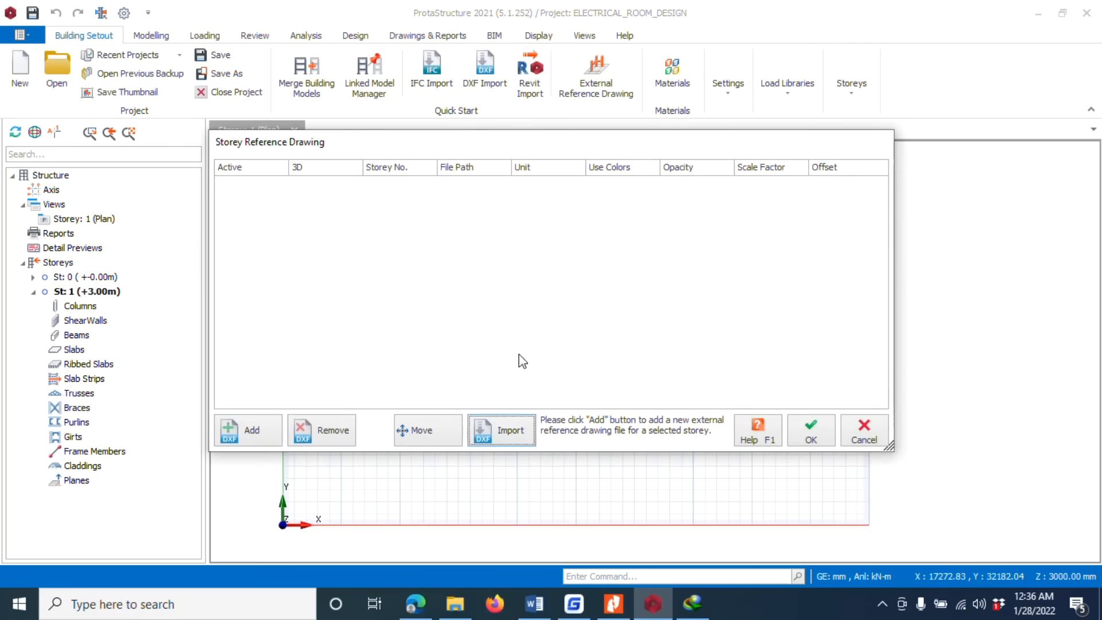
Step: Add the GRID DXFMM file dated 1/17/2022 from the ELECTRICAL ROOM folder as a storey reference drawing
click(259, 427)
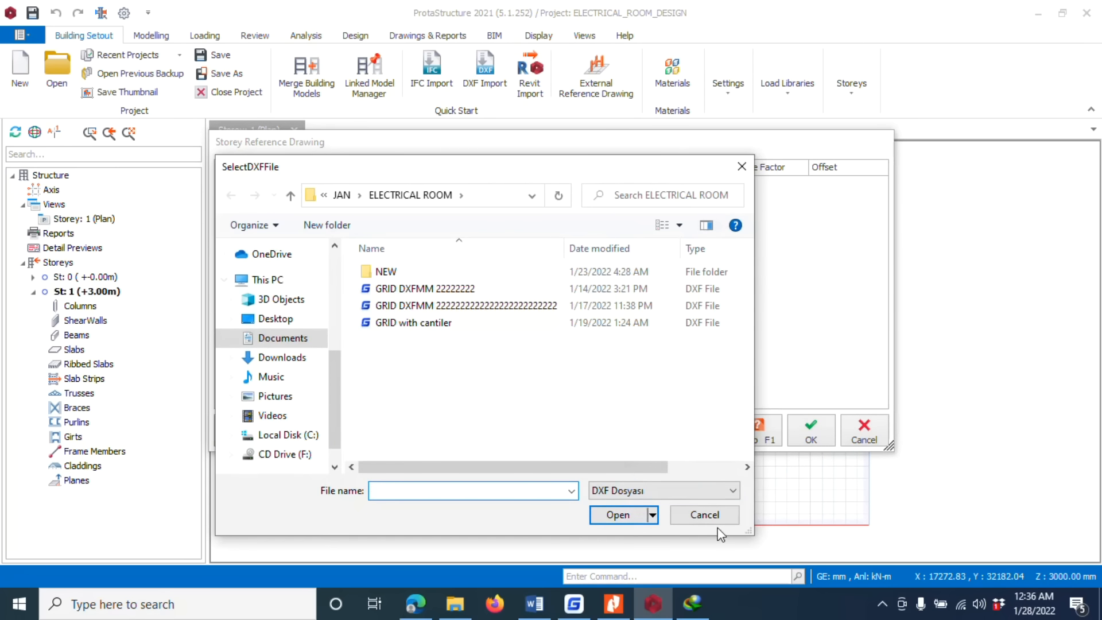
click(704, 514)
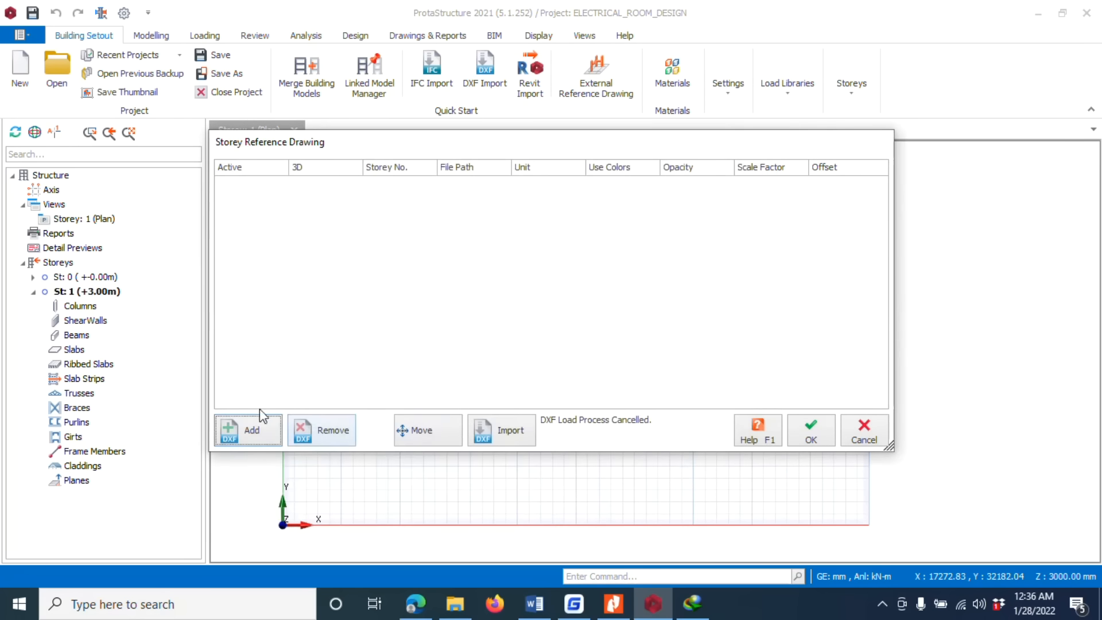
click(251, 428)
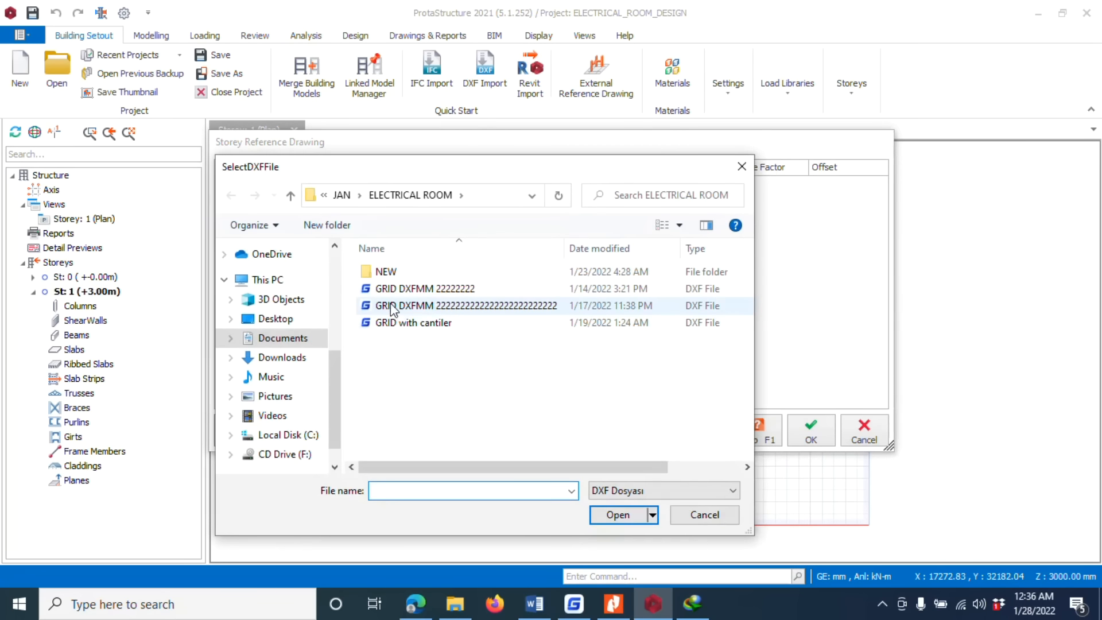
click(432, 310)
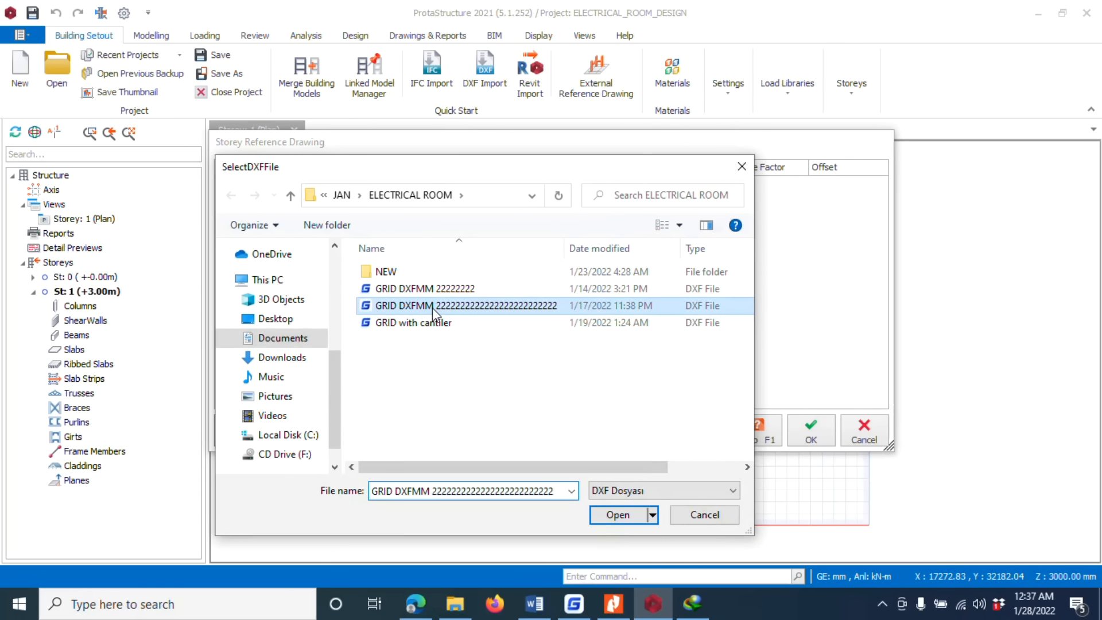
click(608, 515)
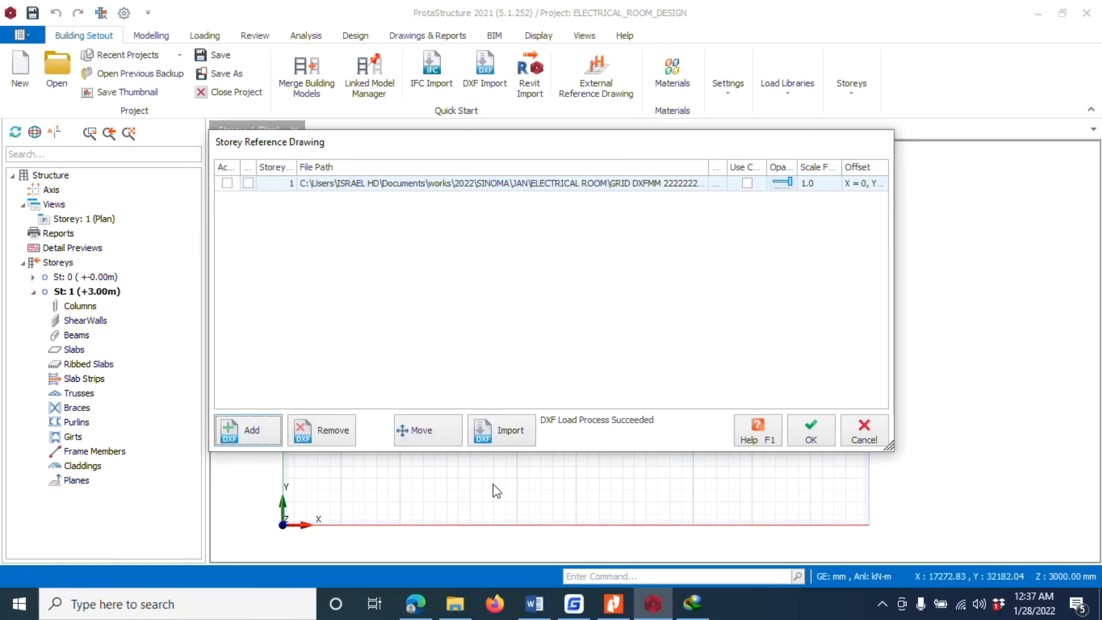
Step: Start the DXF import for the reference drawing and assign only the "column" layer to the Column member
click(481, 432)
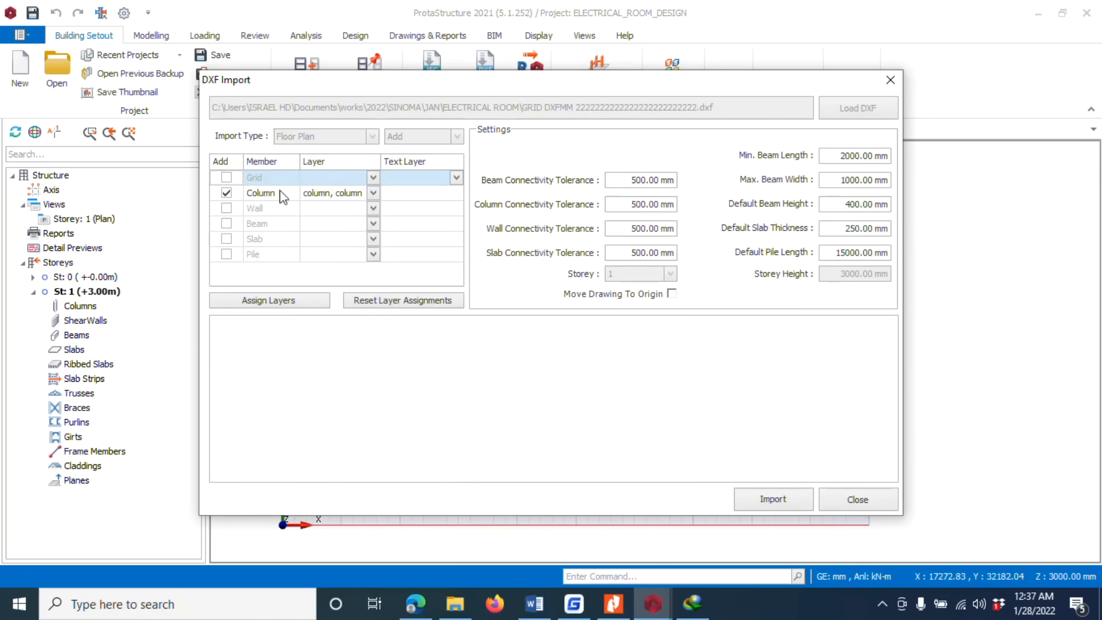
click(375, 194)
click(375, 194)
click(375, 193)
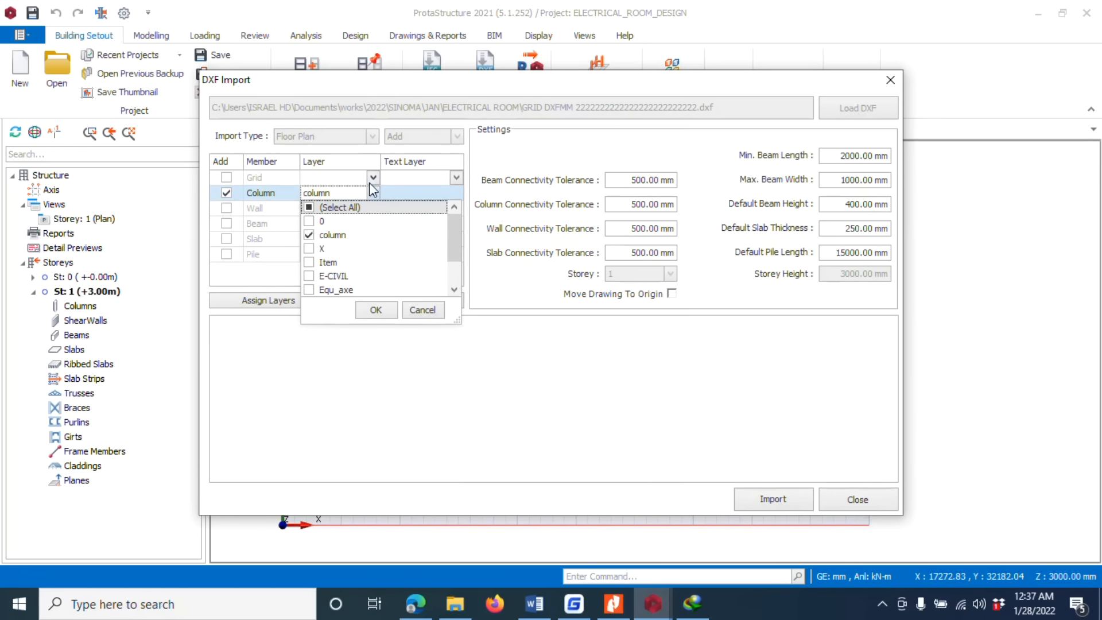
click(370, 184)
Step: Assign layer X to the Grid member so that grids are included in the import
click(231, 177)
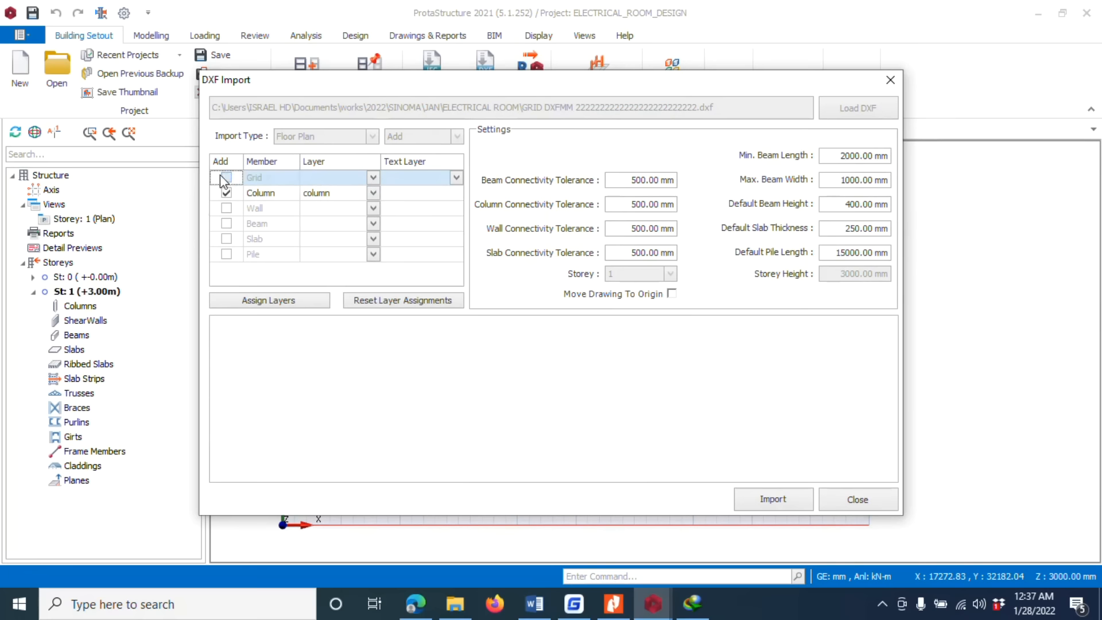
click(225, 178)
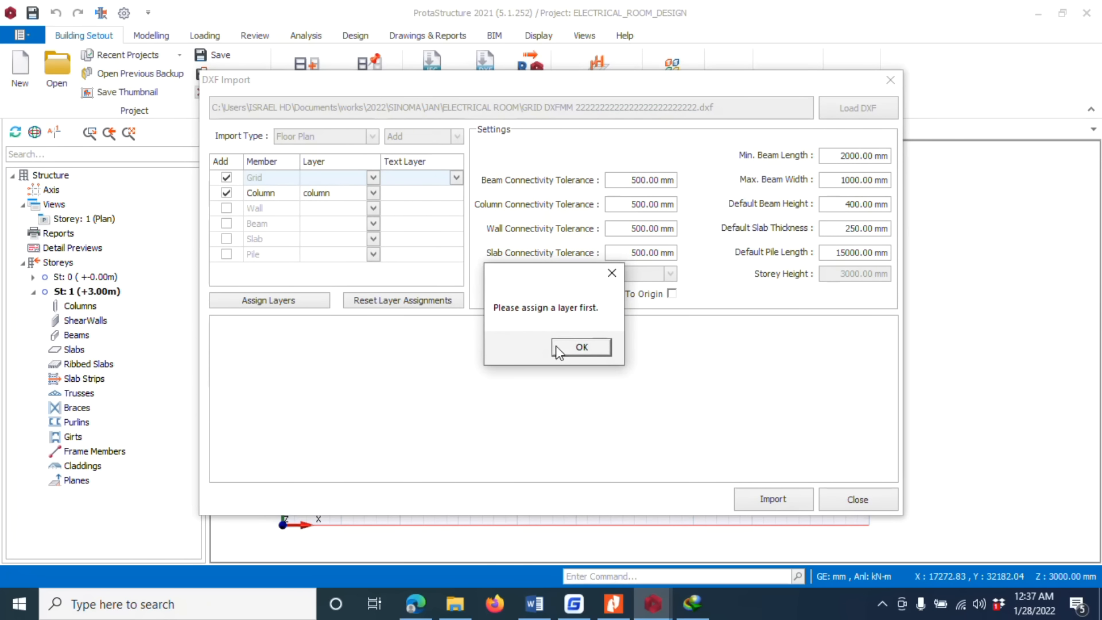
click(580, 344)
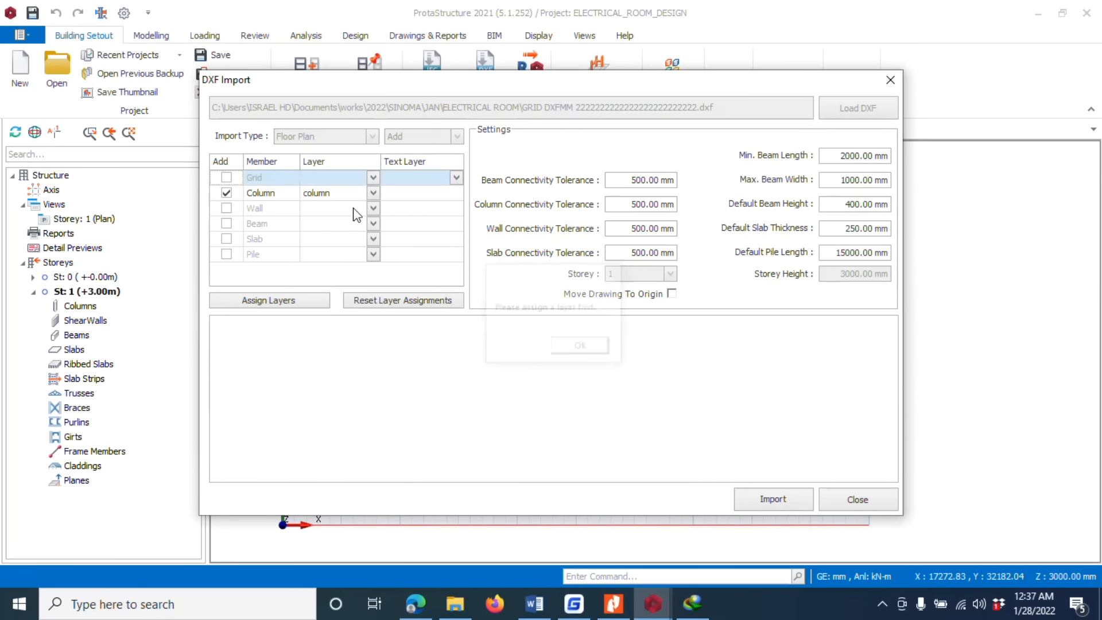
click(373, 179)
click(309, 233)
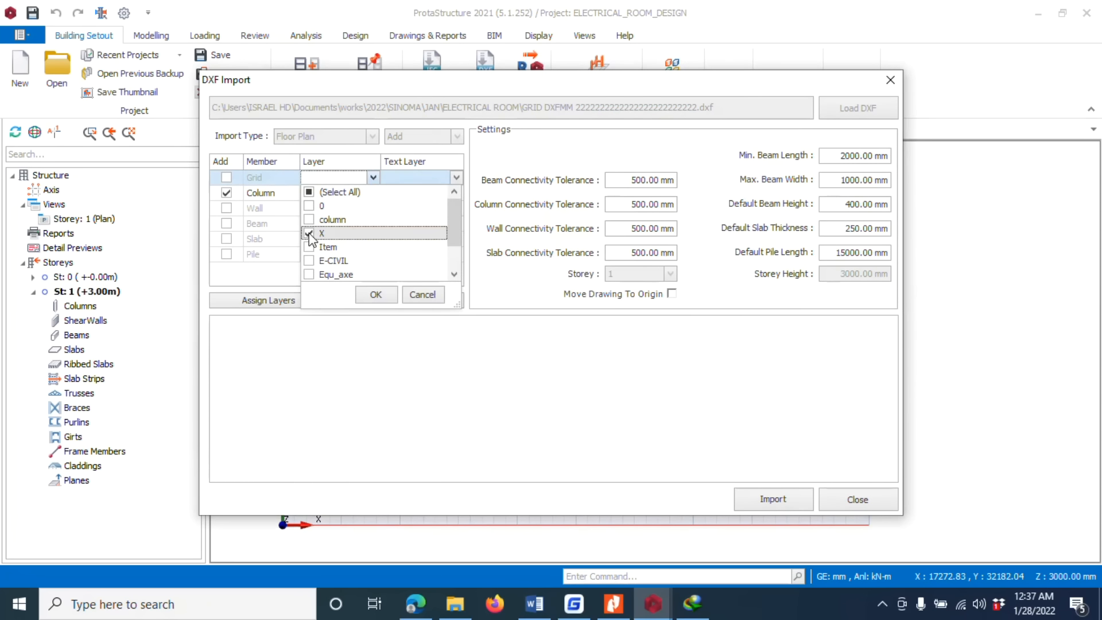
scroll(376, 239, down, 1)
click(373, 294)
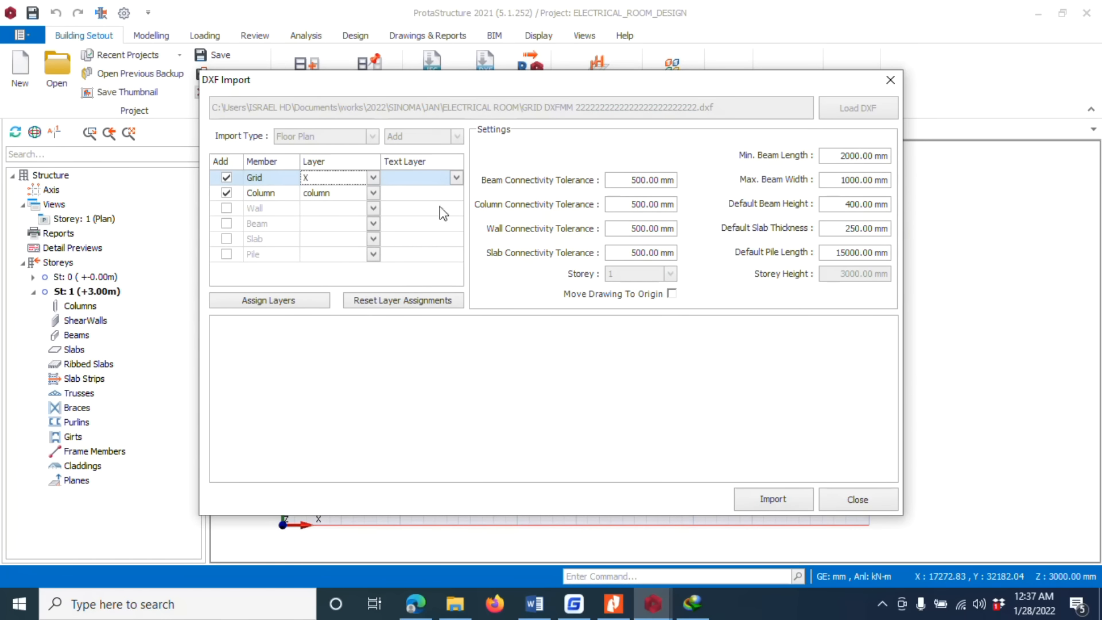
Step: Import the grids and columns from the DXF file and accept the storey reference drawing list
click(773, 499)
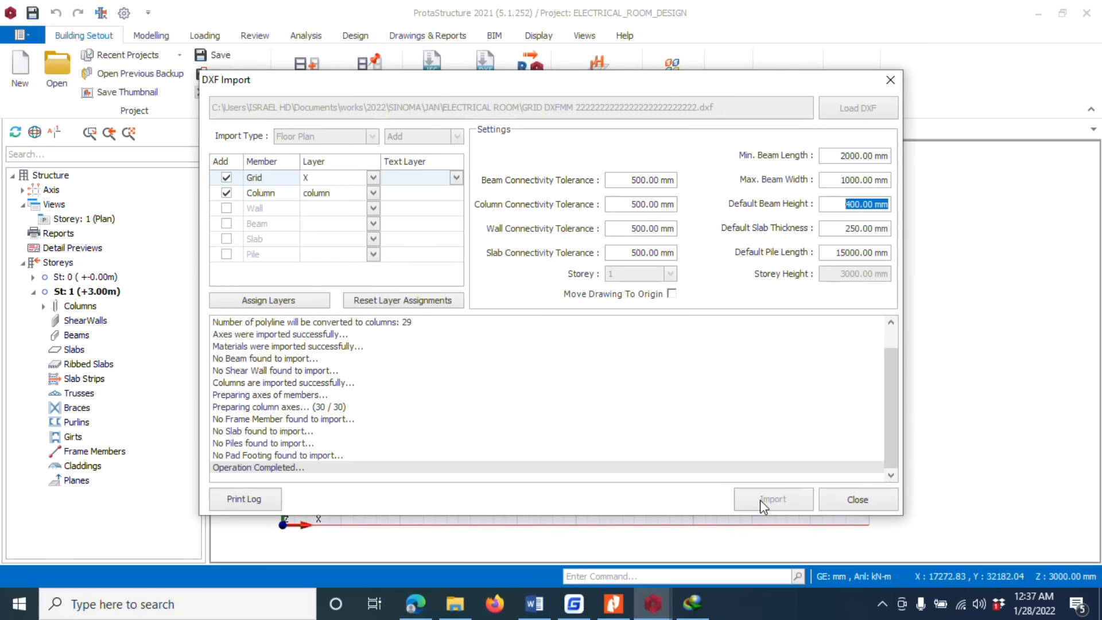
click(845, 503)
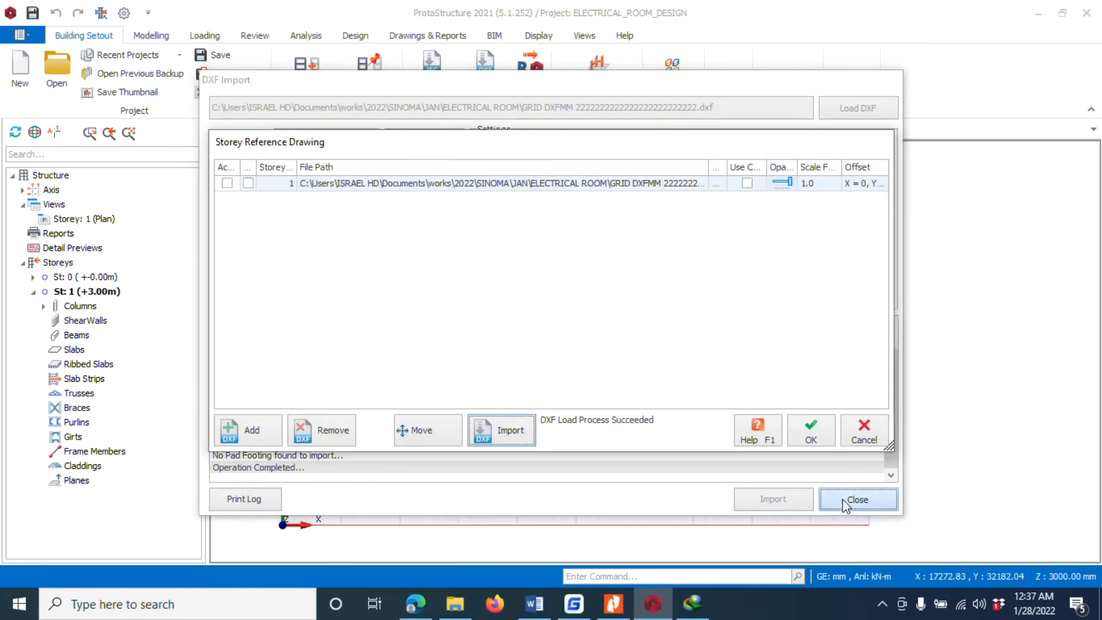
click(811, 433)
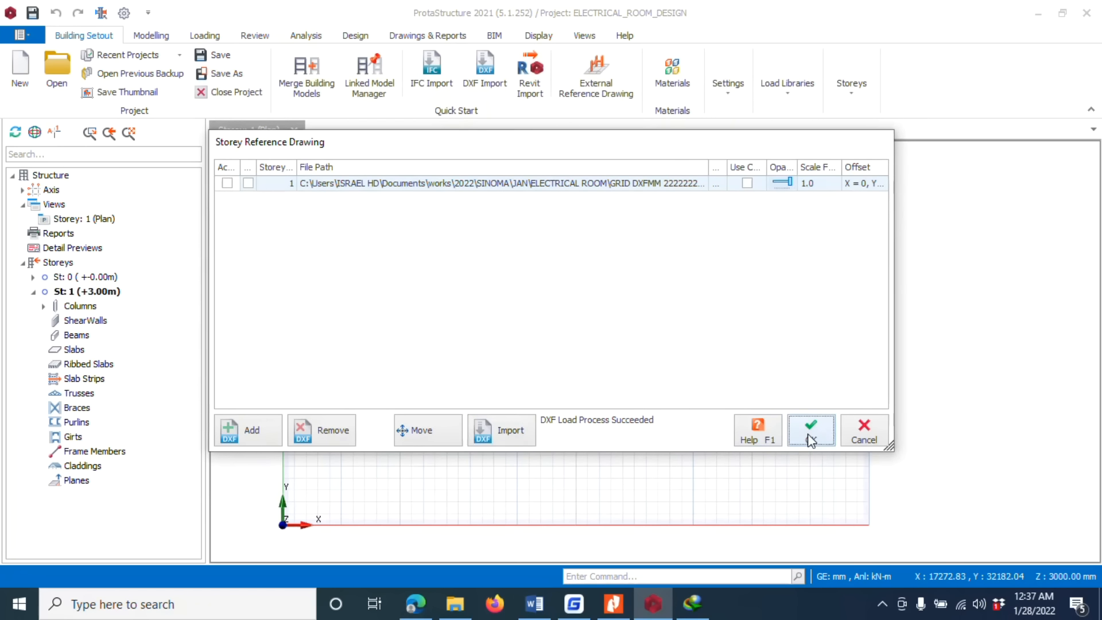
Step: Activate the external reference drawing for storey 1 so it displays behind the imported plan
scroll(448, 391, up, 3)
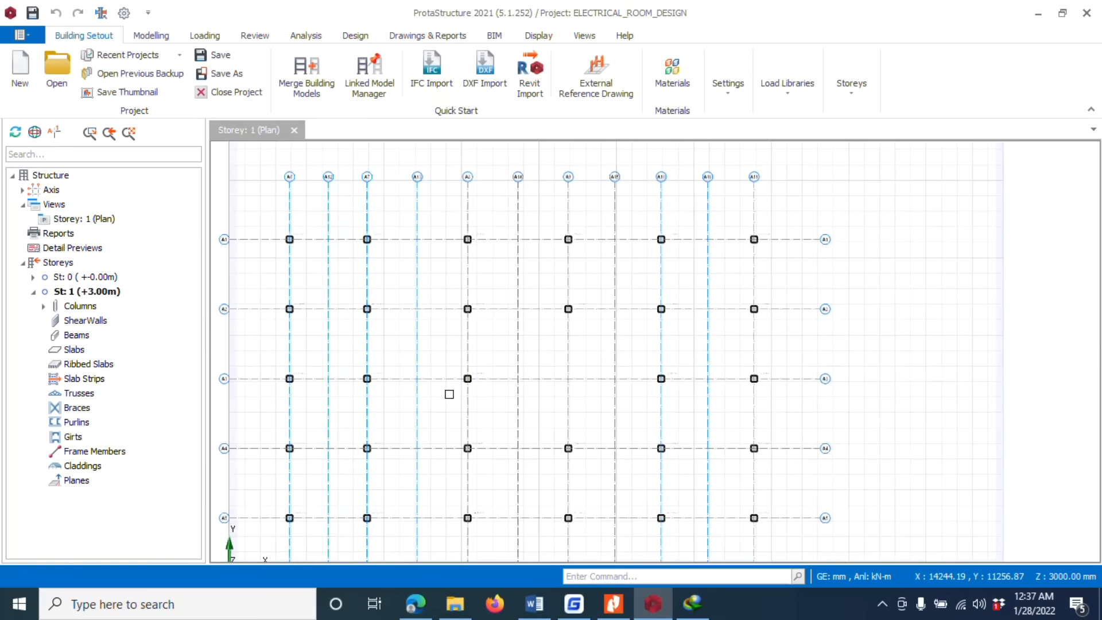
scroll(442, 411, down, 1)
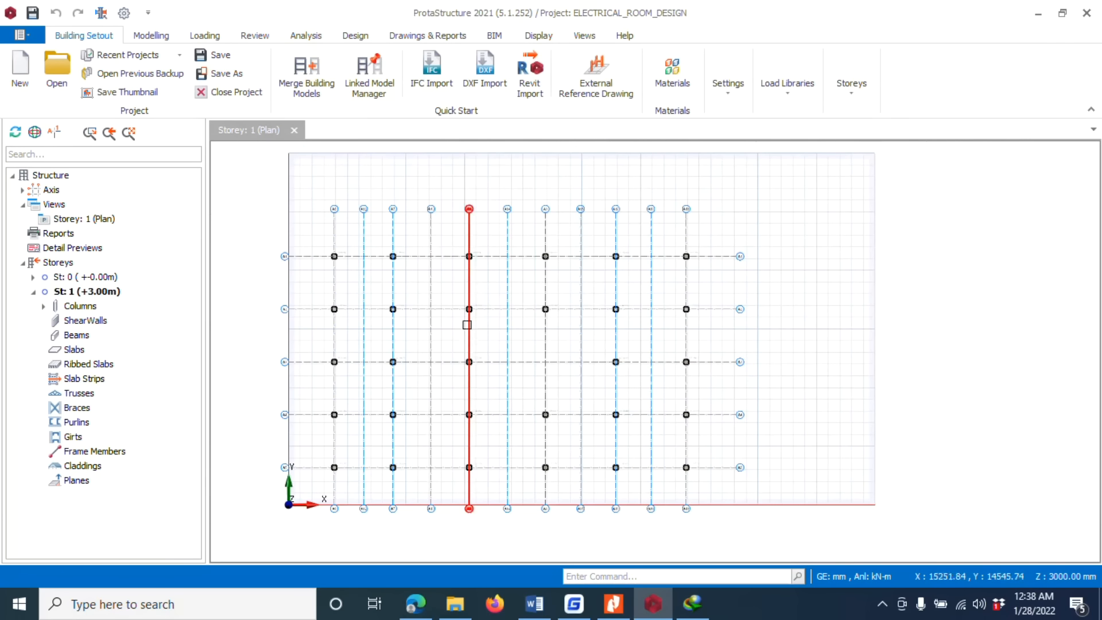
click(608, 99)
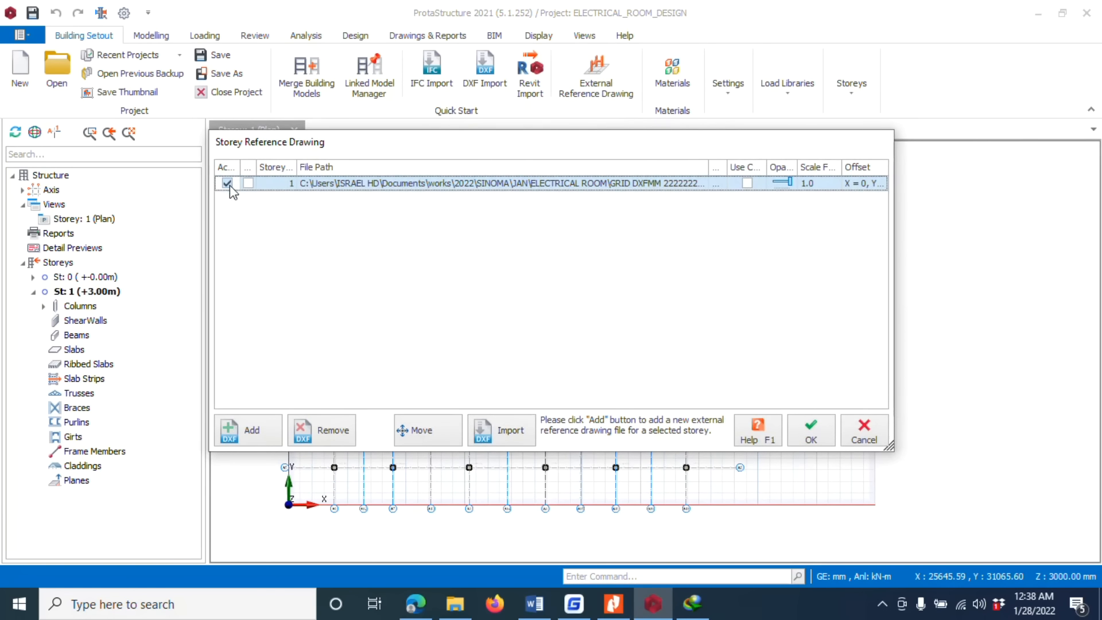
click(809, 433)
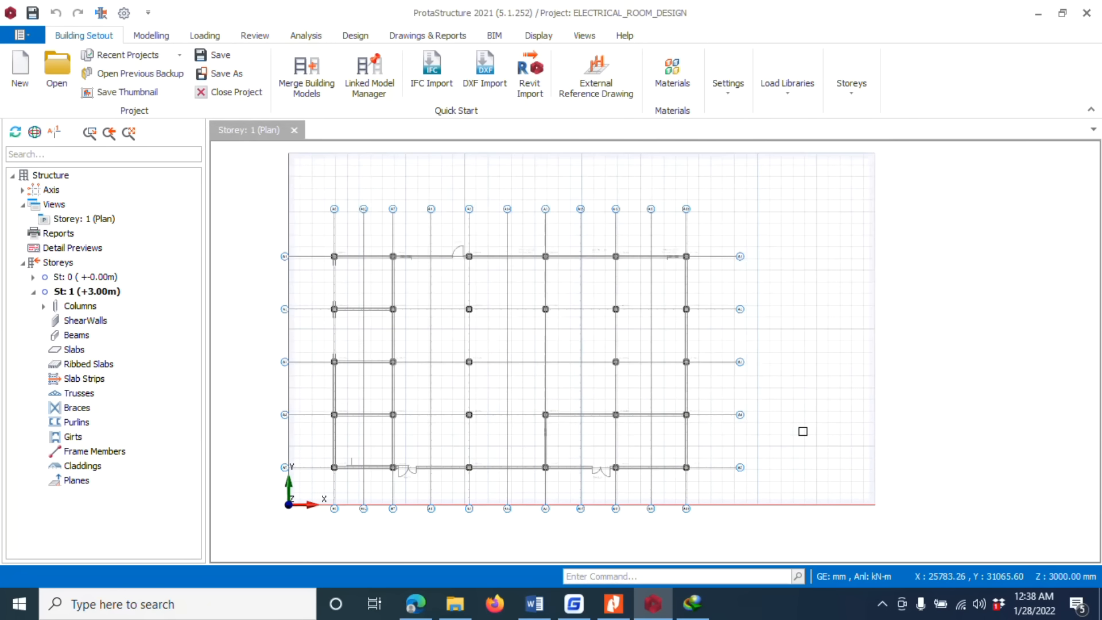
Step: Examine how the imported columns and axes line up with the walls, door and window notes of the reference drawing
scroll(482, 281, up, 5)
scroll(492, 249, down, 3)
scroll(484, 216, up, 6)
scroll(664, 246, down, 4)
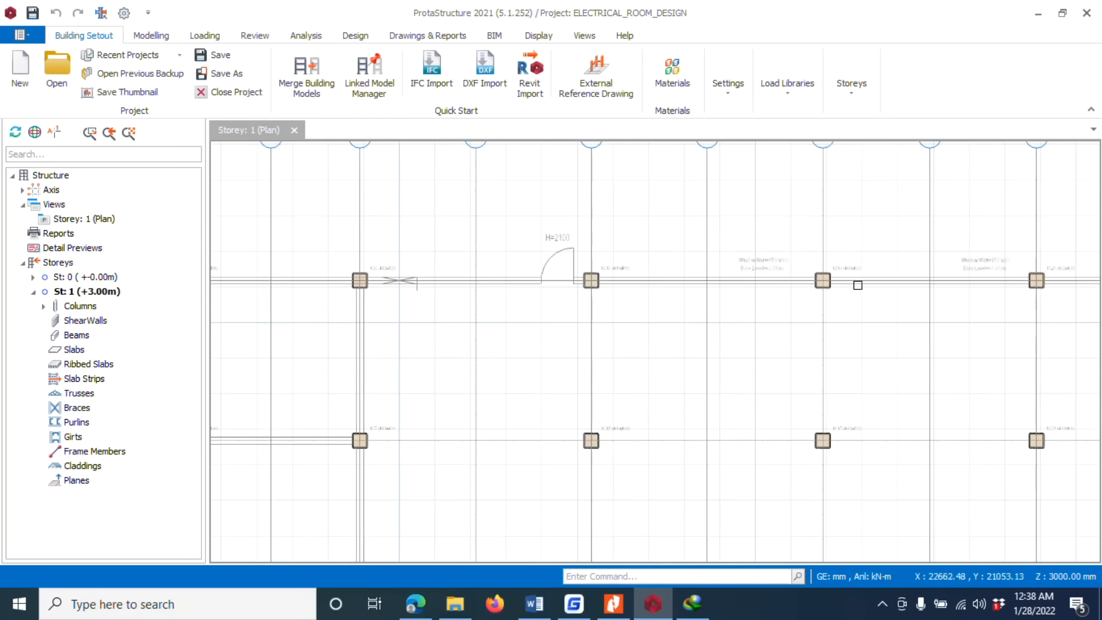
scroll(493, 293, up, 3)
scroll(432, 182, up, 4)
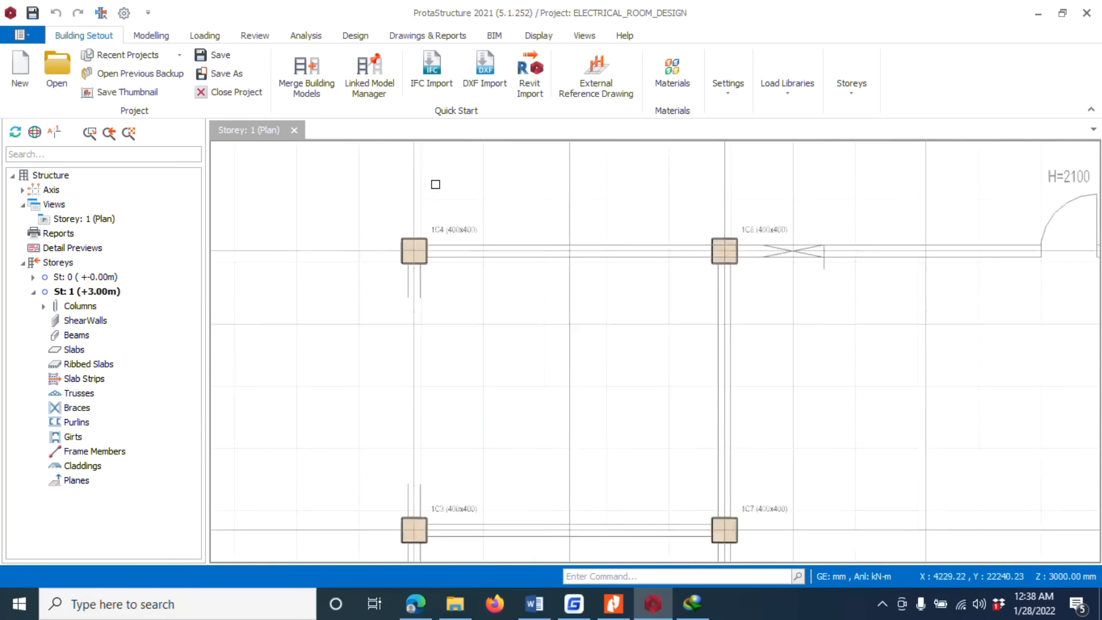
scroll(450, 285, down, 4)
scroll(398, 302, down, 4)
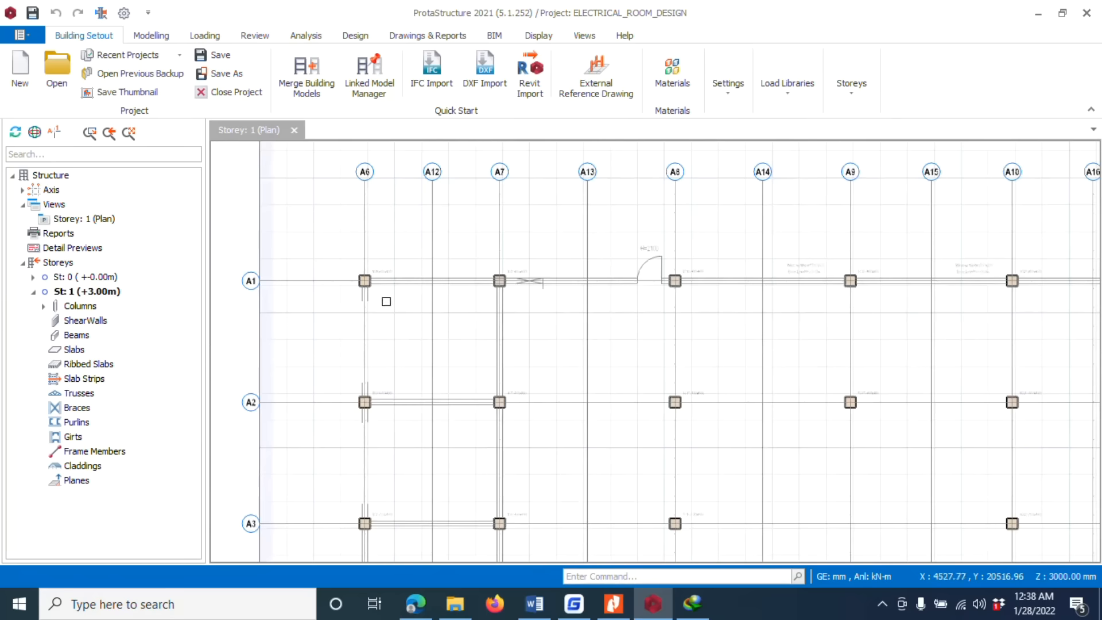
scroll(773, 290, up, 5)
scroll(616, 244, up, 5)
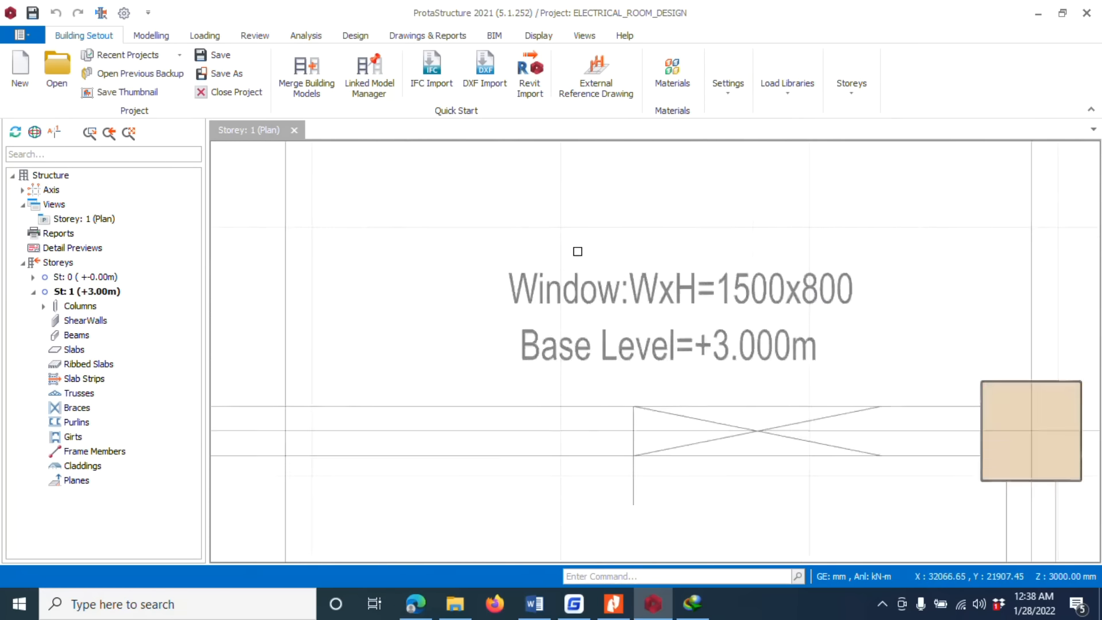
scroll(611, 242, down, 5)
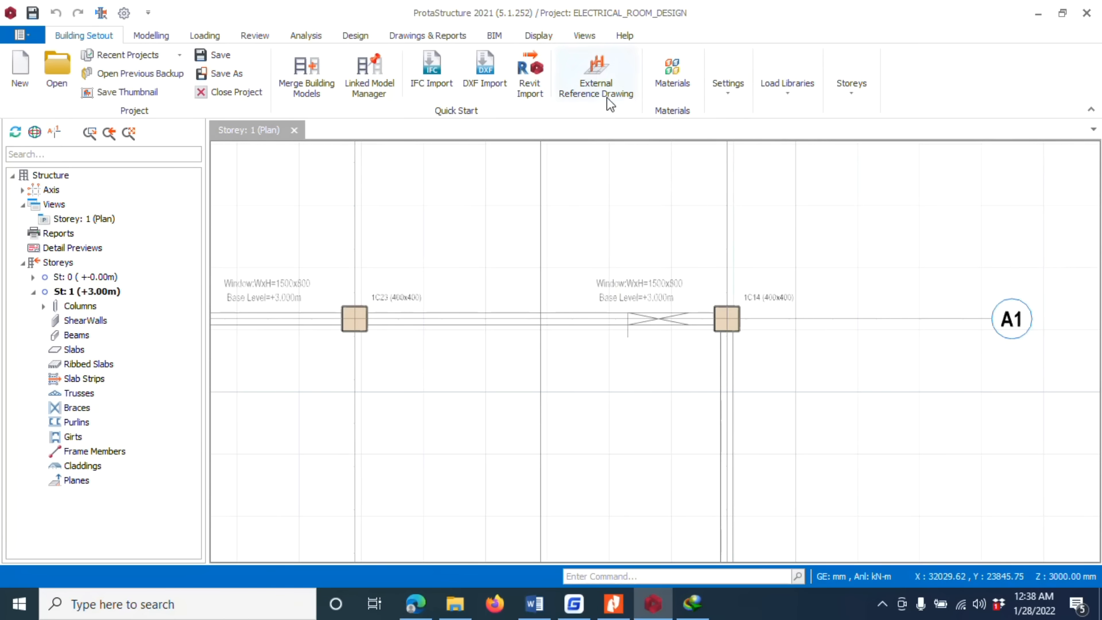
Step: Turn on the use of original colors for the storey 1 external reference drawing
click(597, 80)
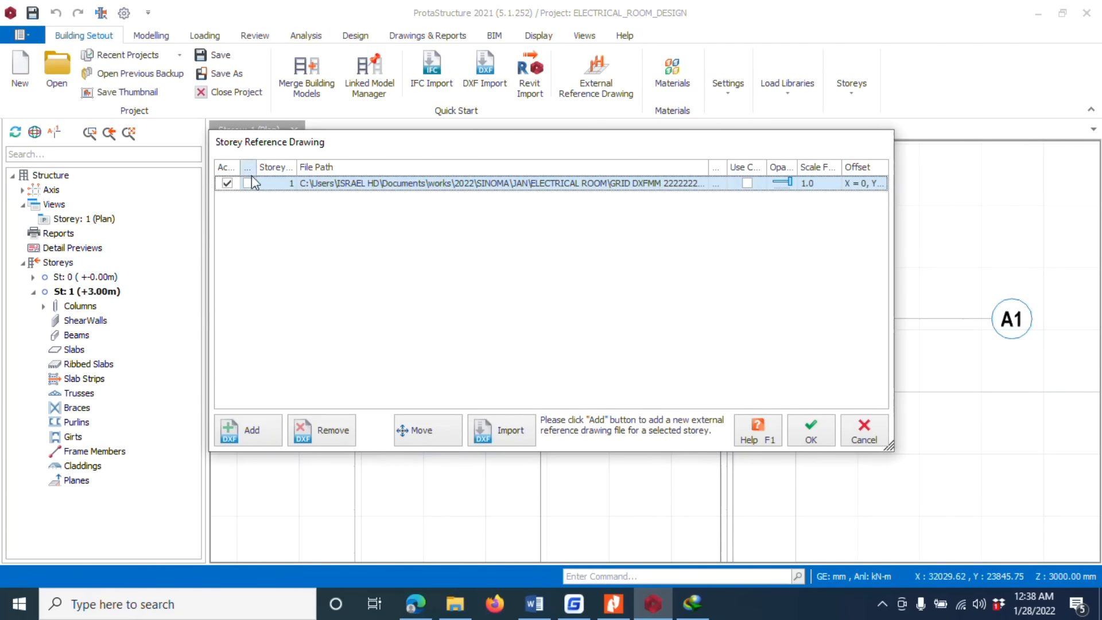
click(748, 183)
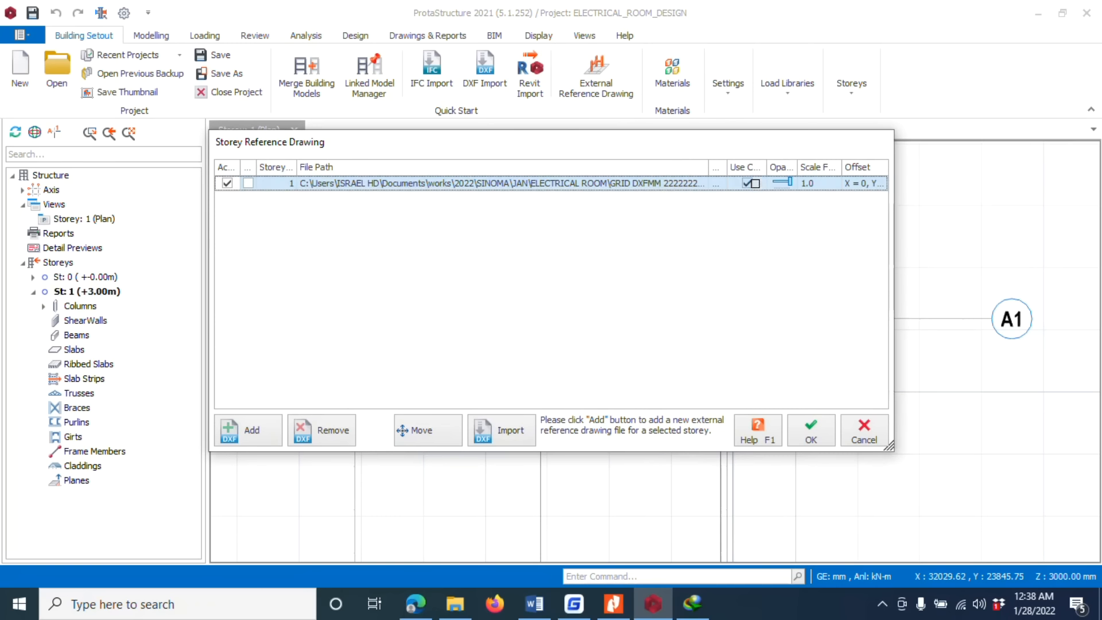
click(811, 432)
Step: Examine the colored reference drawing against the imported columns and the axis labels across the storey 1 plan
scroll(676, 295, up, 3)
scroll(691, 217, down, 5)
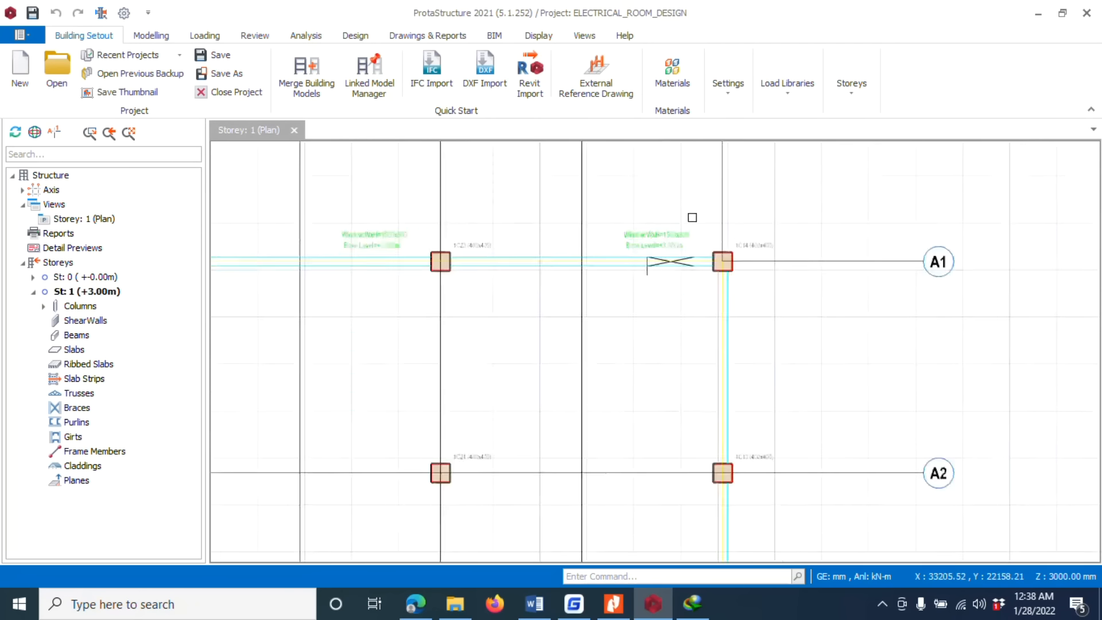
scroll(431, 239, down, 3)
scroll(272, 236, up, 6)
scroll(603, 256, down, 4)
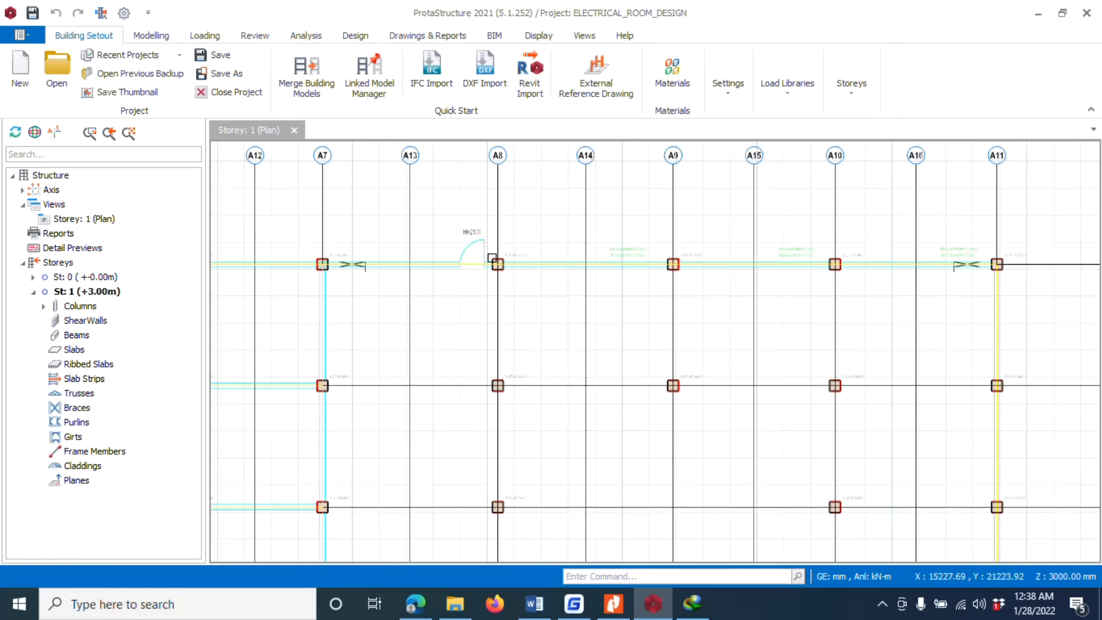
scroll(634, 516, down, 4)
scroll(635, 473, up, 2)
scroll(595, 364, down, 3)
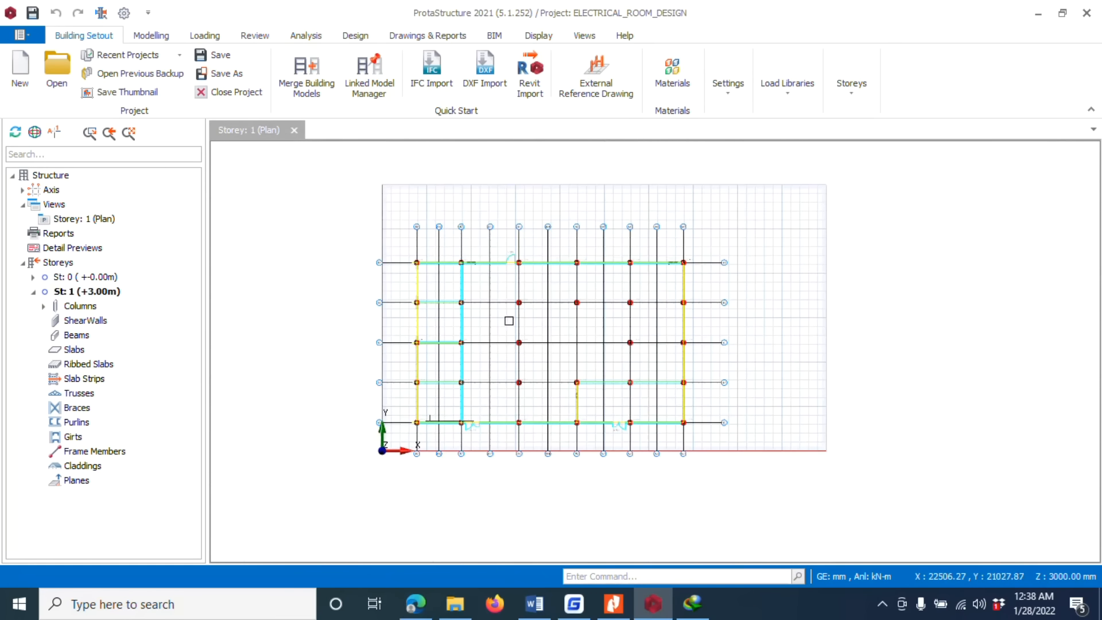
scroll(528, 322, up, 1)
scroll(396, 166, up, 4)
scroll(362, 189, down, 5)
scroll(305, 239, up, 3)
scroll(339, 275, down, 1)
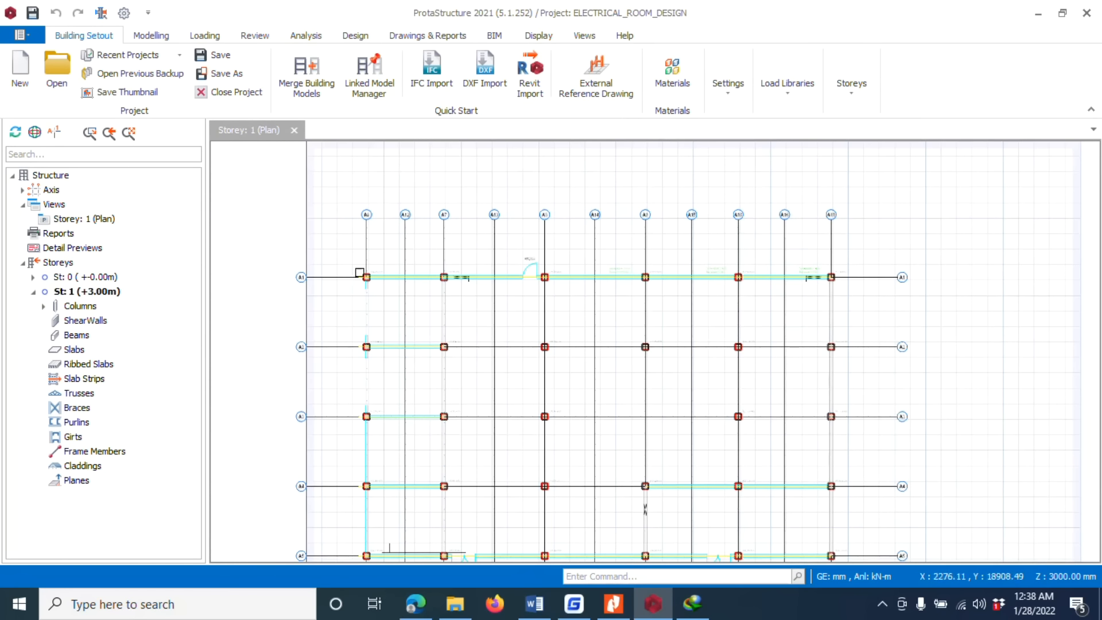
scroll(792, 209, up, 3)
scroll(511, 228, down, 2)
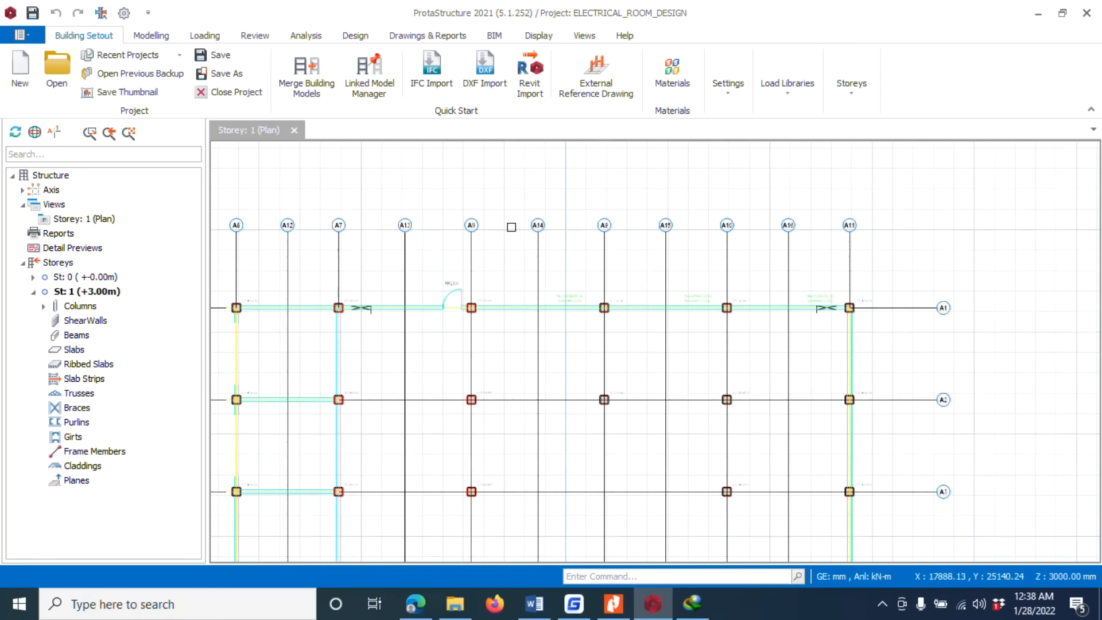
scroll(404, 225, up, 3)
scroll(356, 229, down, 3)
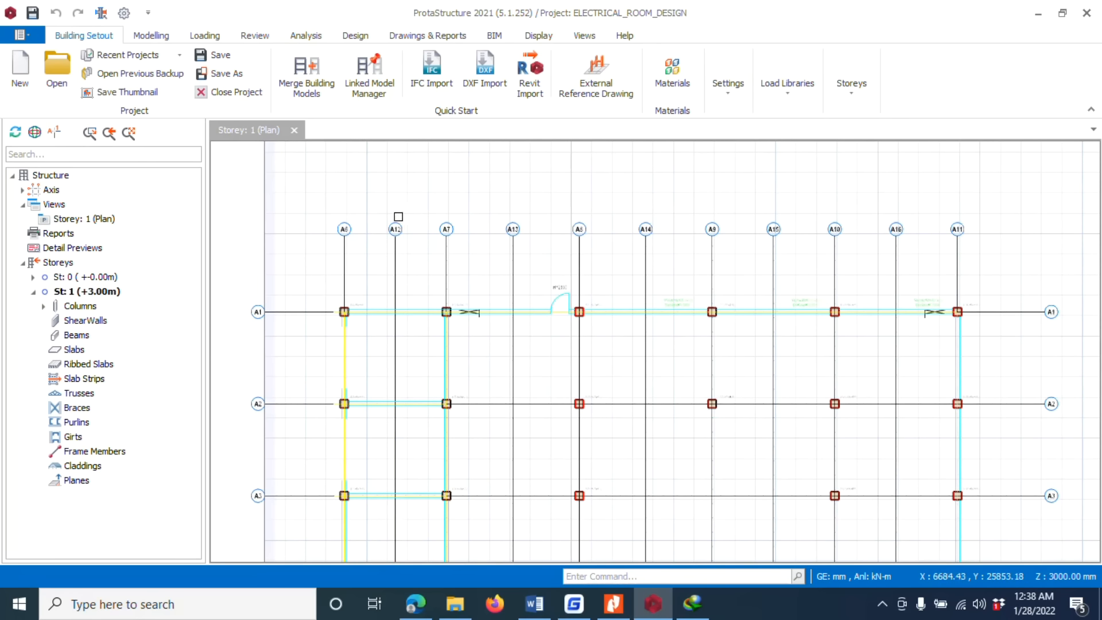
Step: Relabel the leftmost vertical axis A6 as 1 on the storey 1 plan
scroll(347, 228, down, 5)
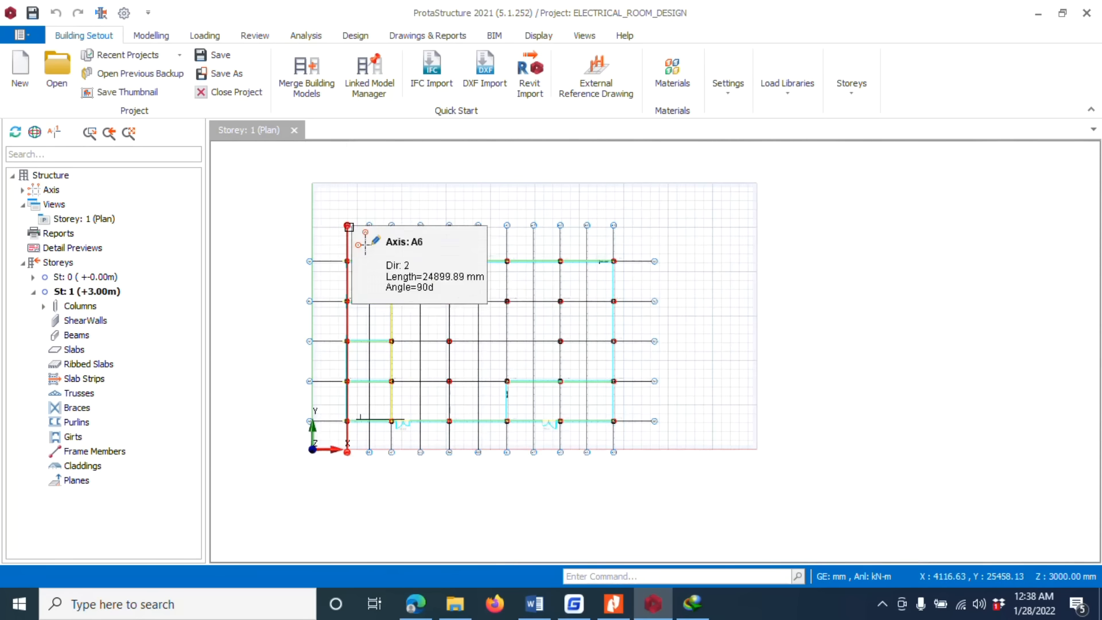
scroll(330, 381, up, 6)
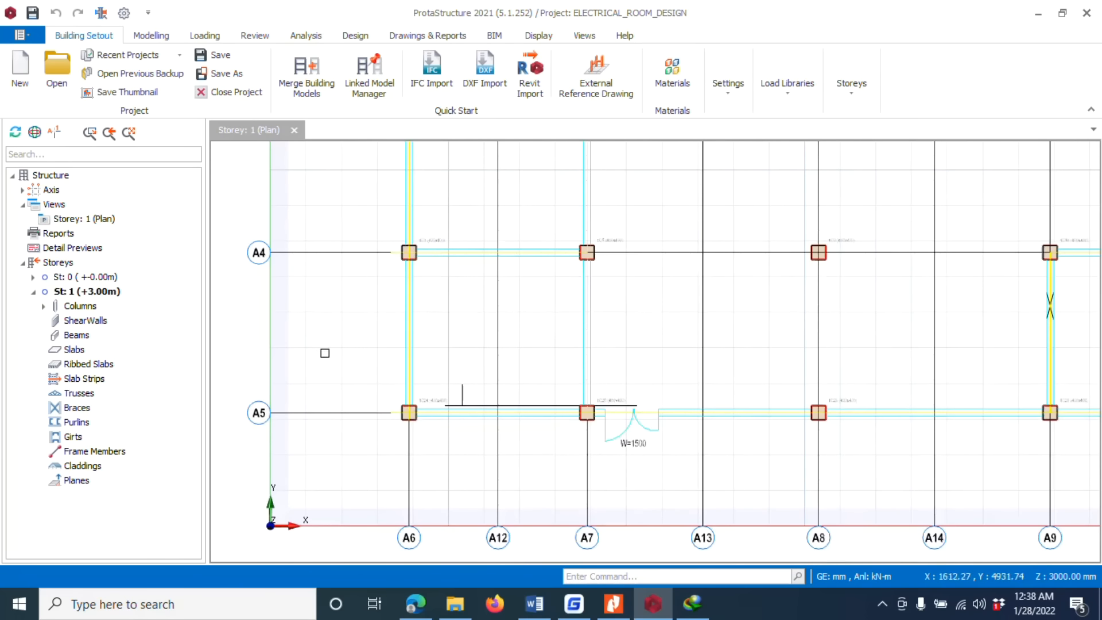
scroll(320, 184, down, 5)
scroll(329, 371, up, 6)
scroll(315, 217, down, 3)
scroll(404, 256, up, 3)
click(313, 281)
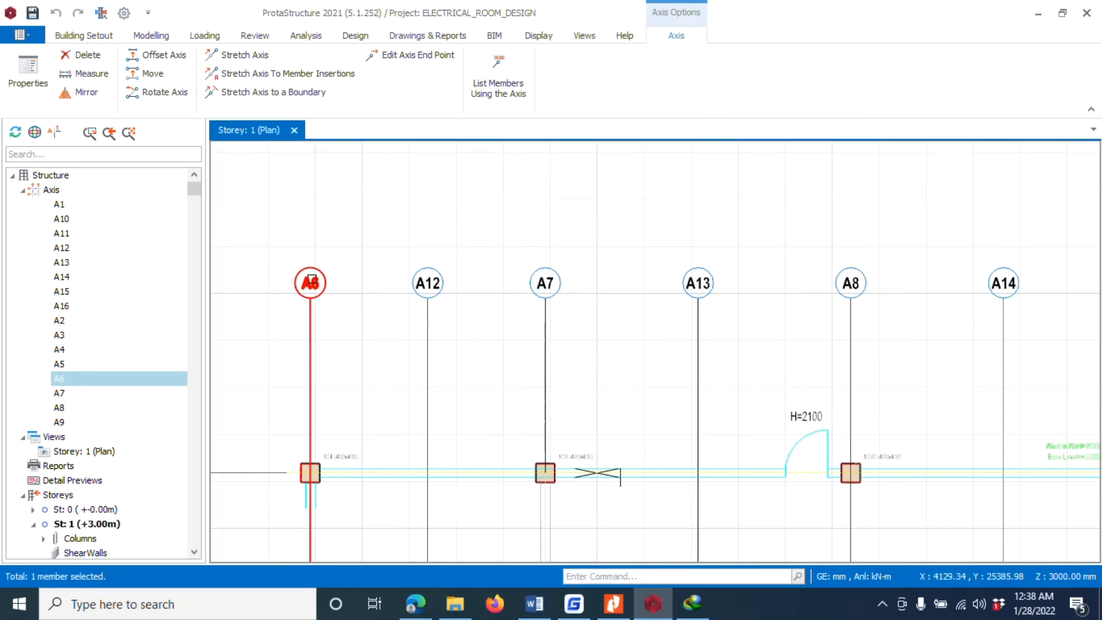
right_click(311, 279)
click(336, 273)
click(1076, 193)
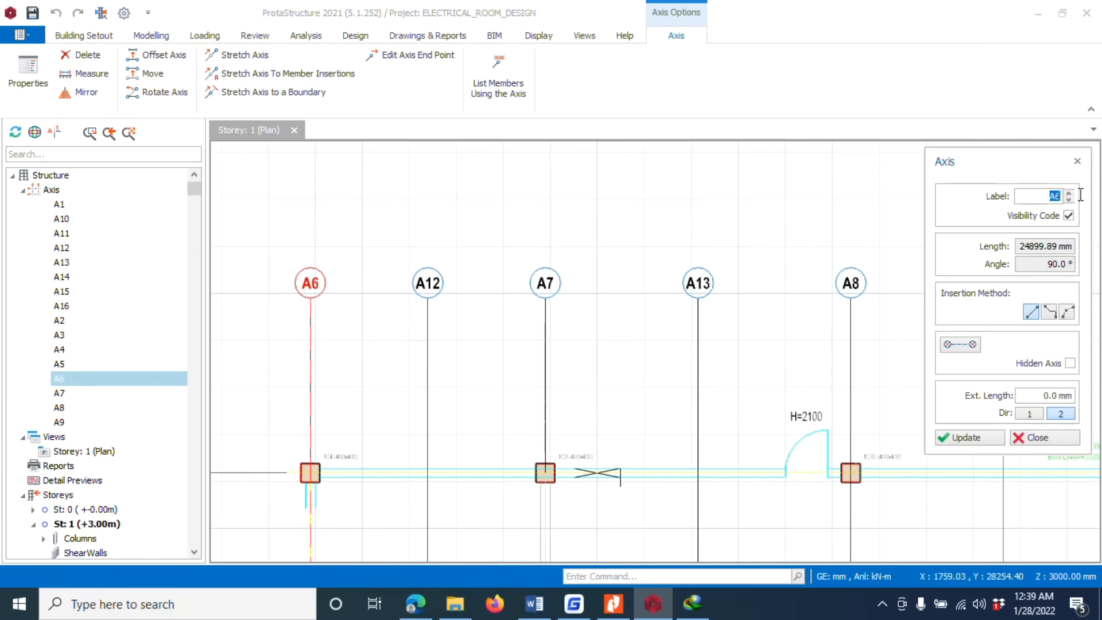
text(1)
click(963, 437)
click(1030, 437)
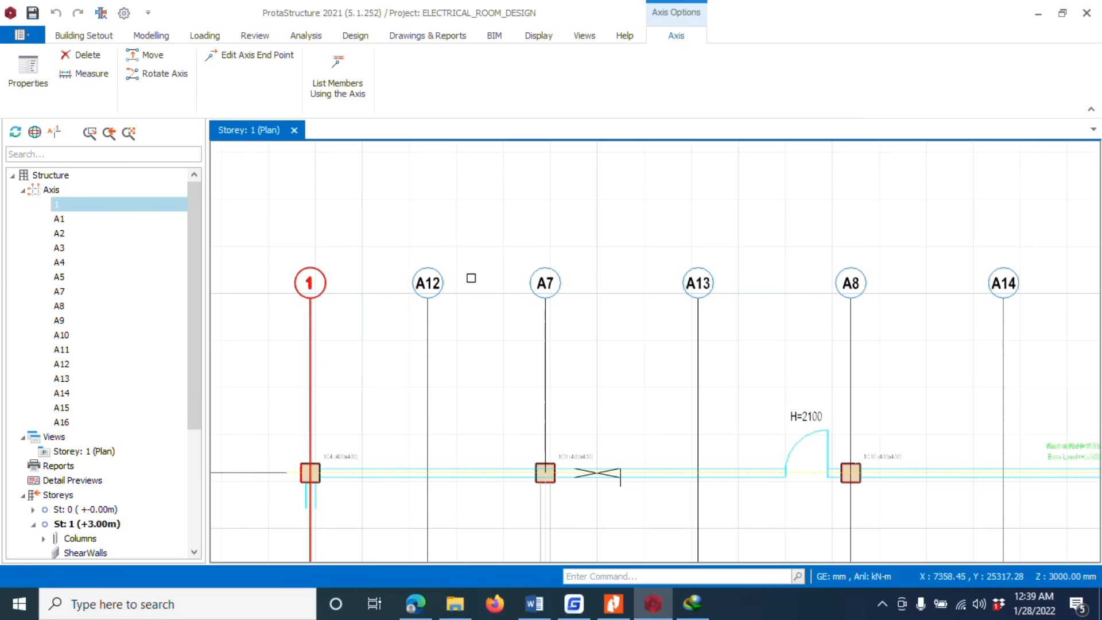
Step: Relabel vertical axis A12, immediately beside axis 1, as 2
scroll(394, 231, down, 3)
click(412, 261)
right_click(422, 268)
click(425, 271)
click(1040, 197)
click(1069, 200)
click(964, 437)
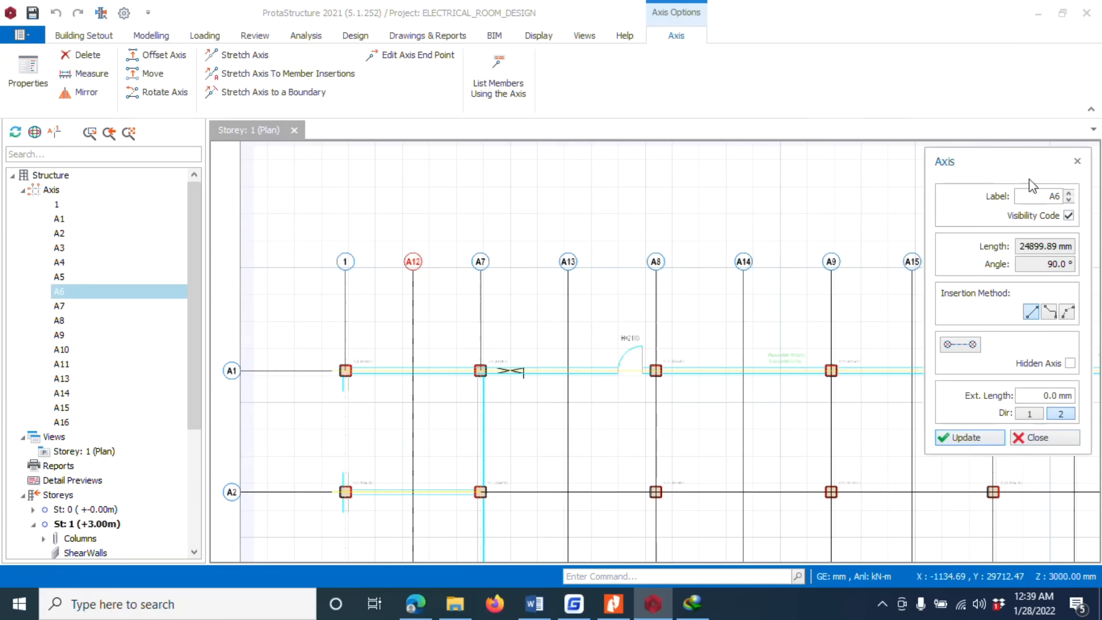
click(1033, 196)
text(2)
click(957, 437)
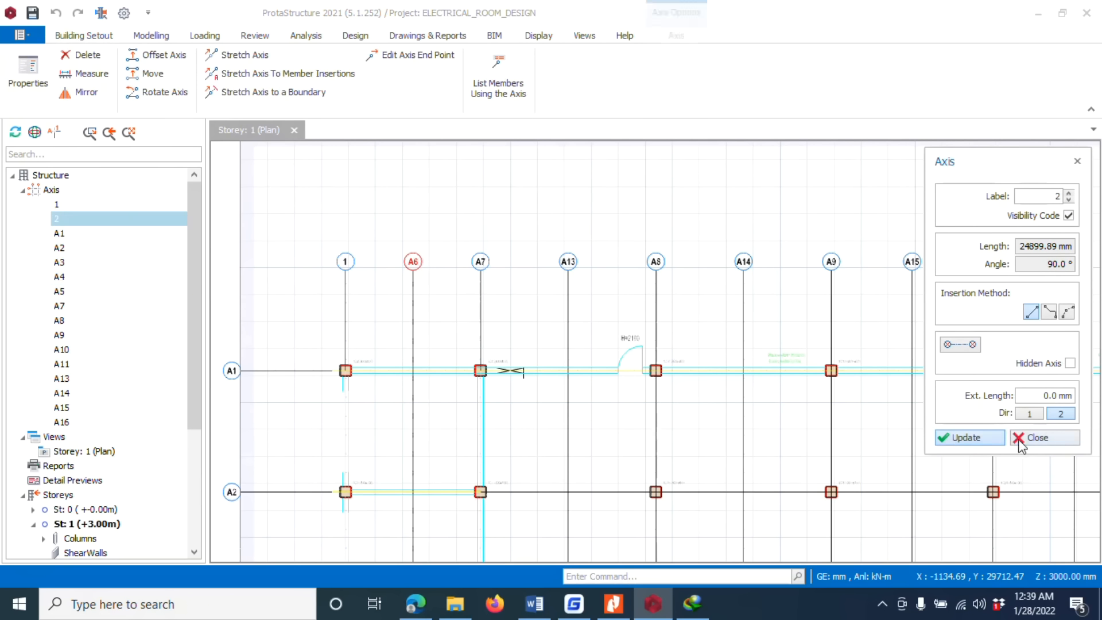
click(1020, 439)
Step: Change the label of vertical axis A7 to 3 in its properties
click(481, 275)
right_click(482, 269)
click(532, 271)
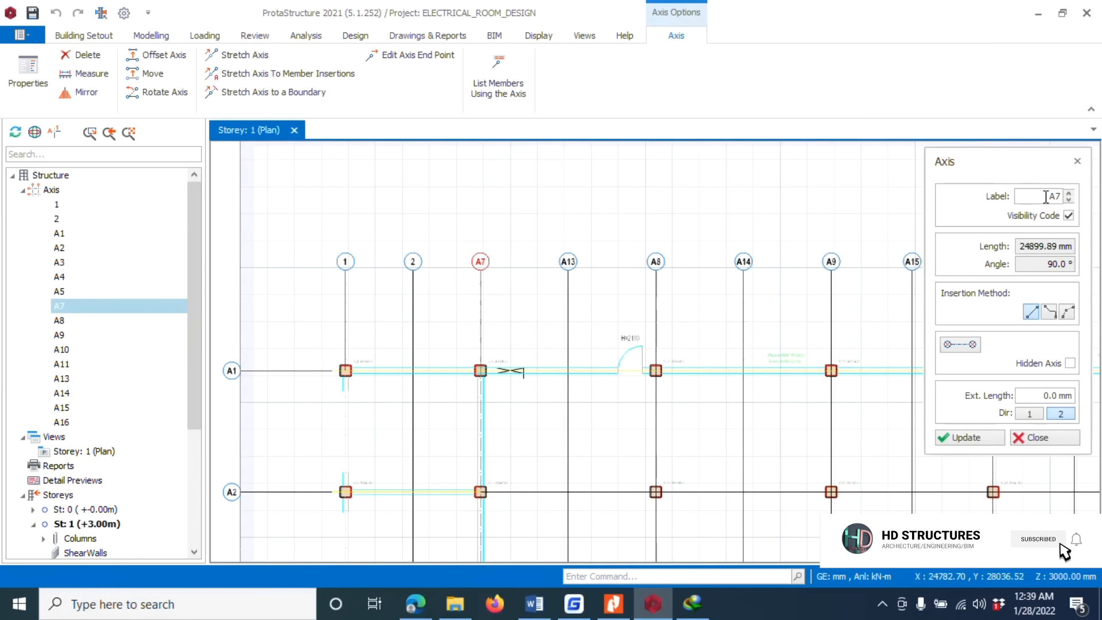
text(3)
click(969, 437)
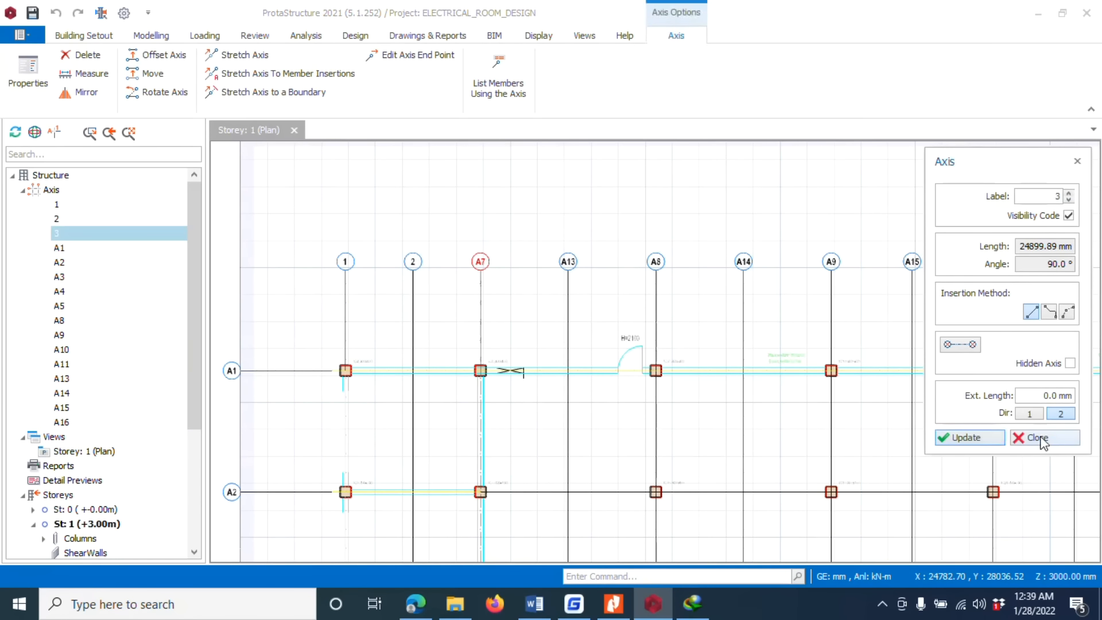
click(1039, 438)
Step: Change the label of vertical axis A13, between axes 3 and A8, to 4
click(568, 261)
right_click(567, 259)
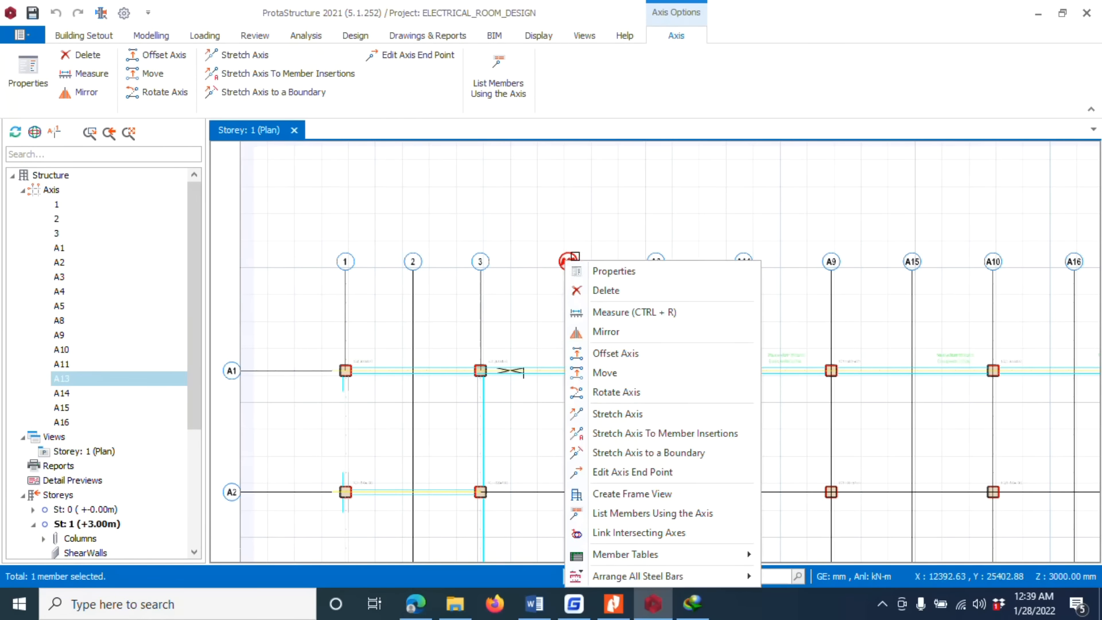
click(587, 272)
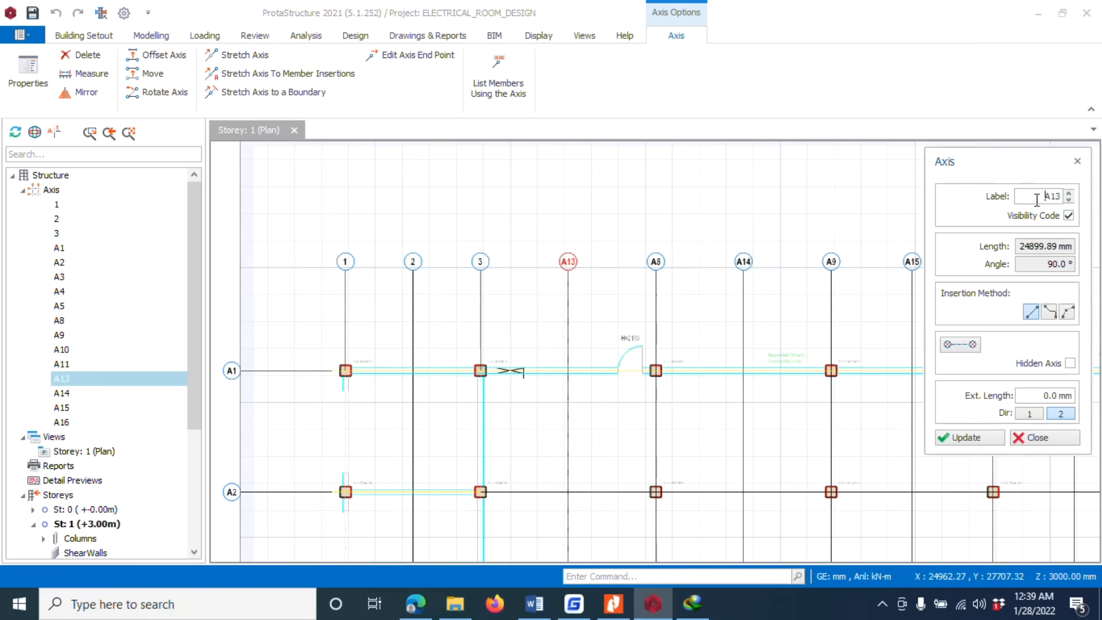
text(4)
click(977, 438)
click(1029, 438)
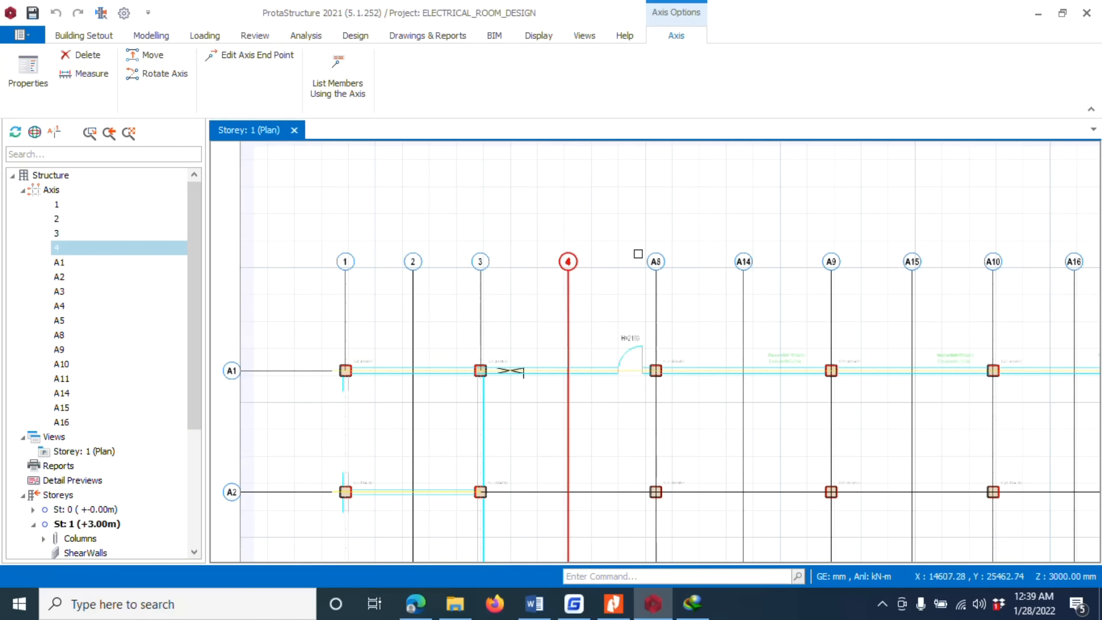
Step: Set the label of vertical axis A8 to 5 in its axis properties
click(655, 262)
right_click(656, 261)
click(690, 271)
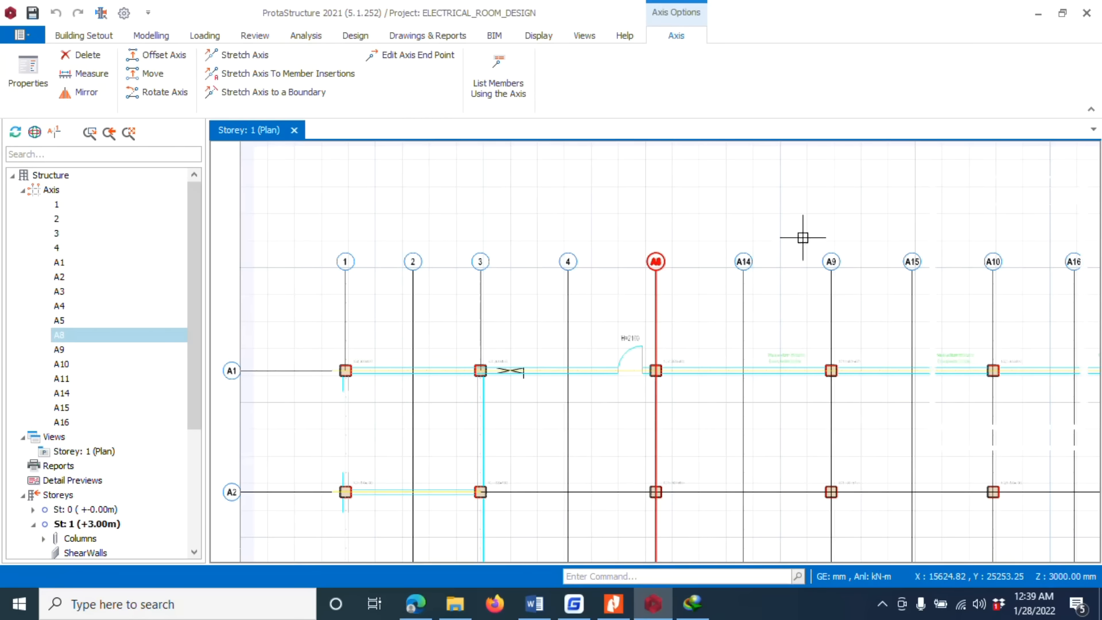
click(1064, 196)
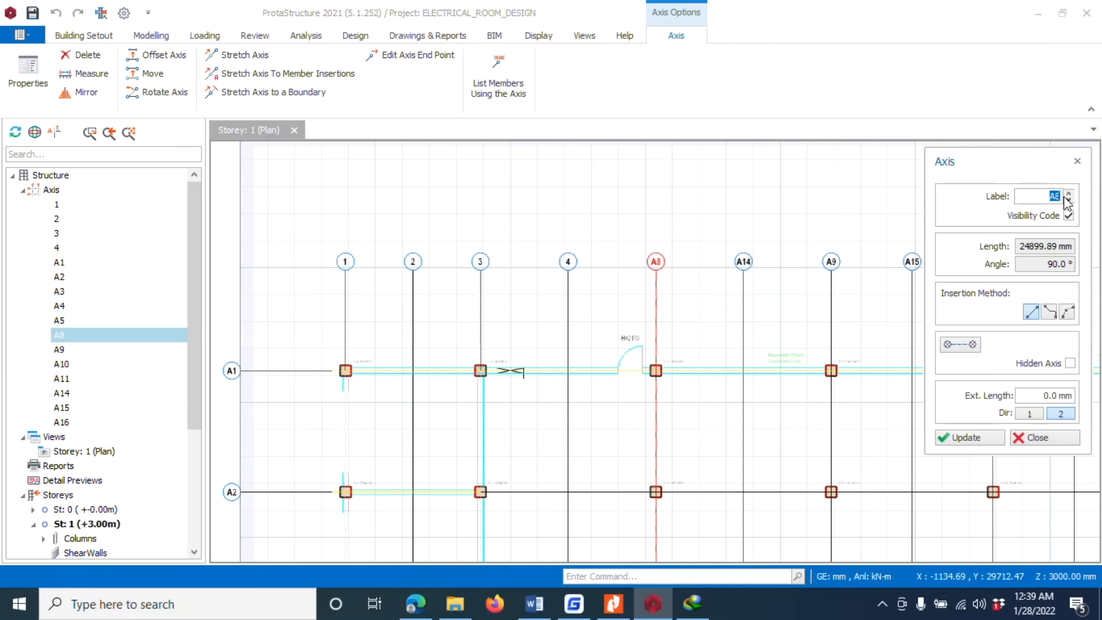
text(5)
click(983, 441)
click(1028, 439)
Step: Set the label of vertical axis A14, the one following axis 5, to 6
click(743, 261)
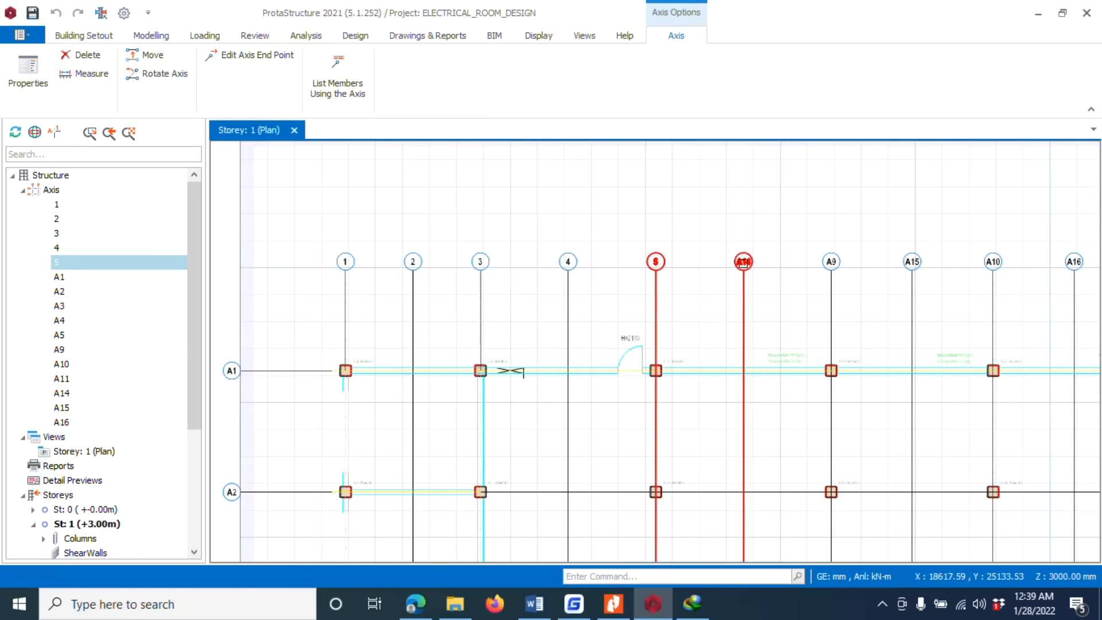
right_click(744, 262)
click(771, 271)
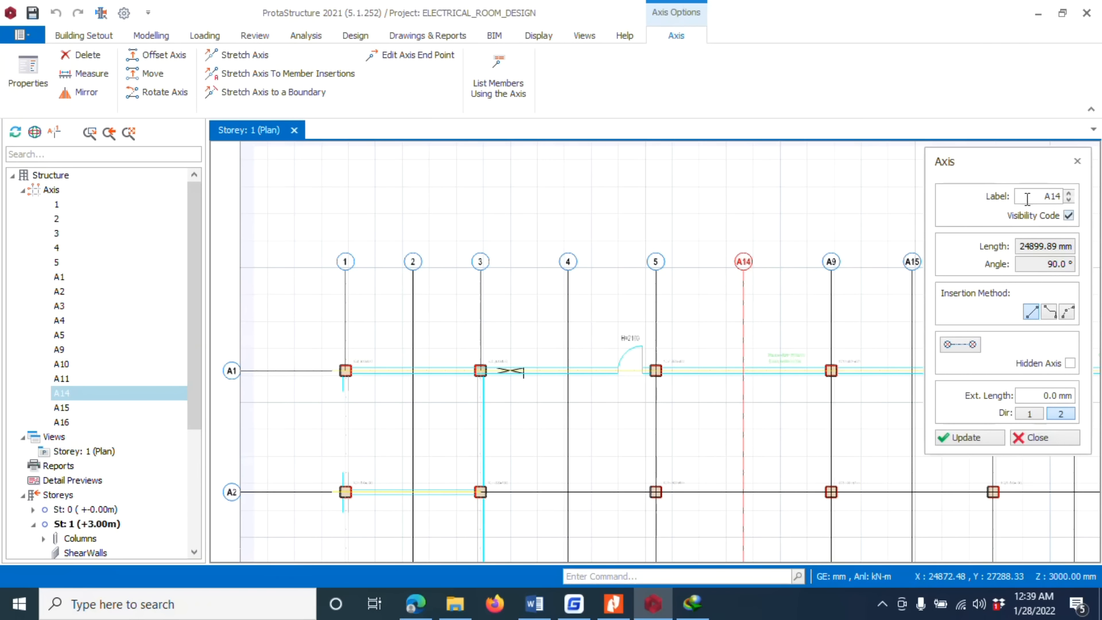
double_click(1040, 196)
text(6)
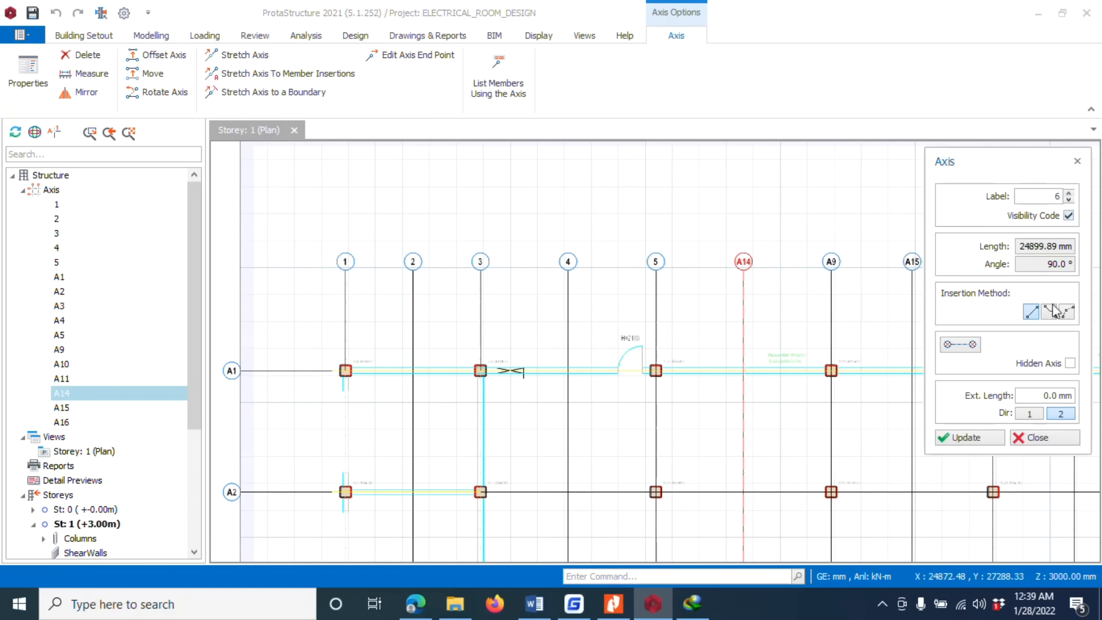
click(954, 437)
click(1028, 437)
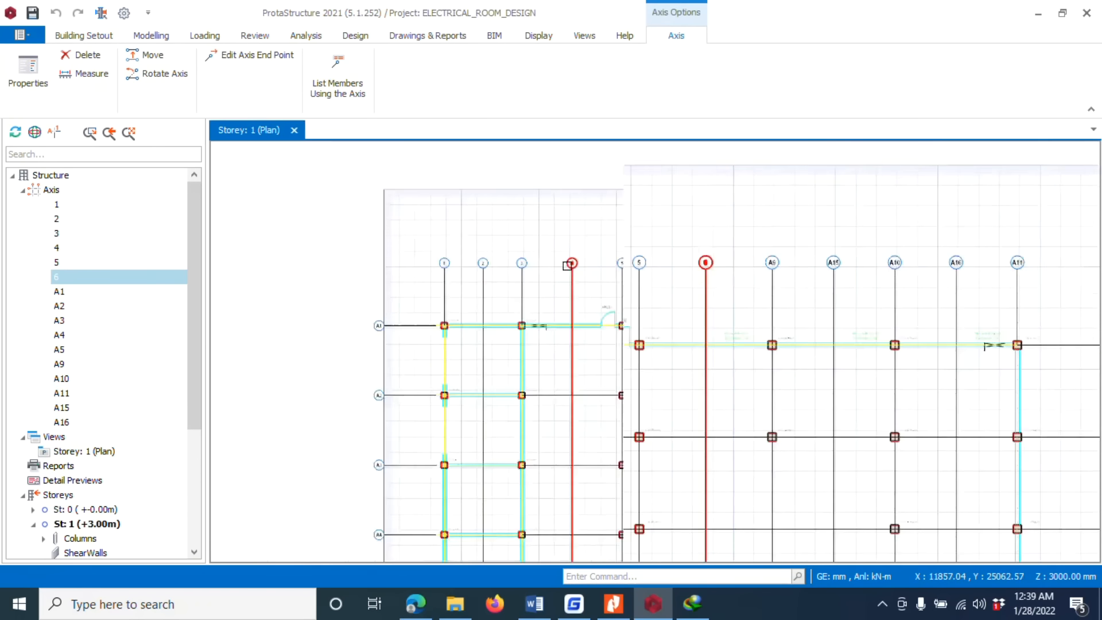
Step: Relabel vertical axis A9, the one following axis 6, as 7
click(693, 262)
right_click(694, 263)
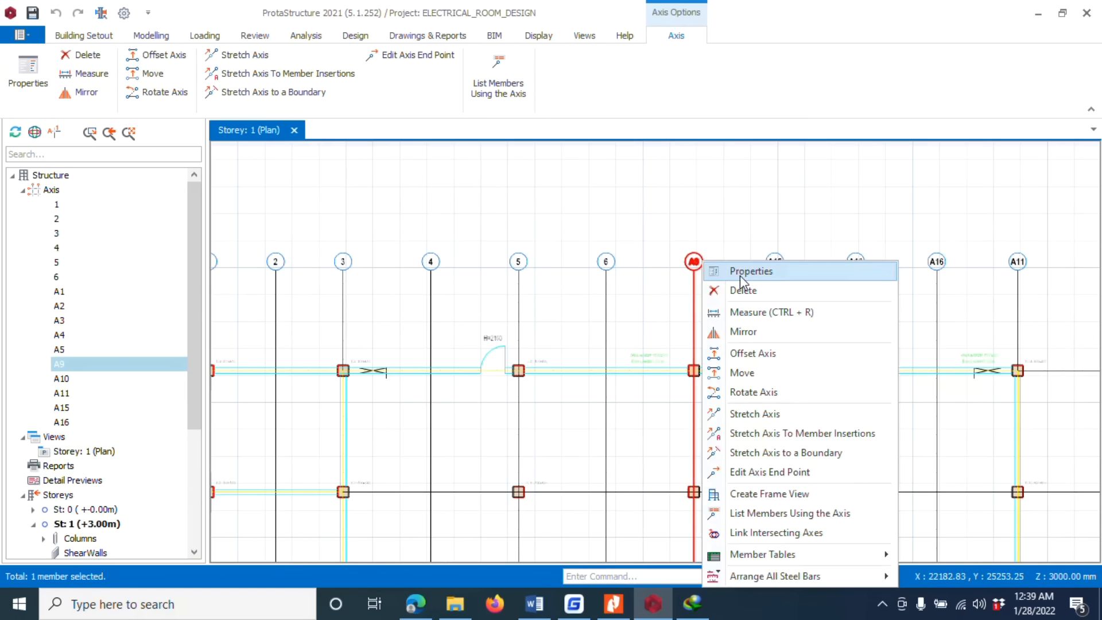
click(739, 275)
double_click(1040, 196)
text(7)
click(943, 438)
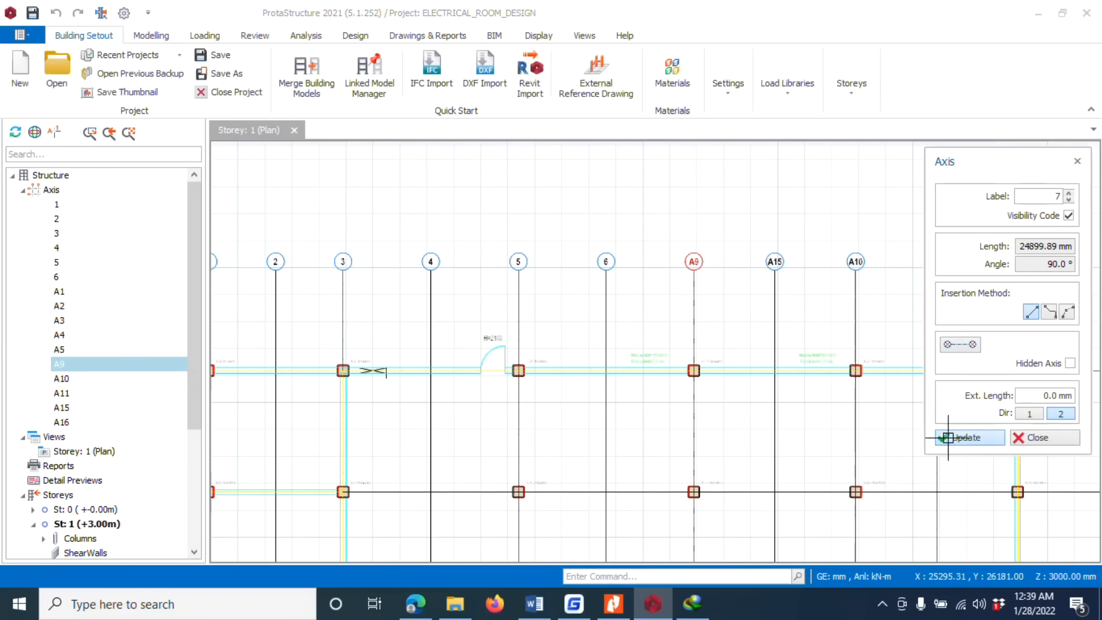
click(1021, 437)
Step: Relabel vertical axis A15, between axes 7 and A10, as 8
scroll(816, 254, up, 2)
middle_drag(816, 254, 676, 244)
click(628, 246)
right_click(631, 247)
click(668, 259)
double_click(1051, 196)
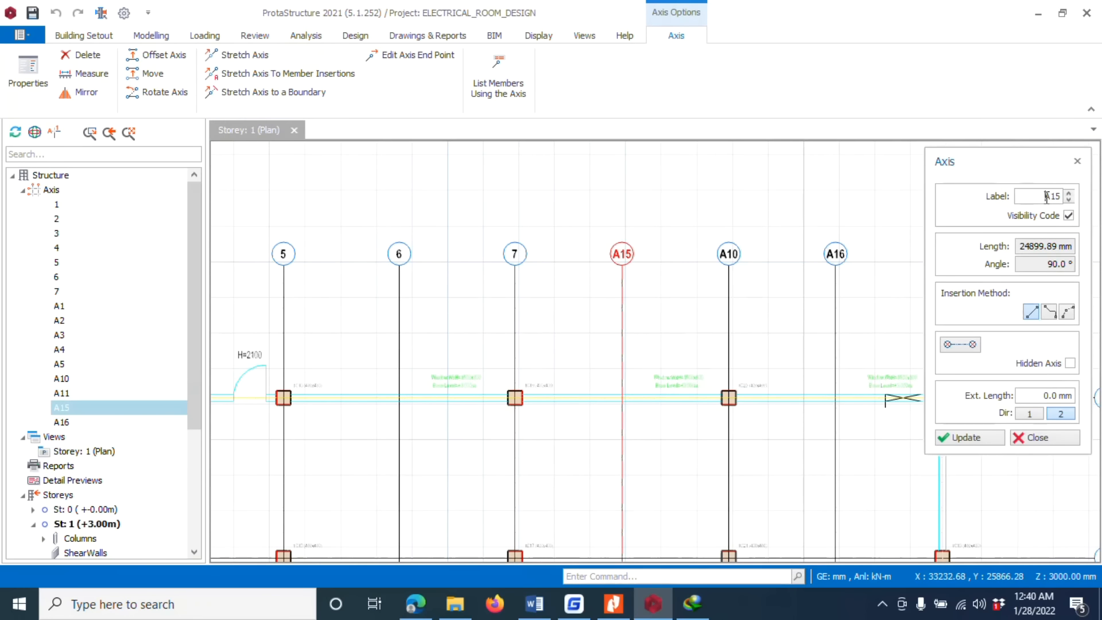
text(8)
click(964, 437)
click(1031, 438)
Step: Change the label of vertical axis A10, the one following axis 8, to 9
click(729, 254)
right_click(736, 257)
click(740, 261)
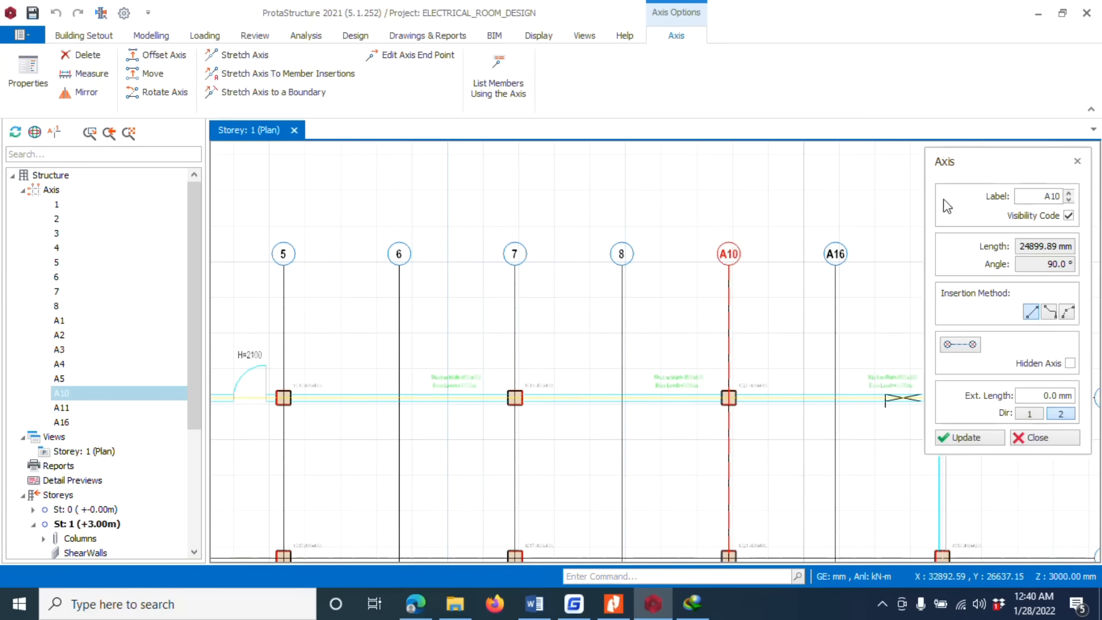
click(1058, 197)
drag(1039, 196, 1087, 203)
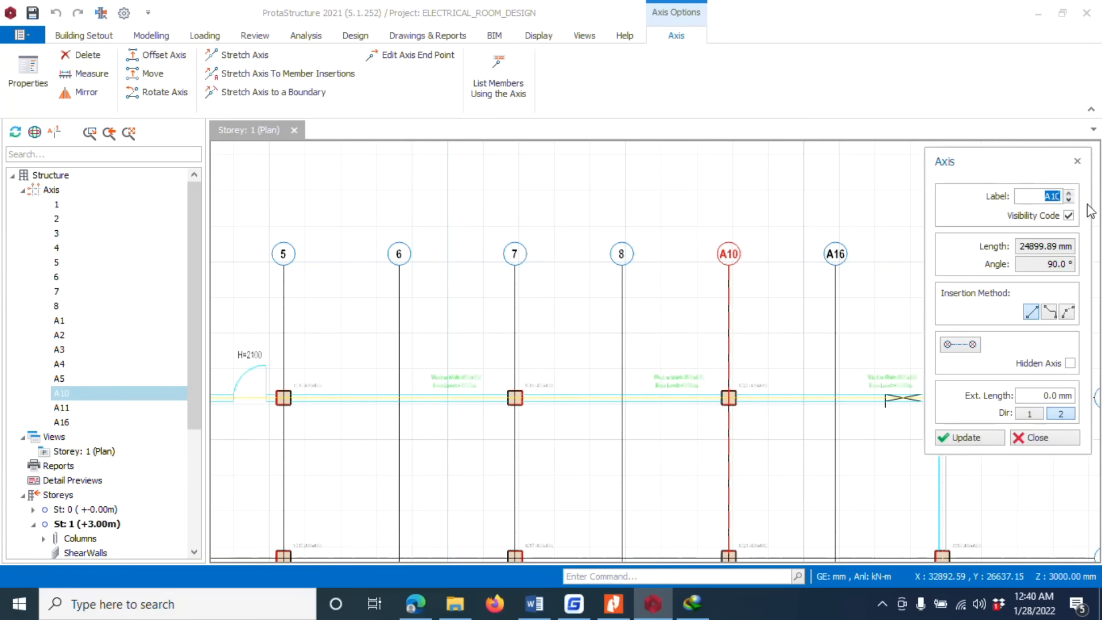
text(9)
click(967, 438)
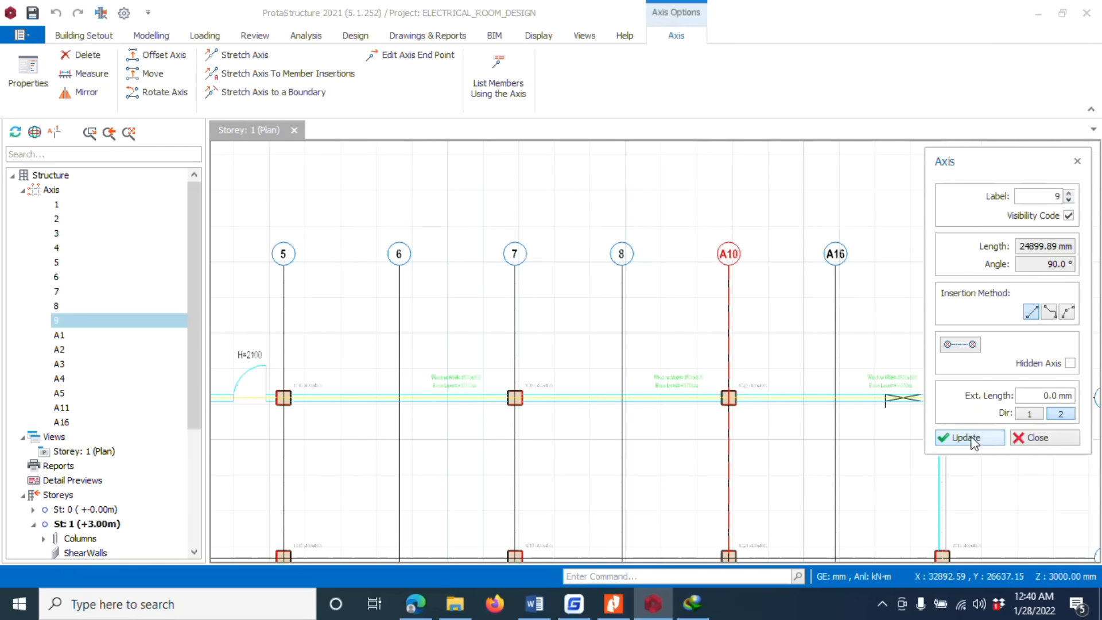
click(971, 438)
click(1052, 437)
Step: Set the label of vertical axis A16, between axes 9 and A11, to 10
scroll(918, 373, down, 2)
scroll(749, 270, up, 2)
click(648, 253)
right_click(647, 254)
click(673, 263)
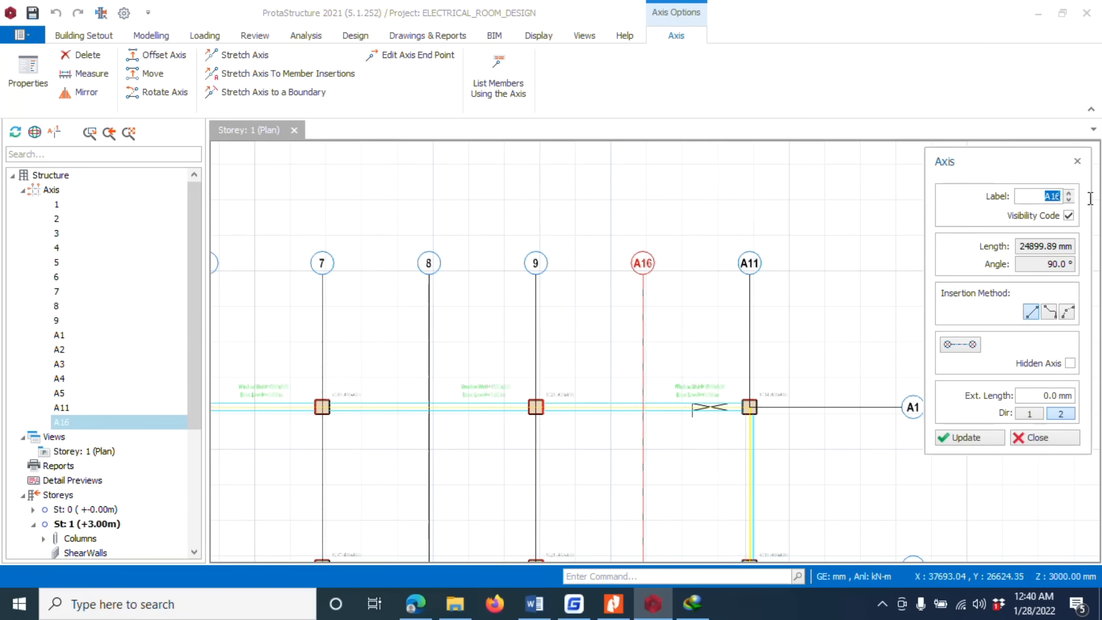
text(10)
click(969, 437)
click(1048, 437)
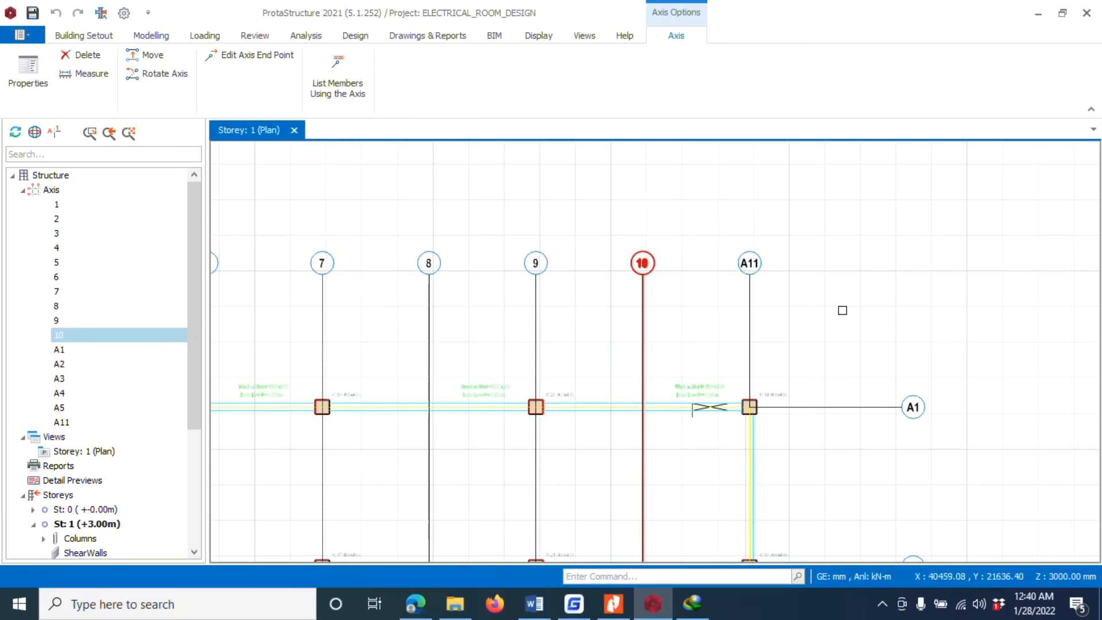
Step: Relabel the last vertical axis, A11, as 12 in its properties
right_click(752, 271)
click(771, 270)
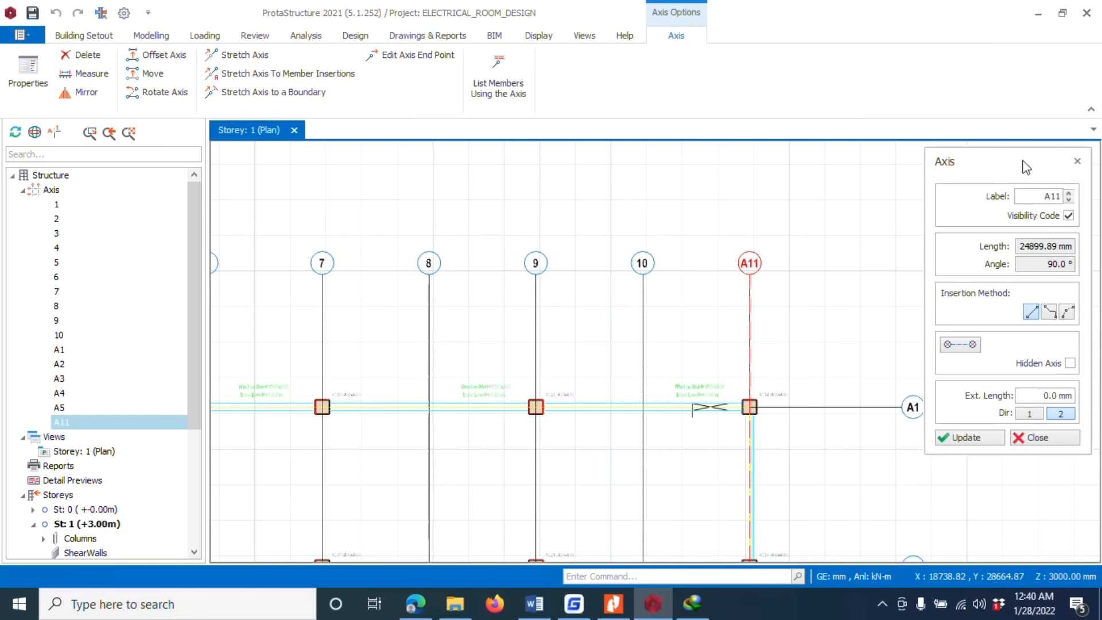
drag(1044, 195, 1082, 193)
text(12)
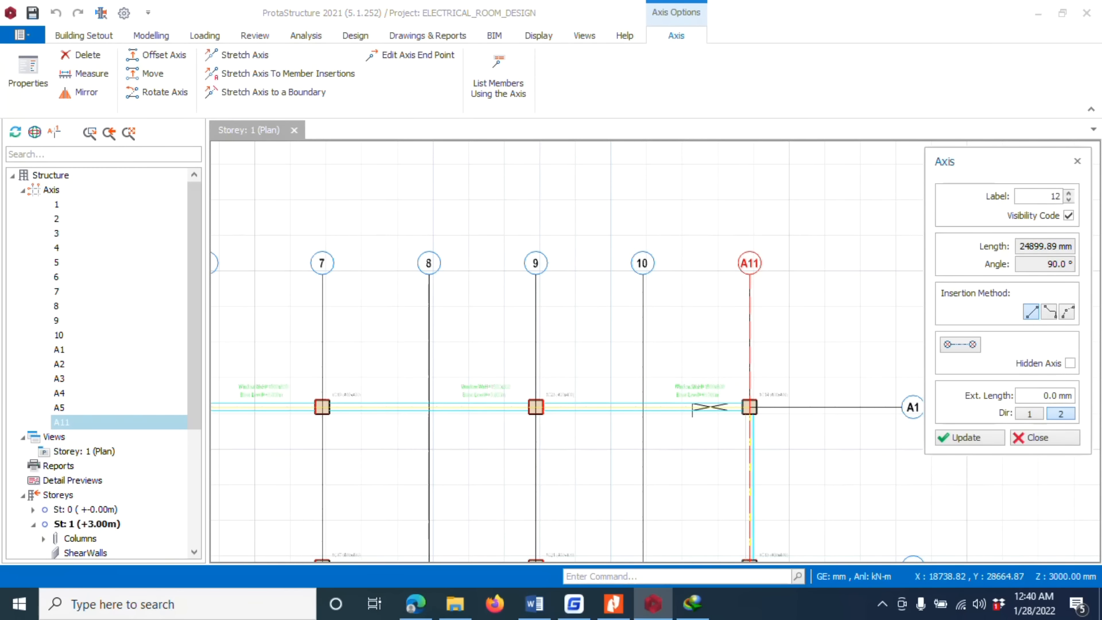
click(977, 438)
click(1033, 438)
Step: Relabel the uppermost horizontal axis A1 as A on the storey 1 plan
scroll(646, 214, down, 5)
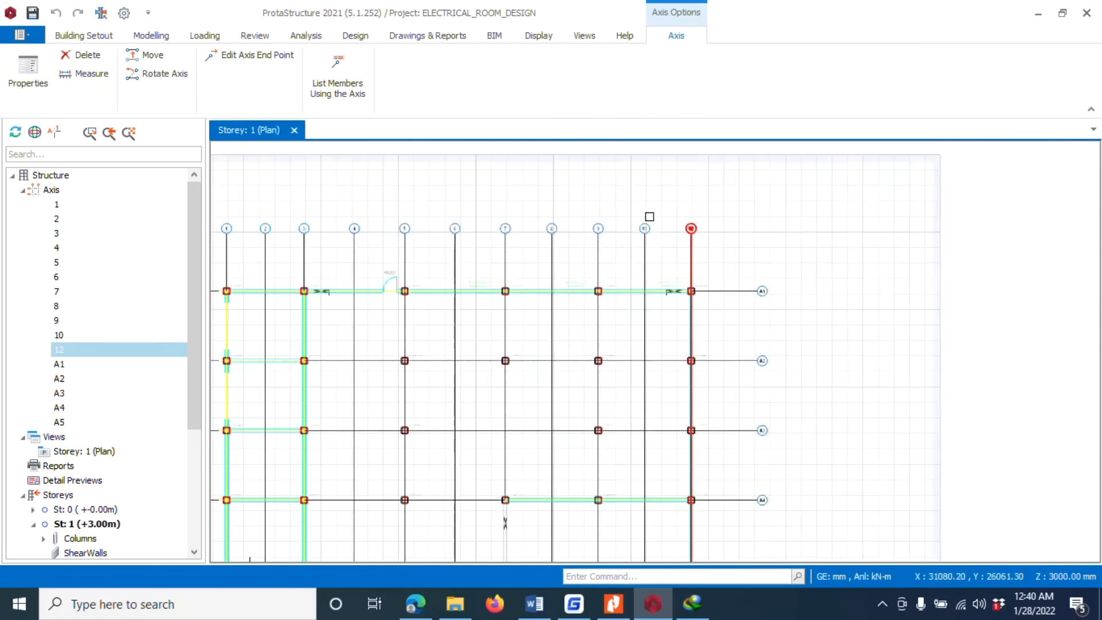
scroll(459, 266, up, 10)
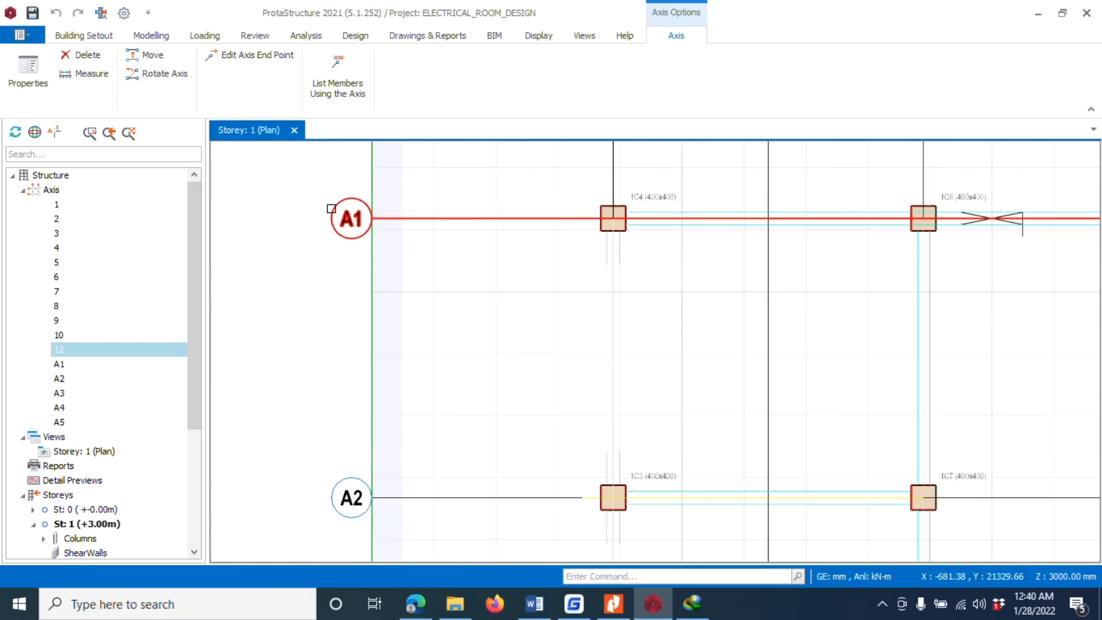
click(338, 214)
right_click(341, 212)
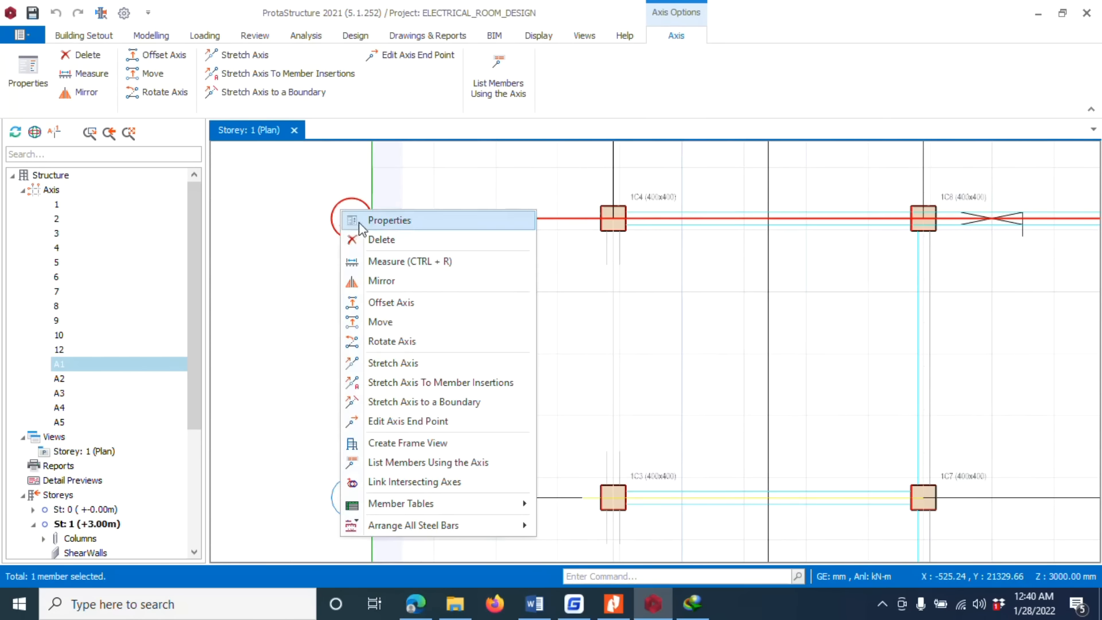
click(359, 223)
double_click(1050, 196)
text(A)
click(963, 440)
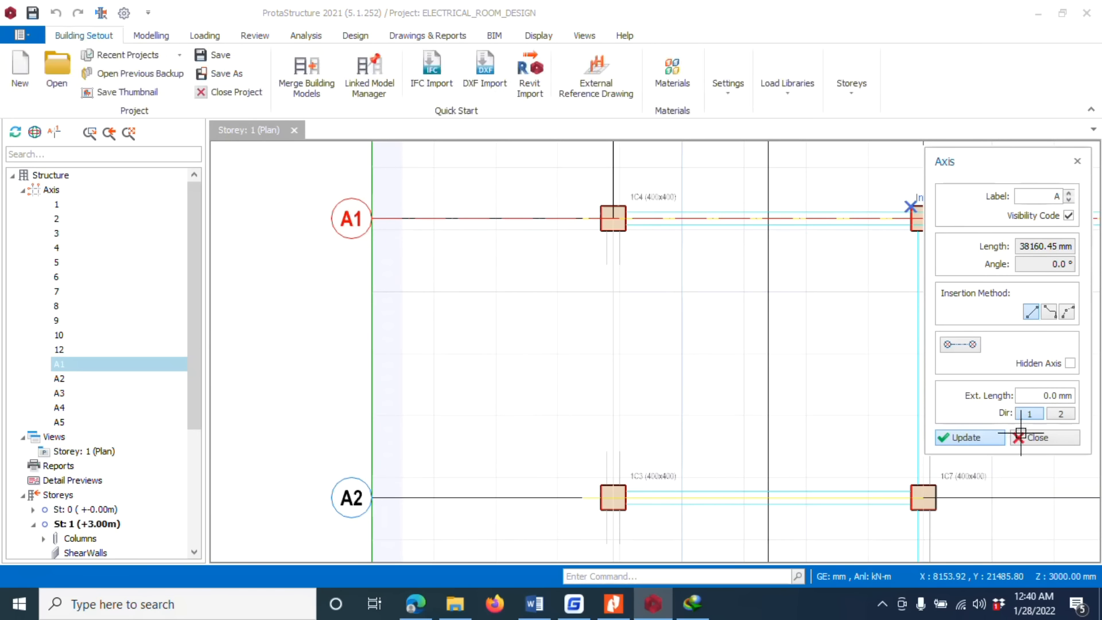
click(1033, 437)
Step: Change the label of horizontal axis A2, the one below axis A, to B
scroll(574, 322, down, 2)
scroll(448, 408, up, 1)
right_click(448, 408)
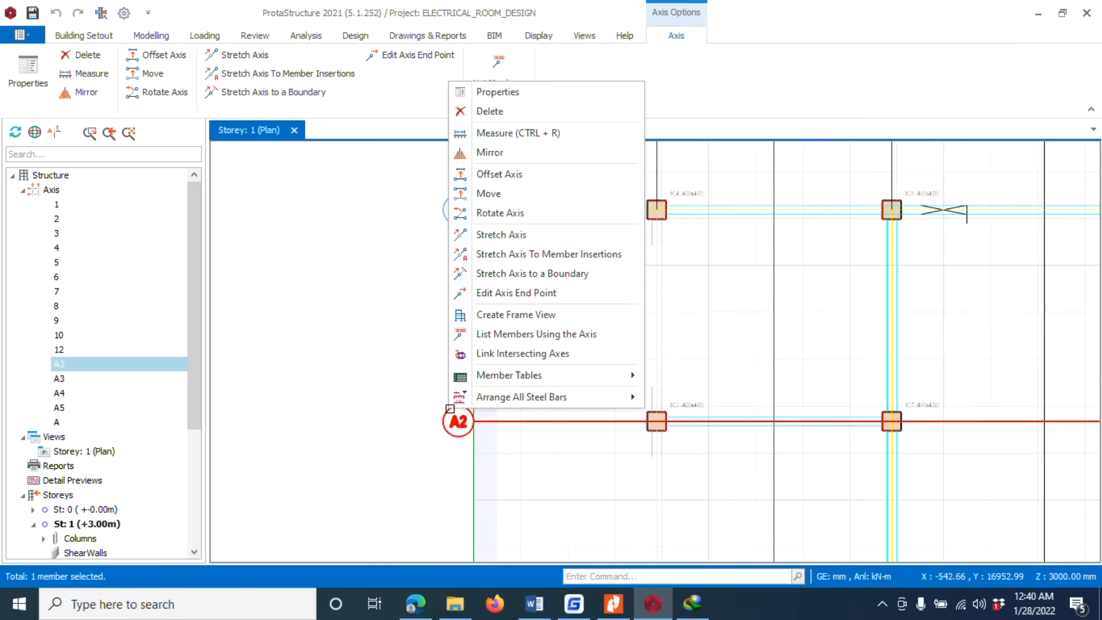
click(513, 92)
double_click(1035, 197)
text(B)
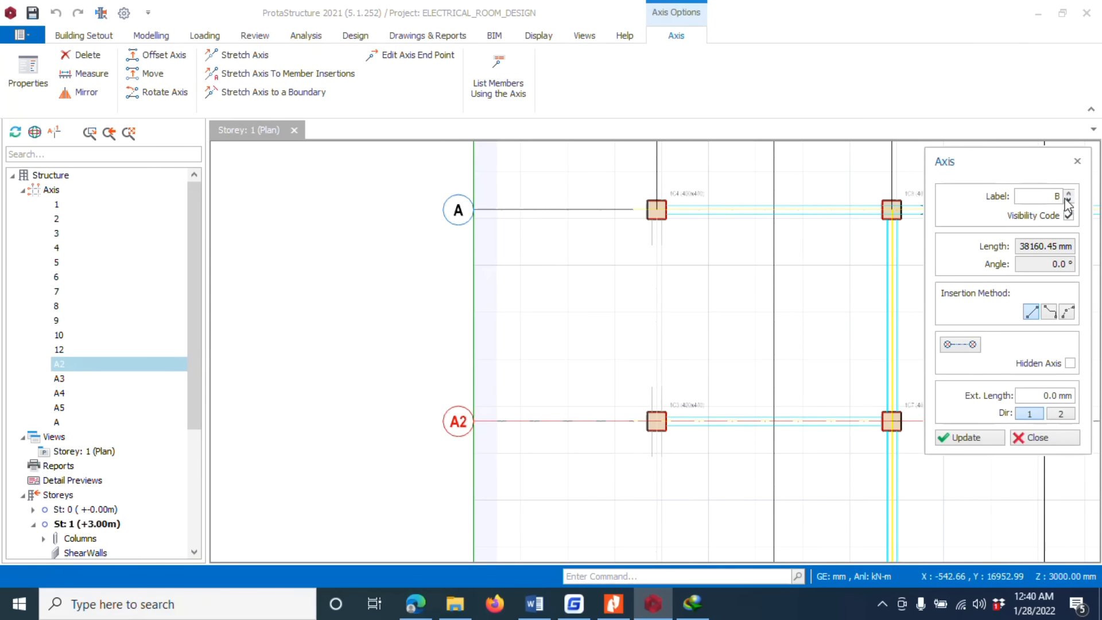
click(967, 438)
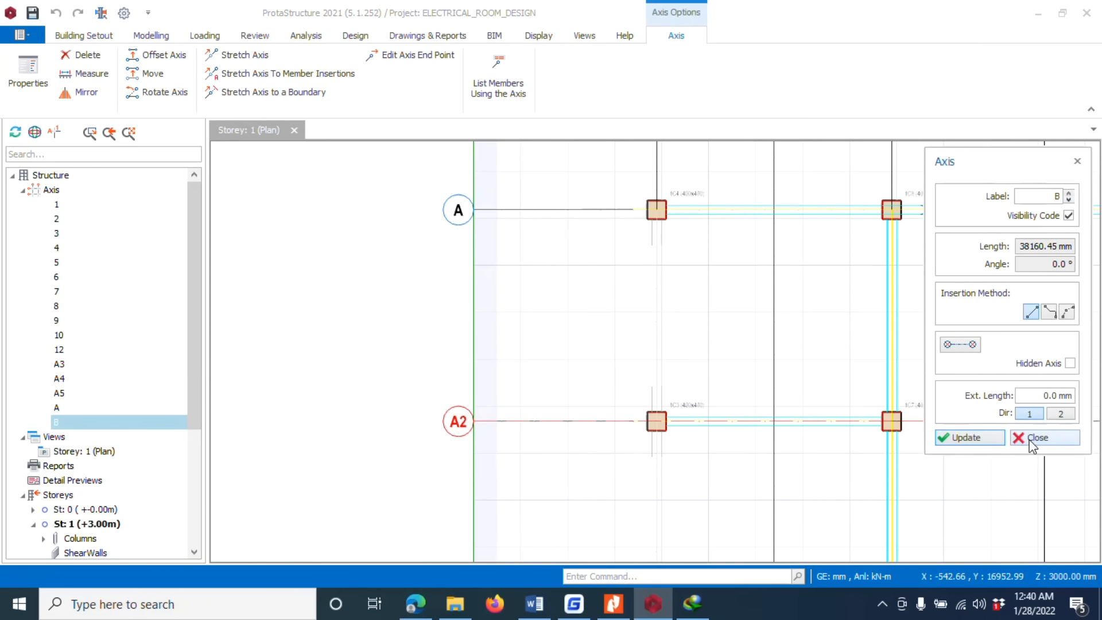
Step: Relabel horizontal axis A3, the one below axis B, as C on the storey 1 plan
click(1032, 438)
scroll(491, 263, down, 5)
scroll(497, 304, up, 3)
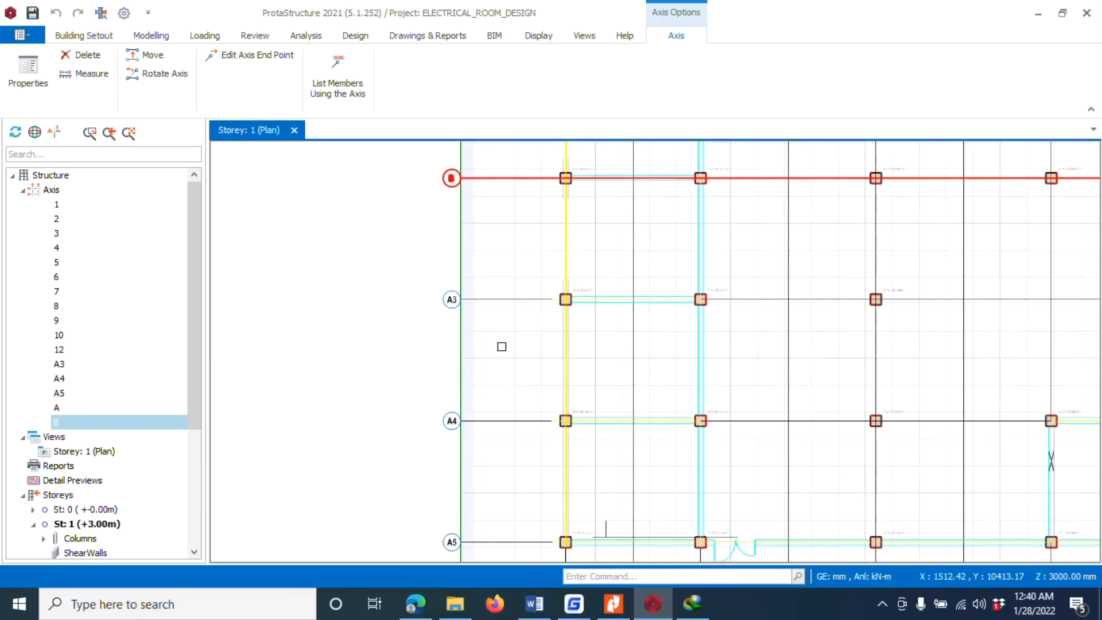
click(456, 309)
right_click(456, 309)
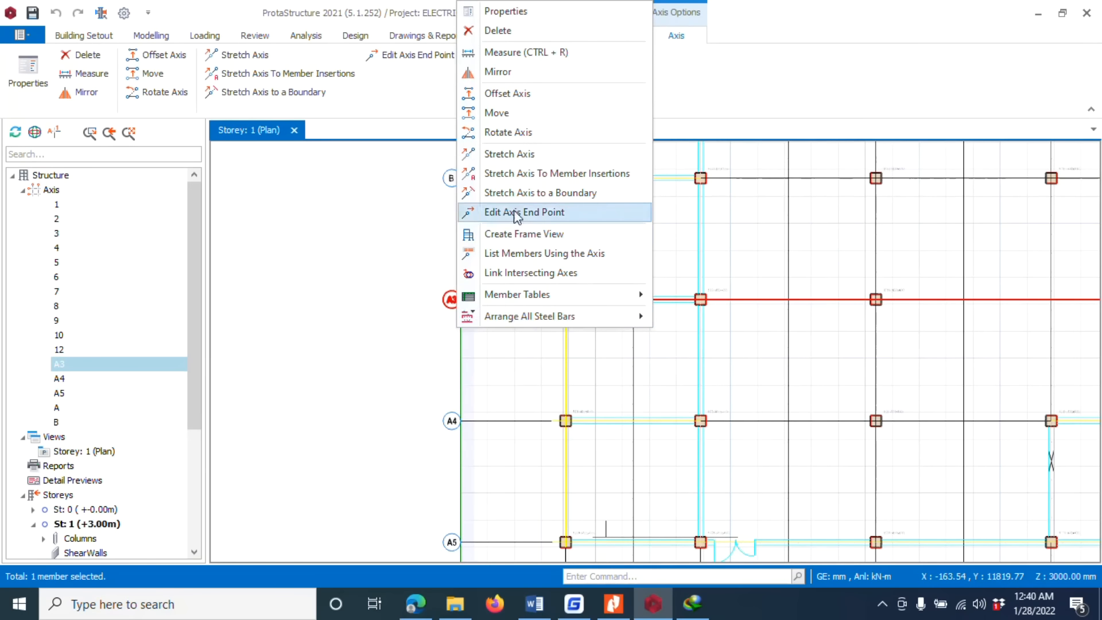
click(493, 9)
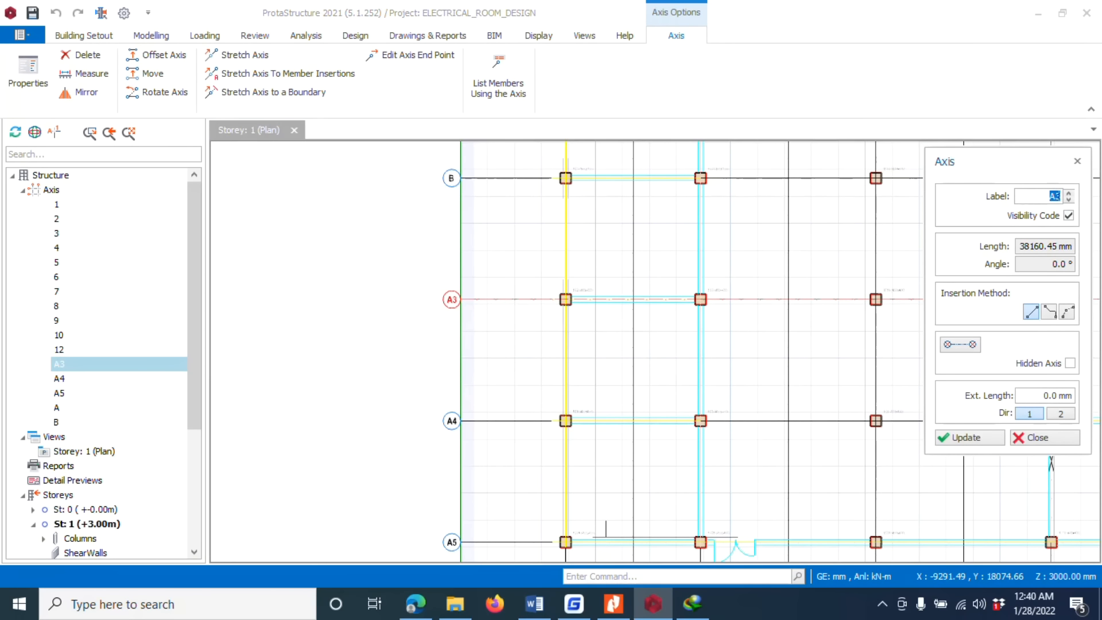
text(C)
click(984, 438)
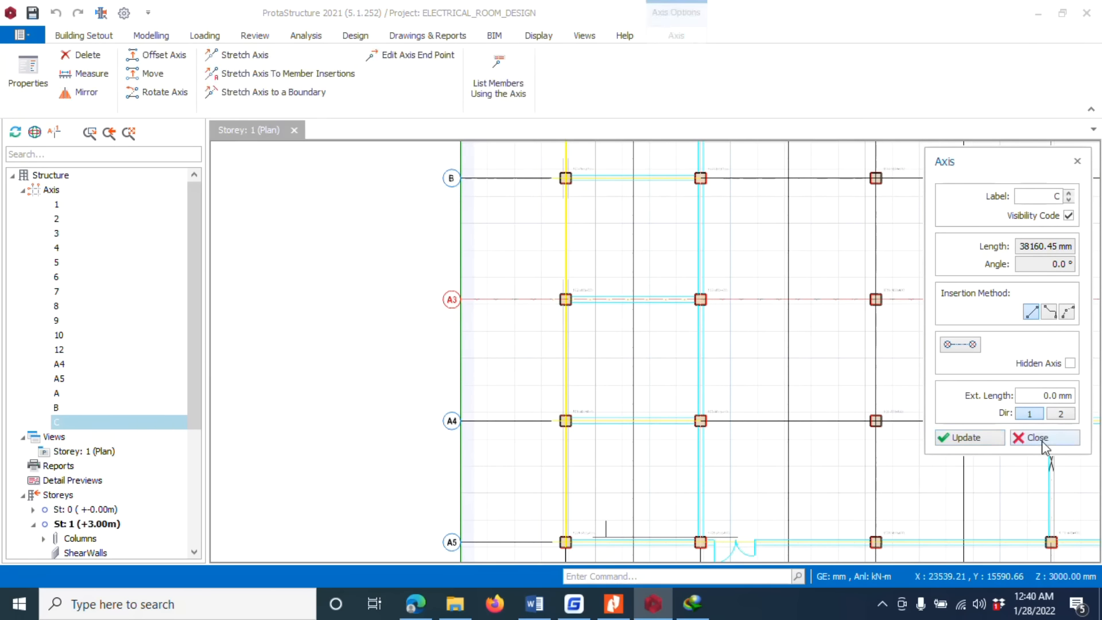
click(1039, 437)
Step: Change the label of horizontal axis A4, directly below axis C, to D
scroll(551, 342, down, 2)
scroll(525, 353, up, 2)
click(526, 355)
right_click(526, 356)
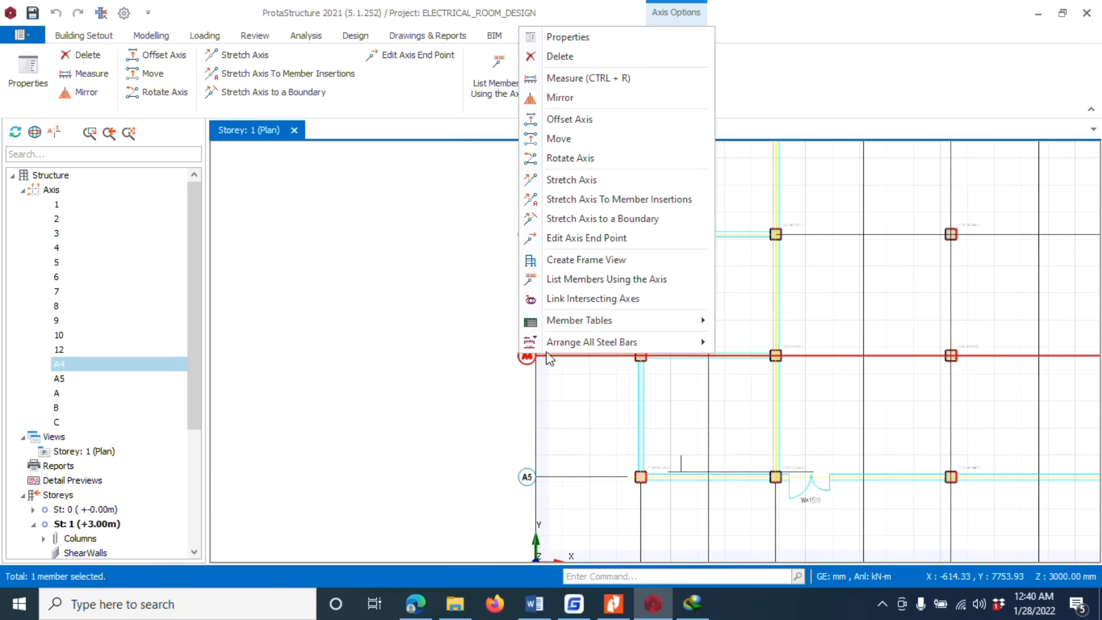
click(546, 37)
double_click(1054, 197)
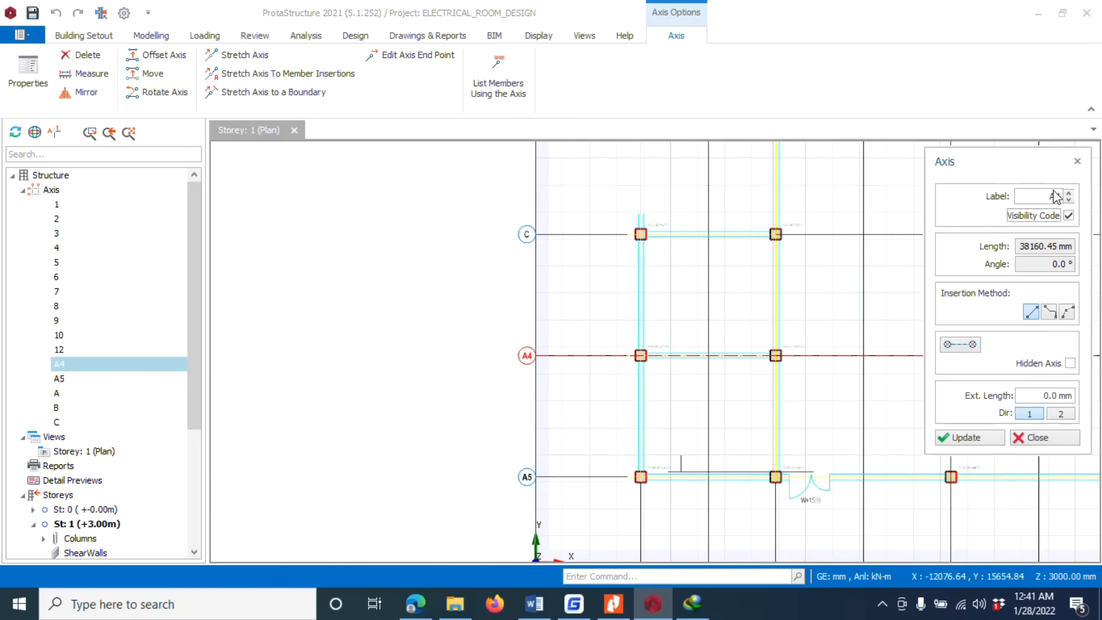
text(D)
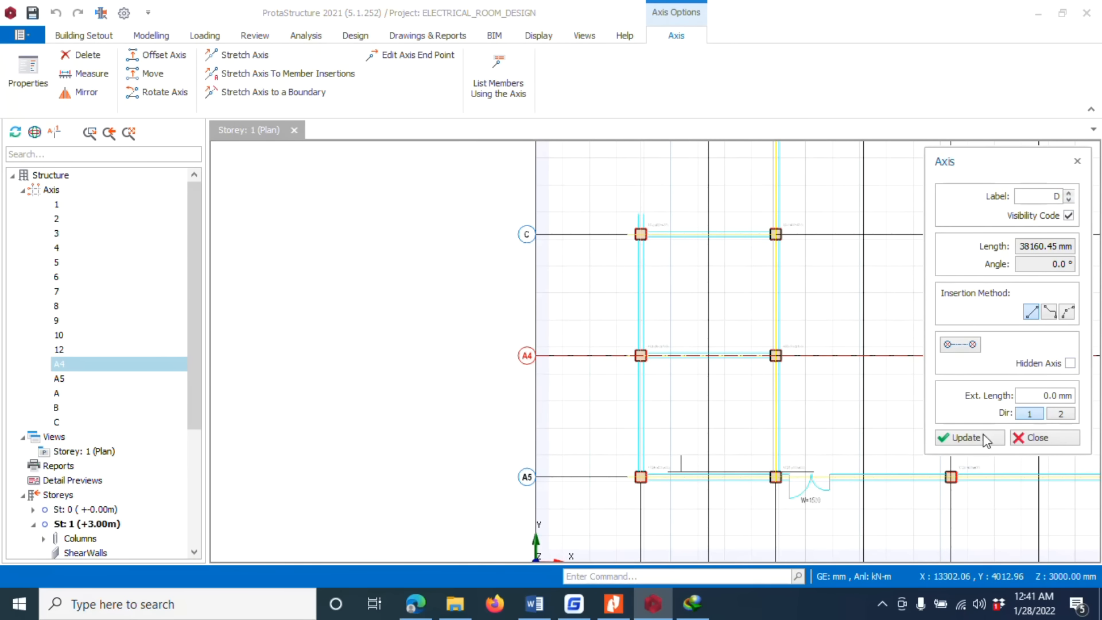
click(967, 438)
click(1027, 438)
Step: Set the label of the lowest horizontal axis, A5, to E in its properties
scroll(551, 276, down, 2)
scroll(542, 344, up, 2)
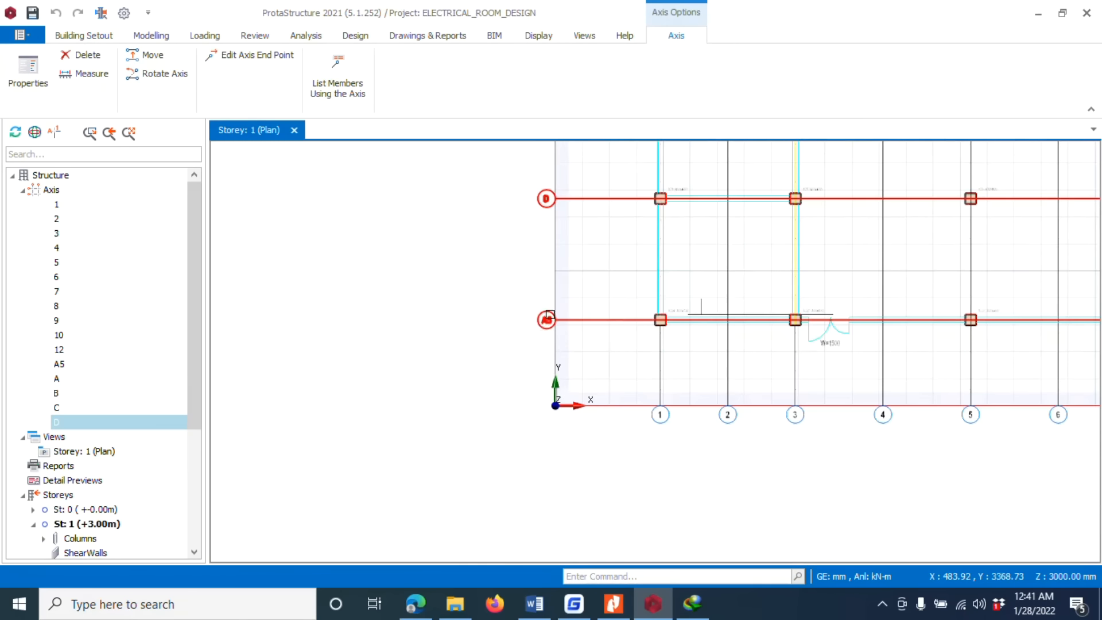
click(545, 321)
right_click(545, 323)
click(591, 10)
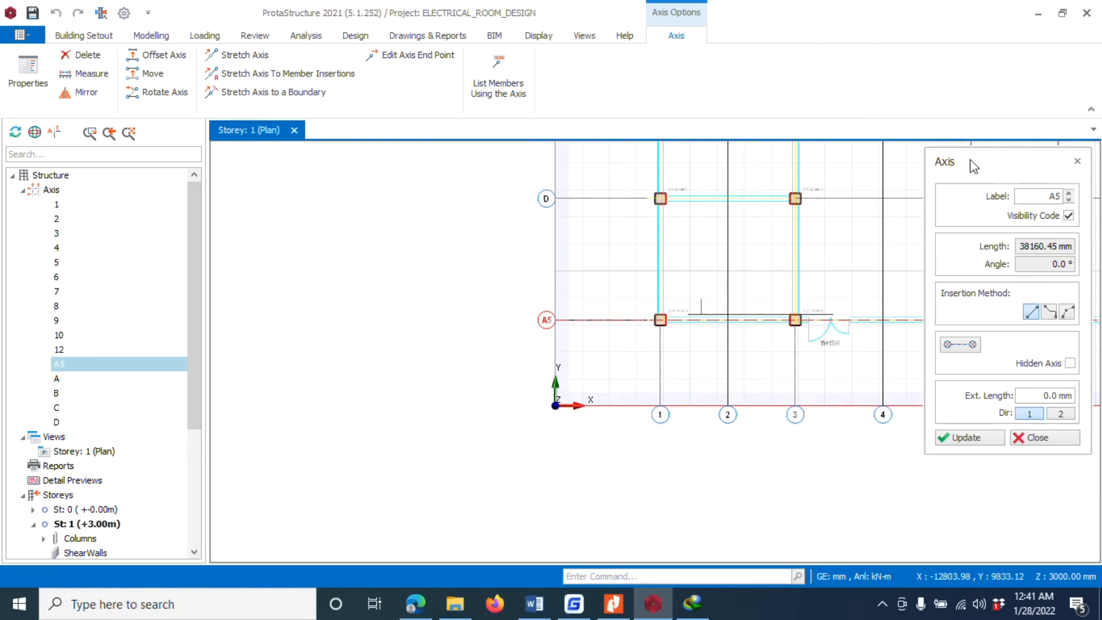
drag(1037, 196, 1080, 198)
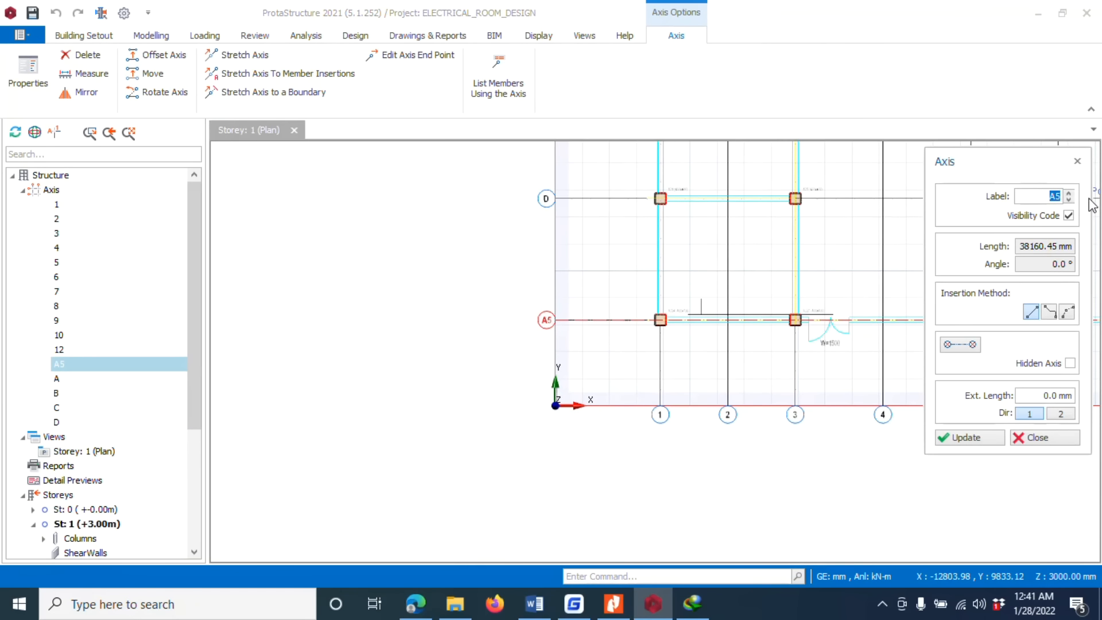
click(973, 438)
click(1025, 438)
Step: Save the project and check the relabelled grid and its columns across the storey 1 plan
scroll(413, 494, down, 4)
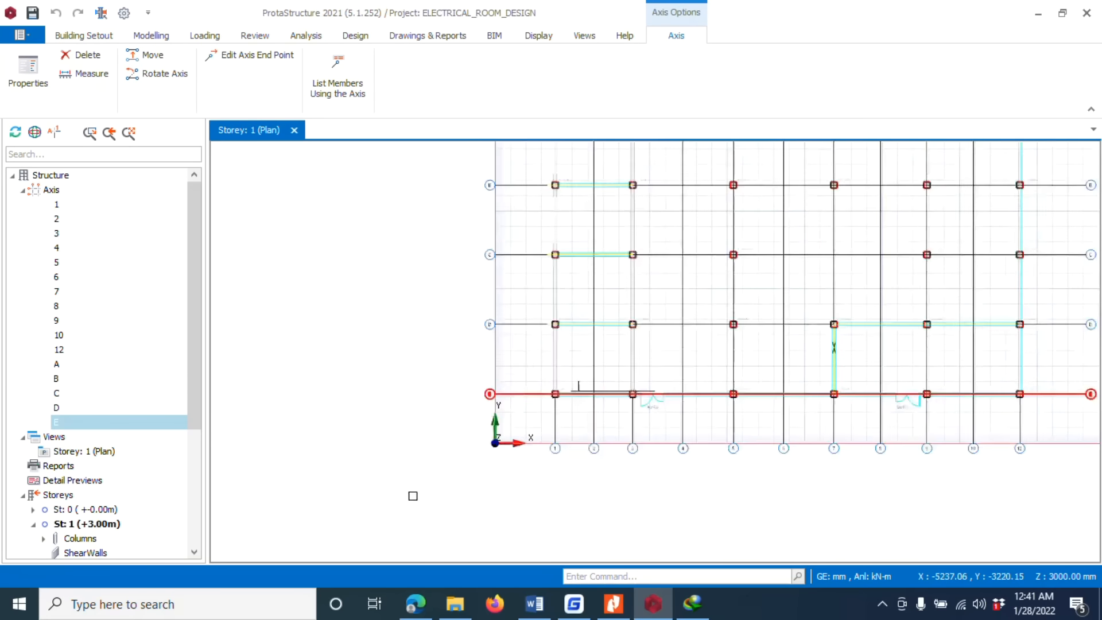
scroll(489, 374, up, 4)
scroll(489, 369, up, 3)
scroll(479, 208, down, 4)
scroll(615, 304, up, 2)
scroll(615, 304, up, 4)
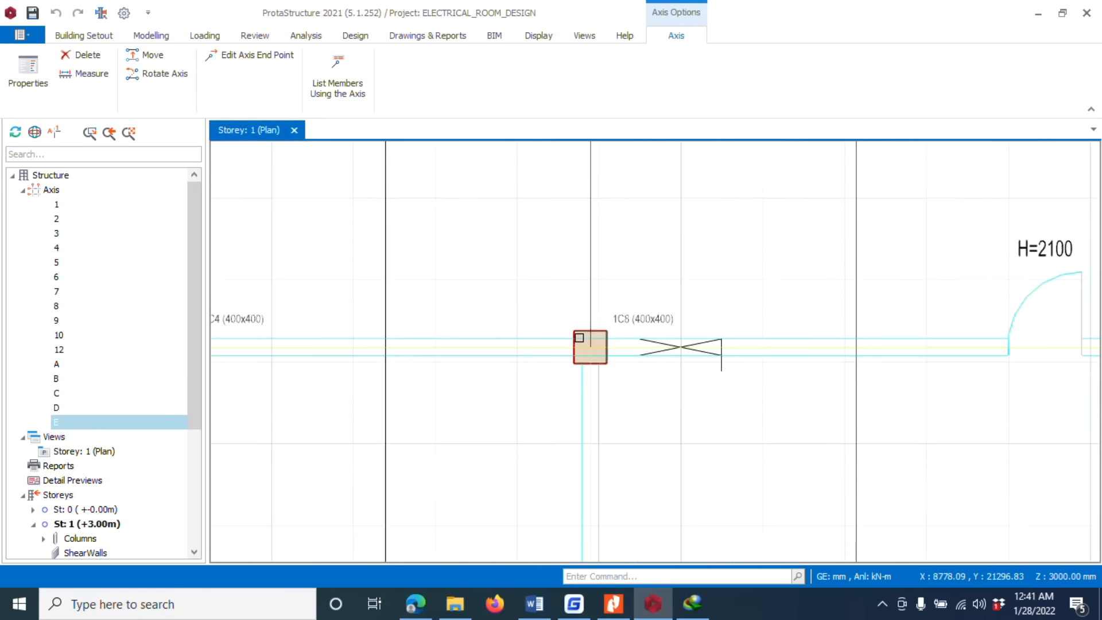
scroll(580, 287, down, 3)
scroll(387, 321, up, 2)
scroll(388, 321, down, 3)
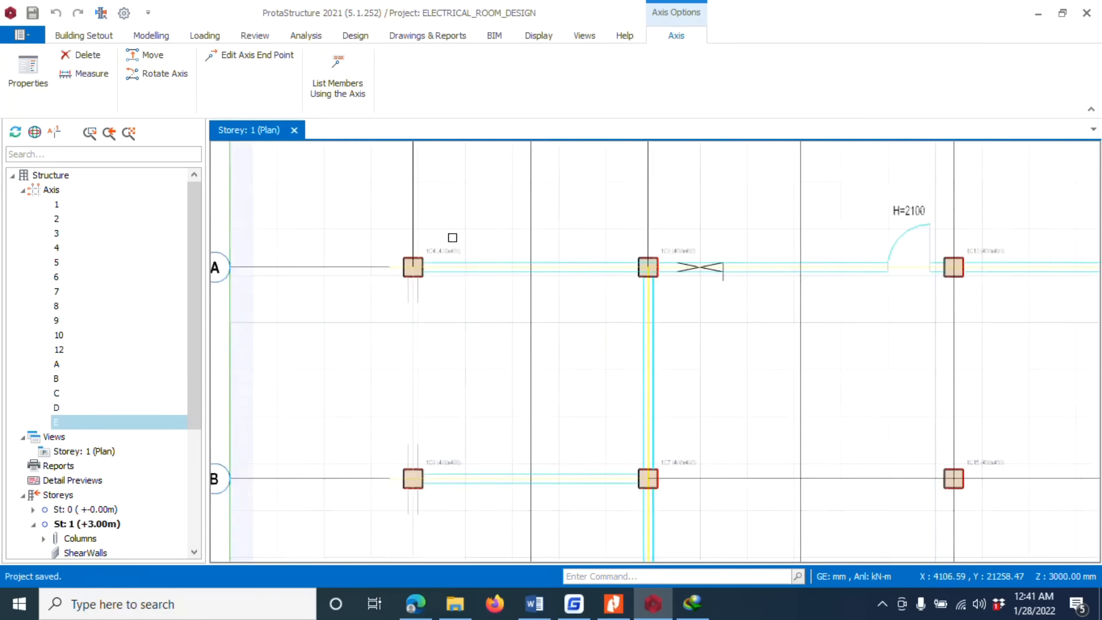
scroll(465, 250, down, 2)
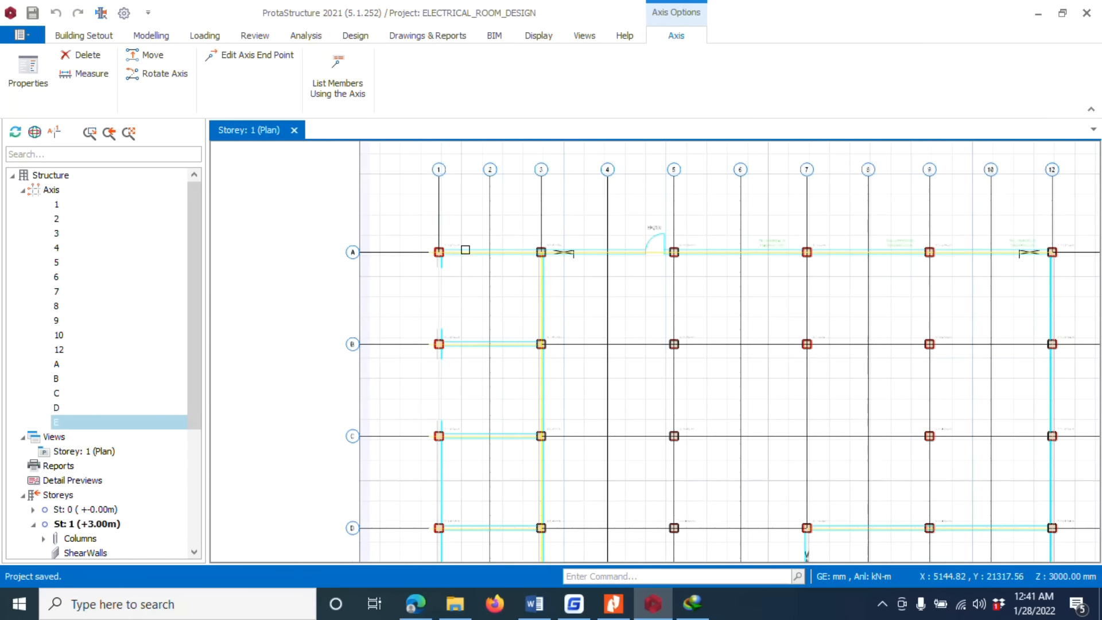
scroll(755, 305, down, 1)
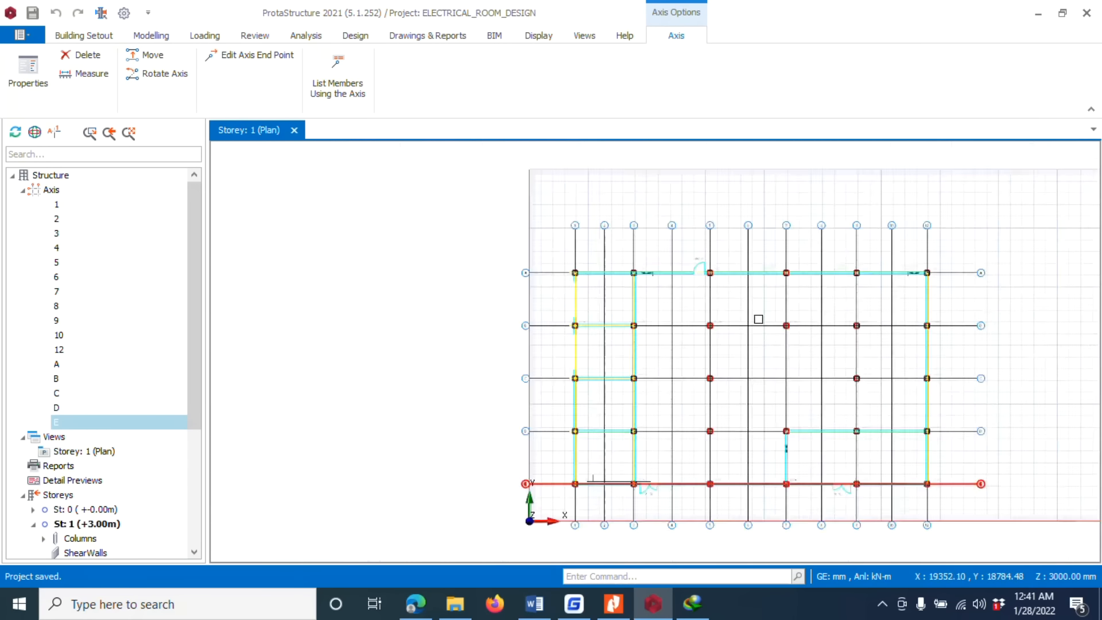
scroll(813, 385, up, 2)
scroll(718, 336, down, 1)
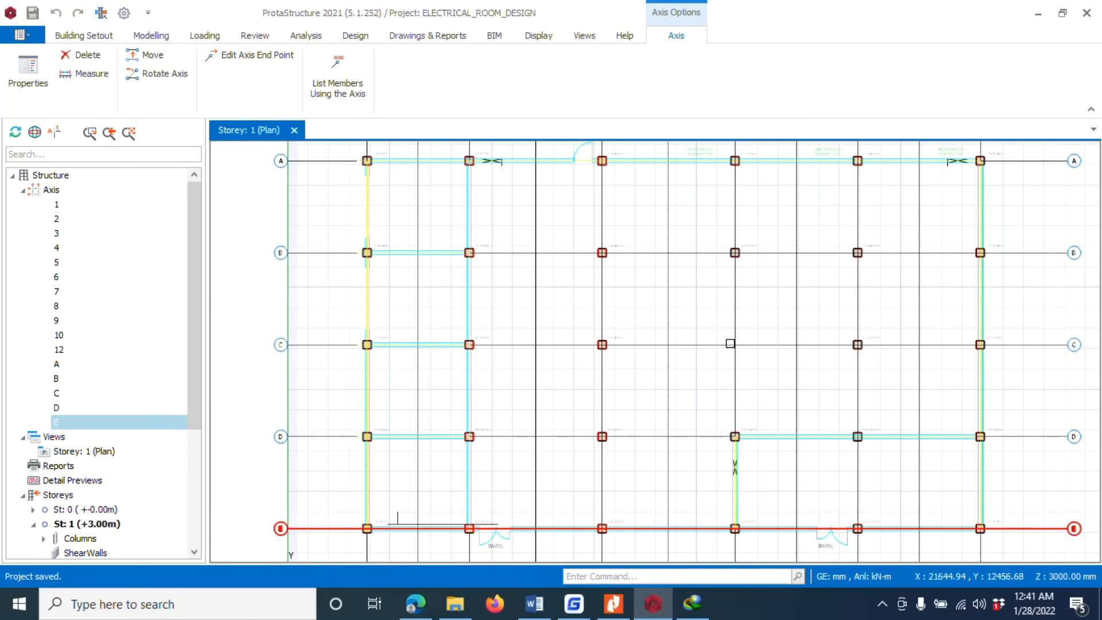
scroll(740, 348, down, 1)
scroll(695, 260, up, 1)
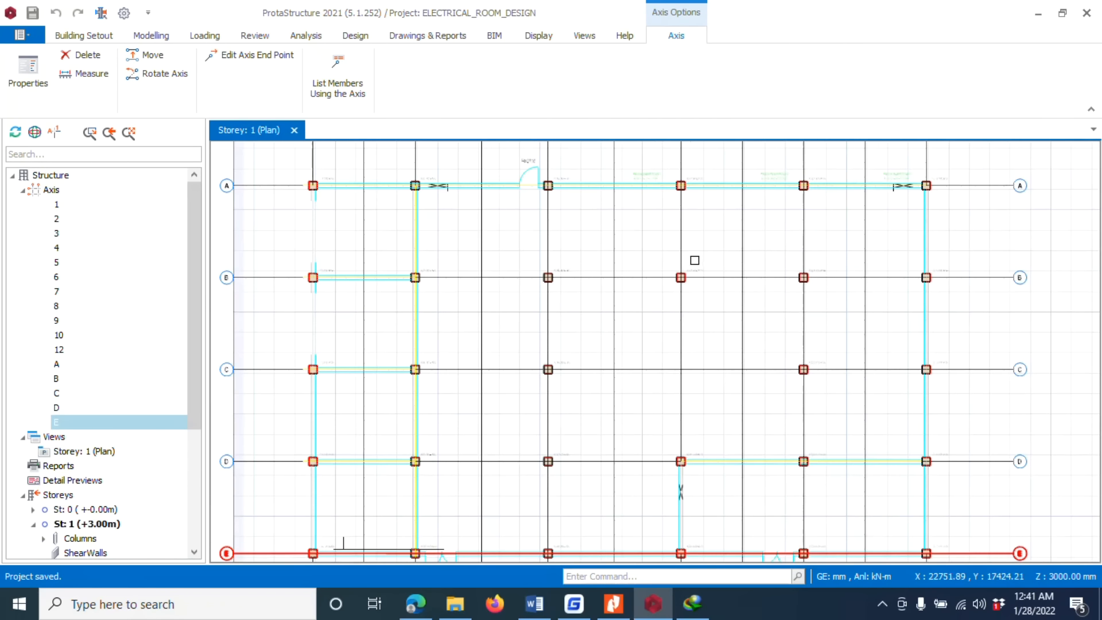
Step: Insert the missing 400 x 400 mm column at the intersection of axes C and 7
right_click(694, 270)
click(726, 29)
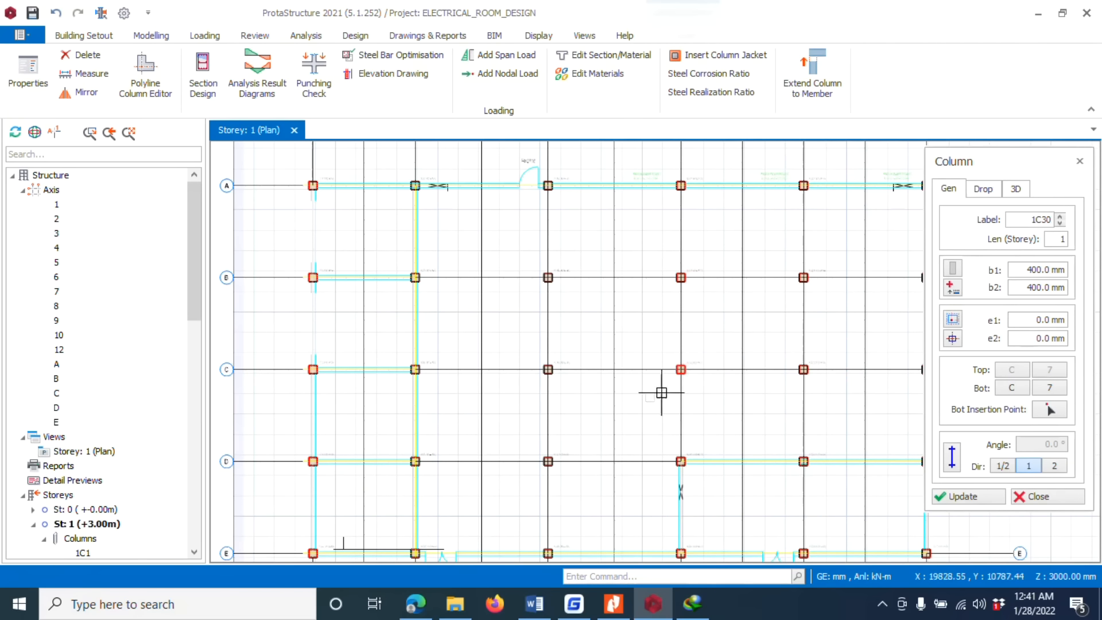
click(1038, 494)
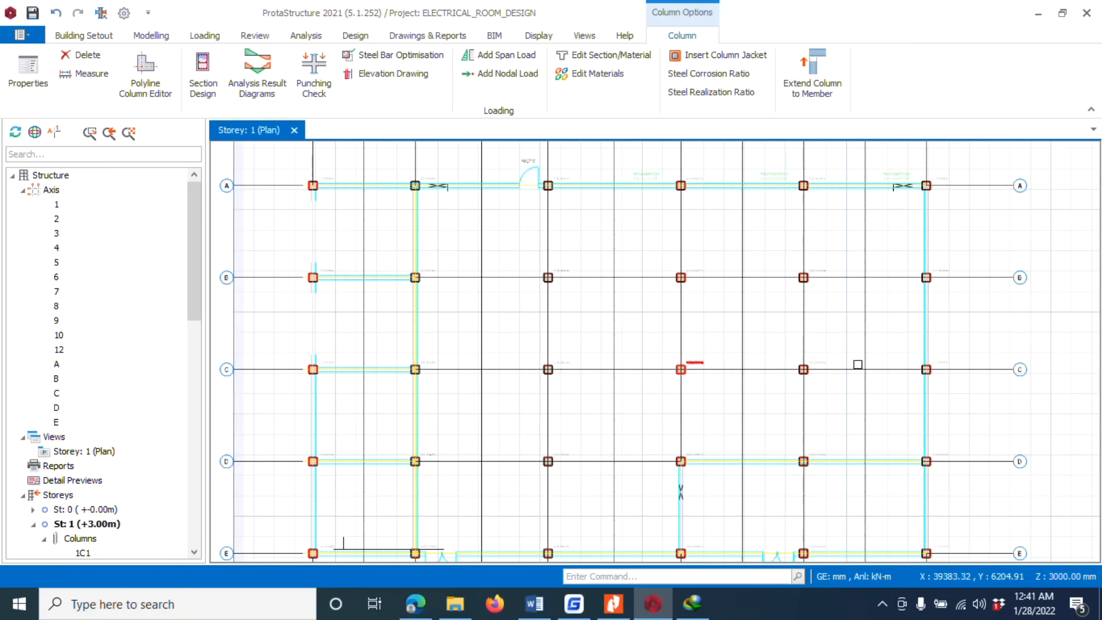
key(Escape)
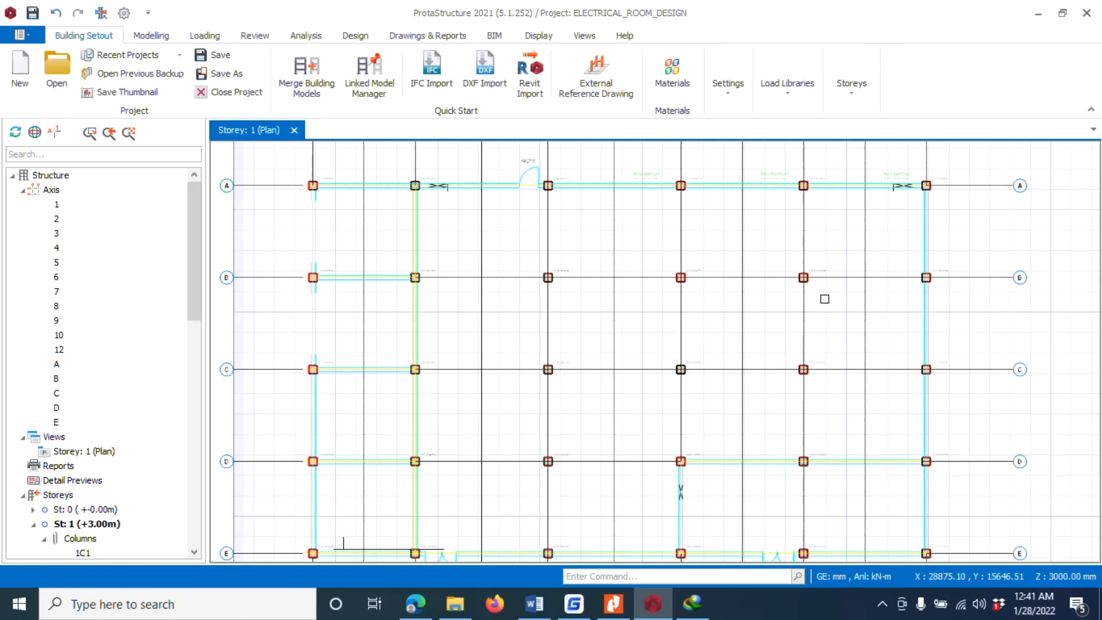
Step: Examine the storey 1 plan to verify that columns are in place along all axes
scroll(620, 277, down, 2)
scroll(612, 230, up, 2)
scroll(563, 256, up, 1)
scroll(438, 433, down, 2)
scroll(455, 270, up, 2)
scroll(470, 361, down, 2)
scroll(470, 360, down, 2)
scroll(453, 470, up, 2)
scroll(452, 470, up, 2)
scroll(508, 389, down, 1)
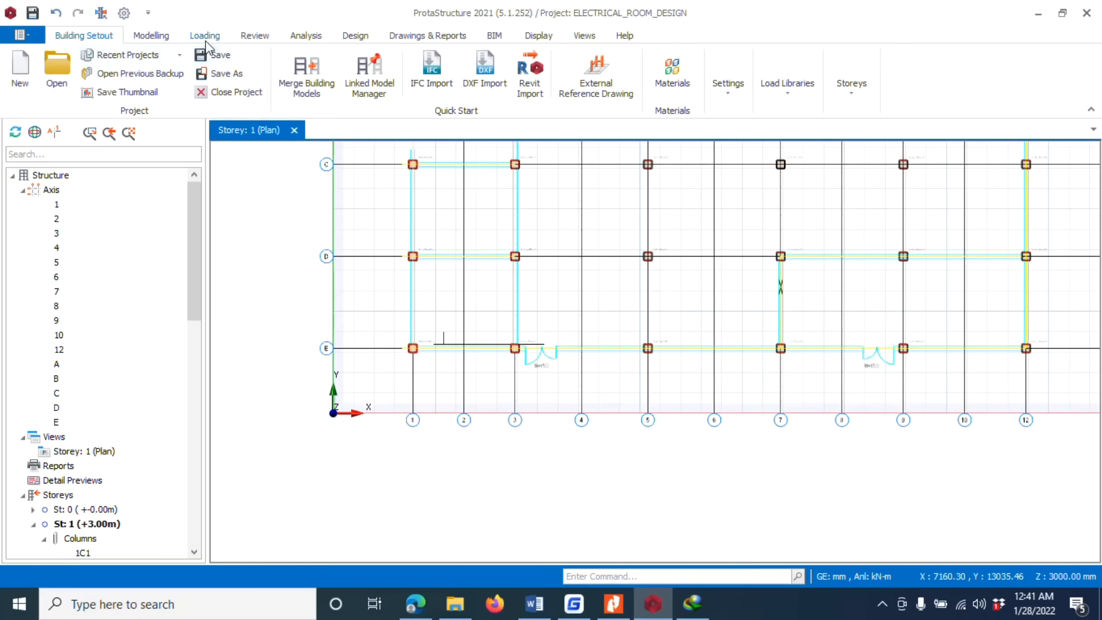
Step: Open the material settings of the building analysis and allow only Y16 bars for concrete columns
click(304, 36)
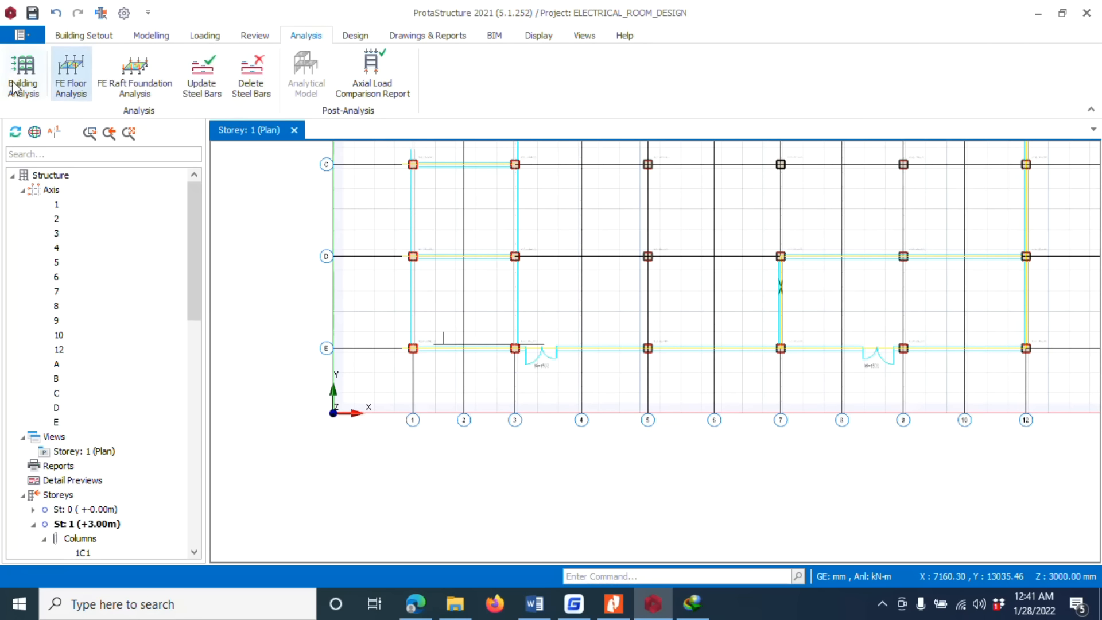
click(29, 86)
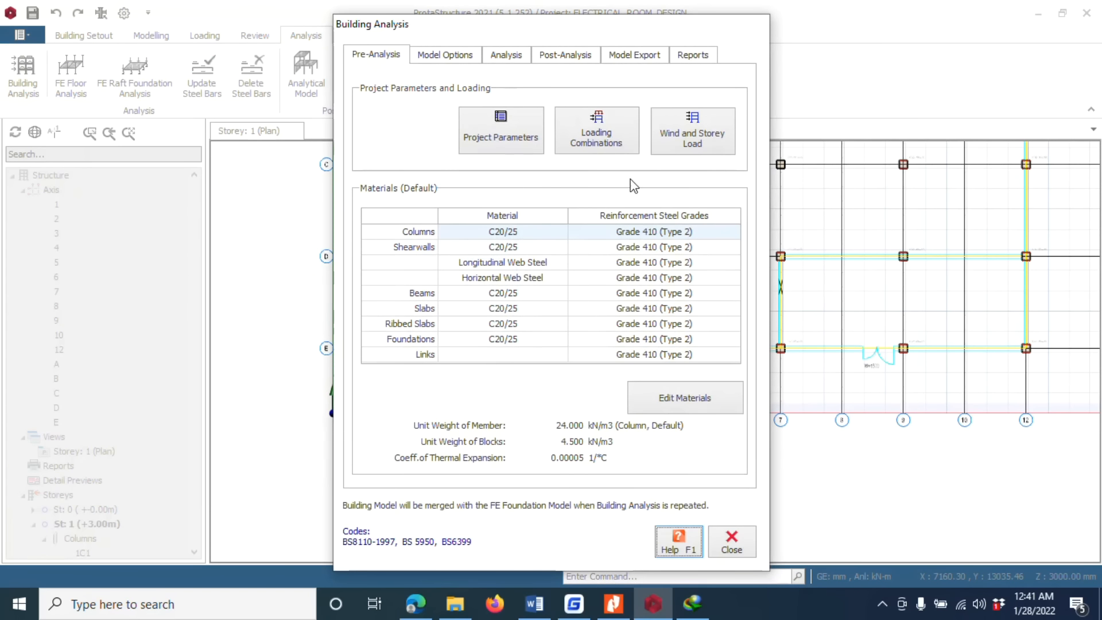
click(677, 402)
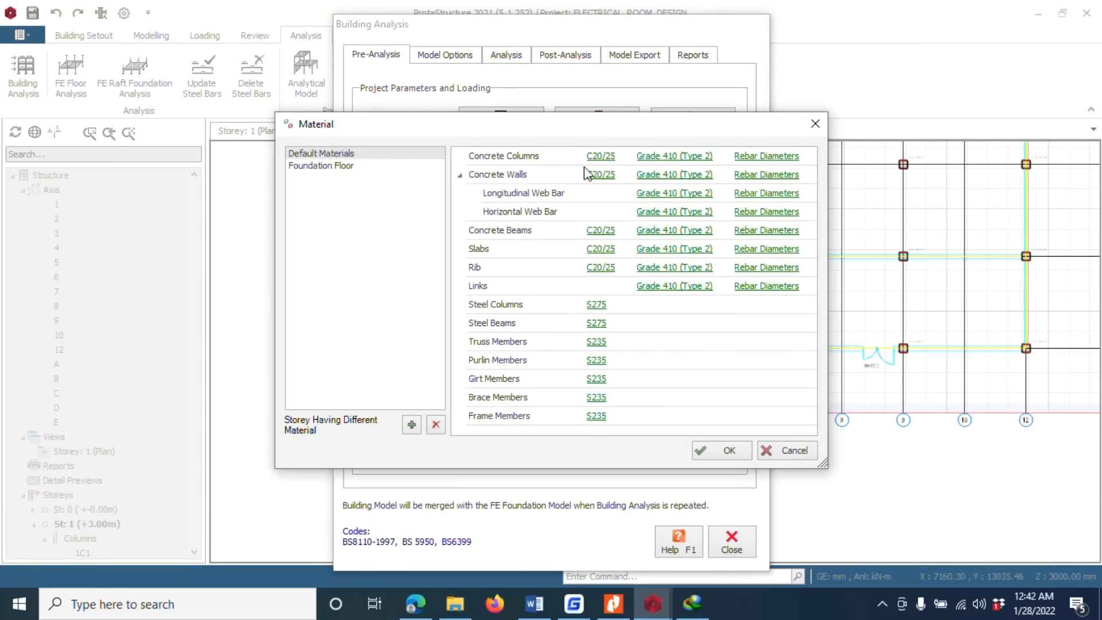
click(784, 157)
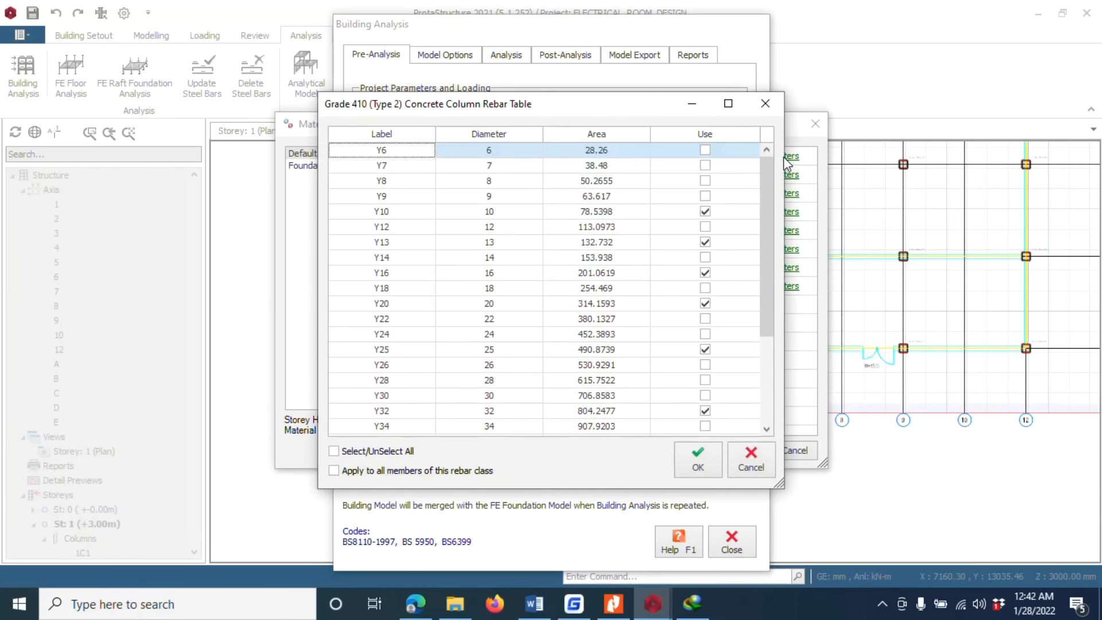
click(335, 451)
click(336, 450)
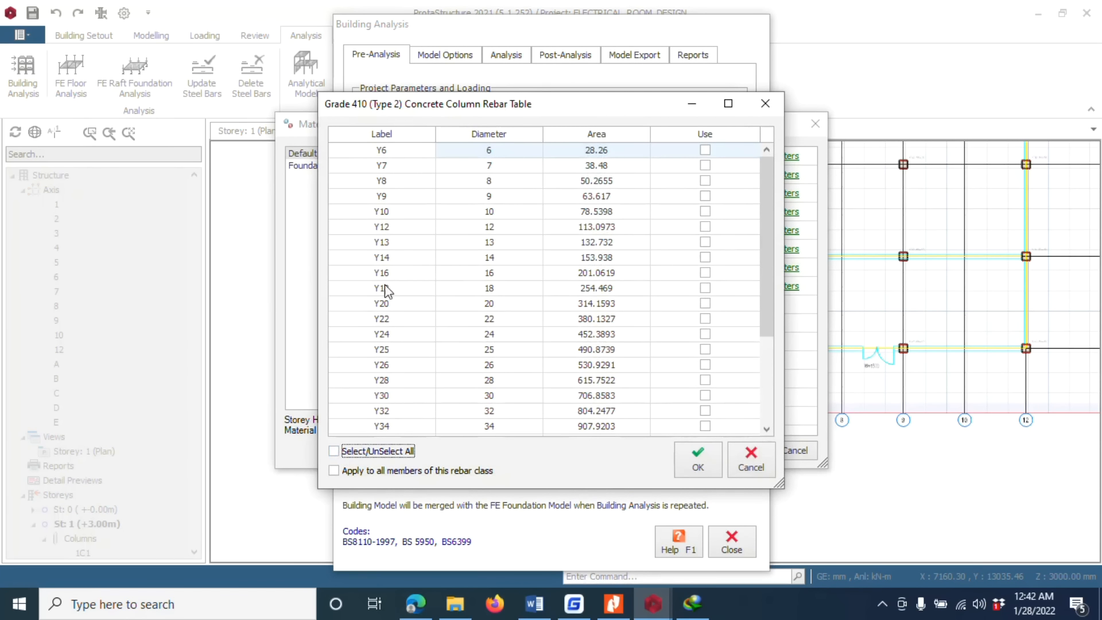
click(405, 275)
click(742, 273)
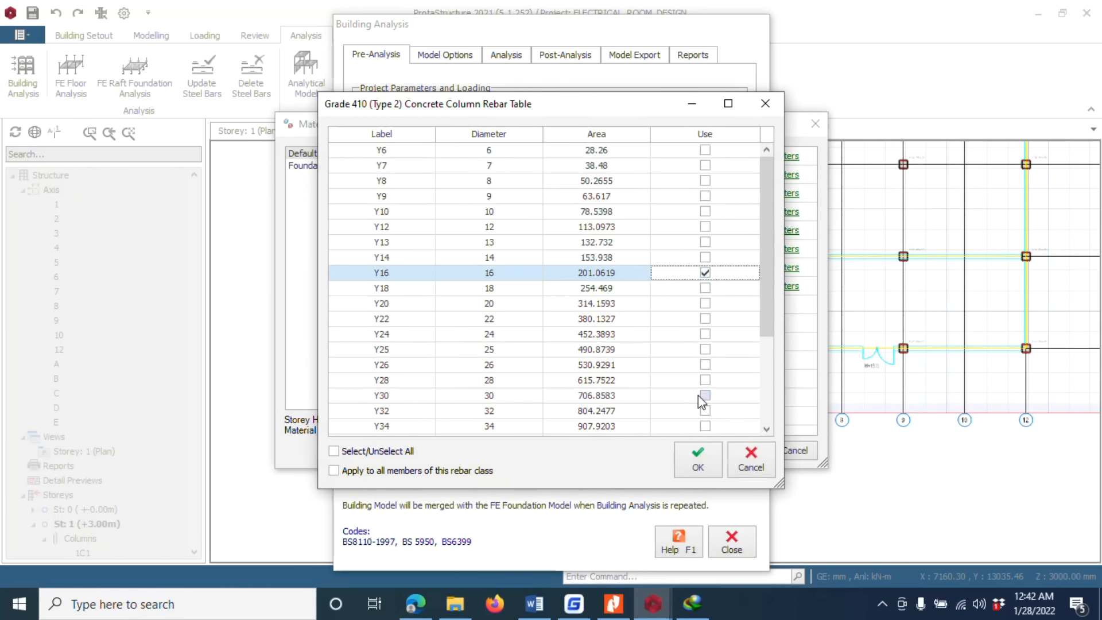
click(698, 457)
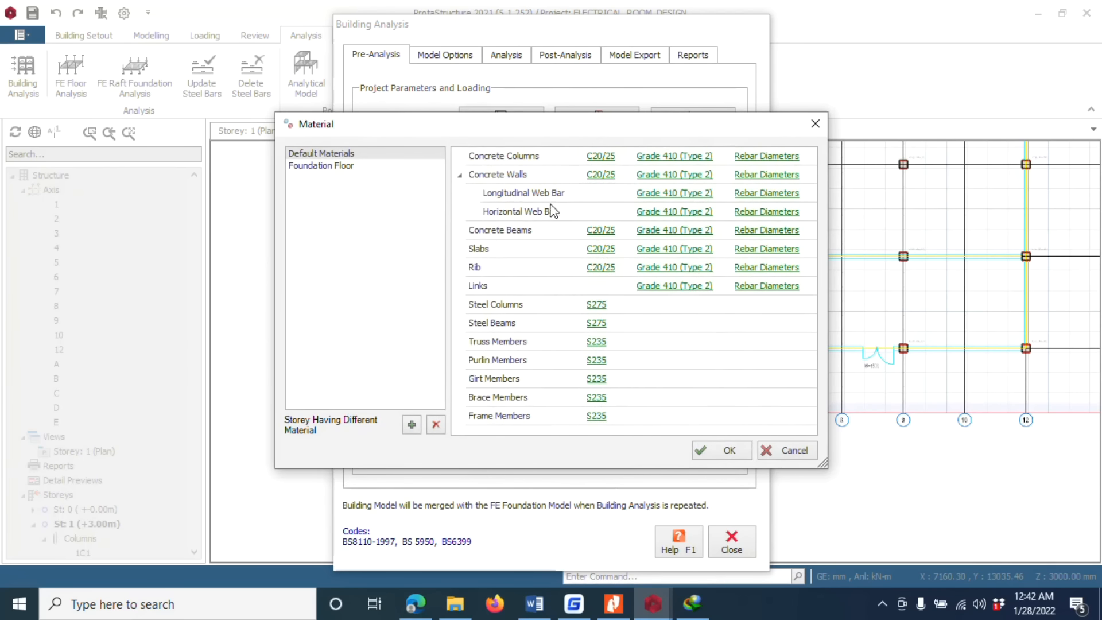
Step: Restrict the rebar diameters for concrete beams to Y16 only
click(770, 231)
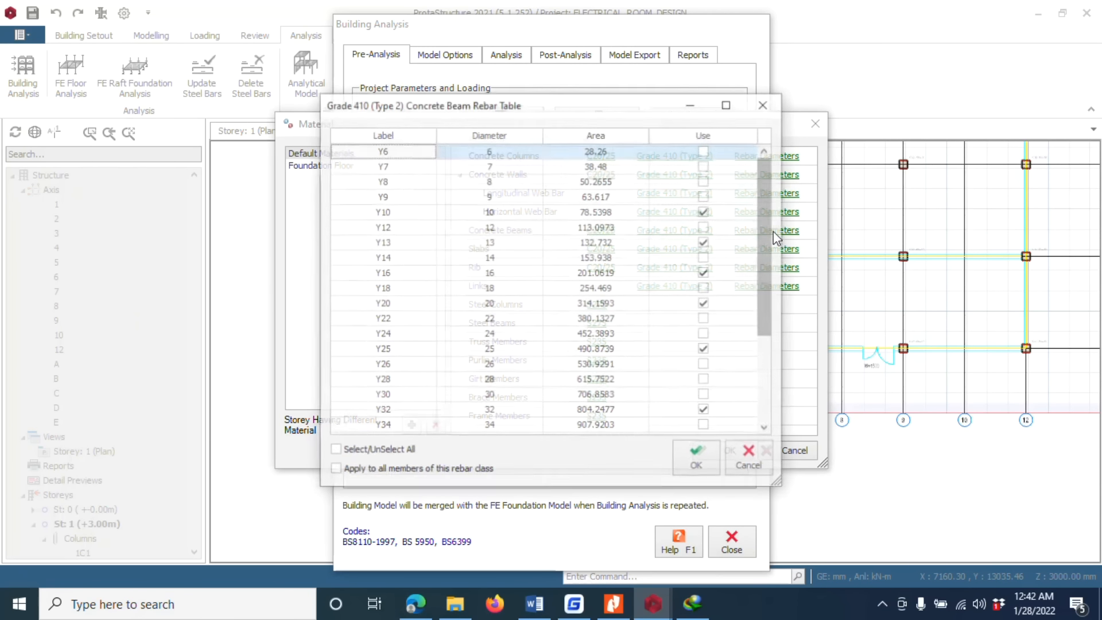
click(366, 451)
click(348, 452)
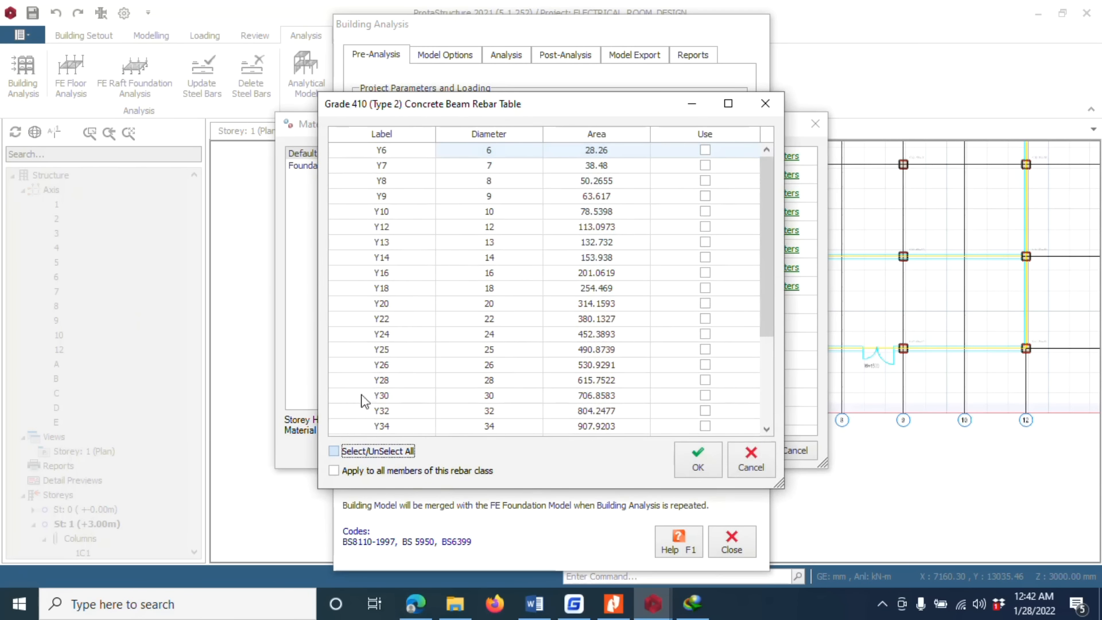
click(396, 271)
click(746, 274)
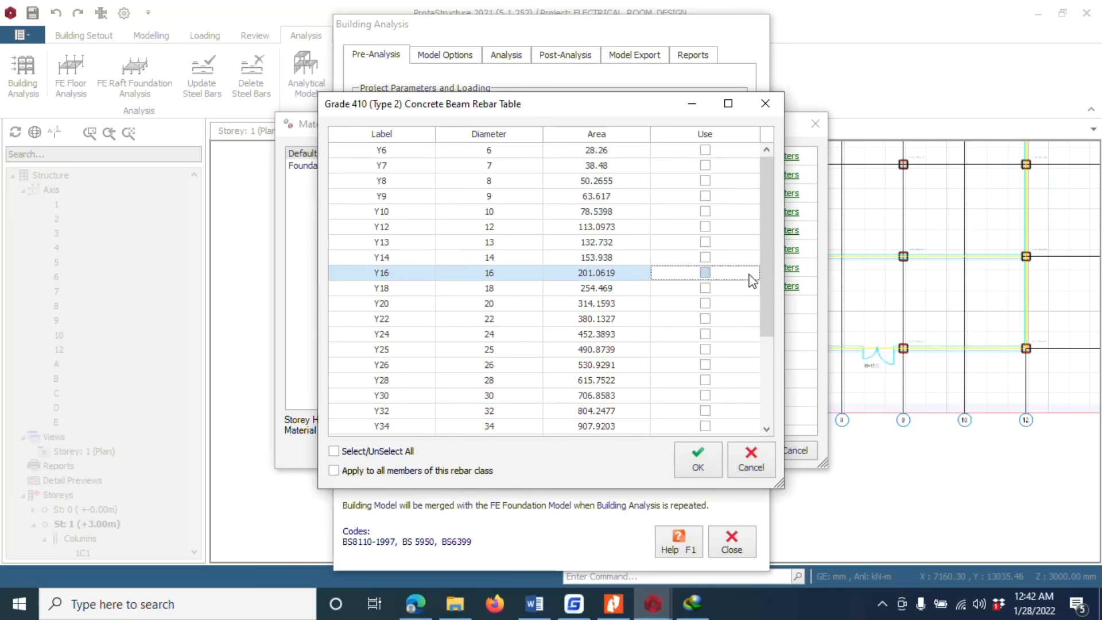
click(715, 469)
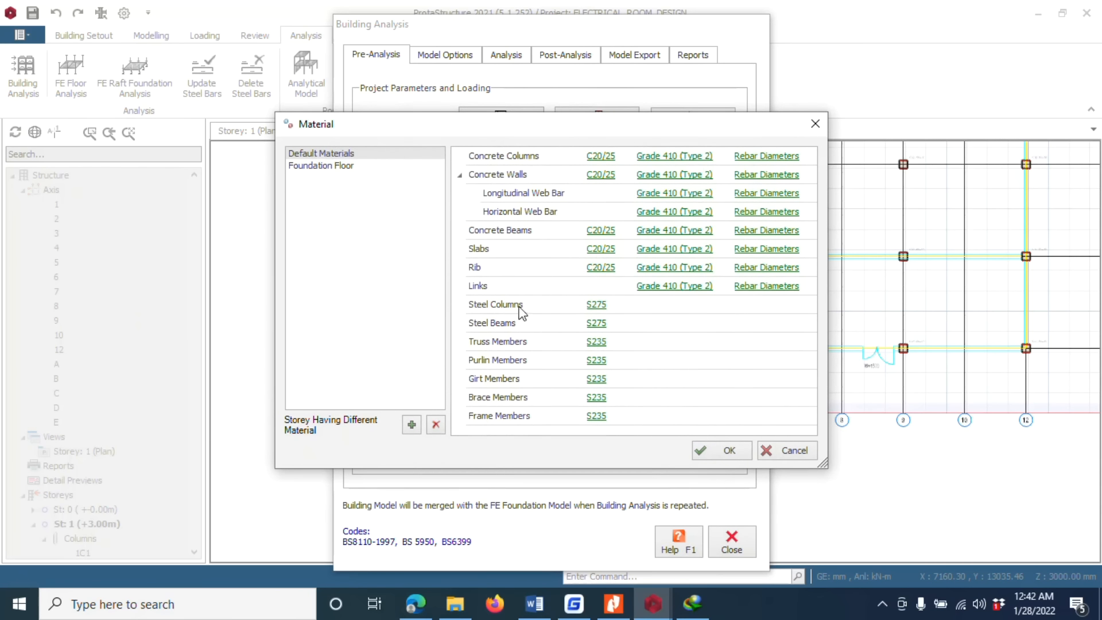
Step: Limit the rebar diameters available for links to Y10 only
click(758, 286)
click(338, 451)
click(339, 451)
click(591, 212)
click(705, 211)
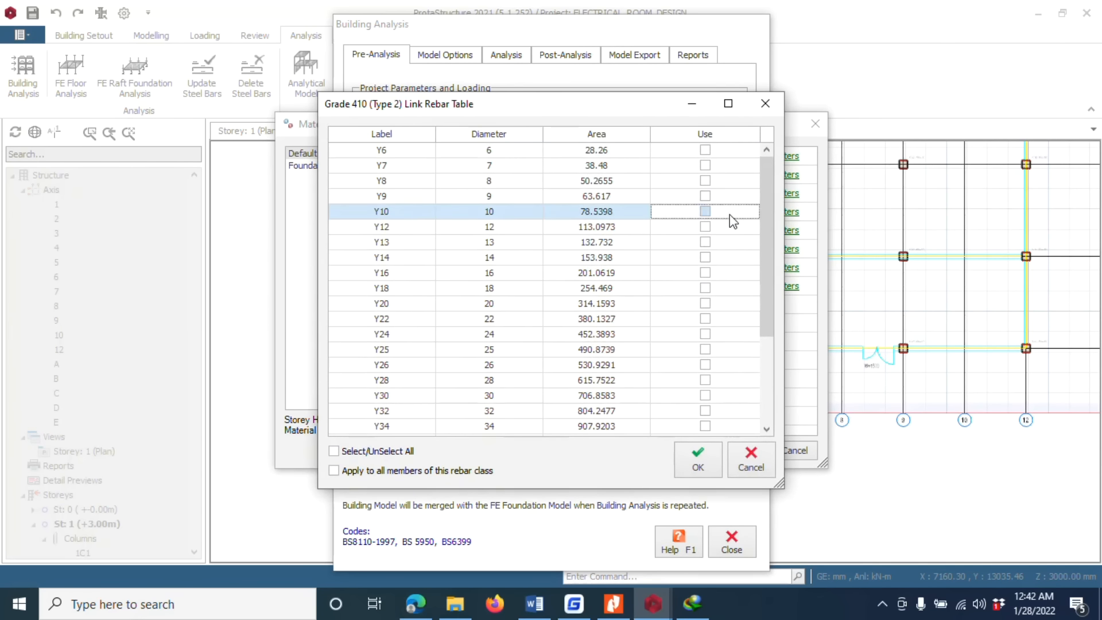
click(701, 460)
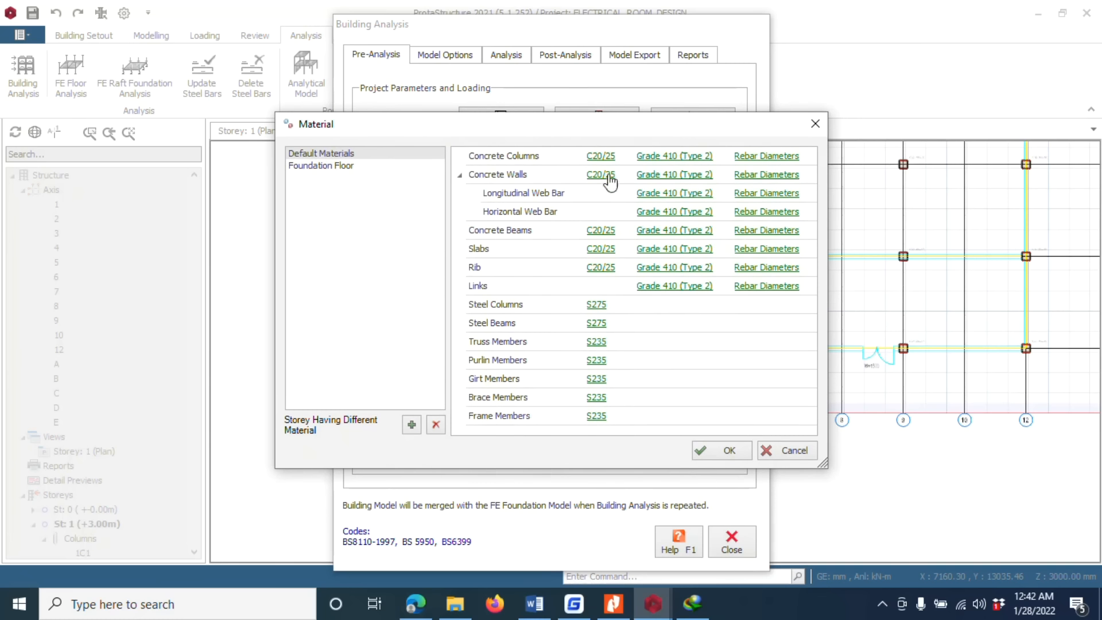
Step: Restrict the rebar diameters for slabs to Y12 only
click(785, 249)
click(377, 451)
click(351, 452)
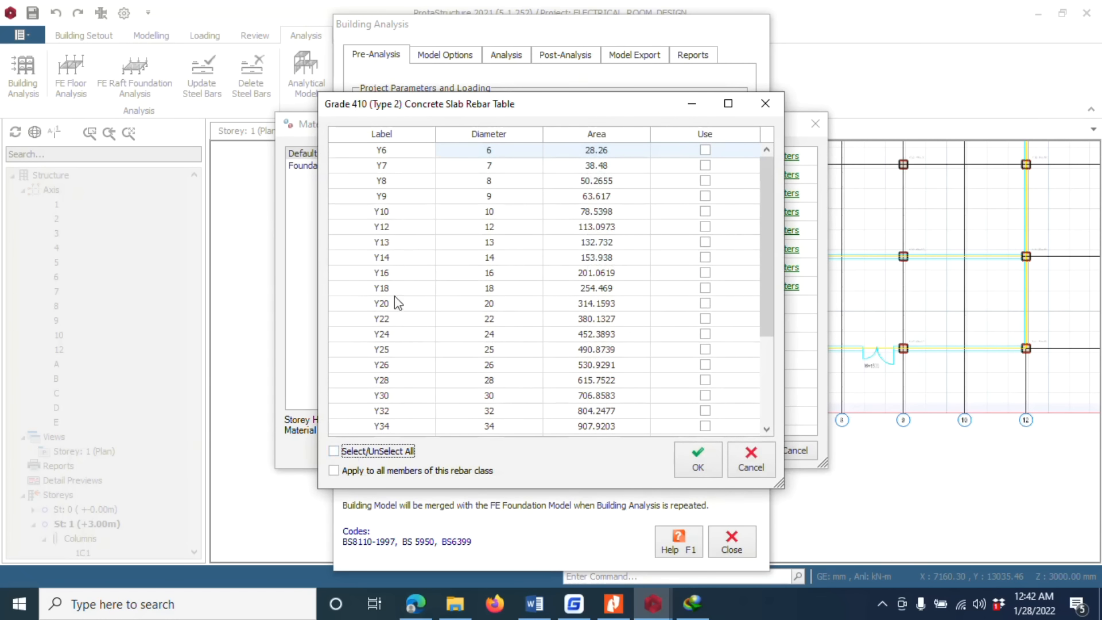
click(400, 227)
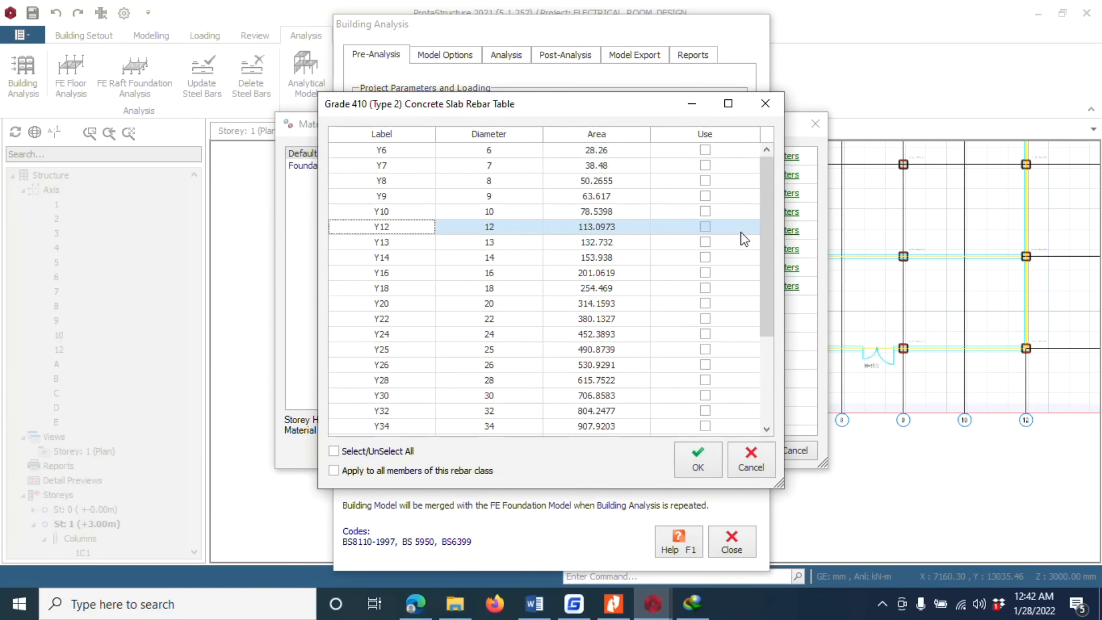
click(705, 226)
click(696, 453)
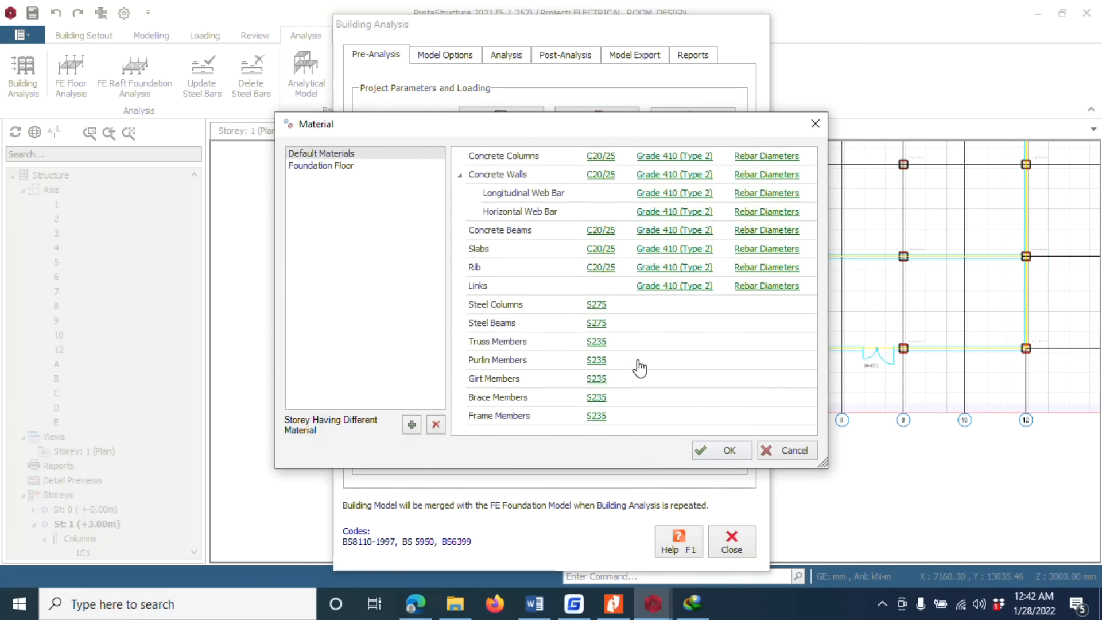
Step: Allow only Y12 bars for the foundations in the foundation floor materials
click(350, 166)
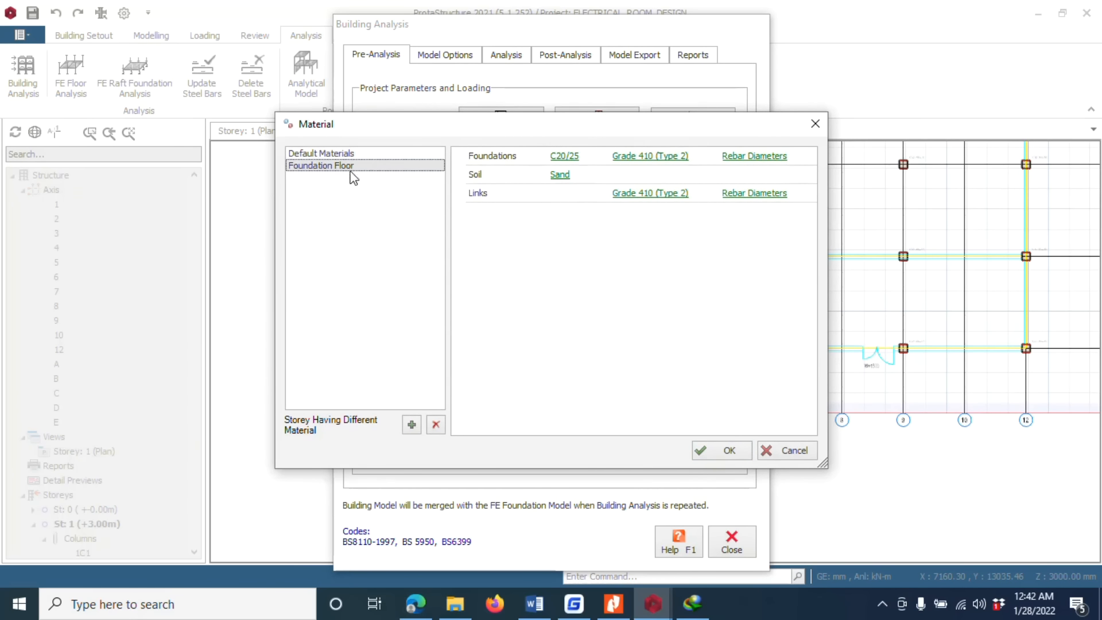
click(774, 158)
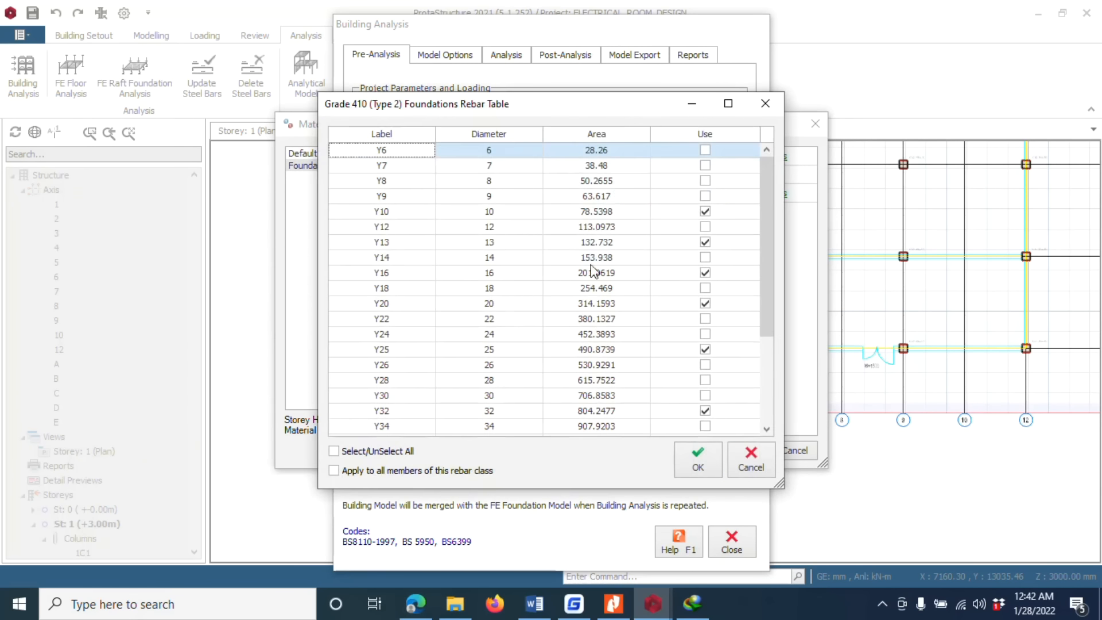
click(333, 451)
click(333, 451)
click(403, 227)
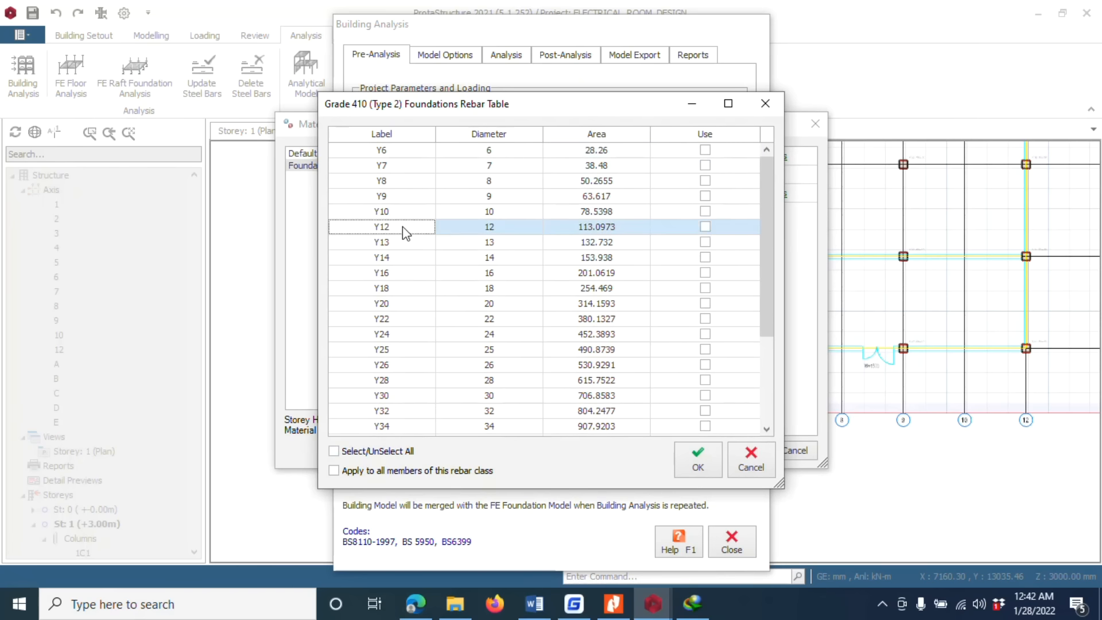
click(705, 226)
click(698, 459)
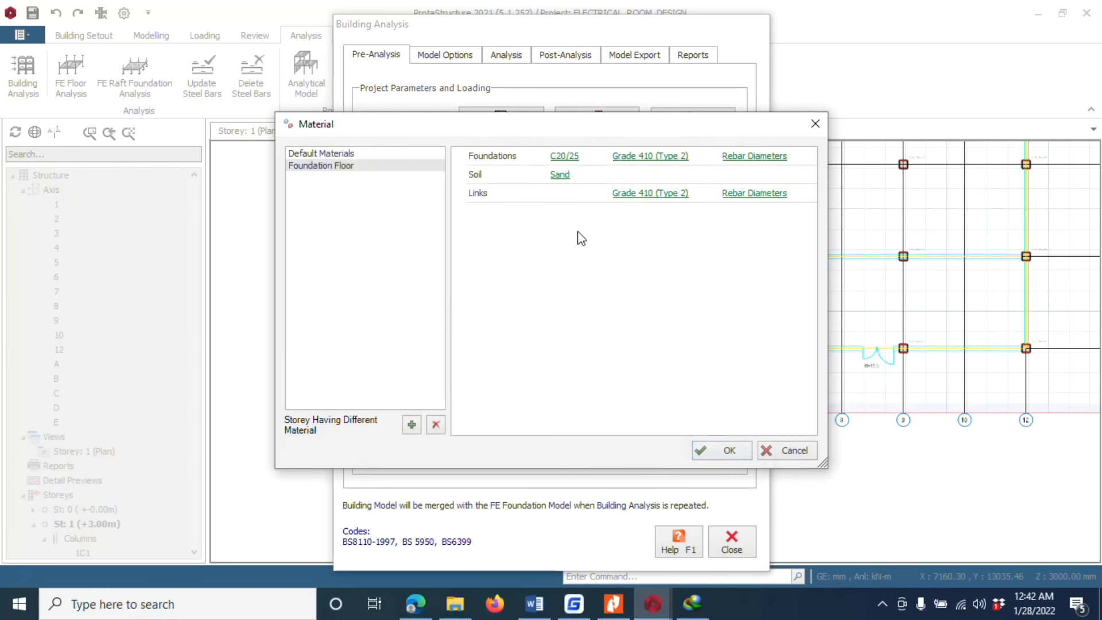
Step: Check the foundation floor's link rebar diameters, keeping Y10 only, and accept the material settings
click(761, 193)
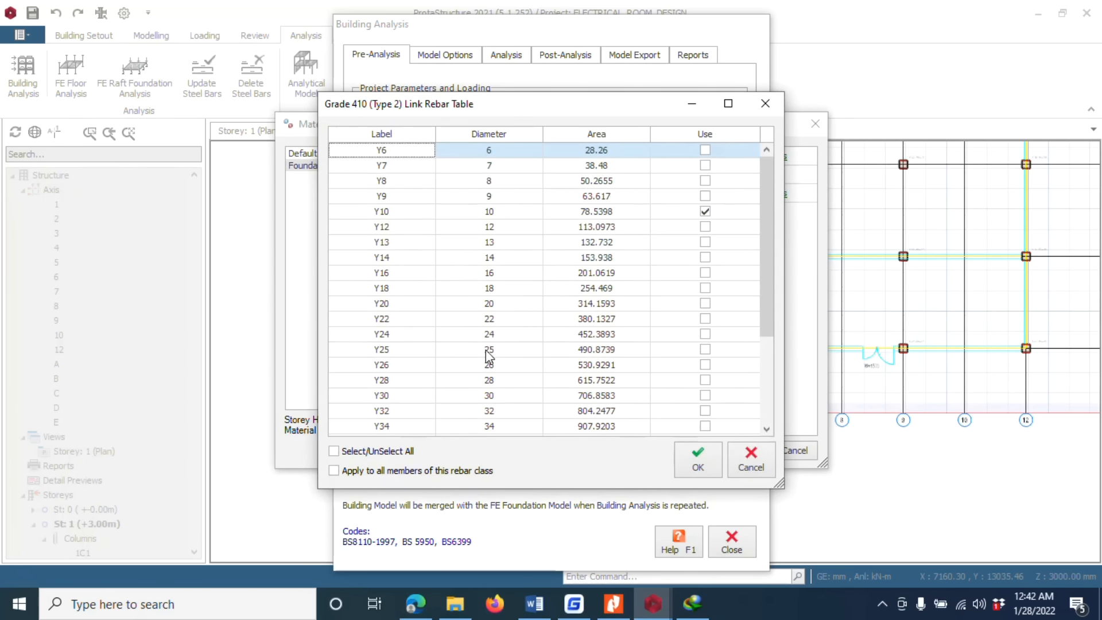
click(697, 459)
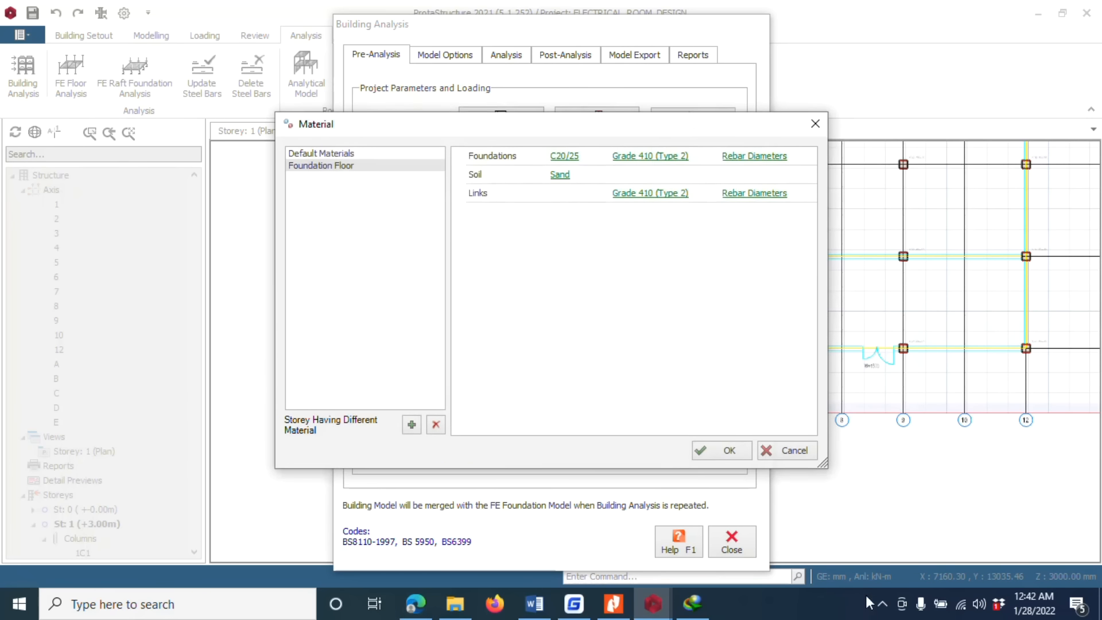
click(882, 604)
click(881, 605)
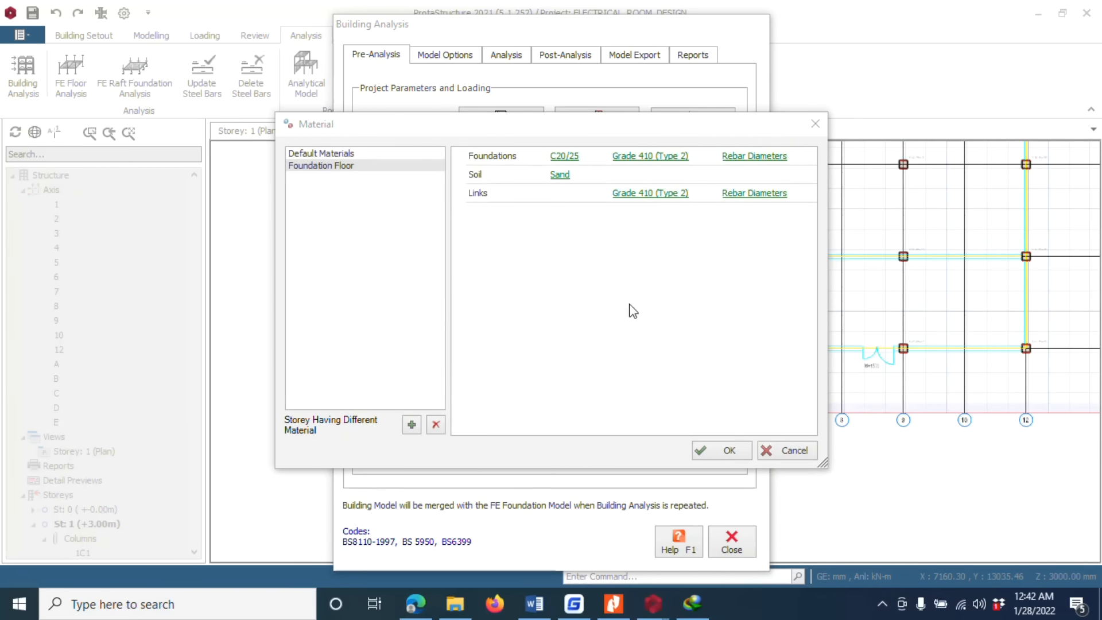
click(724, 450)
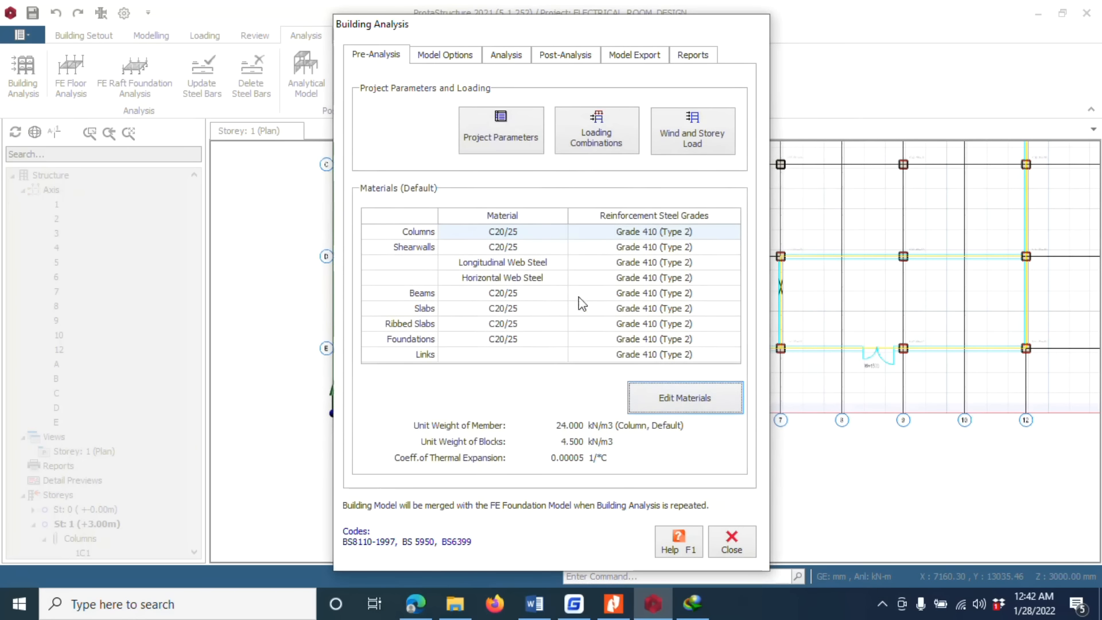
Step: In the project parameters, set the allowable soil stress to 150 kN/m2 and the soil vertical subgrade coefficient to 4800 kN/m3
click(499, 138)
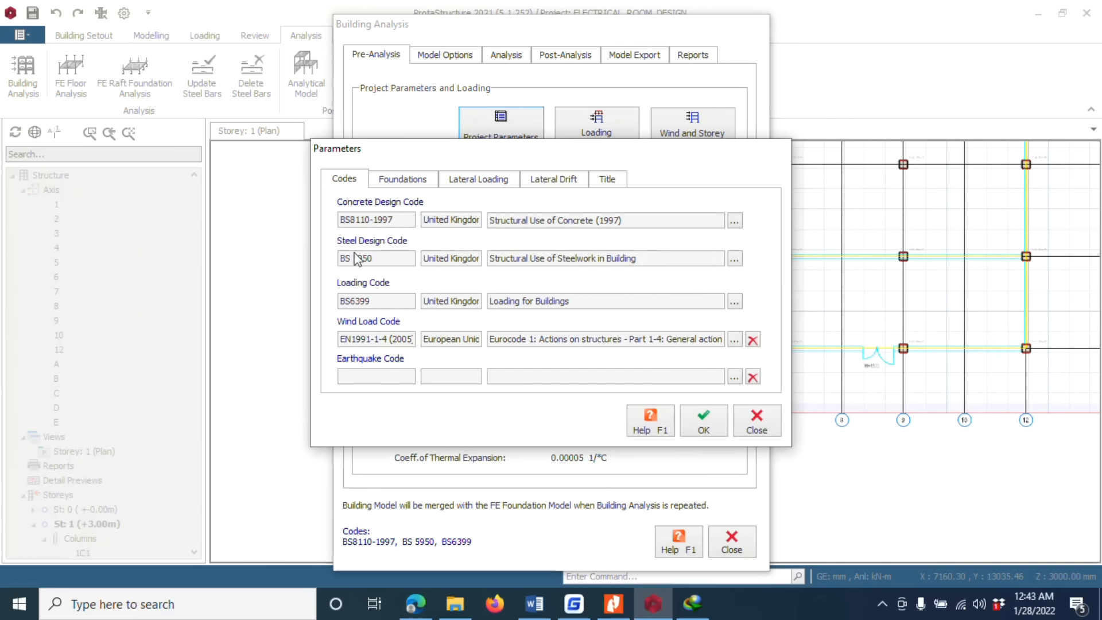
click(404, 182)
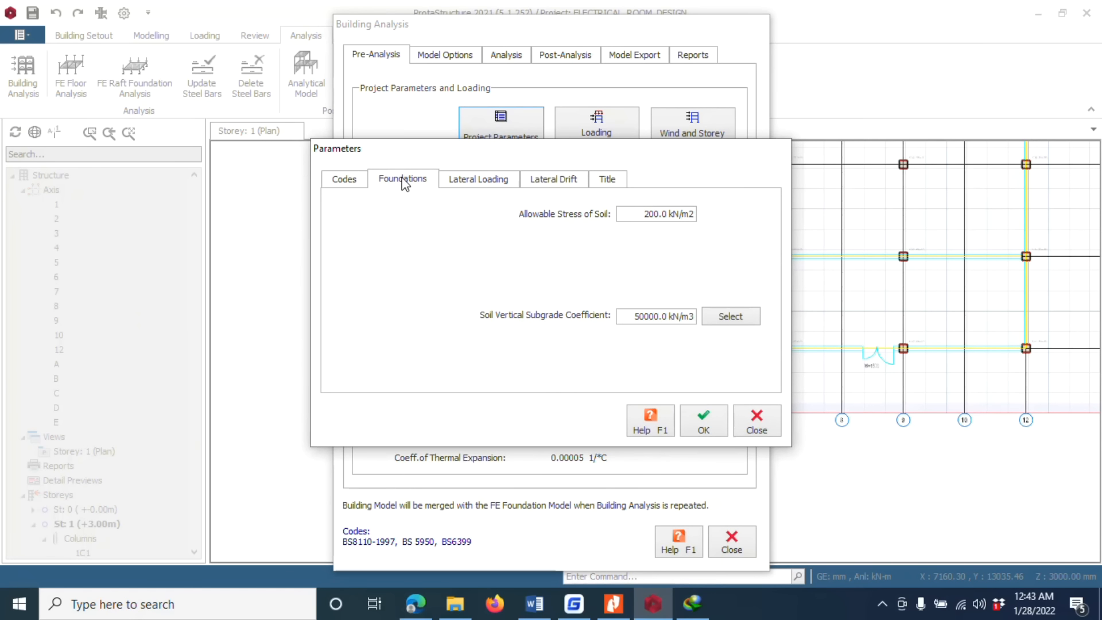
drag(644, 214, 717, 215)
text(15)
click(717, 315)
click(314, 182)
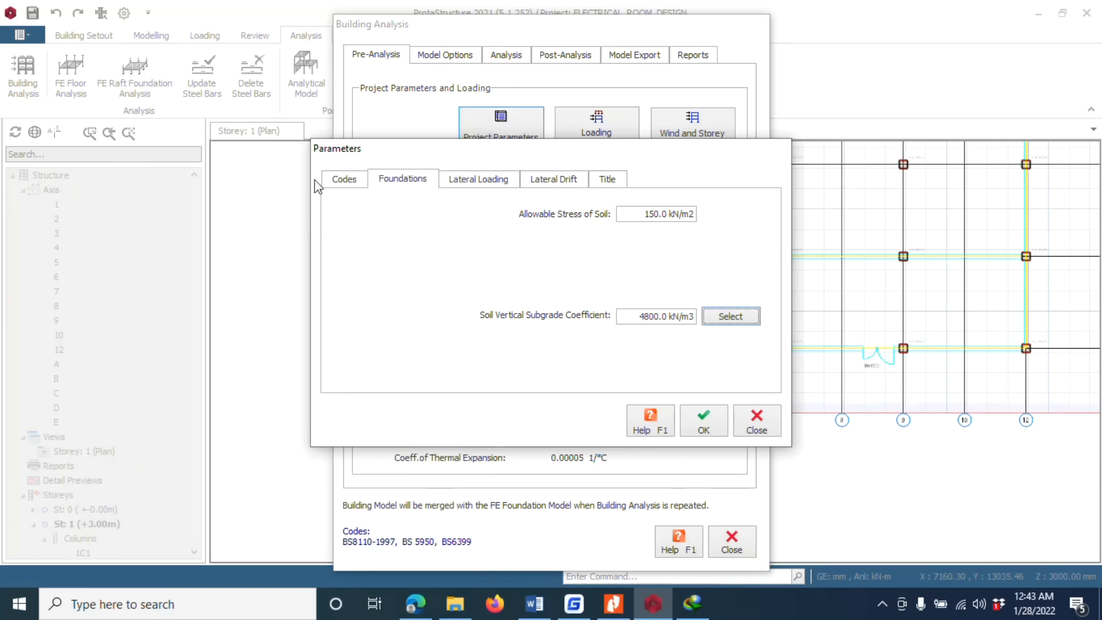
Step: Set the lateral drift condition to Unbraced in both Dir-1 and Dir-2 and accept the project parameters
click(494, 182)
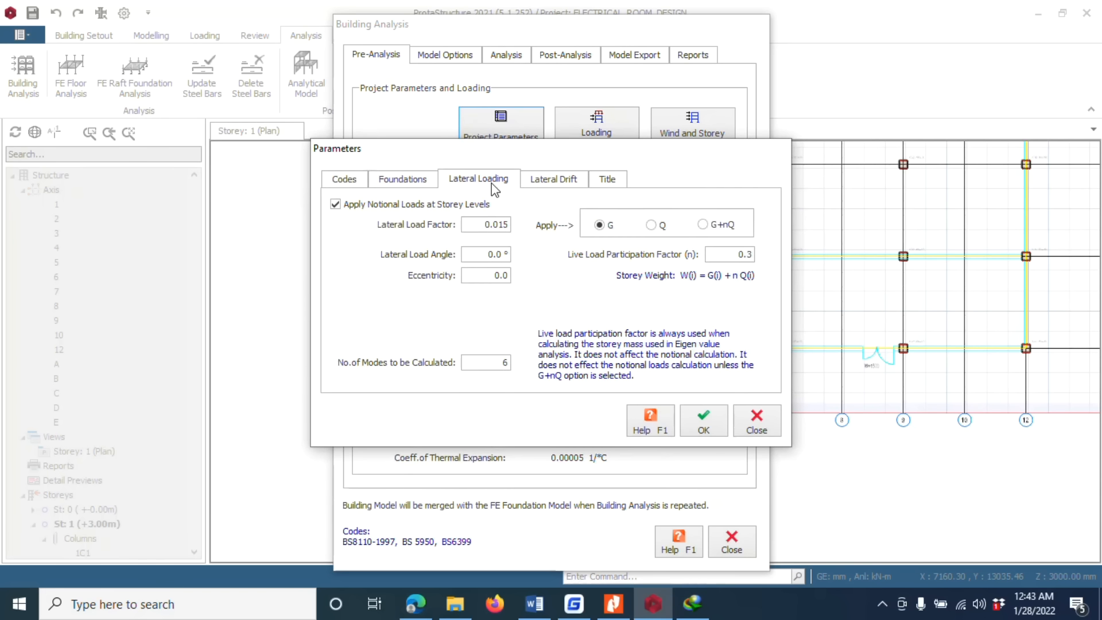
click(570, 183)
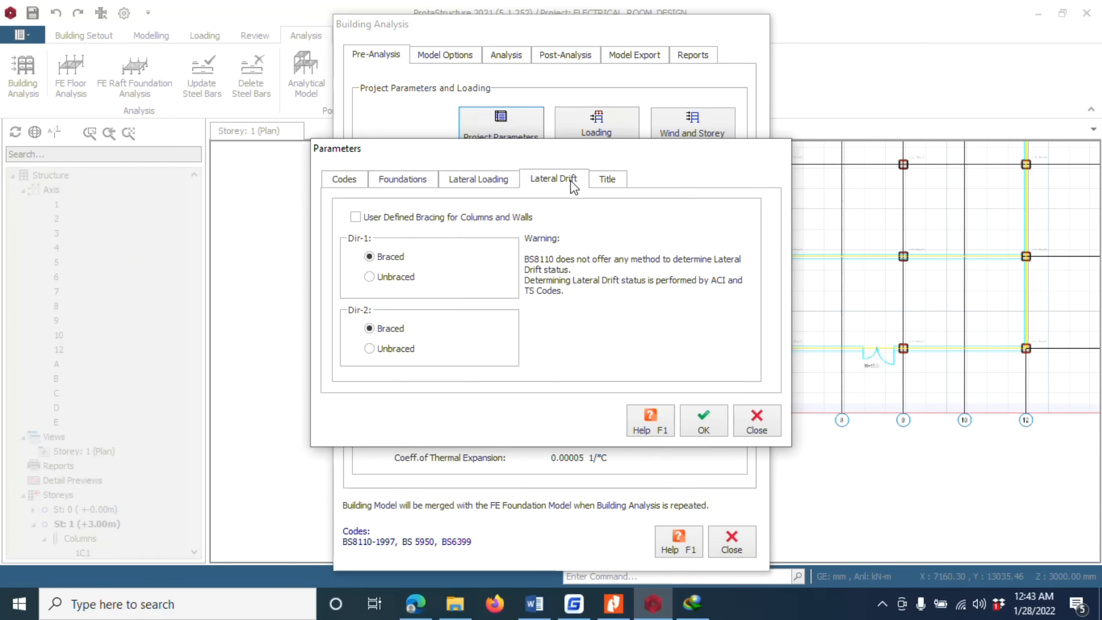
click(369, 277)
click(370, 348)
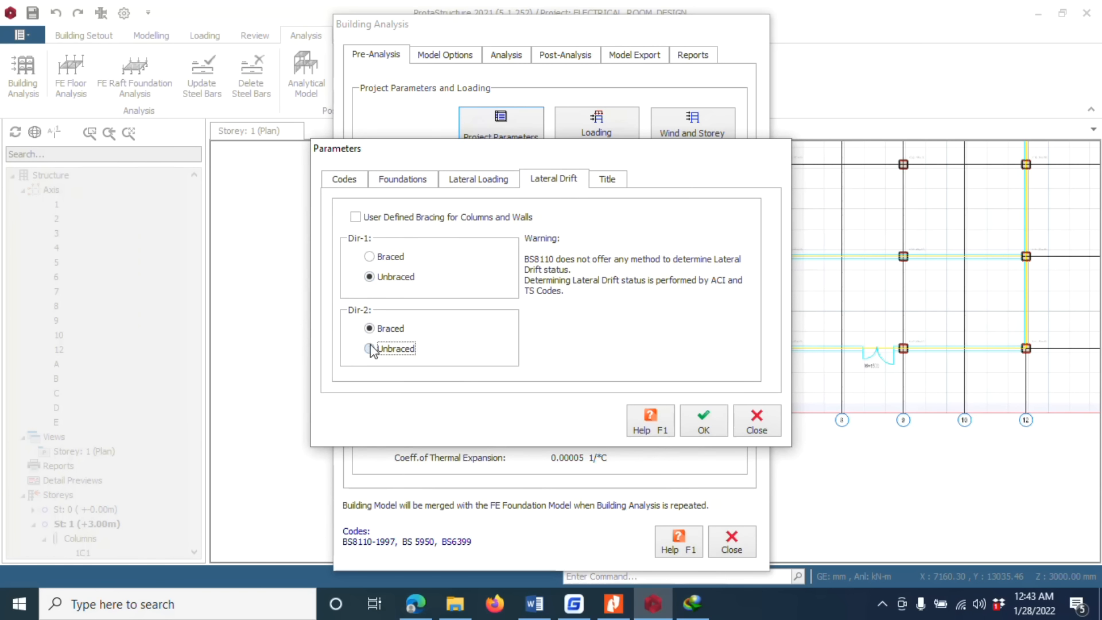
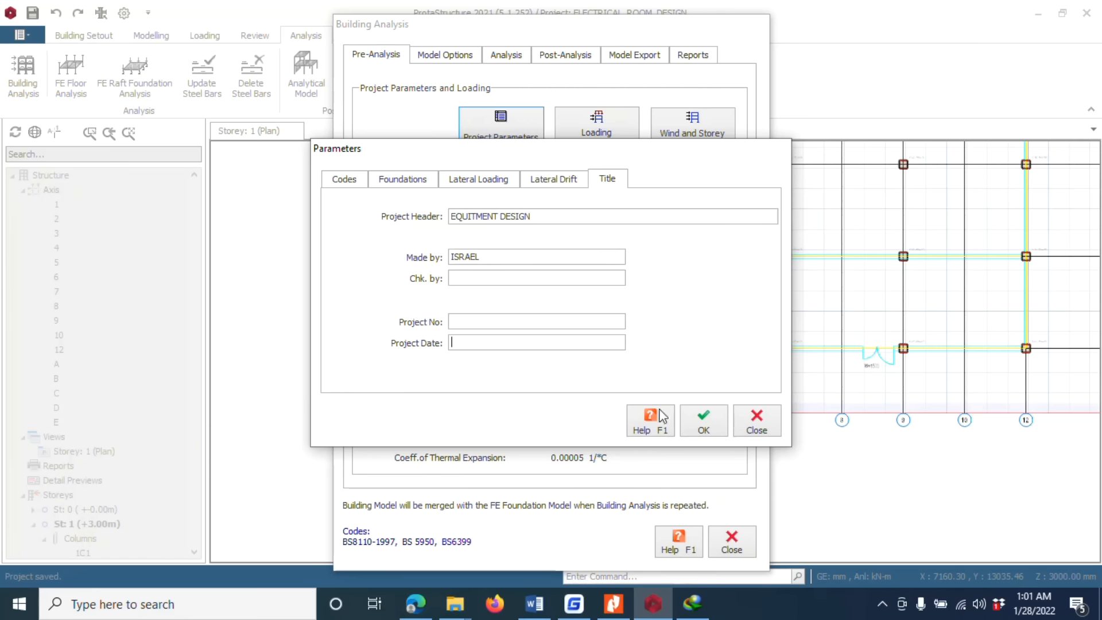
click(699, 423)
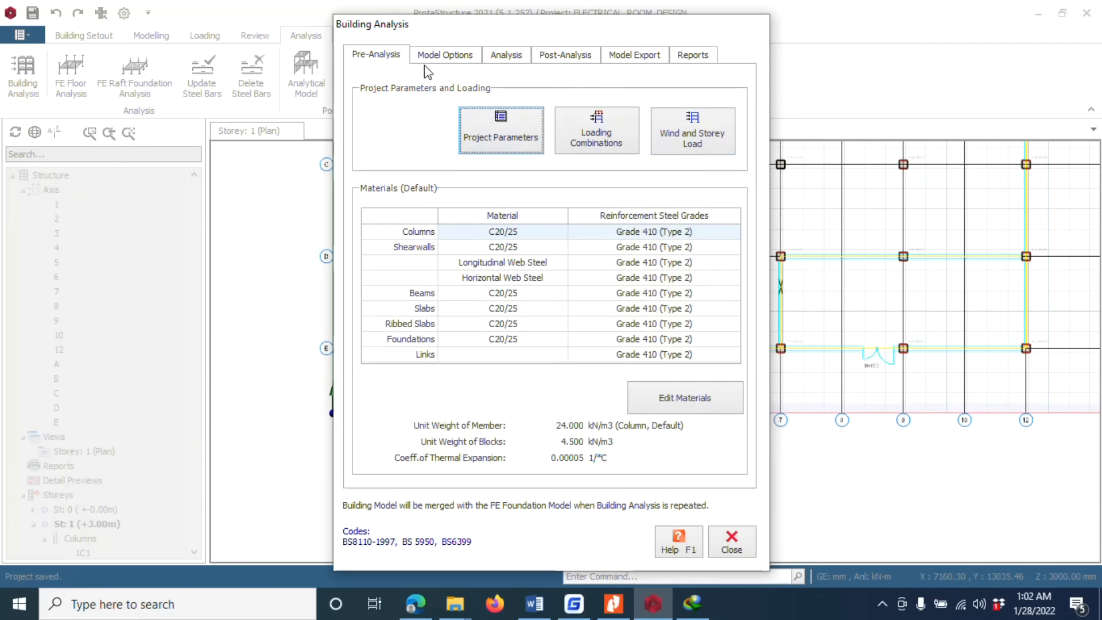
Step: Review the model options and analysis settings, and close the building analysis
click(459, 60)
click(518, 57)
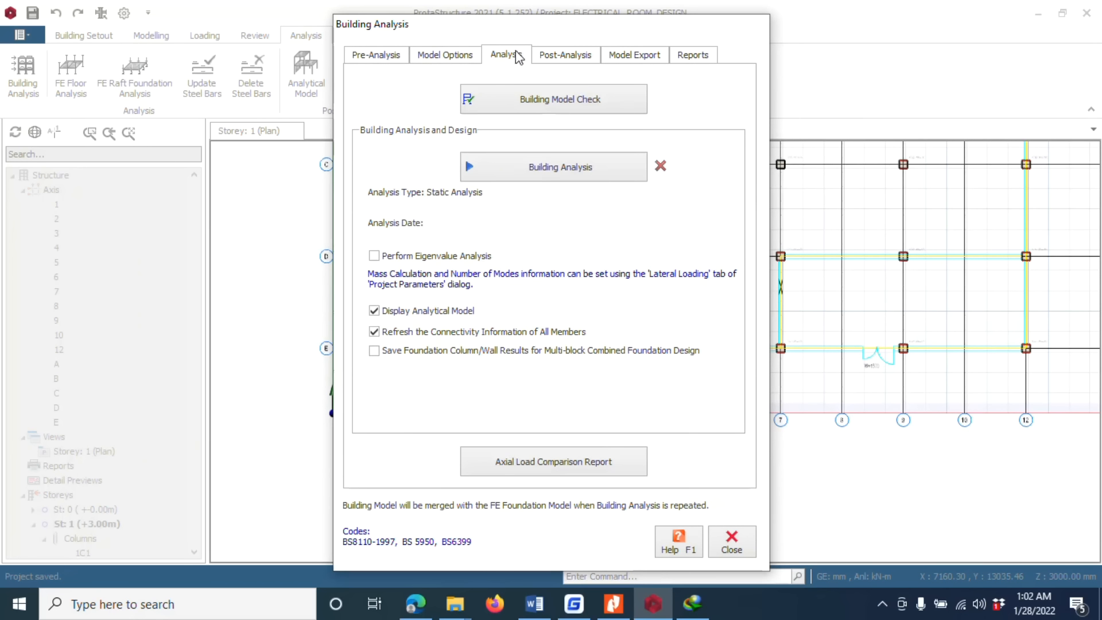
click(373, 59)
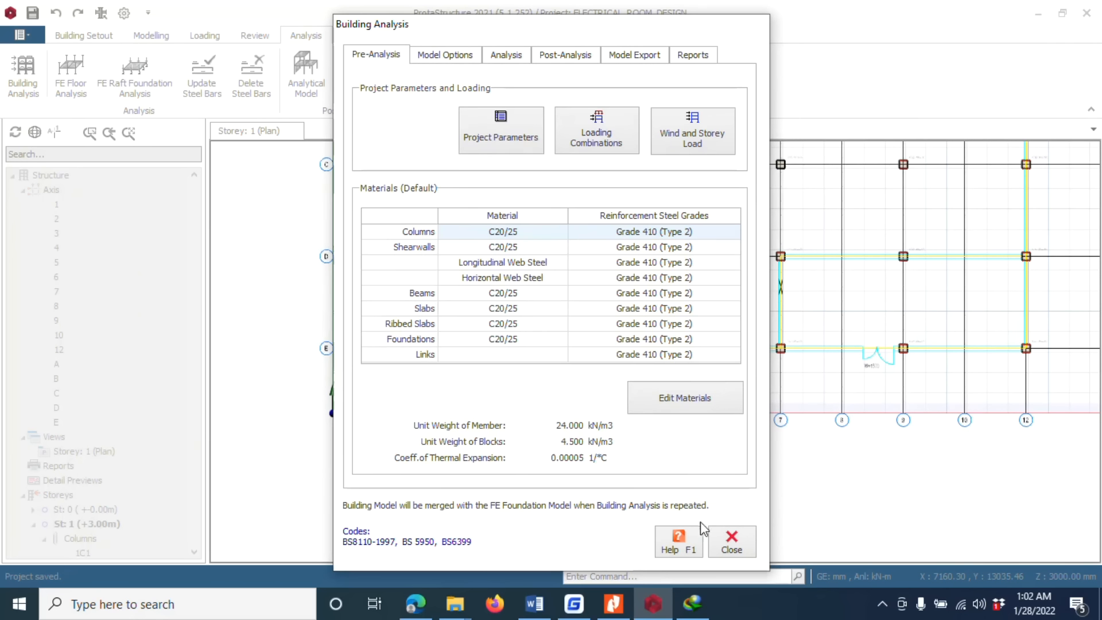
click(728, 541)
Step: Start a new beam on storey 1 with a width of 225 mm and a depth of 450 mm
scroll(494, 194, down, 2)
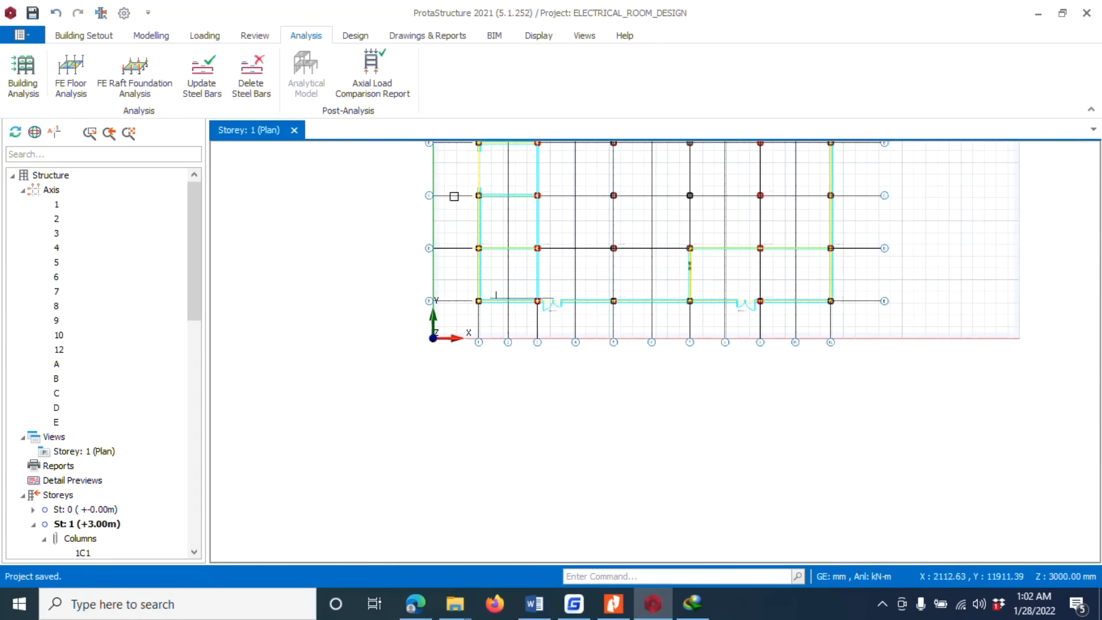
scroll(526, 170, up, 6)
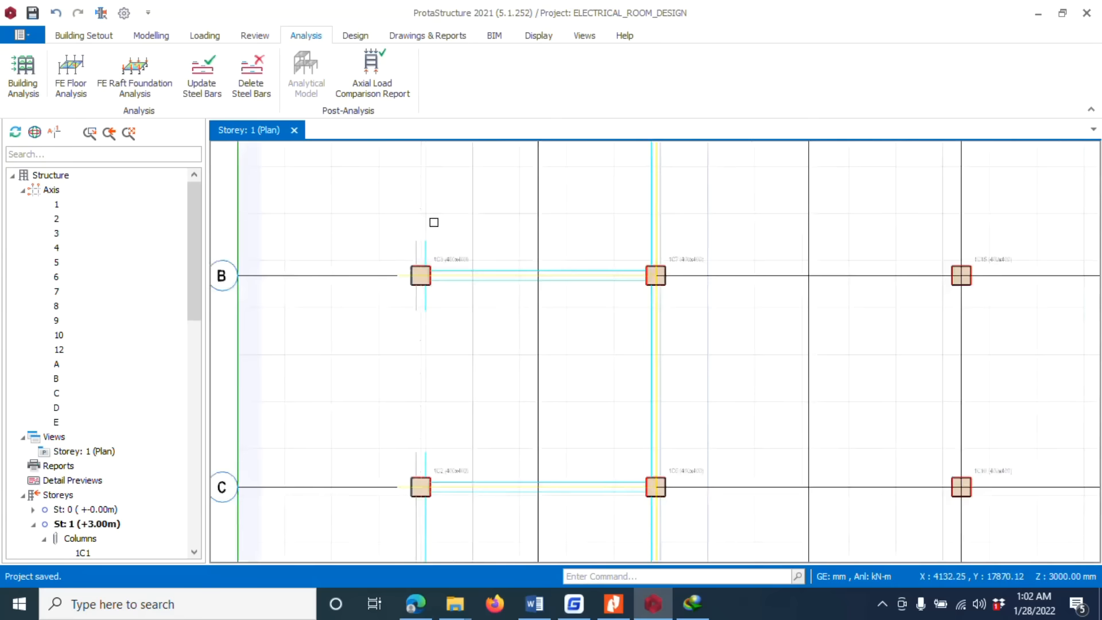
middle_drag(435, 265, 435, 356)
scroll(435, 357, down, 1)
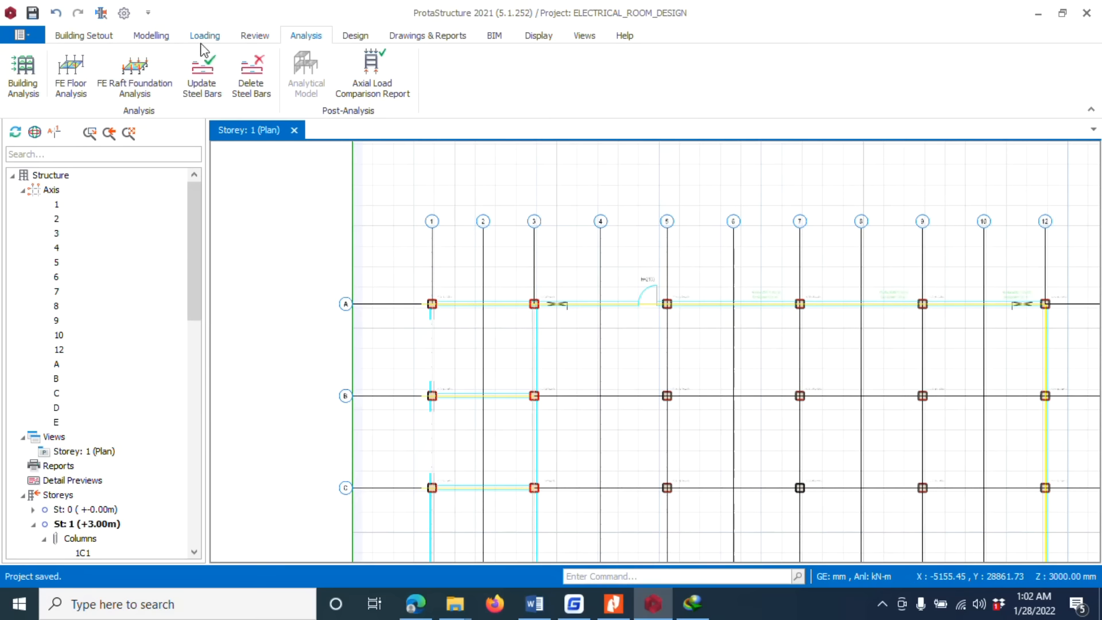
click(152, 36)
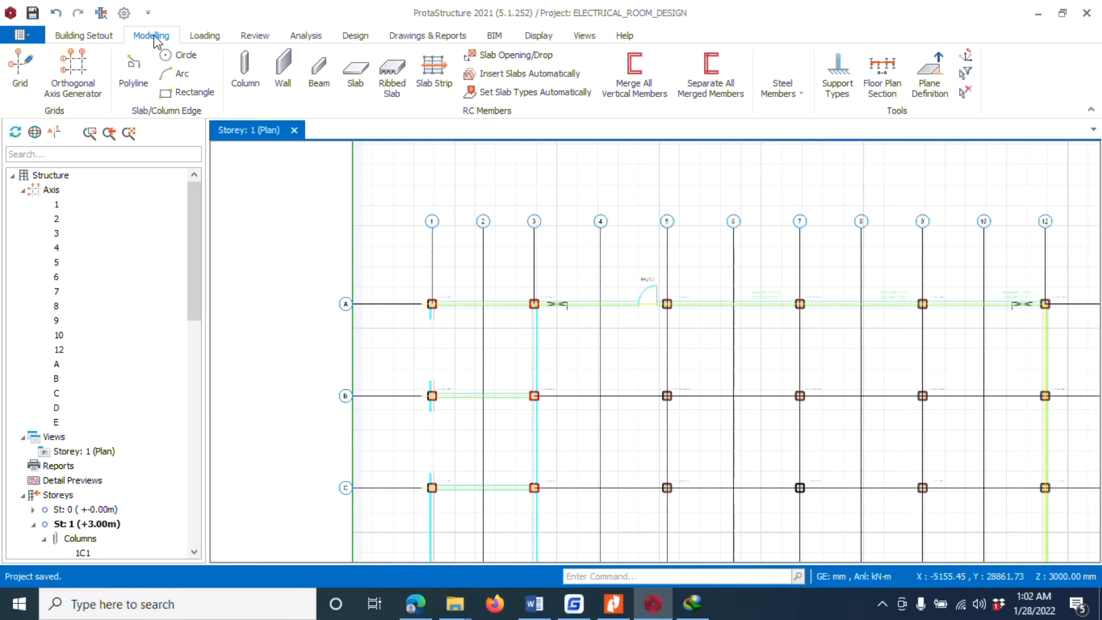
click(319, 75)
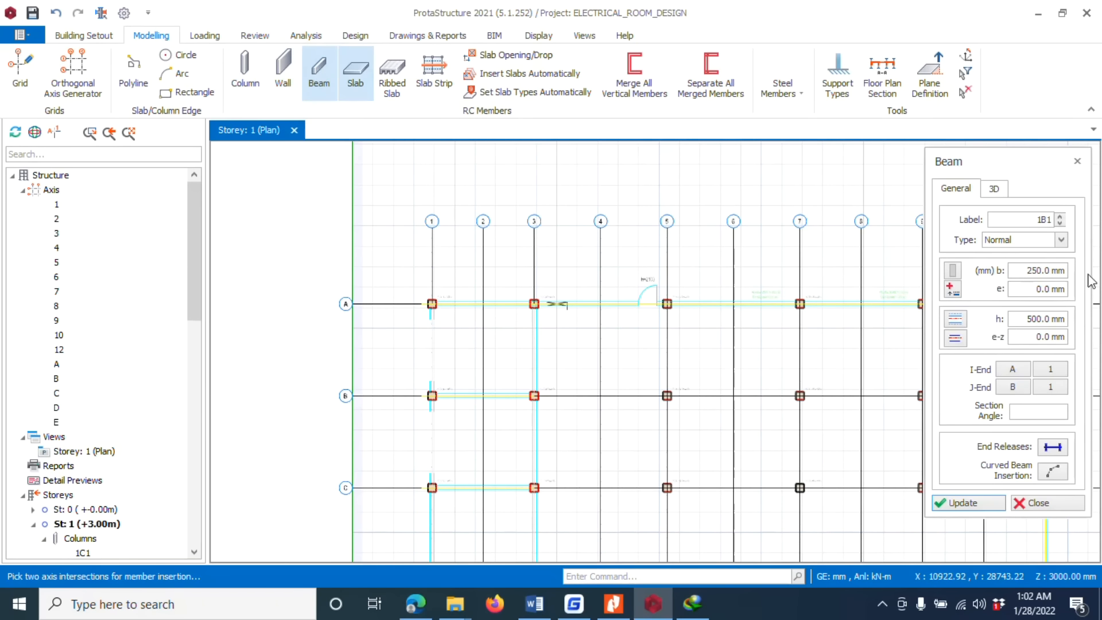
drag(1026, 274, 1070, 272)
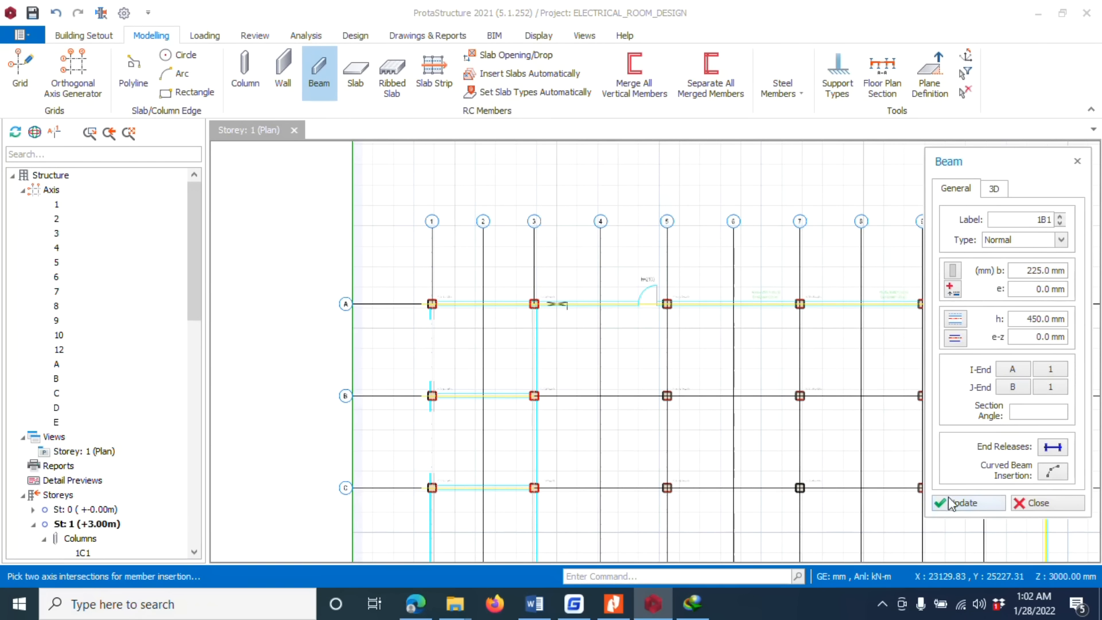
Step: Insert the beams along axis A between successive columns, from axis 1 to axis 12
scroll(457, 312, down, 2)
scroll(428, 287, up, 3)
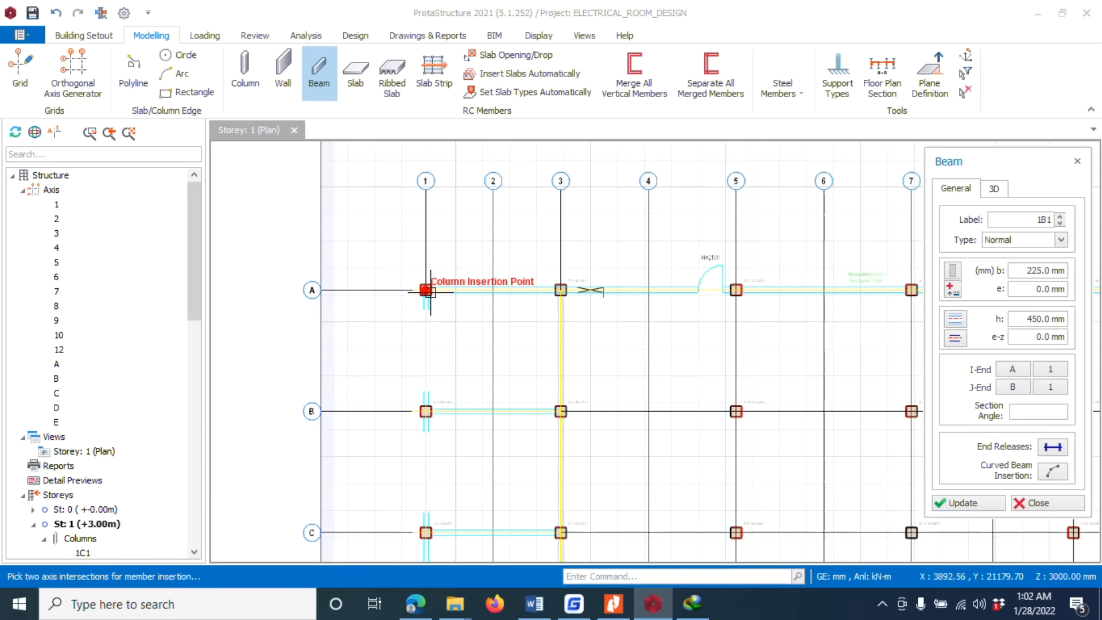
click(427, 291)
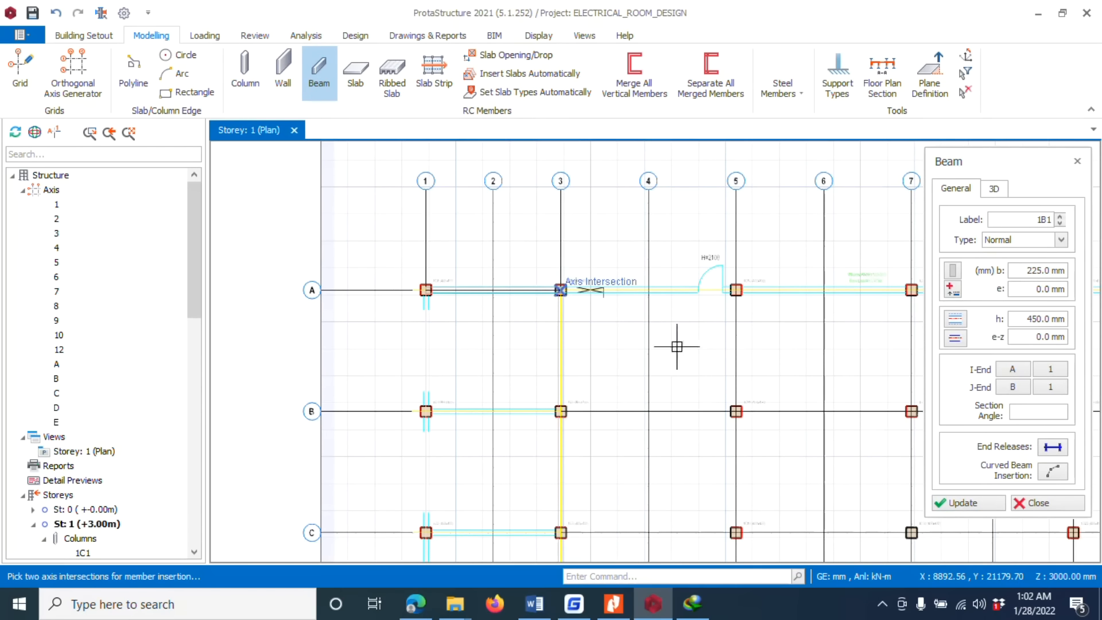
click(736, 290)
scroll(431, 253, down, 3)
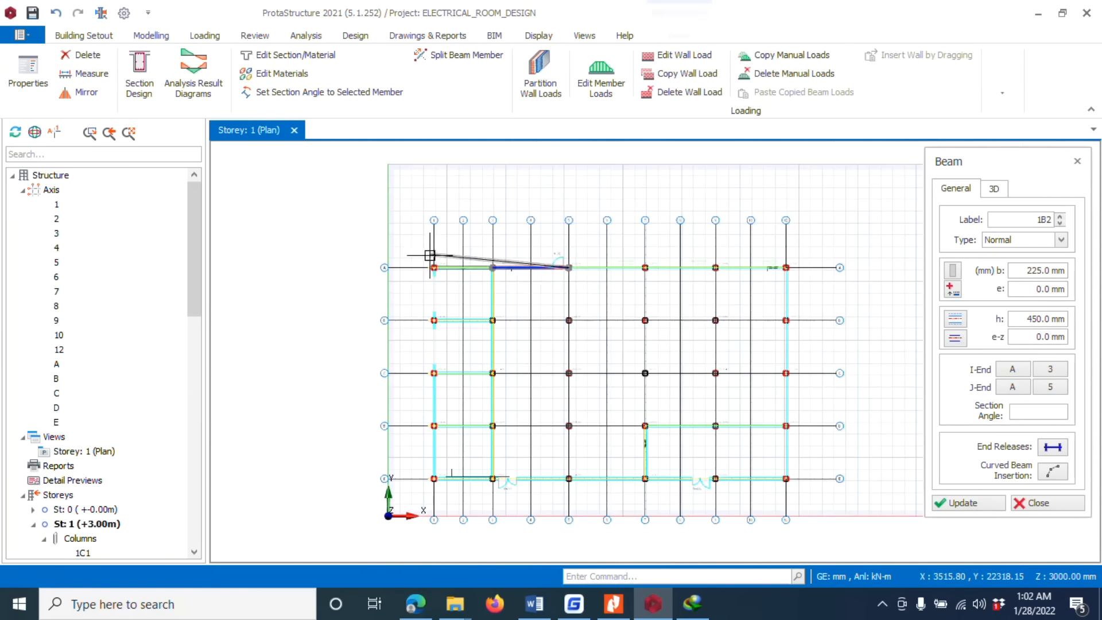
scroll(649, 263, up, 2)
click(664, 266)
click(786, 266)
Step: Continue the beams along axis 12 between successive columns, from axis A to axis E
scroll(691, 255, down, 3)
scroll(704, 234, up, 3)
click(705, 233)
click(705, 319)
scroll(706, 177, down, 3)
scroll(708, 263, up, 3)
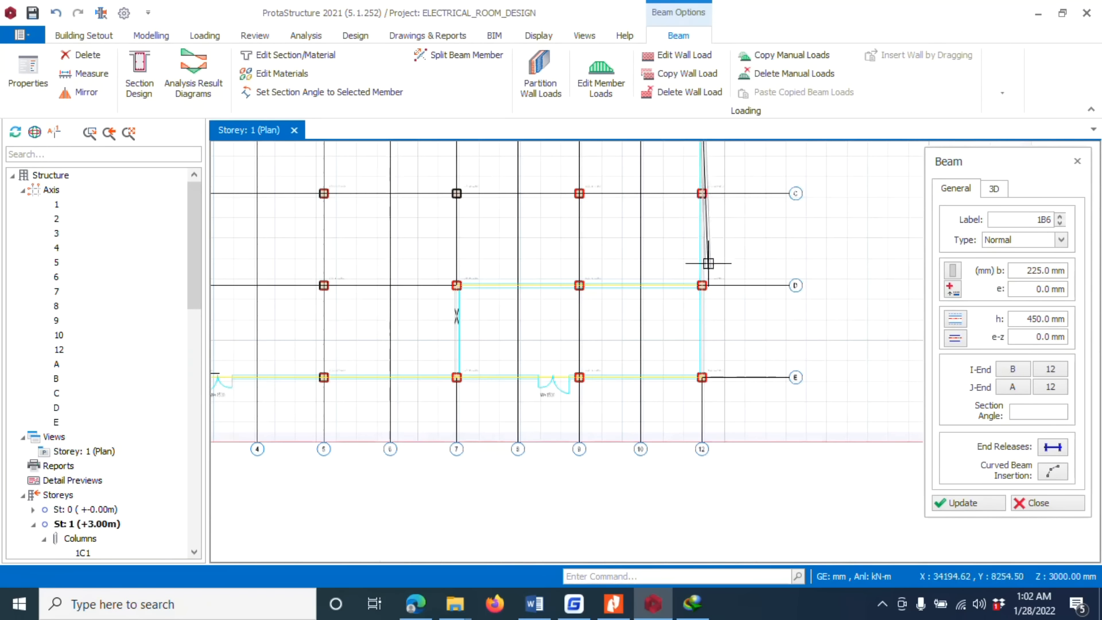
click(703, 195)
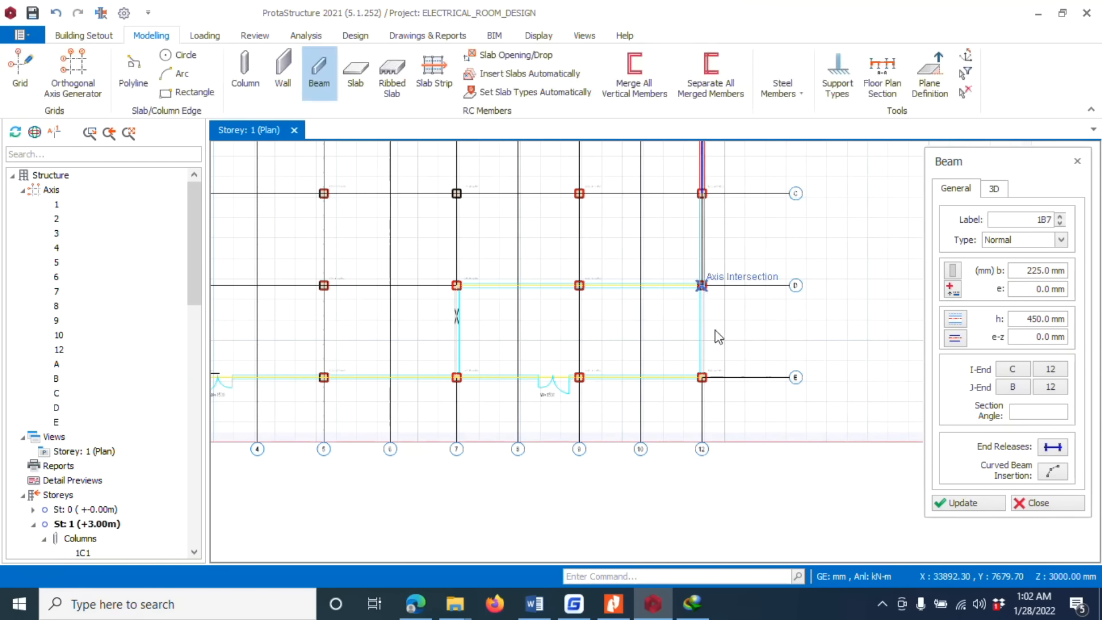
click(701, 377)
Step: Insert the beams along axis E between successive columns, from axis 12 back to axis 1
scroll(701, 377, down, 3)
scroll(657, 381, up, 3)
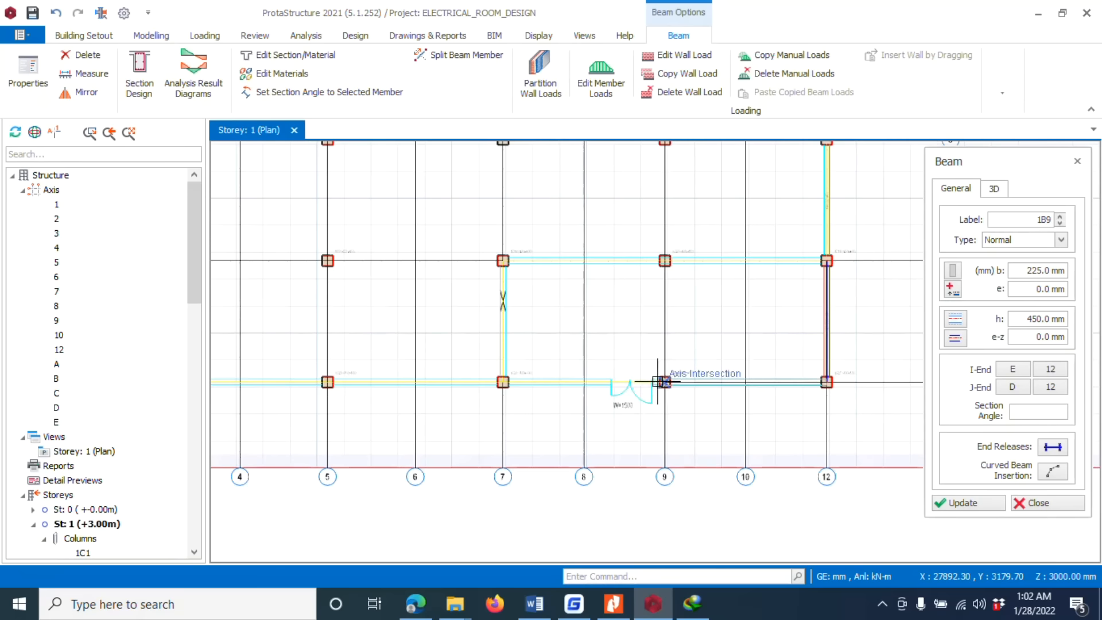
click(664, 381)
click(503, 382)
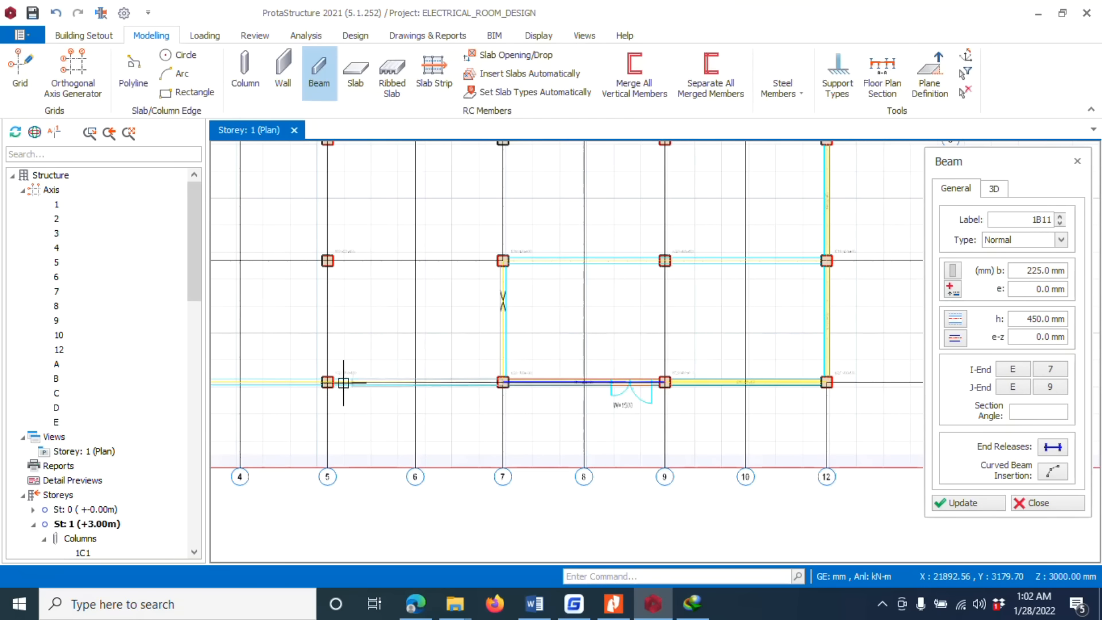
click(327, 382)
scroll(336, 388, down, 3)
scroll(394, 406, up, 3)
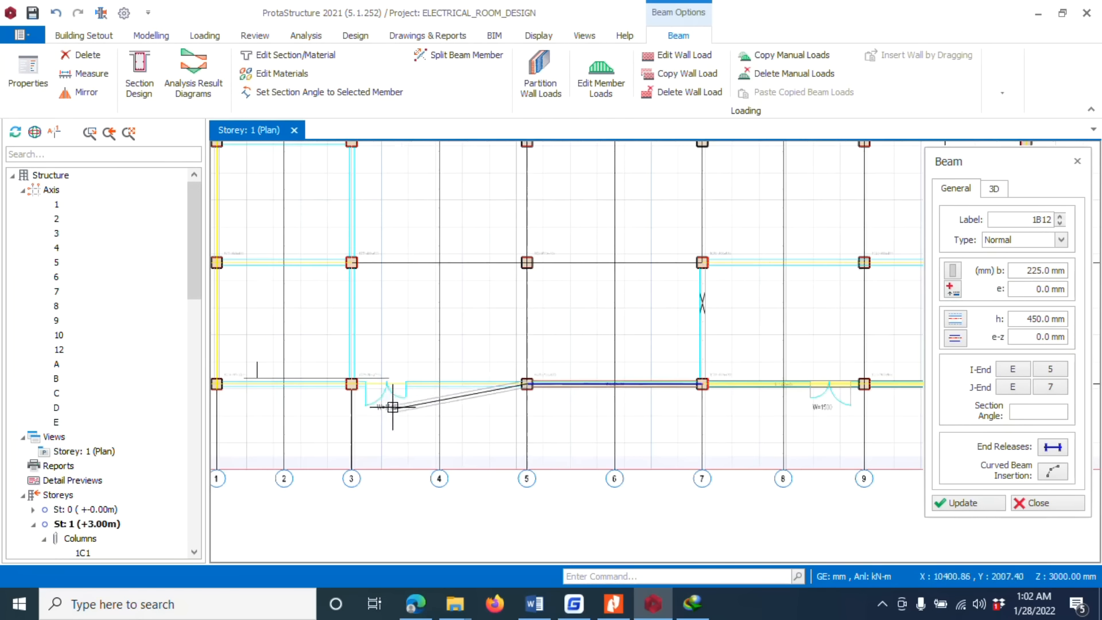
click(351, 383)
scroll(358, 390, down, 3)
scroll(356, 393, up, 3)
click(361, 399)
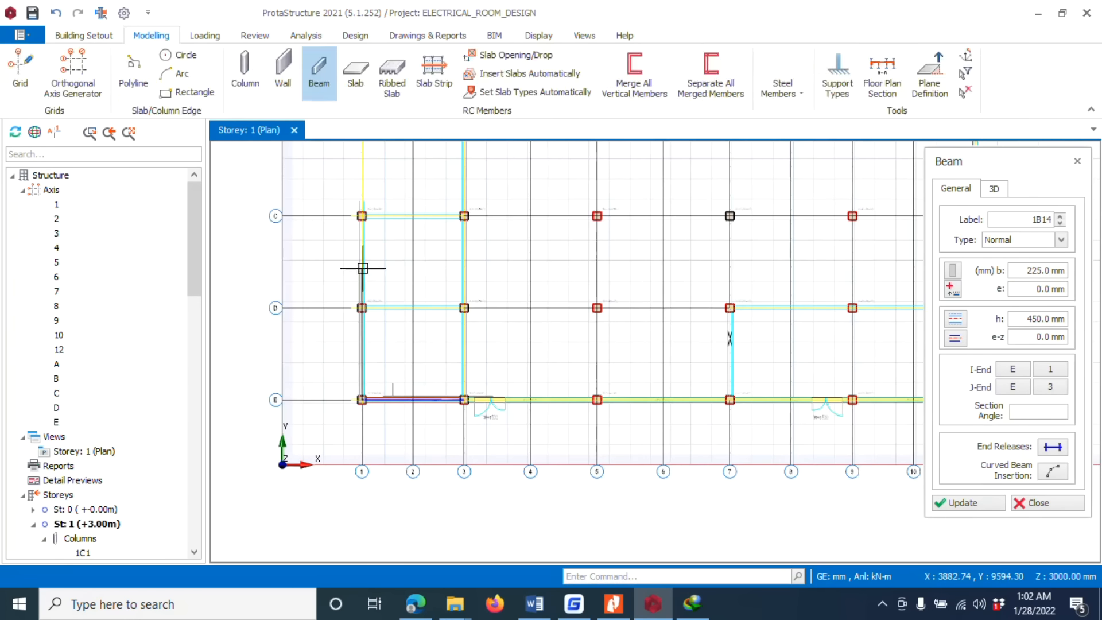
Step: Insert the beams along axis 1 between successive columns, from axis E to axis A
click(361, 308)
scroll(361, 310, down, 3)
scroll(364, 315, up, 3)
click(367, 326)
click(367, 256)
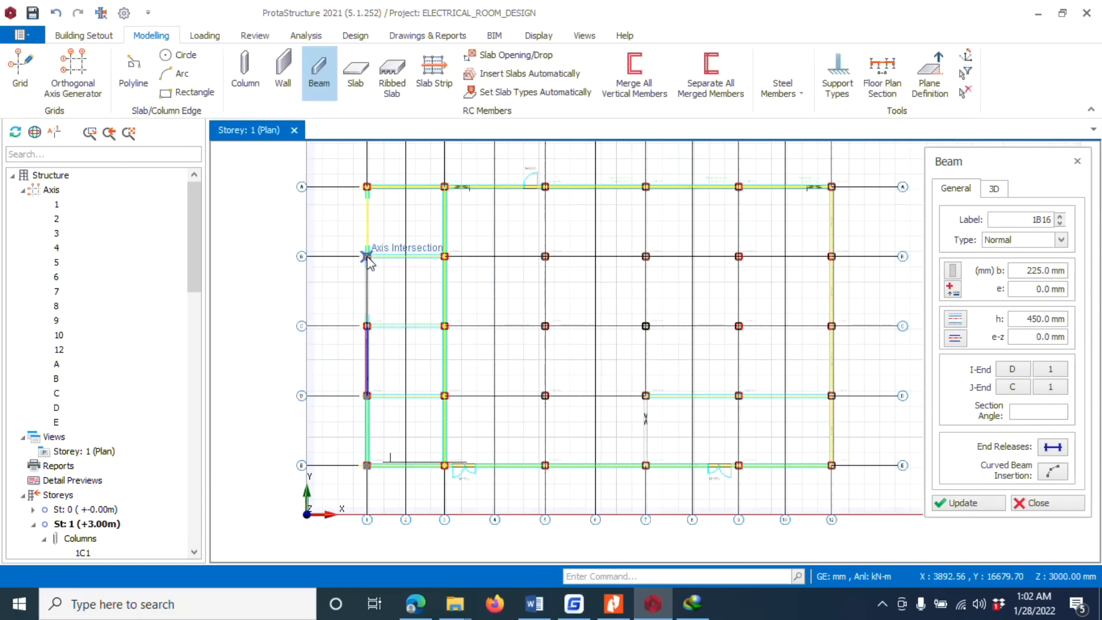
click(366, 186)
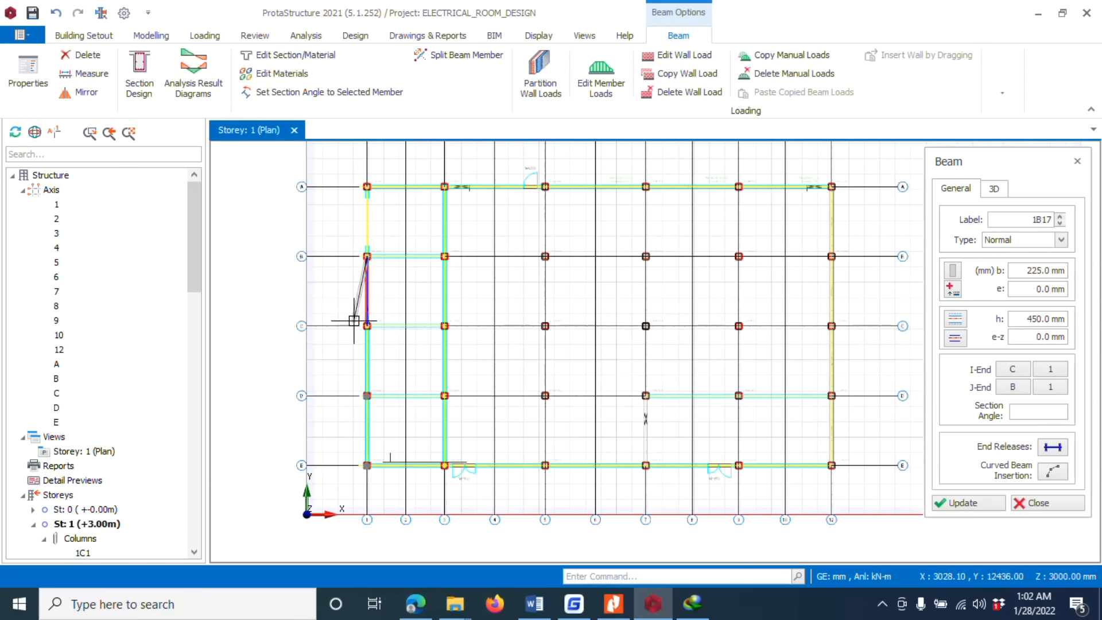
scroll(368, 182, up, 1)
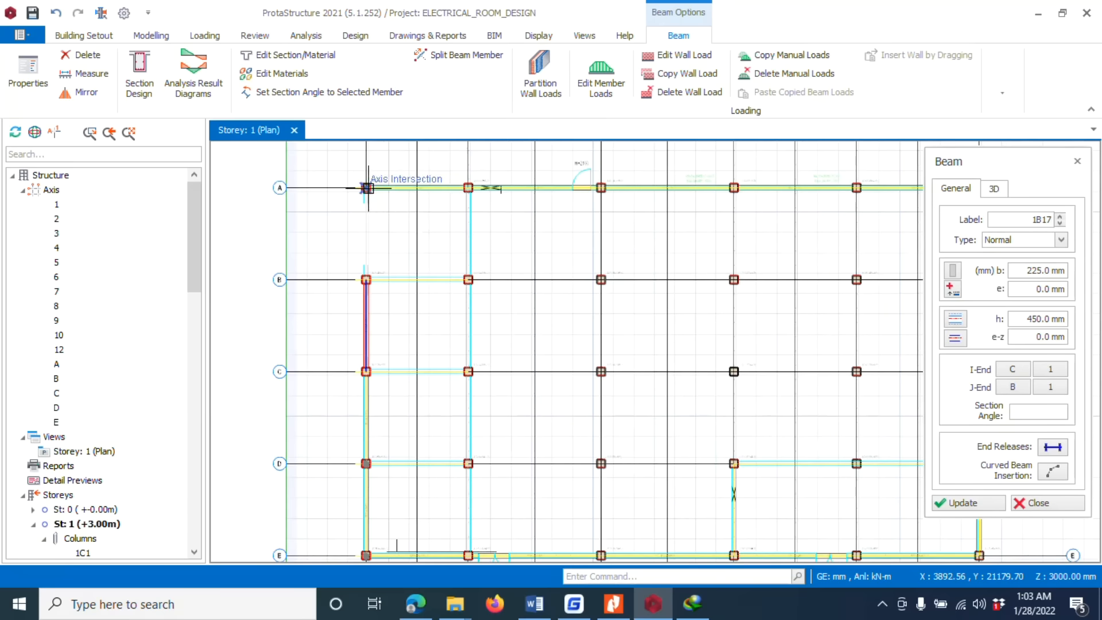
click(468, 187)
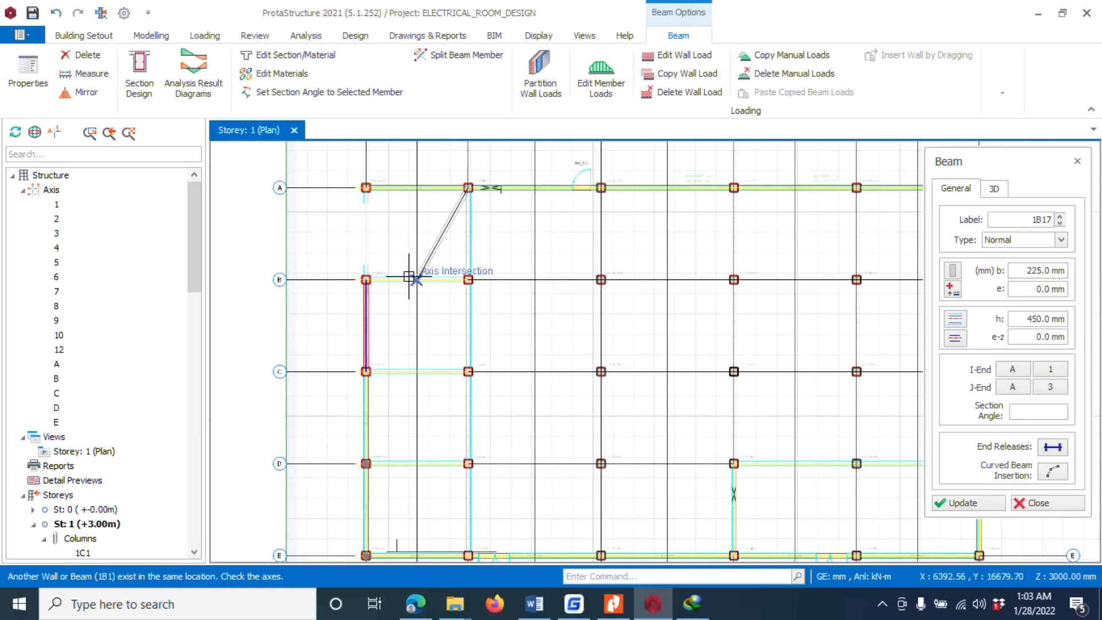
scroll(375, 161, up, 3)
scroll(361, 238, down, 3)
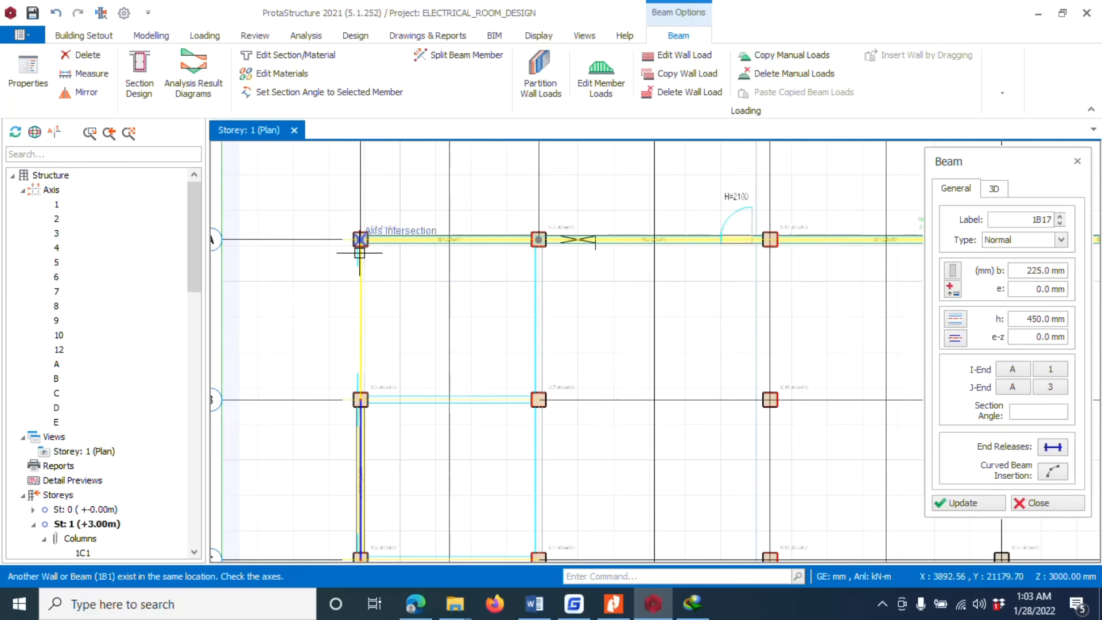
click(366, 395)
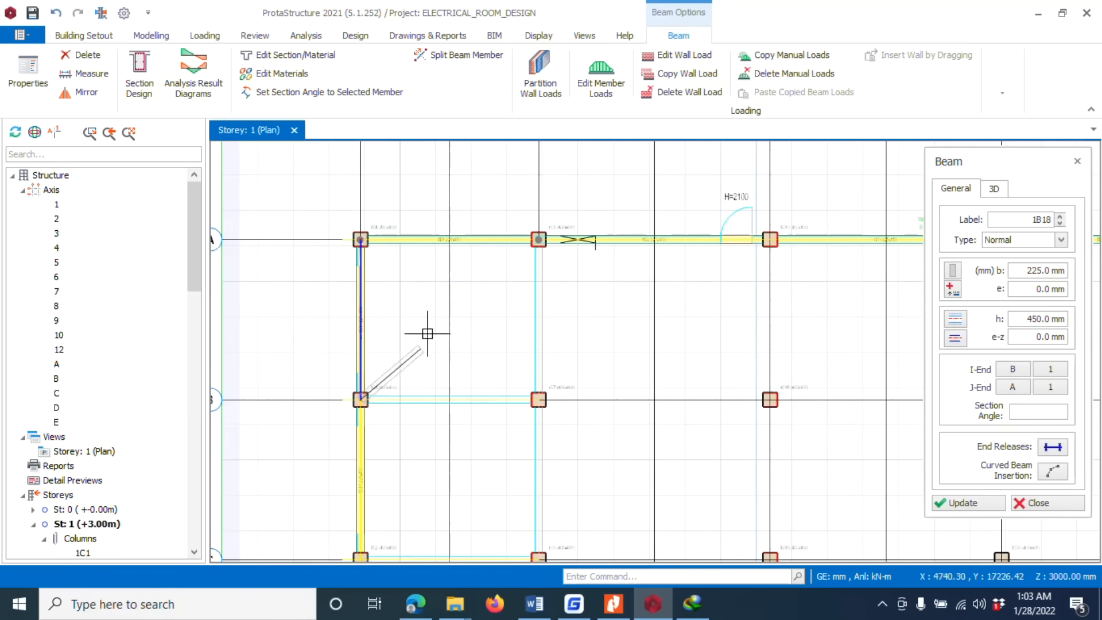
Step: Open a 3D physical model view of storey 1 to examine the columns and perimeter beams
scroll(401, 244, down, 3)
scroll(394, 351, up, 3)
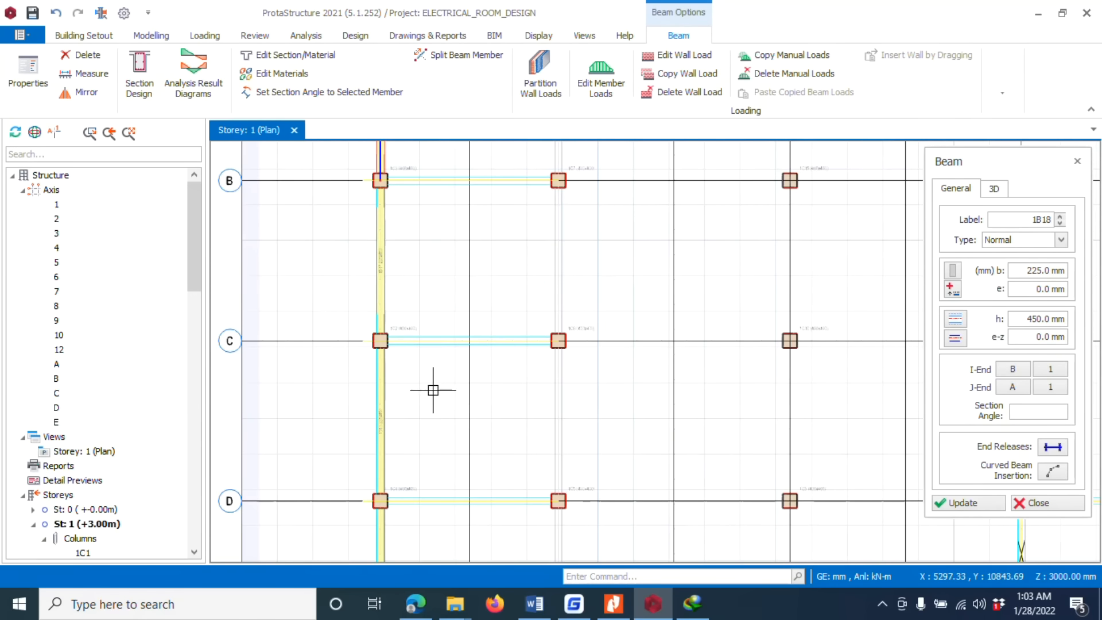
scroll(432, 390, down, 5)
middle_drag(473, 251, 344, 316)
scroll(344, 316, up, 4)
scroll(322, 293, down, 3)
scroll(300, 322, up, 3)
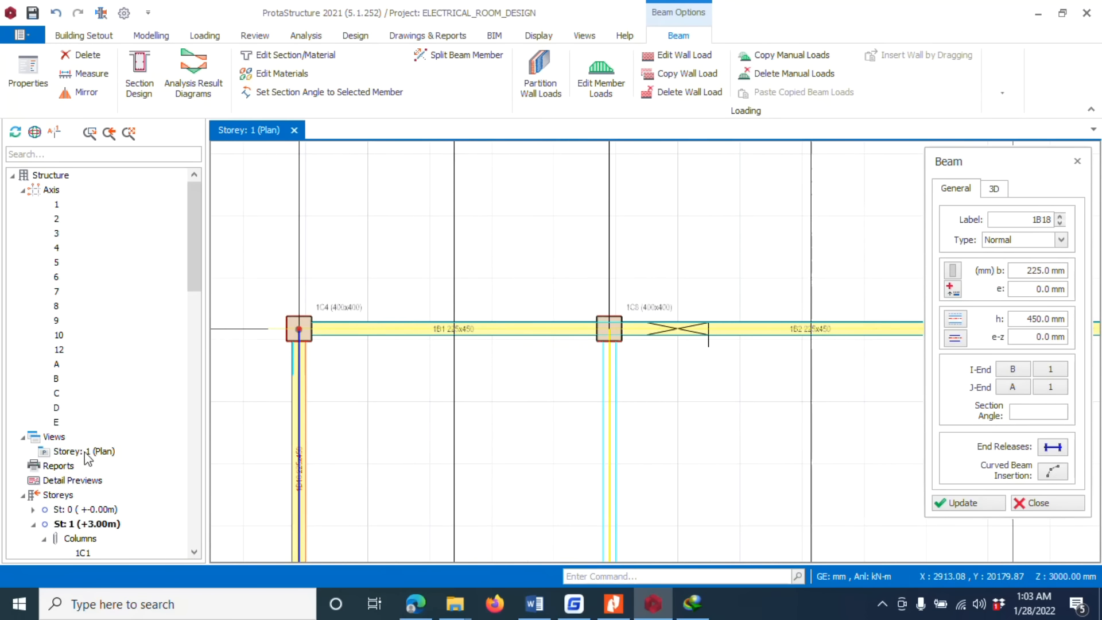
click(61, 439)
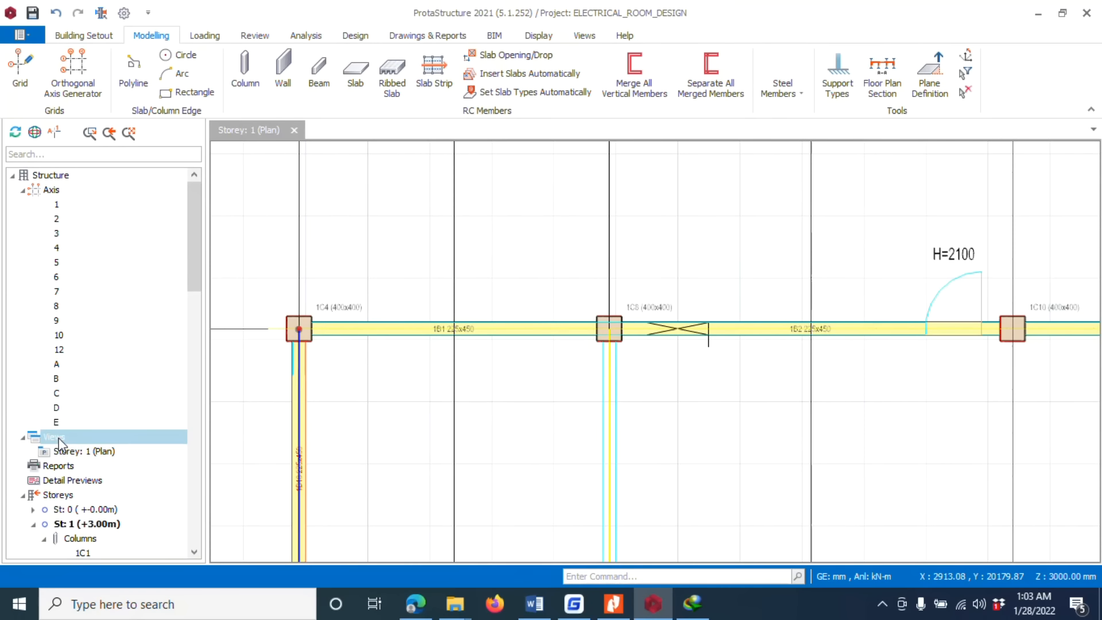
right_click(61, 439)
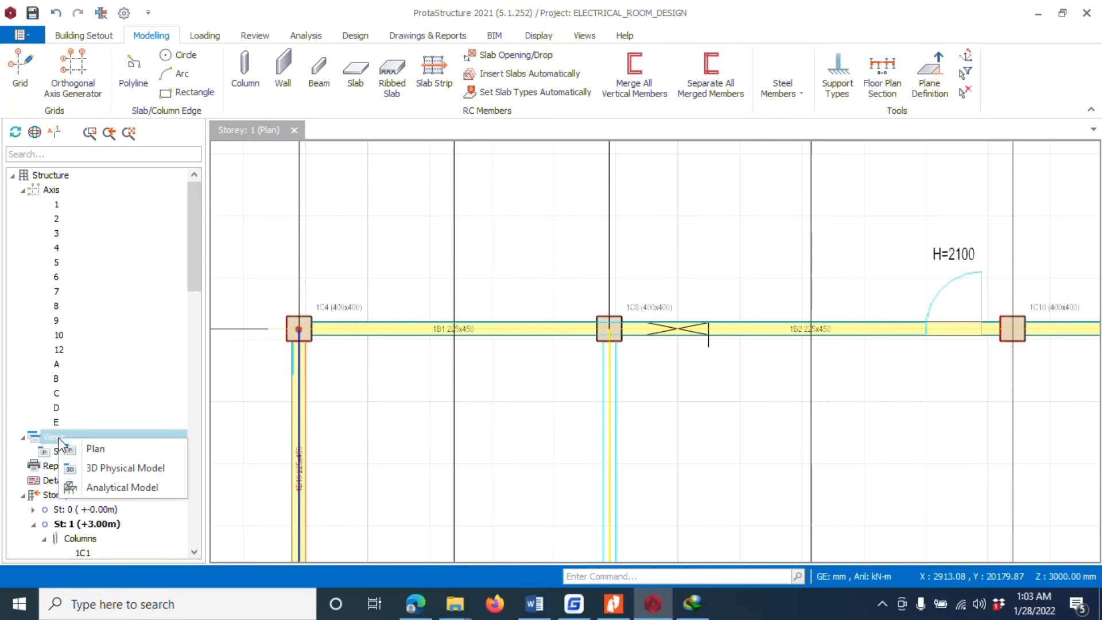
click(99, 468)
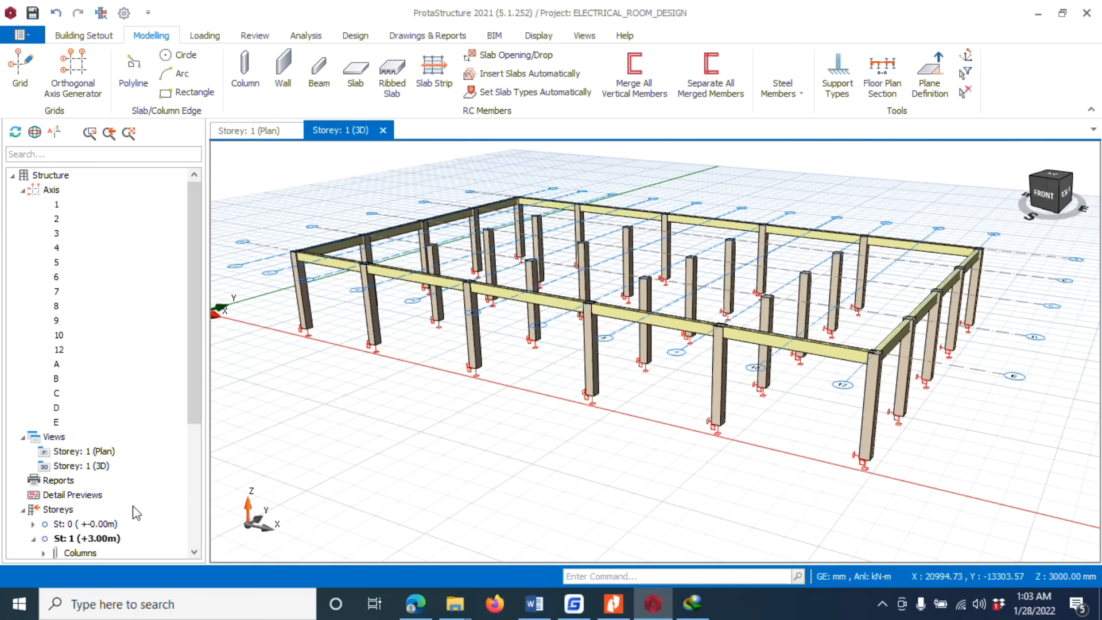
Step: Return to the storey 1 plan and insert the 225 x 450 mm beams along axis 3, from axis A to axis E
double_click(85, 452)
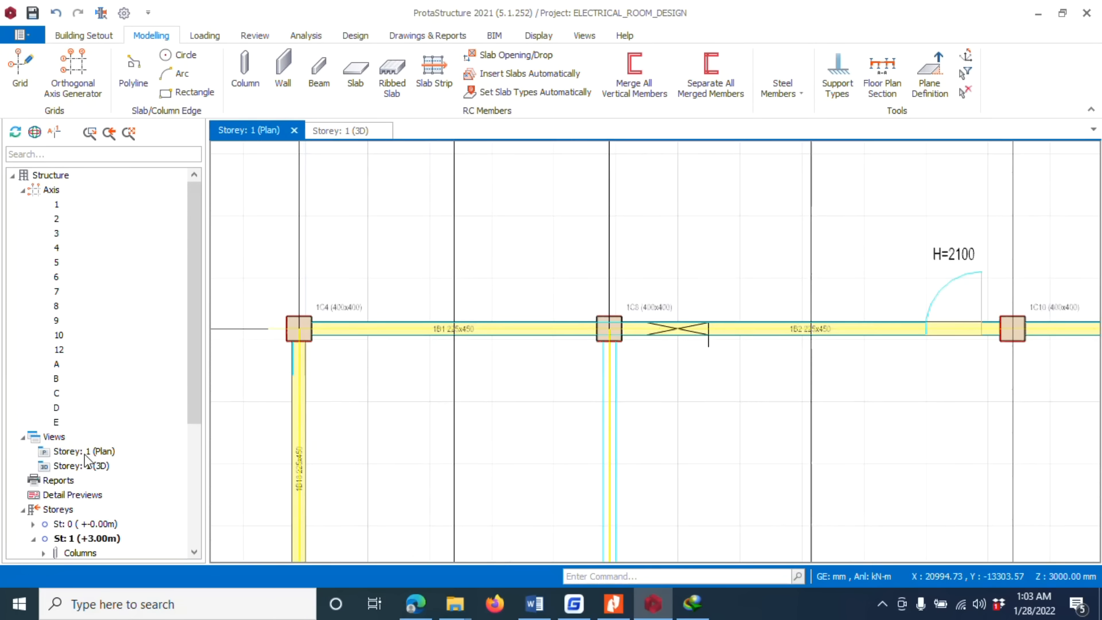
scroll(426, 290, down, 5)
scroll(434, 331, up, 5)
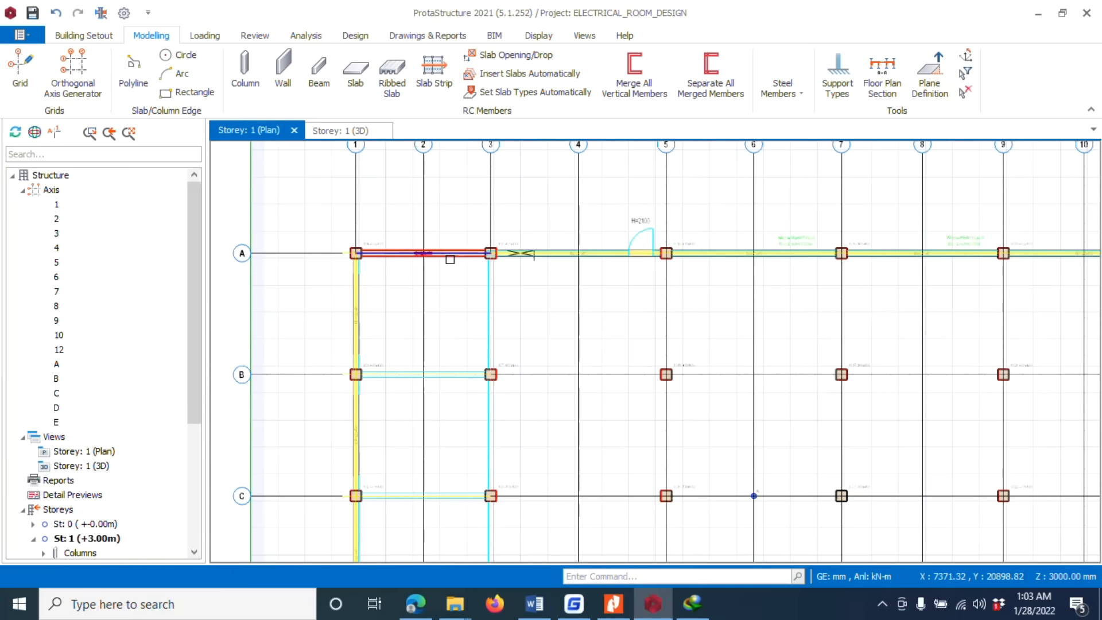
right_click(442, 253)
click(489, 19)
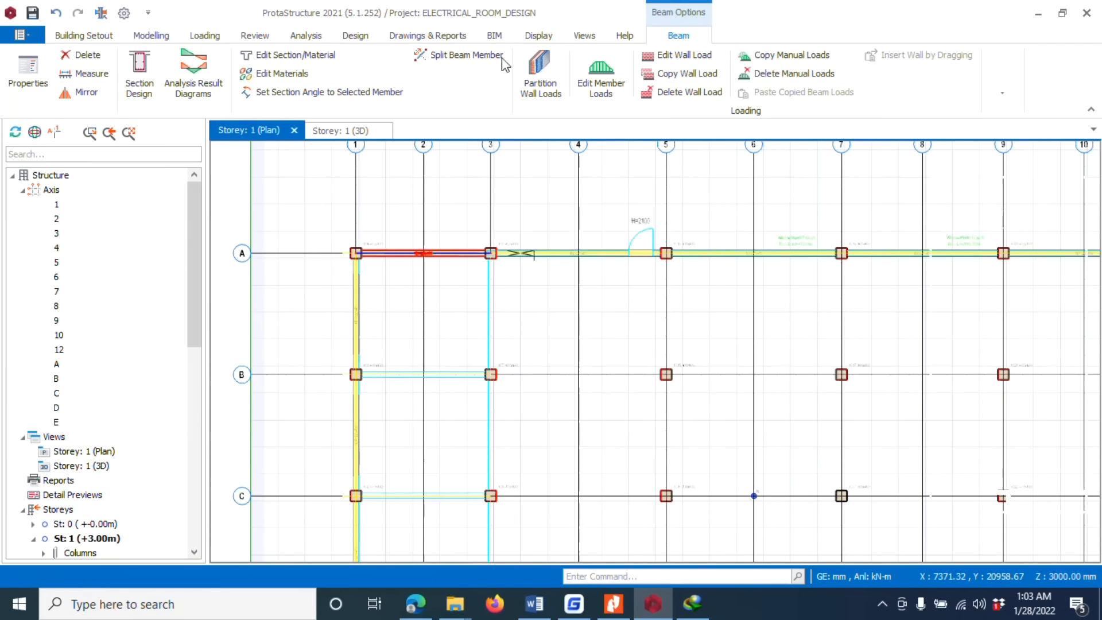
scroll(534, 237, down, 3)
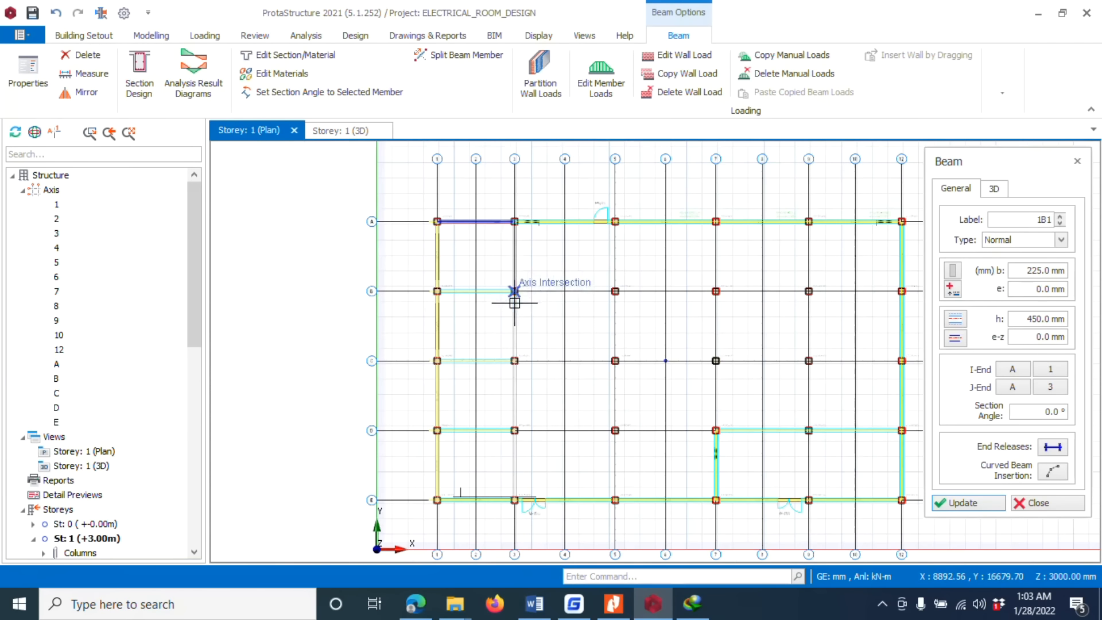
click(513, 294)
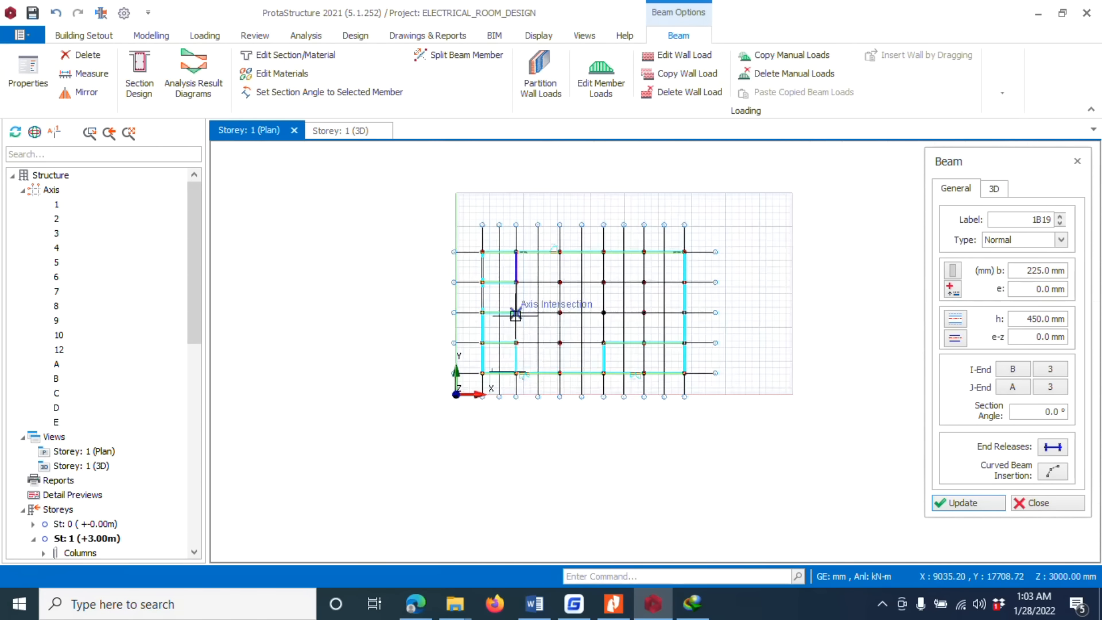
click(513, 360)
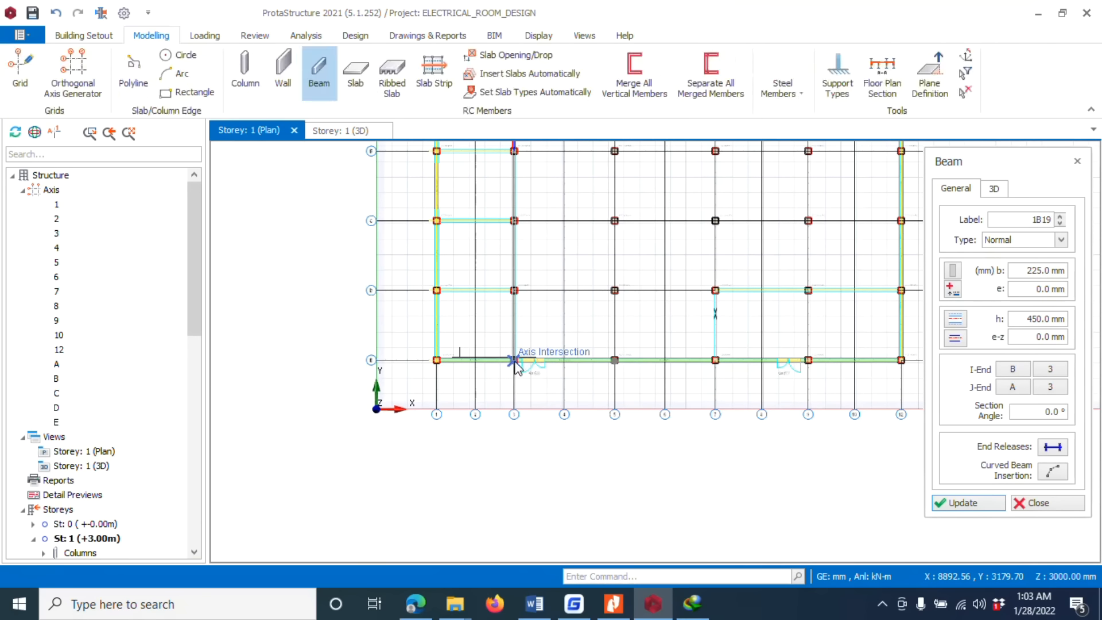
scroll(514, 361, up, 5)
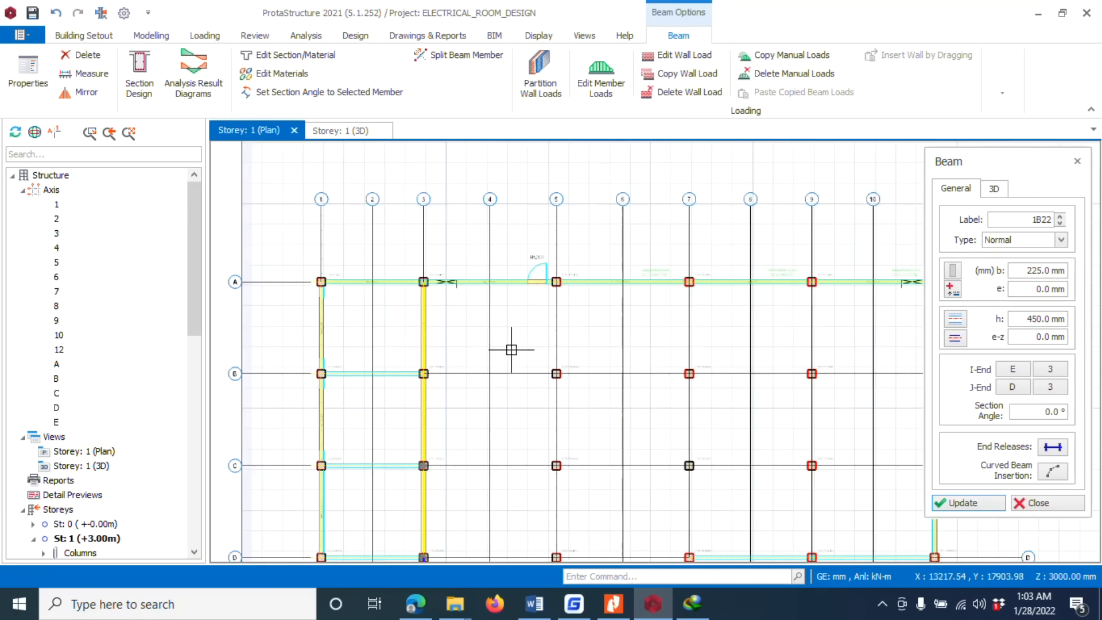
scroll(264, 399, up, 2)
click(257, 374)
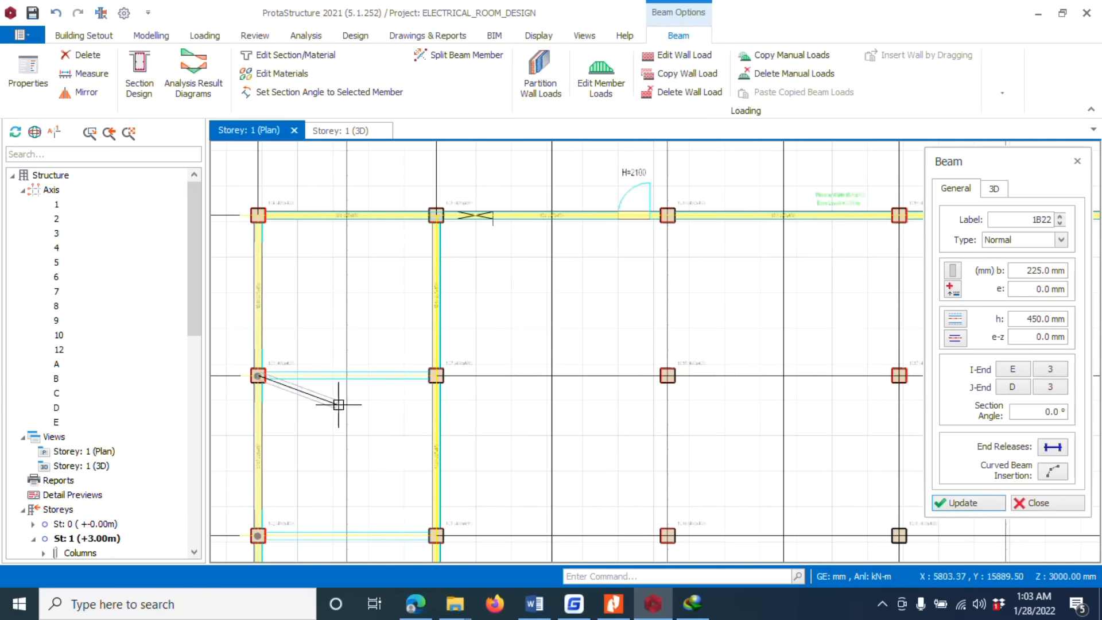
scroll(357, 310, down, 2)
key(Escape)
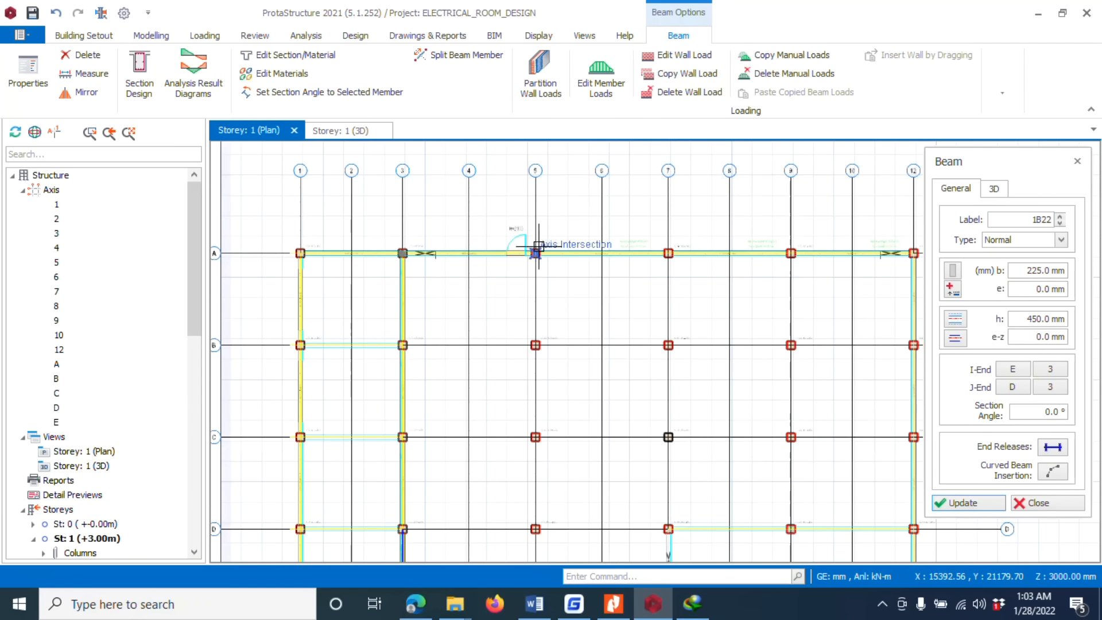
Step: Insert the beams along axis 5 in one run from axis A to axis E
scroll(535, 253, down, 2)
scroll(548, 362, up, 1)
click(550, 365)
scroll(488, 397, down, 1)
scroll(604, 217, up, 1)
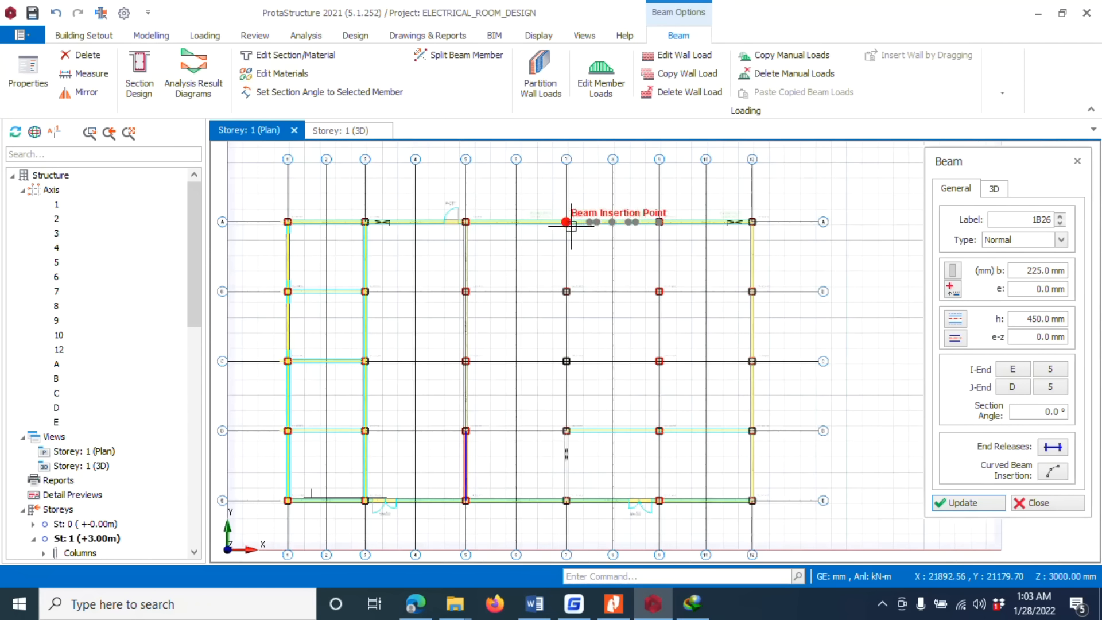
Step: Insert the beams along axes 7 and 9, each in one run from axis A to axis E
scroll(572, 225, down, 1)
scroll(567, 367, up, 1)
click(567, 388)
click(637, 177)
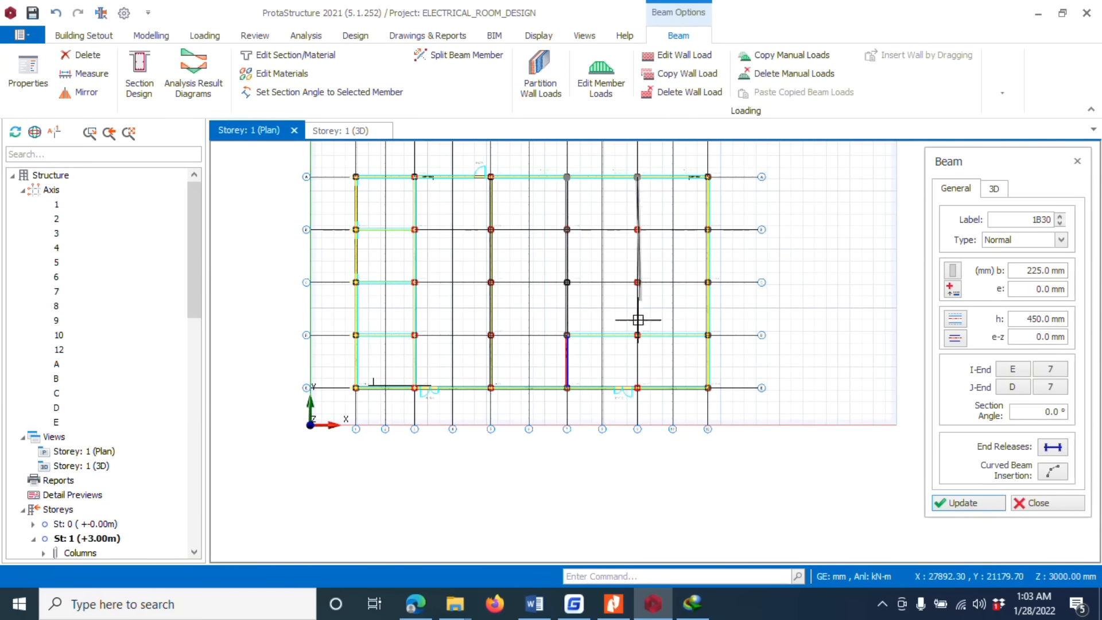
click(637, 388)
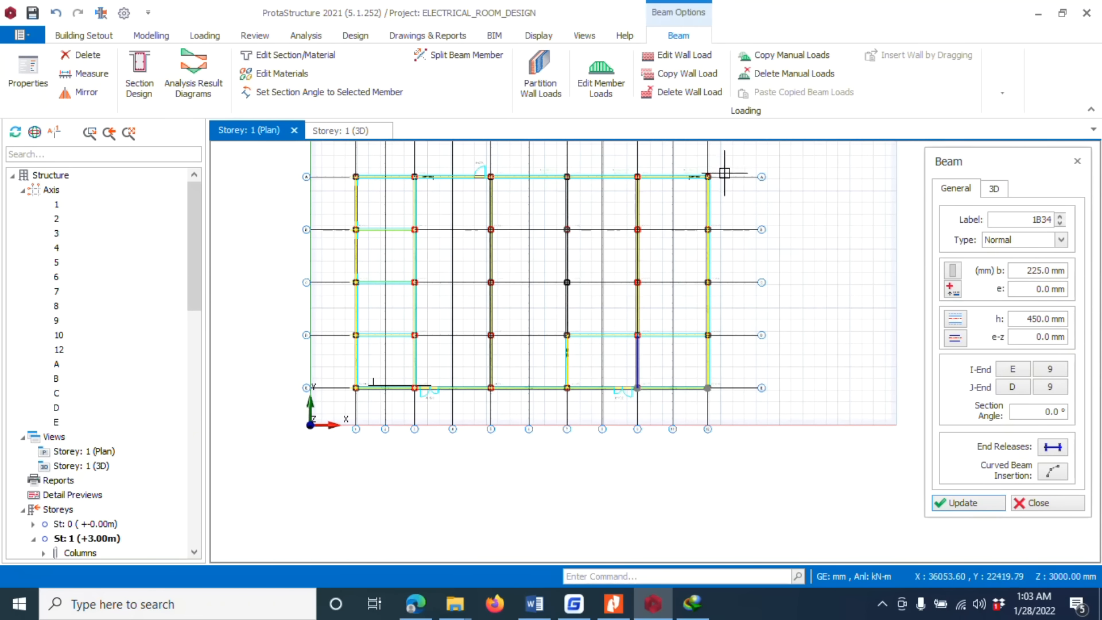
Step: Insert the beams along axis B in one run from axis 1 to axis 12
scroll(708, 200, up, 6)
scroll(821, 310, down, 6)
scroll(453, 304, up, 2)
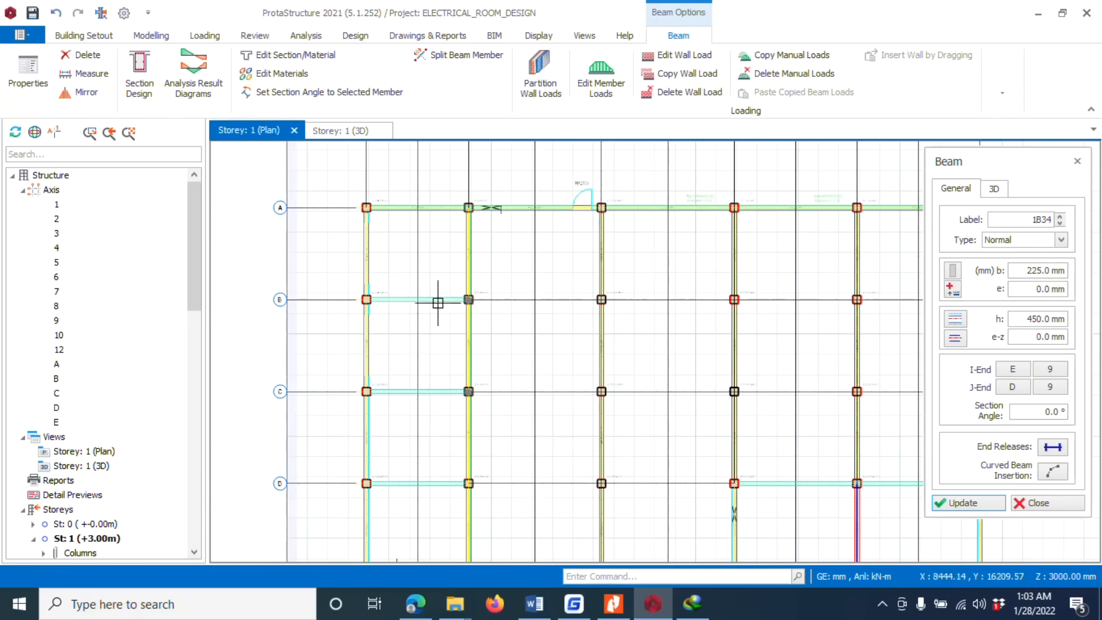
click(366, 299)
scroll(367, 297, down, 2)
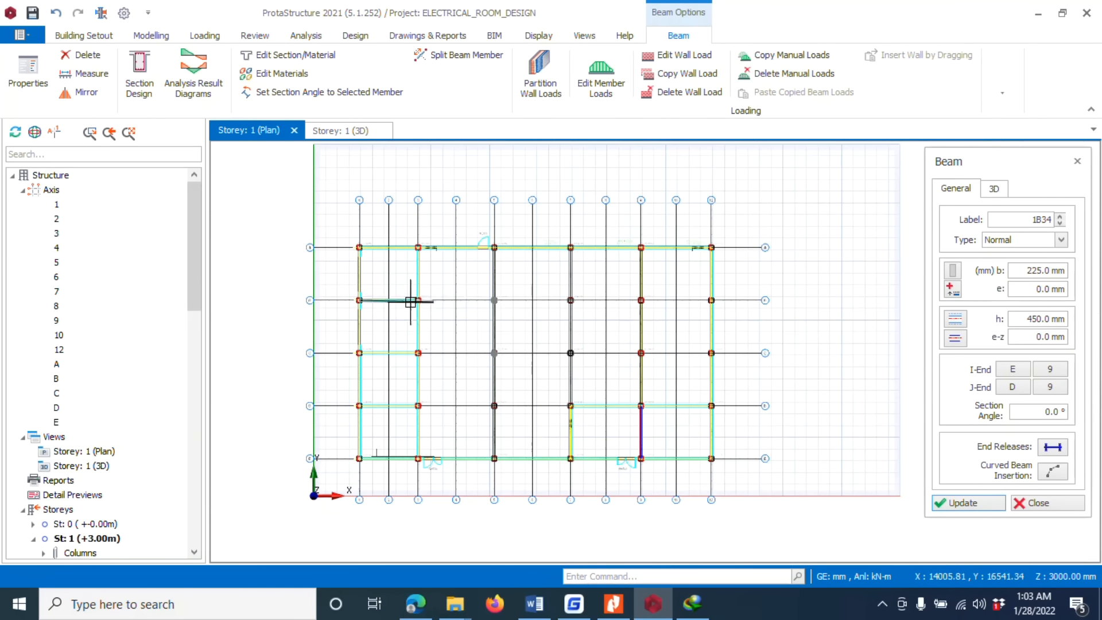
click(716, 296)
key(Escape)
Step: Insert the beams along axes C and D, each in one run from axis 1 to axis 12
click(361, 358)
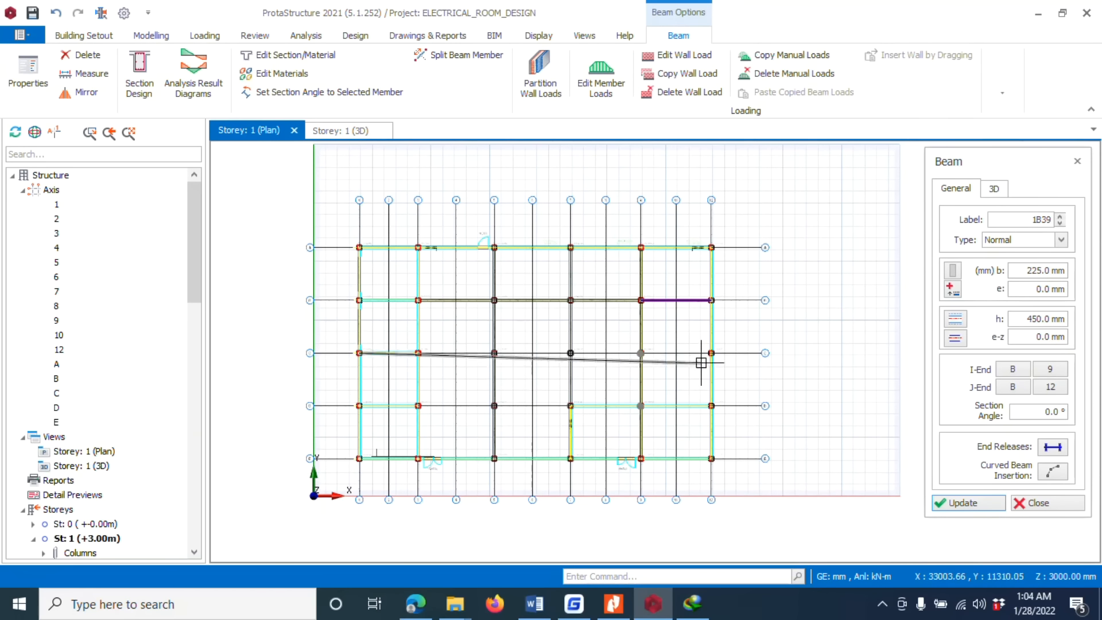
click(712, 353)
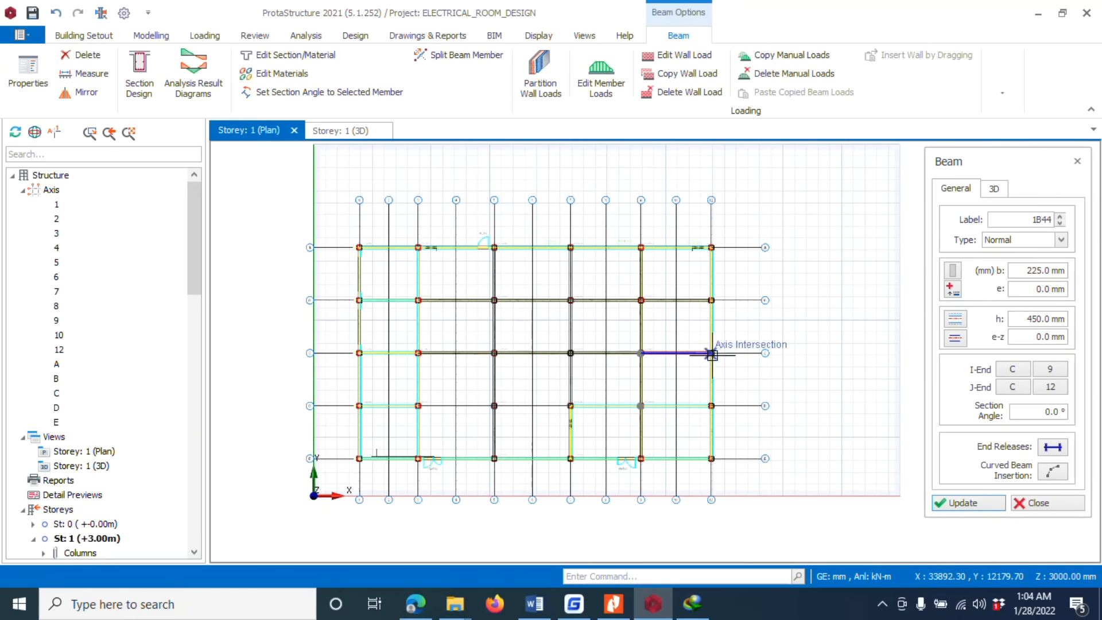
click(356, 409)
click(711, 406)
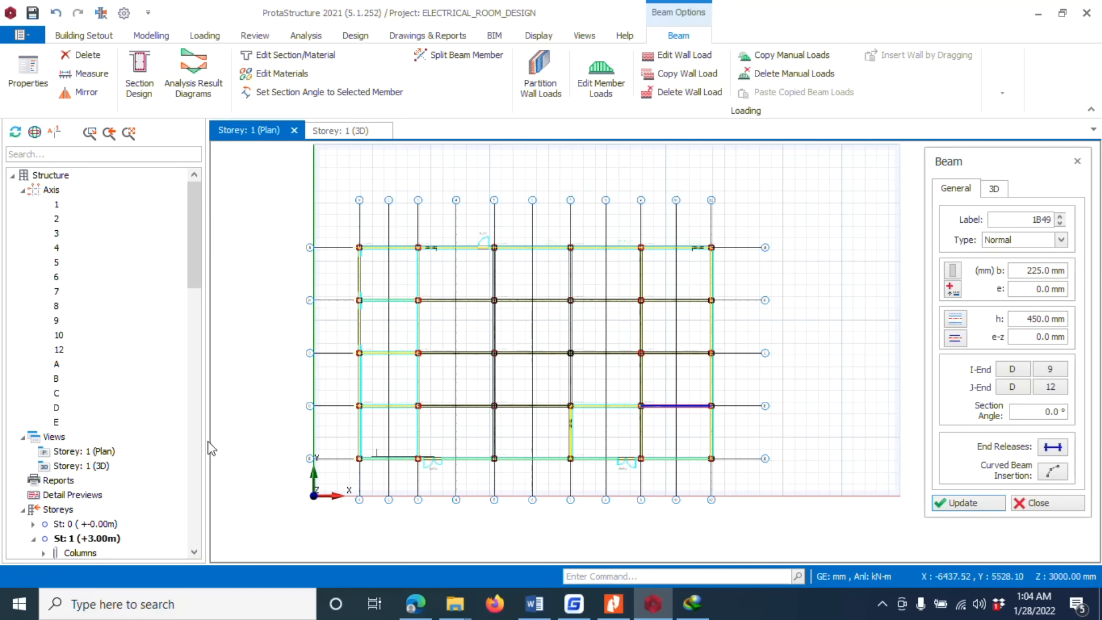
Step: Examine the beam layout in the storey 1 3D view from several angles, and return to the plan view
double_click(85, 467)
scroll(659, 337, down, 3)
middle_drag(574, 339, 524, 438)
middle_drag(438, 346, 594, 315)
scroll(568, 344, up, 5)
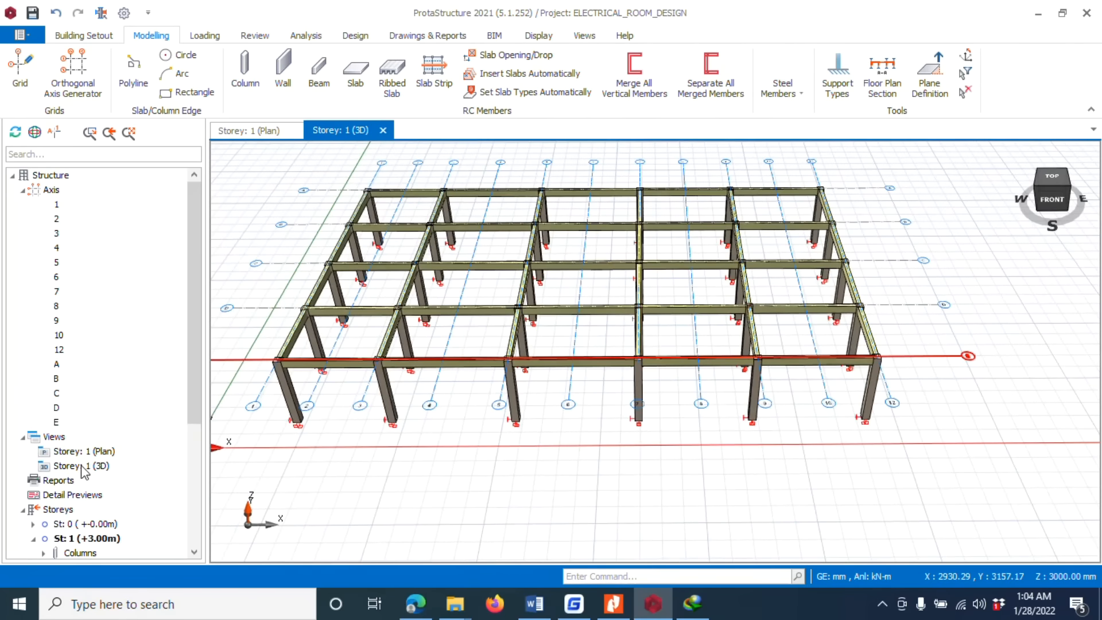
double_click(69, 452)
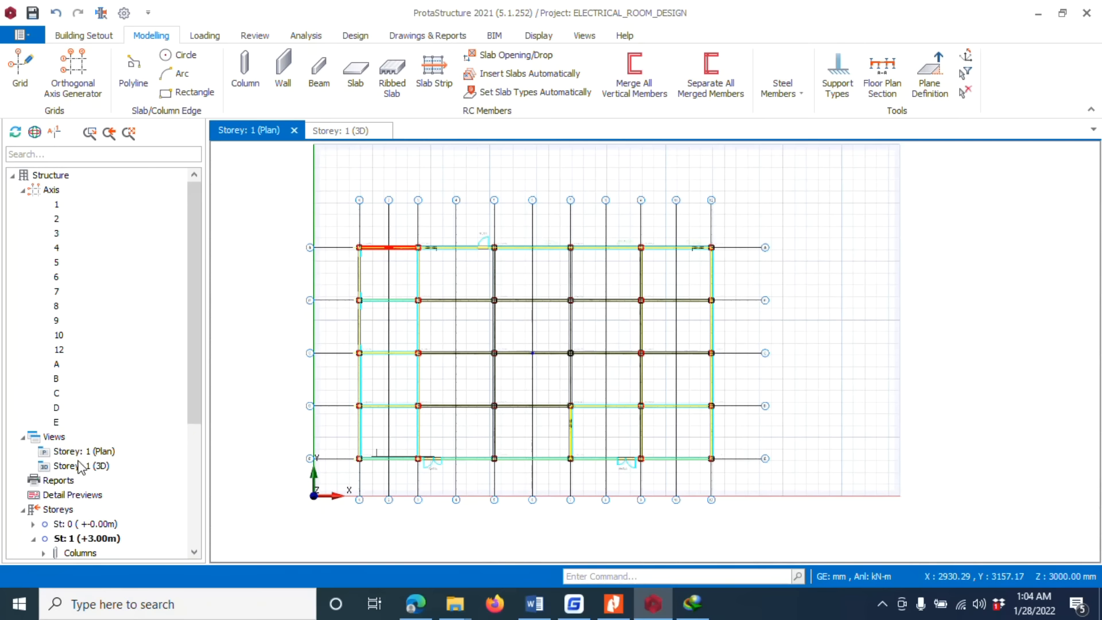
scroll(132, 241, down, 5)
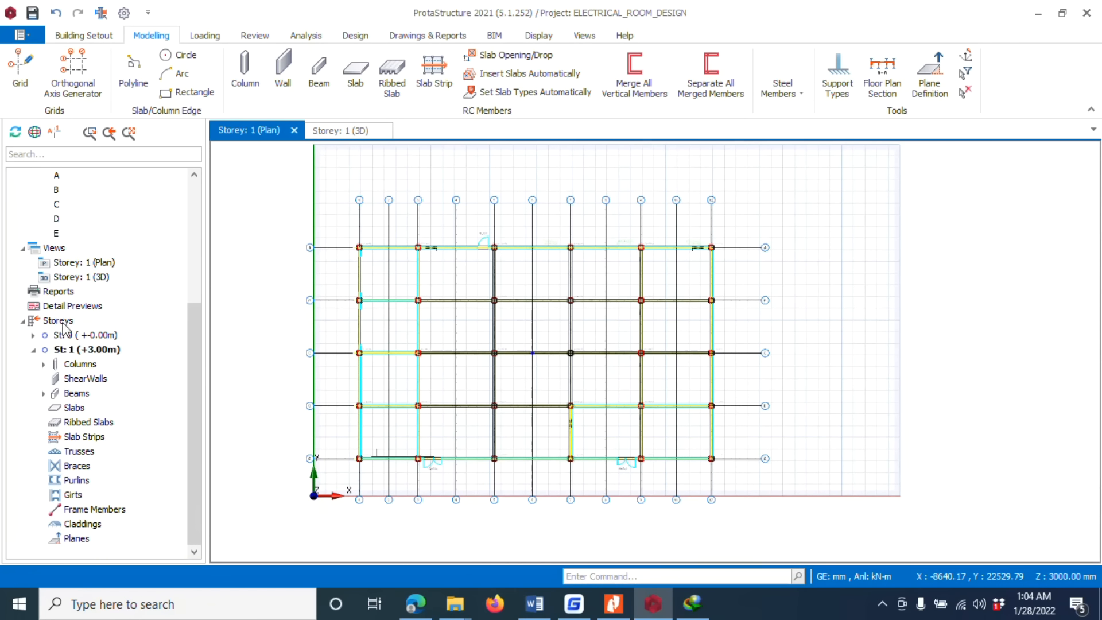
Step: Insert a new storey above storey 1, setting the total number of storeys to 2 and accepting the irreversible change
click(60, 248)
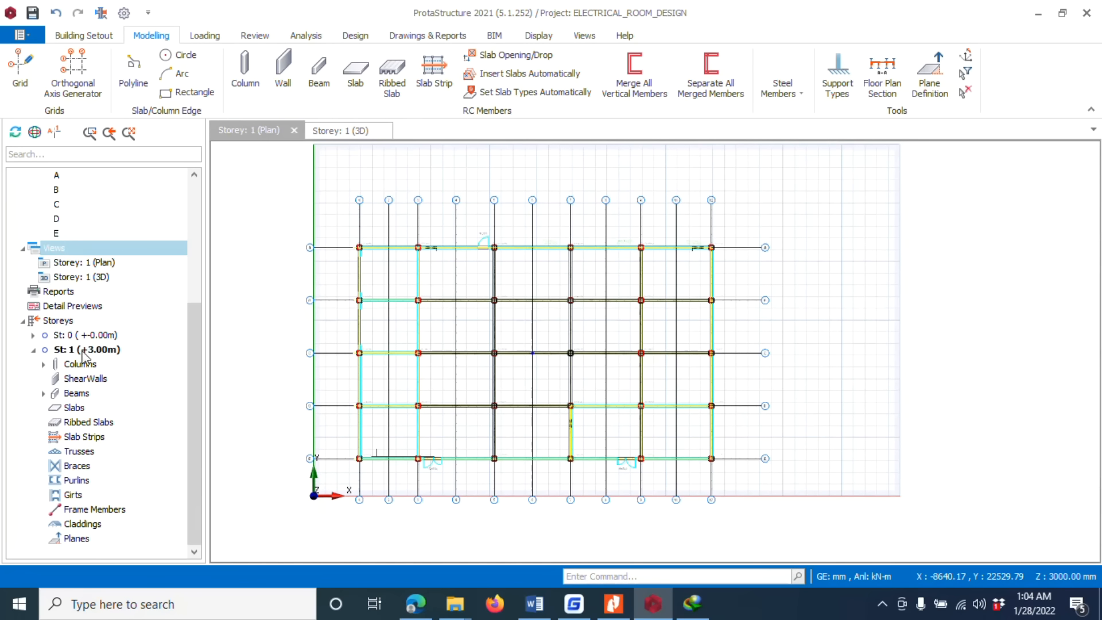
click(60, 320)
right_click(61, 319)
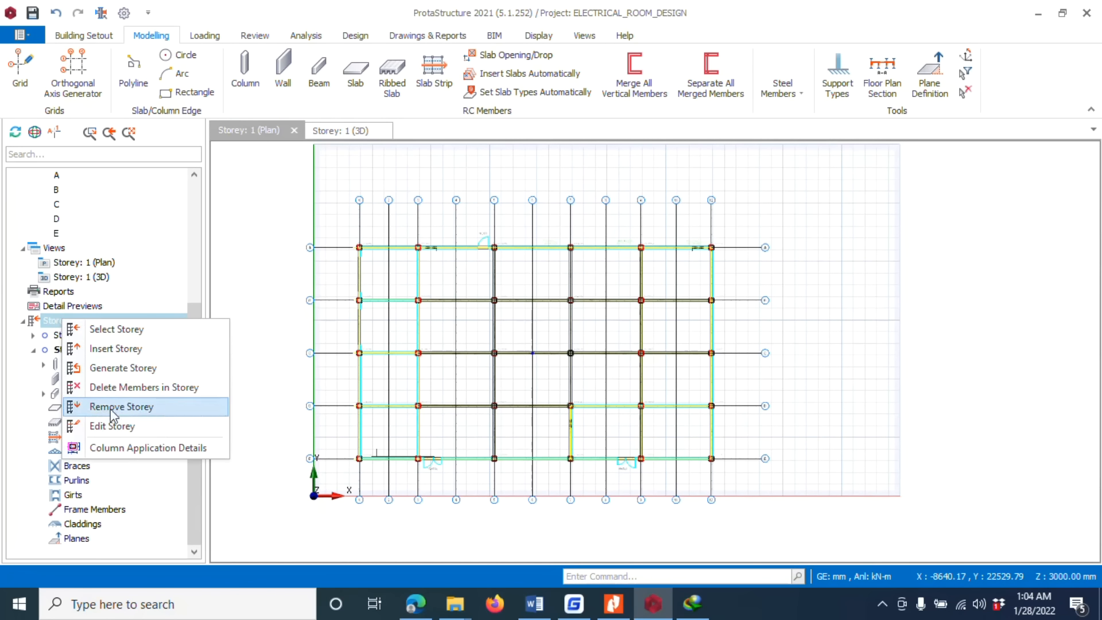
click(121, 348)
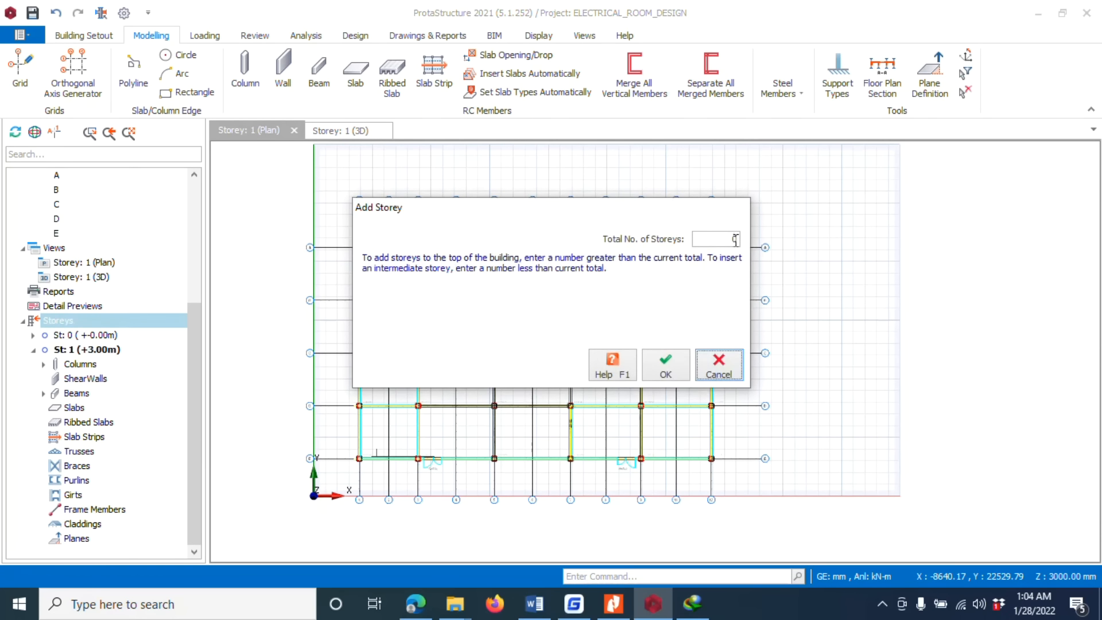
click(665, 374)
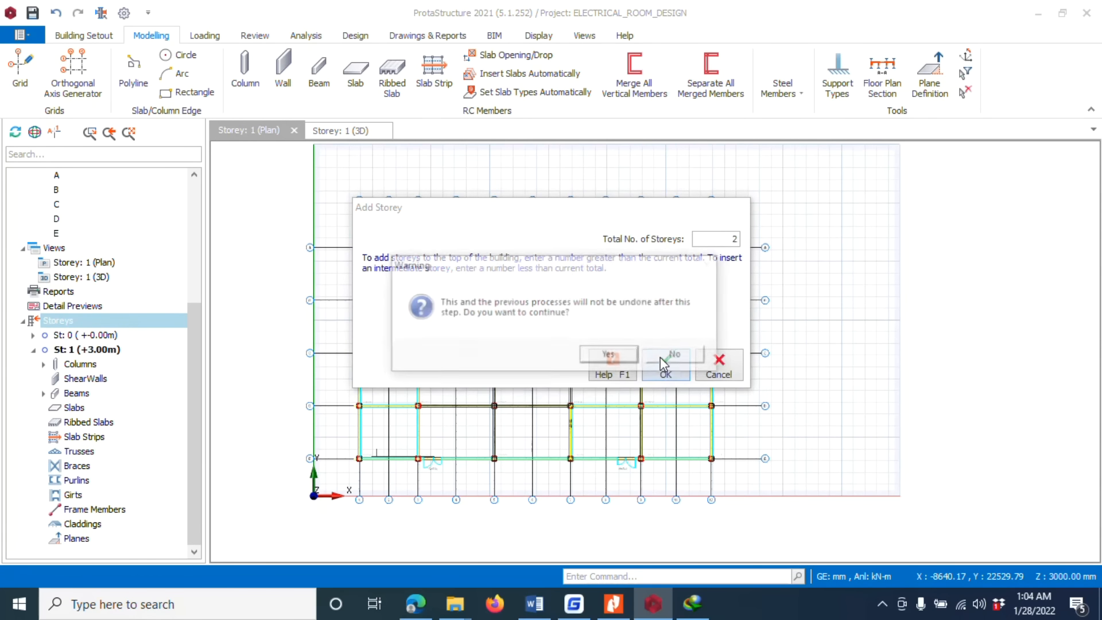
click(609, 354)
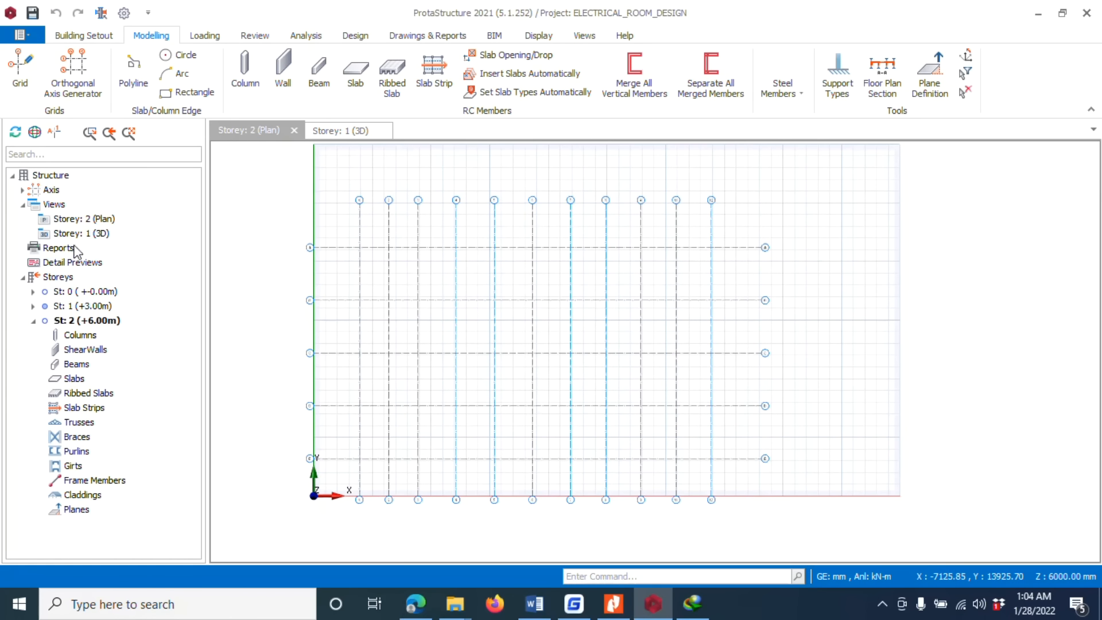
Step: Make storey 1 current again and set its height to 450 mm in the storey settings
double_click(76, 306)
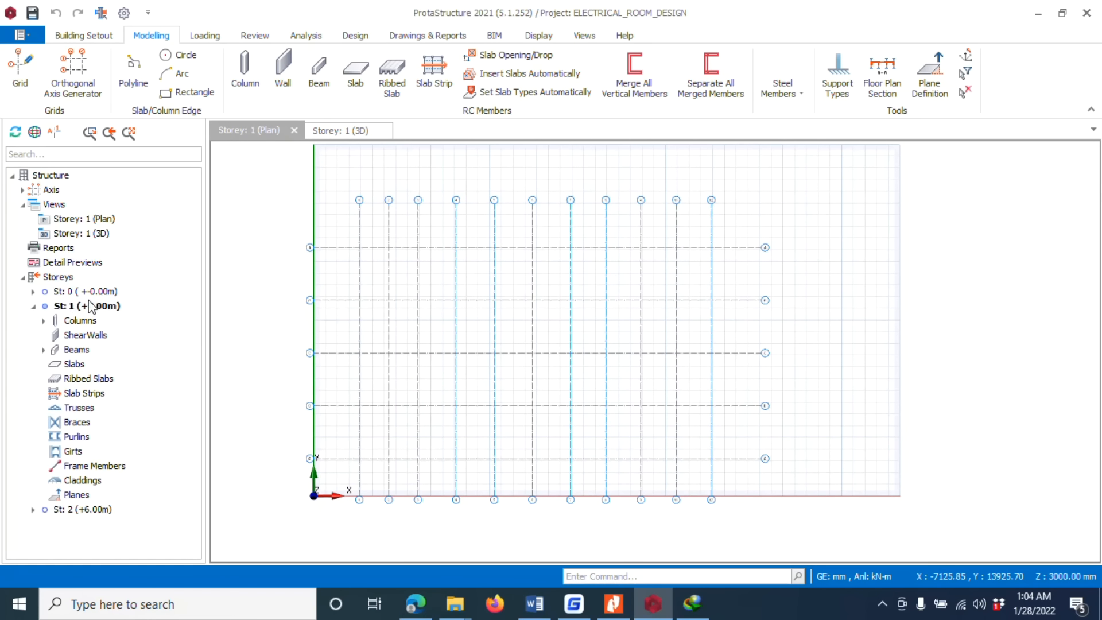
right_click(59, 278)
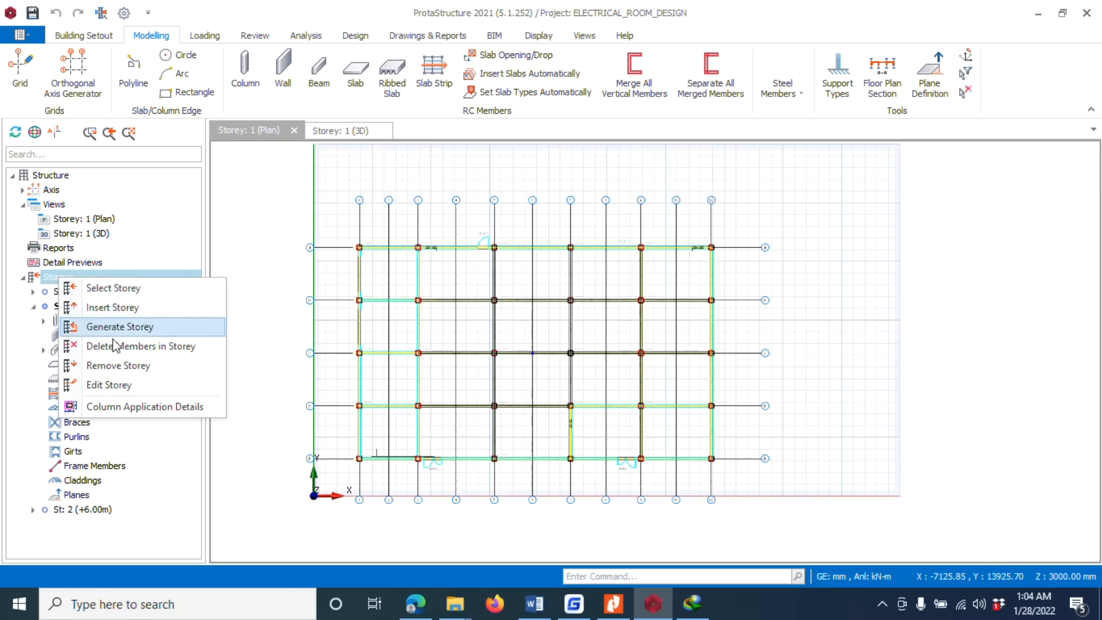
click(132, 389)
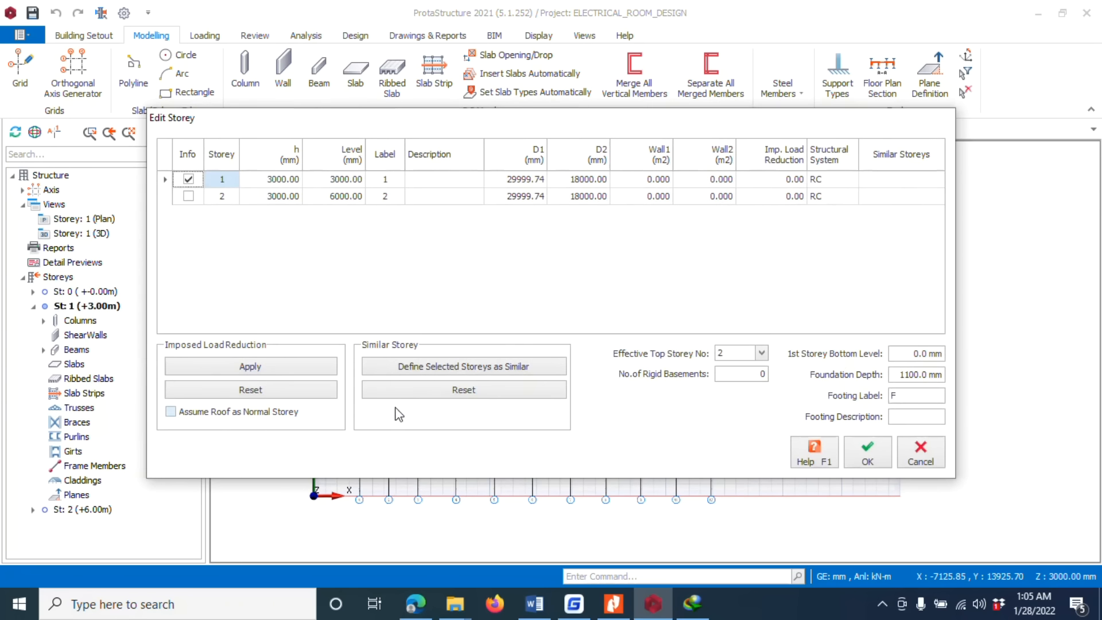
click(264, 178)
click(264, 178)
click(265, 178)
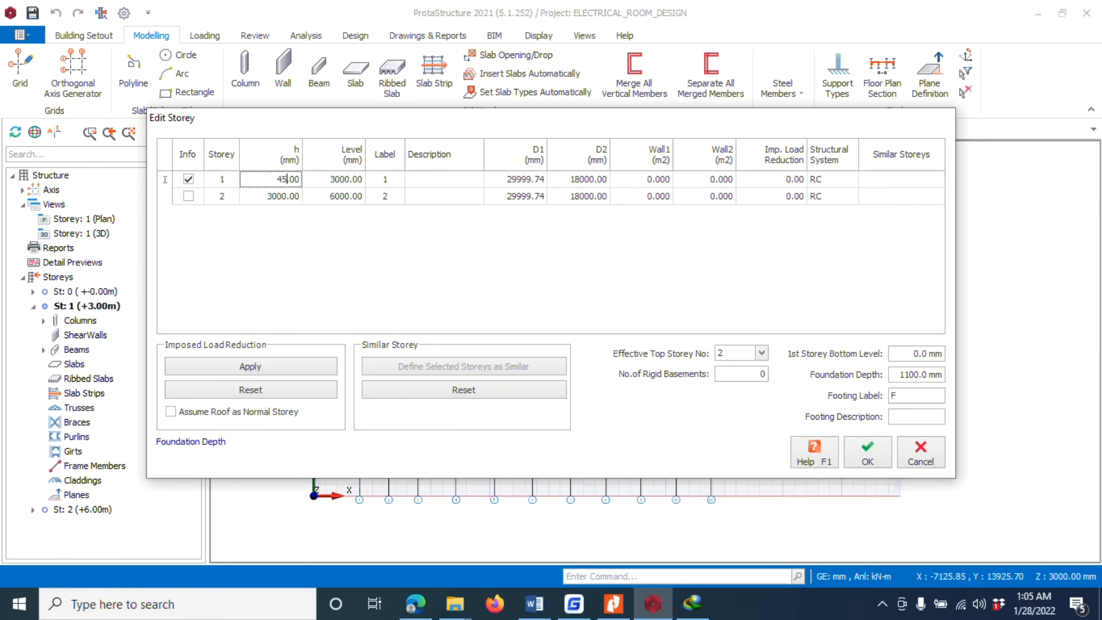
Step: Set the height of storey 2 to 4500 mm in the storey settings
click(271, 197)
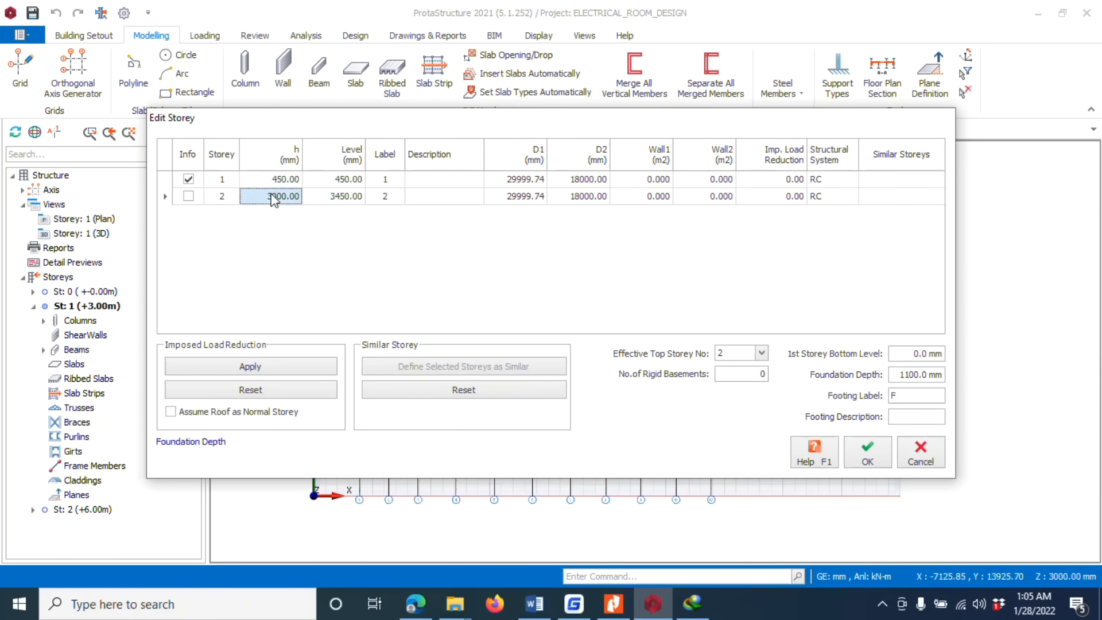
click(264, 197)
double_click(289, 196)
text(4500)
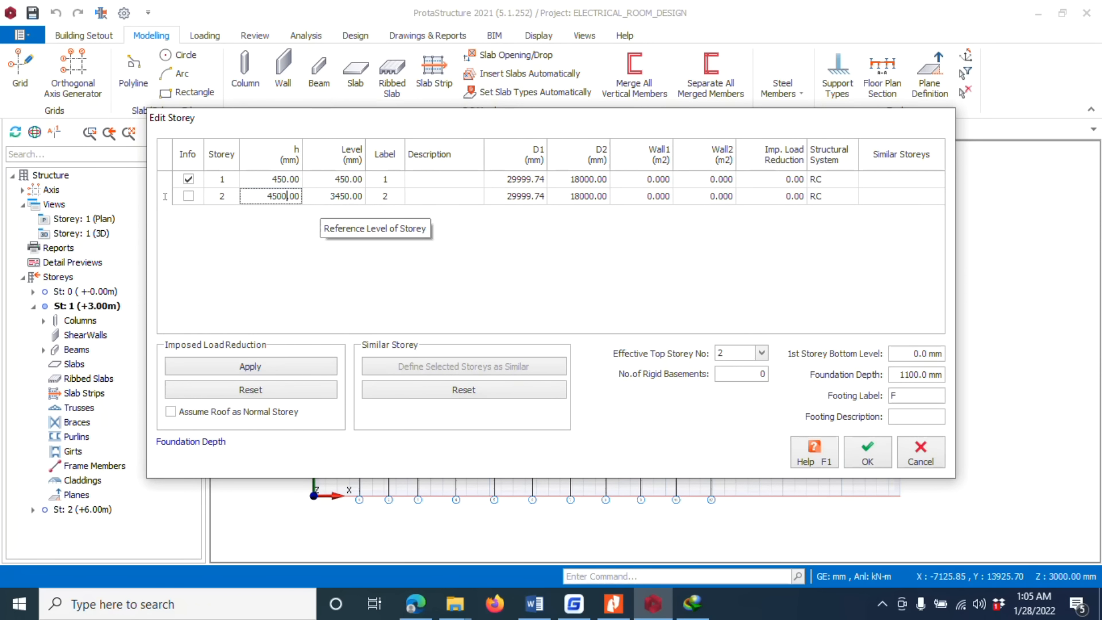
click(300, 198)
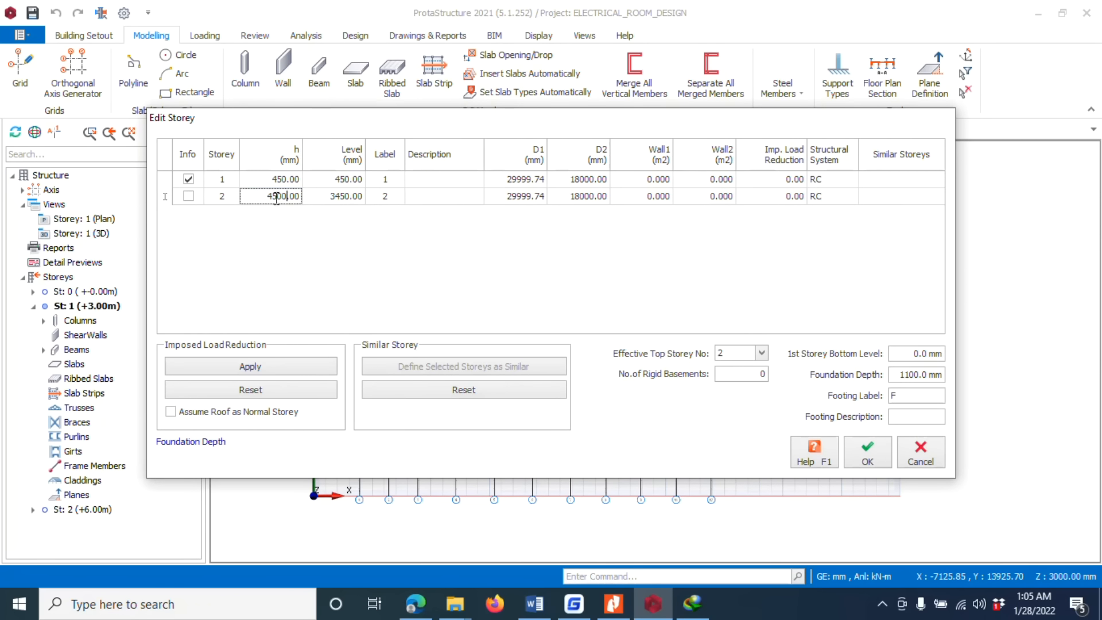
drag(267, 198, 336, 205)
text(45)
click(292, 182)
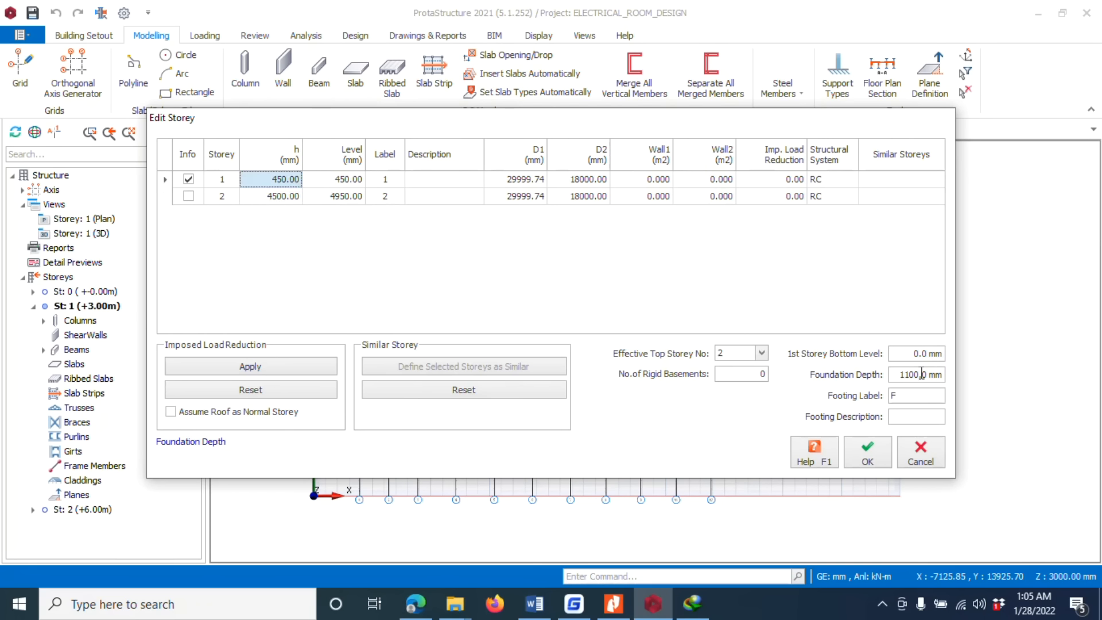
Step: Re-enter the foundation depth and apply the edited storey settings
drag(894, 376, 939, 374)
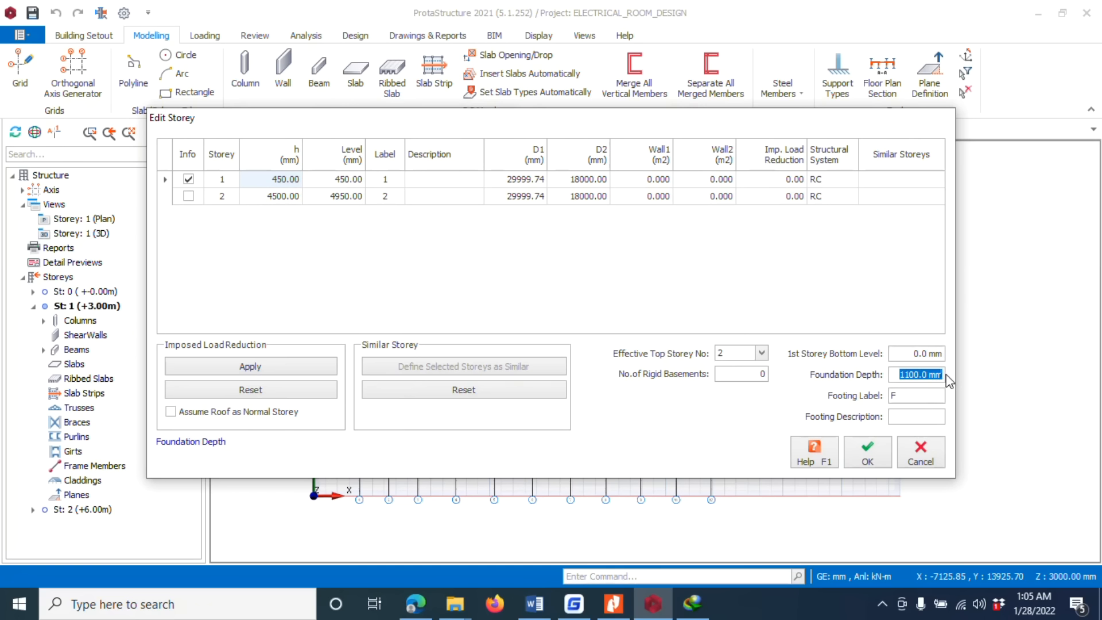
text(1)
click(861, 445)
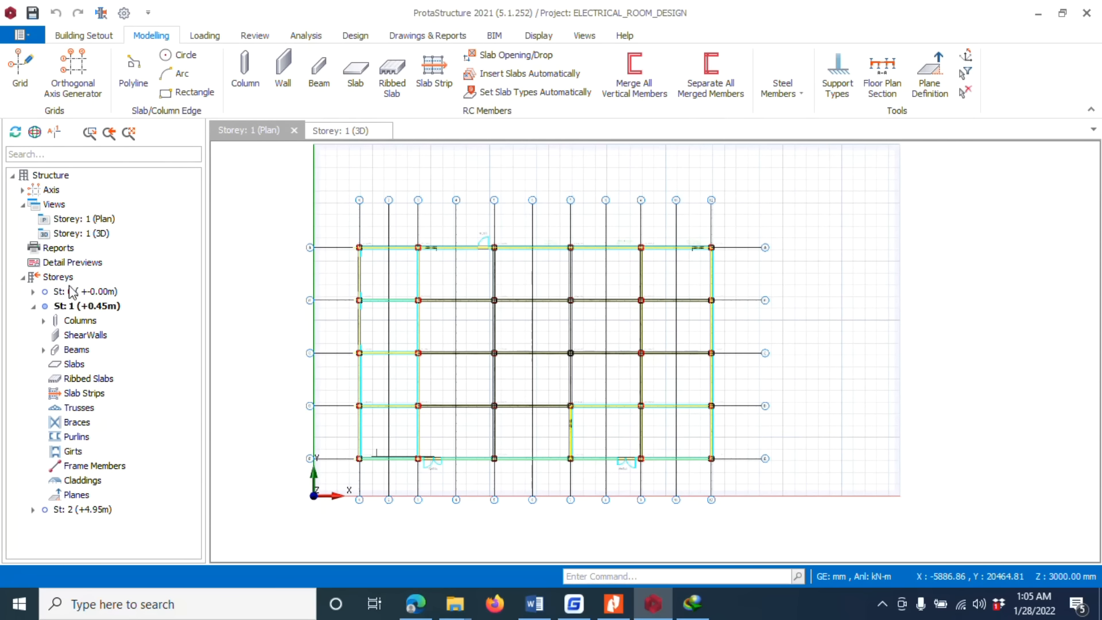
click(50, 280)
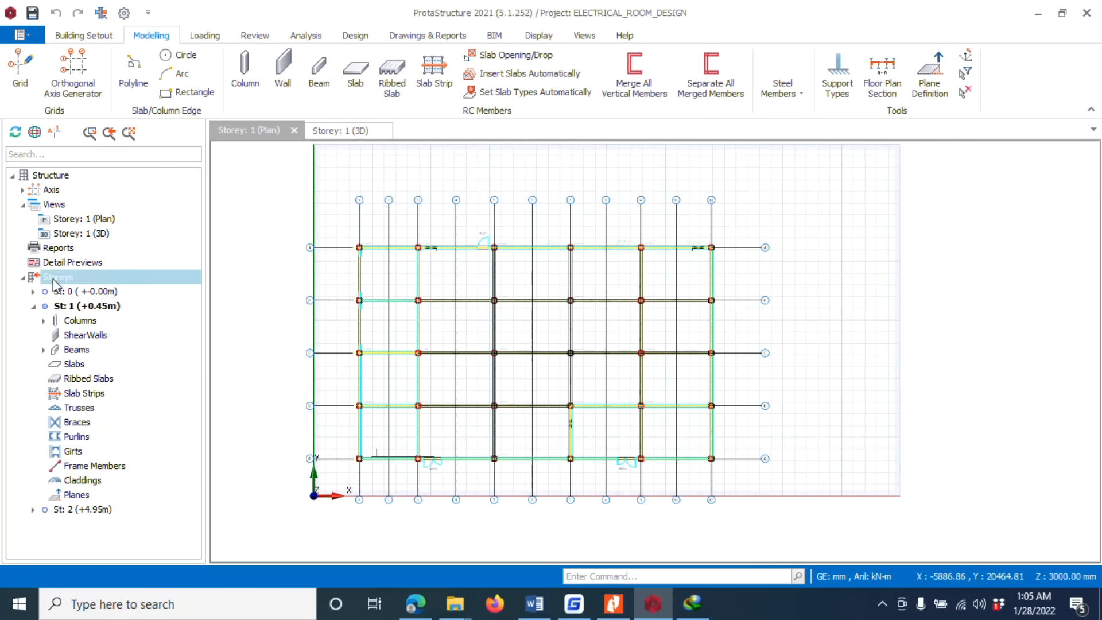
right_click(59, 283)
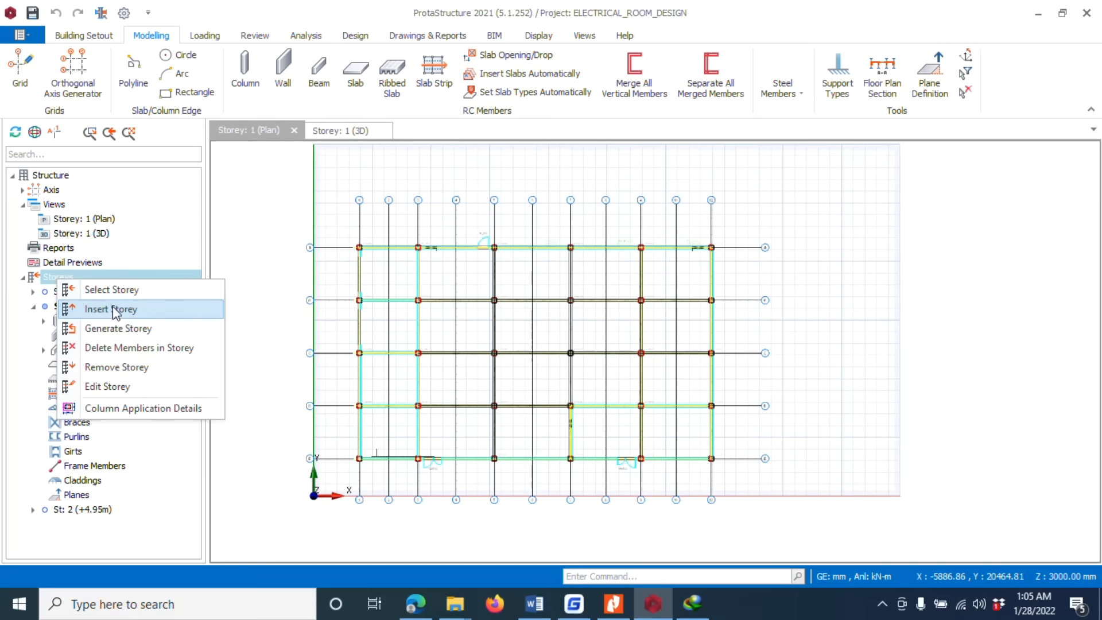
click(396, 272)
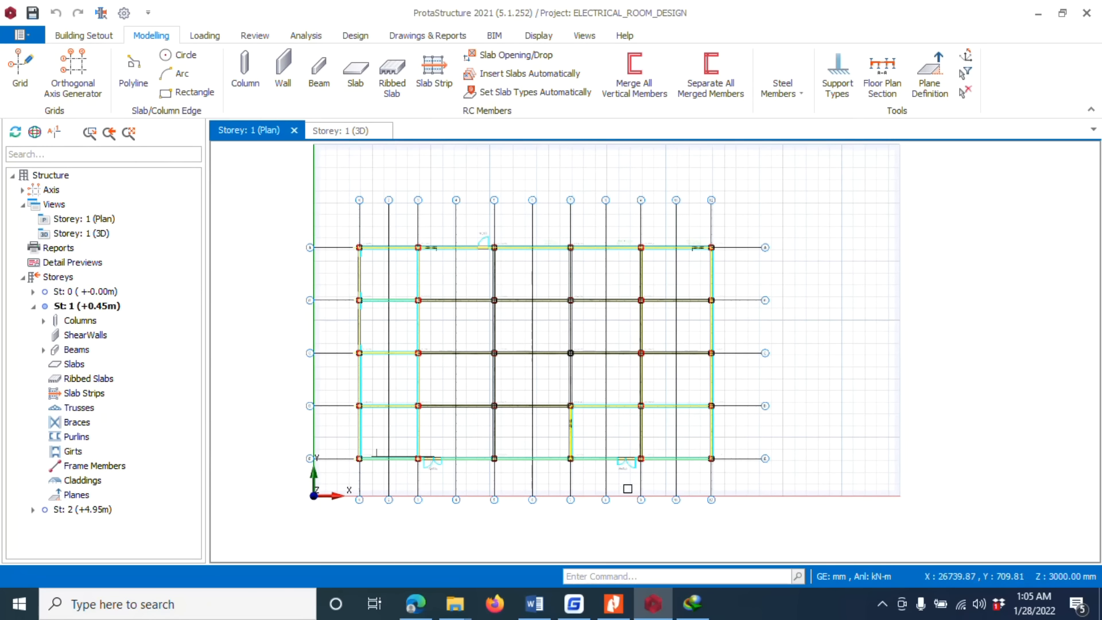
Step: Generate storey 2 from source storey 1, copying all member types without replacing existing columns, walls and beams
click(55, 279)
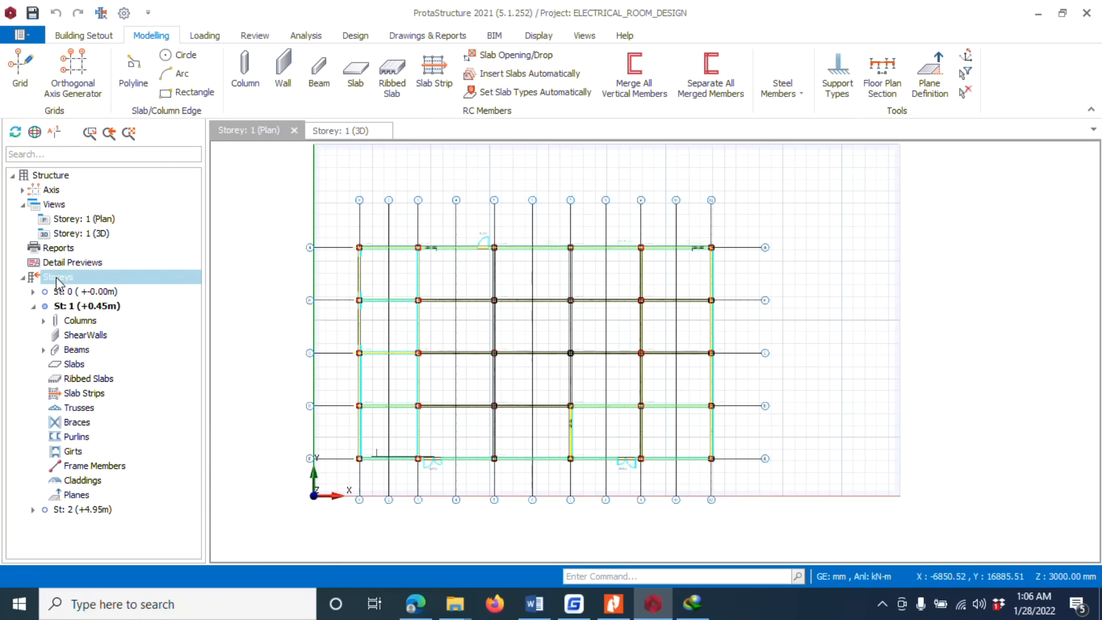
right_click(57, 278)
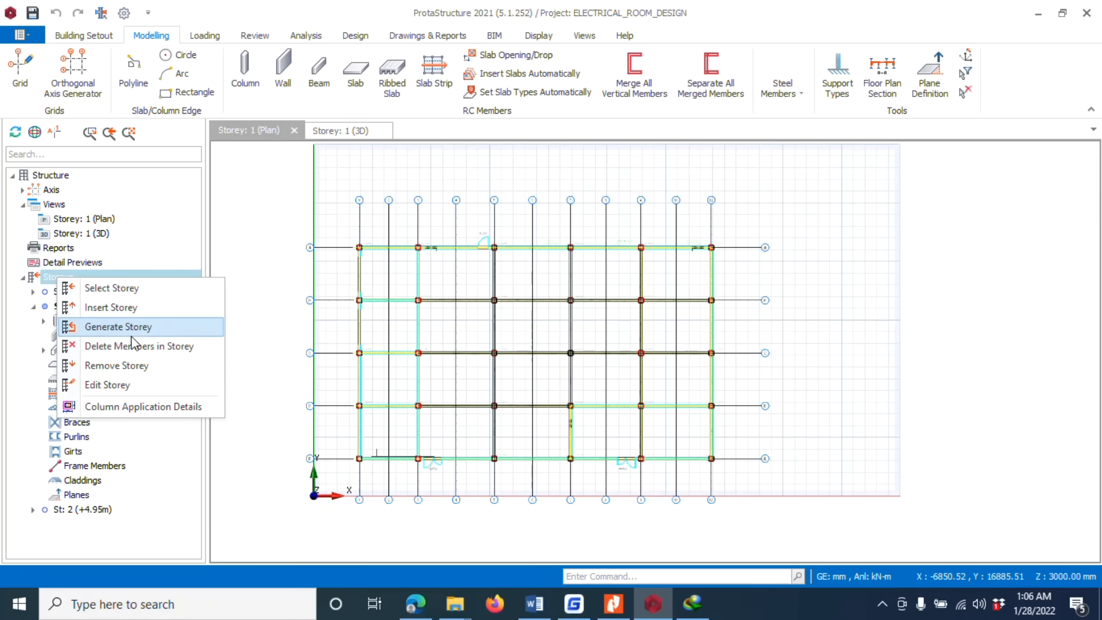
click(133, 333)
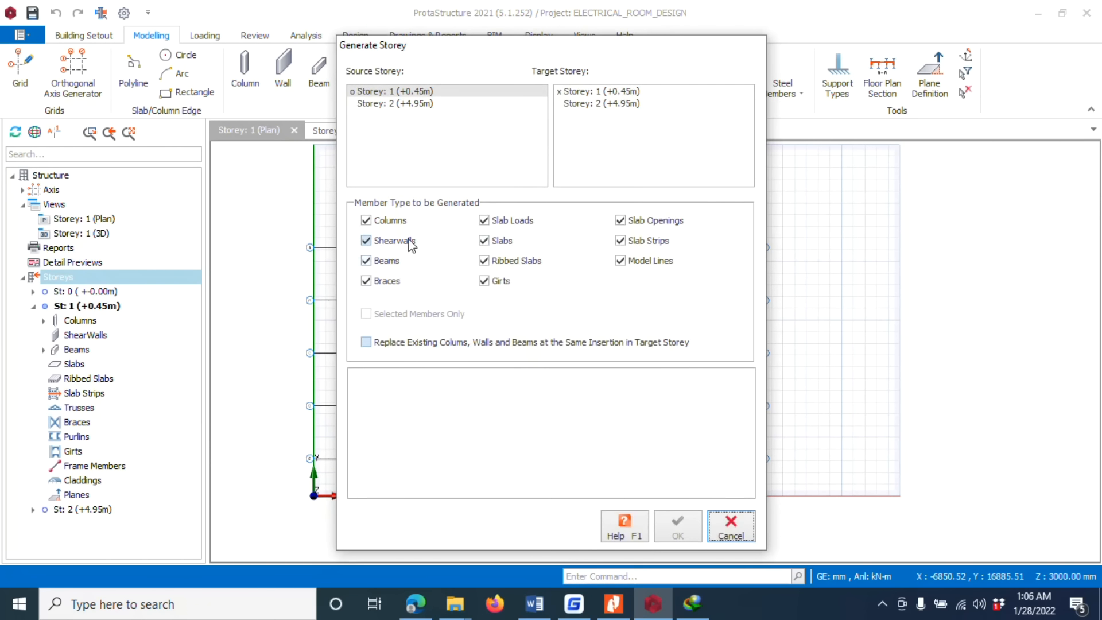
click(610, 109)
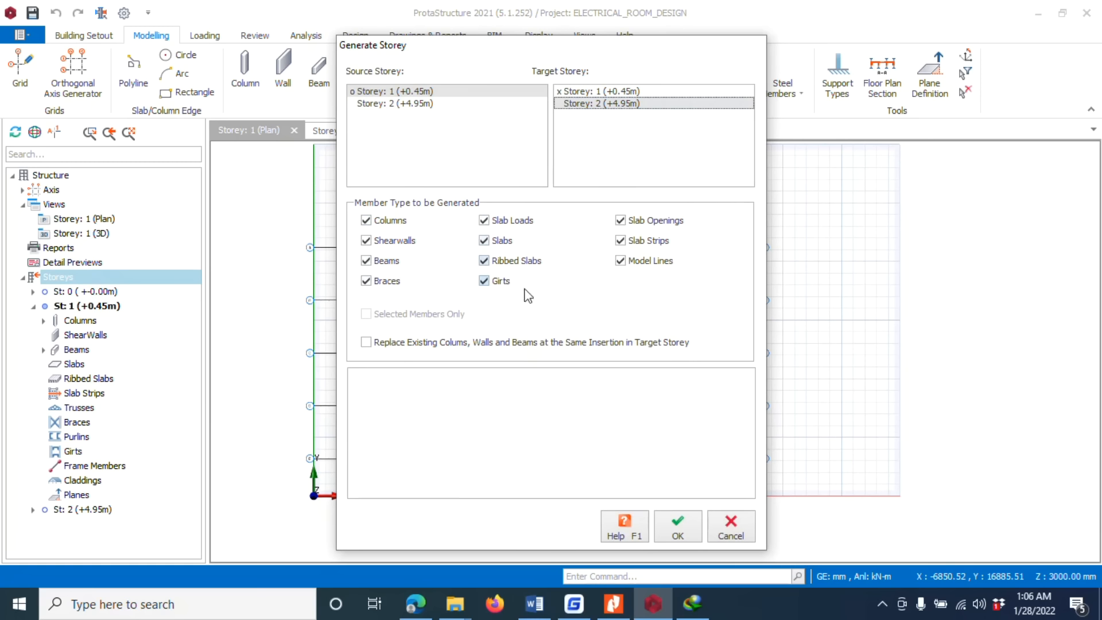
click(678, 528)
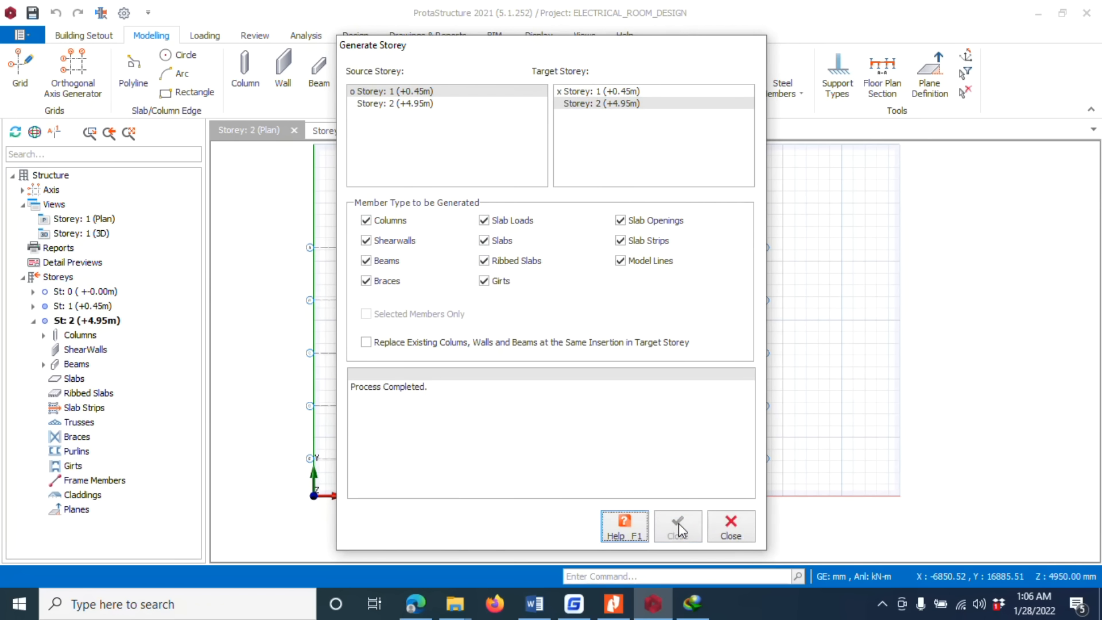
click(724, 530)
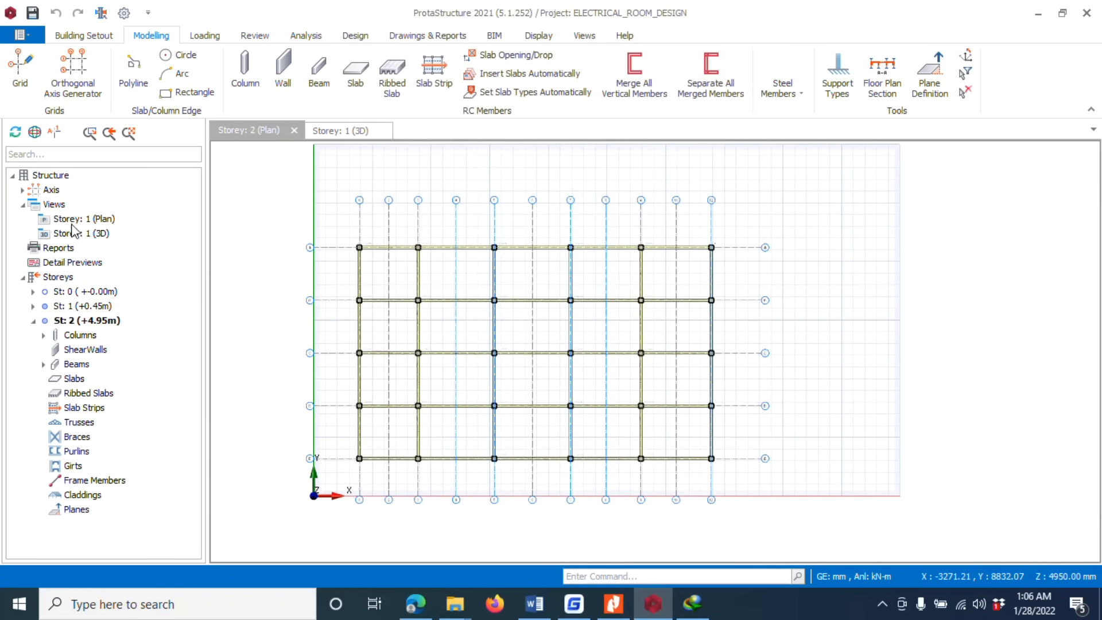
Step: Examine the two-storey frame of columns and beams in the 3D view
double_click(80, 233)
middle_drag(302, 322, 520, 345)
scroll(413, 317, up, 5)
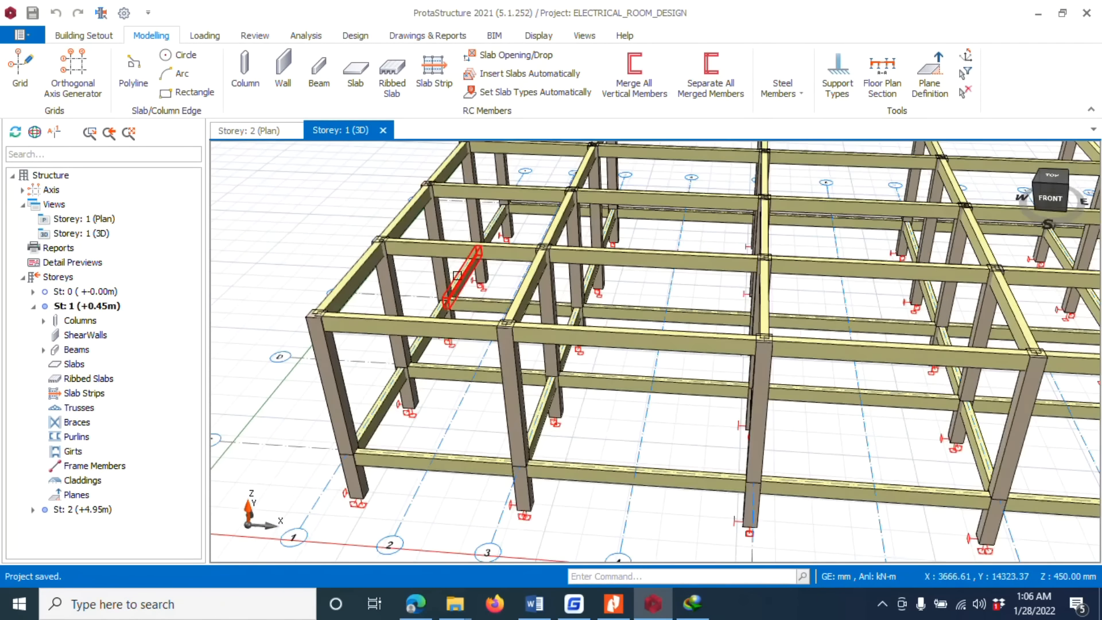
scroll(436, 295, down, 1)
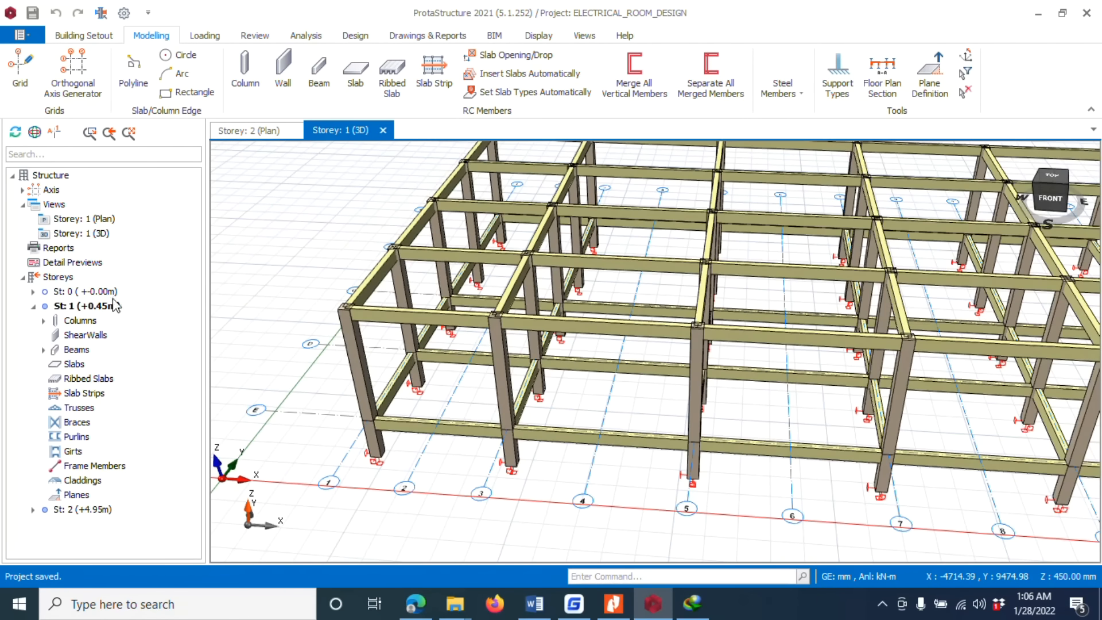
Step: Make storey 2 the current storey and open its plan view
double_click(84, 509)
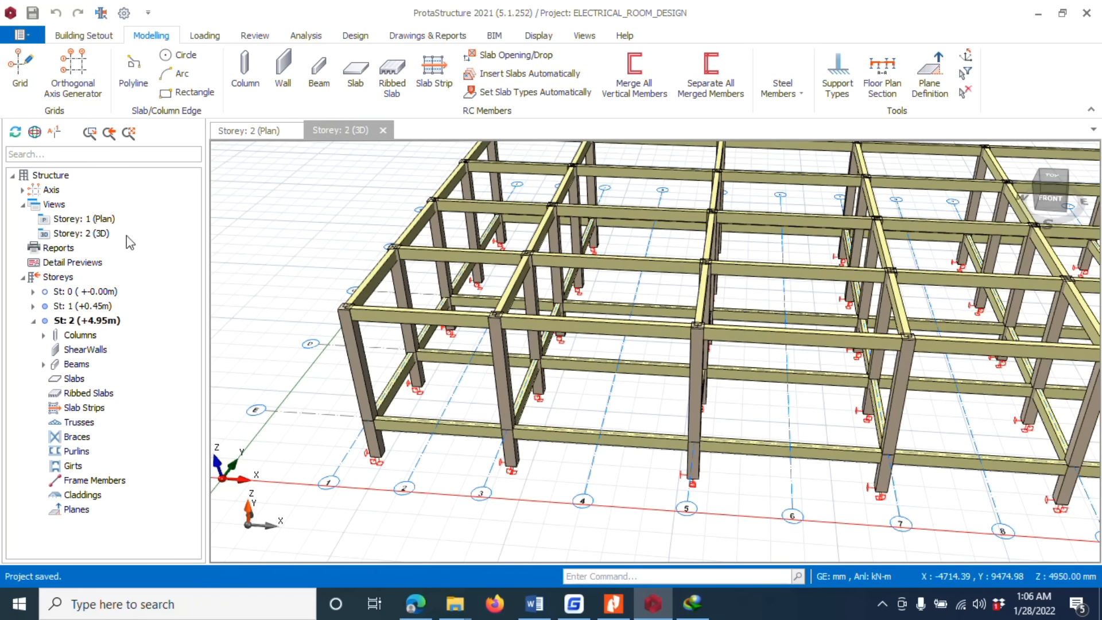
click(95, 219)
double_click(96, 220)
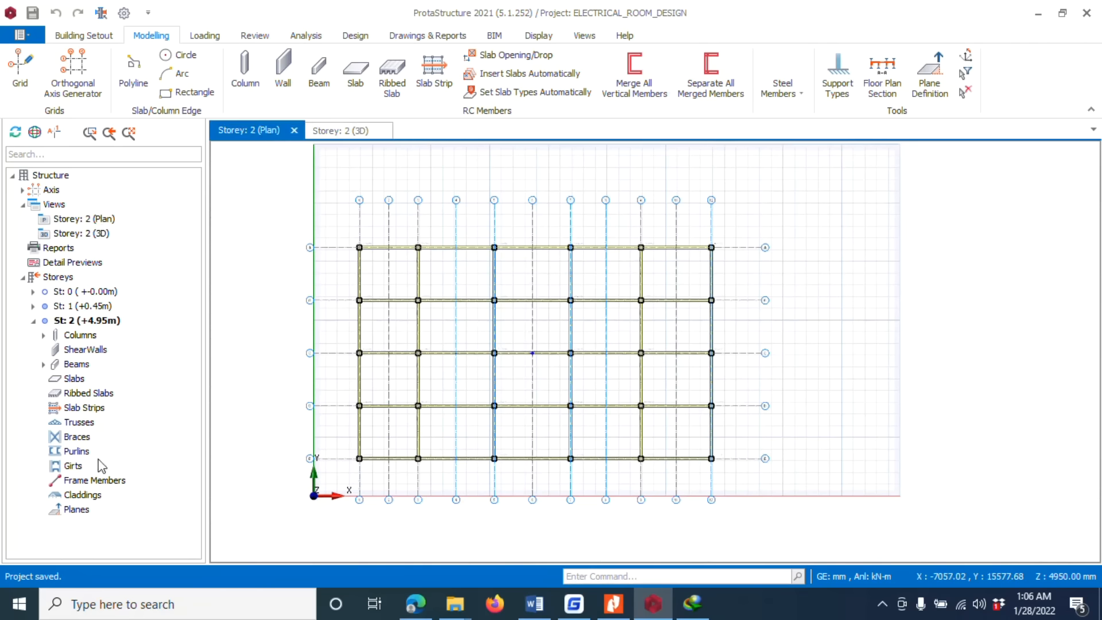
click(89, 324)
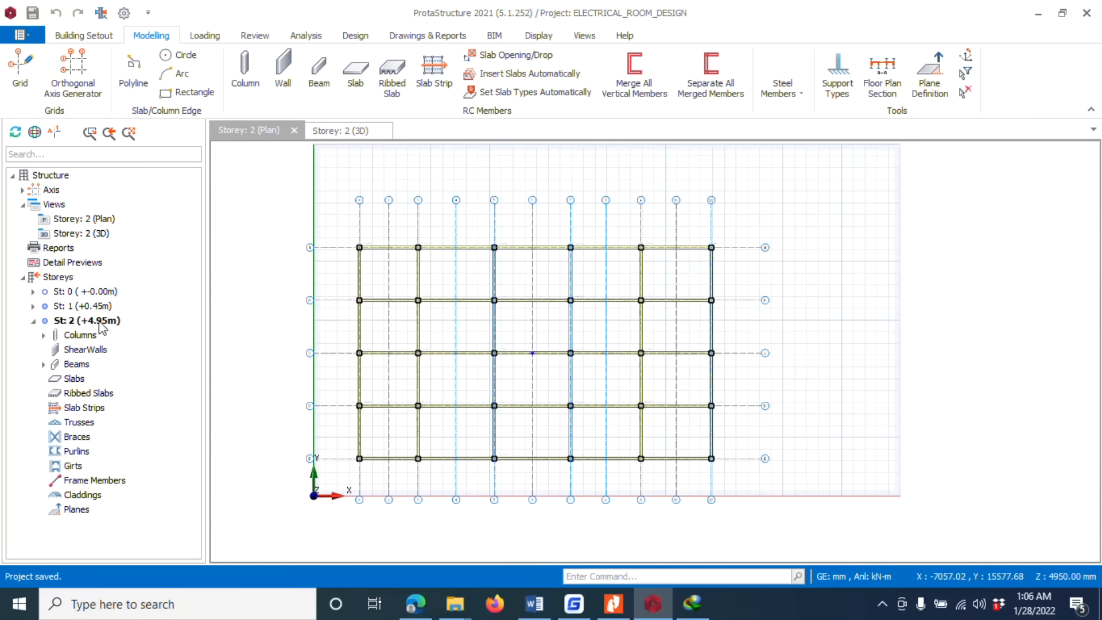
Step: Inspect the generated beams in the storey 2 plan, and select axis A to show its available commands
scroll(369, 302, up, 3)
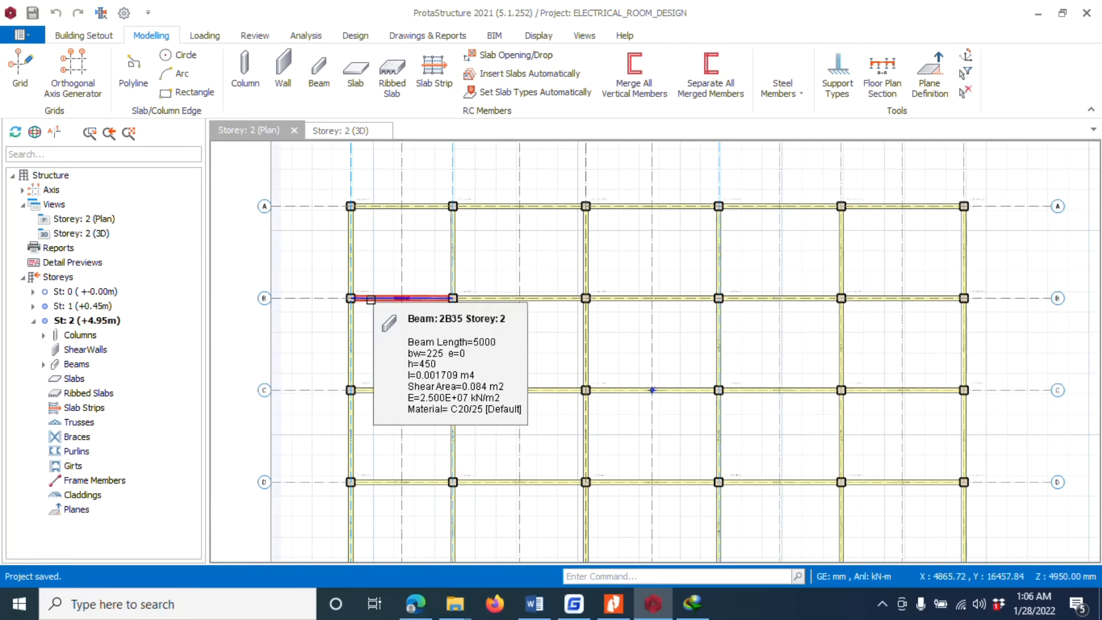
scroll(406, 258, down, 2)
scroll(374, 228, up, 5)
scroll(402, 239, down, 5)
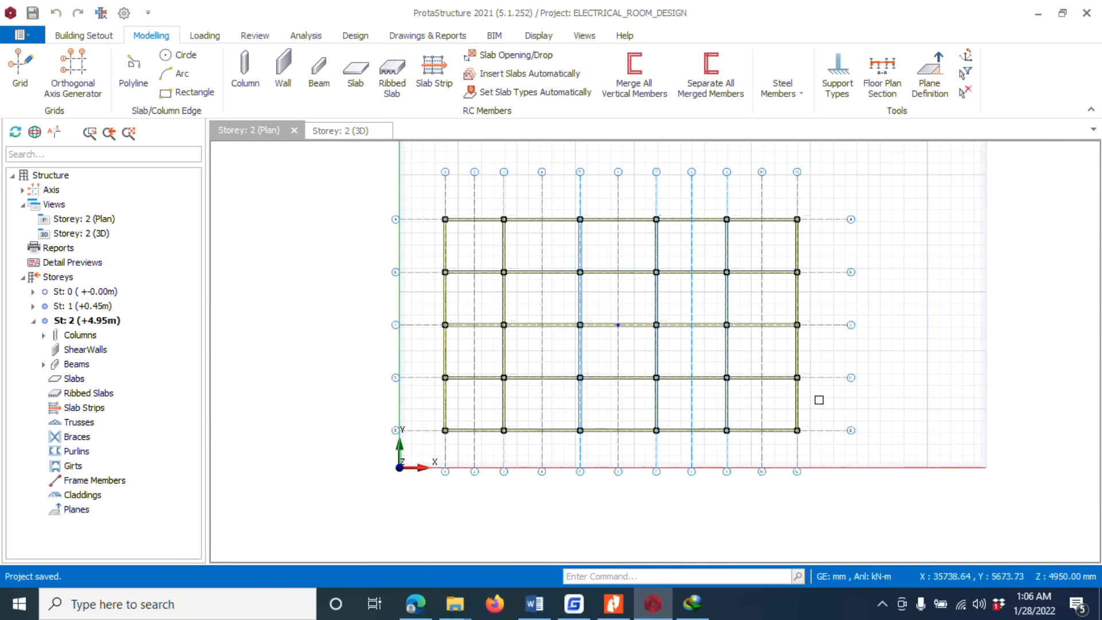
scroll(448, 207, up, 4)
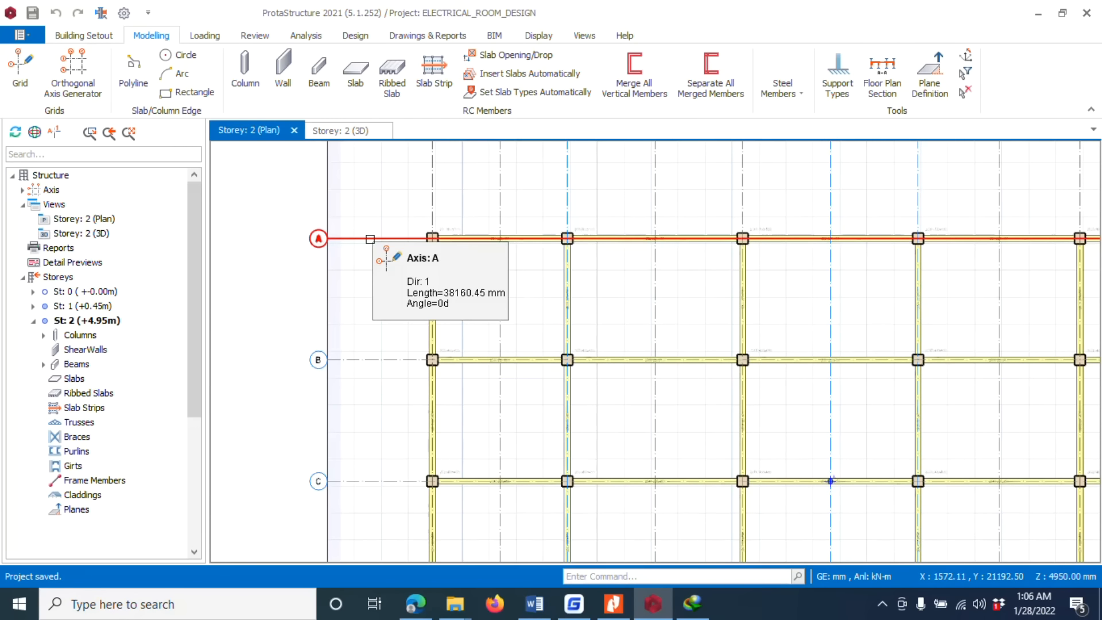
click(373, 237)
right_click(373, 240)
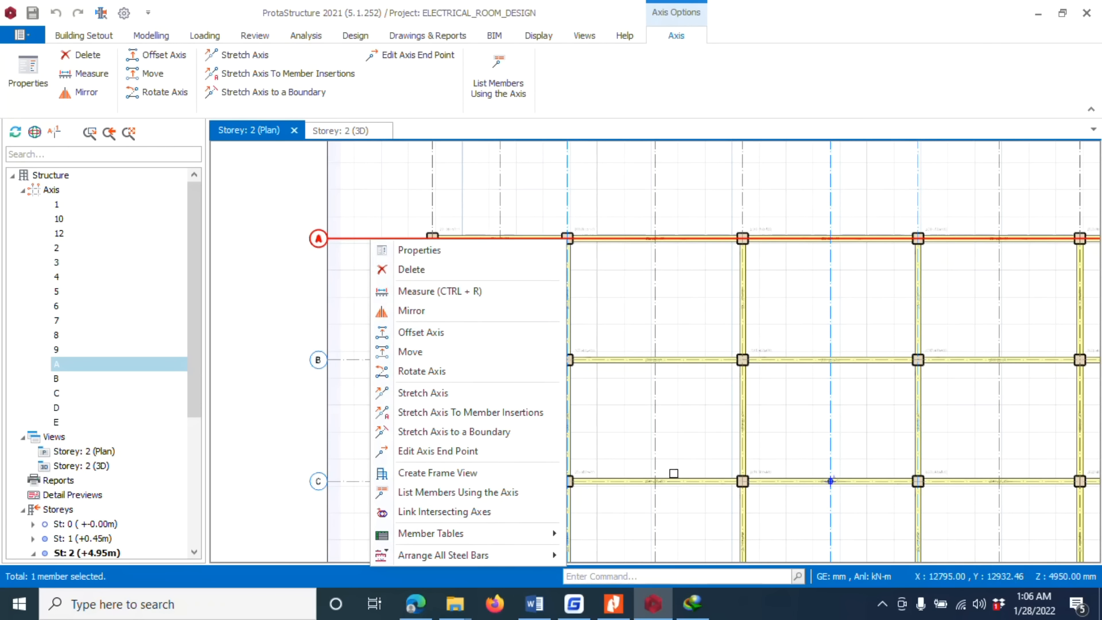
click(882, 604)
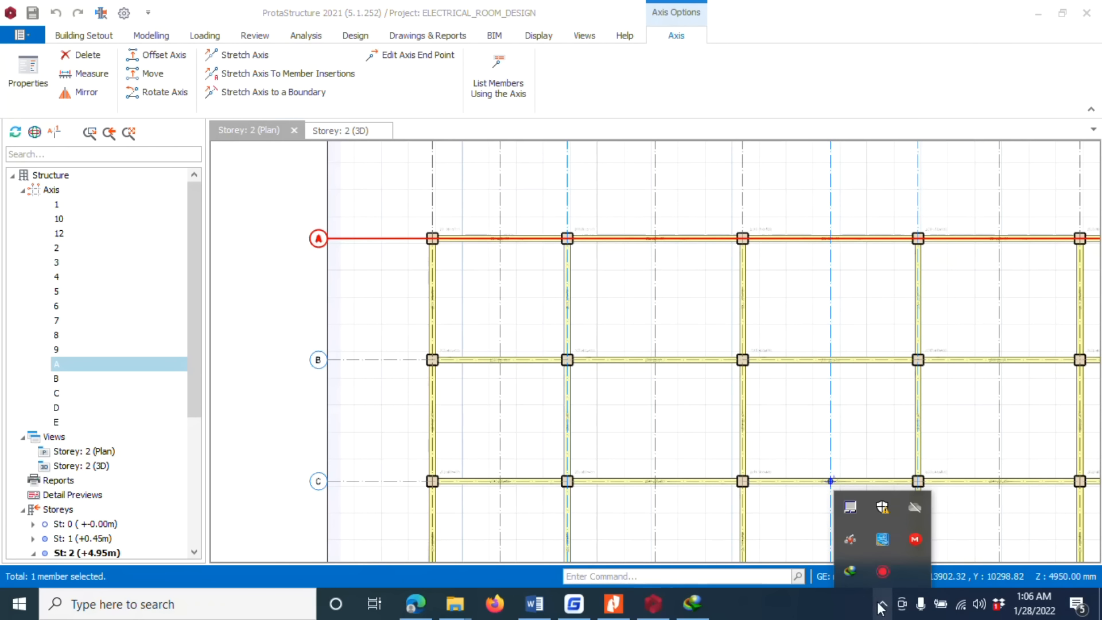
click(869, 565)
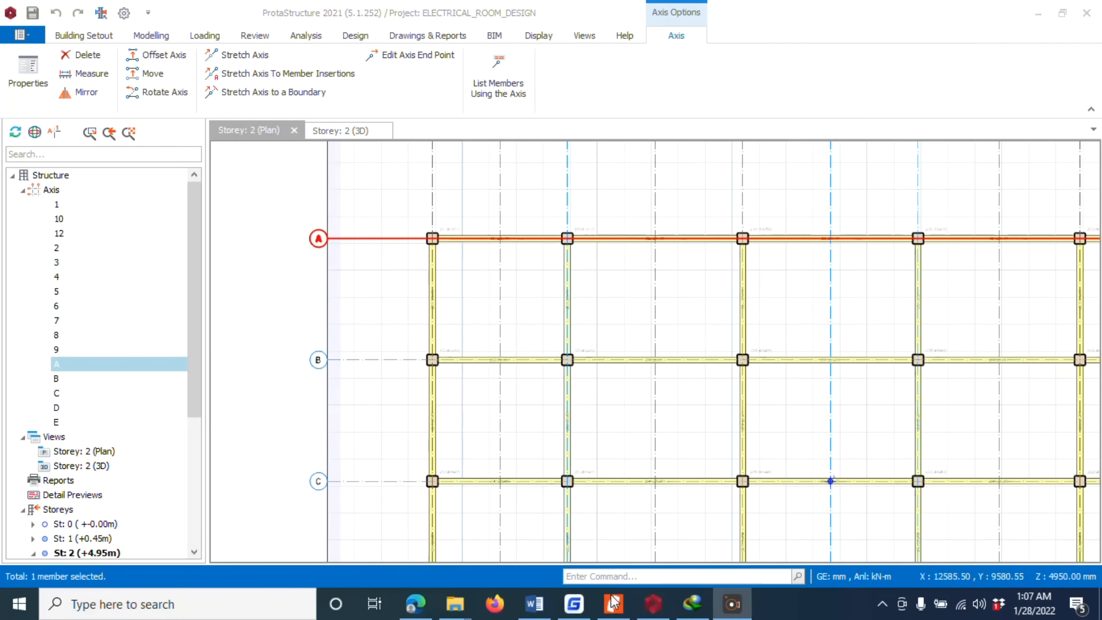
Step: Offset axis 1 by 525 mm outward, away from the building, in the storey 2 plan
scroll(383, 224, down, 3)
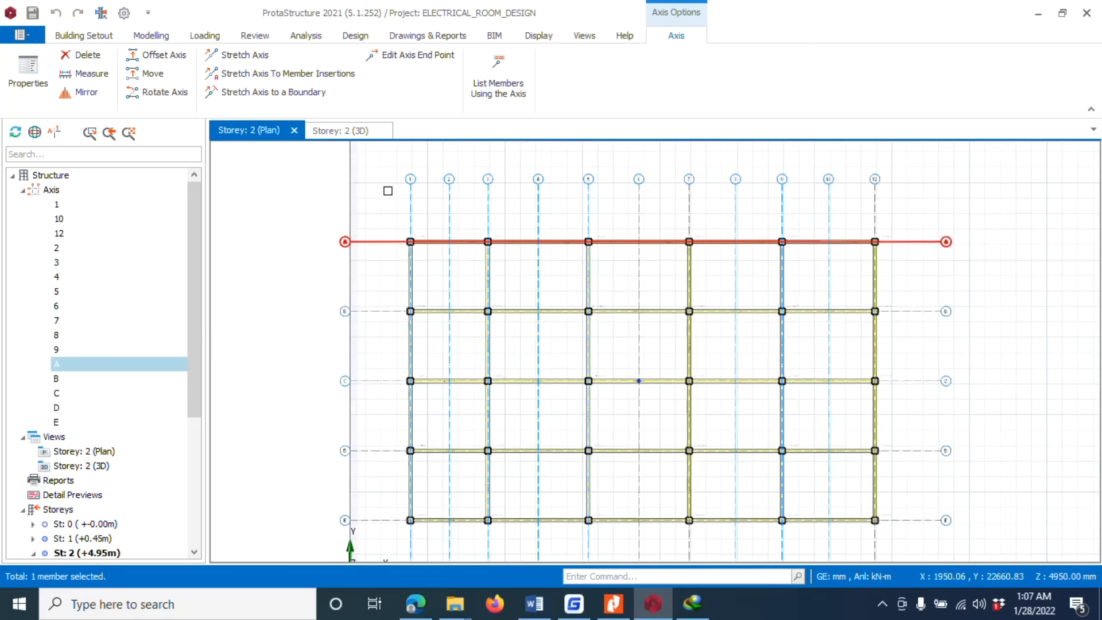
scroll(402, 222, up, 2)
click(414, 218)
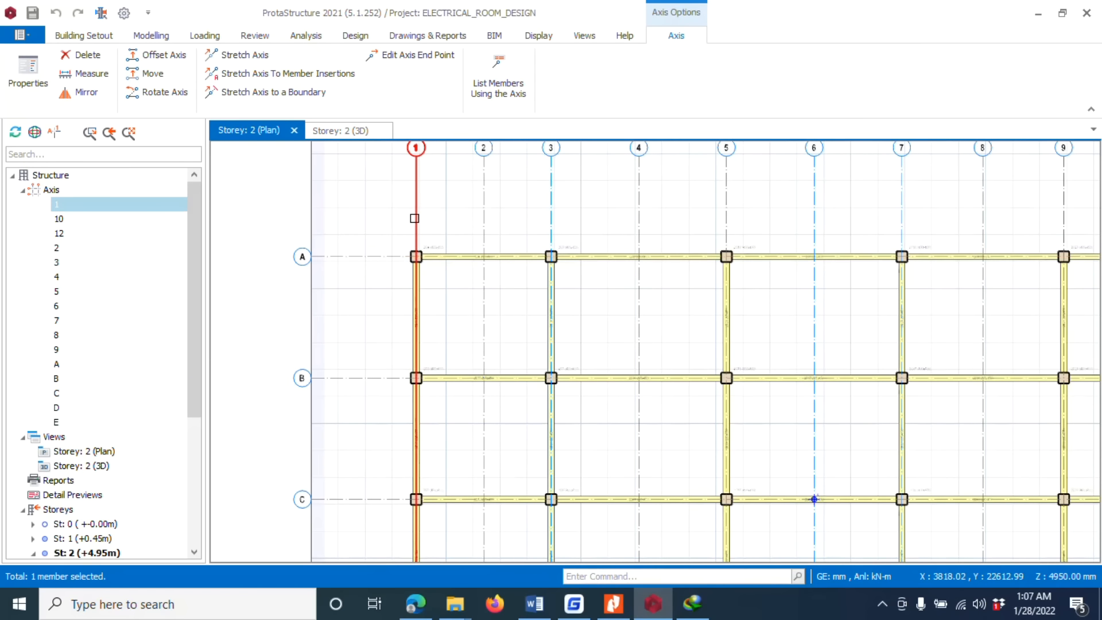
right_click(413, 223)
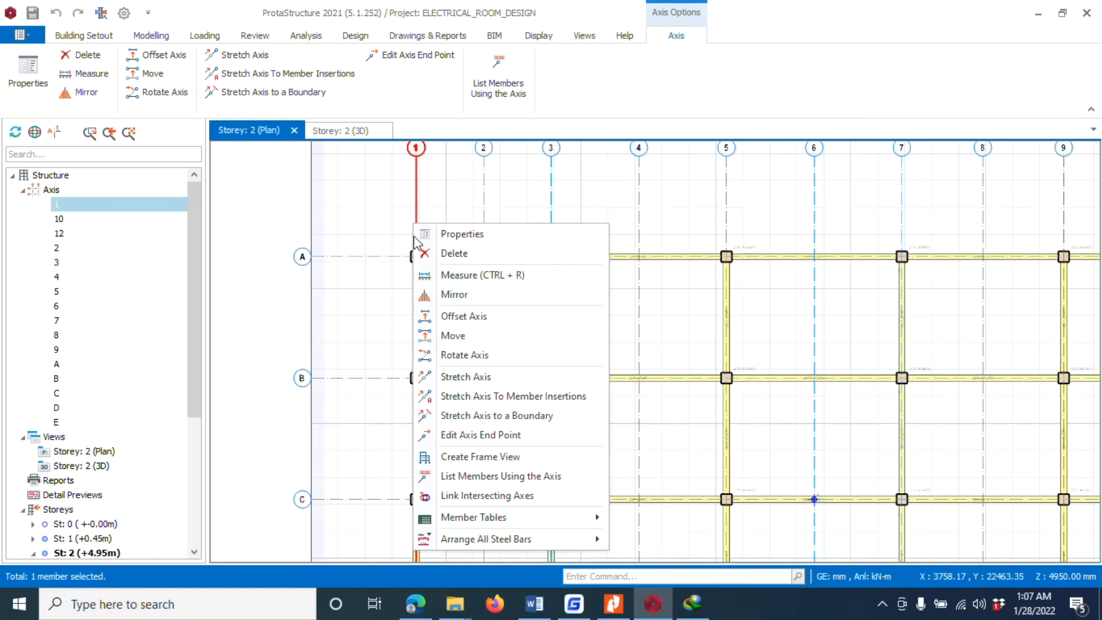
click(463, 318)
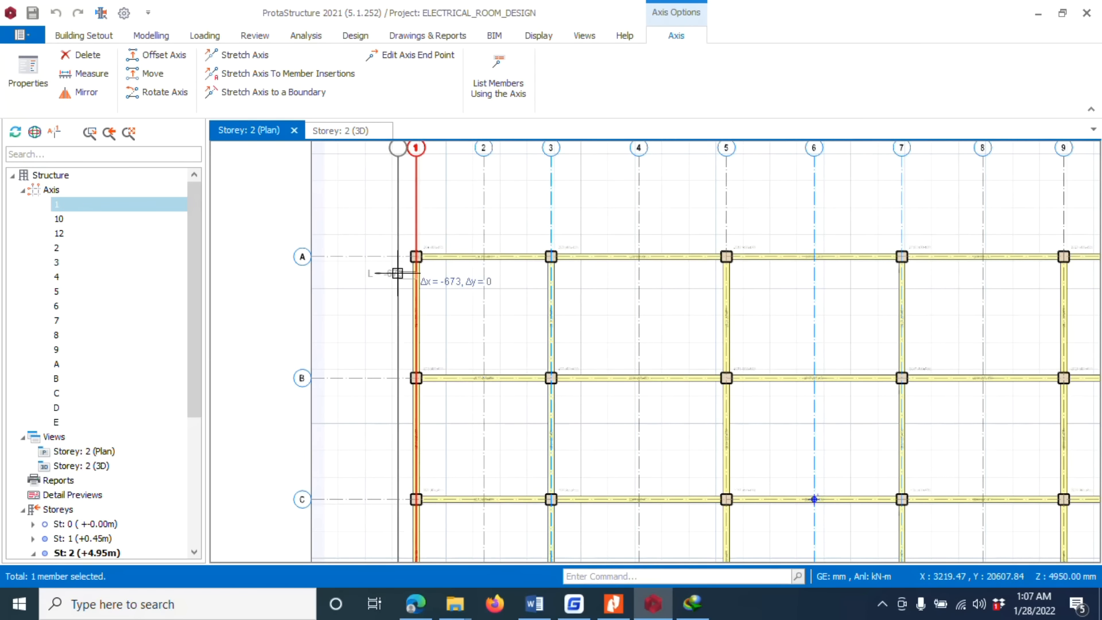
scroll(390, 277, up, 2)
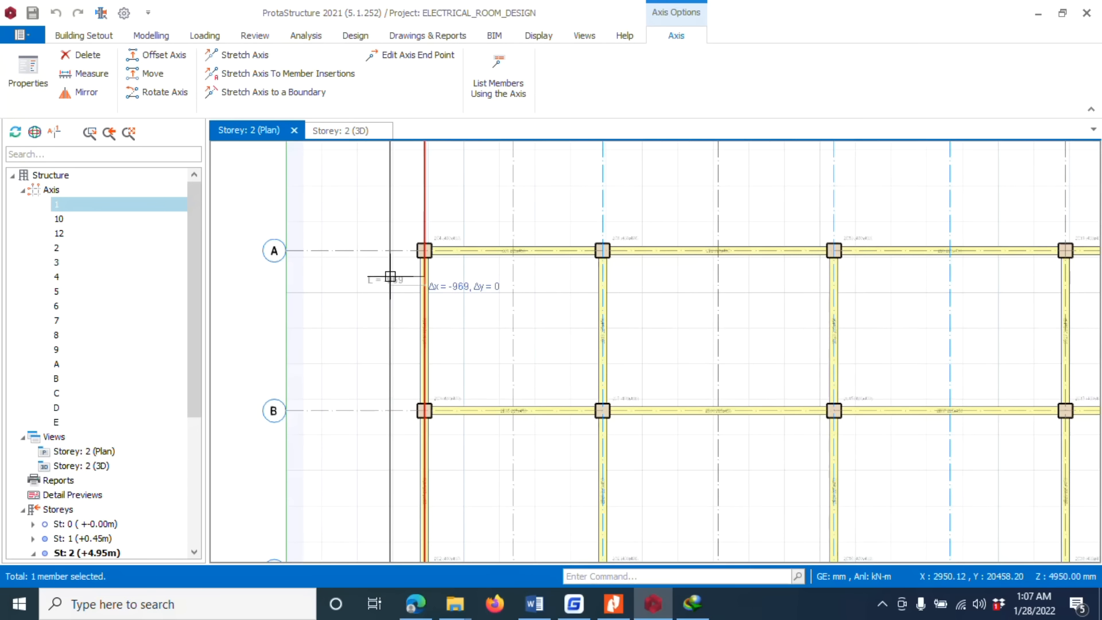
mouse_move(392, 277)
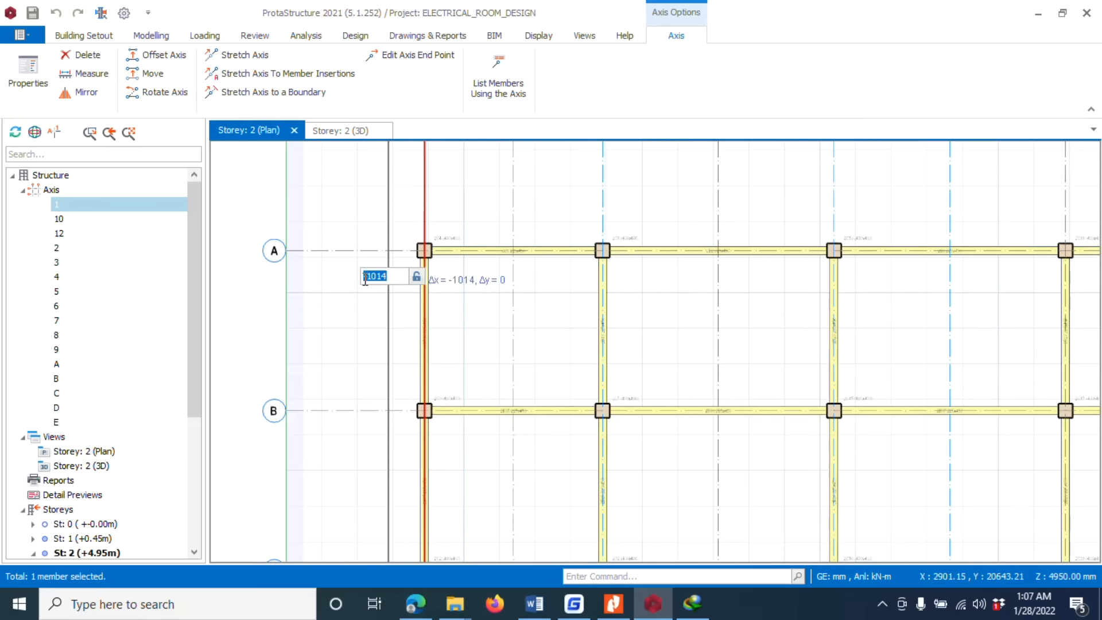
click(391, 278)
text(525)
key(Return)
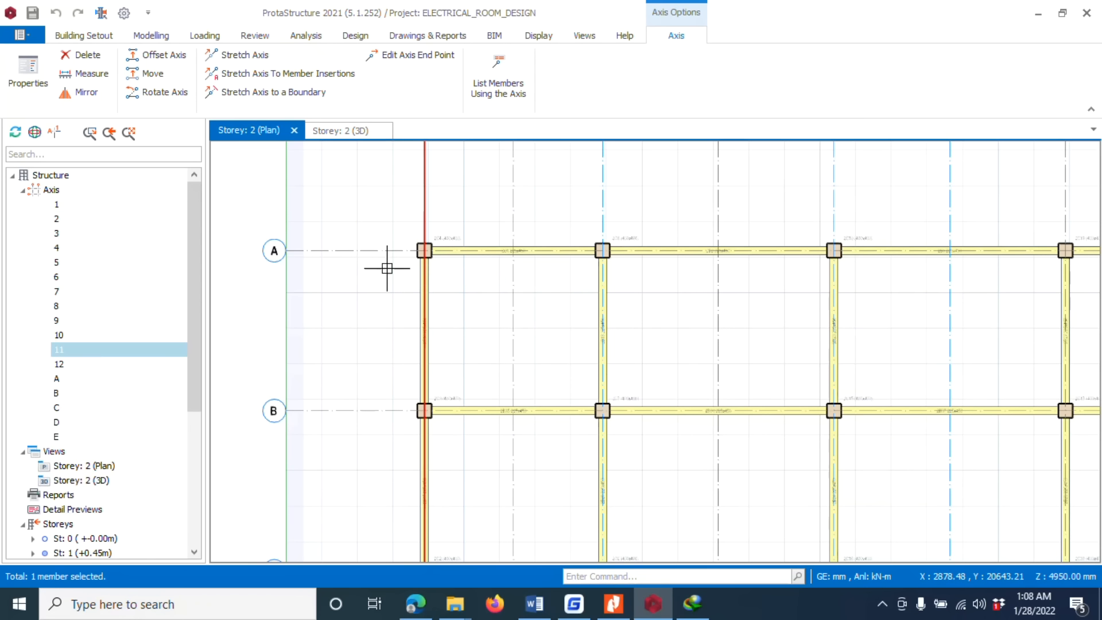
scroll(536, 236, down, 2)
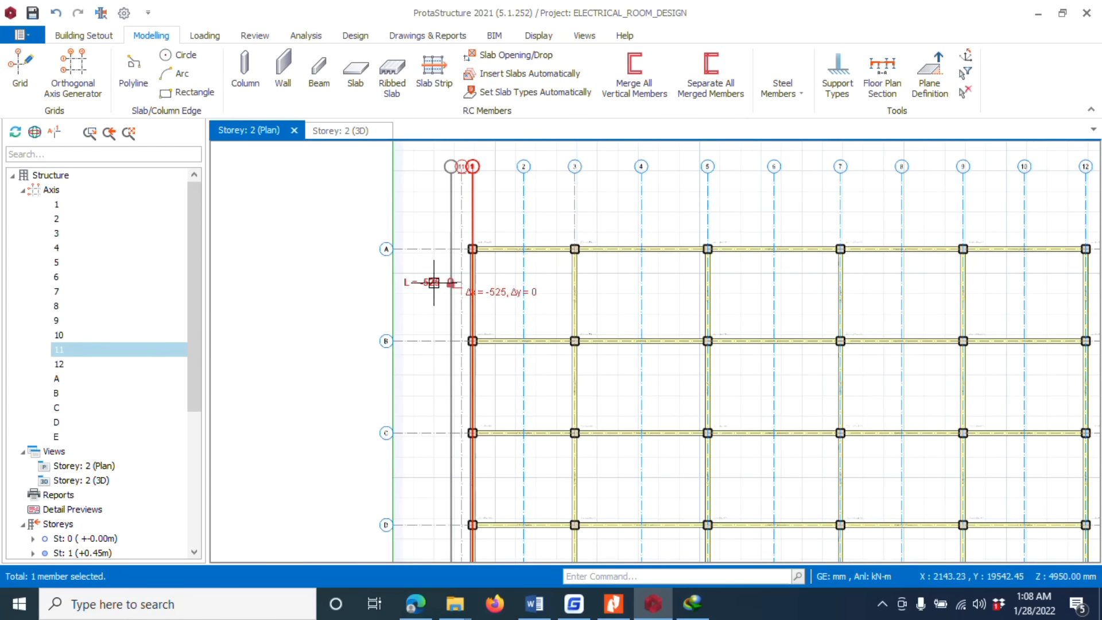
key(Escape)
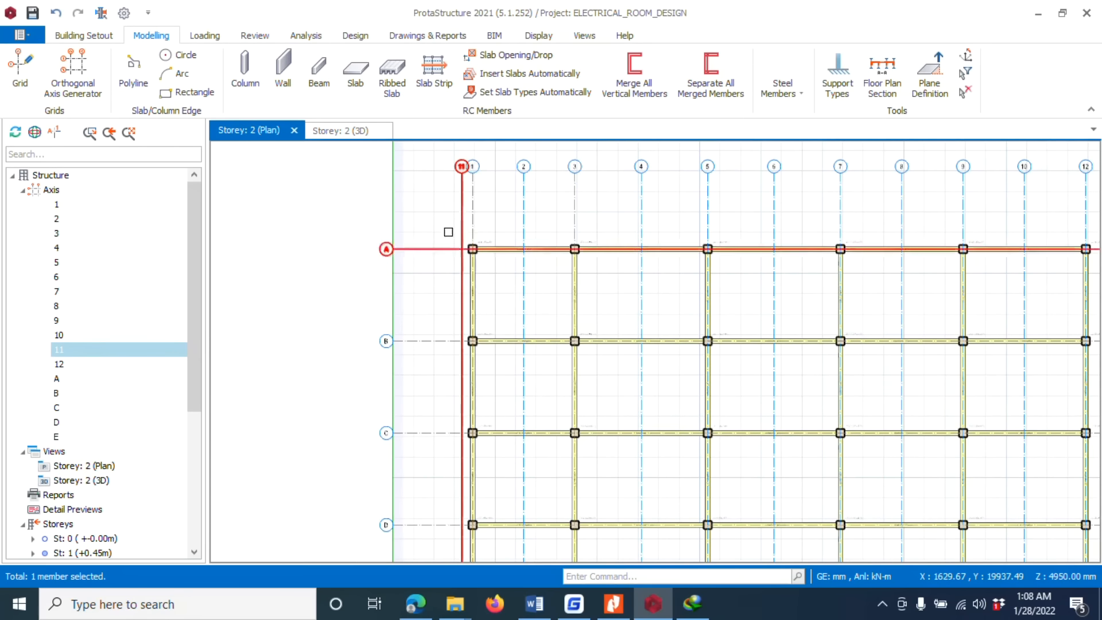
Step: Inspect the offset axis beside axis 1 and open its properties
middle_drag(417, 304, 384, 352)
scroll(411, 218, up, 5)
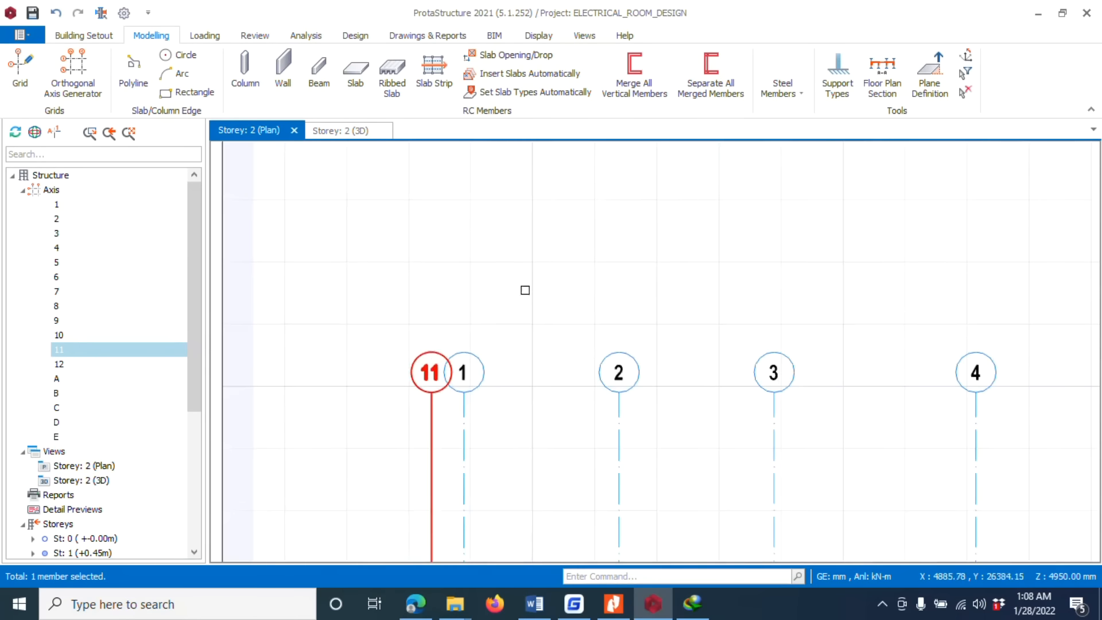
scroll(519, 320, down, 4)
scroll(487, 364, up, 2)
click(484, 358)
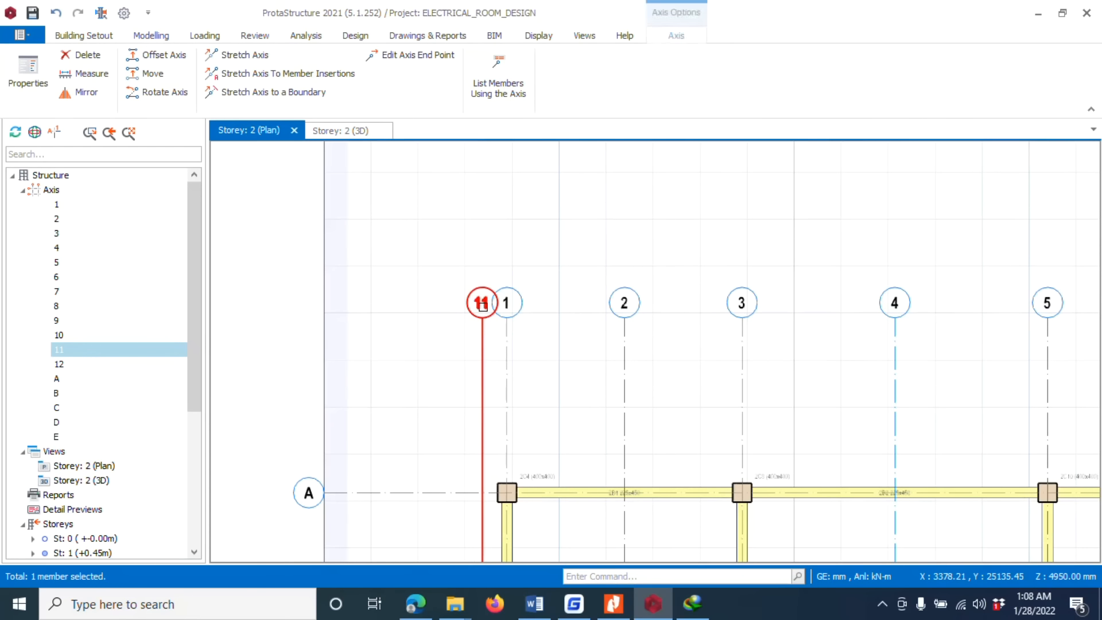
right_click(483, 333)
click(545, 11)
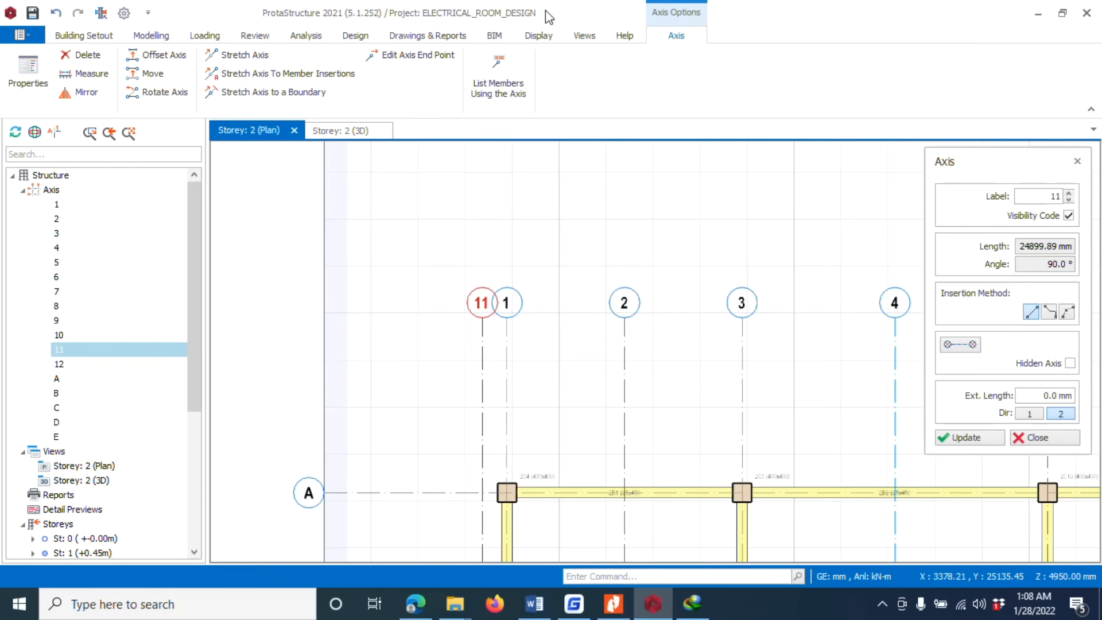
Step: Relabel the original axis 1, running through the edge columns, as 1'
click(506, 367)
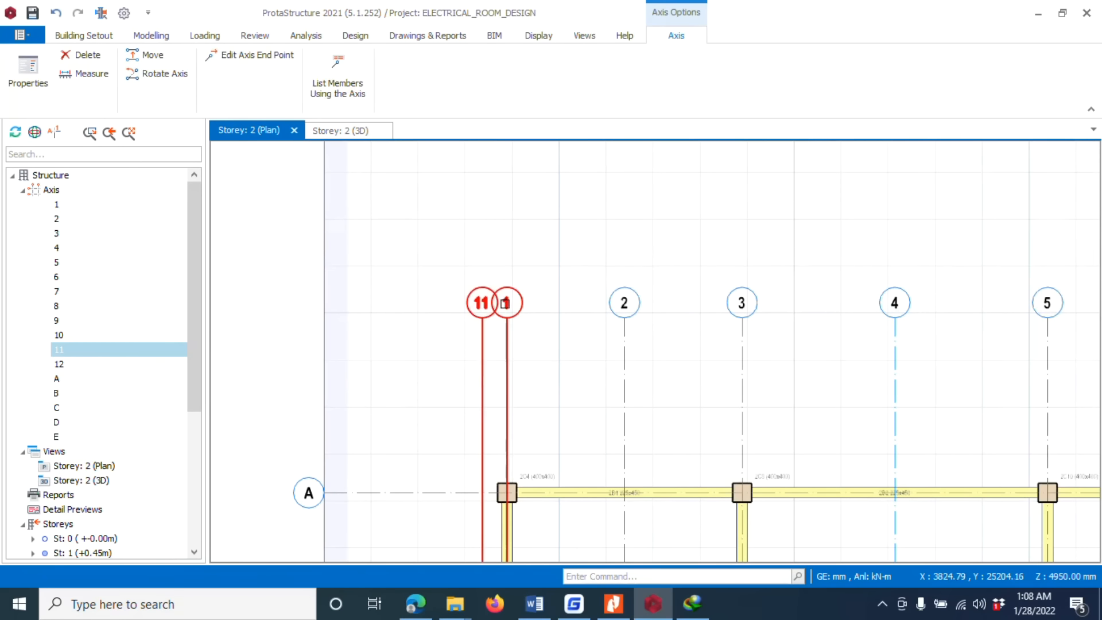
right_click(507, 333)
click(551, 12)
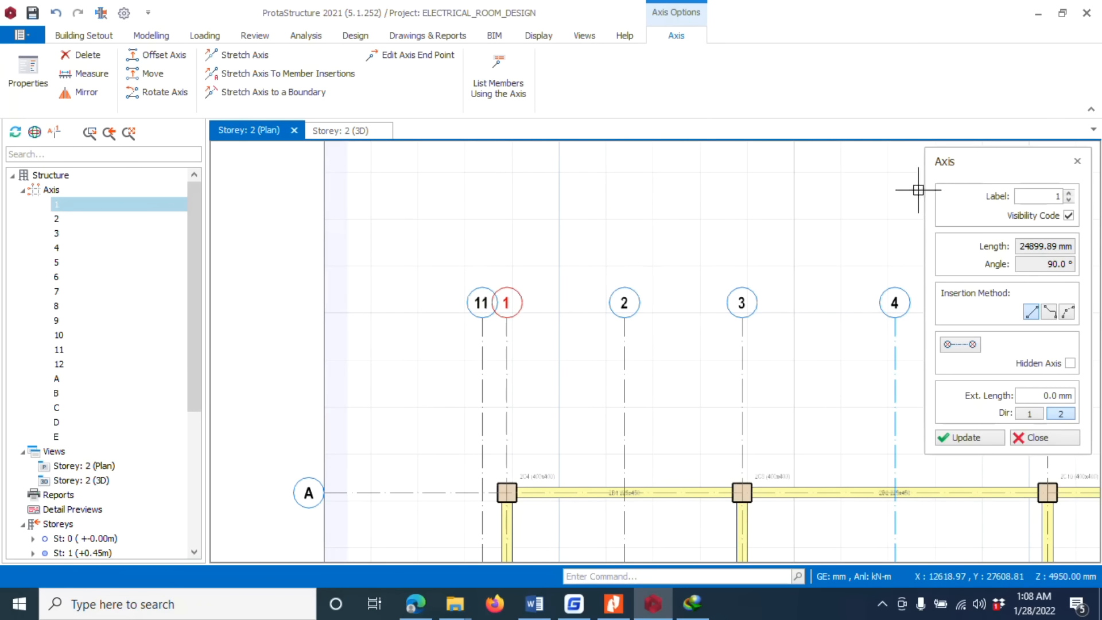
click(1060, 195)
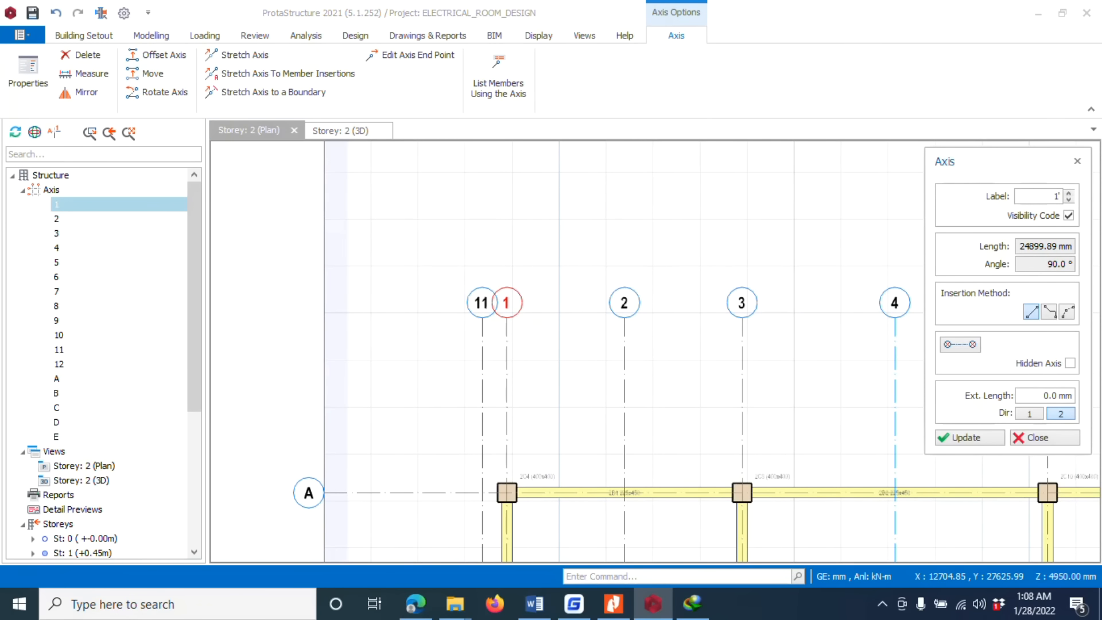
click(953, 437)
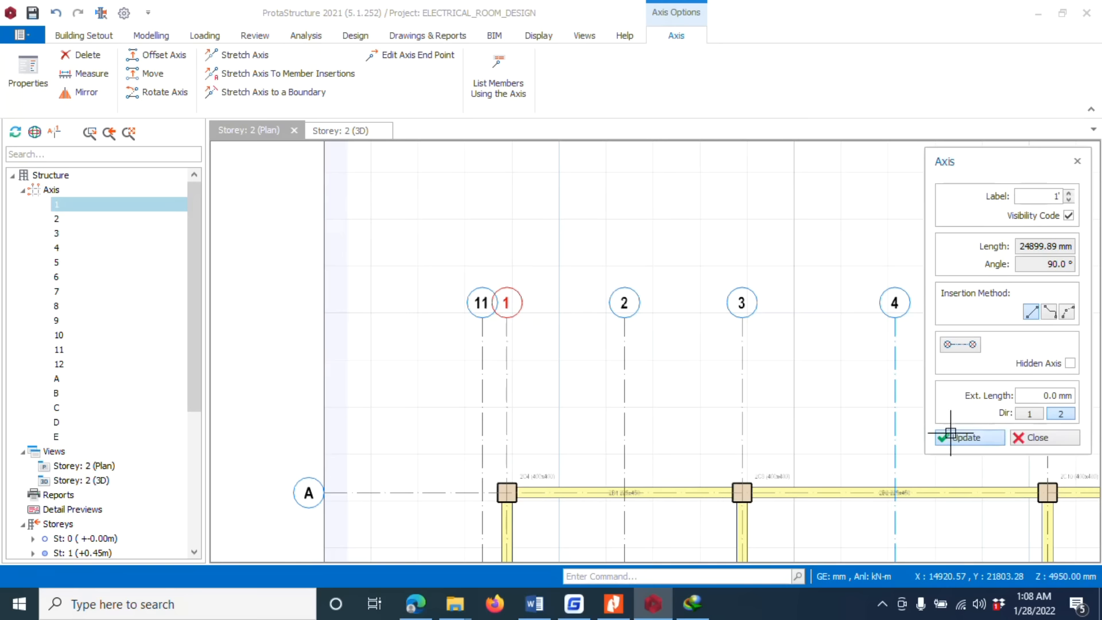
click(1031, 438)
Step: Relabel the offset axis 11 outside axis 1' as 1
click(480, 296)
right_click(479, 296)
click(533, 10)
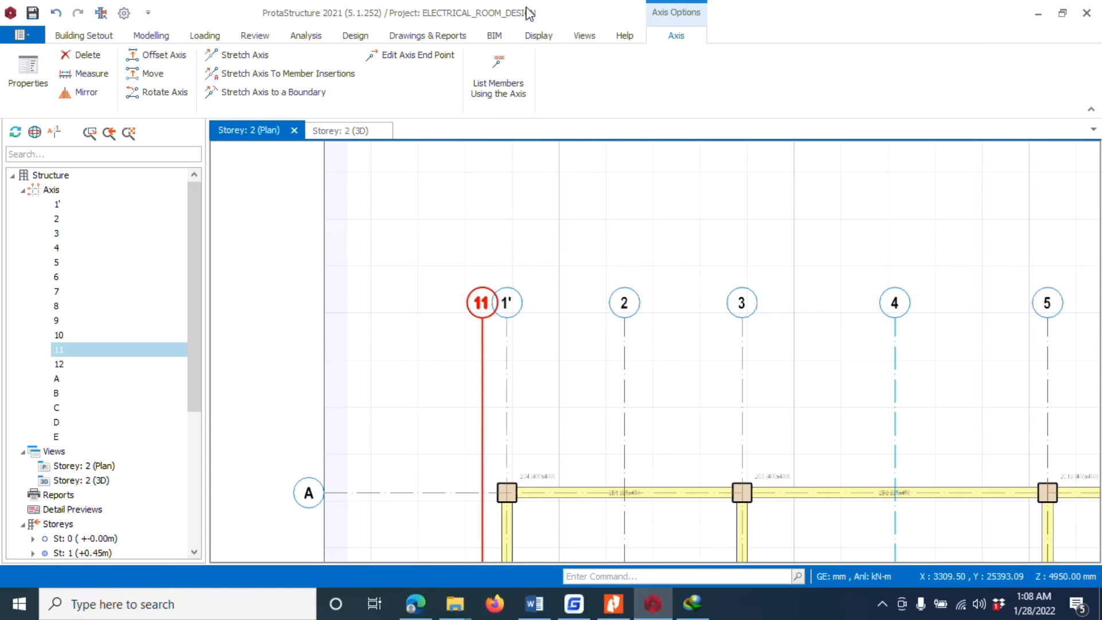
double_click(1060, 195)
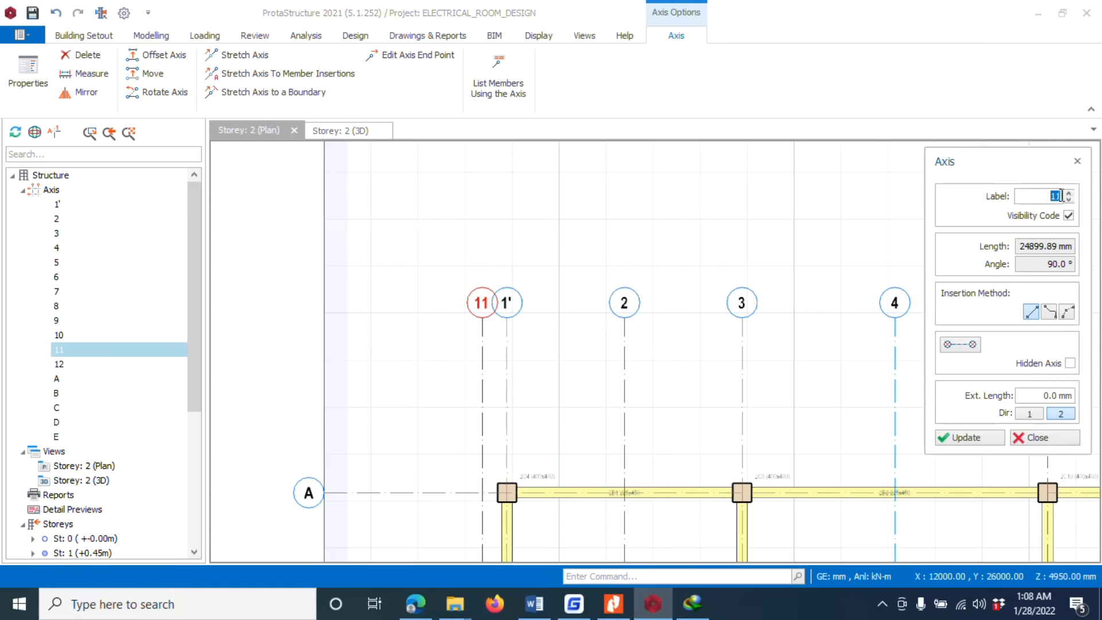
text(1)
click(975, 437)
click(1037, 437)
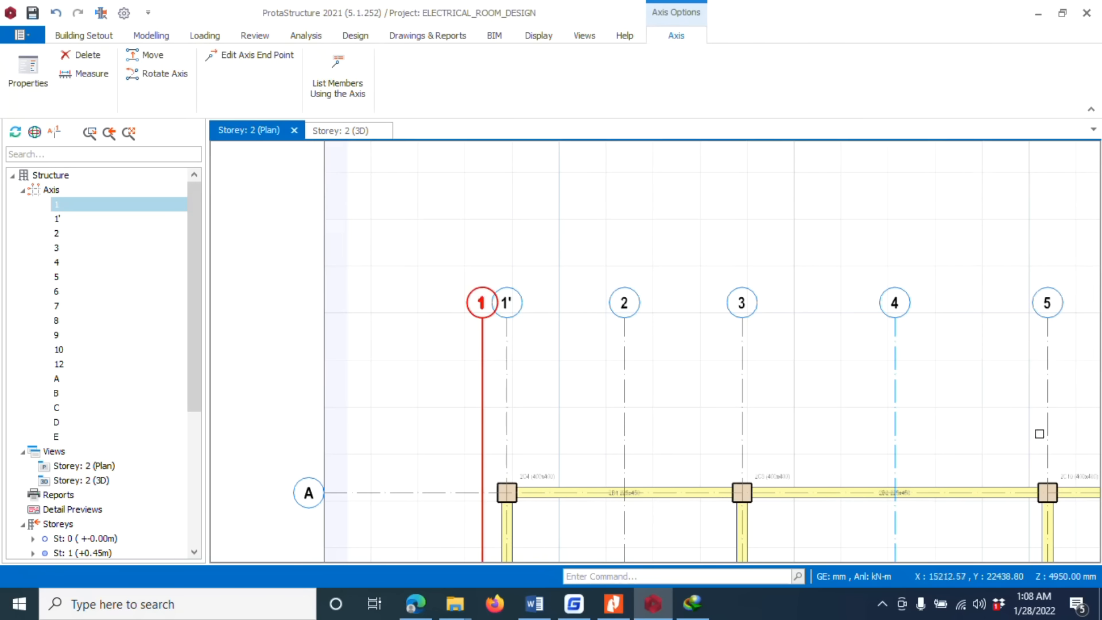
scroll(533, 207, down, 1)
key(Escape)
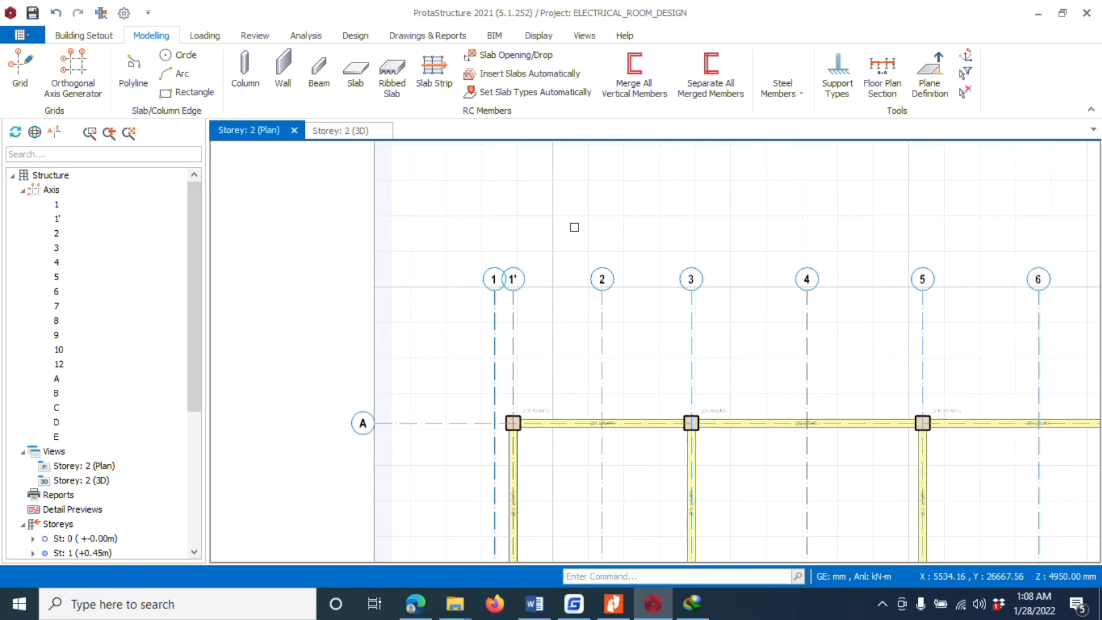
Step: Offset axis 12 by 525 mm outward, away from the building
scroll(445, 224, down, 2)
scroll(396, 243, down, 2)
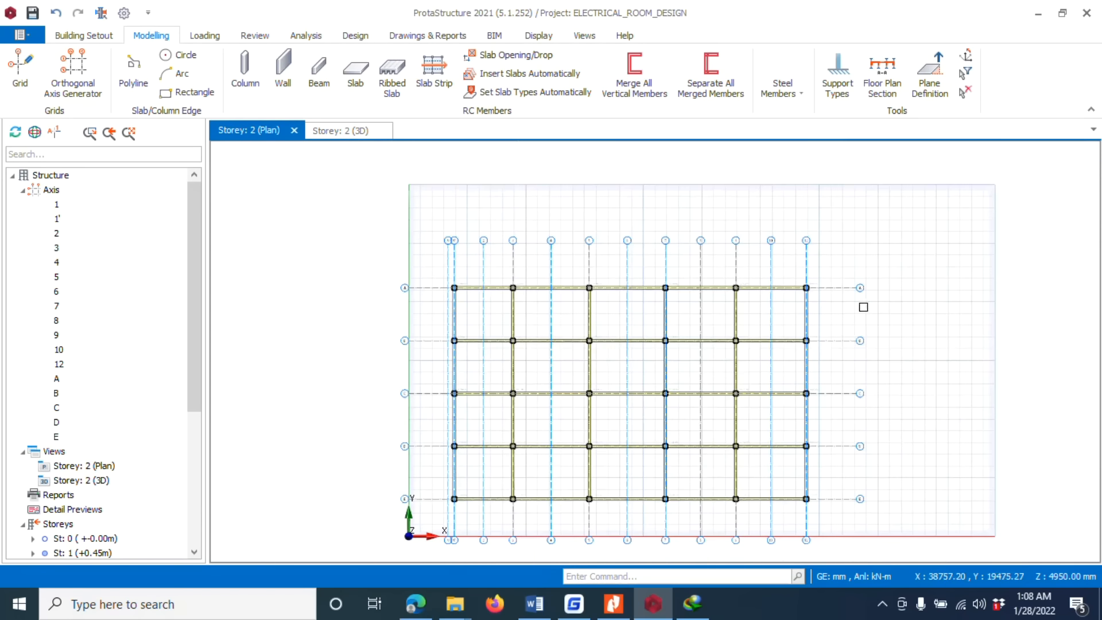
scroll(863, 307, up, 2)
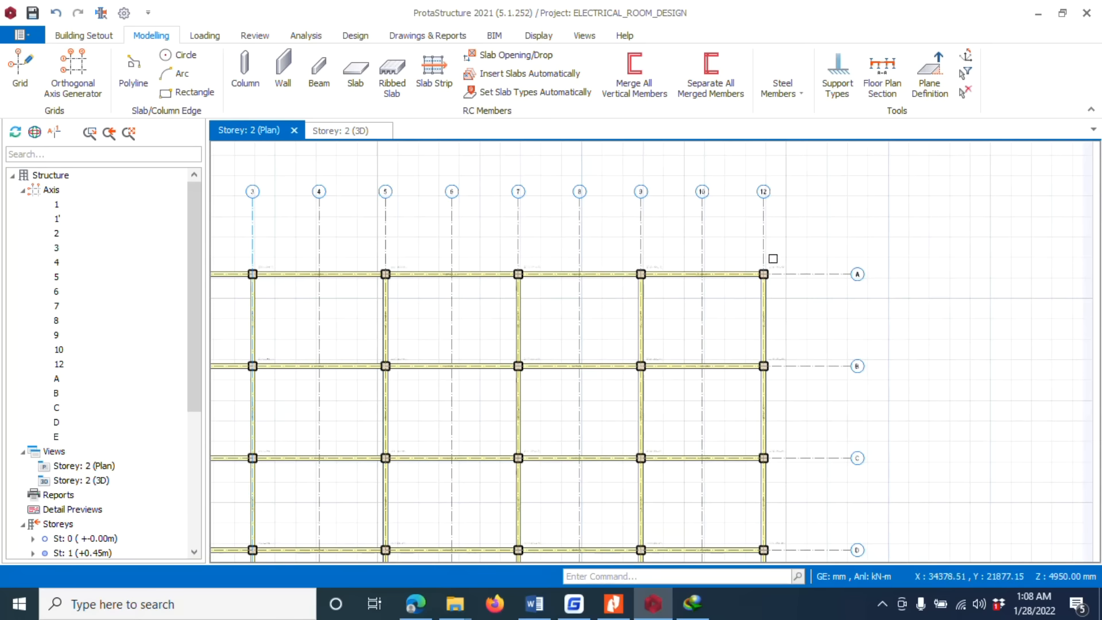
right_click(767, 221)
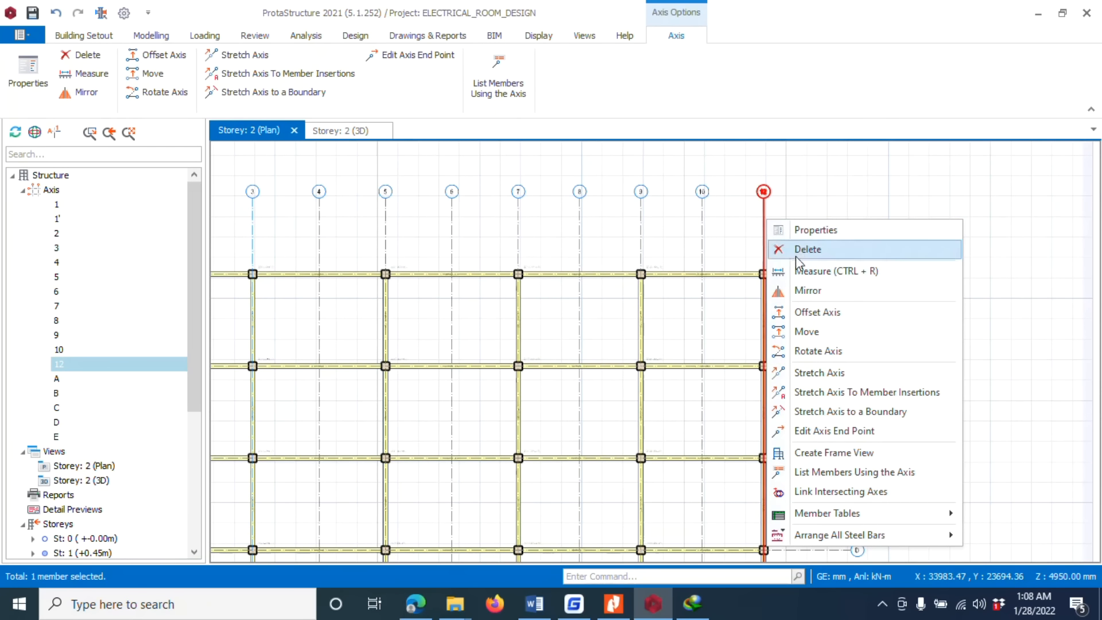
click(809, 311)
scroll(790, 246, up, 1)
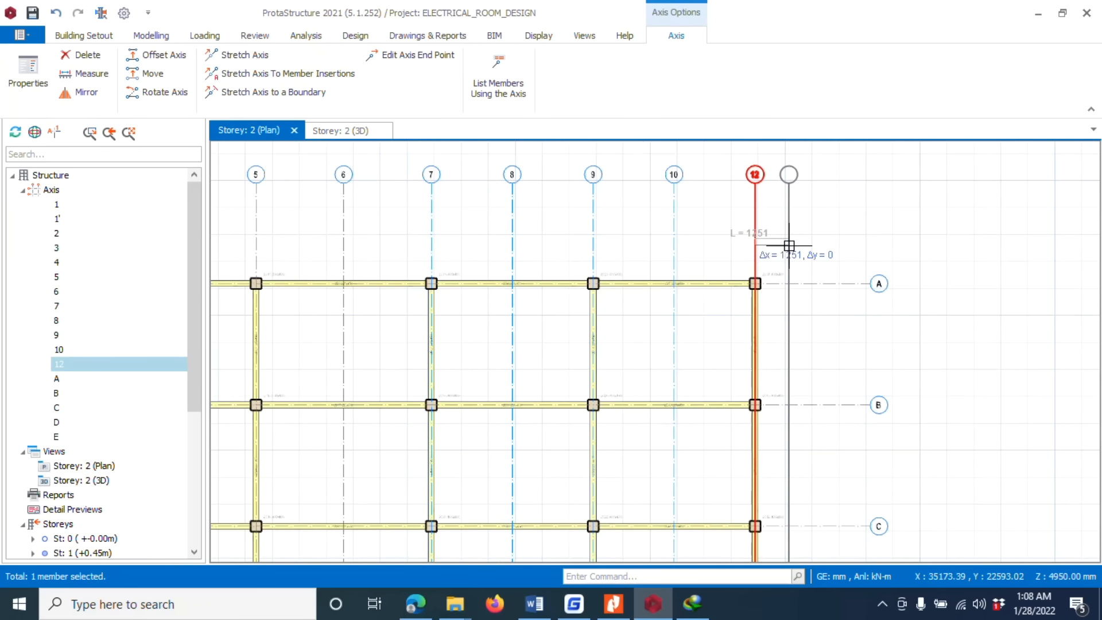
key(Tab)
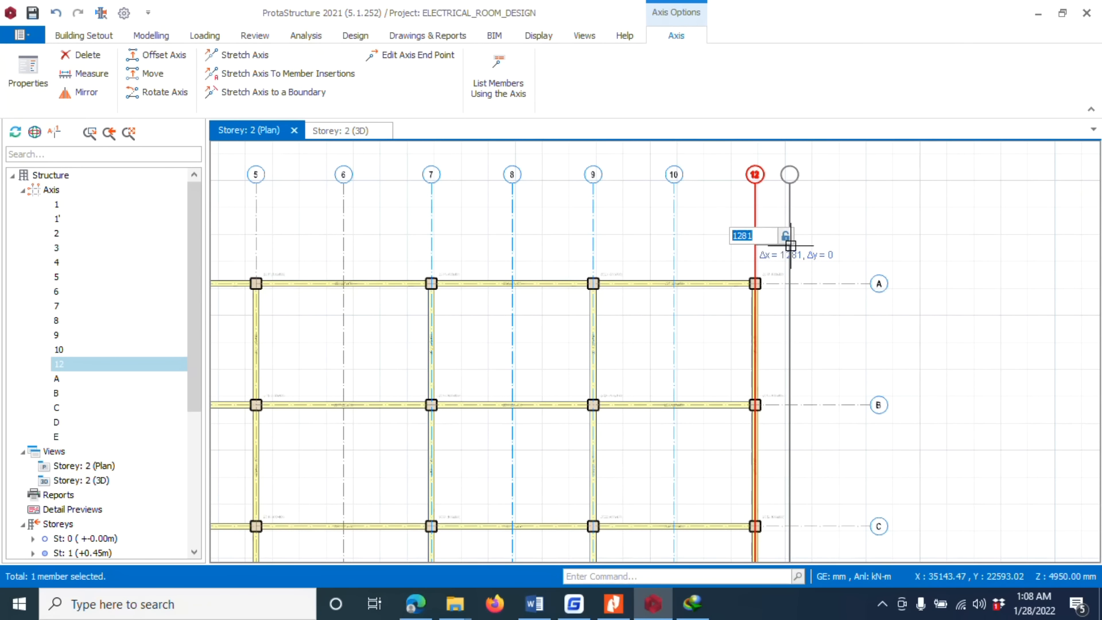
text(525)
key(Return)
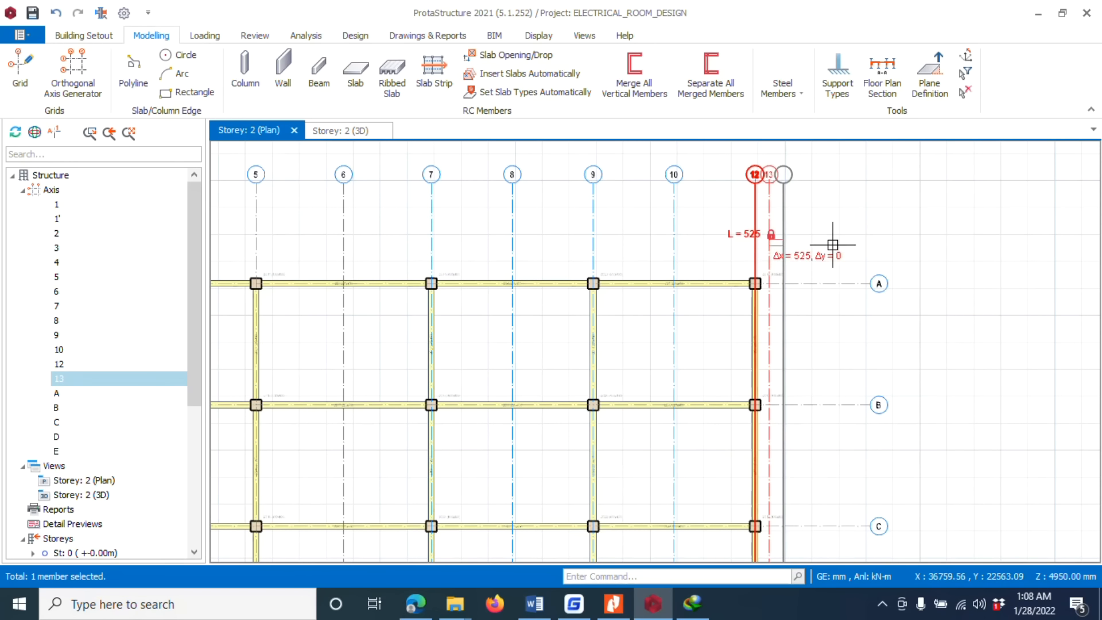
key(Escape)
Step: Relabel the offset axis outside axis 12 as 12'
scroll(777, 169, up, 3)
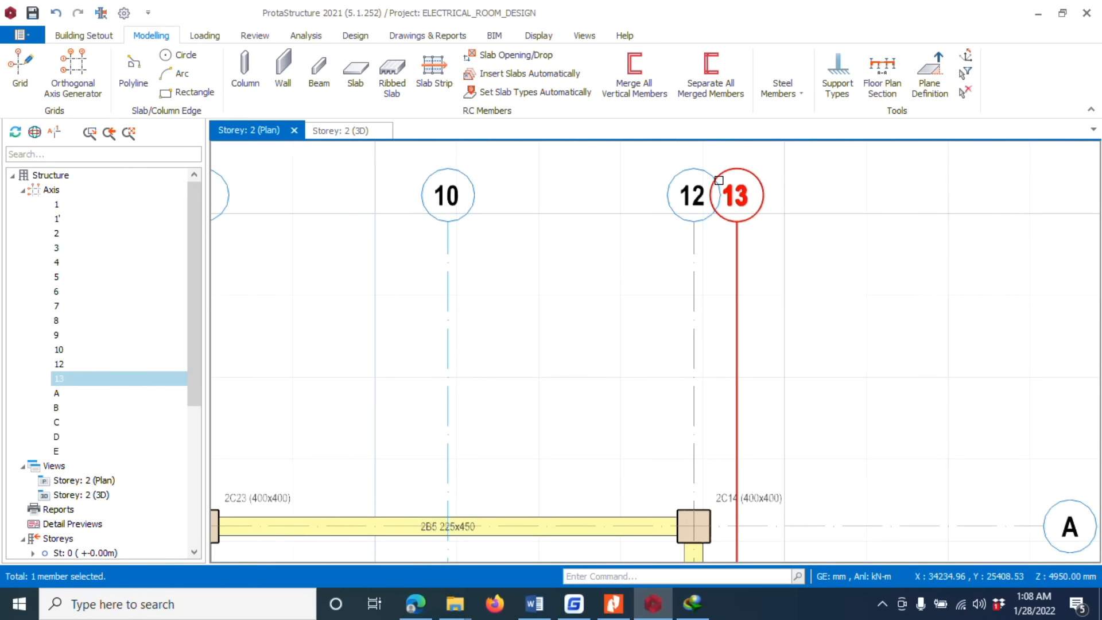
right_click(734, 182)
click(741, 185)
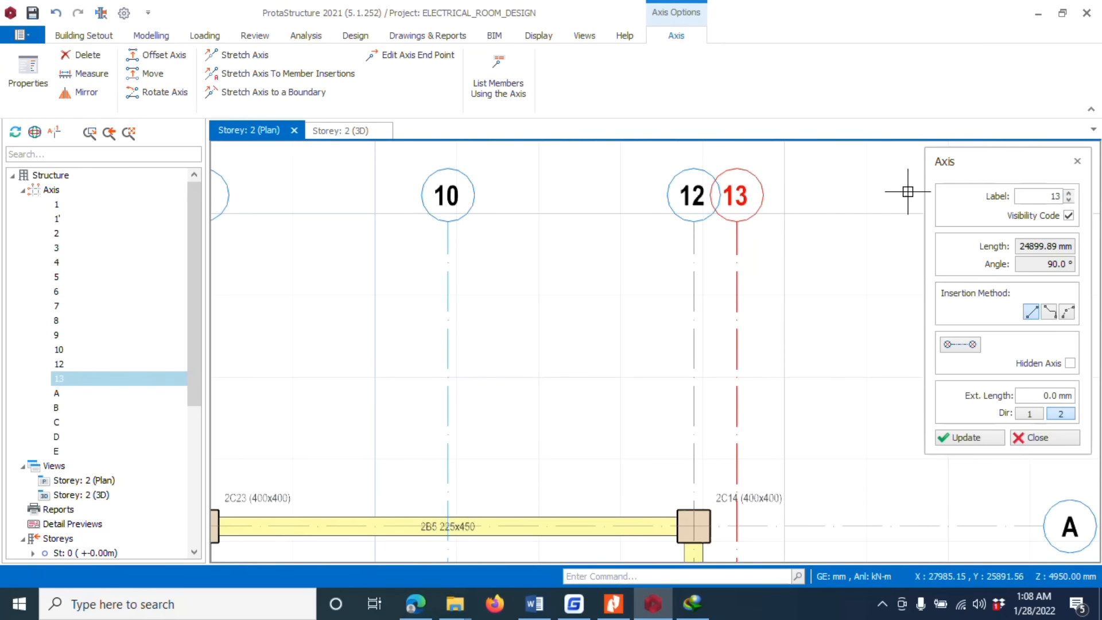
click(1047, 196)
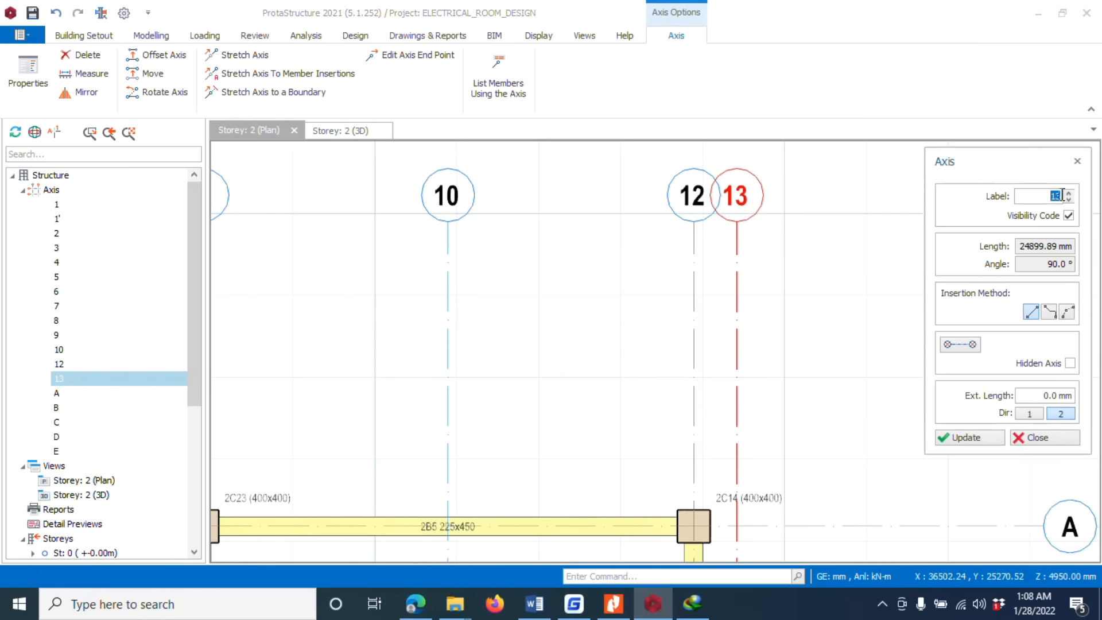
text(12)
click(966, 437)
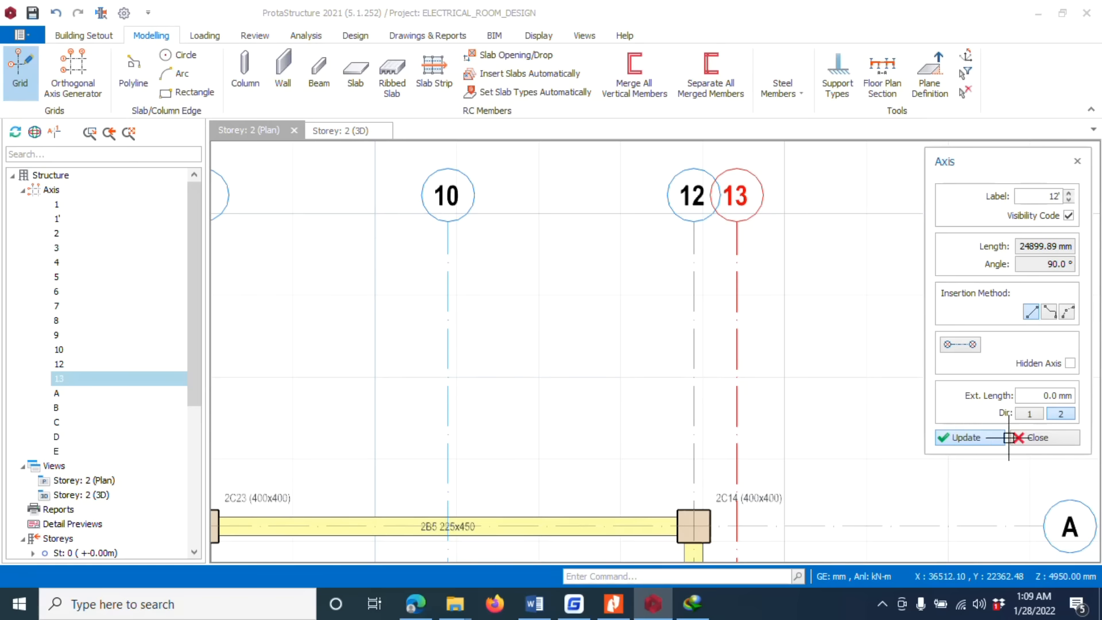
click(1033, 438)
Step: Set the label of the outer axis 12' back to 13
scroll(815, 300, down, 5)
scroll(583, 315, up, 2)
scroll(583, 315, down, 1)
scroll(895, 234, up, 4)
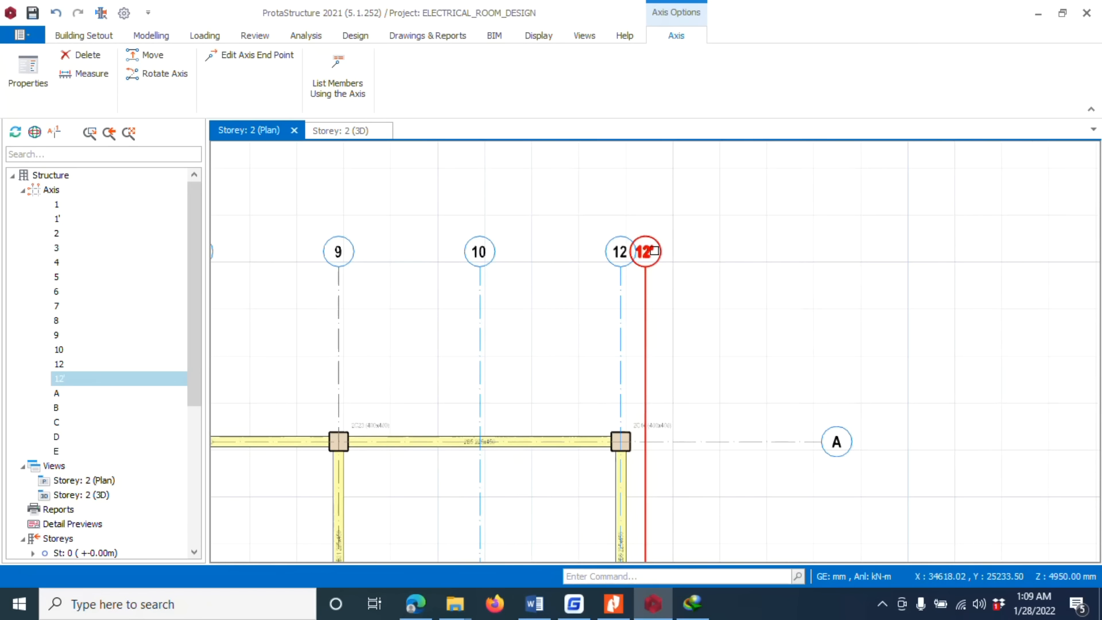
right_click(654, 250)
click(687, 261)
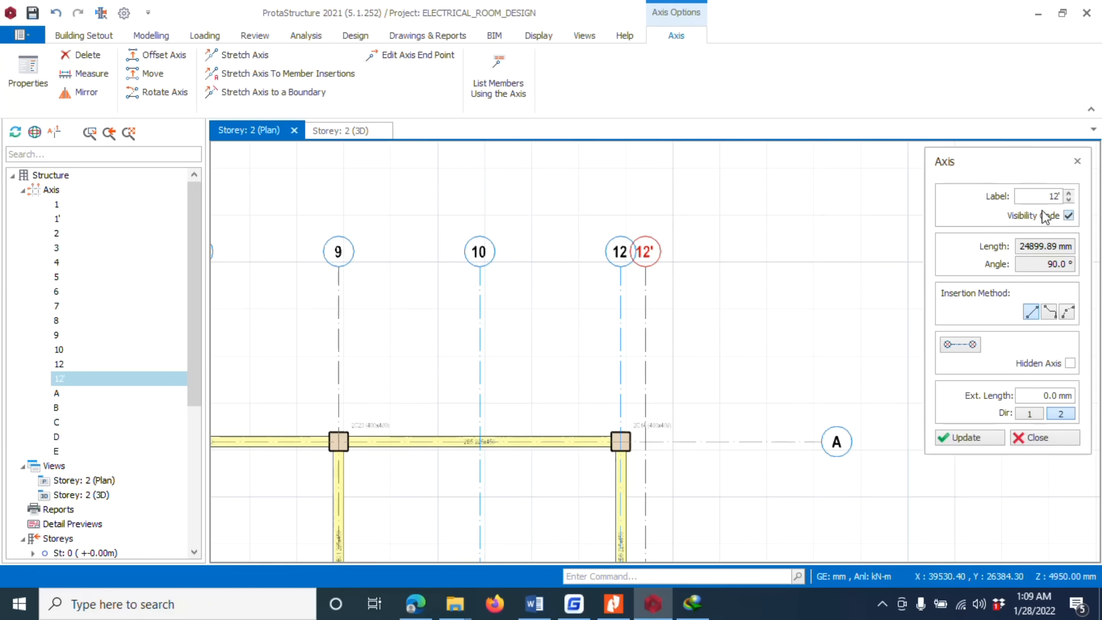
click(1046, 198)
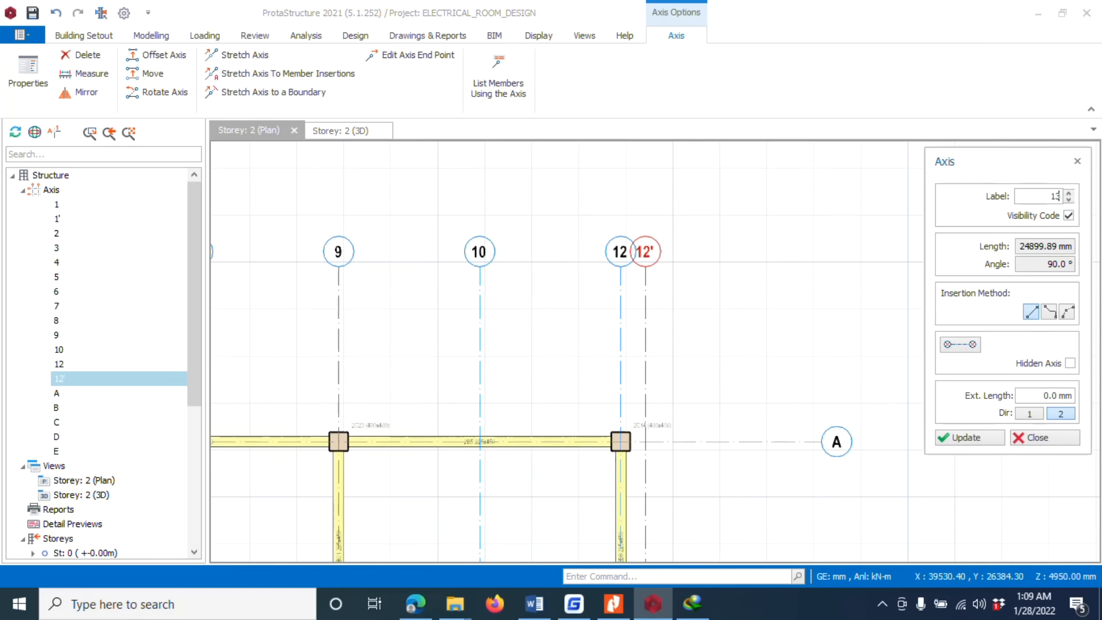
text(13)
click(964, 438)
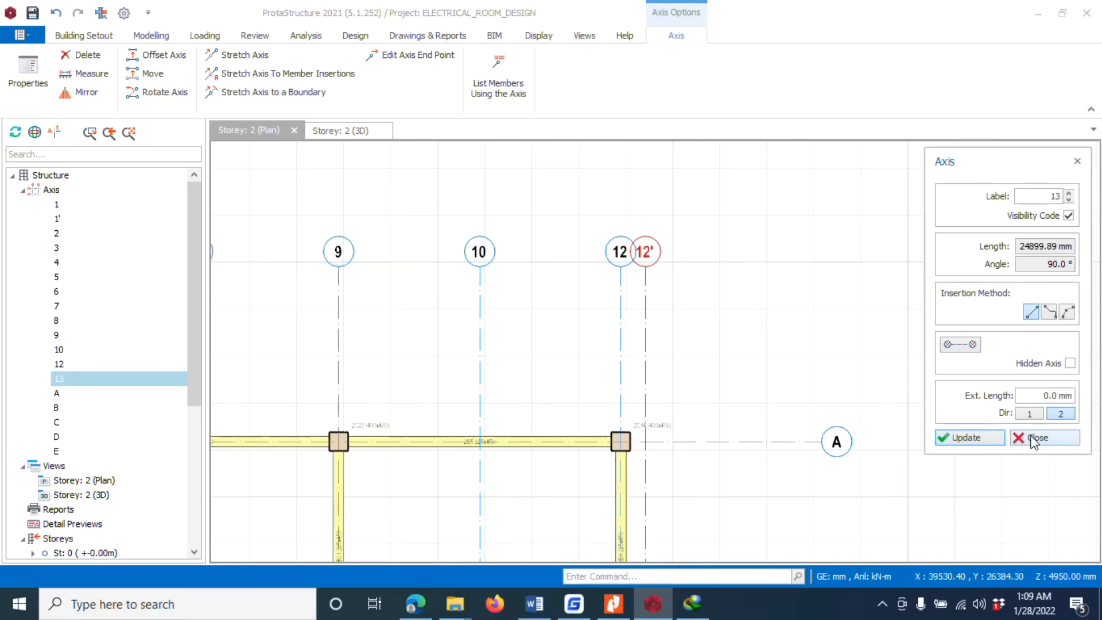
click(1037, 438)
scroll(777, 258, down, 5)
scroll(777, 258, down, 2)
scroll(631, 295, up, 5)
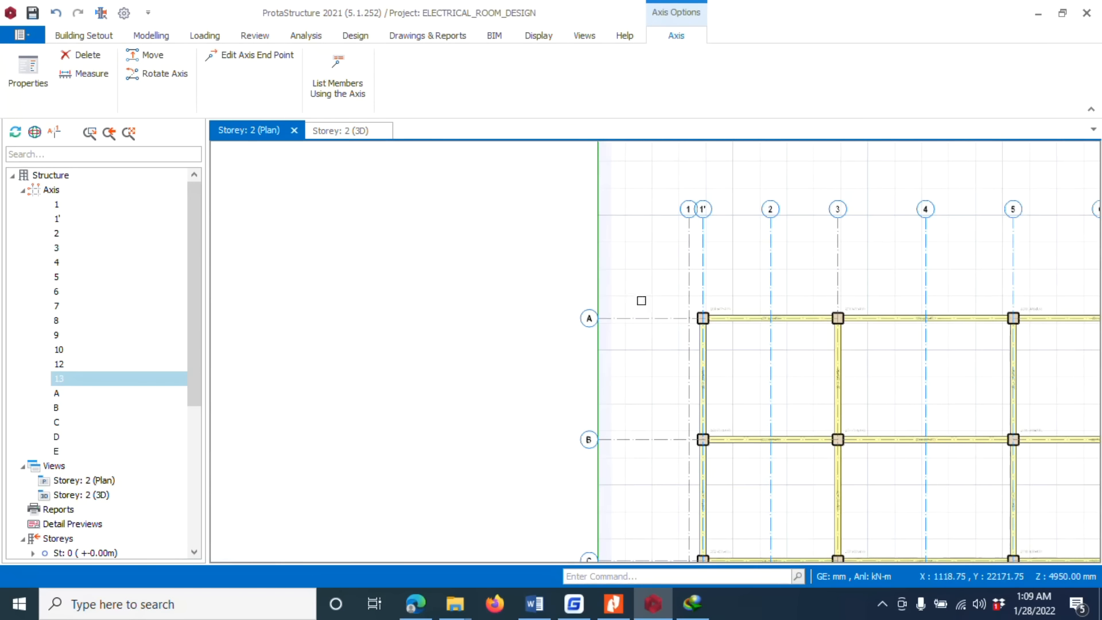
Step: Offset axis A by 525 mm outward, away from the building
click(679, 322)
right_click(671, 322)
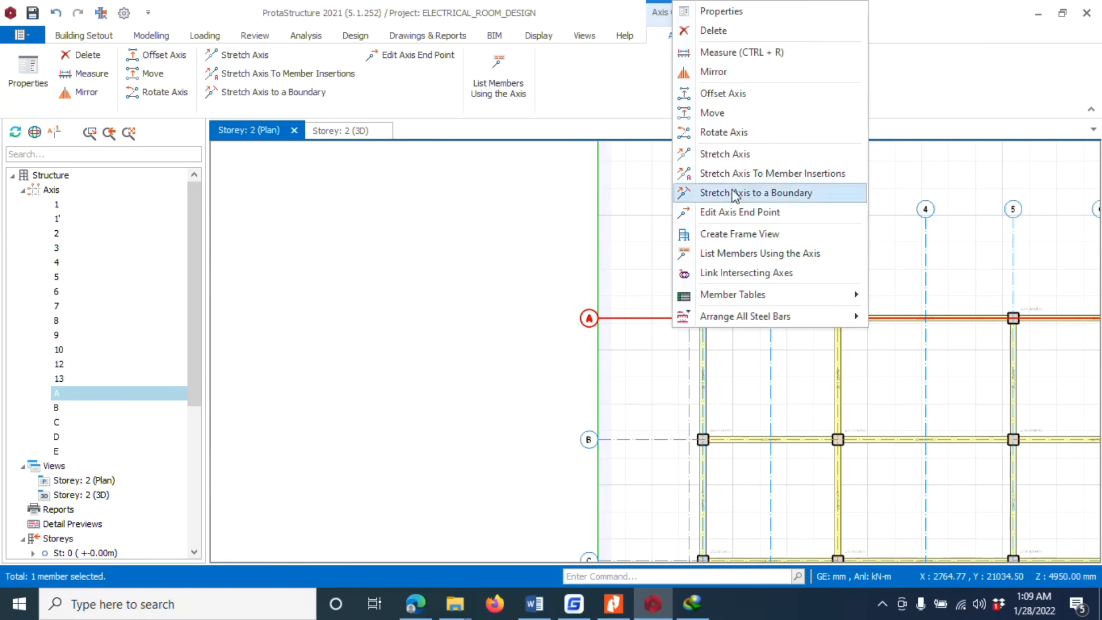
click(732, 91)
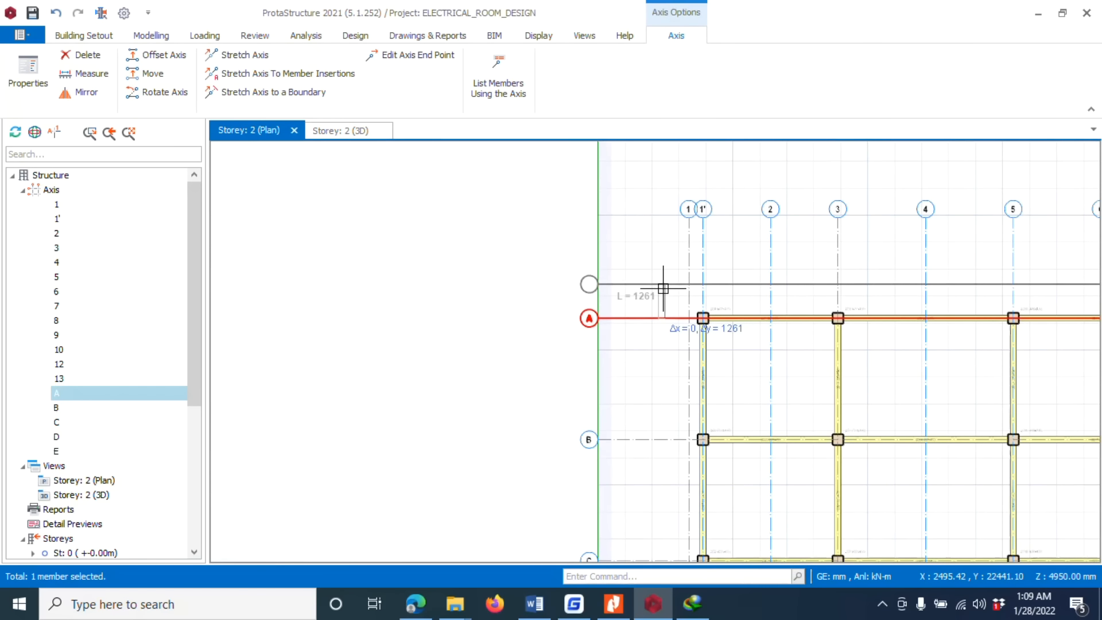
key(Tab)
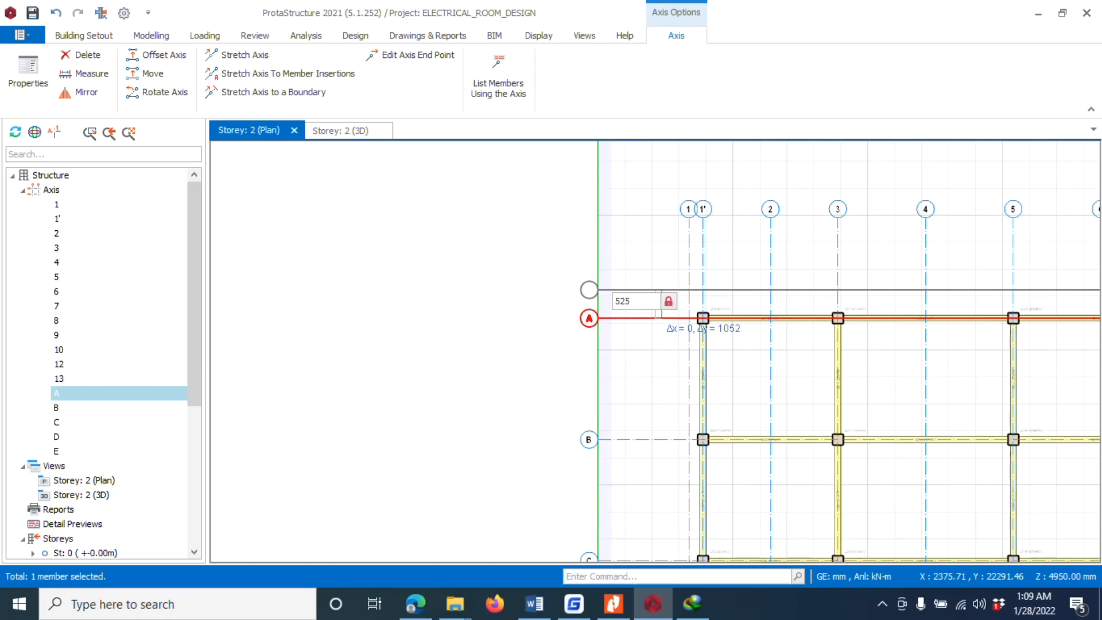
key(Return)
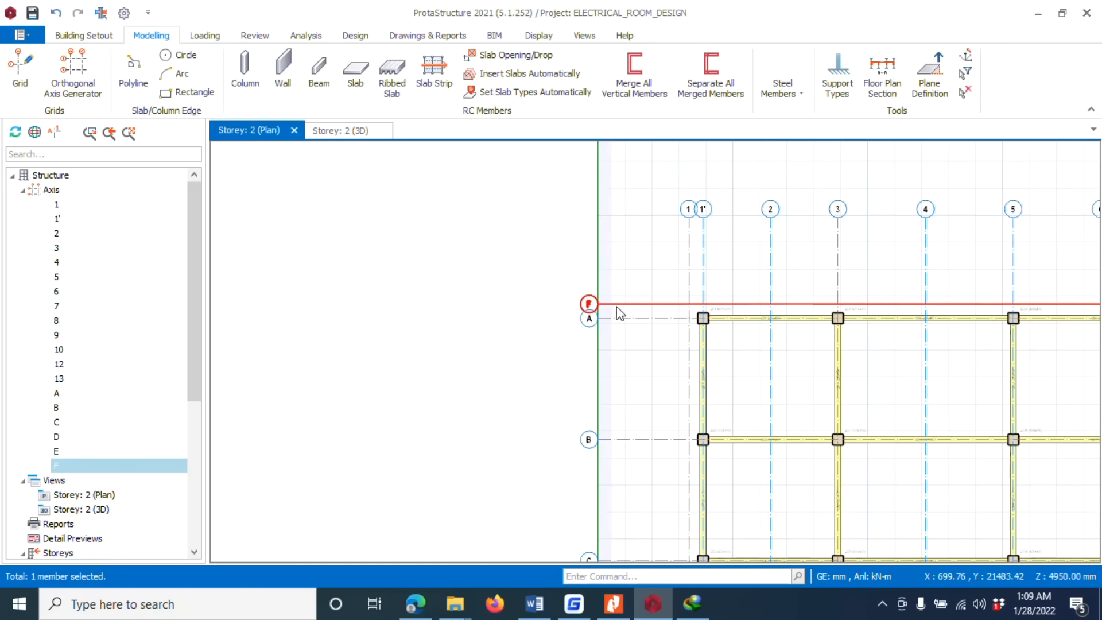
Step: Relabel the offset axis outside axis A as A'
right_click(616, 304)
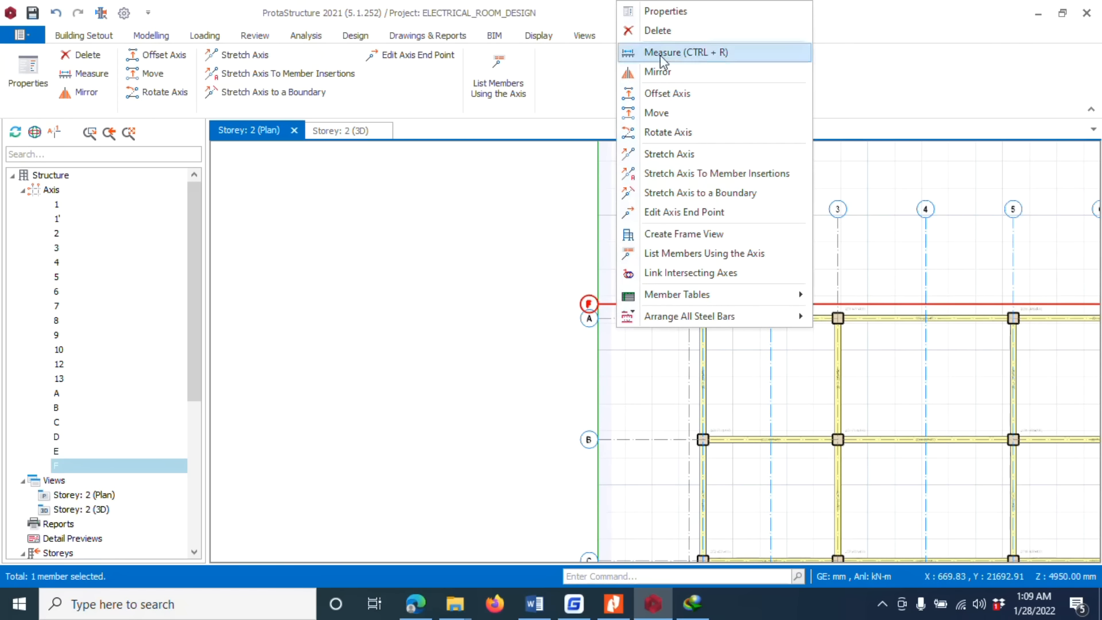
click(664, 13)
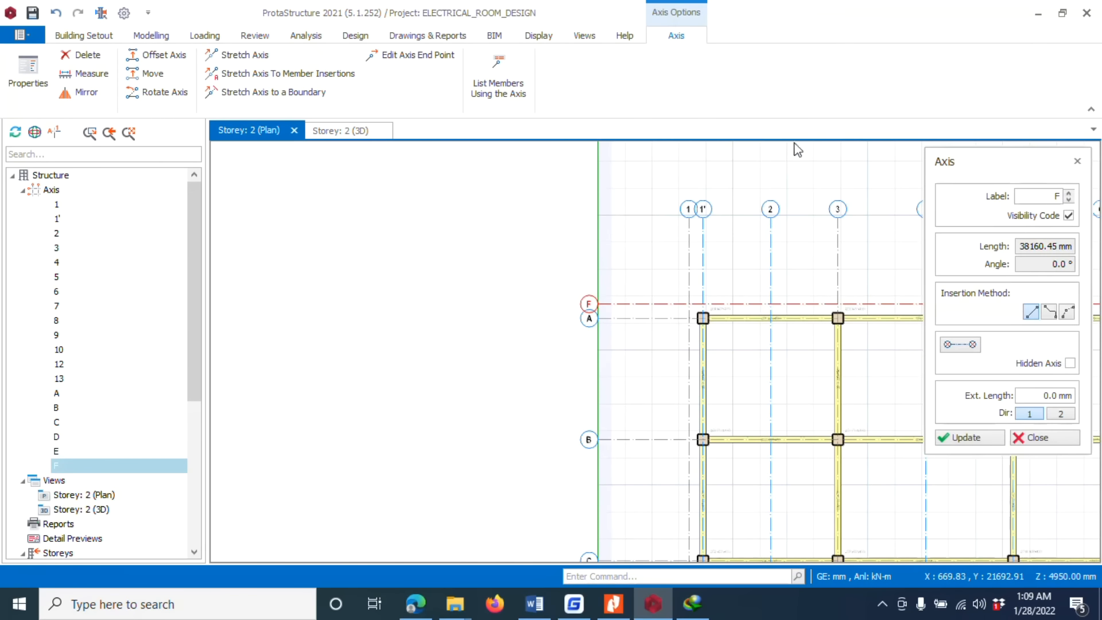
double_click(1057, 196)
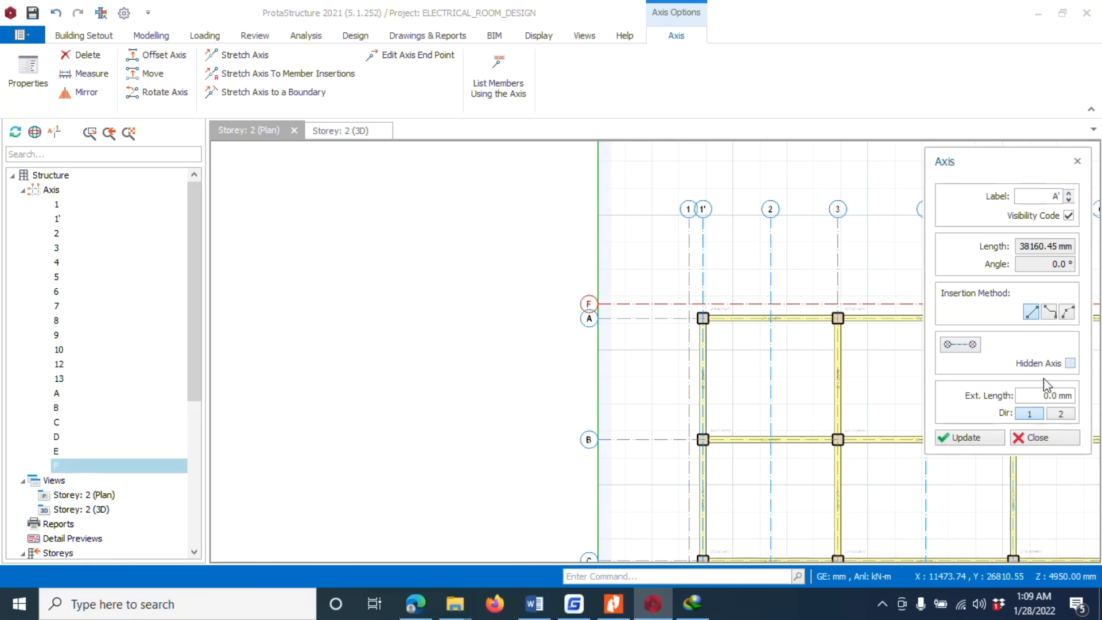
click(975, 438)
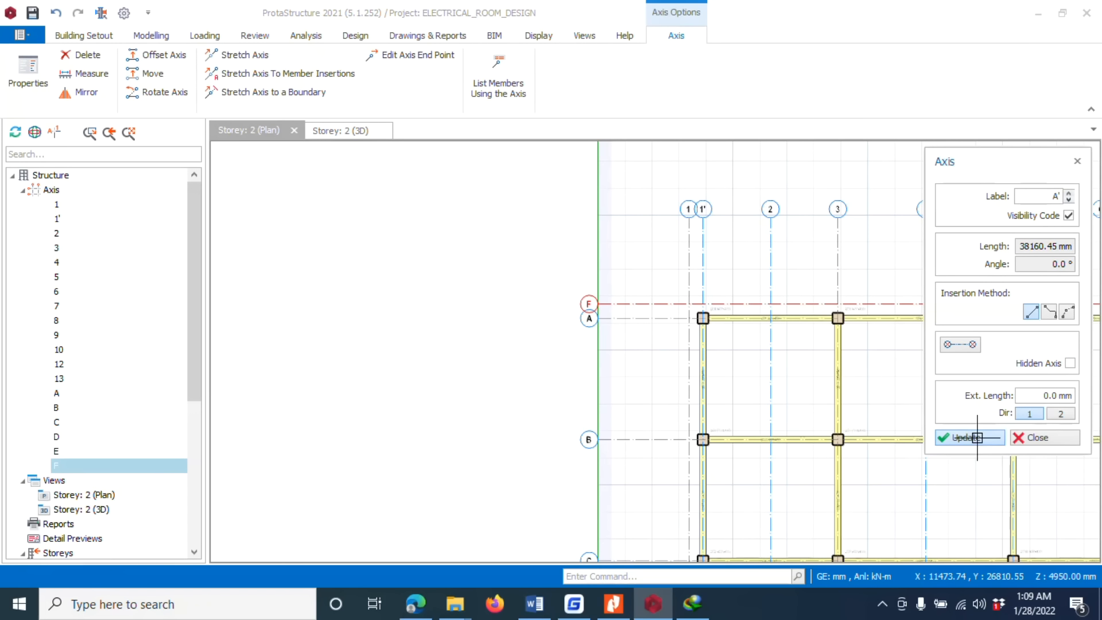
click(1034, 439)
Step: Offset axis E by -525 mm outward, away from the building
scroll(639, 213, down, 8)
scroll(654, 296, up, 10)
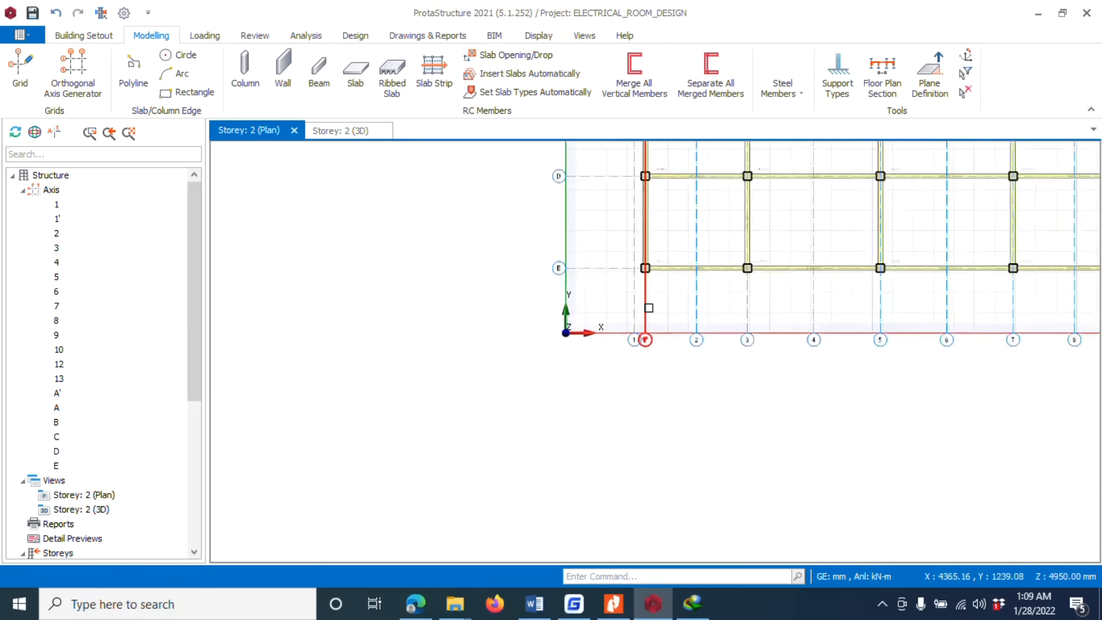
click(514, 217)
right_click(513, 219)
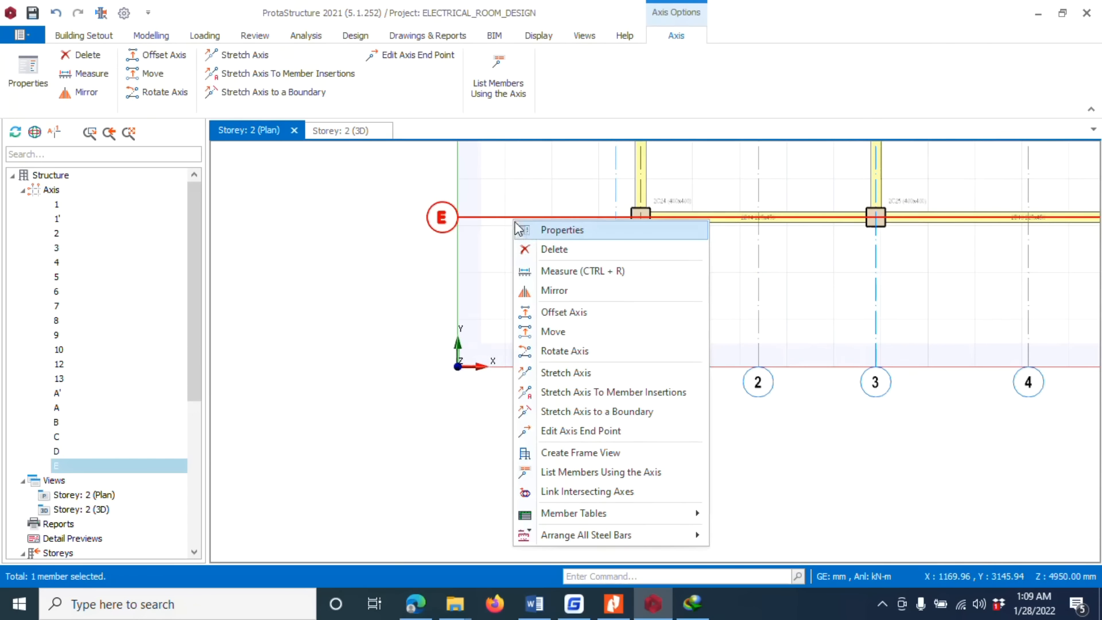
click(552, 312)
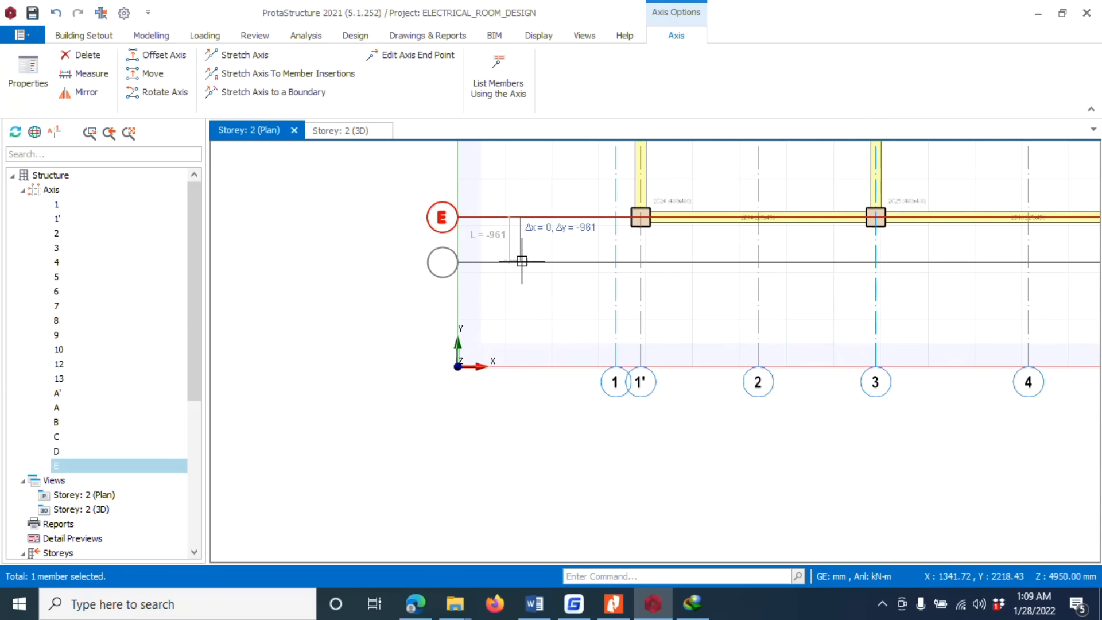
mouse_move(522, 261)
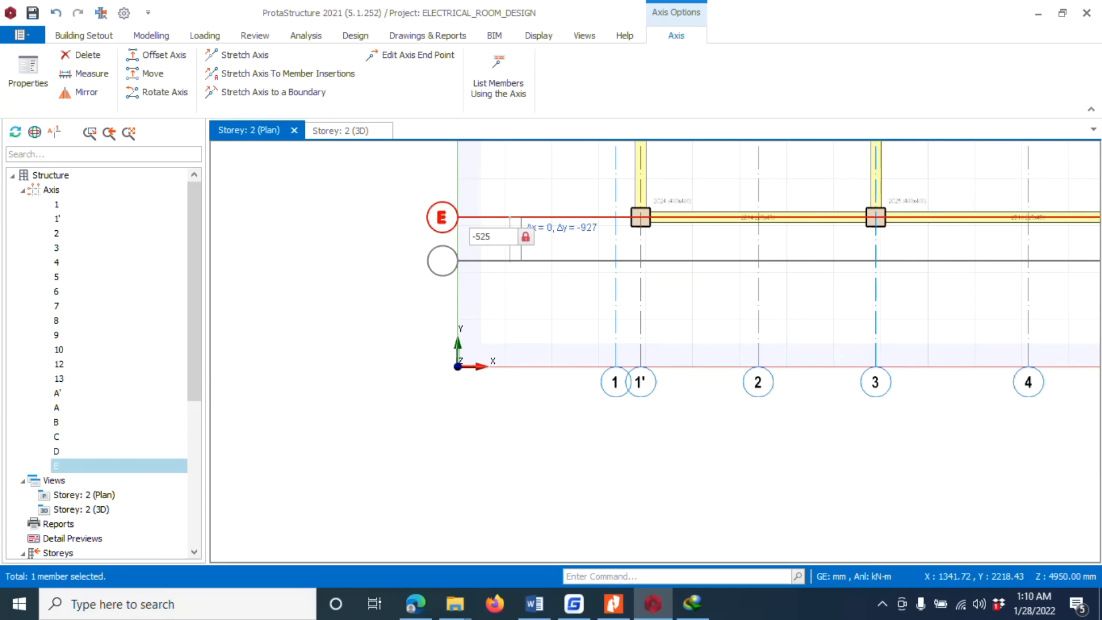
text(-525)
key(Return)
scroll(486, 303, down, 3)
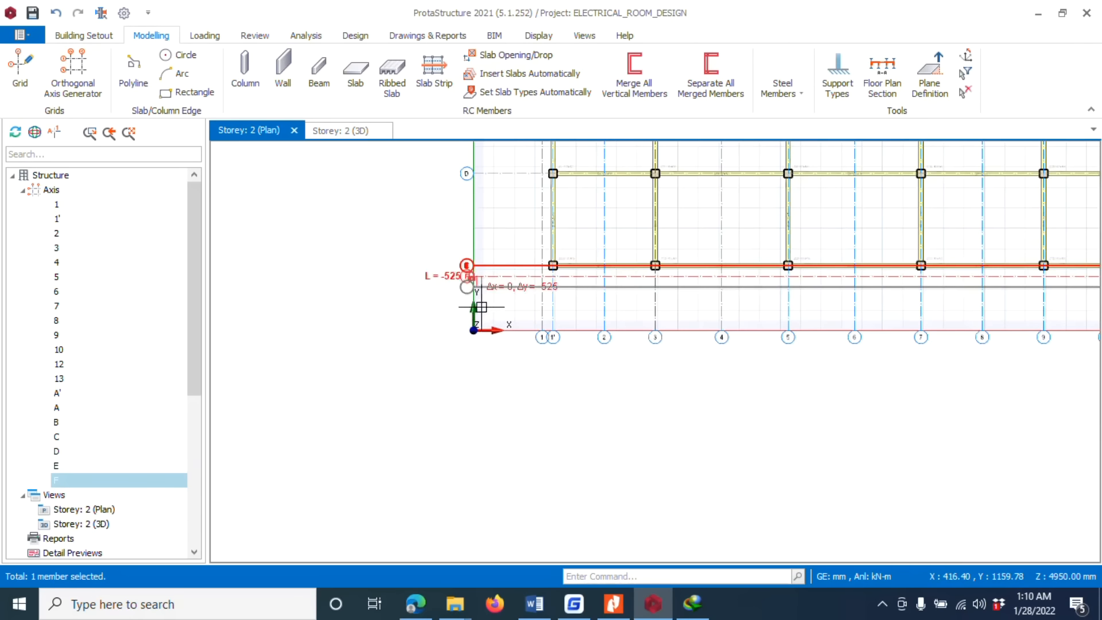
scroll(480, 316, up, 2)
key(Escape)
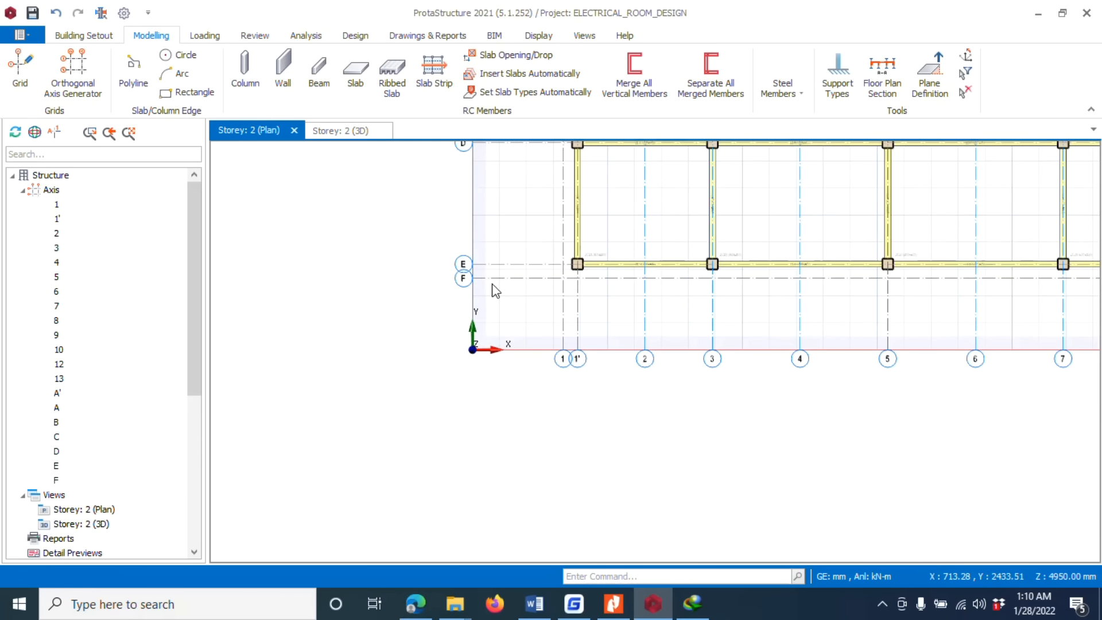
click(889, 607)
click(886, 573)
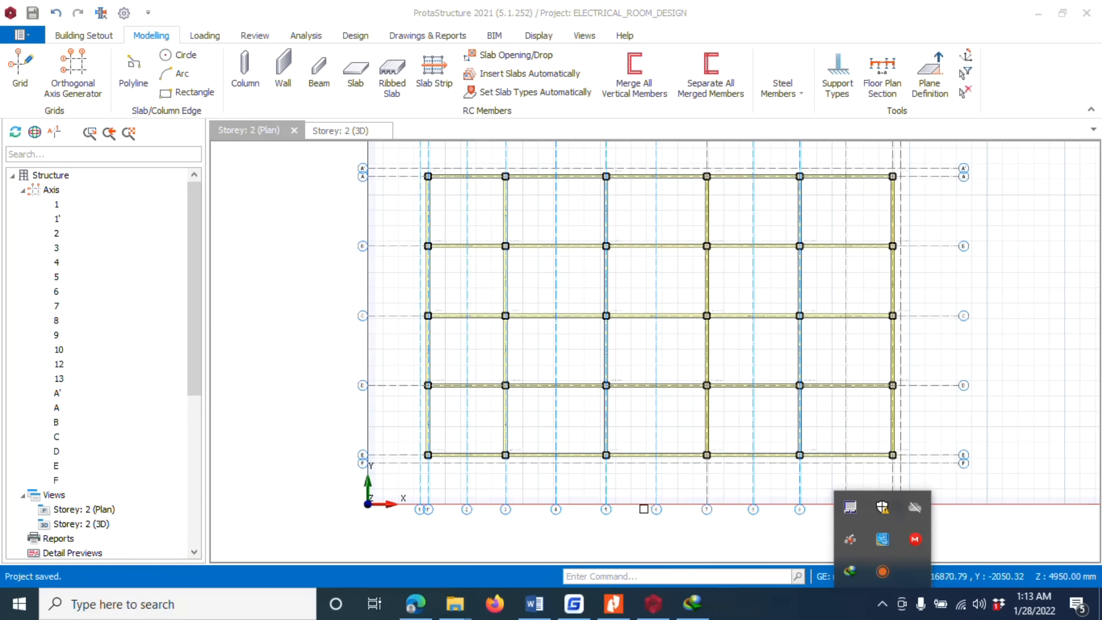
scroll(591, 153, down, 2)
scroll(905, 327, up, 2)
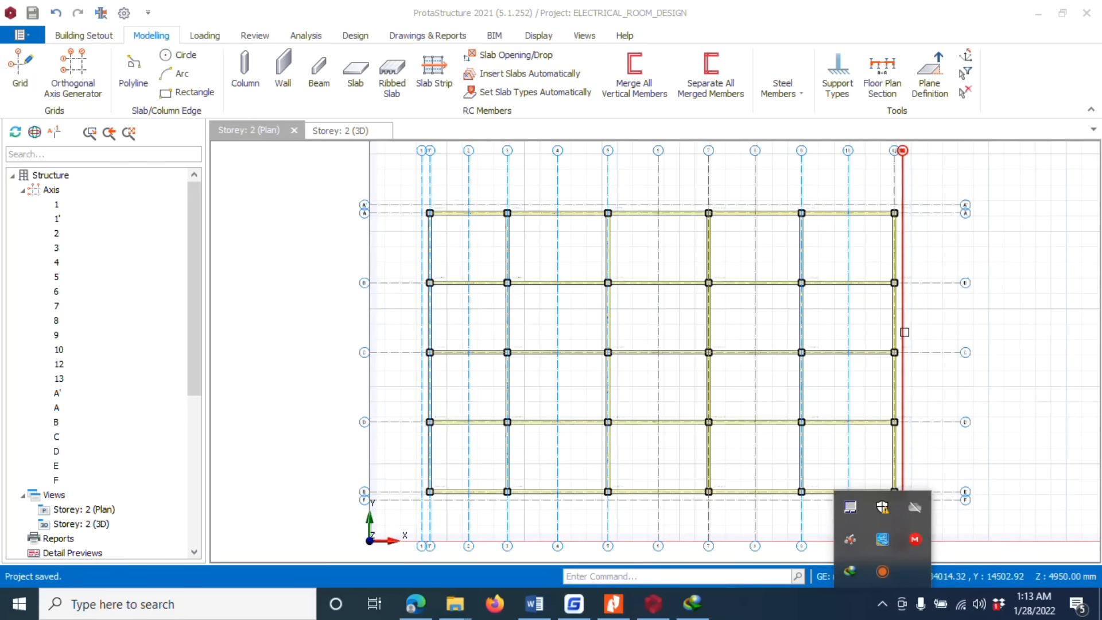
scroll(953, 420, down, 4)
click(1025, 434)
scroll(832, 391, up, 2)
scroll(866, 333, down, 2)
scroll(676, 188, up, 3)
scroll(631, 201, down, 3)
scroll(553, 241, up, 3)
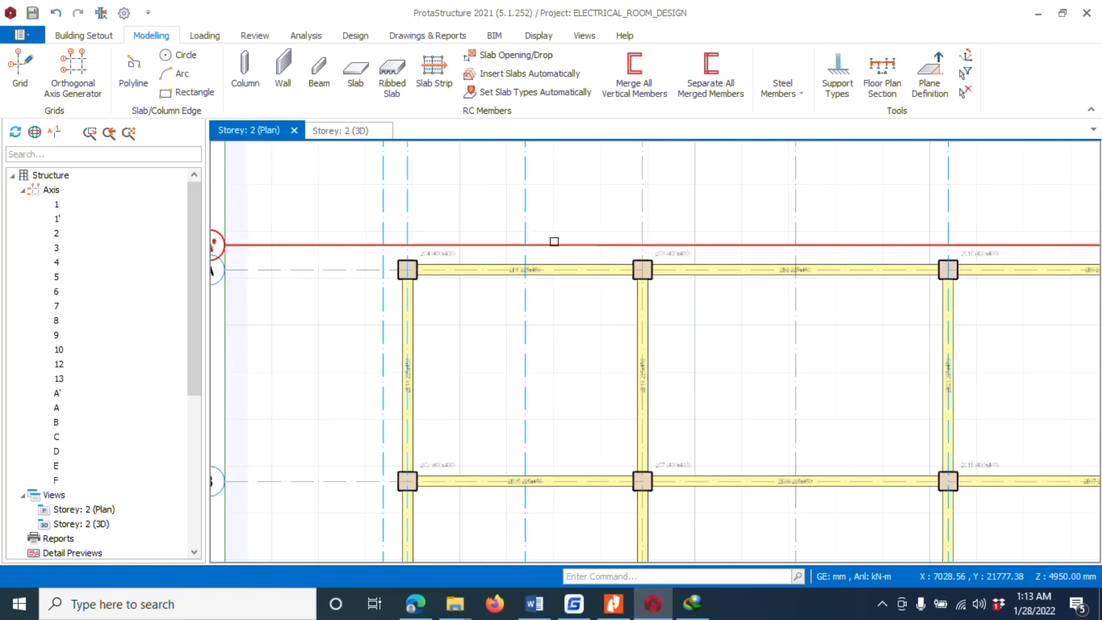
Step: Using the 225x450 properties of beam 2B1, add short beams from corner column A/1' out to axes A' and 1
scroll(459, 261, up, 2)
click(454, 268)
right_click(454, 267)
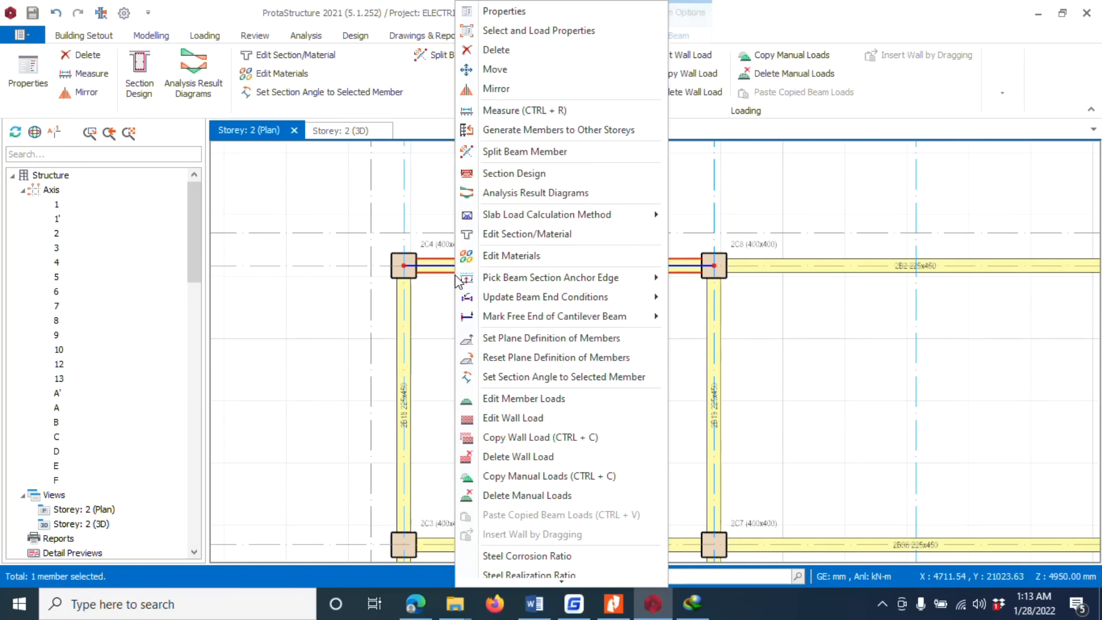
click(491, 17)
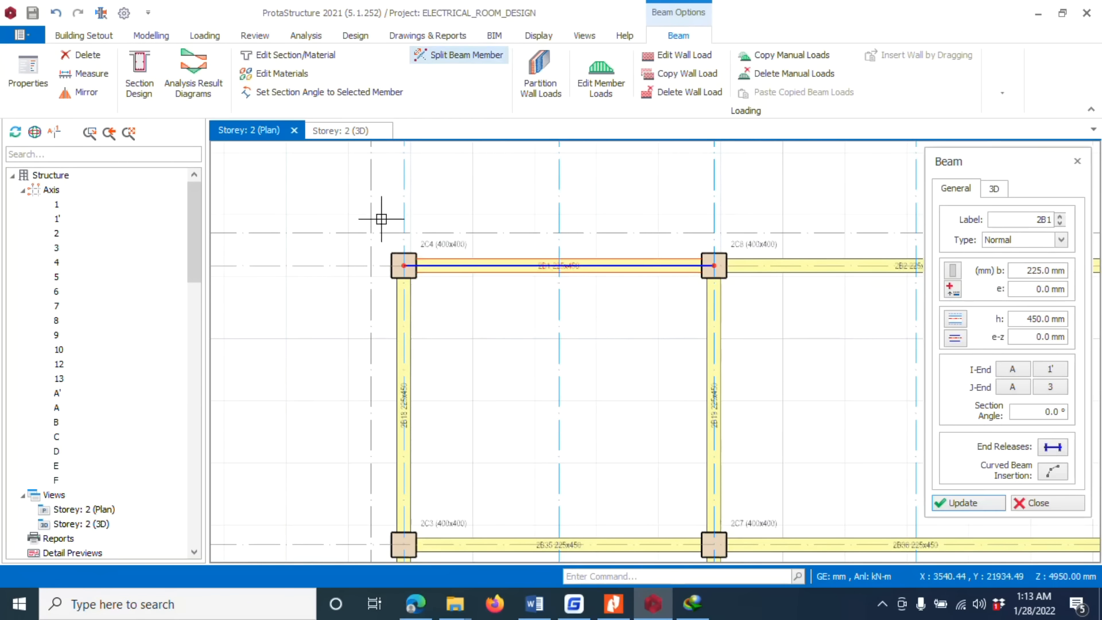
scroll(381, 223, up, 2)
scroll(456, 304, up, 2)
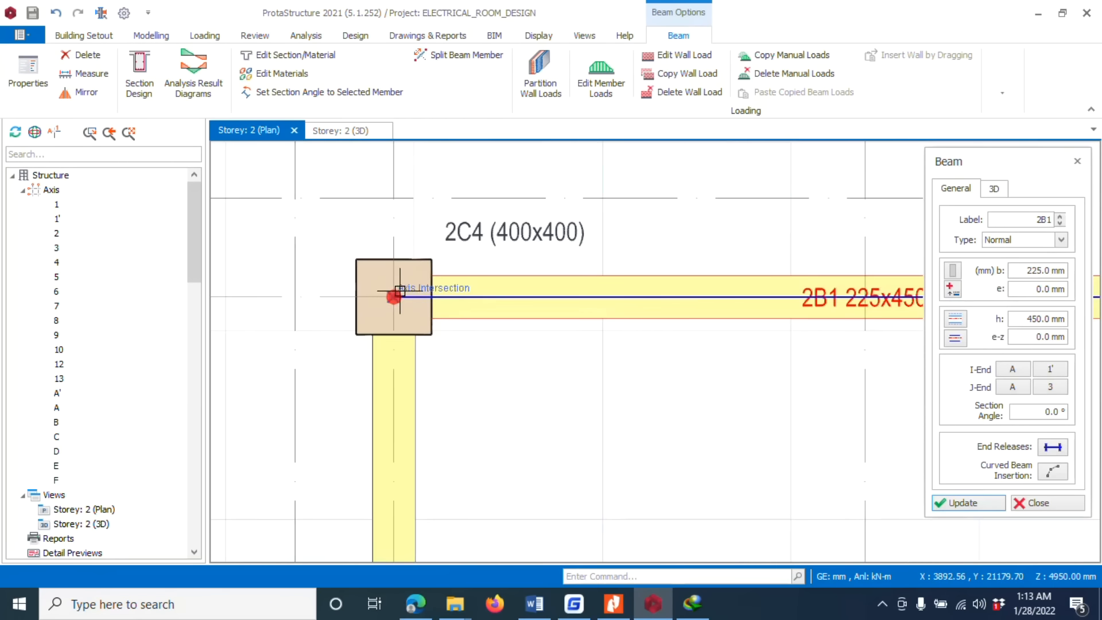
click(399, 291)
click(392, 194)
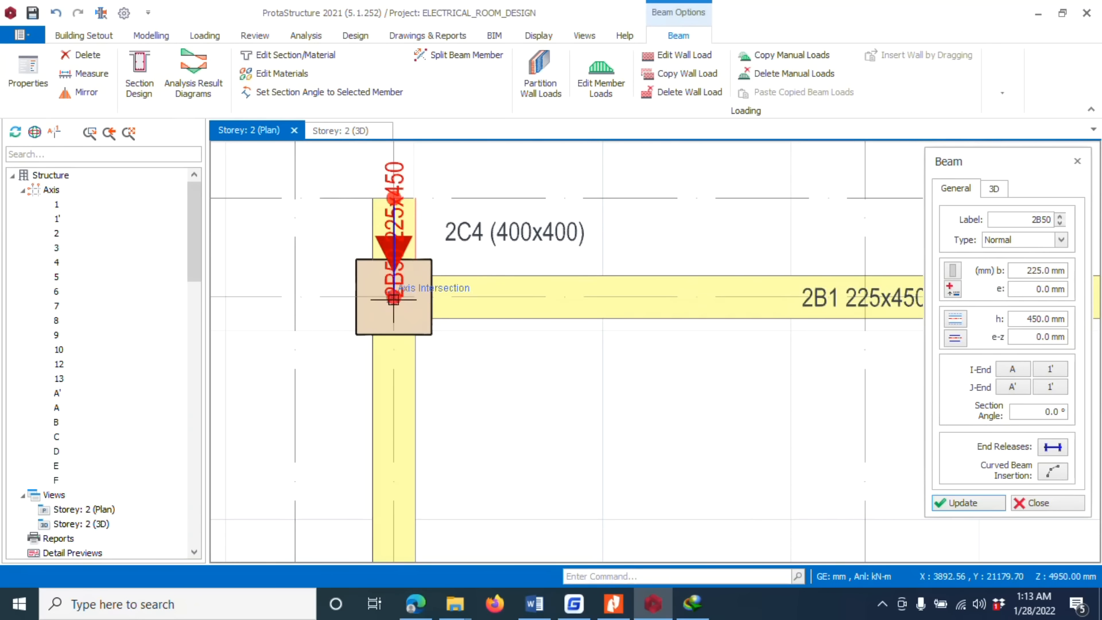
click(288, 300)
Step: Add short 225x450 beams between axes A and A' along axes 3, 5 and 7
scroll(248, 306, down, 6)
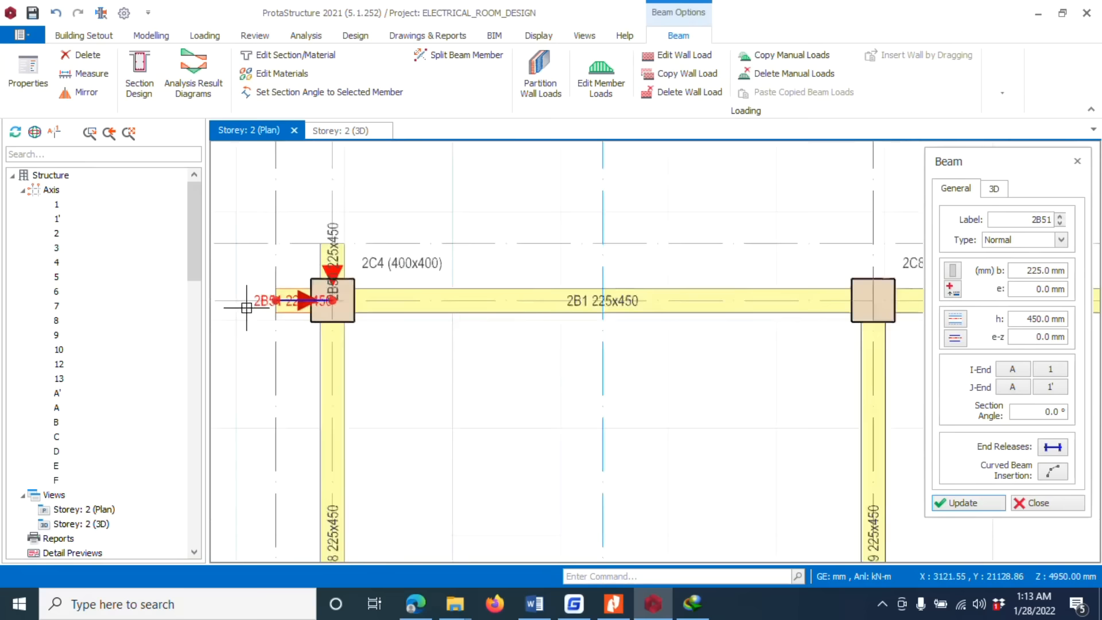
scroll(492, 308, up, 3)
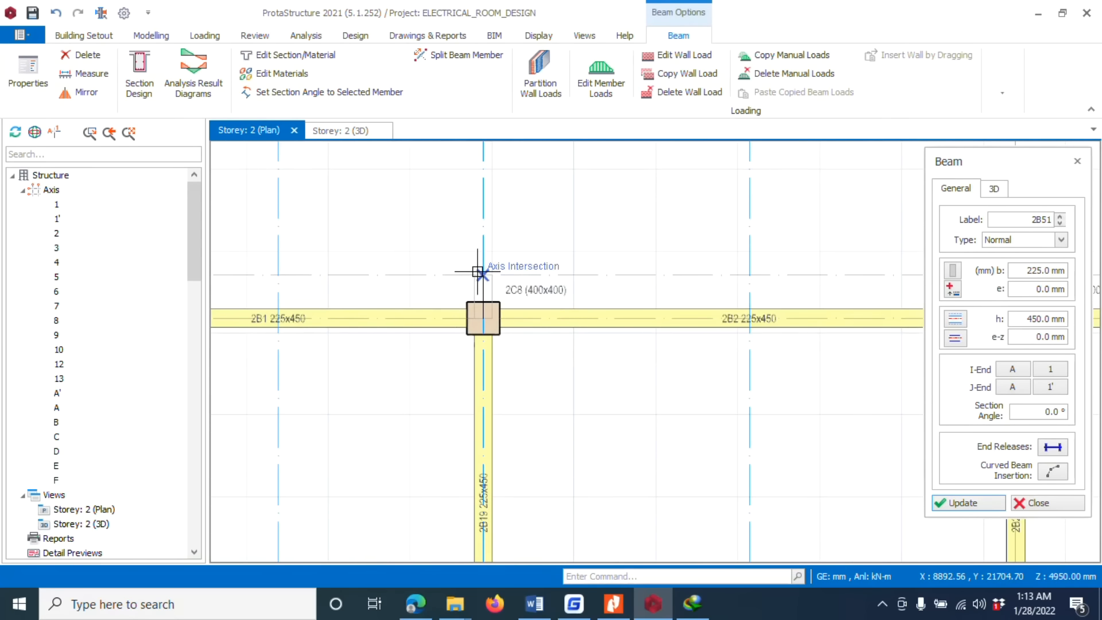
click(481, 277)
scroll(357, 315, down, 3)
scroll(628, 313, up, 4)
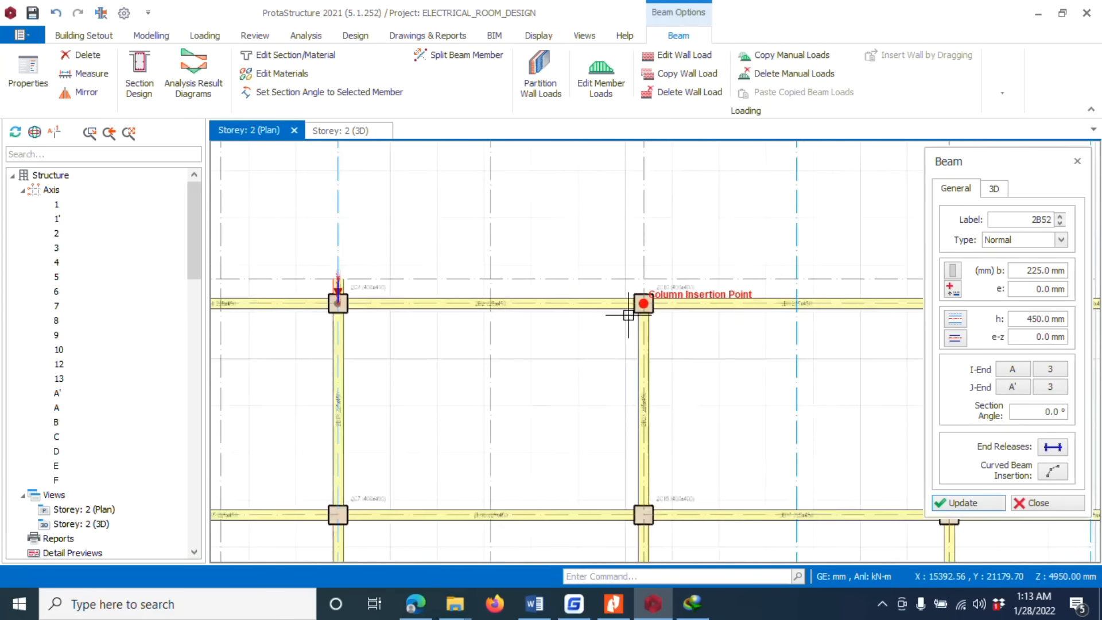
click(649, 268)
scroll(717, 319, down, 3)
scroll(647, 302, up, 3)
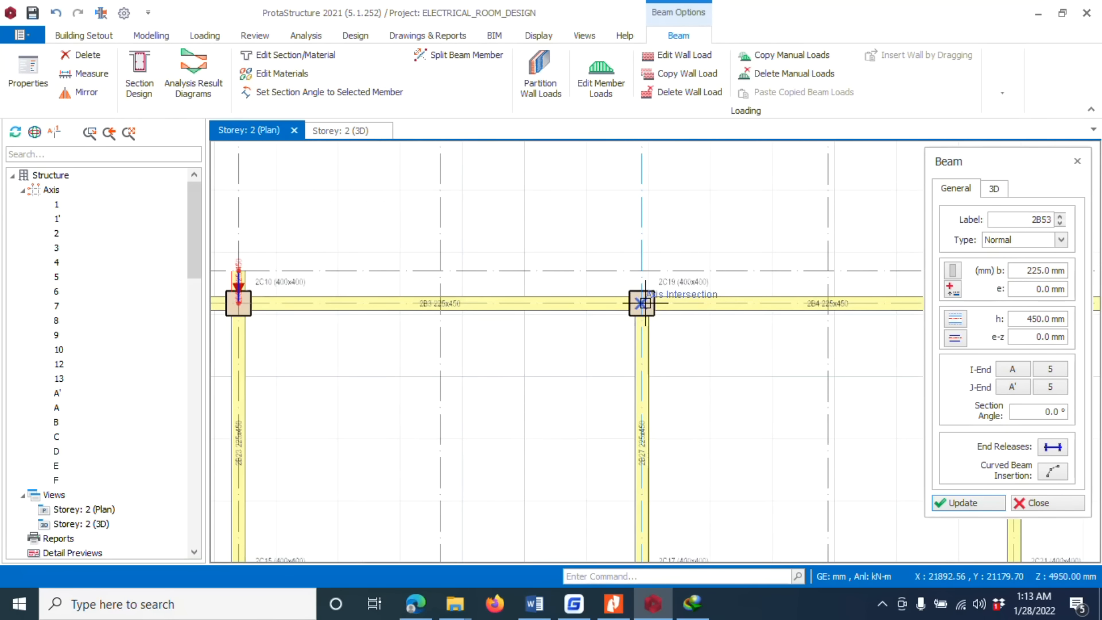
click(643, 269)
Step: Add short beams from A to A' along axes 9 and 12, and from axis 12 to 13 along axis A
scroll(351, 295, down, 4)
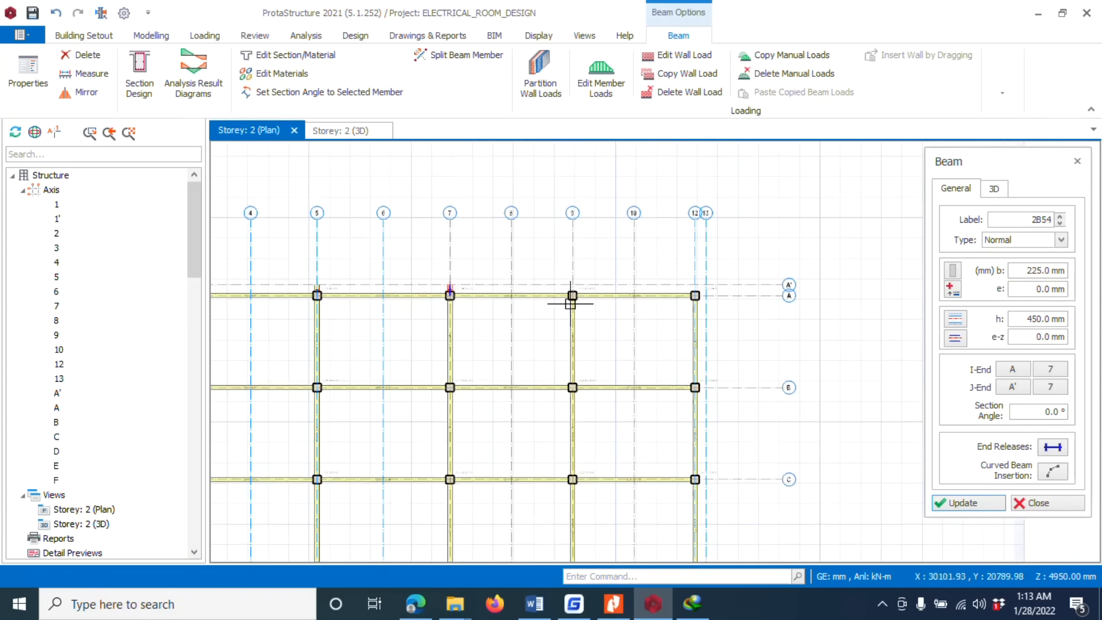
scroll(570, 303, up, 4)
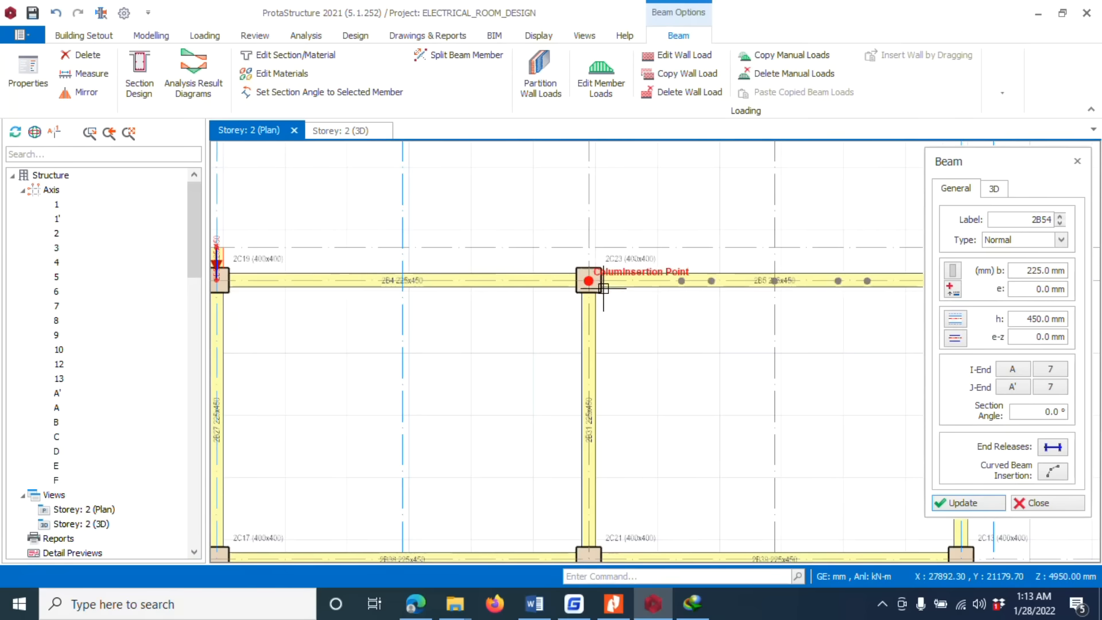
click(589, 249)
scroll(574, 276, down, 4)
scroll(574, 278, up, 4)
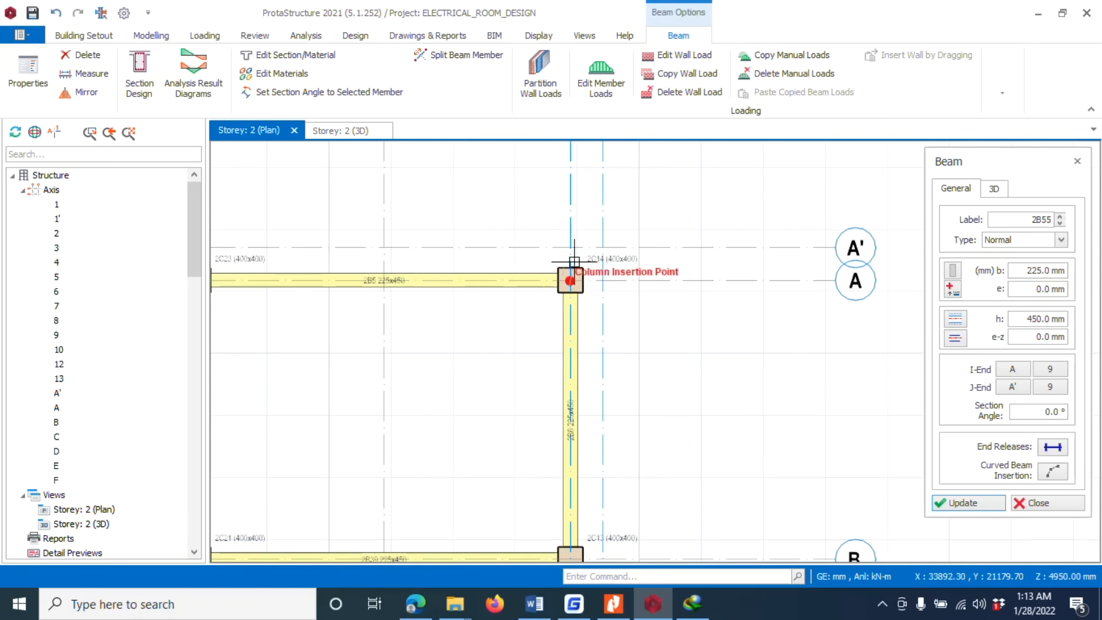
click(570, 245)
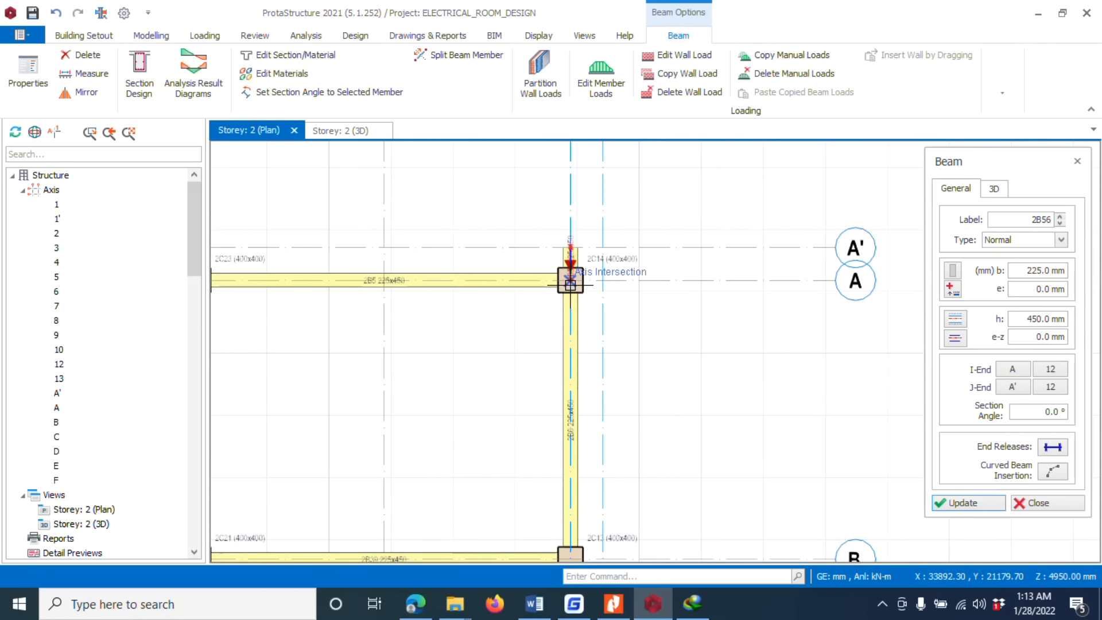
click(613, 285)
Step: Add short 225x450 beams from axis 12 out to axis 13 along axes B, C and D
scroll(572, 267, down, 4)
scroll(571, 273, up, 4)
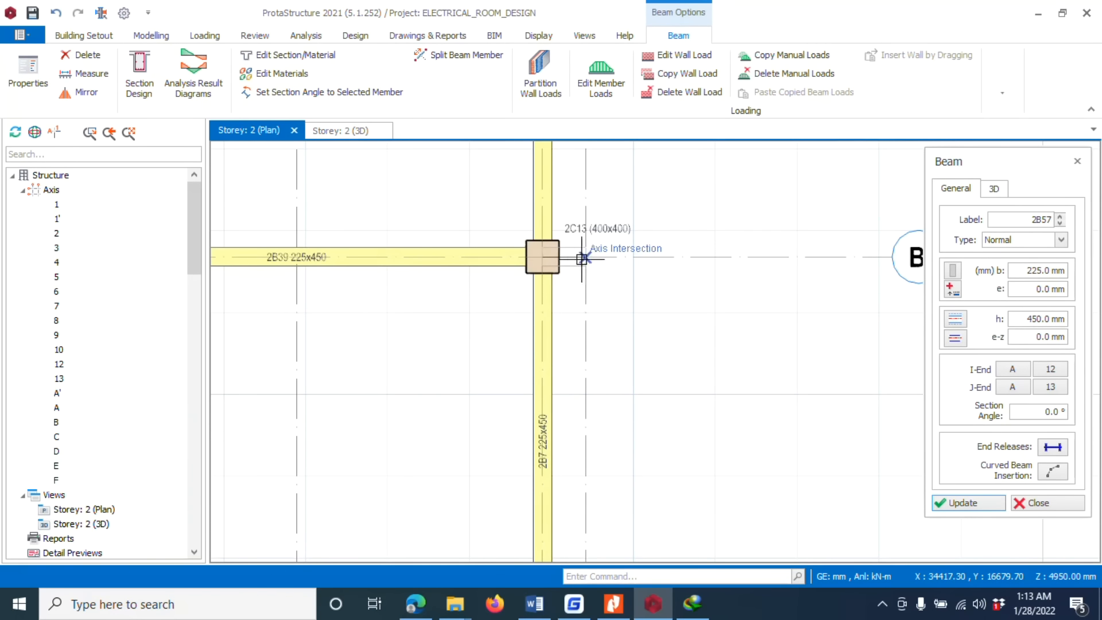
click(586, 257)
scroll(568, 298, down, 4)
scroll(560, 281, up, 4)
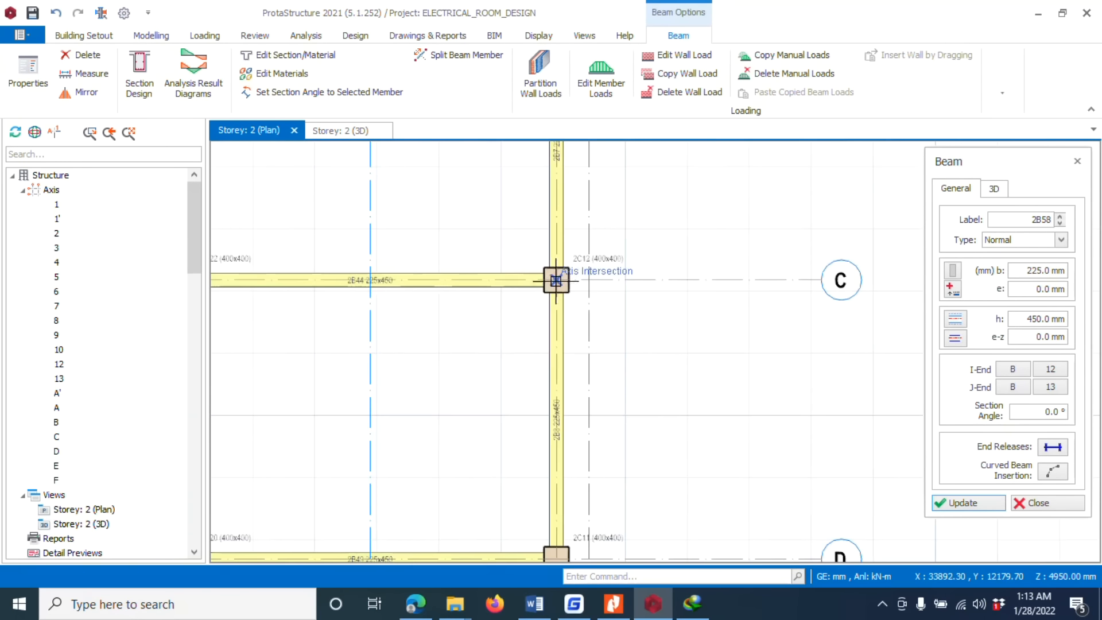
click(589, 280)
scroll(541, 339, down, 4)
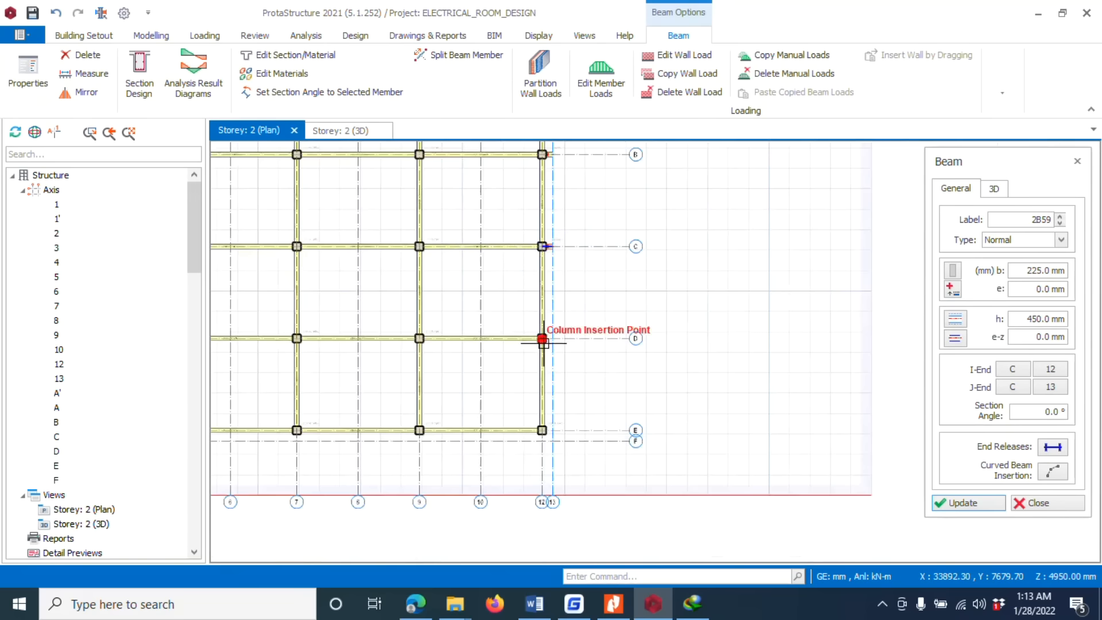
scroll(536, 330, up, 4)
click(585, 332)
Step: Add short beams from corner column E/12 out to axis 13 along axis E and to axis F along axis 12
scroll(568, 298, down, 4)
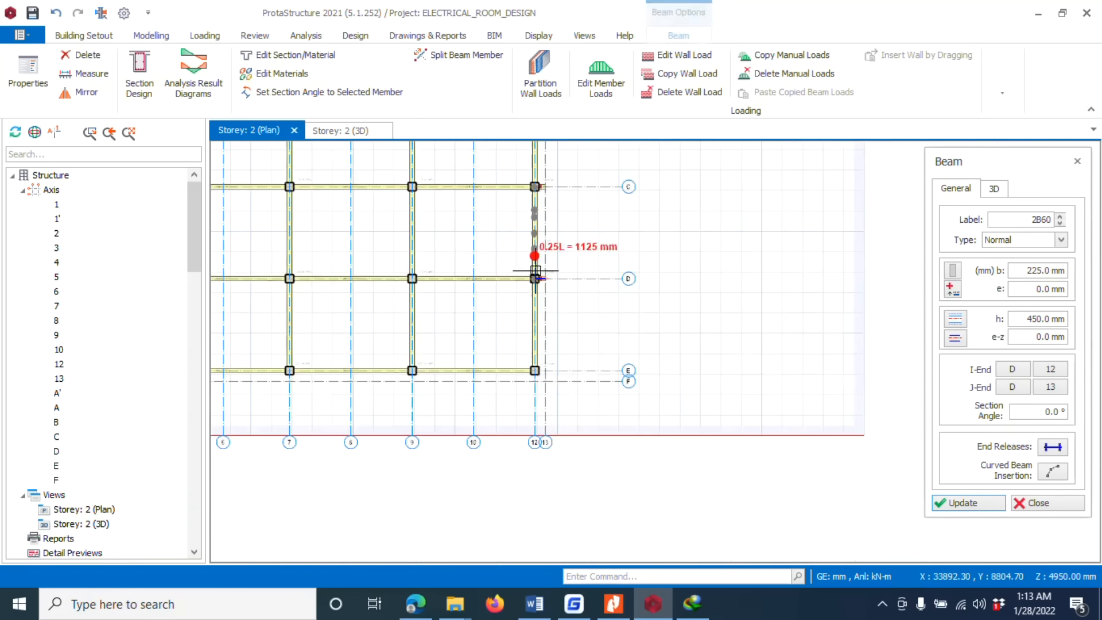
scroll(537, 367, up, 4)
click(499, 345)
click(525, 343)
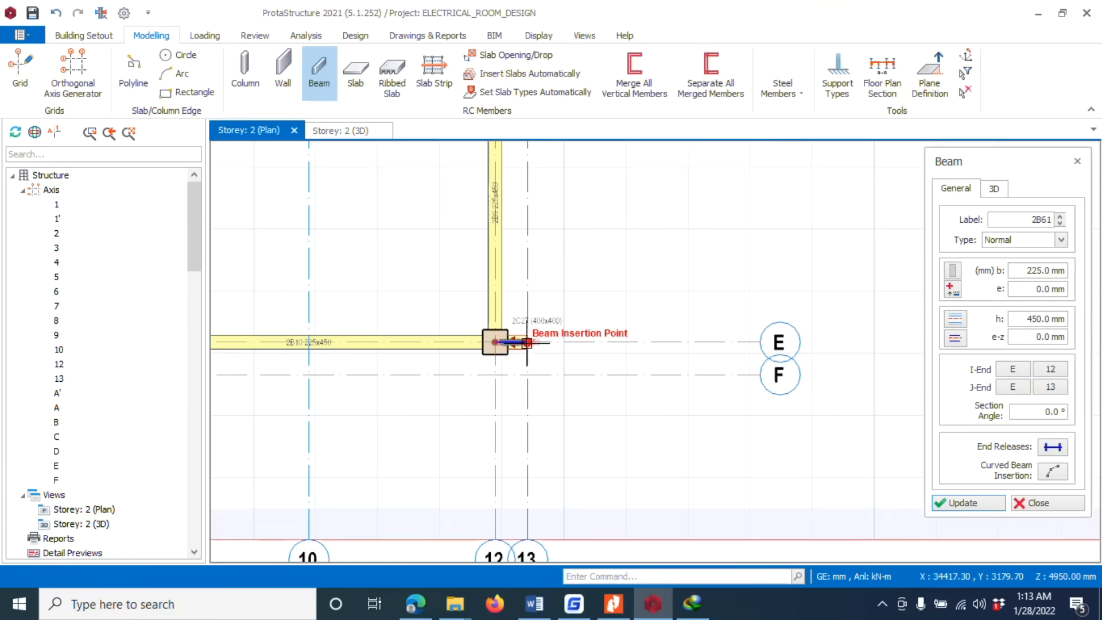
click(494, 374)
Step: Add short 225x450 beams between axes F and E along axes 9 and 7
scroll(625, 367, down, 4)
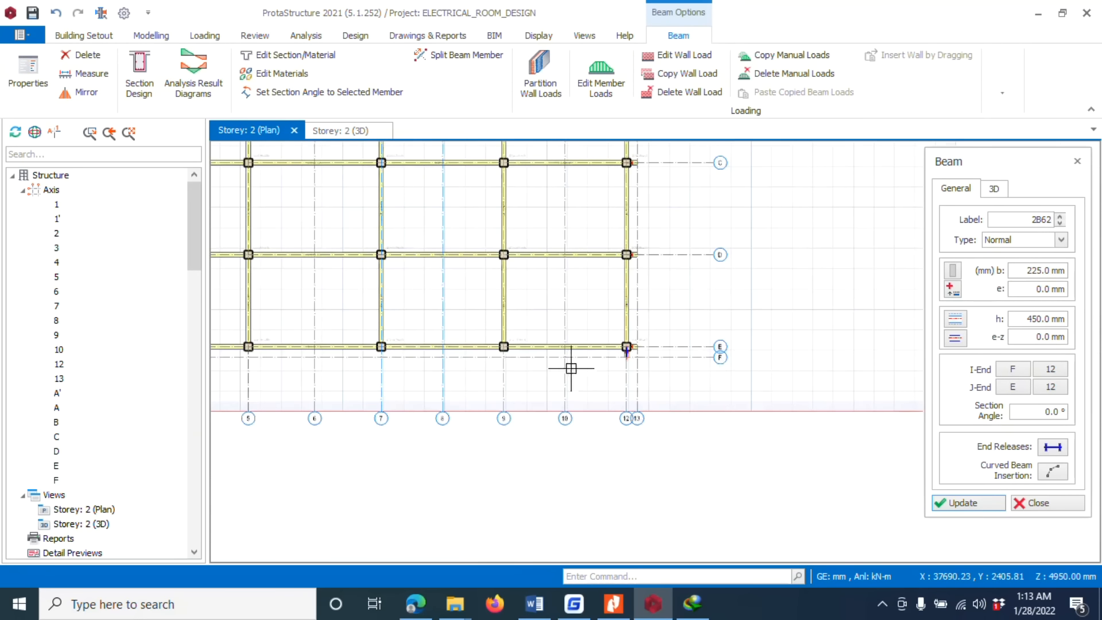
scroll(484, 356, up, 4)
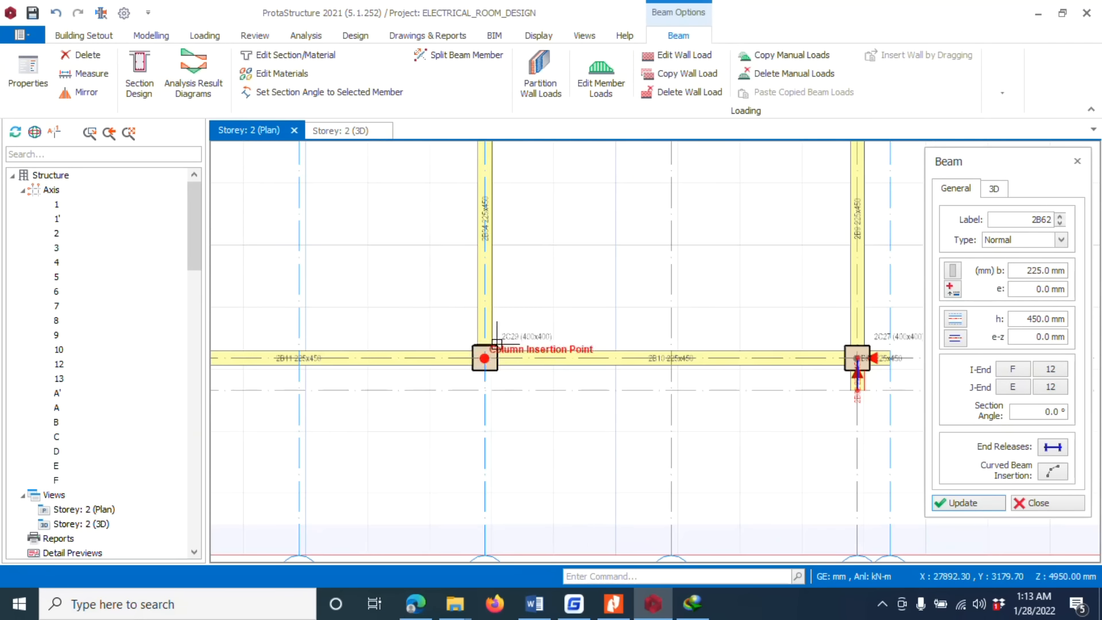
click(484, 390)
click(484, 357)
scroll(688, 330, down, 3)
scroll(478, 341, up, 3)
click(447, 340)
click(448, 364)
scroll(570, 327, down, 3)
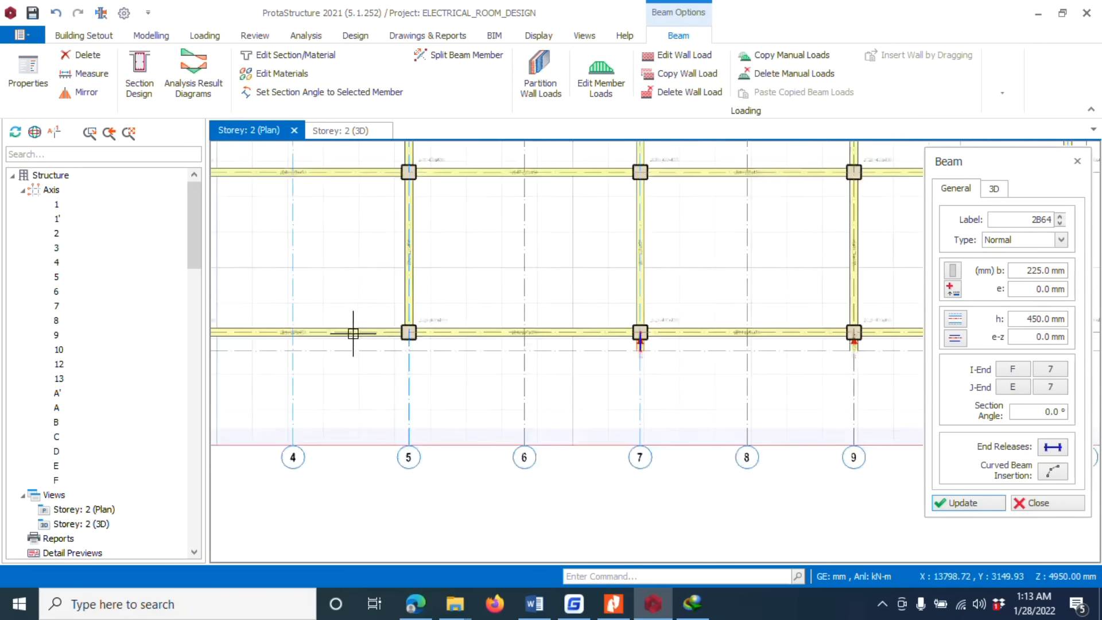
Step: Insert 225 x 450 mm overhang beams on axes 5 and 3, each from axis F to the column at axis E
scroll(353, 333, up, 1)
click(426, 357)
click(425, 331)
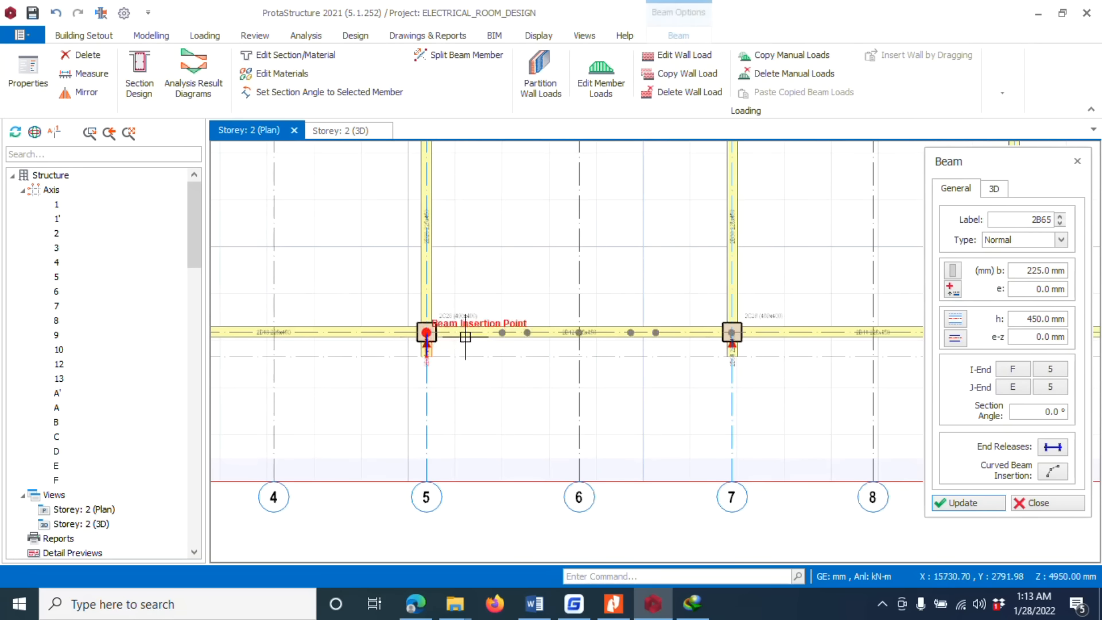
scroll(426, 332, down, 3)
scroll(504, 300, up, 3)
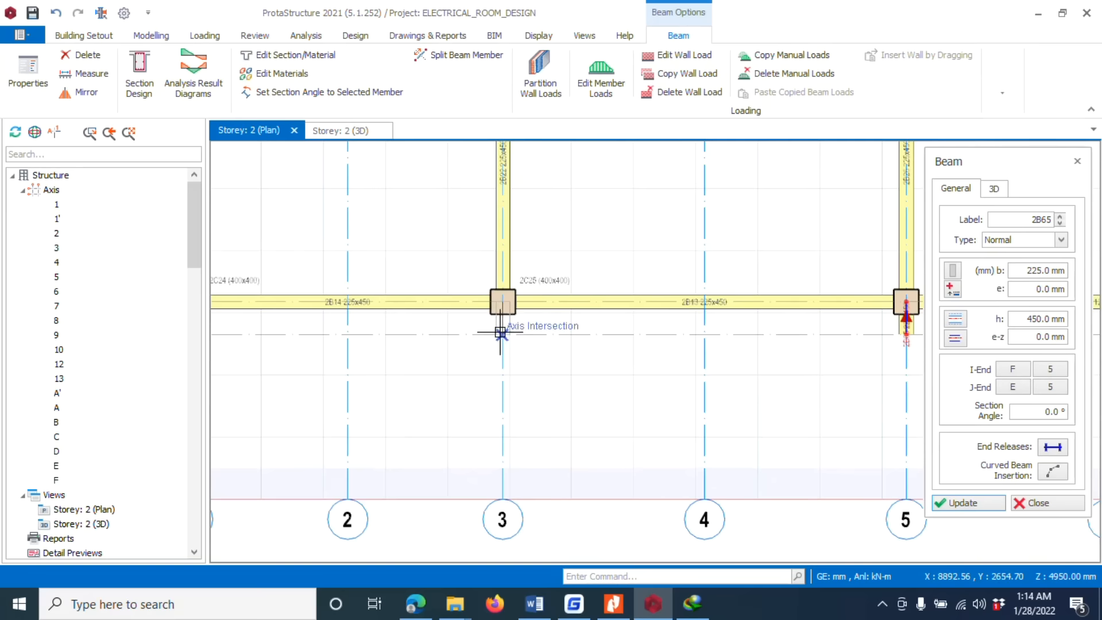
click(502, 334)
click(502, 301)
Step: Insert overhang beams at corner column E/1': on axis 1' from F to E, and on axis E between axes 1' and 1
scroll(384, 308, down, 3)
scroll(458, 321, up, 3)
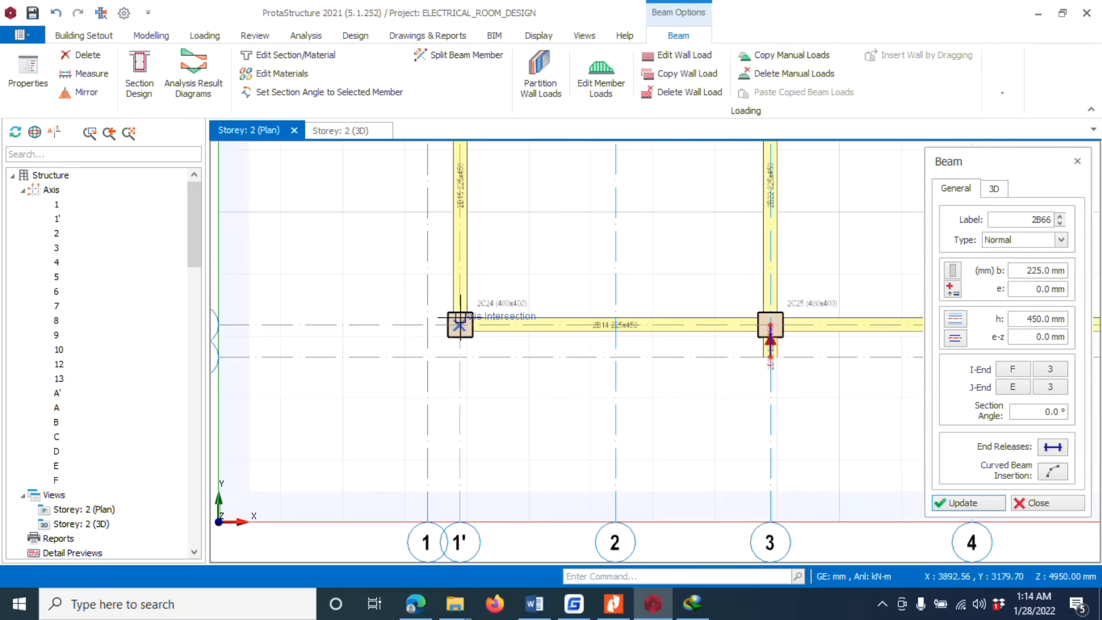
click(457, 355)
click(460, 324)
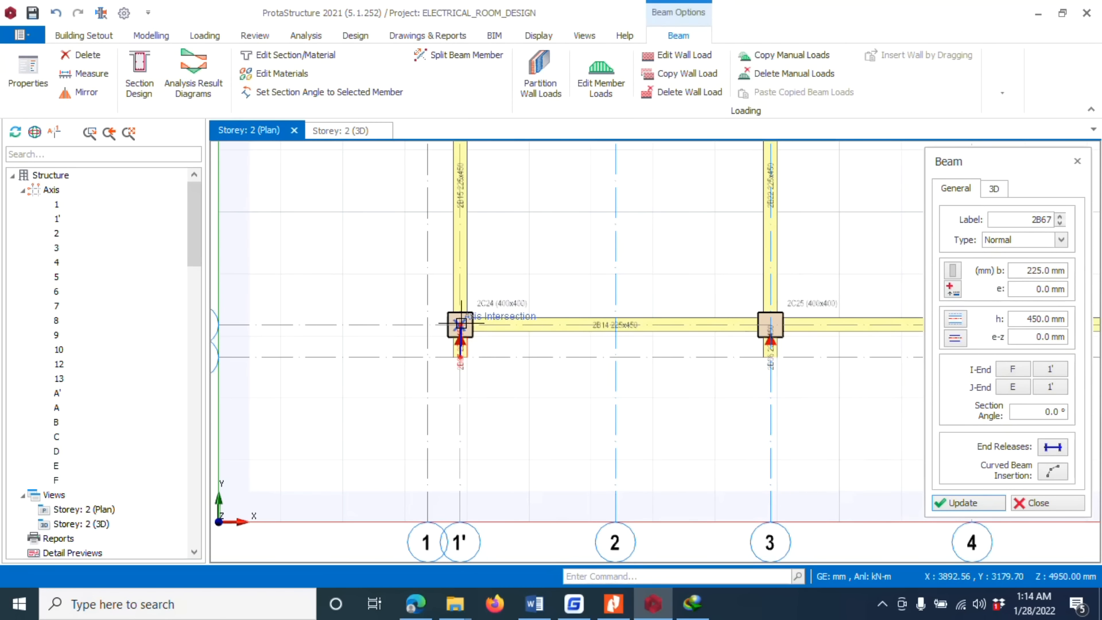
click(428, 326)
Step: Insert 225 x 450 mm overhang beams between axes 1 and 1' on axes D, C and B
scroll(401, 377, down, 3)
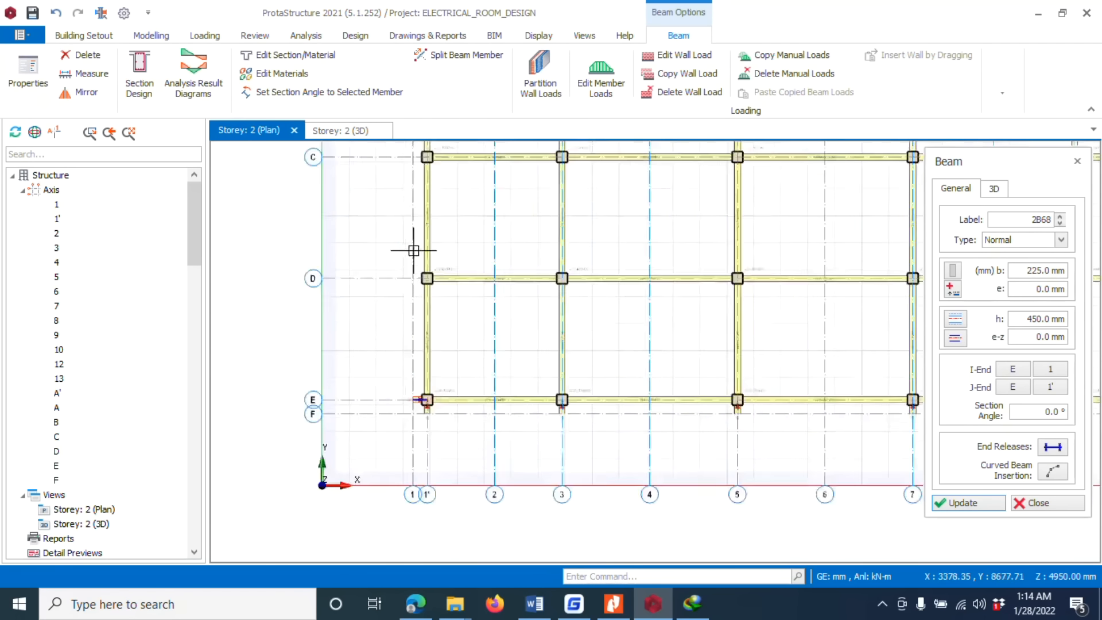
scroll(443, 313, up, 3)
click(411, 315)
scroll(418, 313, down, 3)
scroll(425, 344, up, 3)
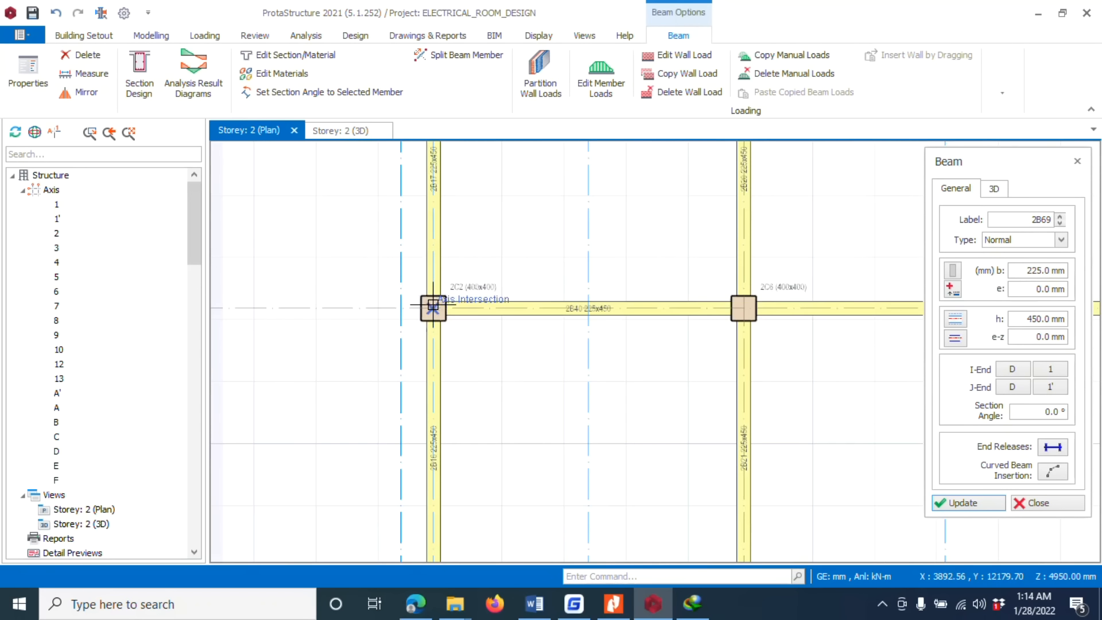
click(400, 308)
scroll(423, 241, down, 3)
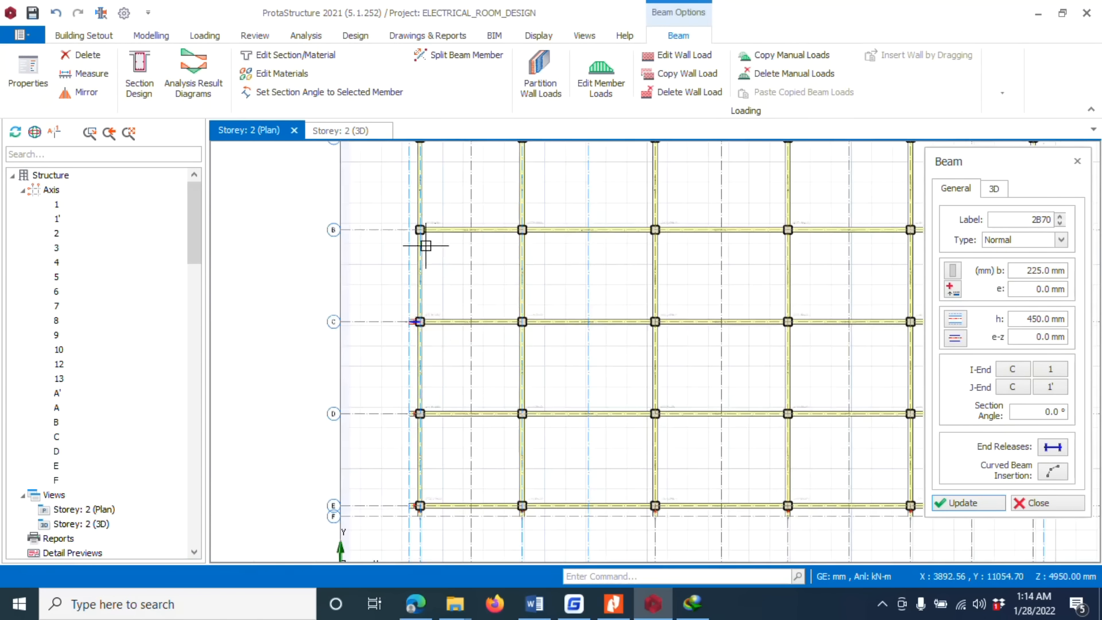
scroll(401, 241, up, 3)
click(370, 242)
Step: Set the depth h for new beams to 400 mm
scroll(423, 180, down, 3)
scroll(472, 320, up, 3)
scroll(389, 257, down, 2)
scroll(389, 258, down, 3)
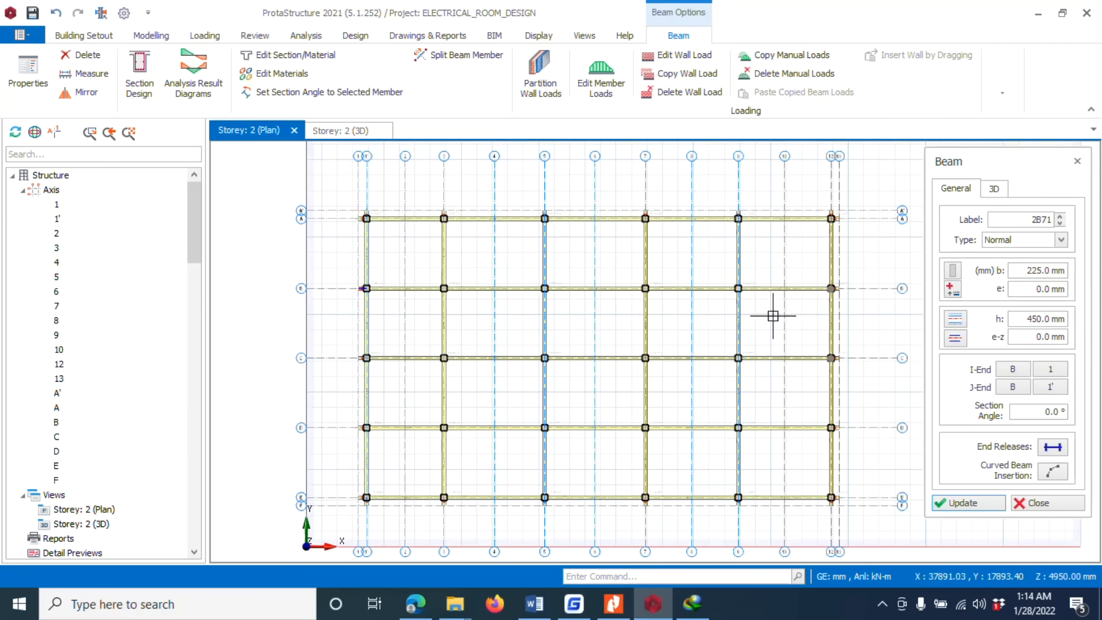
scroll(415, 213, up, 3)
middle_drag(415, 214, 495, 225)
drag(1025, 318, 1068, 318)
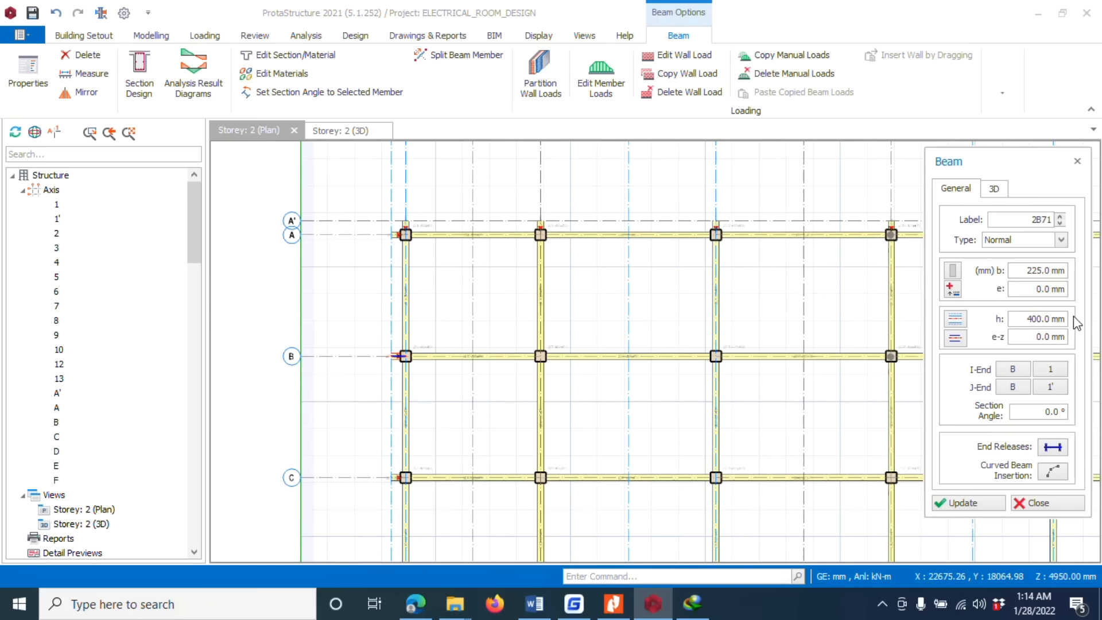
Step: Insert 225 x 400 mm secondary beams on axis 2 from A' to B, split at the supporting spans, and continue them to C
scroll(474, 243, up, 2)
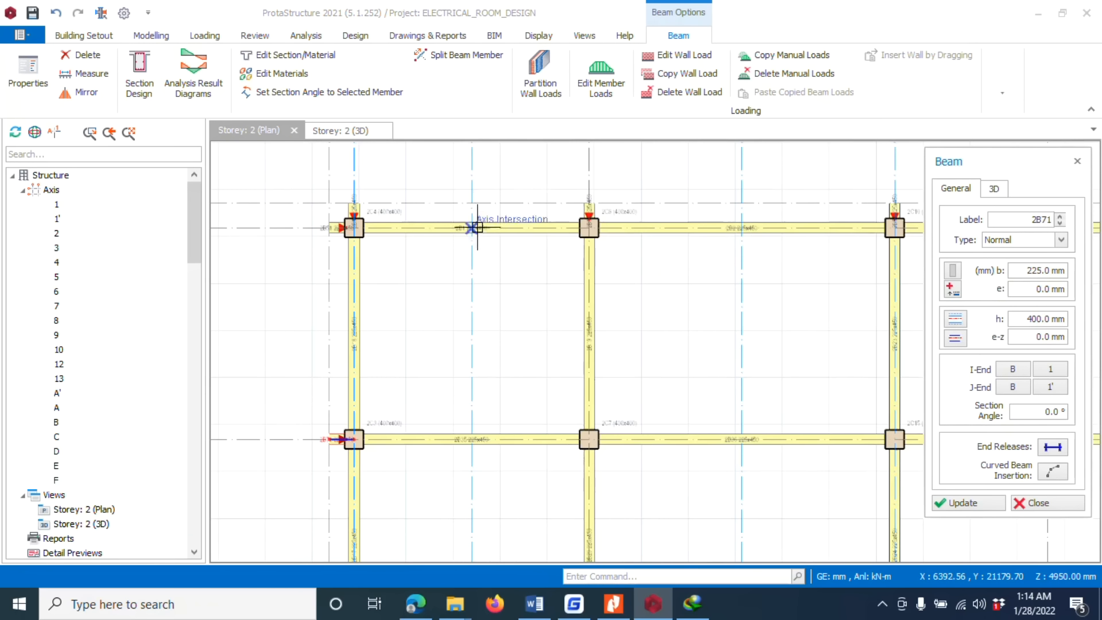
click(471, 204)
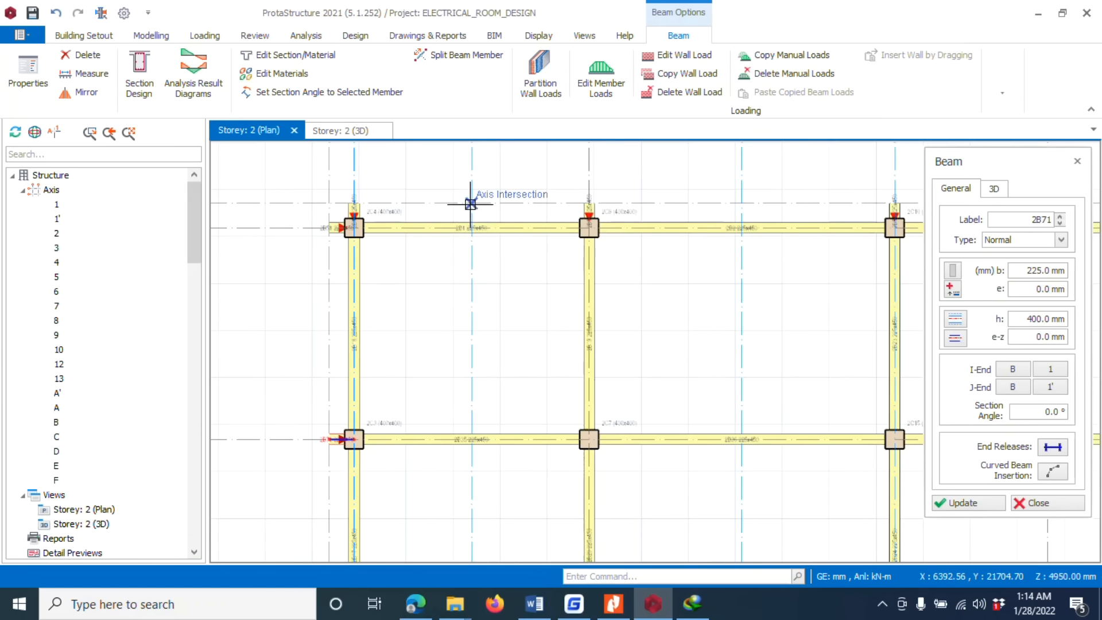
click(470, 439)
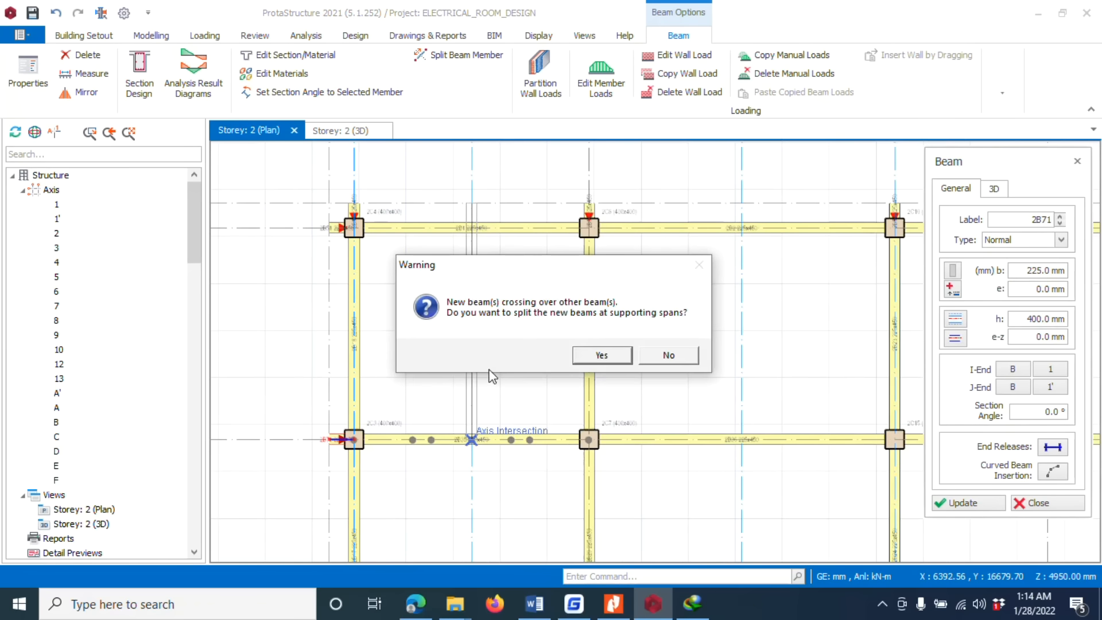
click(601, 355)
click(473, 454)
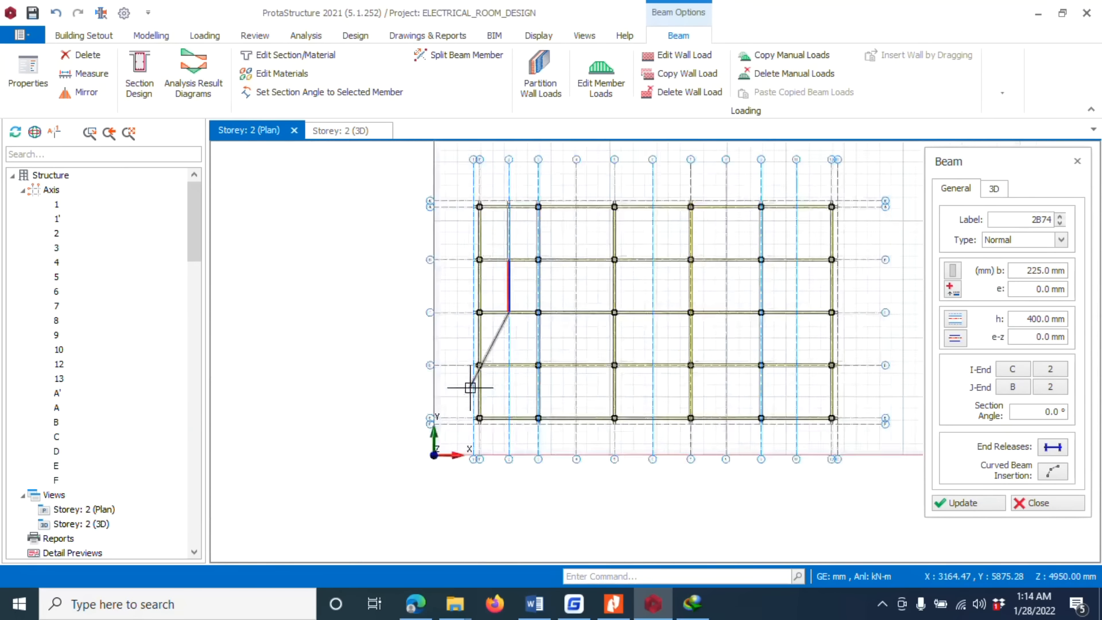
Step: Continue the axis 2 secondary beams span by span from axis C through D and E to F
scroll(470, 388, up, 1)
click(524, 352)
scroll(520, 435, up, 2)
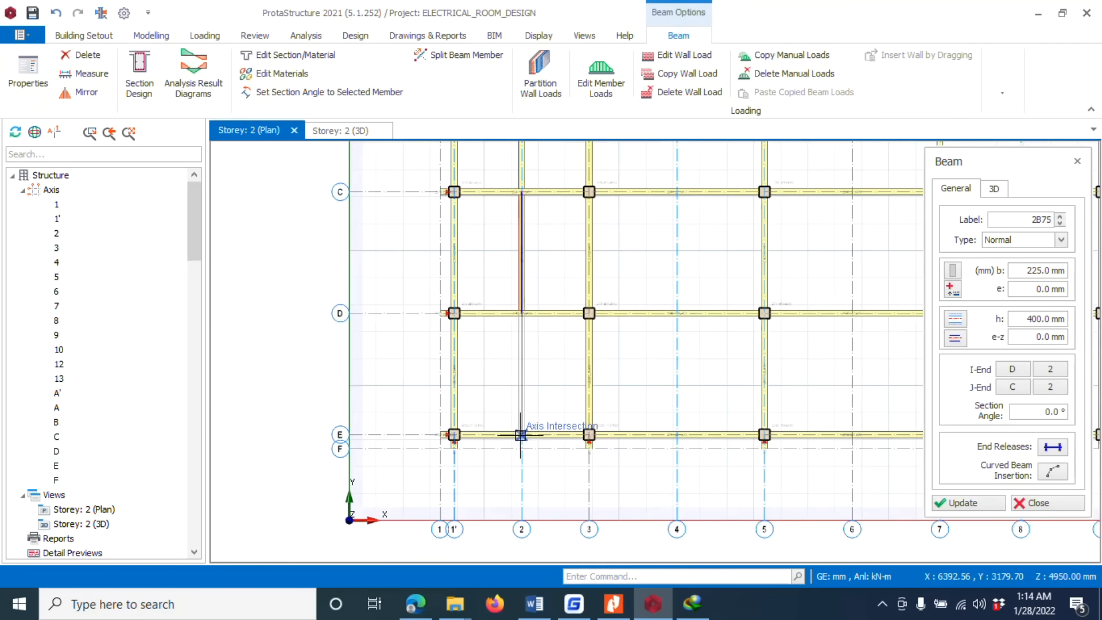
click(521, 435)
click(522, 448)
Step: Insert 225 x 400 mm secondary beams on axis 4 from A' to B, split at the supporting spans
scroll(519, 441, down, 2)
scroll(462, 196, up, 3)
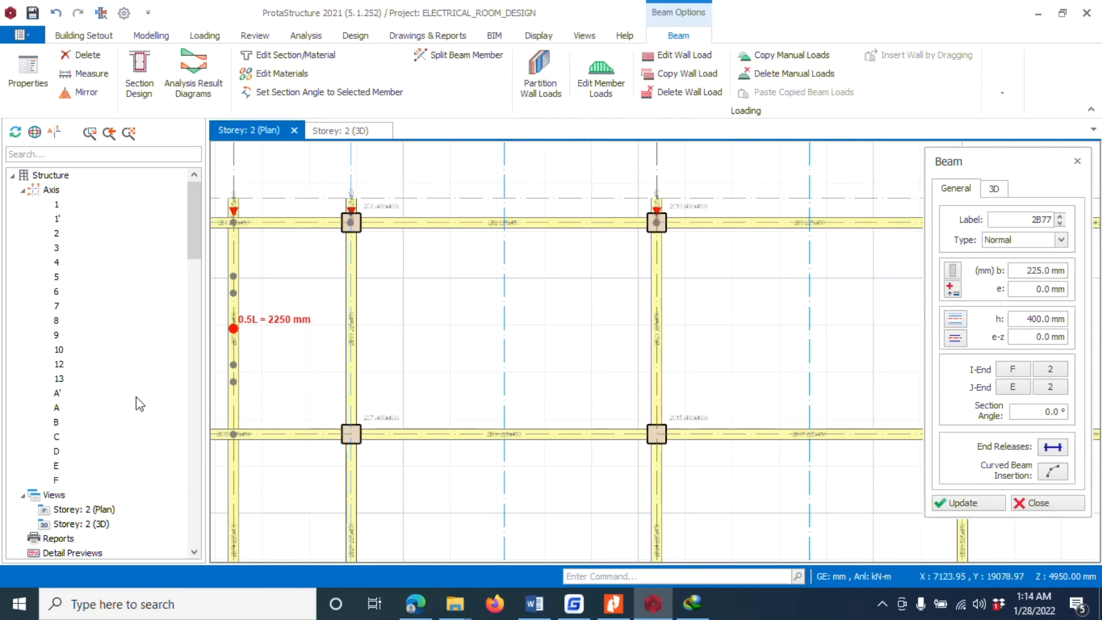
scroll(86, 438, down, 8)
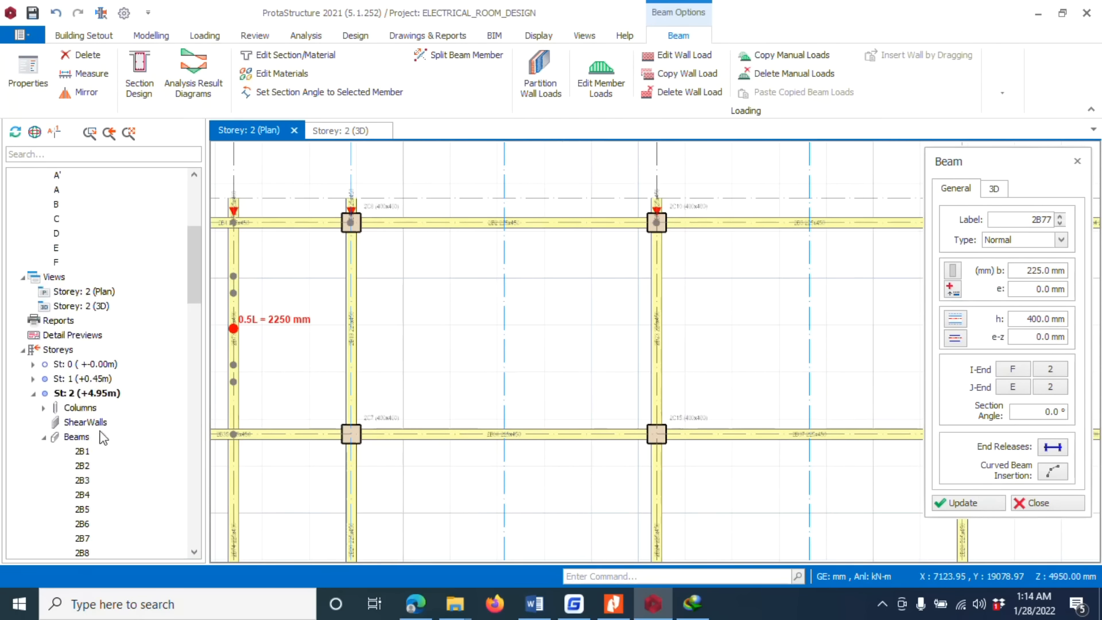
click(504, 198)
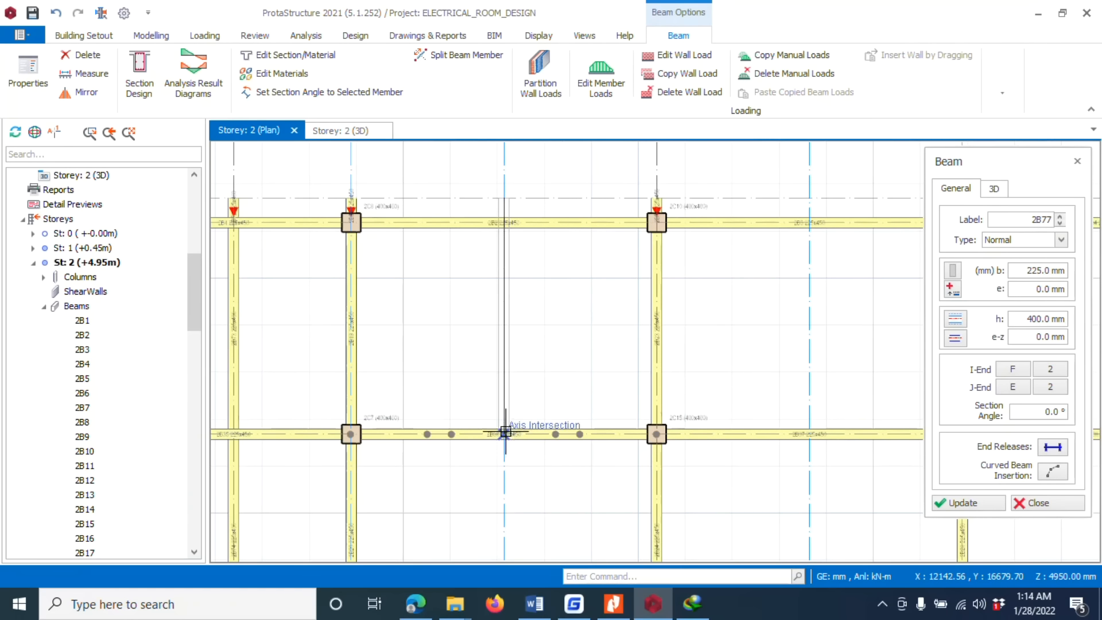
click(503, 434)
click(584, 355)
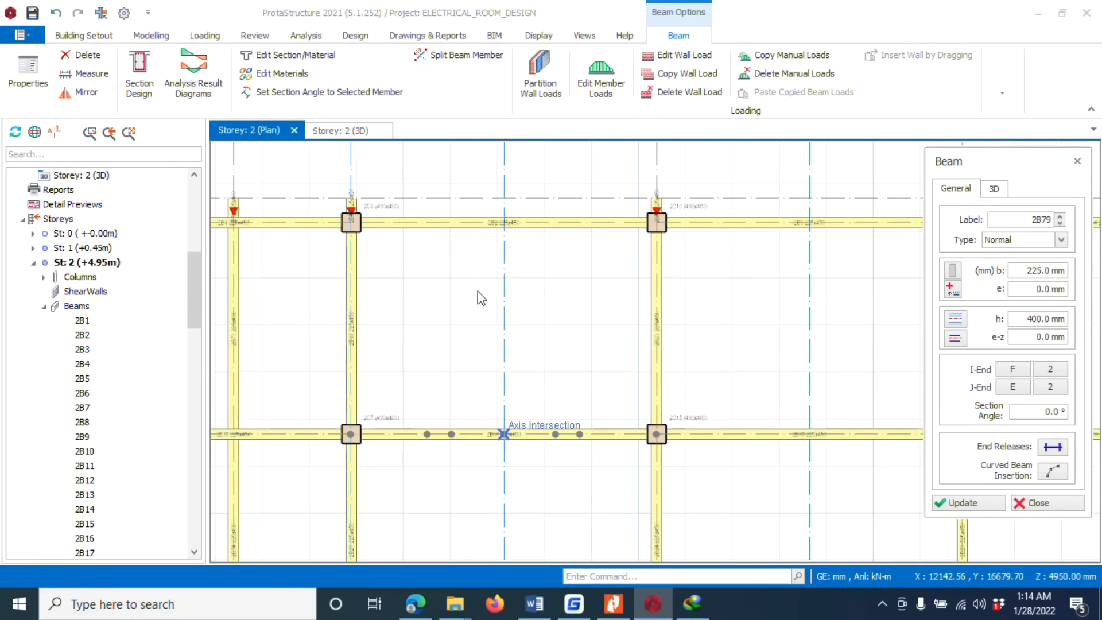
Step: Continue the axis 4 secondary beams span by span from axis B through C, D and E to F
scroll(480, 297, down, 4)
scroll(516, 434, up, 2)
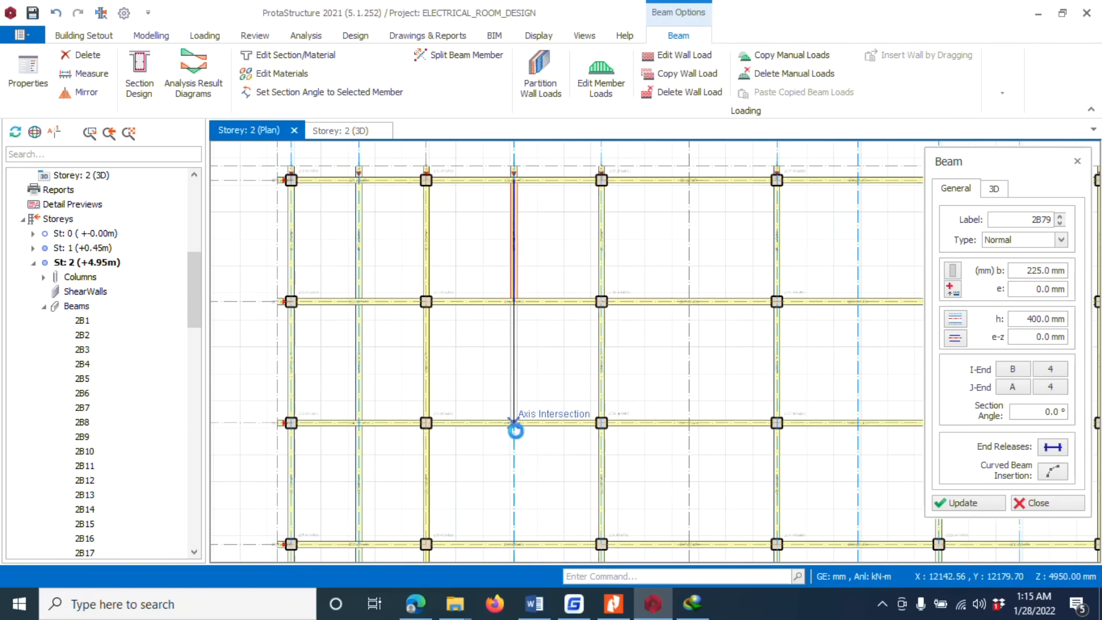
click(516, 428)
scroll(554, 293, down, 3)
scroll(554, 360, up, 2)
click(522, 395)
click(529, 481)
scroll(529, 491, up, 1)
click(530, 492)
Step: Insert 225 x 400 mm secondary beams on axis 6 from A' through A to B
scroll(438, 352, down, 3)
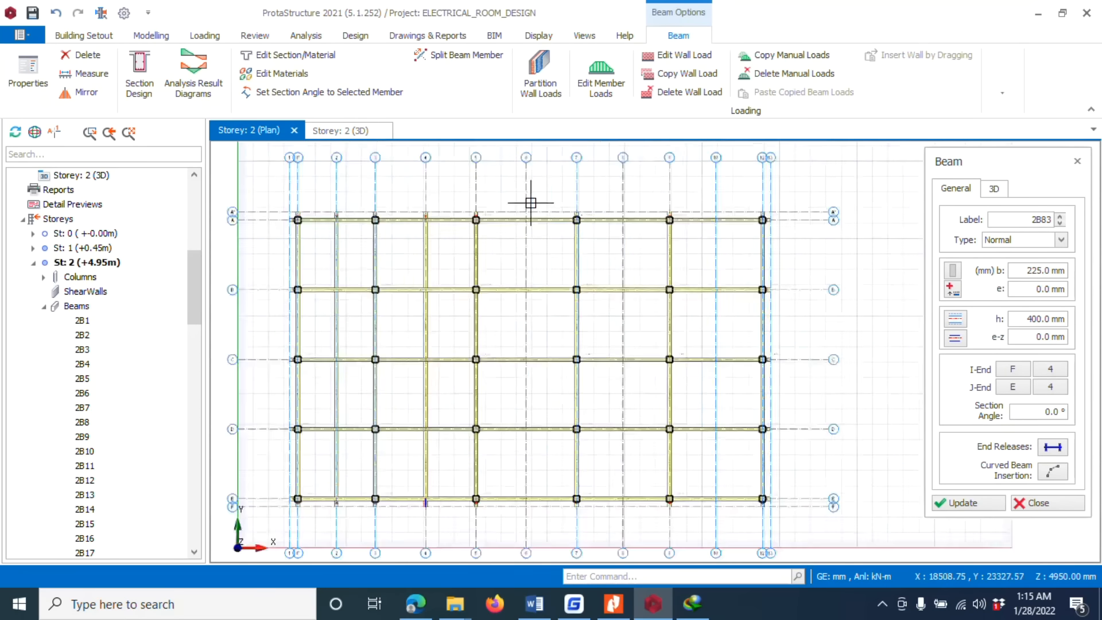
scroll(531, 203, up, 1)
scroll(525, 218, up, 2)
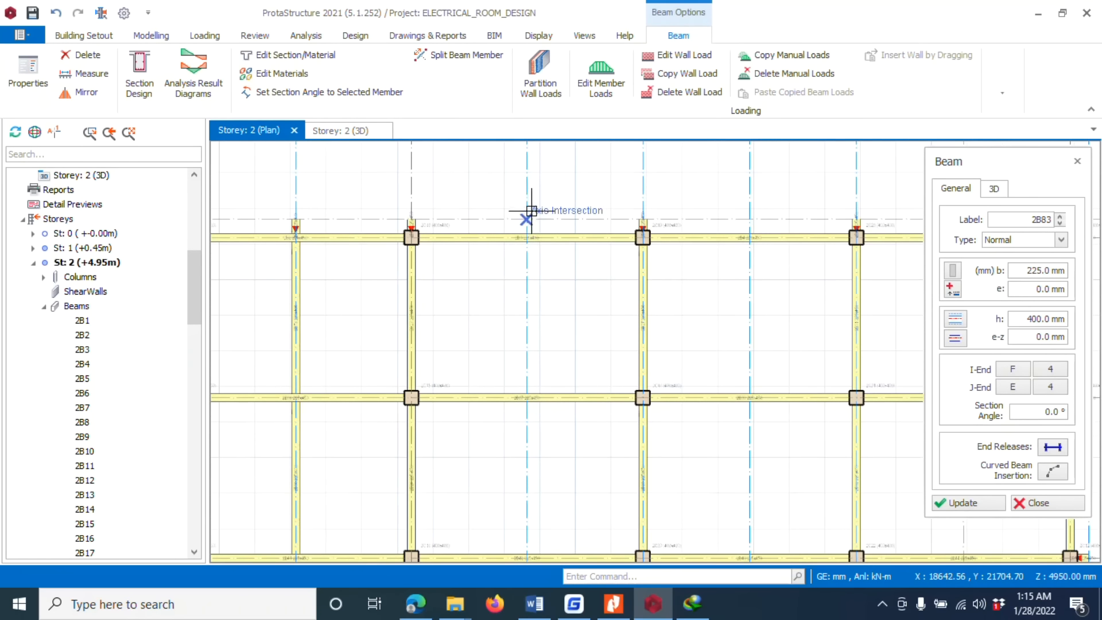
click(527, 217)
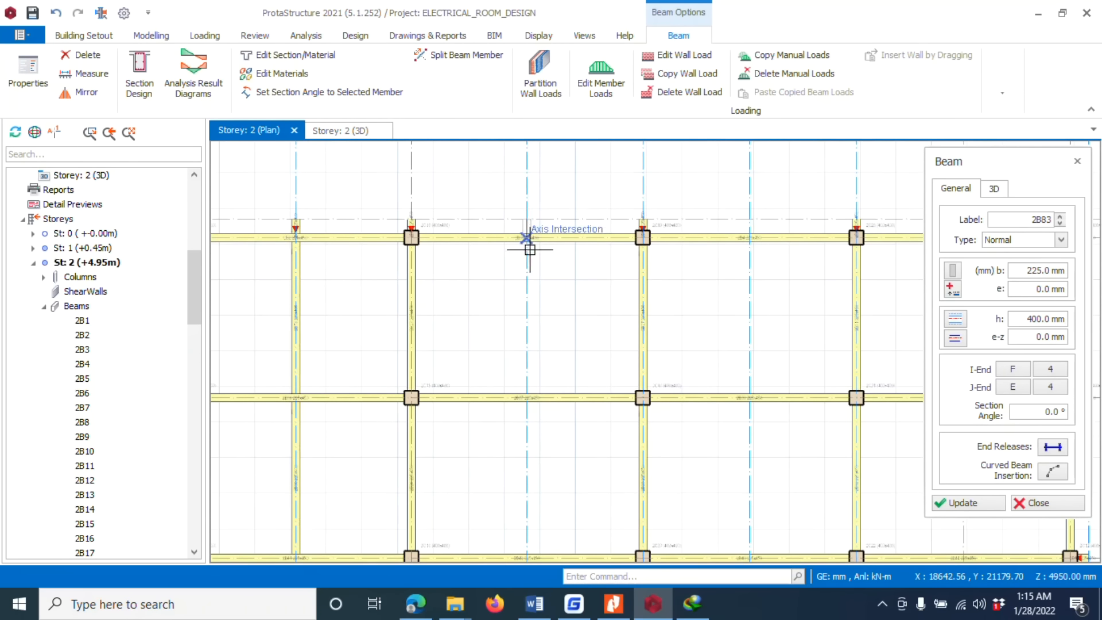
click(526, 396)
scroll(553, 263, down, 1)
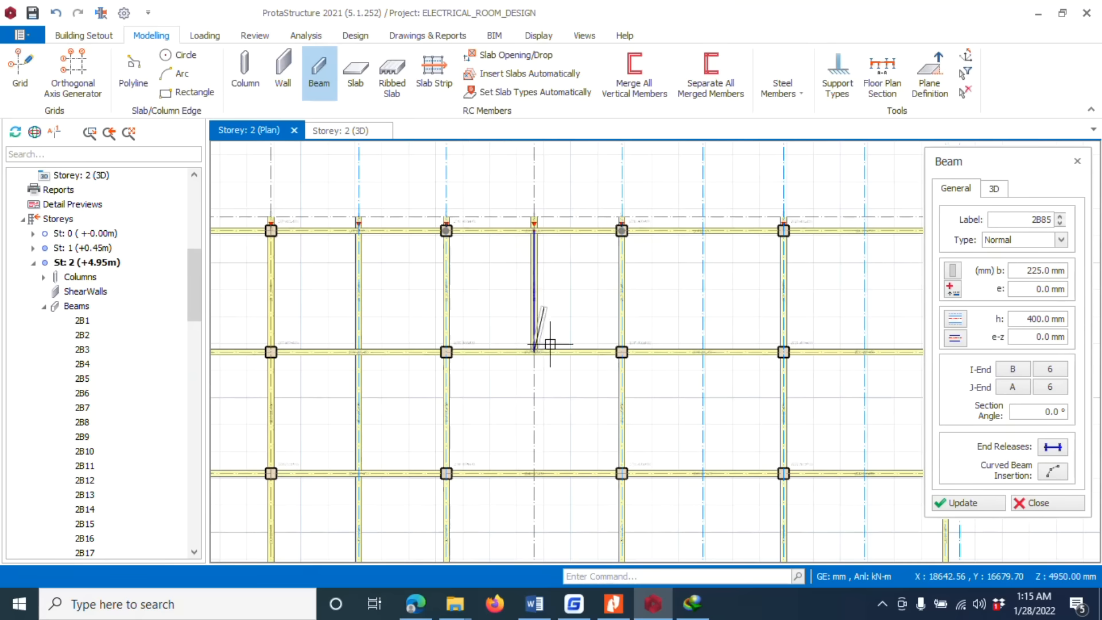
Step: Continue the axis 6 secondary beams span by span from axis B through C, D and E to F
click(532, 474)
scroll(541, 361, down, 2)
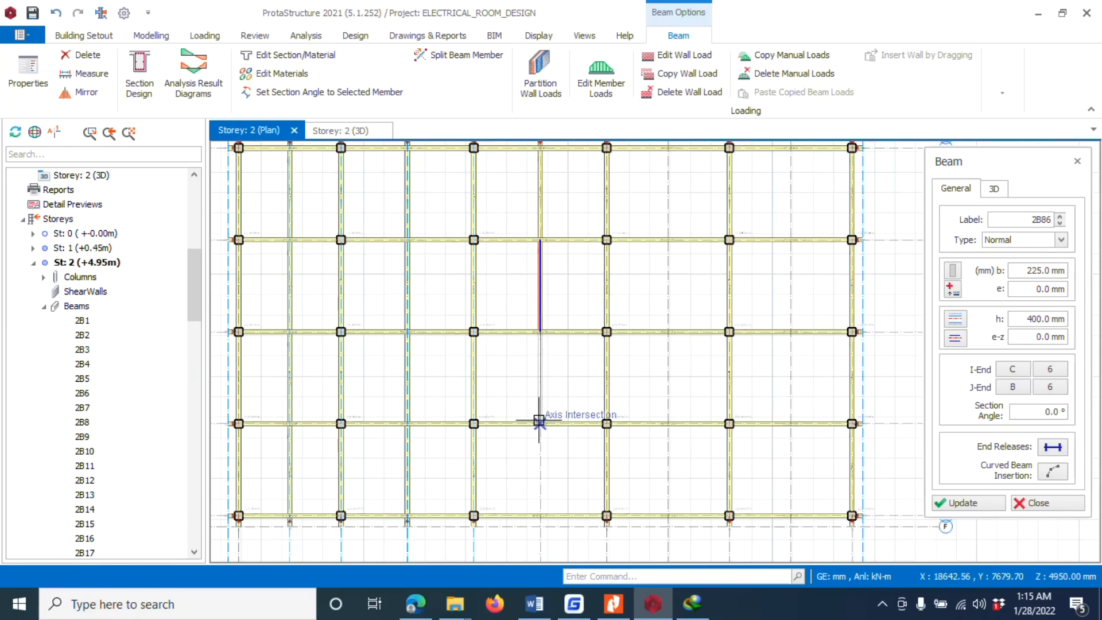
scroll(556, 261, down, 1)
click(543, 381)
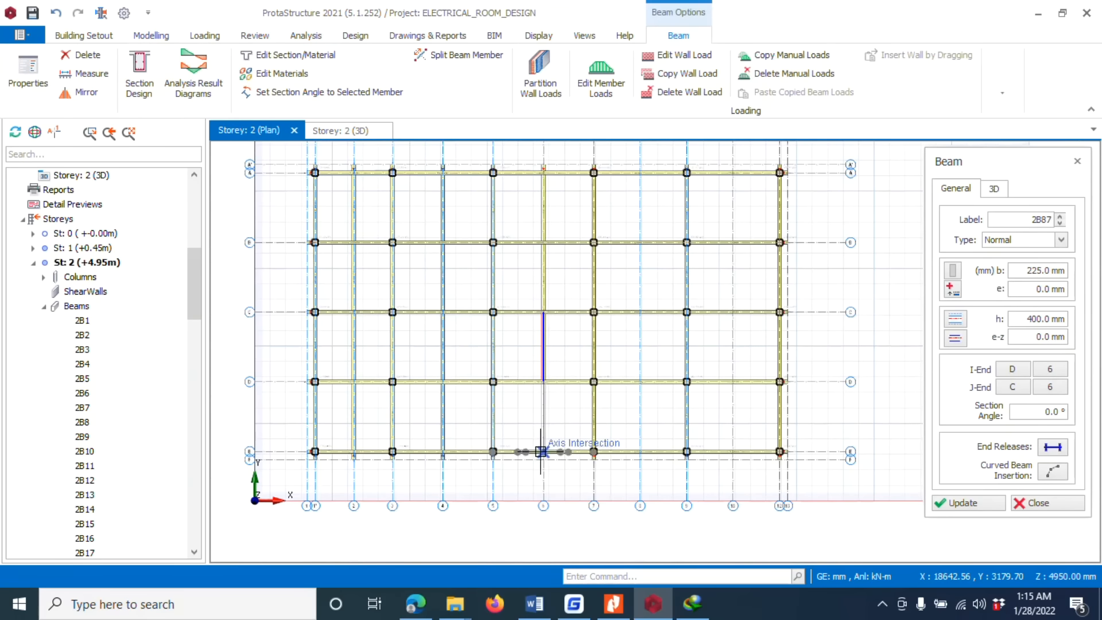
click(542, 457)
scroll(542, 457, up, 2)
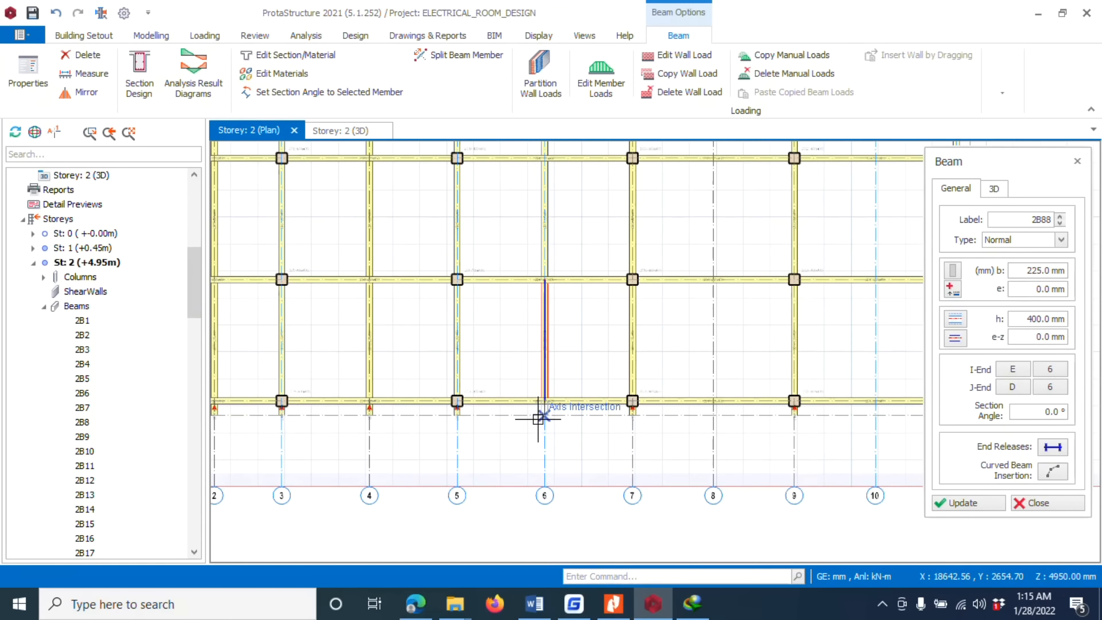
click(544, 414)
Step: Insert 225 x 400 mm secondary beams on axis 8 from A' through A to B
scroll(453, 413, down, 5)
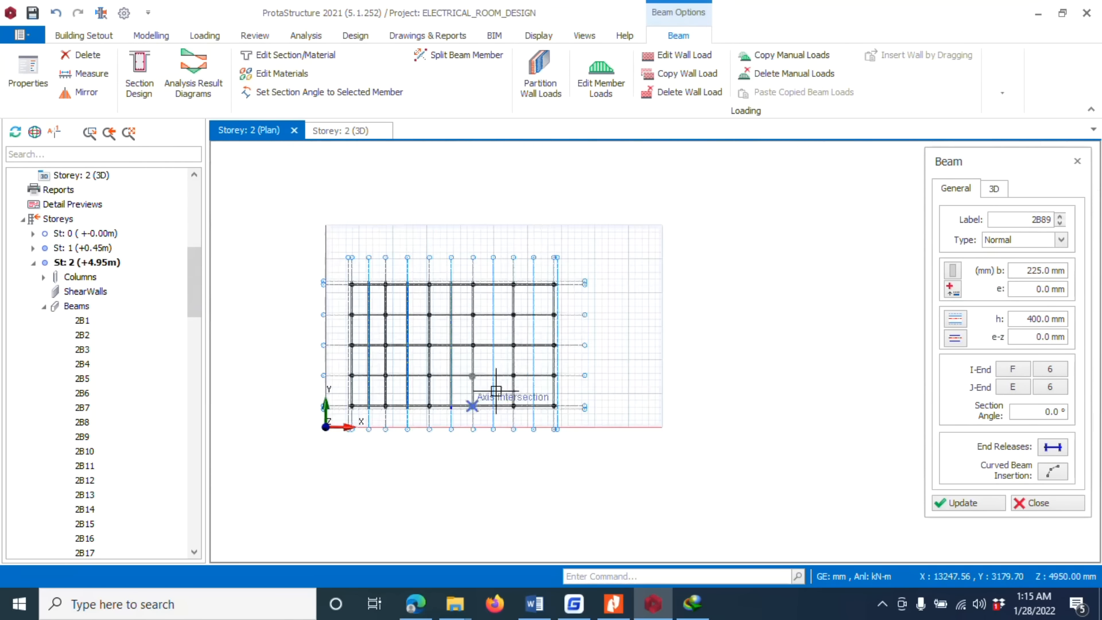
scroll(505, 295, up, 6)
click(422, 368)
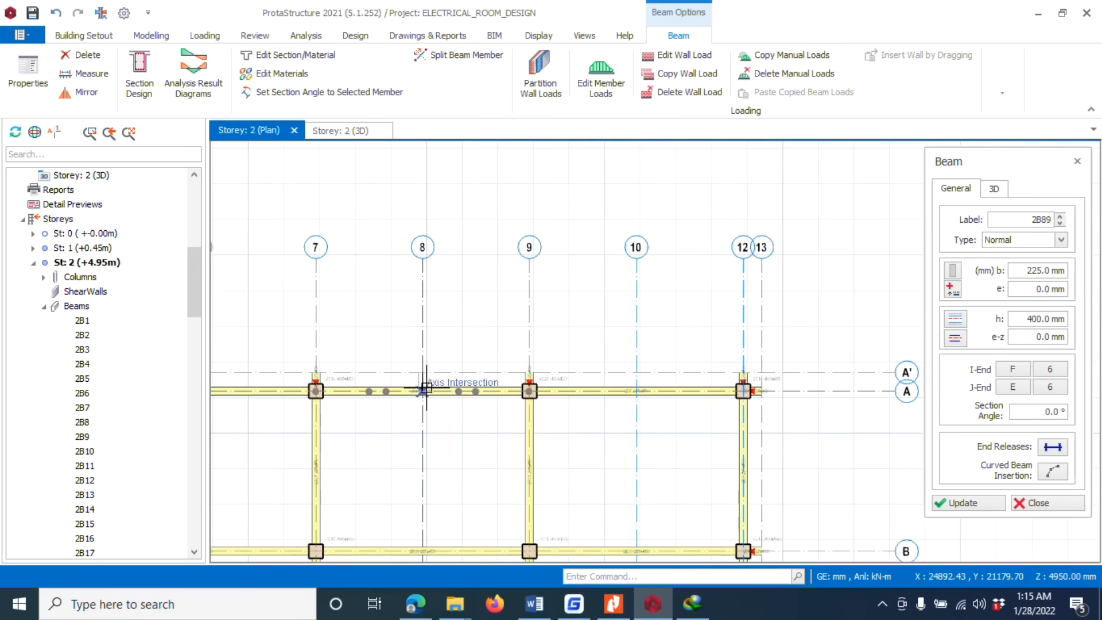
click(423, 391)
scroll(435, 463, down, 2)
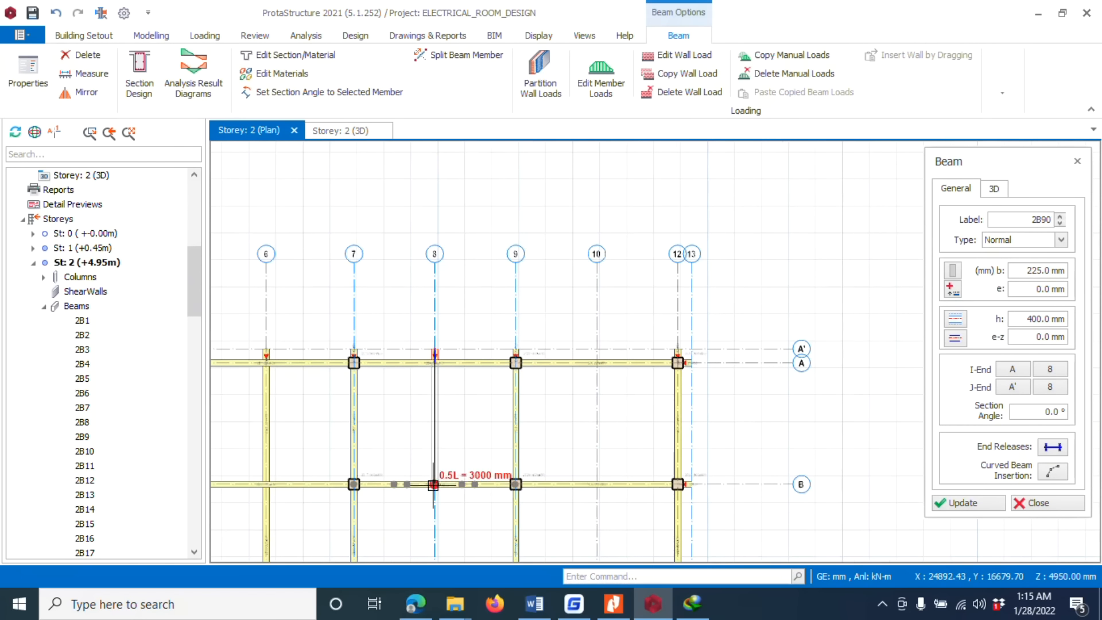
scroll(485, 253, down, 3)
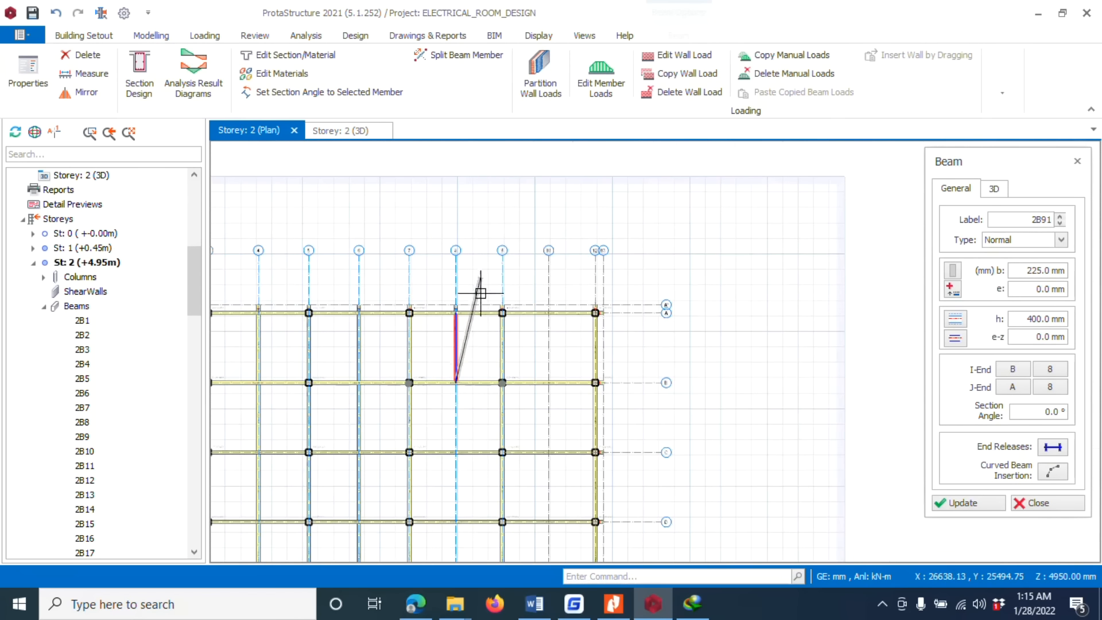
Step: Continue the axis 8 secondary beams span by span from axis B through C, D and E to F
click(456, 452)
scroll(498, 282, down, 2)
click(481, 443)
click(475, 466)
scroll(474, 467, up, 3)
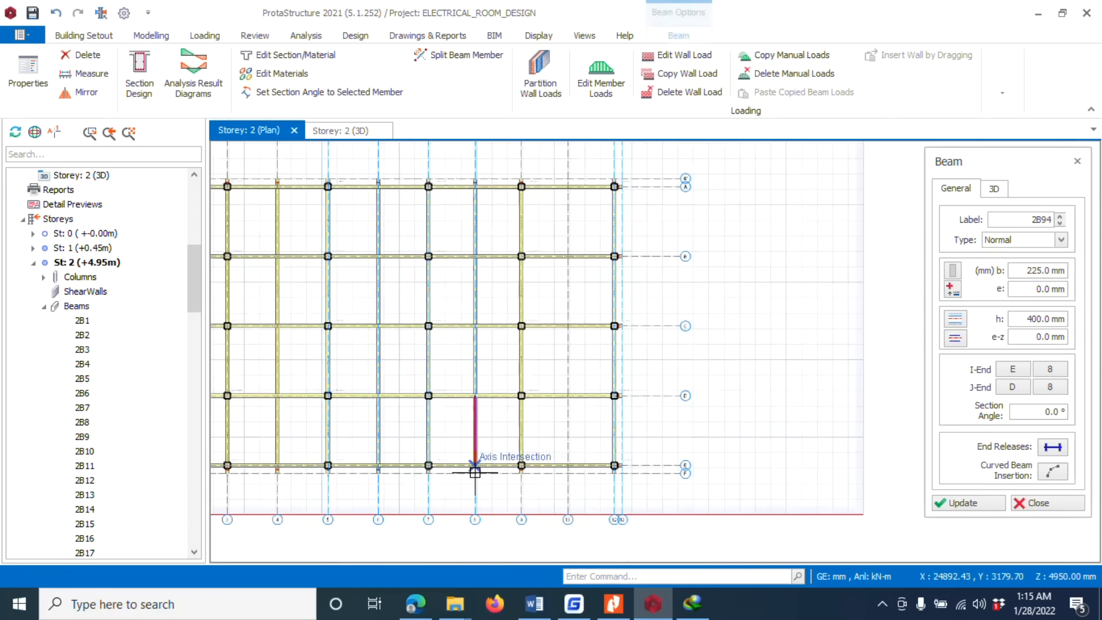
click(474, 475)
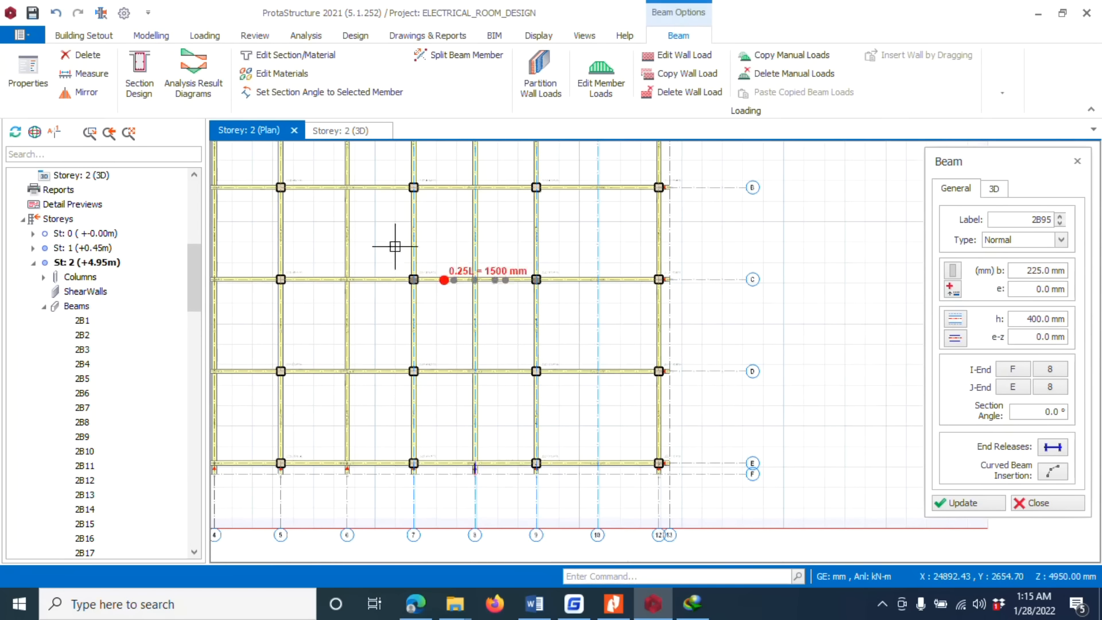
Step: Insert 225 x 400 mm secondary beams on axis 10 from A' through A and B to C
scroll(475, 295, down, 3)
scroll(448, 216, up, 4)
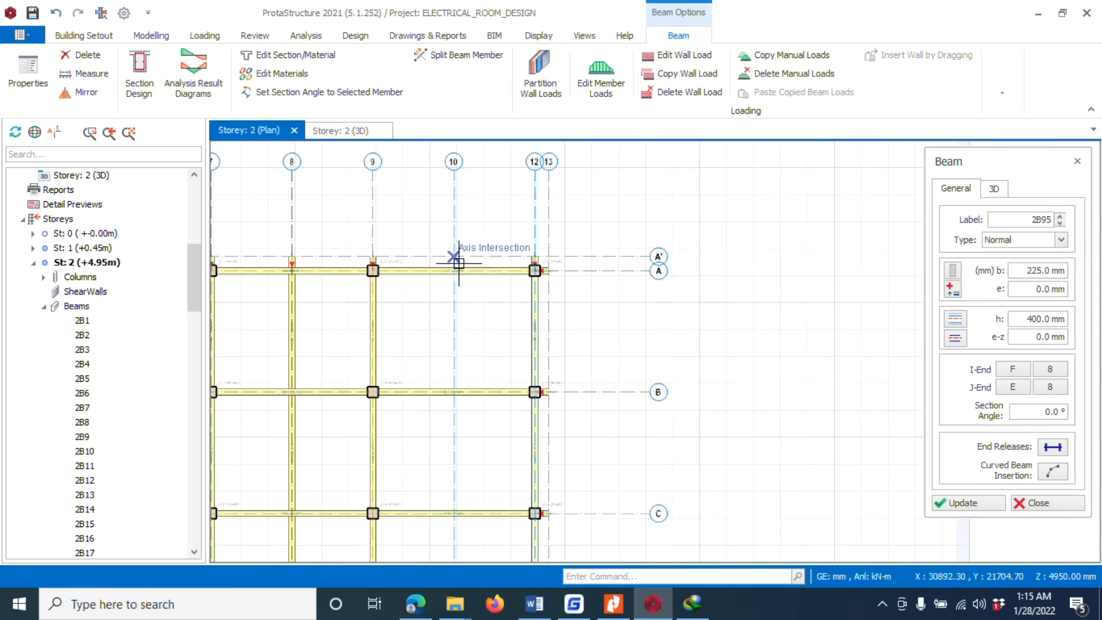
click(454, 392)
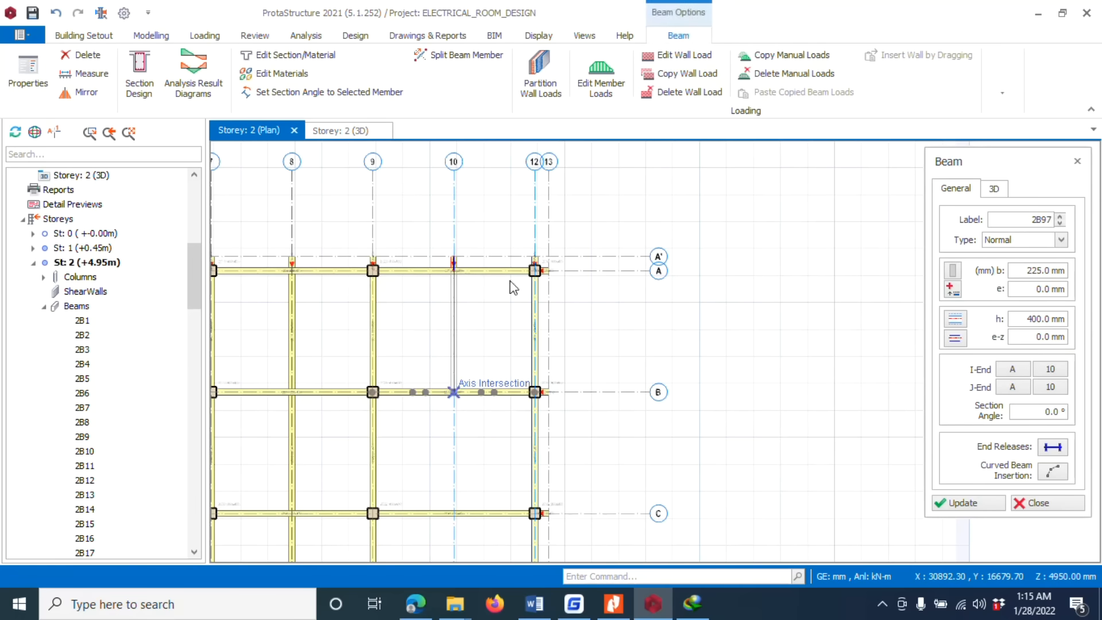
scroll(504, 332, down, 1)
click(465, 442)
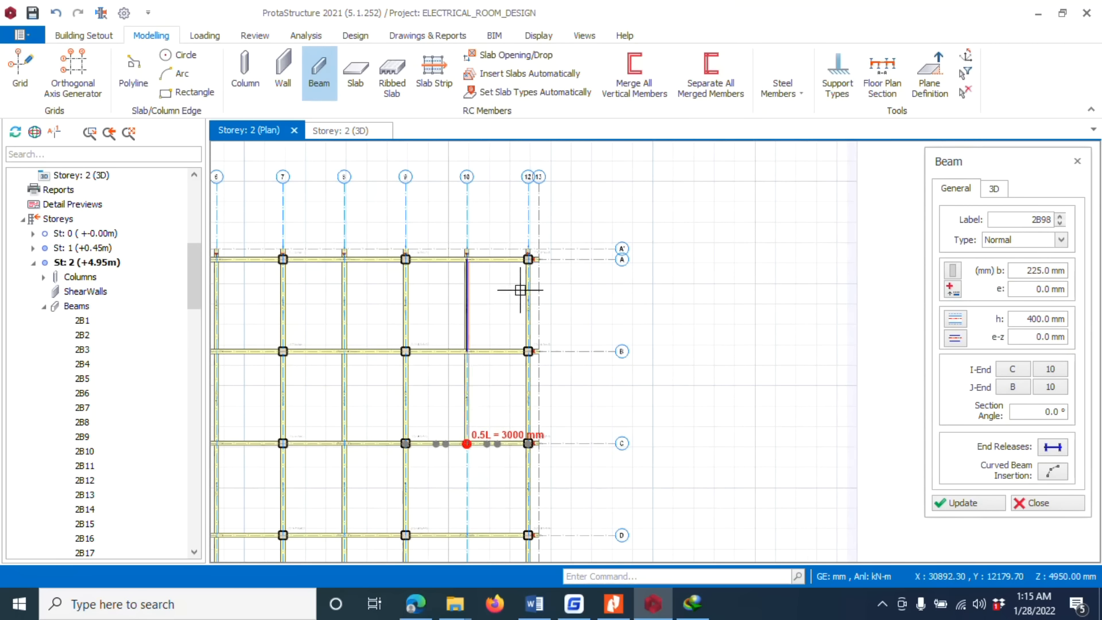
Step: Continue the axis 10 secondary beams span by span from axis C through D and E to F
scroll(468, 456, up, 2)
click(487, 430)
scroll(512, 261, down, 2)
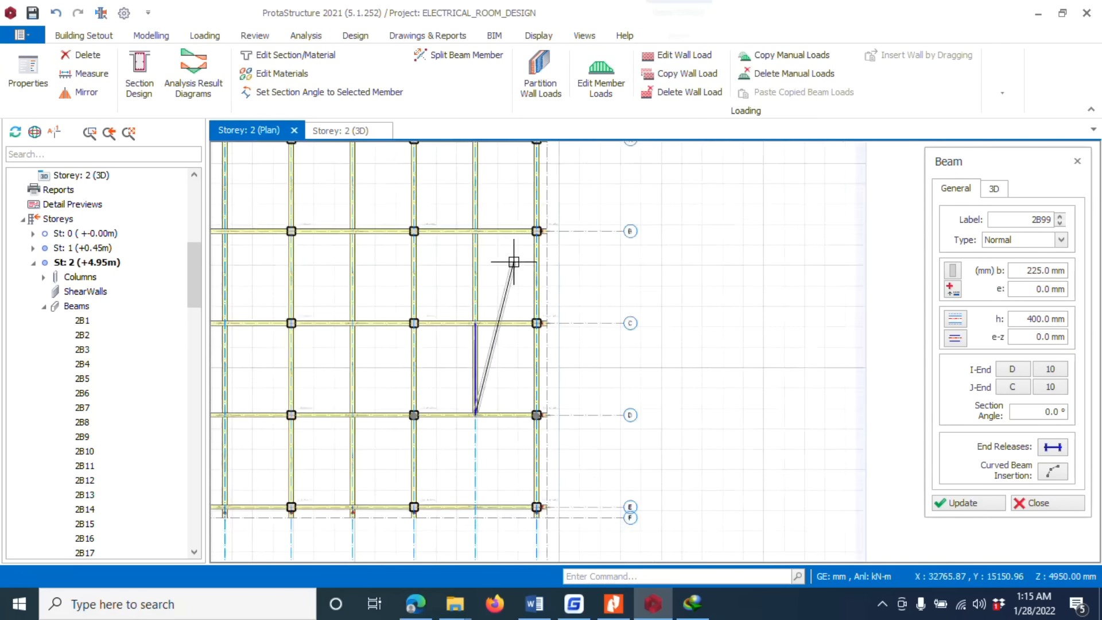
click(484, 447)
scroll(484, 447, up, 3)
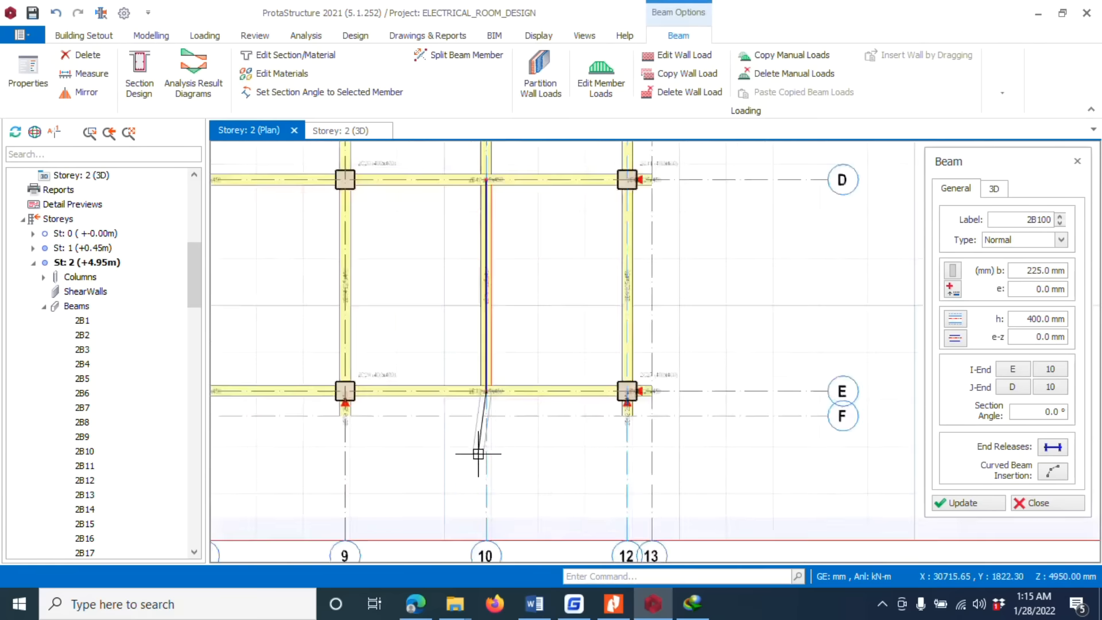
click(496, 368)
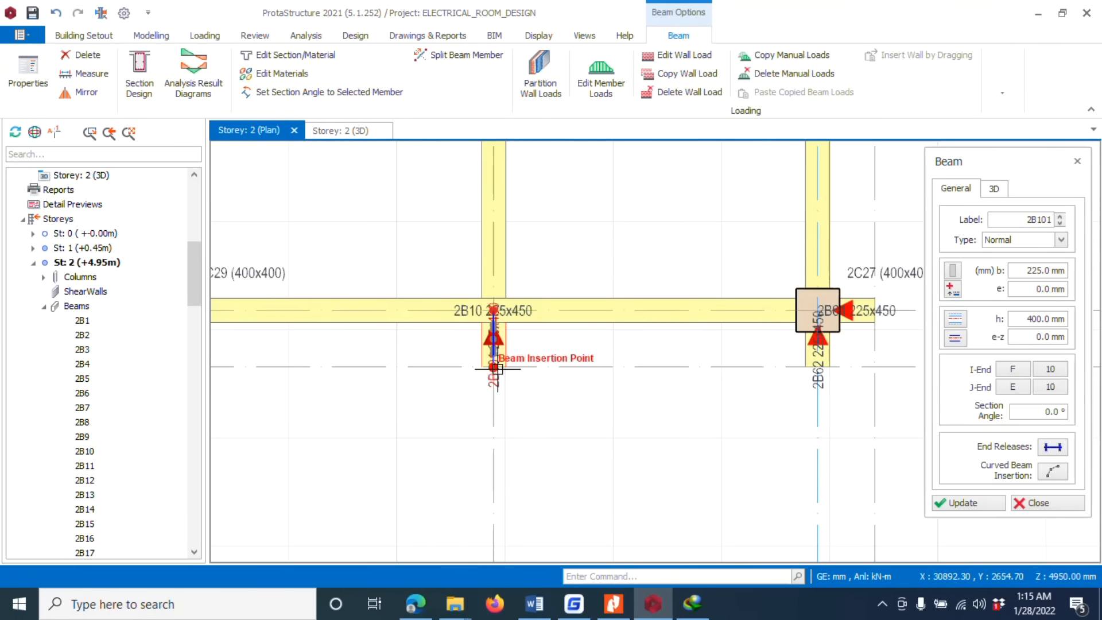
Step: Check the beam layout across the whole storey 2 plan for missing members, and close the beam properties
scroll(494, 353, down, 3)
scroll(482, 312, up, 5)
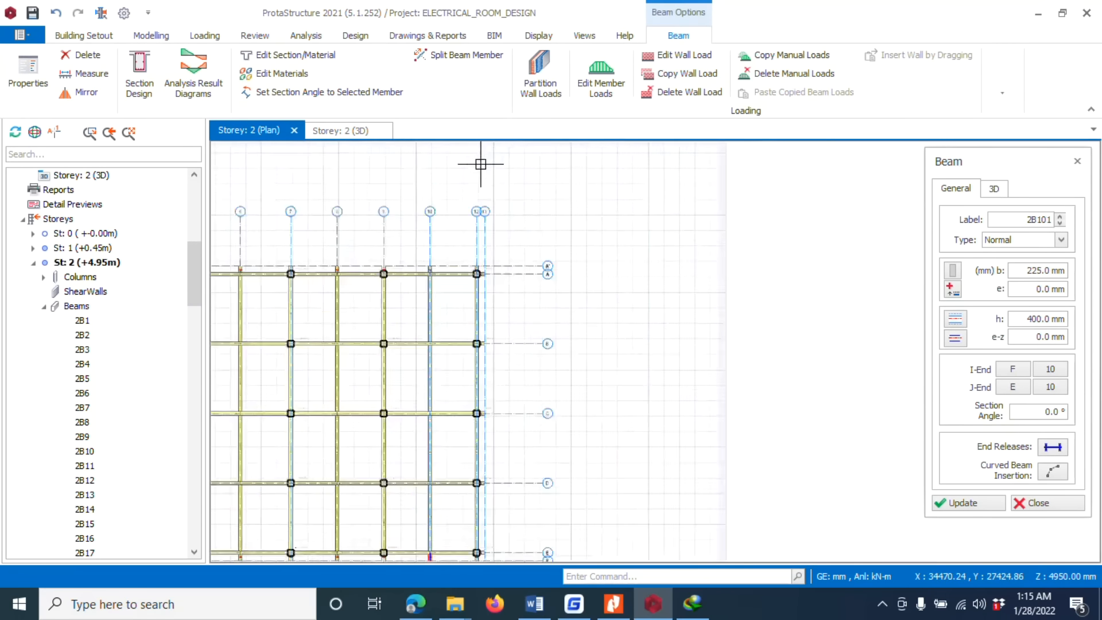
scroll(603, 244, down, 5)
scroll(301, 241, up, 4)
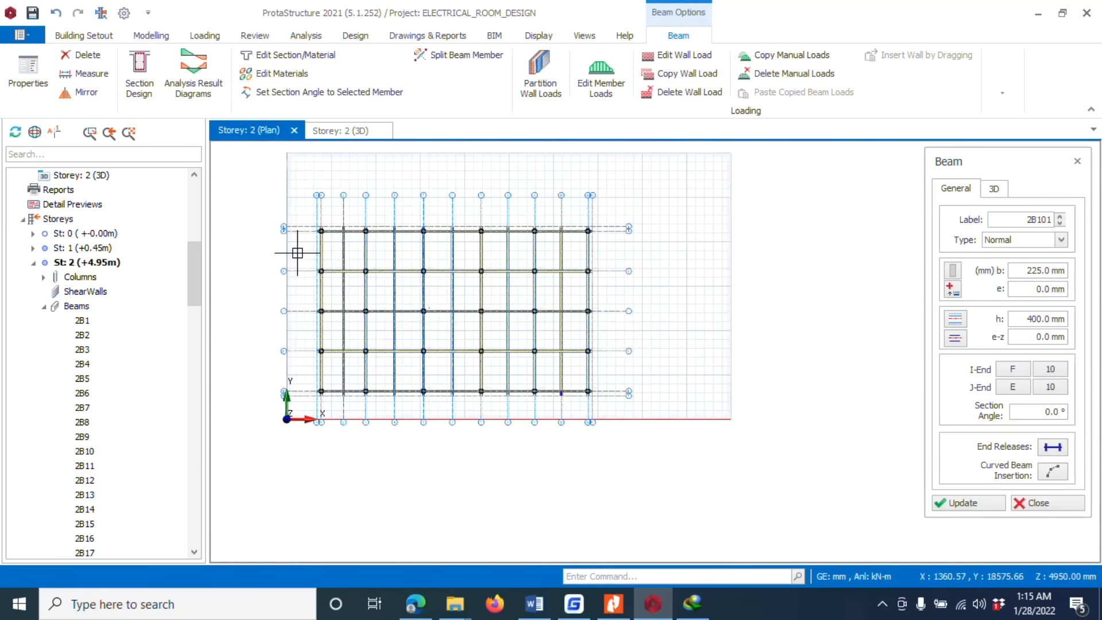
scroll(345, 321, down, 3)
scroll(349, 258, up, 3)
scroll(338, 344, down, 3)
scroll(327, 438, up, 3)
scroll(344, 428, down, 4)
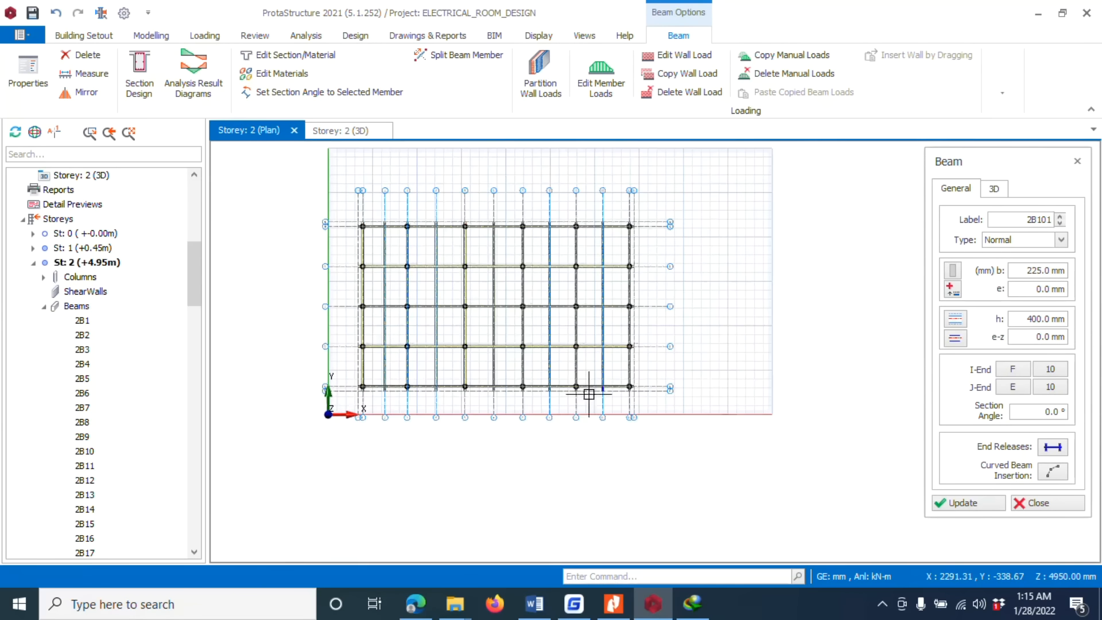
scroll(631, 356, up, 2)
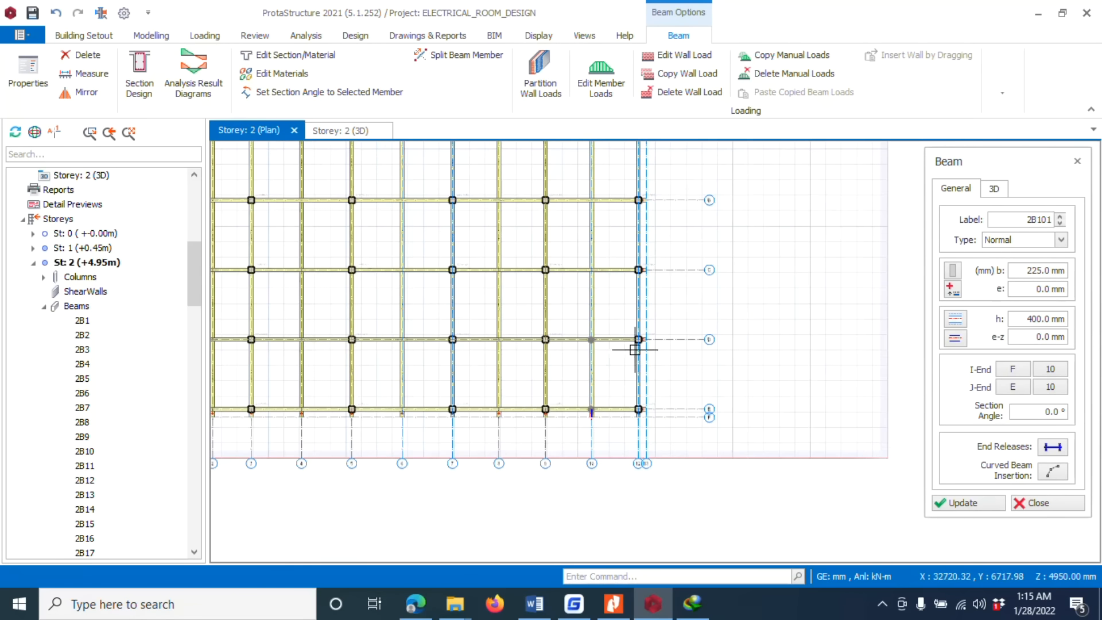
click(1030, 504)
scroll(579, 347, down, 2)
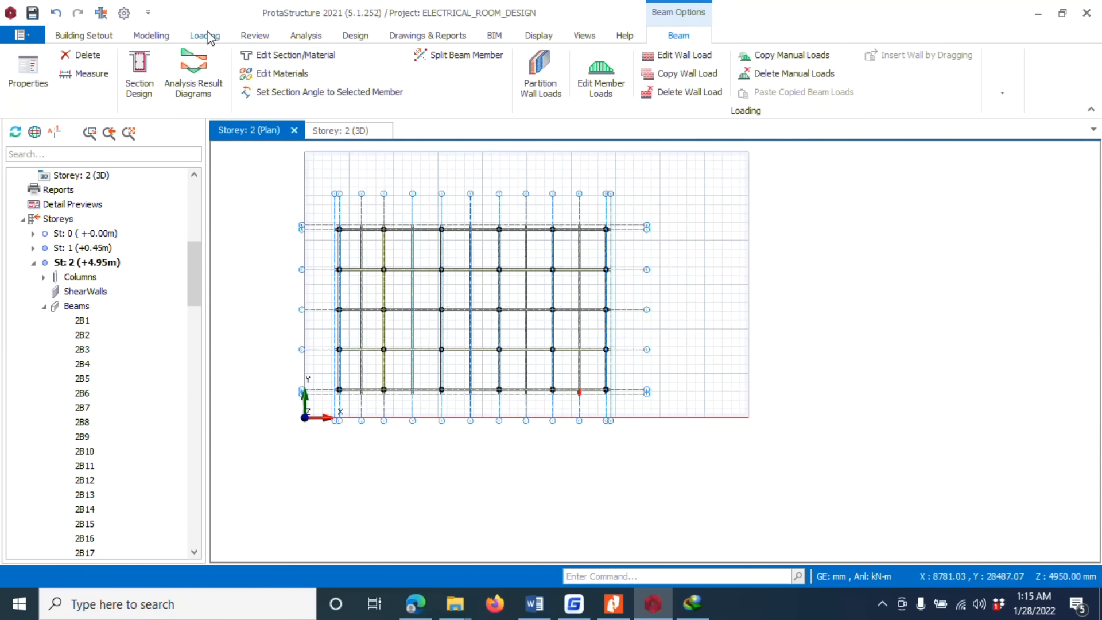
scroll(356, 229, up, 3)
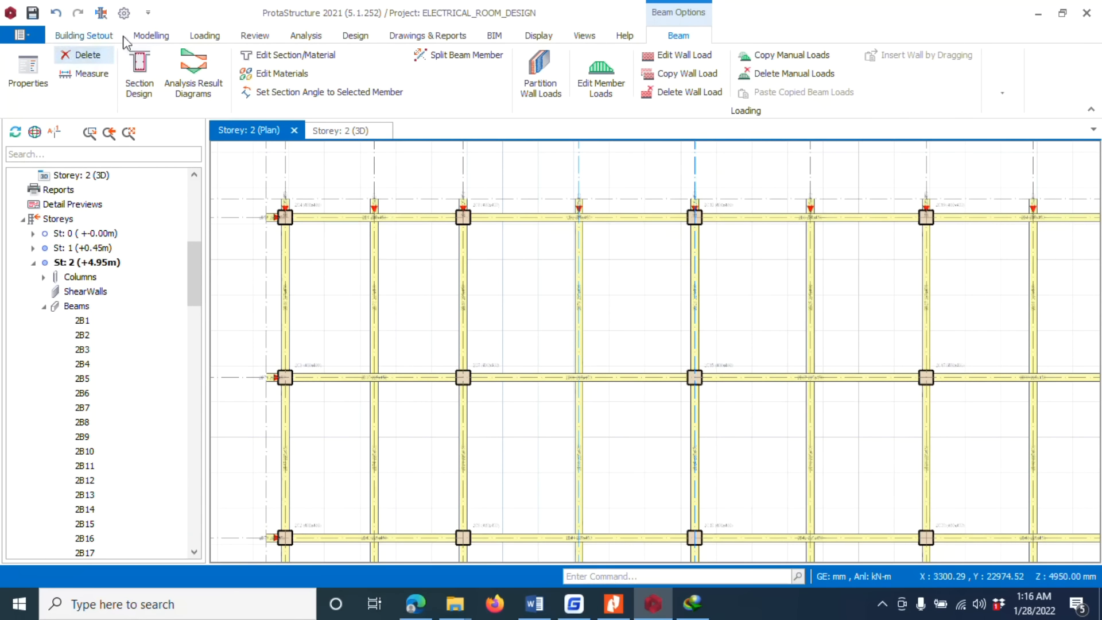
Step: Start the Slab command for beam-enclosed regions, open the slab's load settings and save the project
click(151, 35)
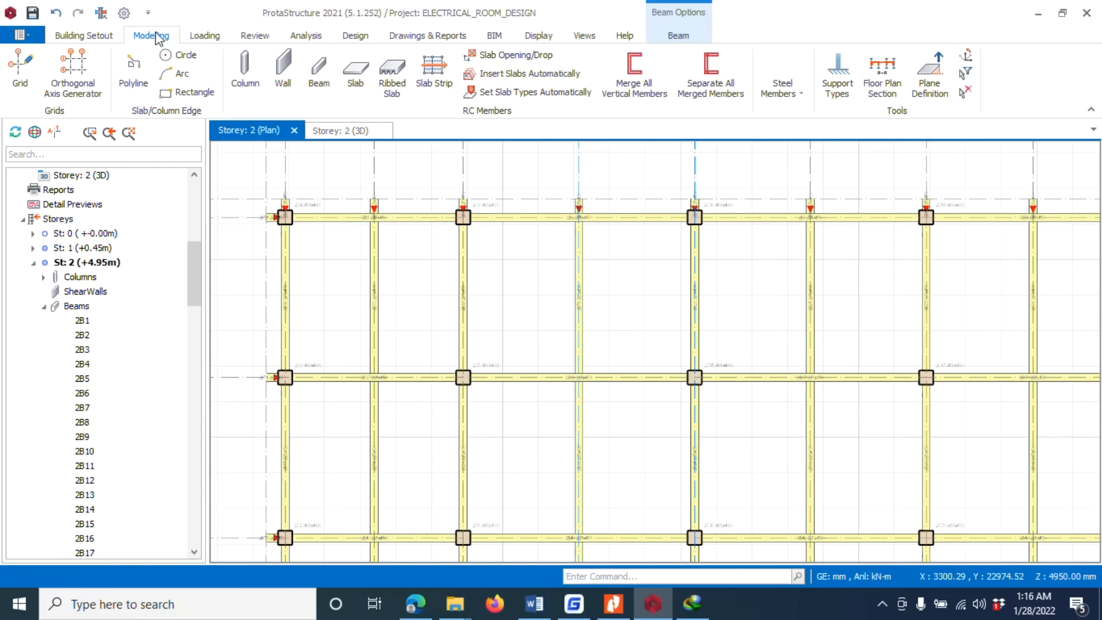
click(361, 77)
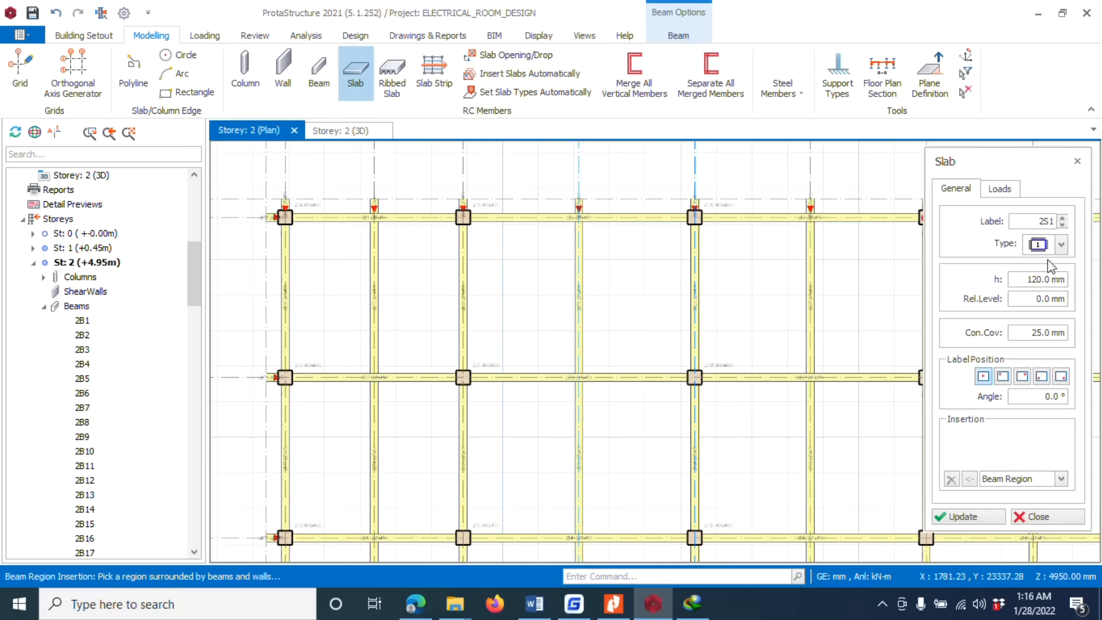
click(866, 287)
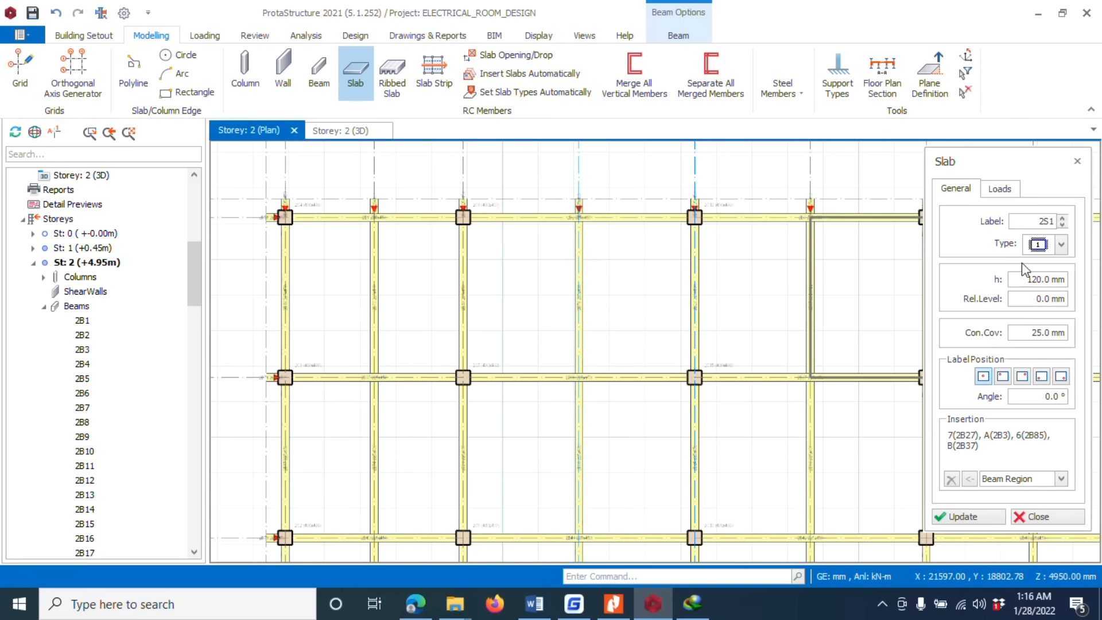
click(998, 189)
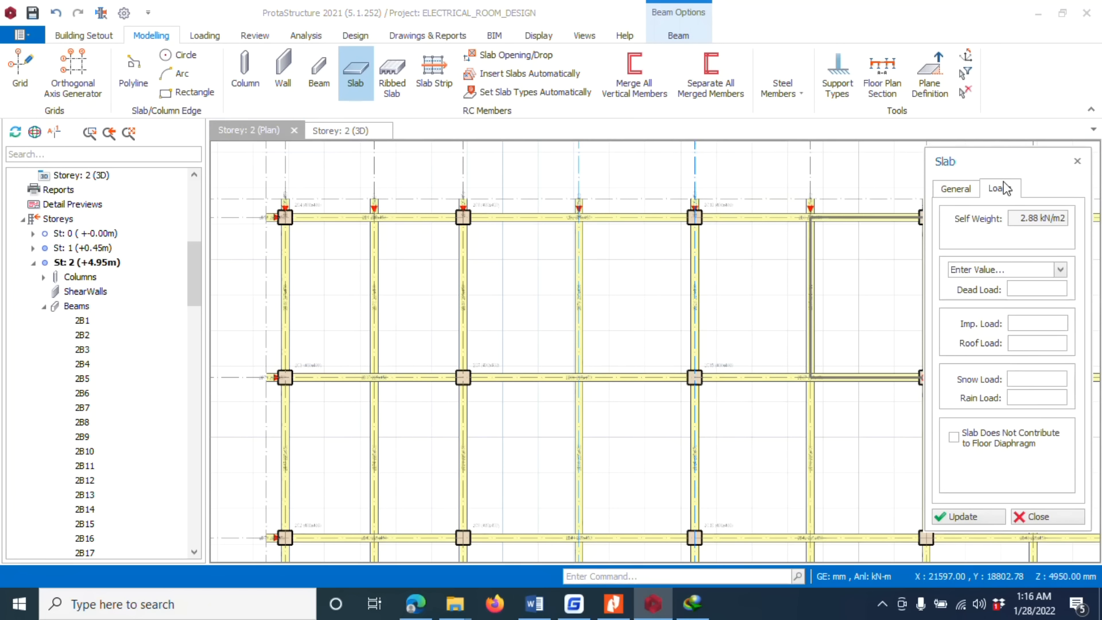
key(ctrl+s)
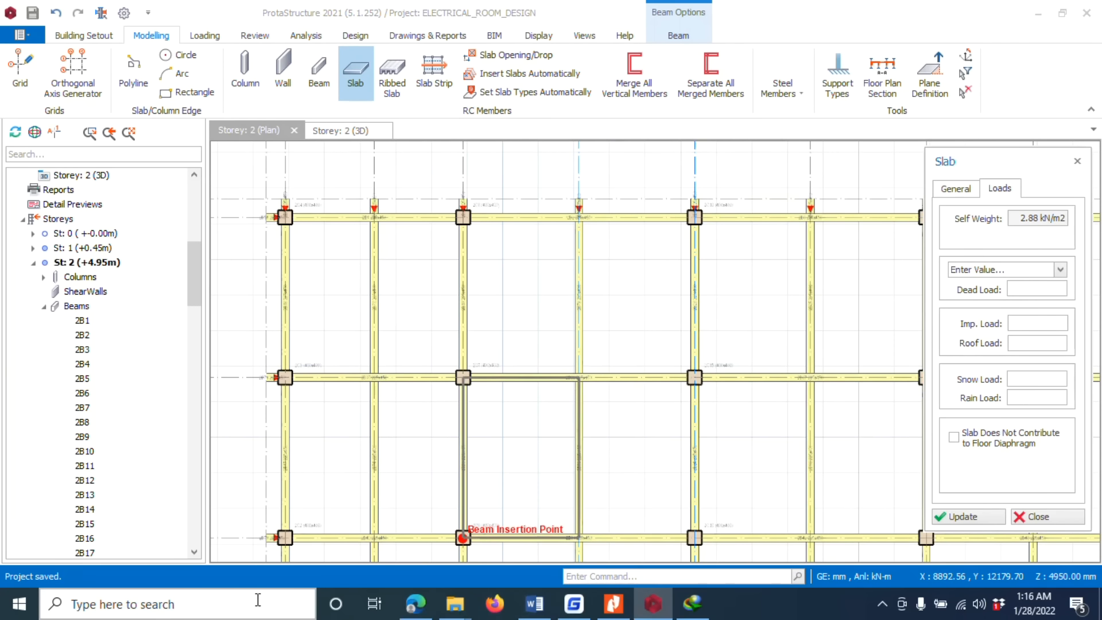
Step: Switch to the Windows Calculator and position it so the slab load settings stay readable
click(228, 611)
text(CAL)
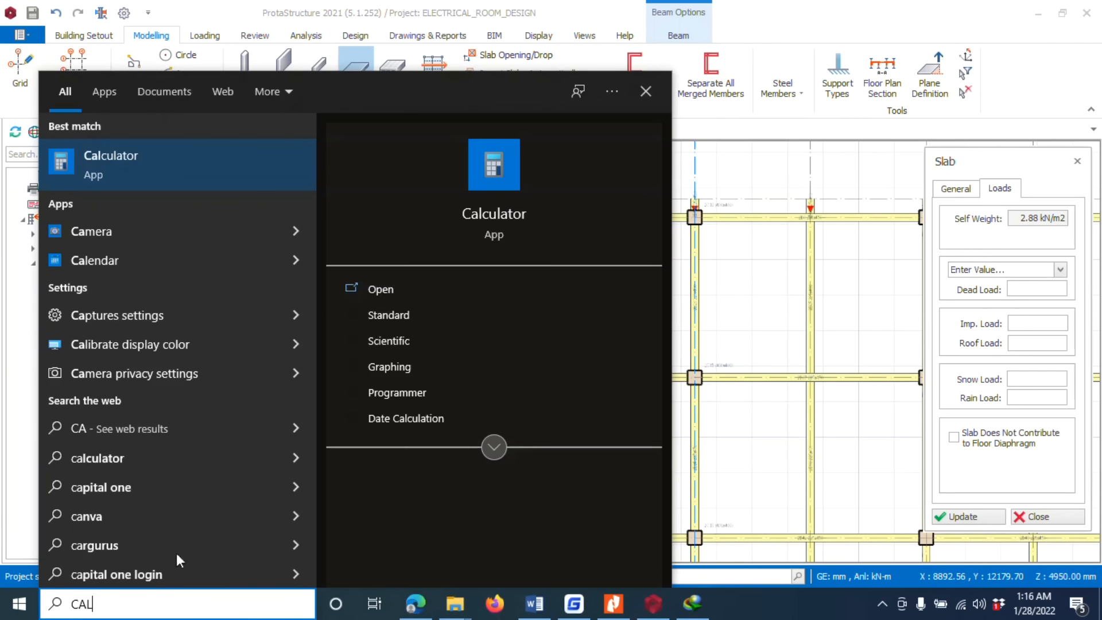
click(131, 162)
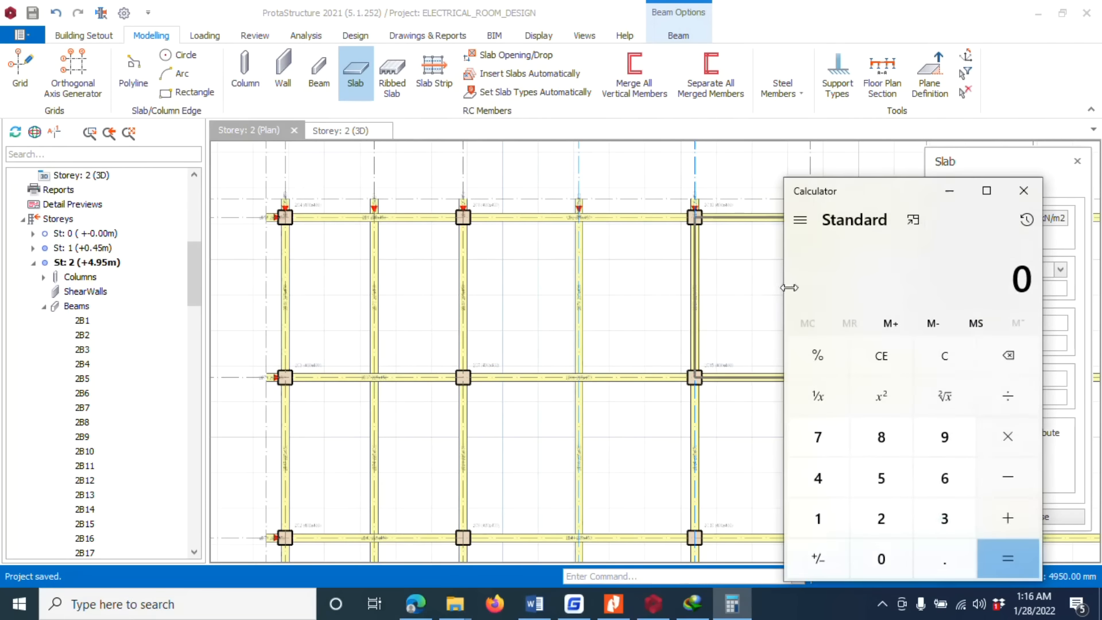
drag(882, 193, 541, 159)
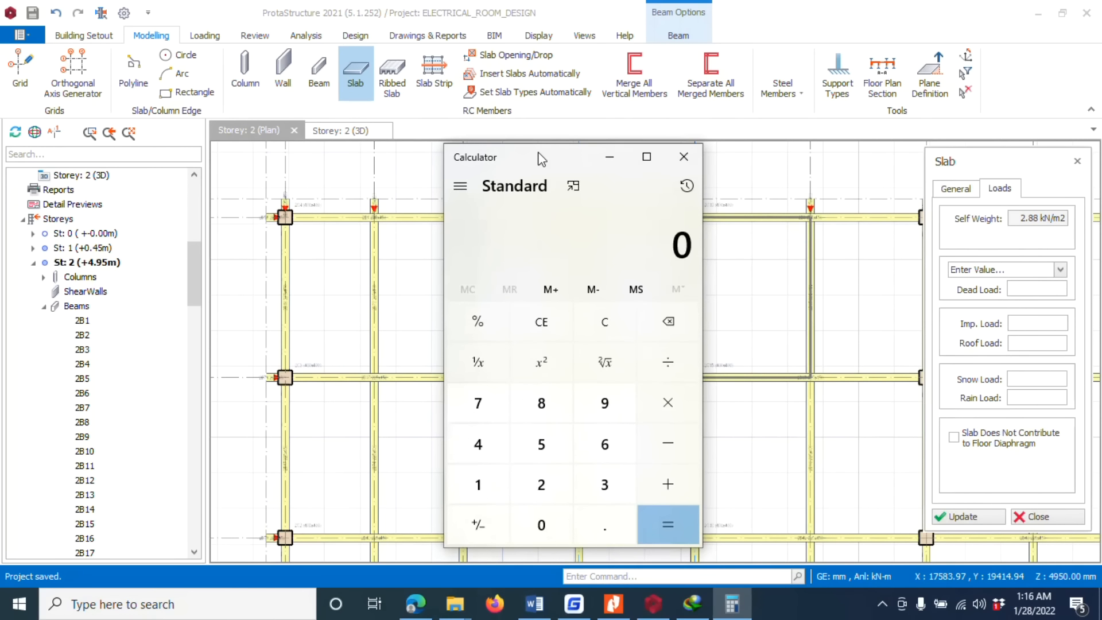
Step: Calculate 3.5 minus the slab self weight of 2.88 in the Calculator, and minimize it
click(608, 502)
click(614, 525)
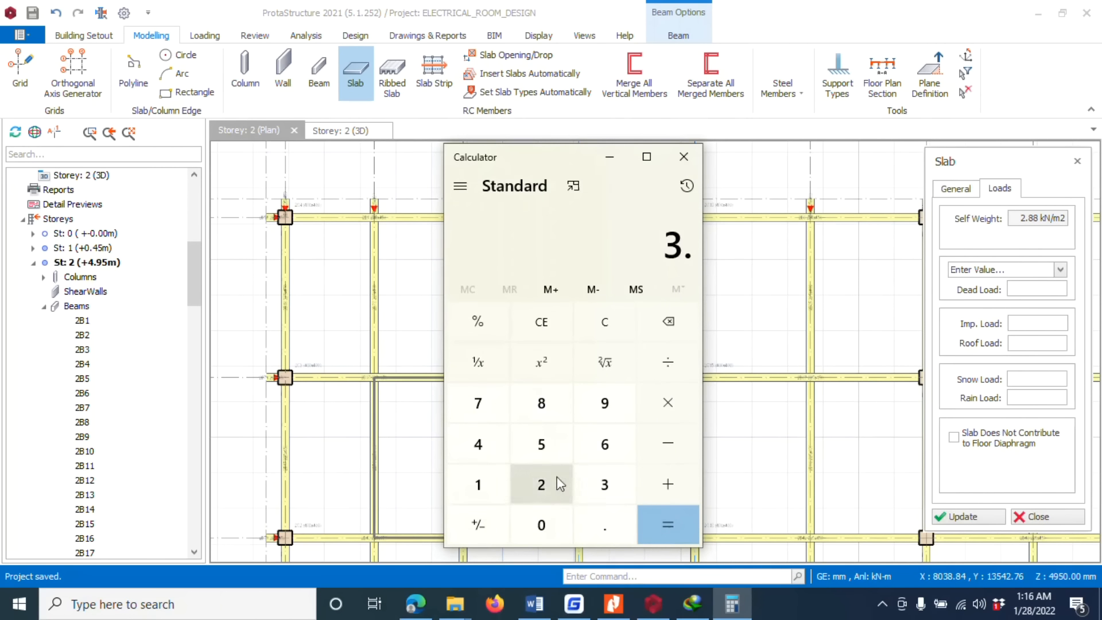
click(544, 445)
click(673, 442)
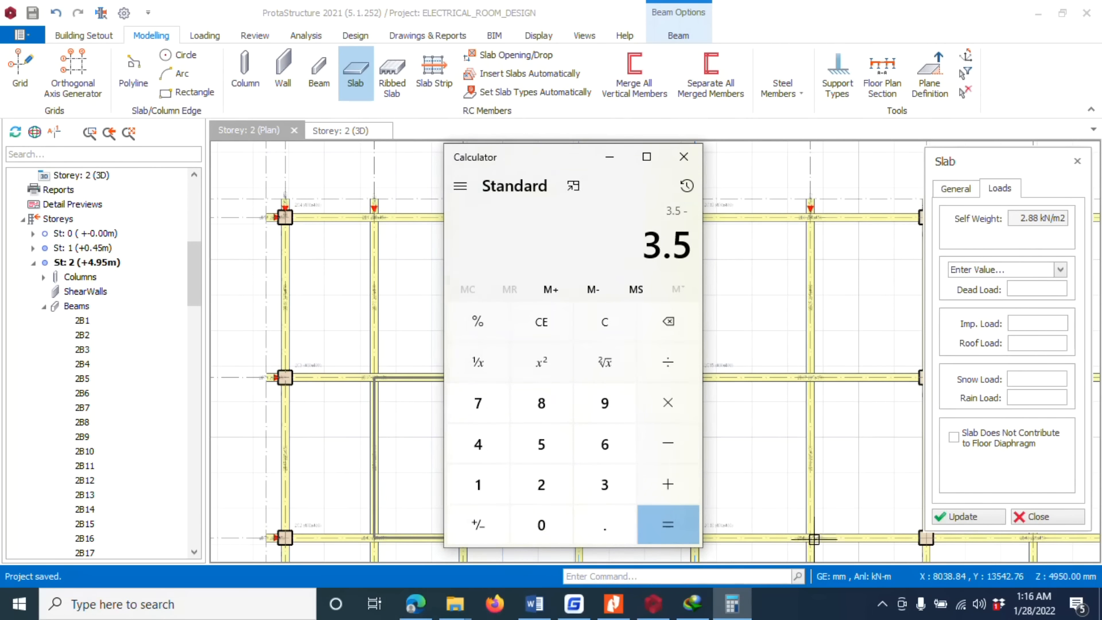
click(884, 603)
click(885, 602)
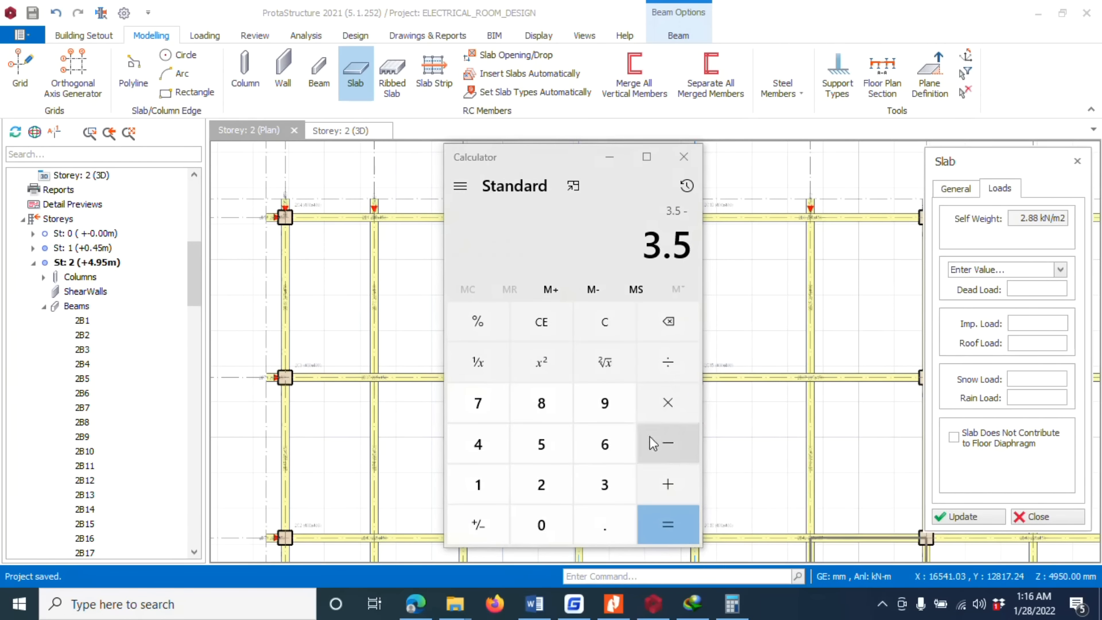
click(545, 479)
click(584, 519)
click(528, 401)
click(529, 400)
click(664, 525)
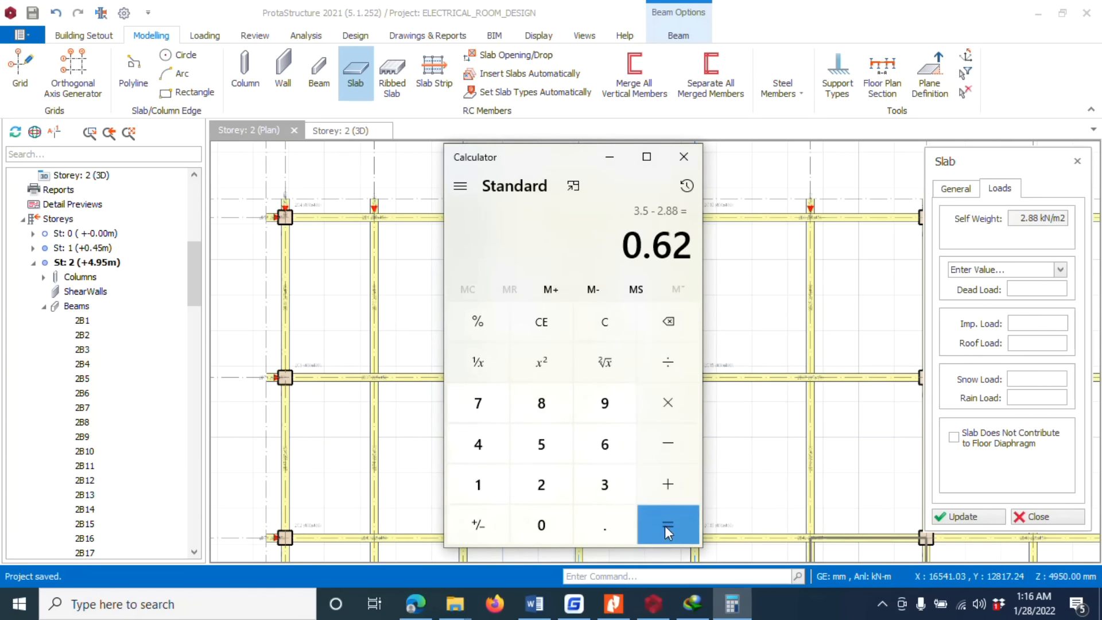
click(611, 156)
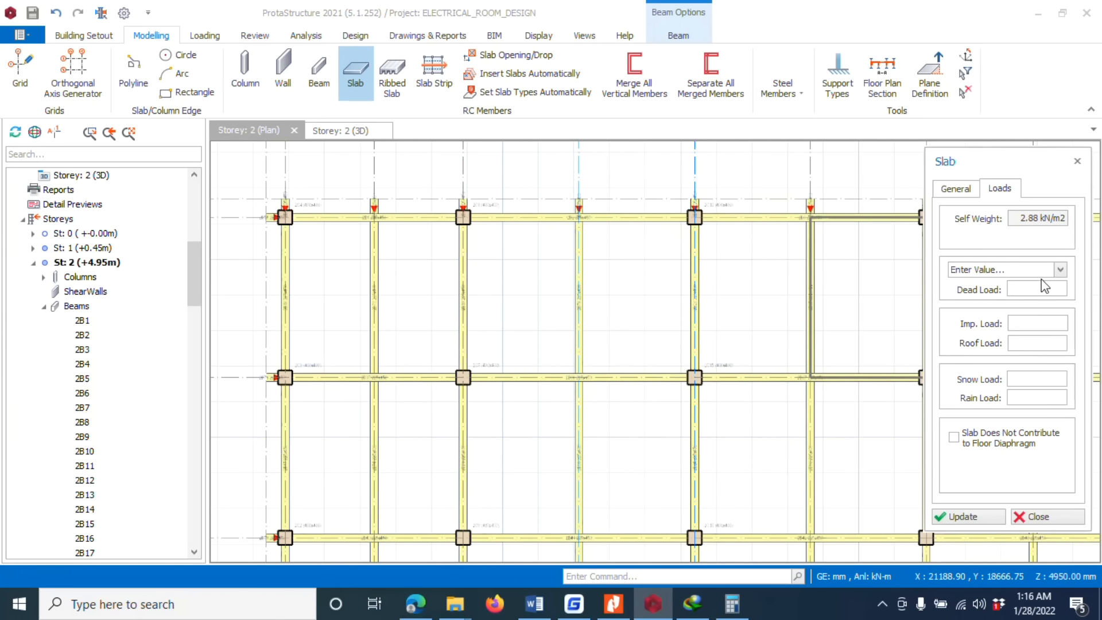
Step: Apply the Flat Roof dead load type to the slab and set its imposed load to 1.5 kN/m2
click(1060, 271)
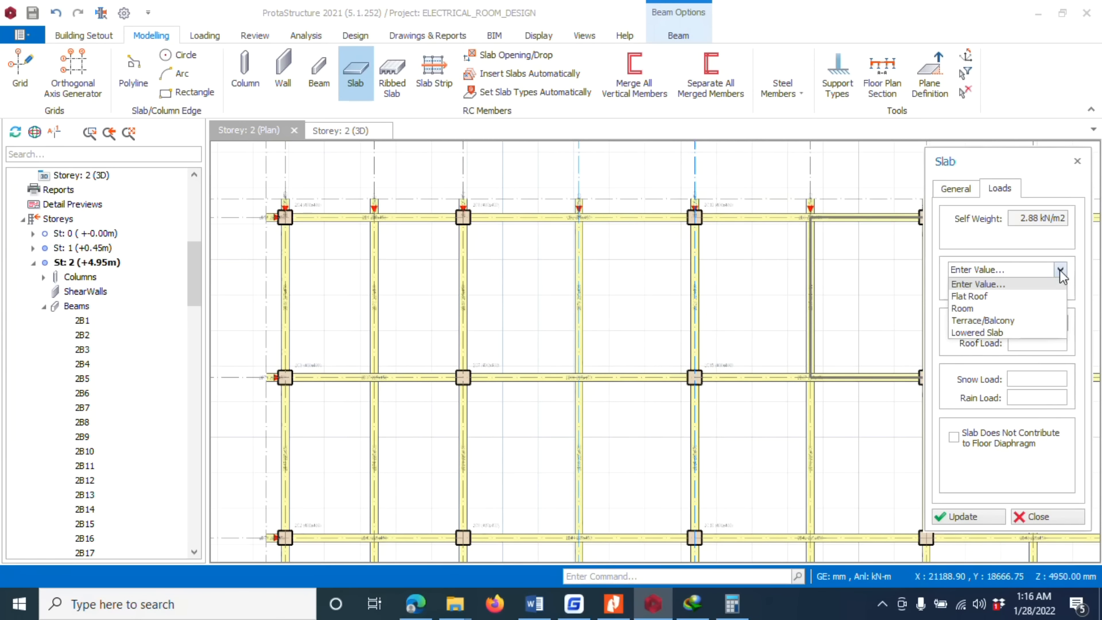
click(989, 297)
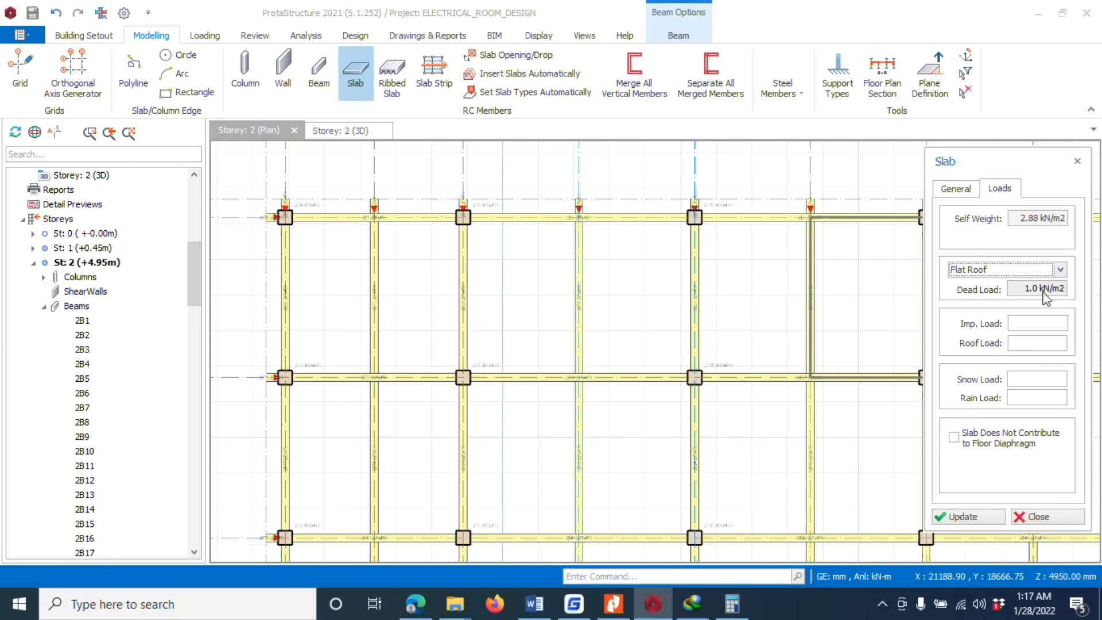
click(1017, 321)
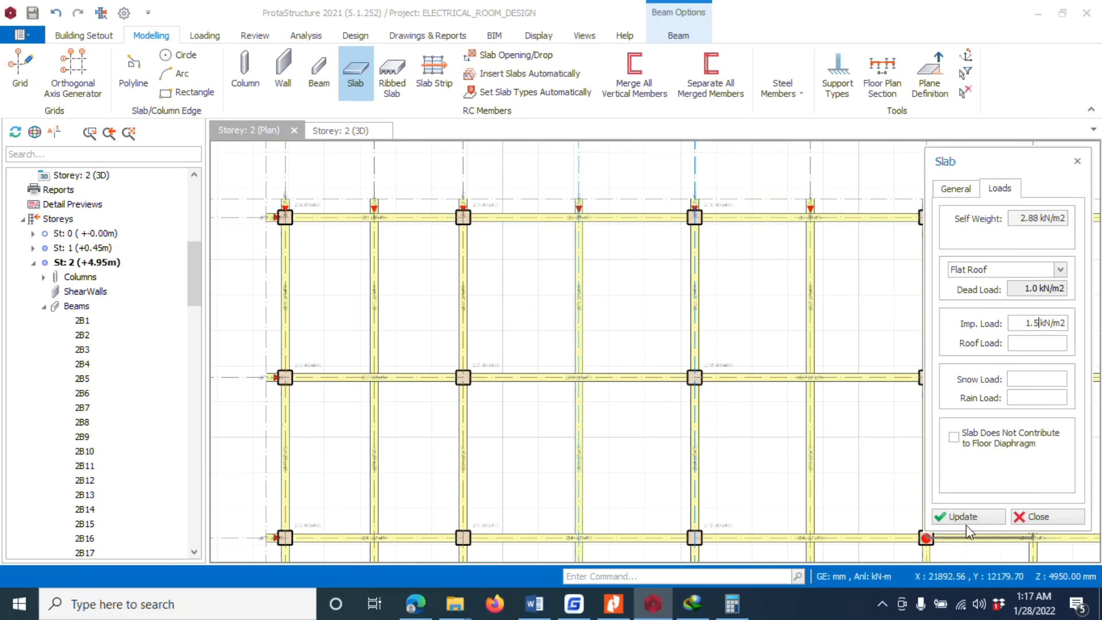
Step: Insert 120 mm flat roof slabs in the four overhang bays between A' and A, from axis 1 to axis 5
scroll(574, 287, down, 4)
scroll(420, 217, up, 4)
scroll(420, 217, up, 3)
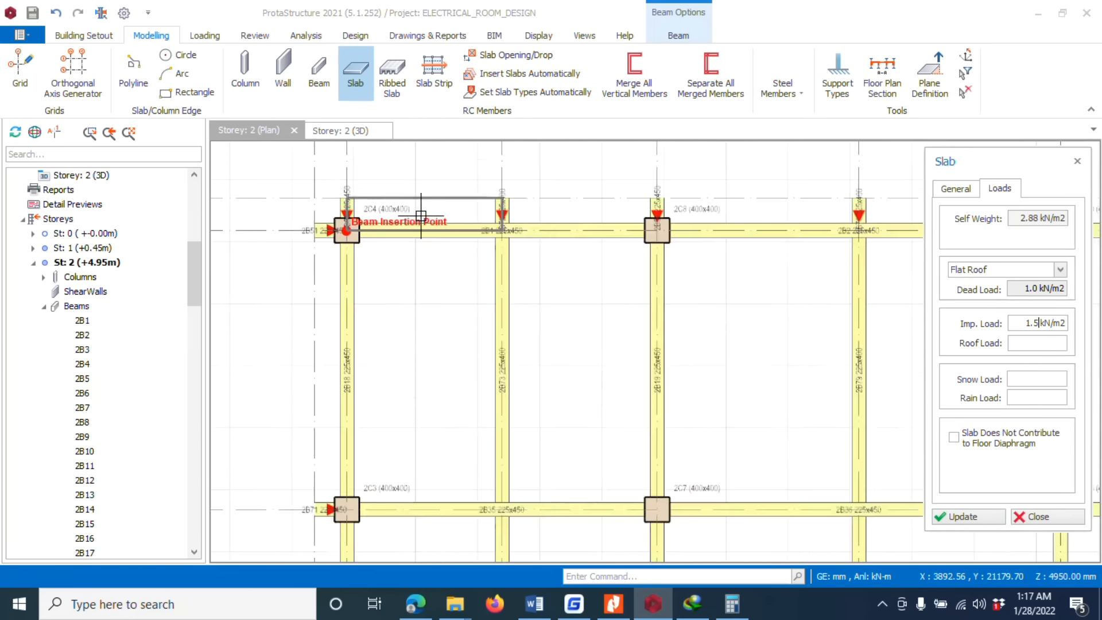
click(439, 212)
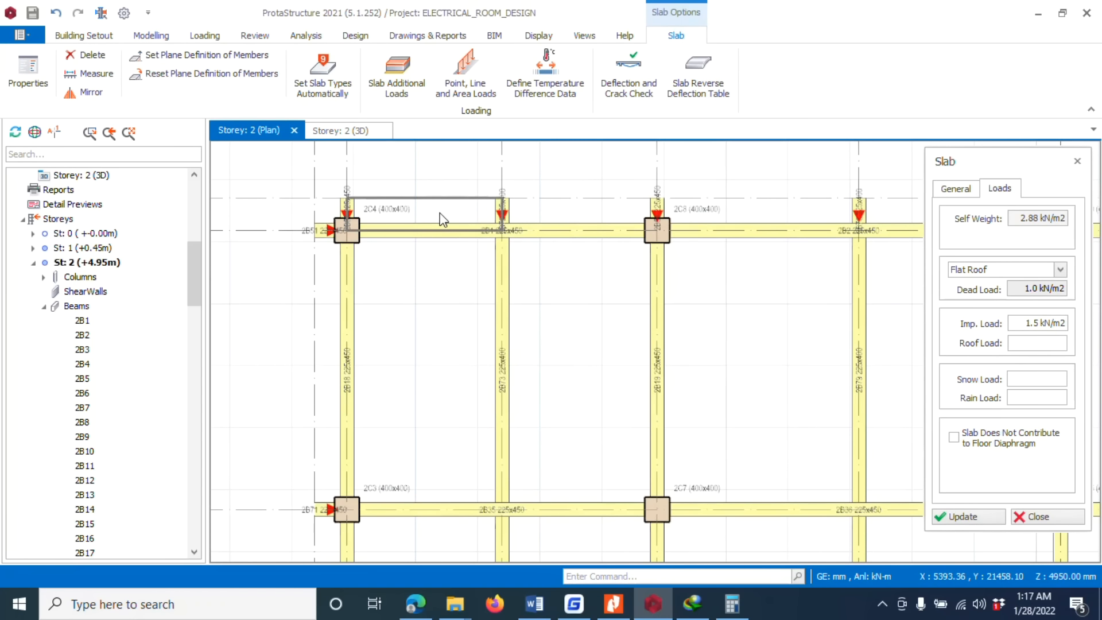
scroll(416, 229, down, 3)
scroll(483, 221, up, 3)
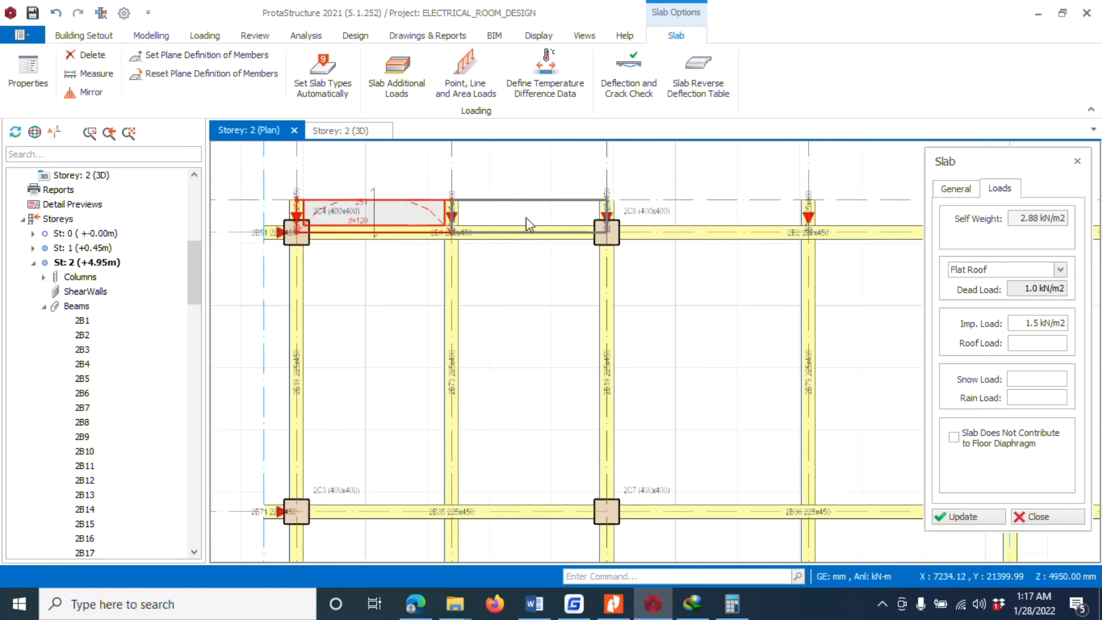
click(529, 224)
click(688, 212)
scroll(422, 239, down, 3)
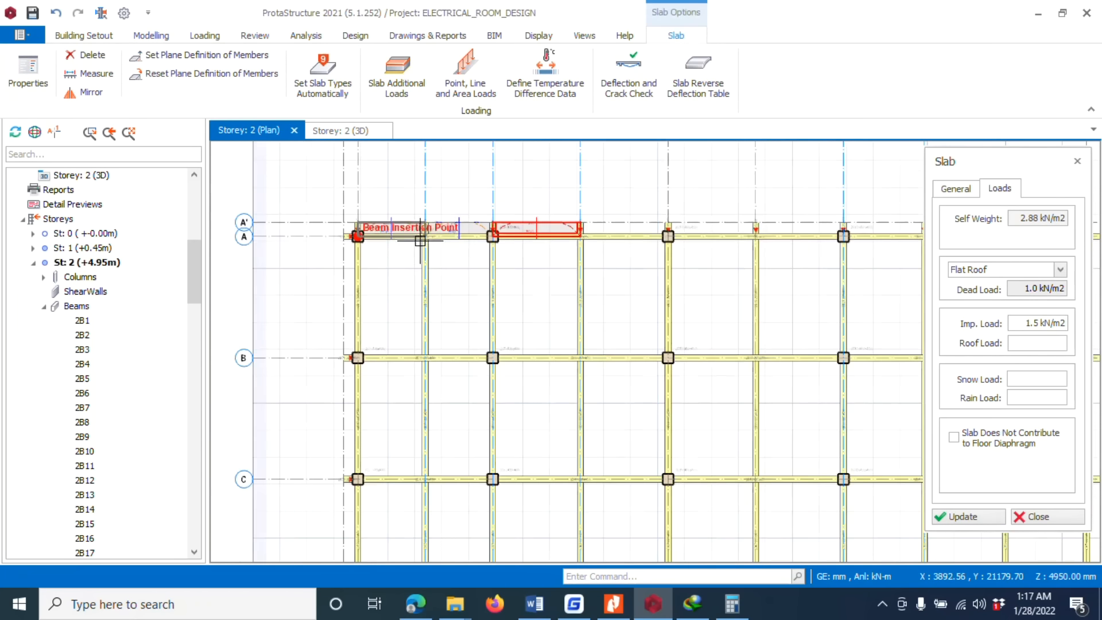
click(684, 253)
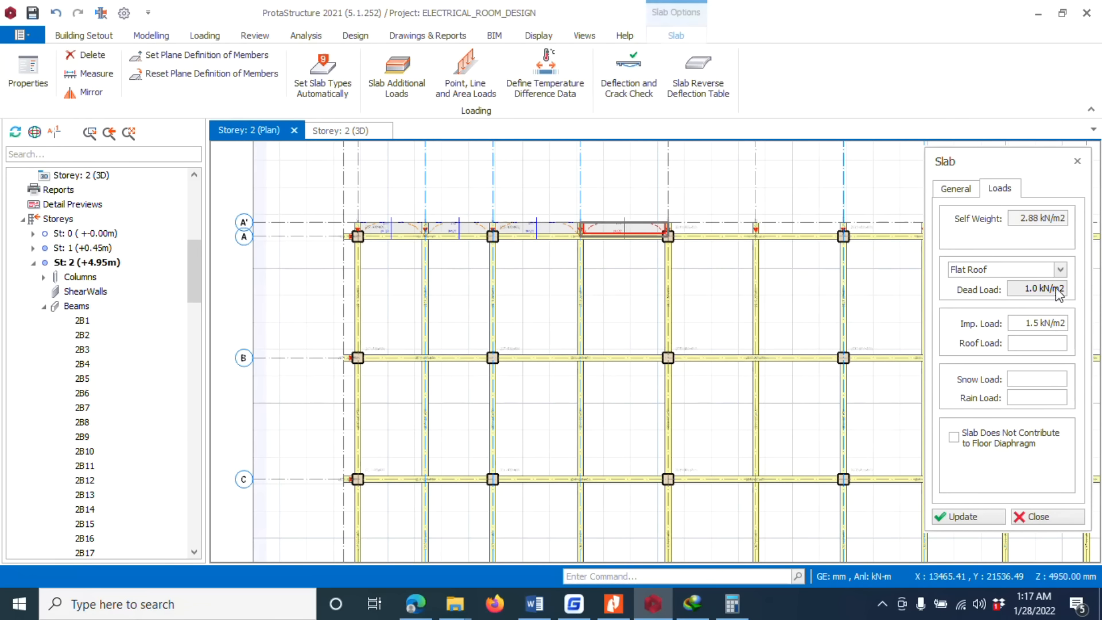
Step: Review the standard imposed load categories available for the slab and dismiss the list
click(1022, 322)
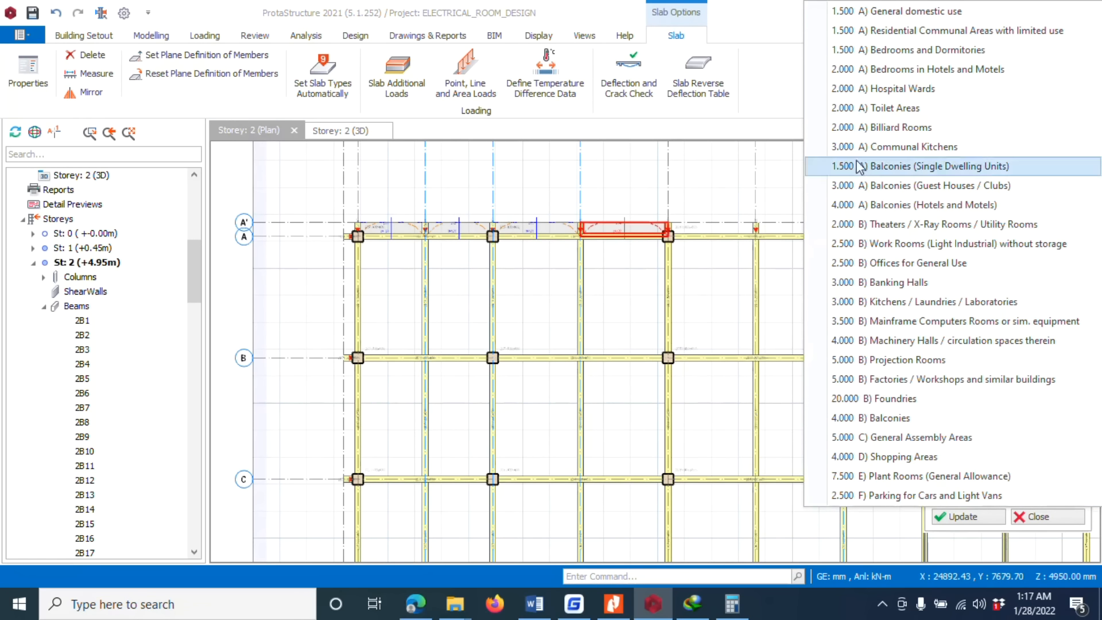
click(786, 22)
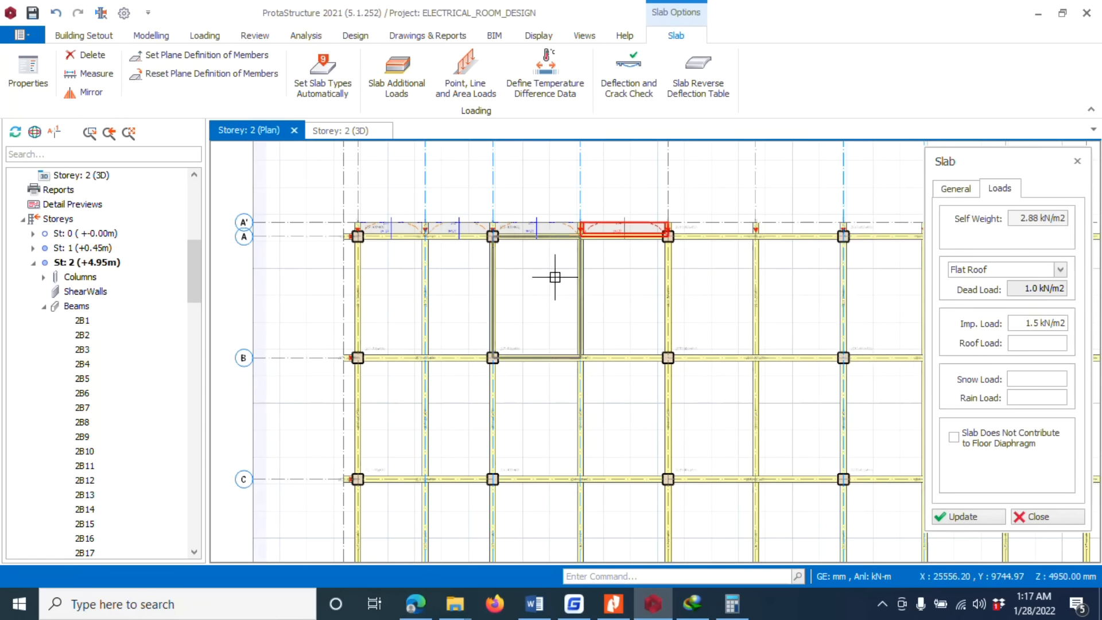
Step: Insert 120 mm flat roof slabs in the four overhang bays between A' and A, from axis 5 to axis 9
middle_drag(827, 201, 681, 248)
scroll(681, 248, up, 2)
click(625, 281)
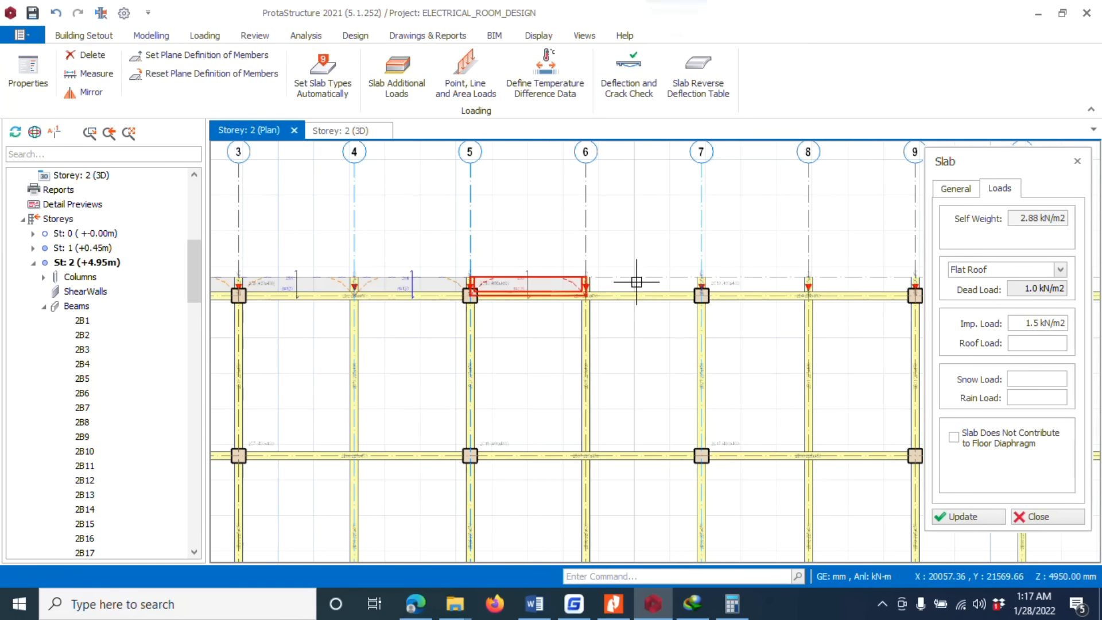
click(758, 287)
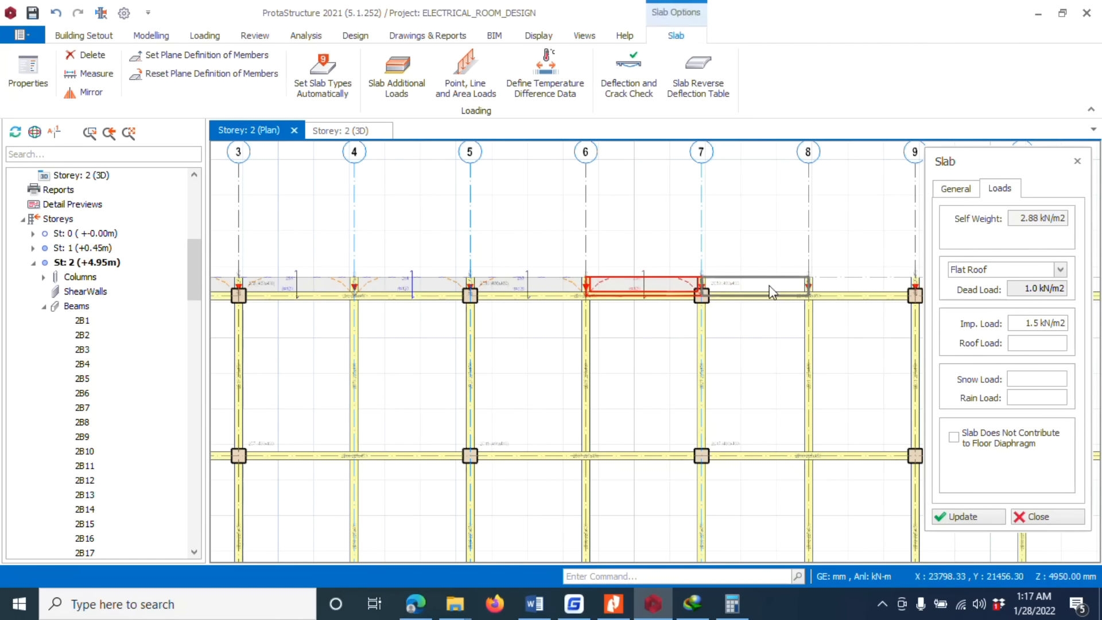
click(769, 288)
scroll(764, 280, up, 2)
click(764, 280)
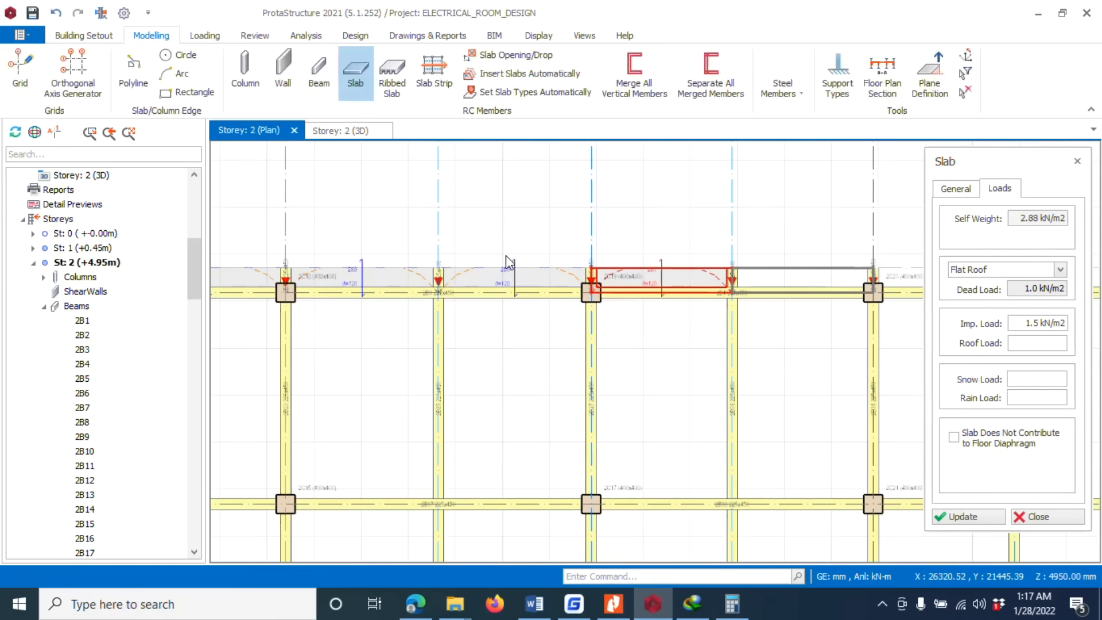
Step: Insert flat roof slabs in the last two A'–A overhang bays, from axis 9 through axis 10 to the last column axis
scroll(714, 256, down, 2)
scroll(706, 287, up, 2)
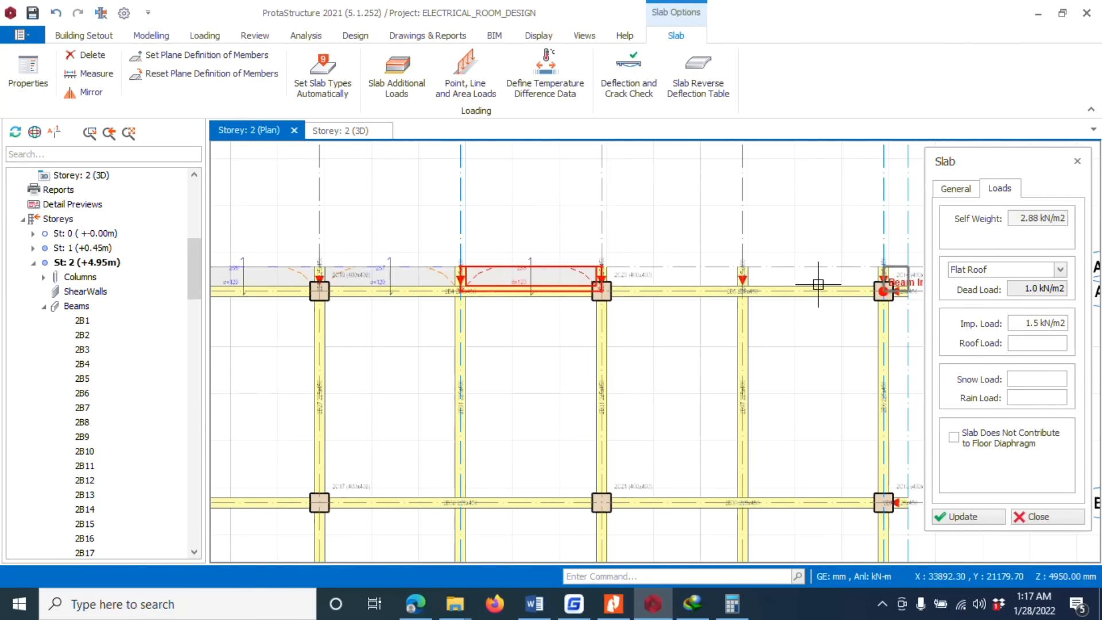
click(693, 278)
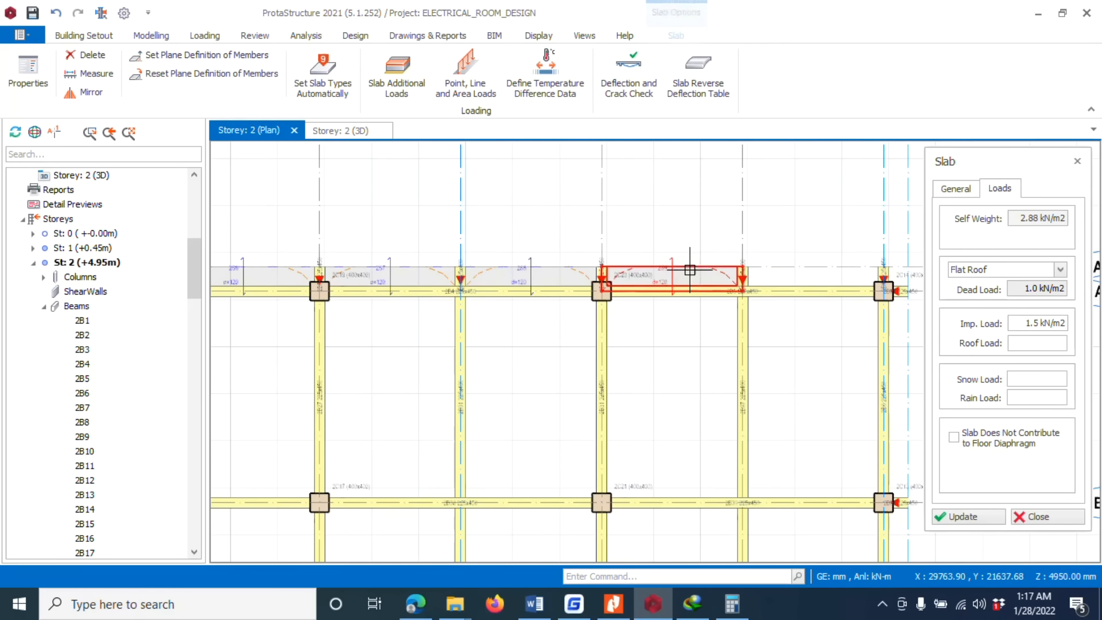
click(801, 273)
scroll(757, 269, up, 3)
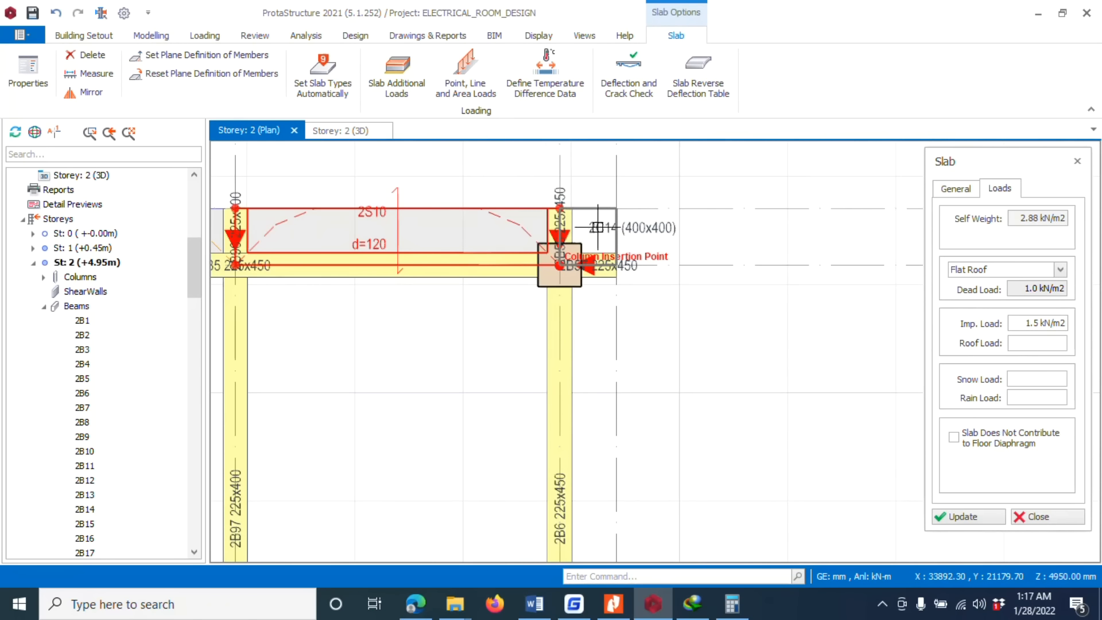
Step: Insert 120 mm flat roof slabs in the bays between A and B, from the last column axis back to axis 6
scroll(743, 239, down, 3)
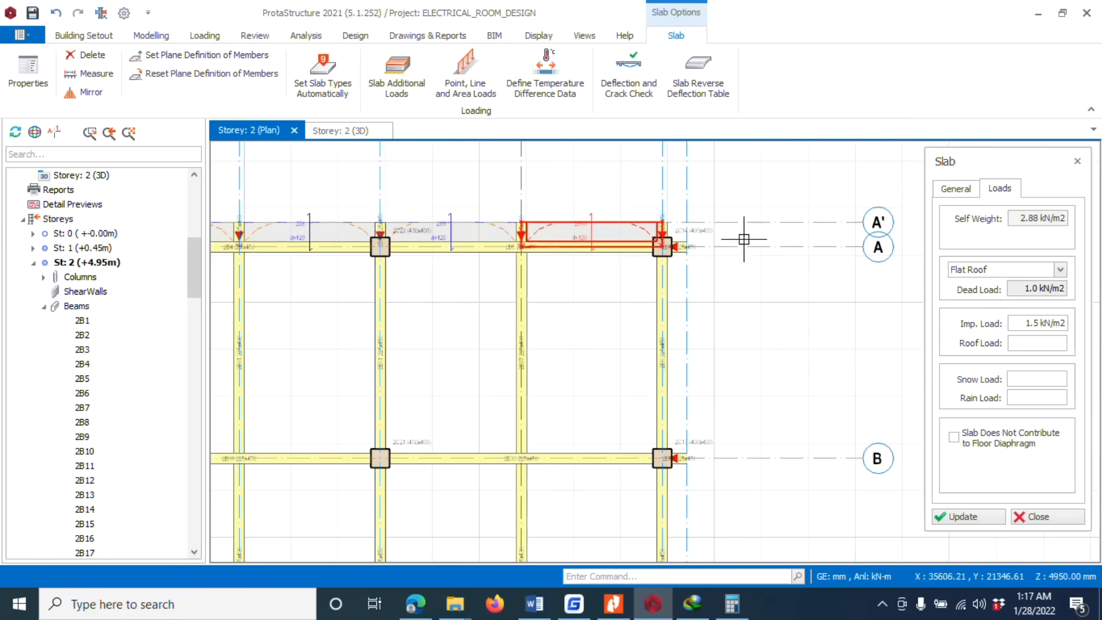
click(639, 279)
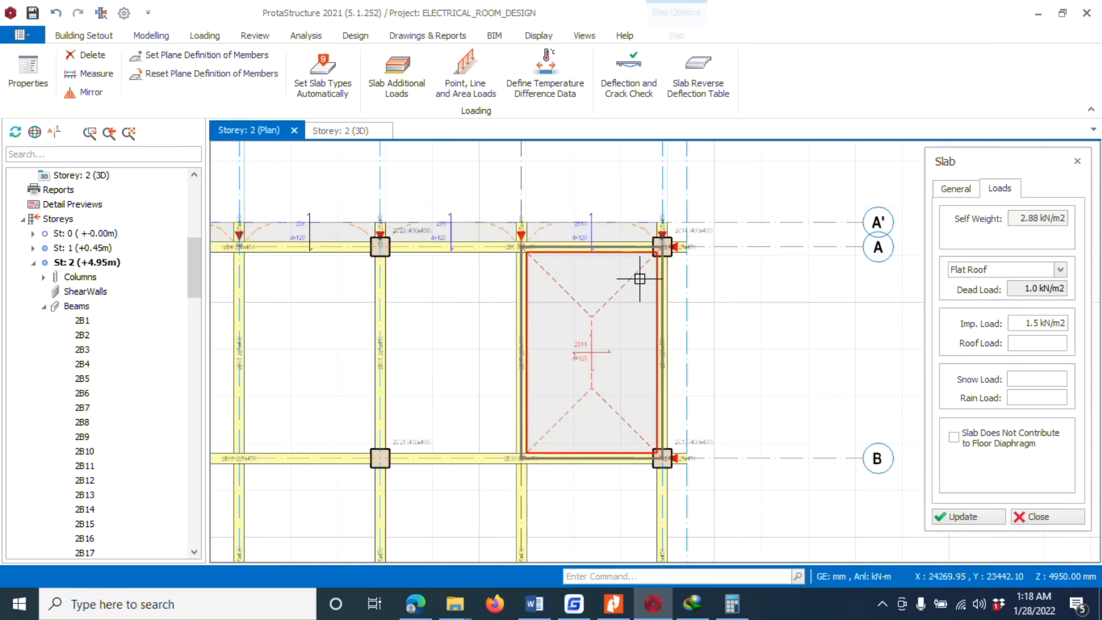
click(425, 300)
scroll(460, 300, down, 2)
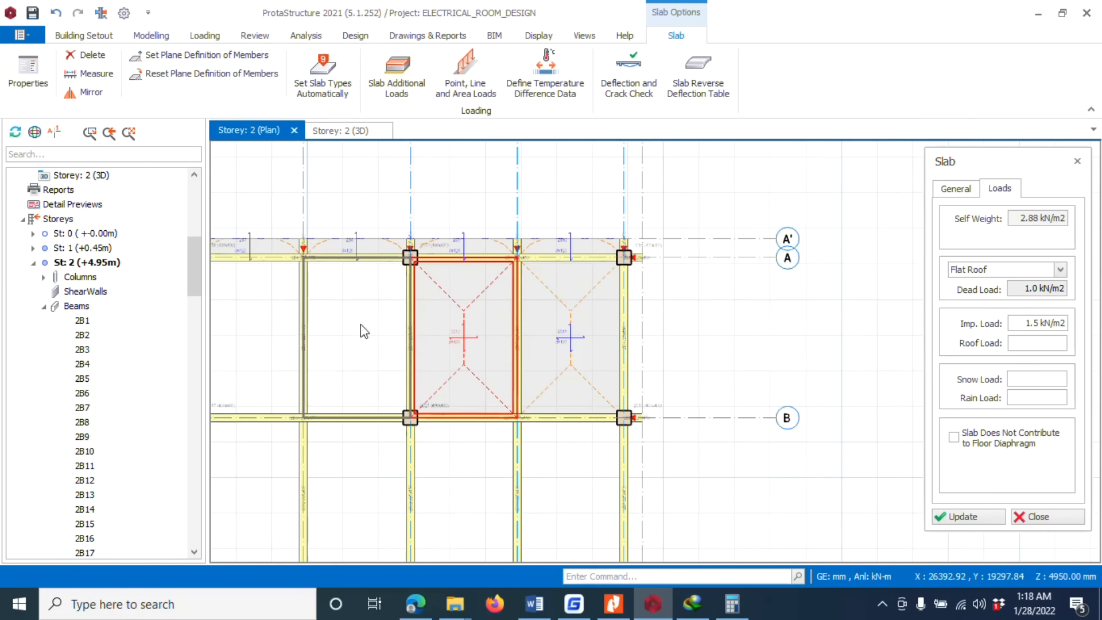
scroll(359, 326, down, 3)
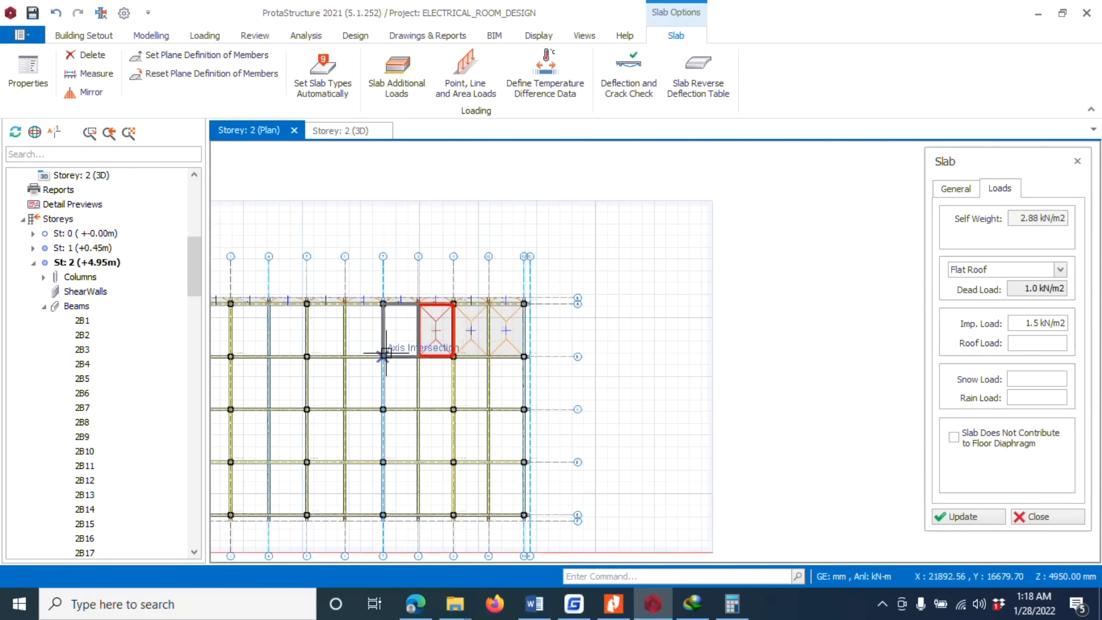
click(401, 329)
click(342, 332)
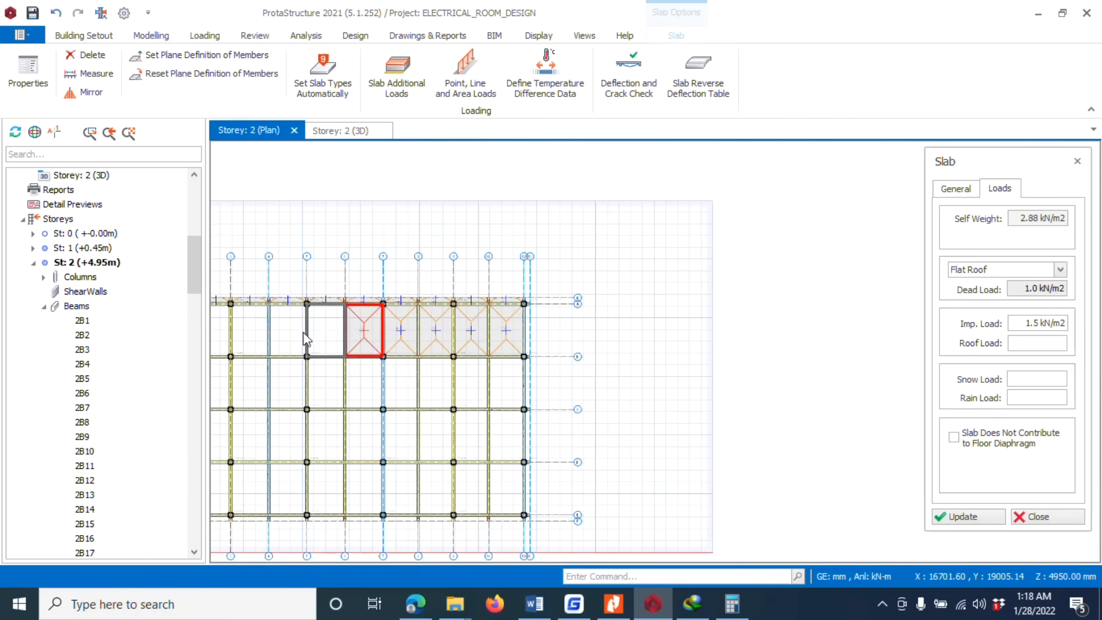
Step: Insert 120 mm flat roof slabs in the remaining bays between A and B, from axis 6 back to axis 1'
click(305, 339)
scroll(246, 344, up, 3)
click(351, 330)
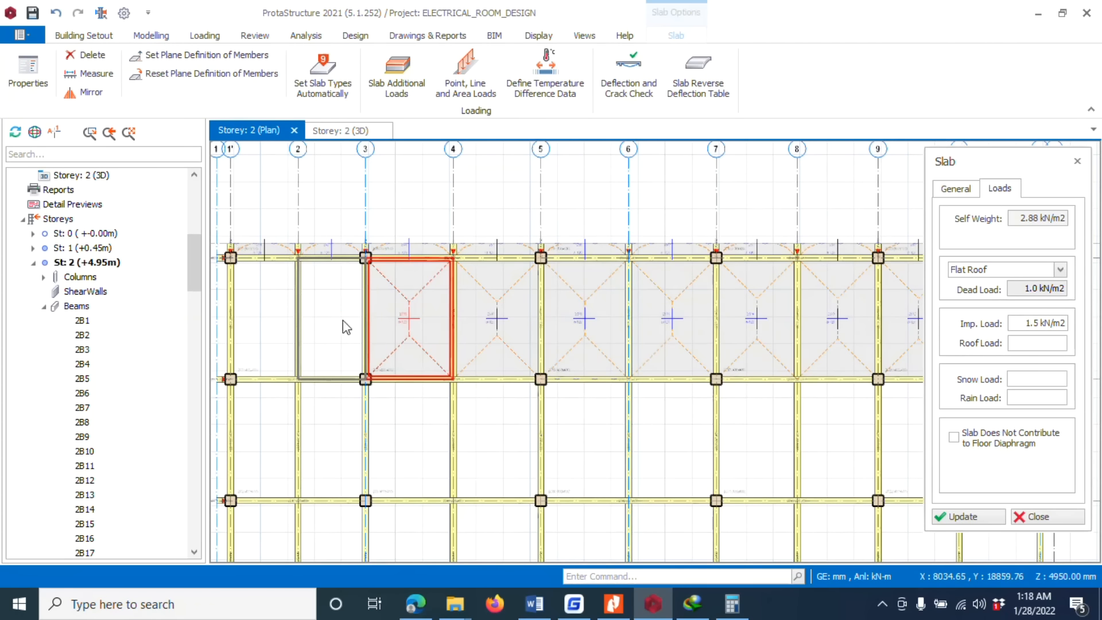
click(279, 317)
Step: Insert flat roof slabs in the axis 1–1' overhang between A and B and in its A'–A corner
scroll(253, 312, up, 3)
click(330, 284)
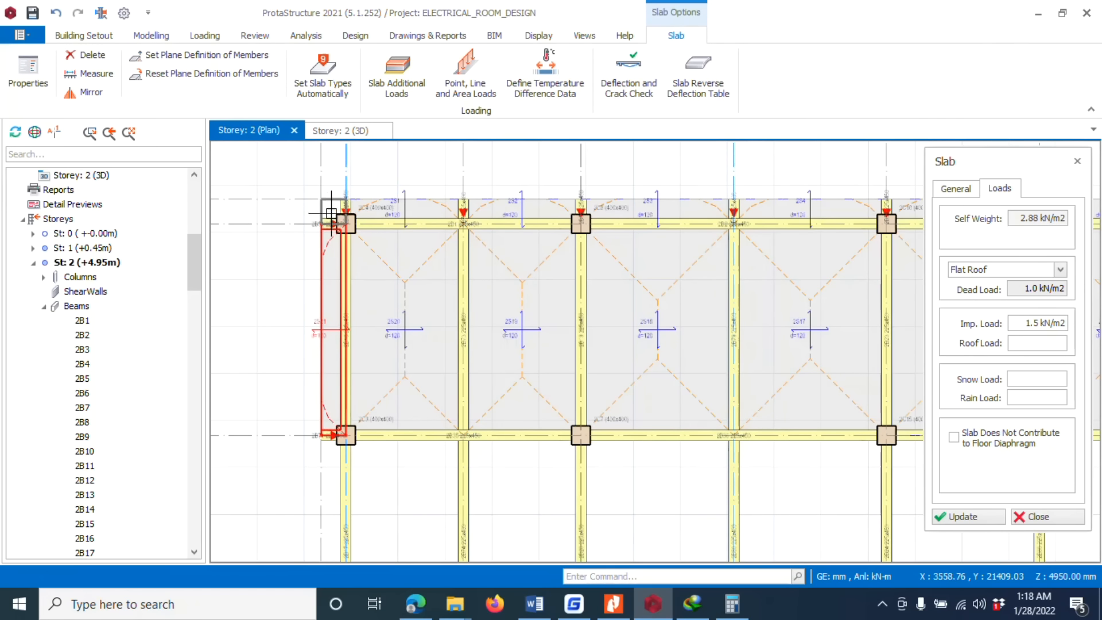
click(334, 221)
Step: Try to insert the small corner slab between A' and A, just beyond the last column axis
scroll(730, 239, down, 4)
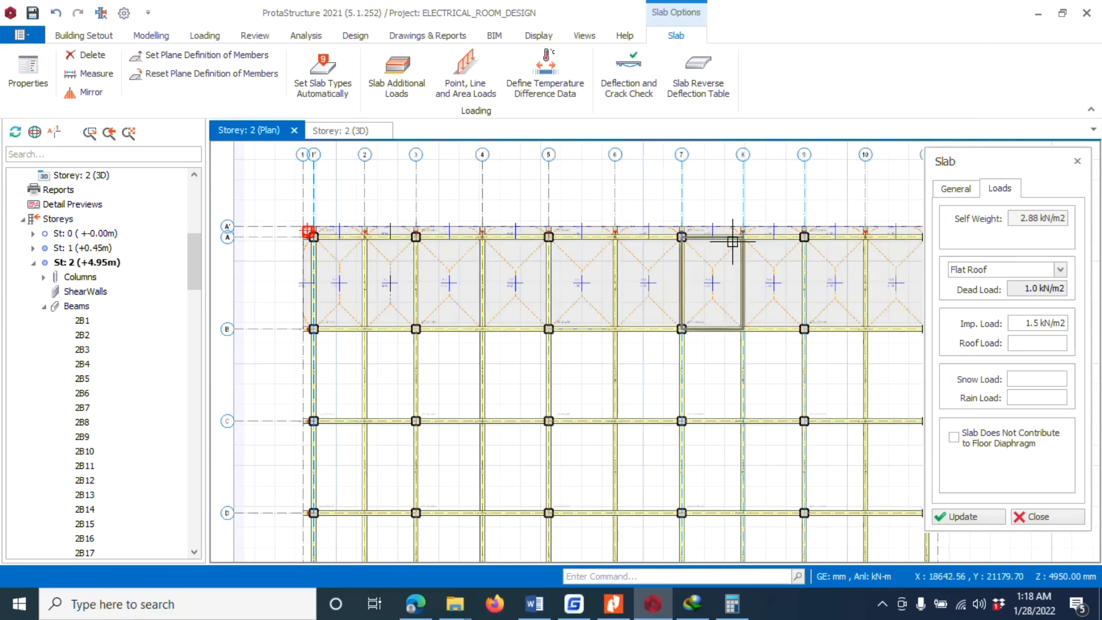
scroll(740, 252, up, 6)
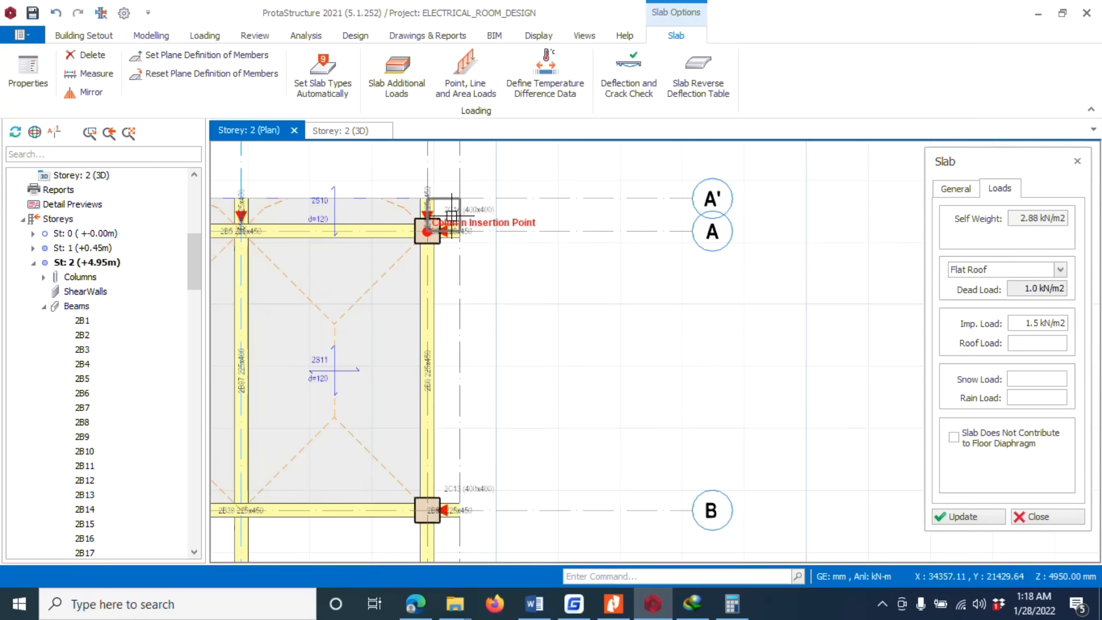
click(448, 208)
click(459, 209)
click(447, 217)
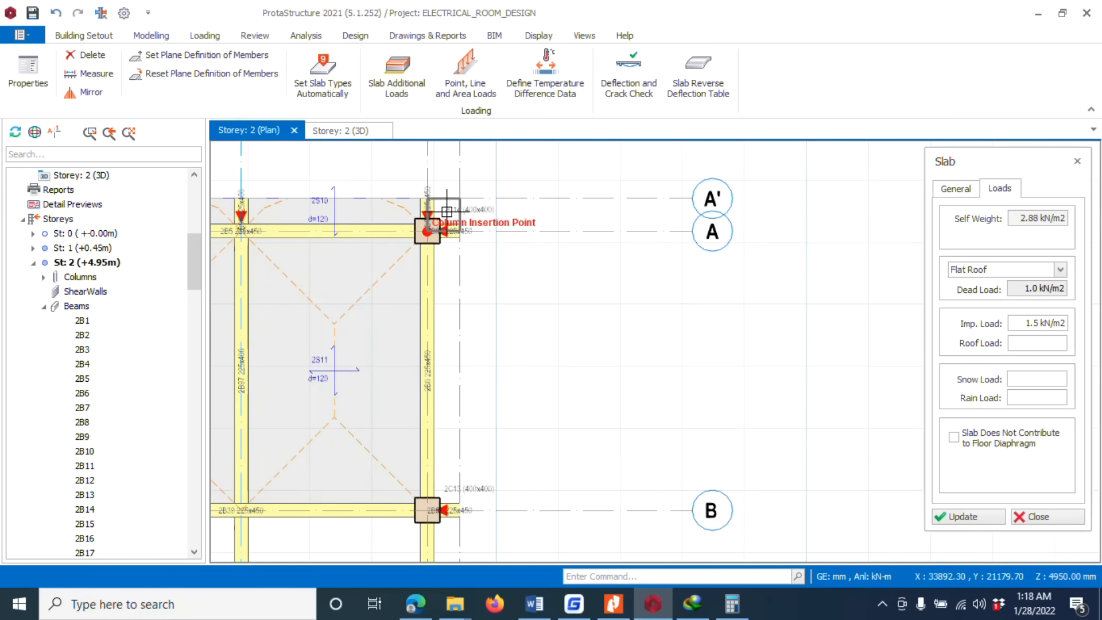
scroll(447, 211, up, 5)
scroll(476, 184, down, 4)
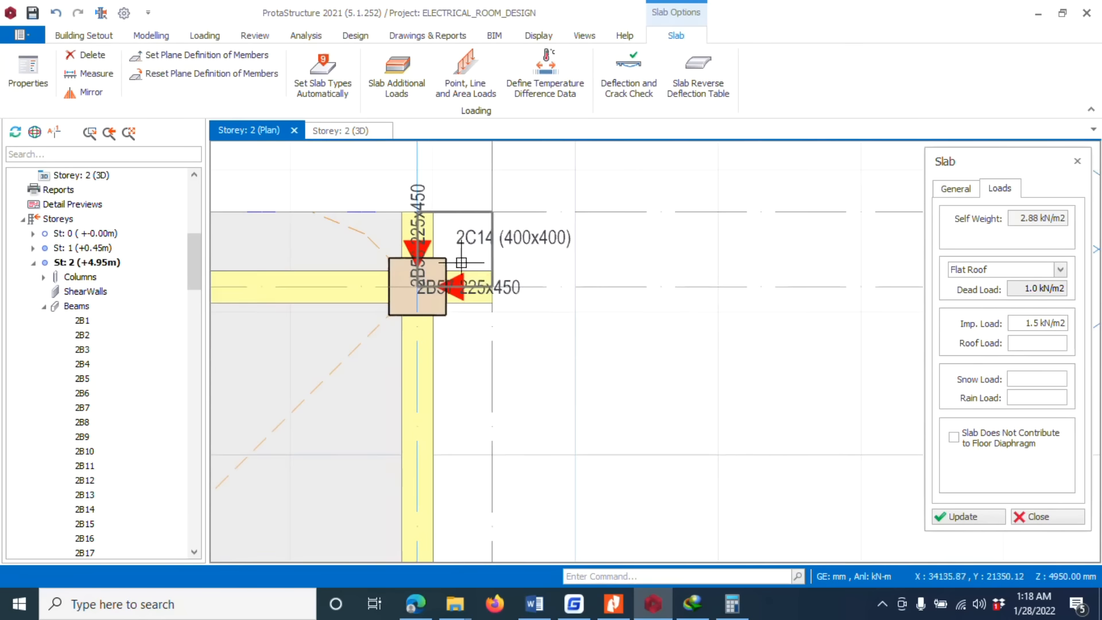
scroll(621, 189, down, 3)
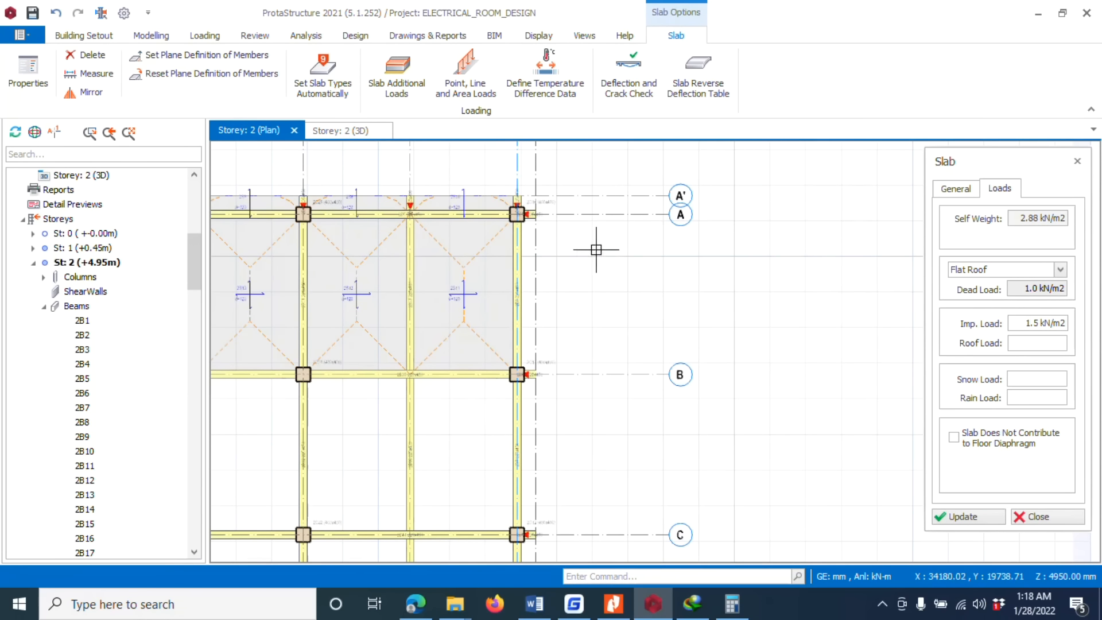
Step: Insert flat roof slabs in the A–B and B–C overhang bays beyond the last column axis and the B–C bays back to axis 9
click(525, 246)
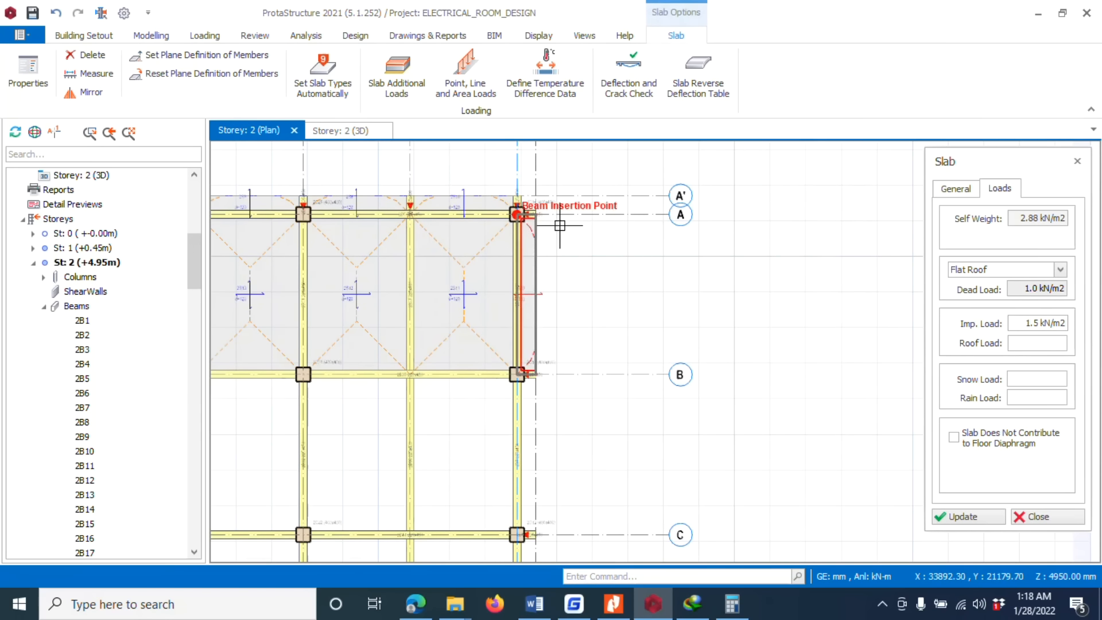
scroll(536, 474, up, 2)
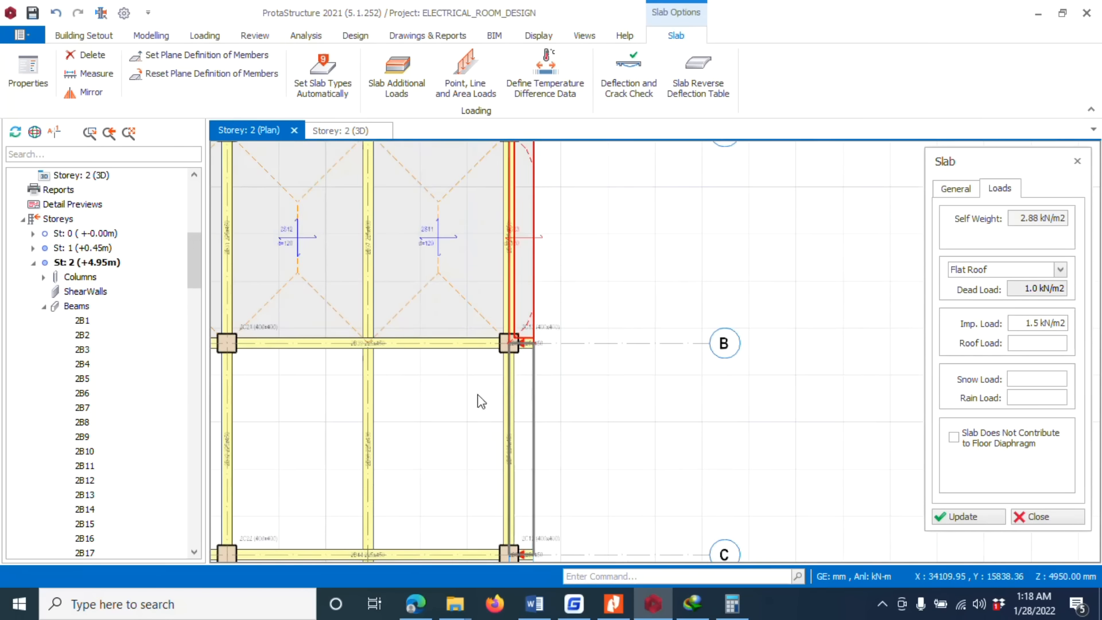
click(459, 413)
scroll(568, 275, down, 3)
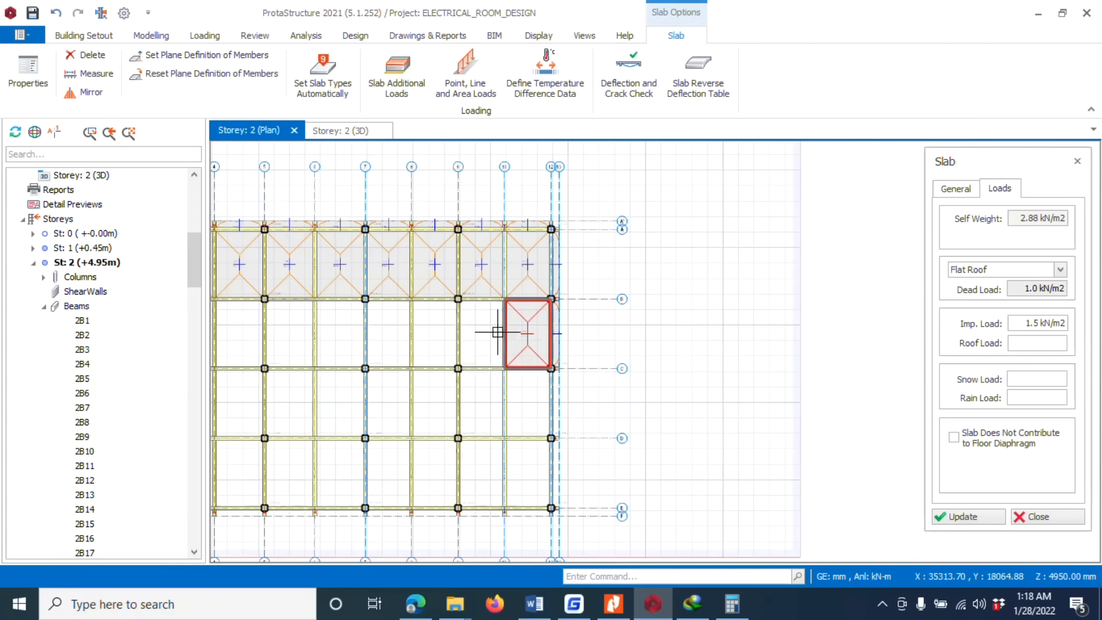
click(483, 334)
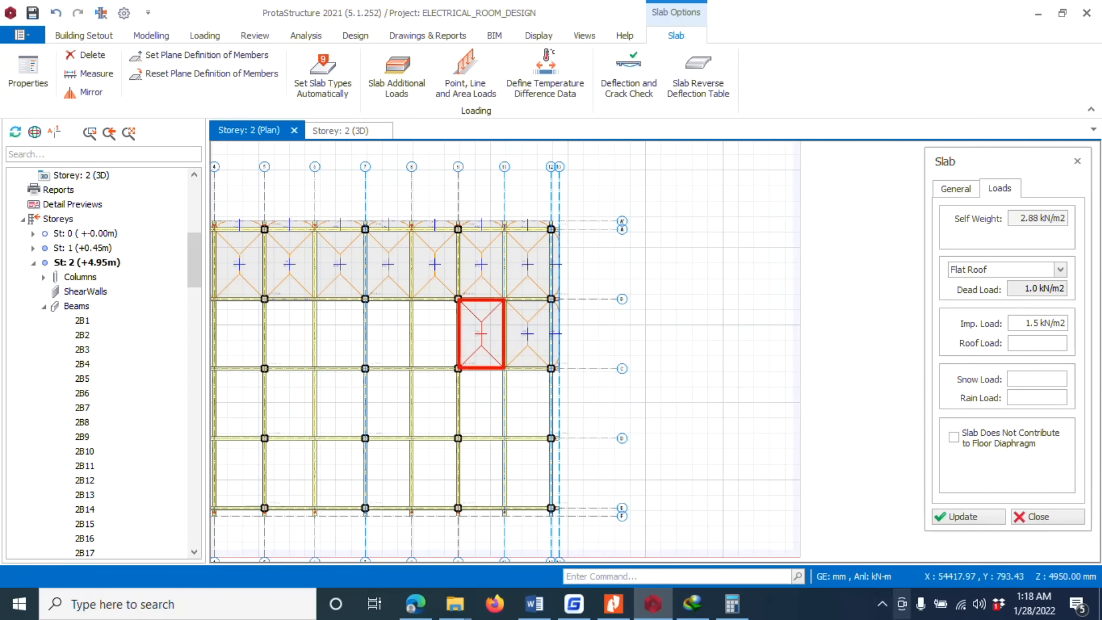
click(882, 605)
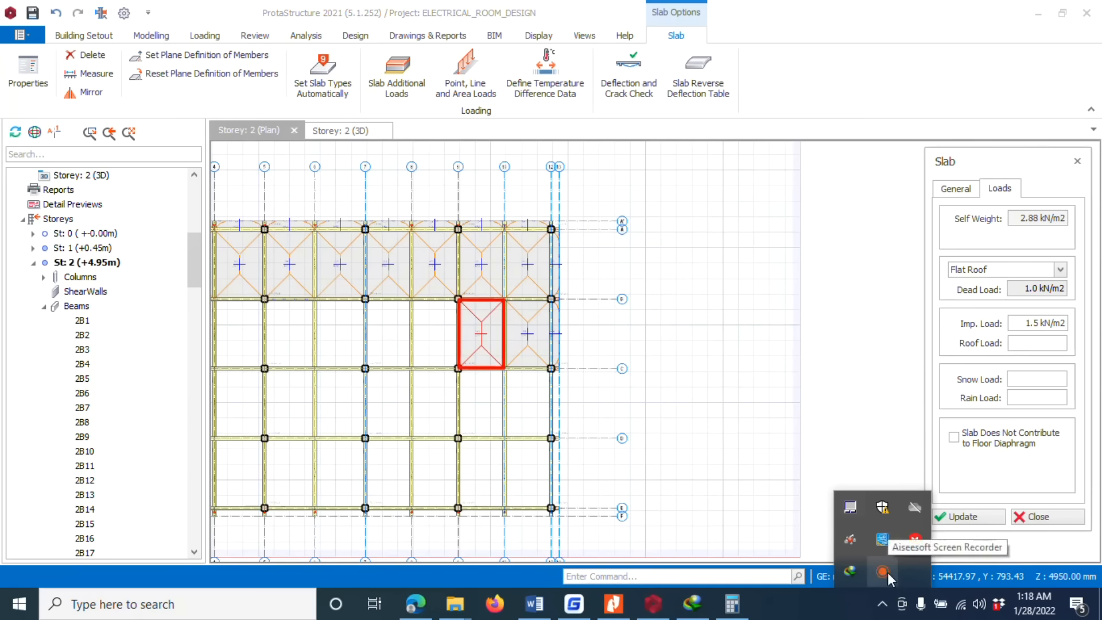
click(887, 572)
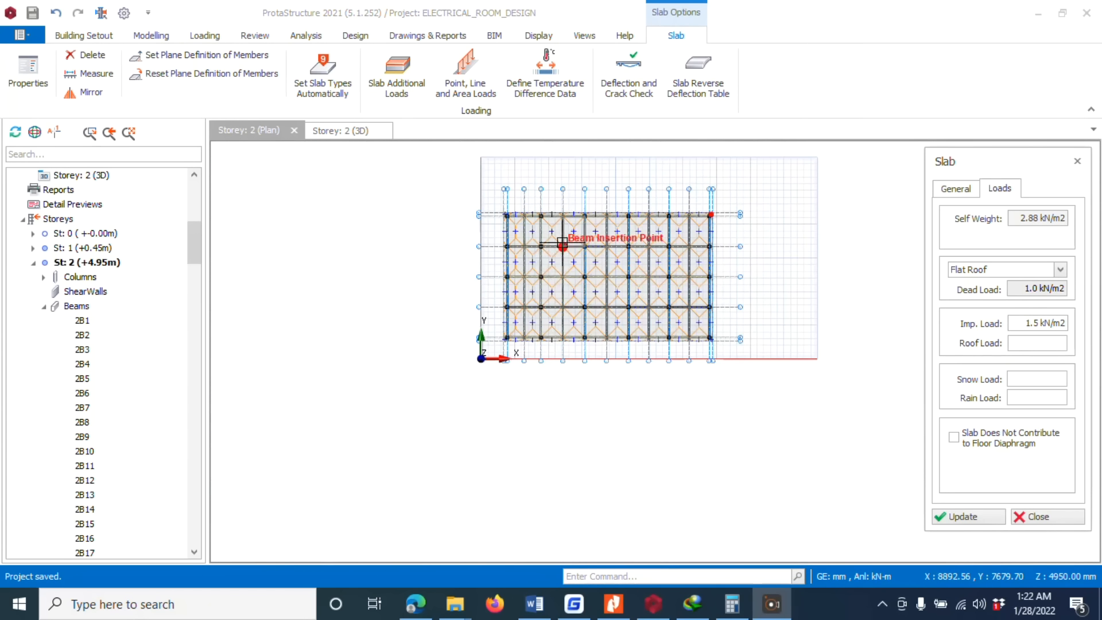
Step: Review the storey 2 slab layout across all bays and close the slab settings
scroll(561, 223, up, 3)
click(617, 480)
scroll(556, 214, up, 3)
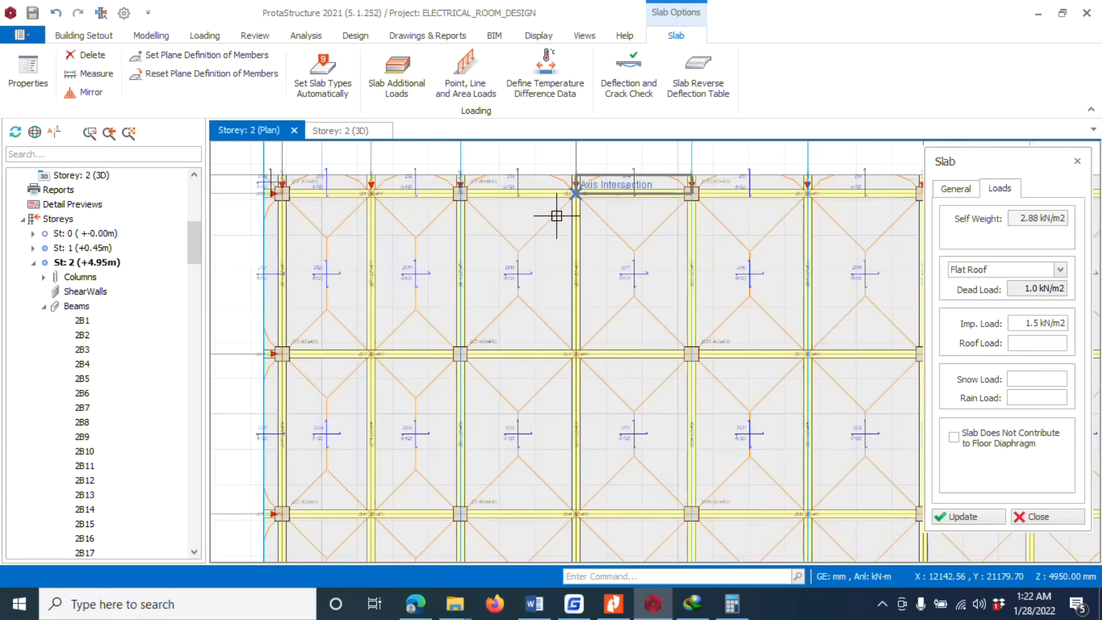
scroll(555, 214, down, 2)
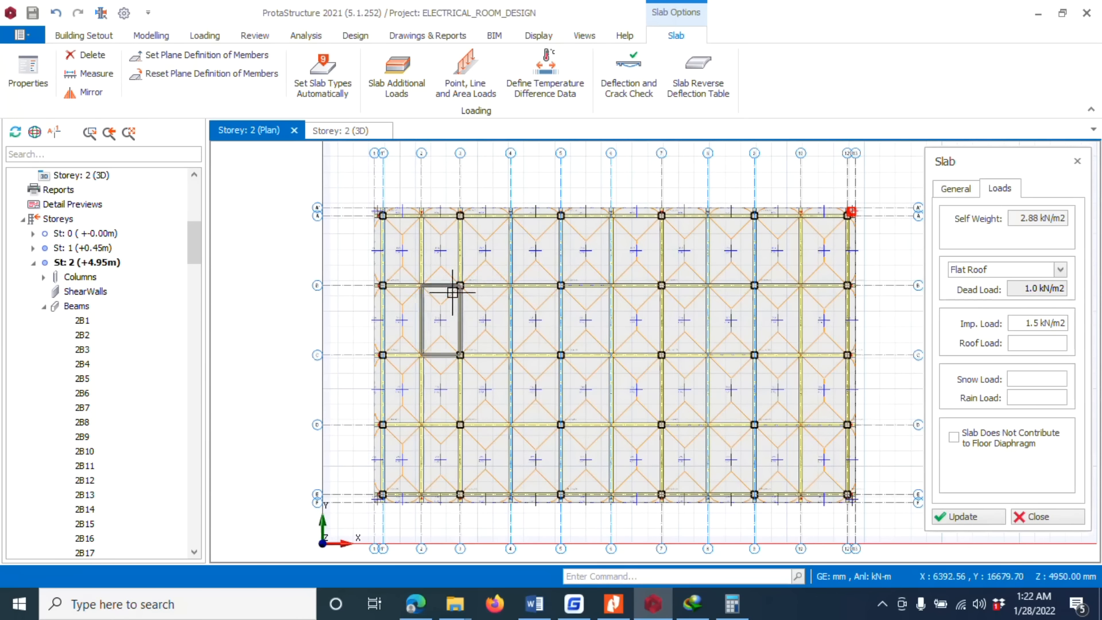
click(1029, 518)
click(1028, 517)
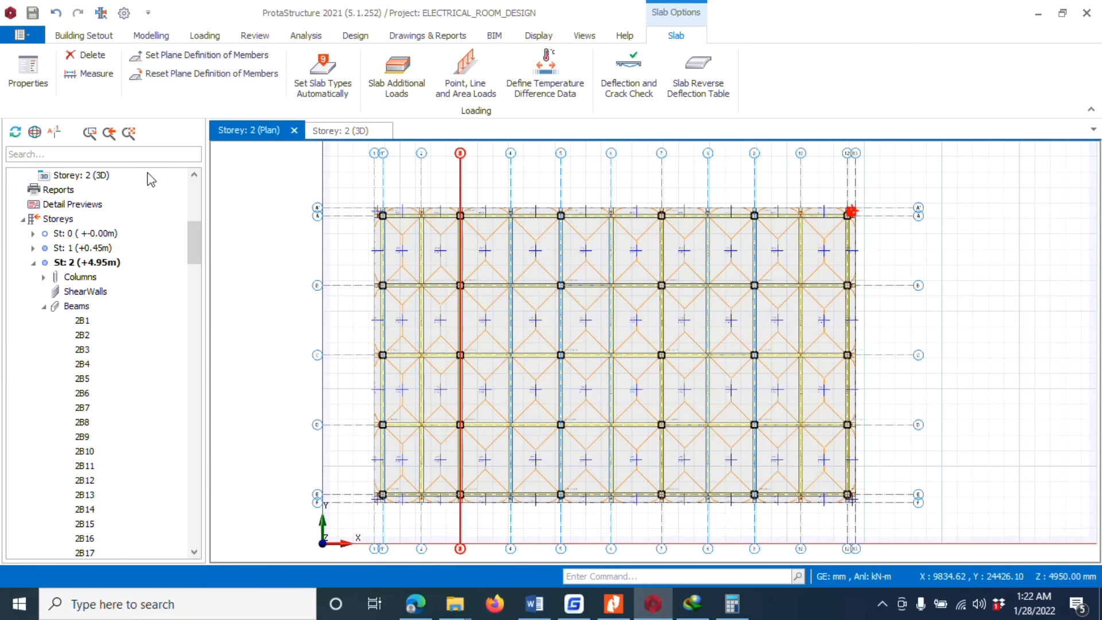
Step: Start an X-direction Analytical Strip with the Slab Strip tool, choosing the third limit status option at both start and end
click(152, 36)
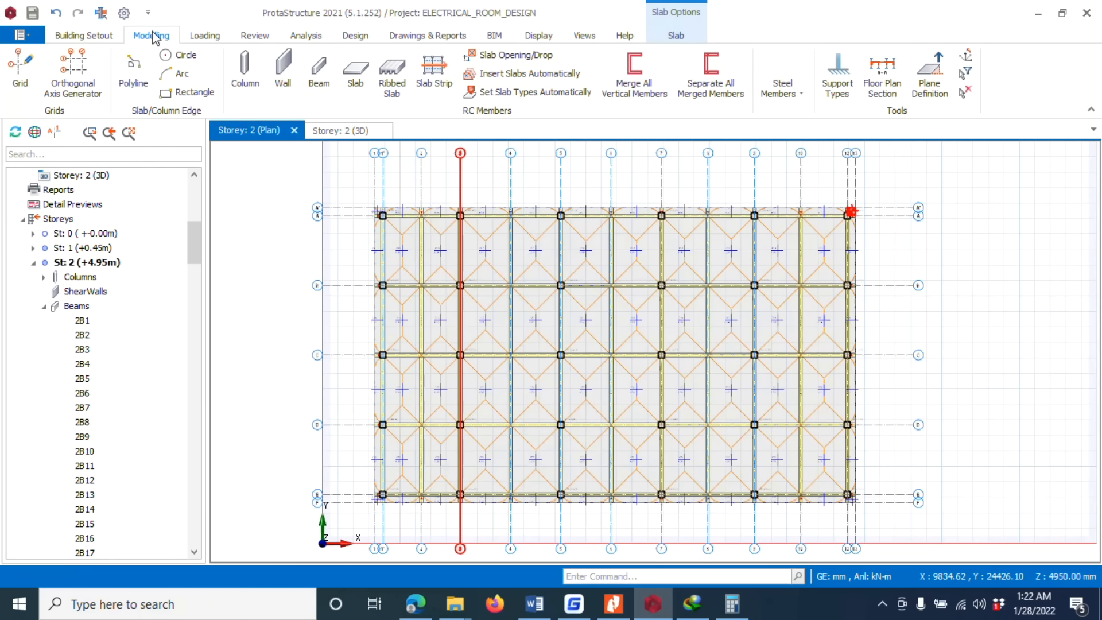
click(440, 83)
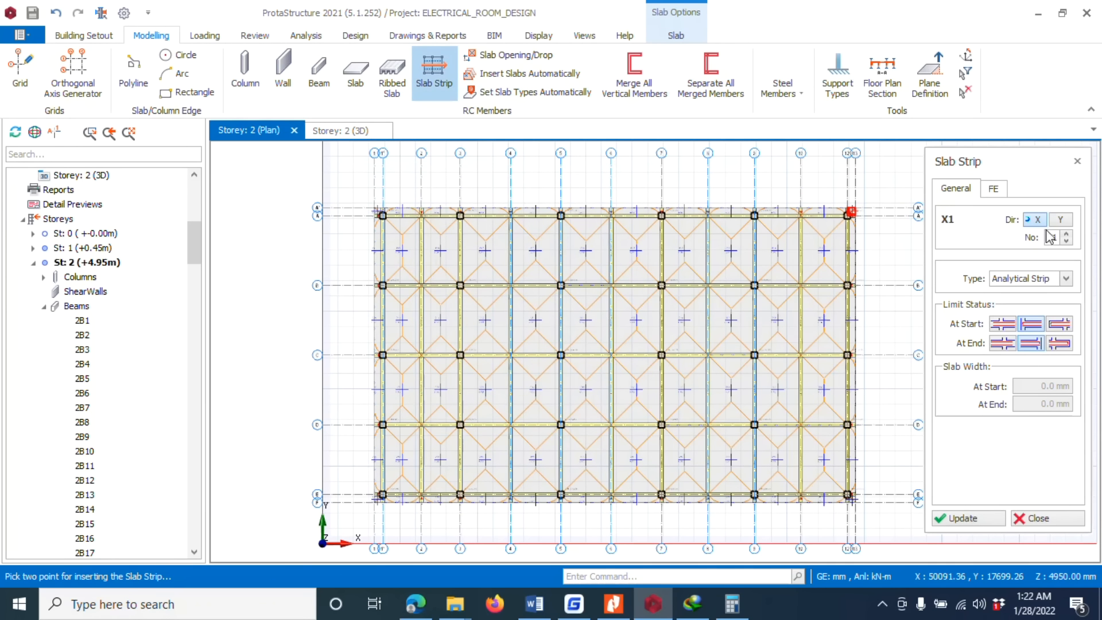
click(1036, 316)
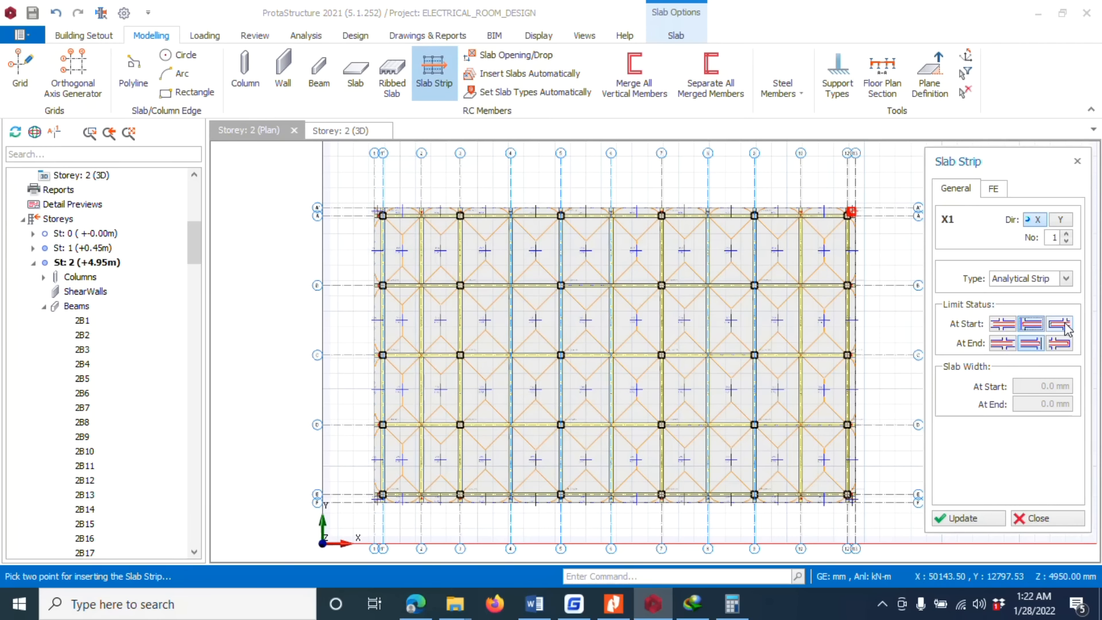
click(1057, 344)
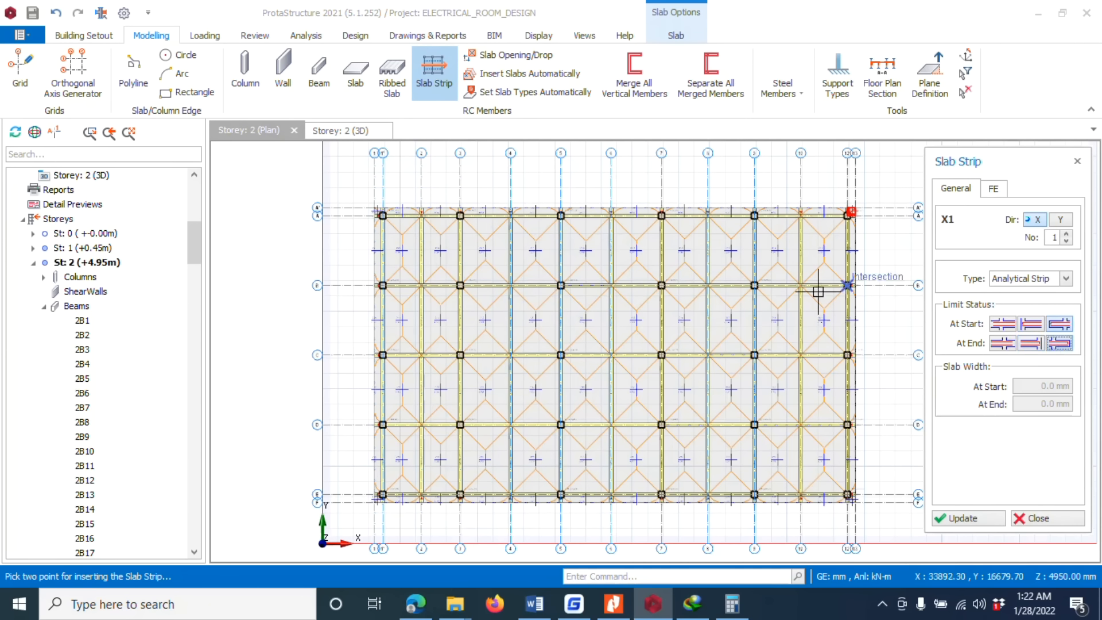
Step: Draw the X1 slab strip about 34000 mm long across all slabs between A and B, accept the load combination warning, and finish
click(346, 246)
scroll(346, 246, down, 2)
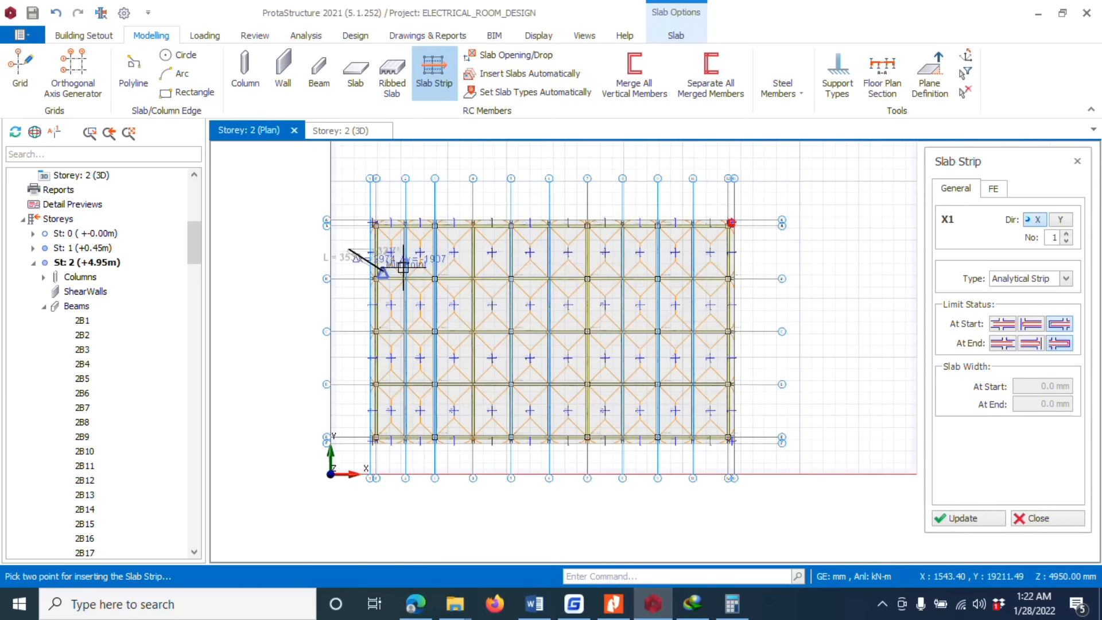
click(747, 246)
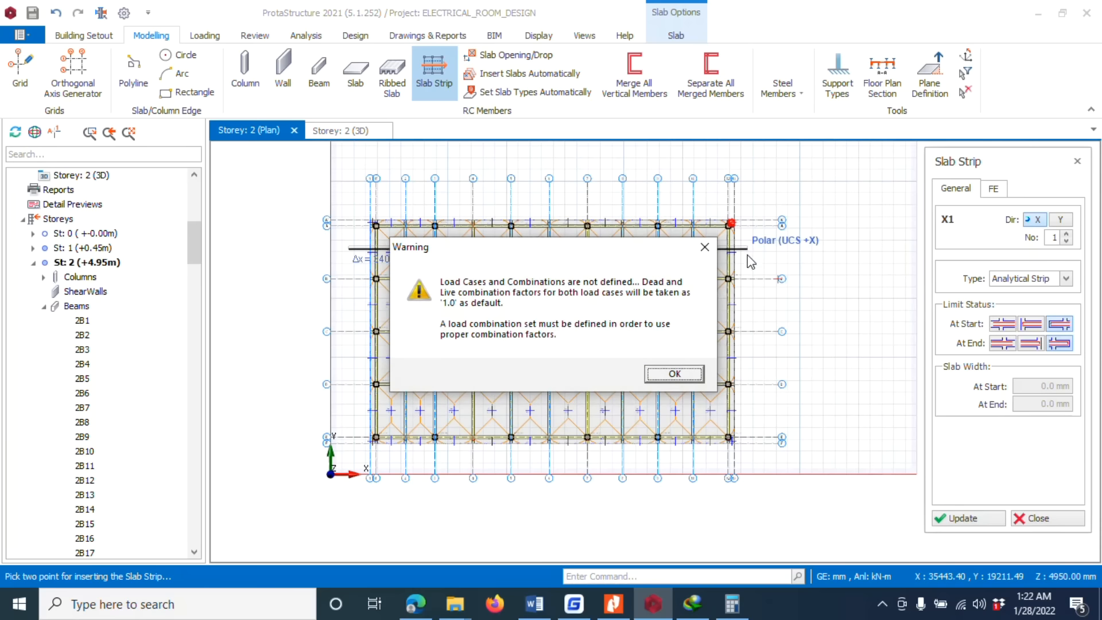
click(675, 374)
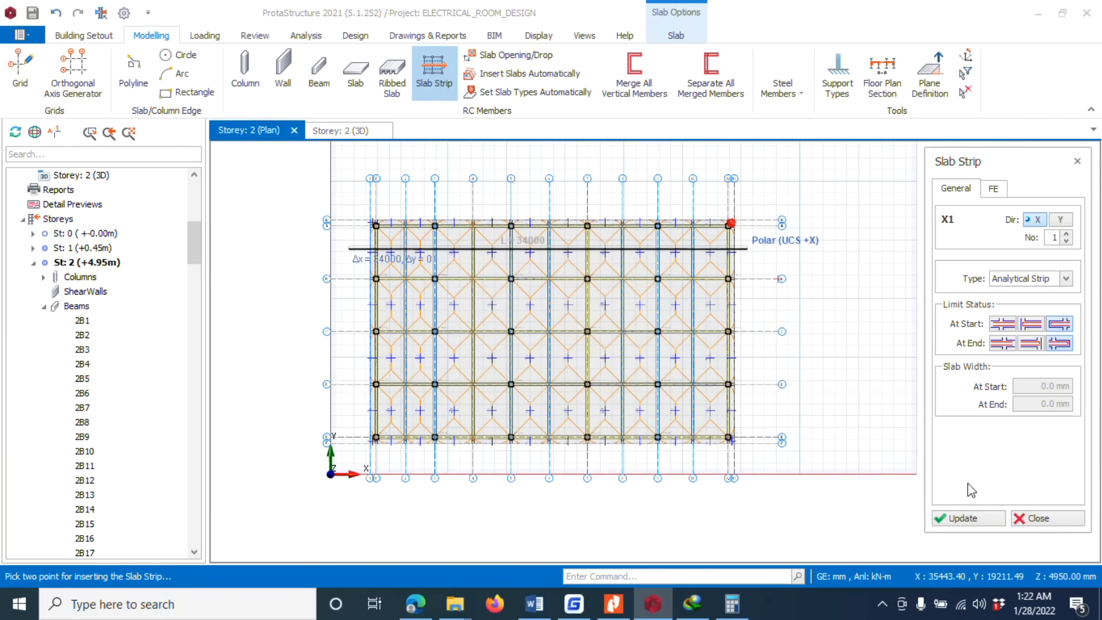
click(1046, 518)
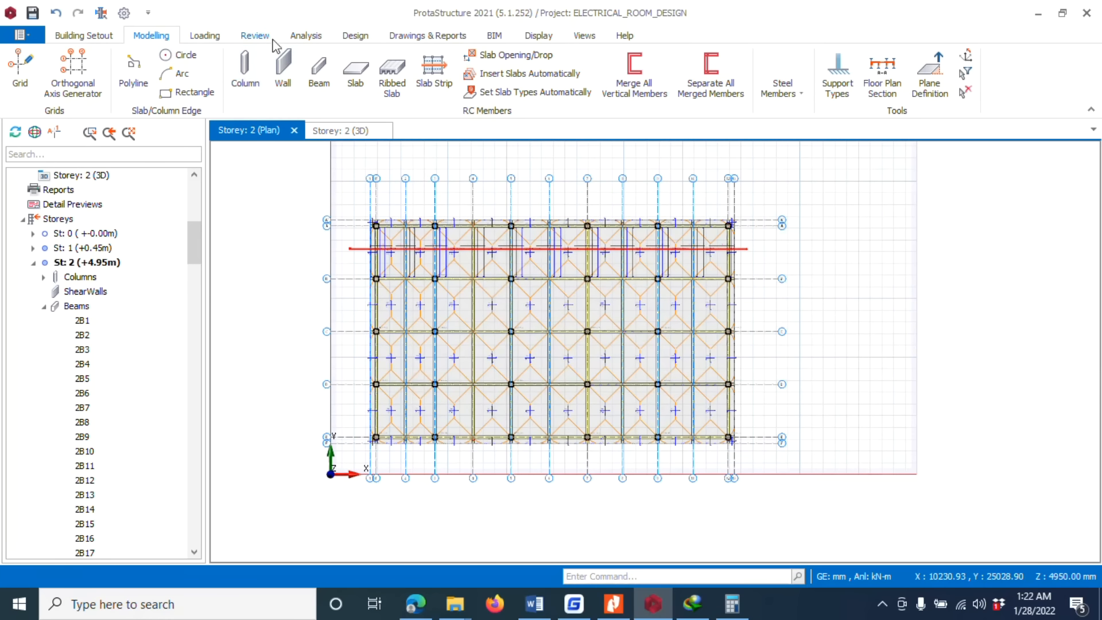
Step: Generate the building analysis load combinations automatically with the default loading settings, accept them, and close the building analysis
click(305, 36)
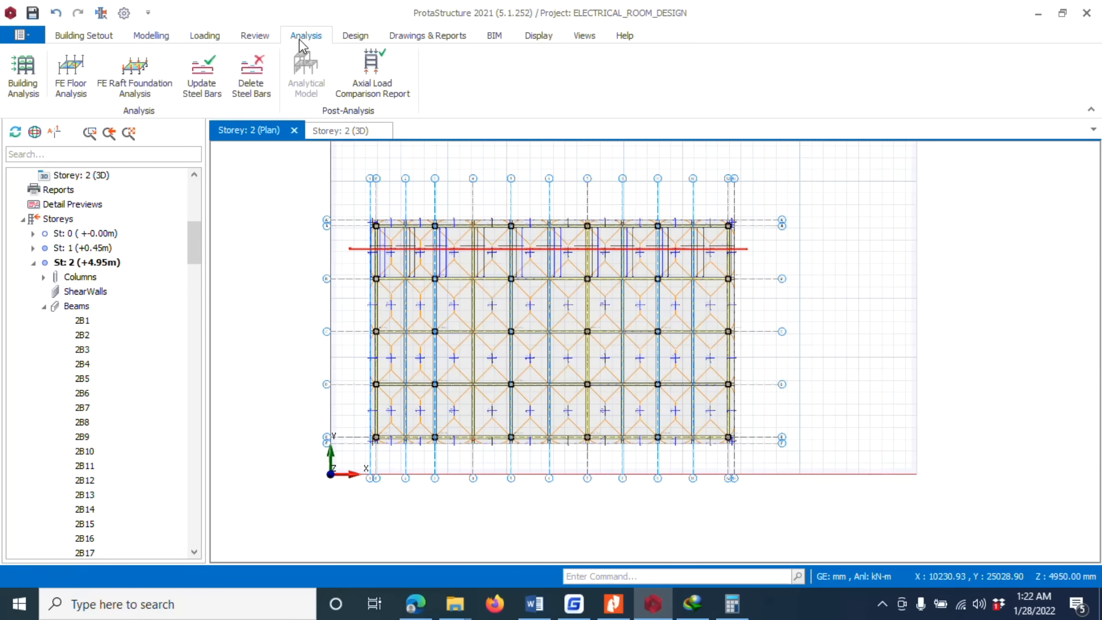
click(32, 87)
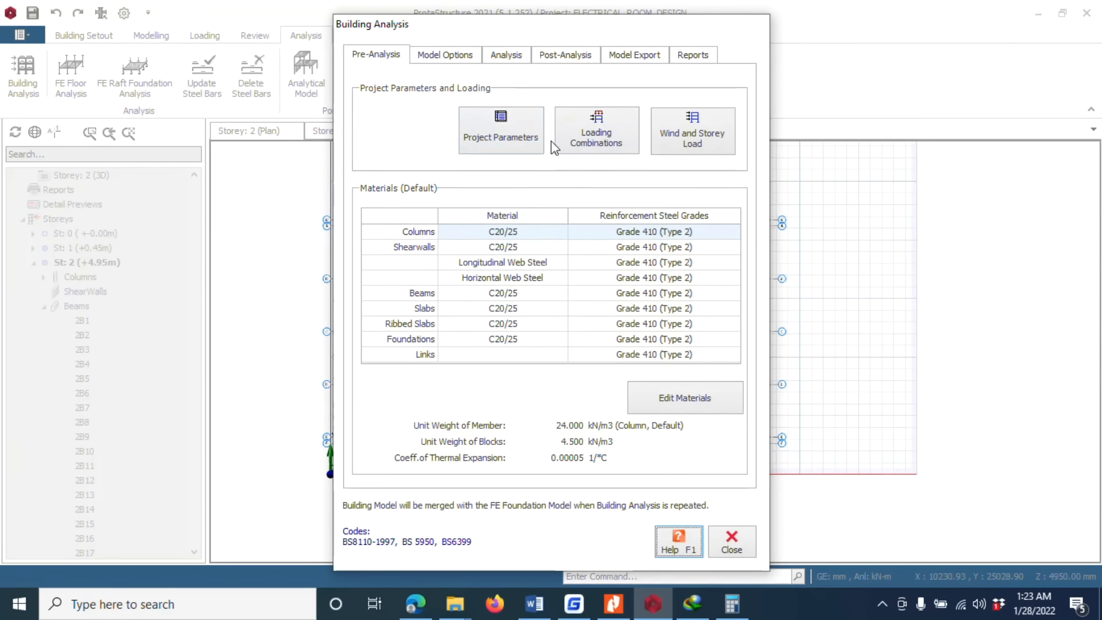
click(606, 149)
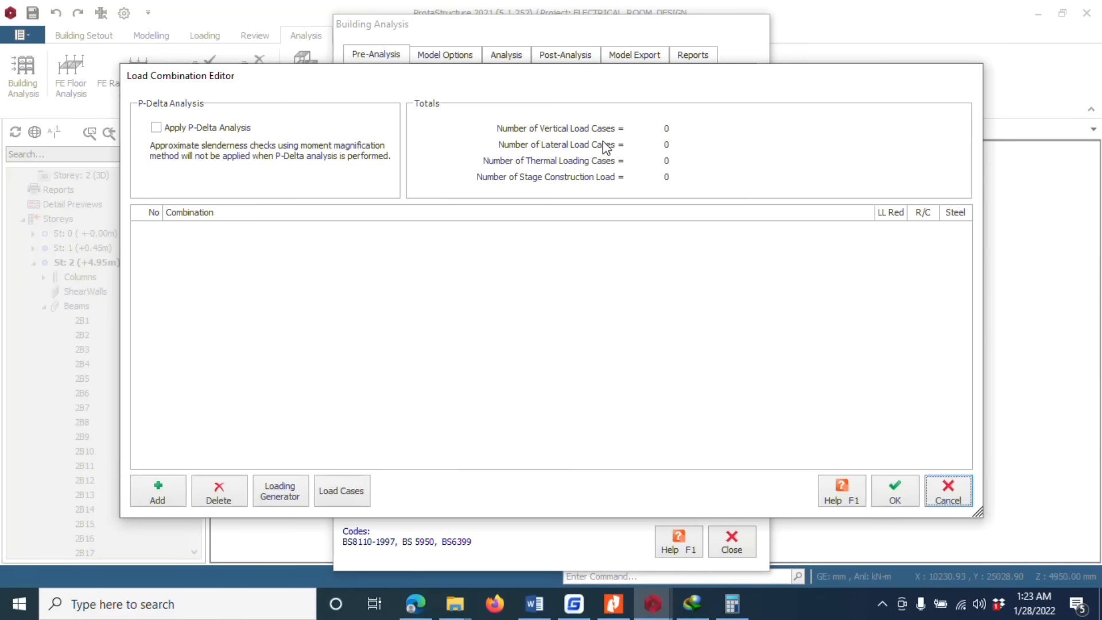
click(285, 487)
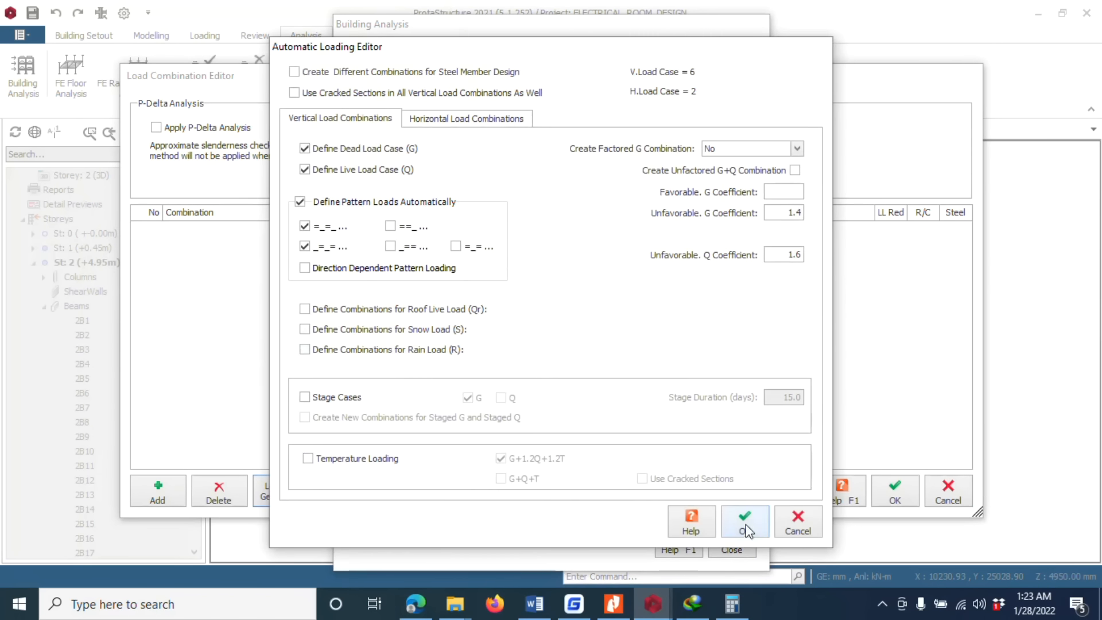
click(746, 523)
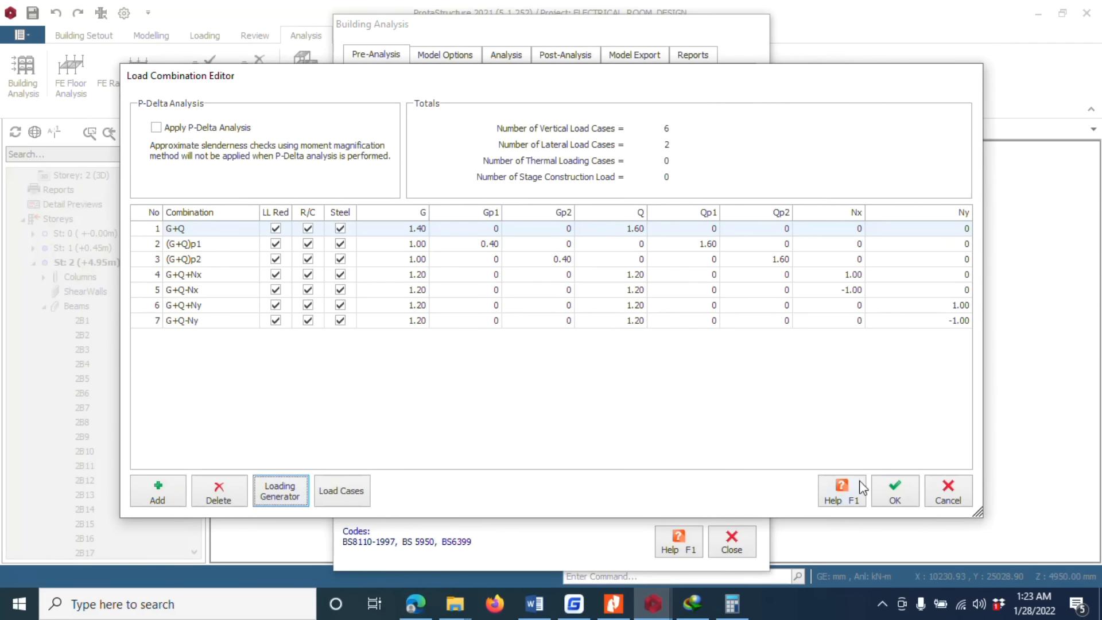
click(896, 490)
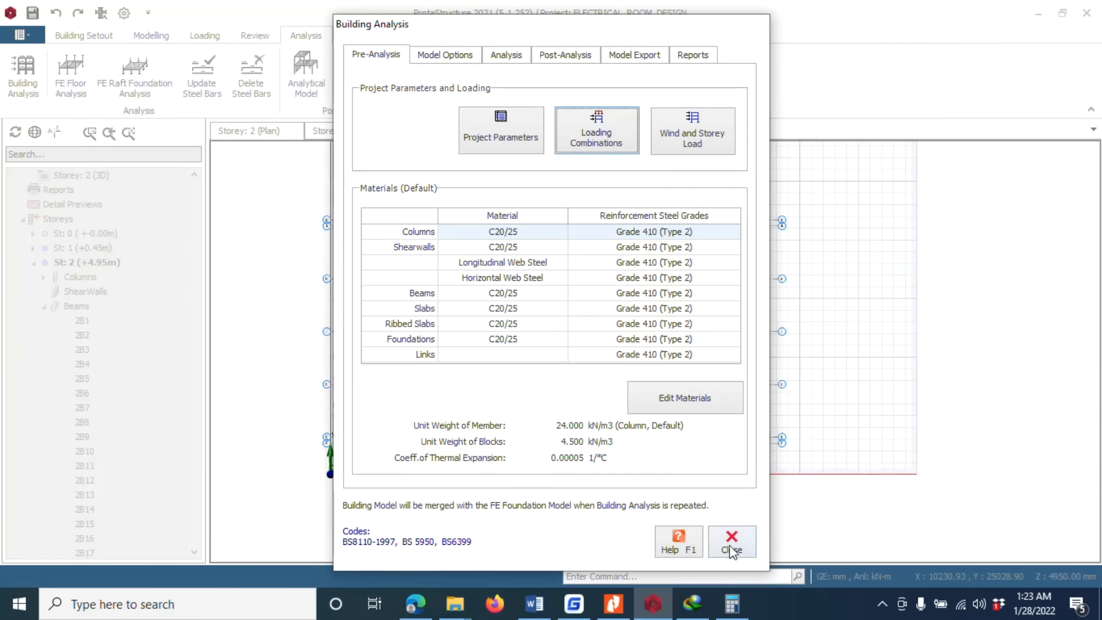
click(732, 551)
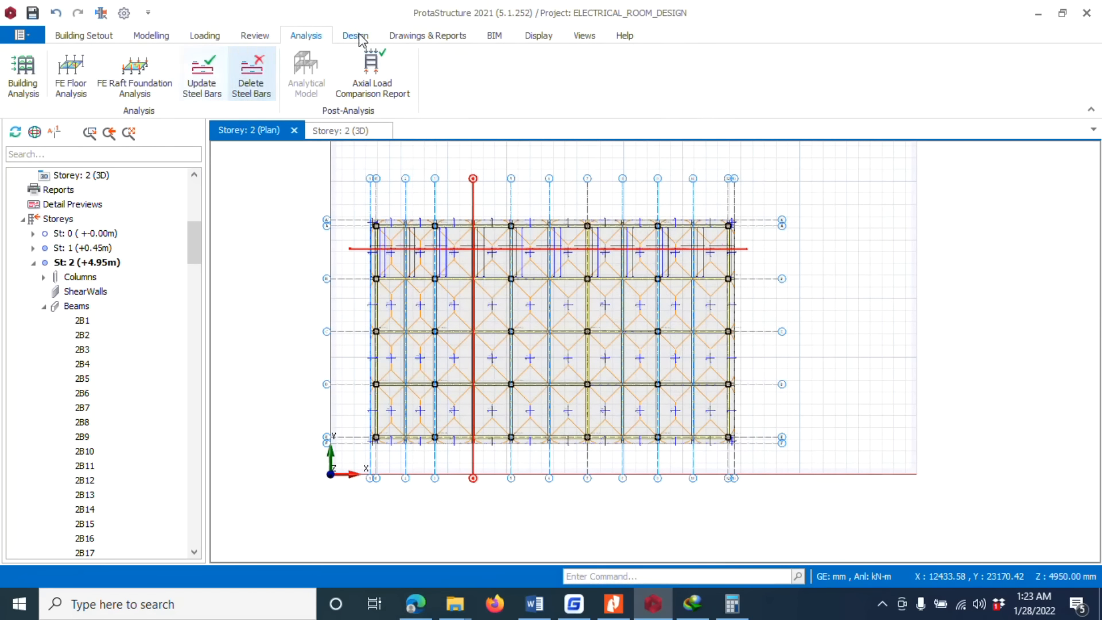
Step: Start the Slab Strip command and examine the slab reinforcement labels along strip X1 between axes A and B
click(151, 35)
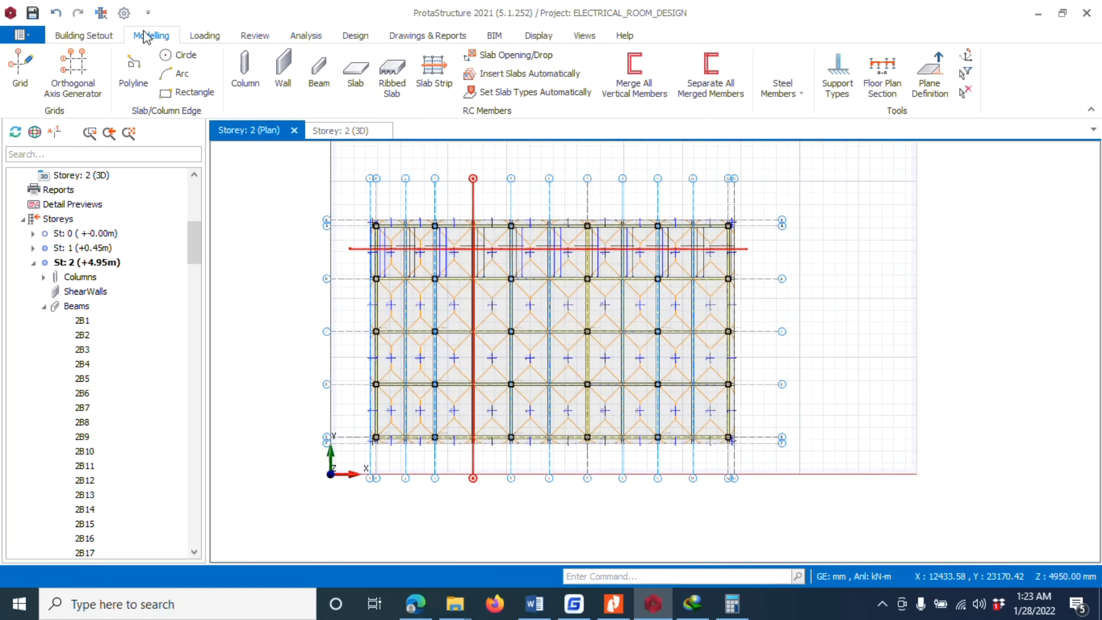
click(436, 75)
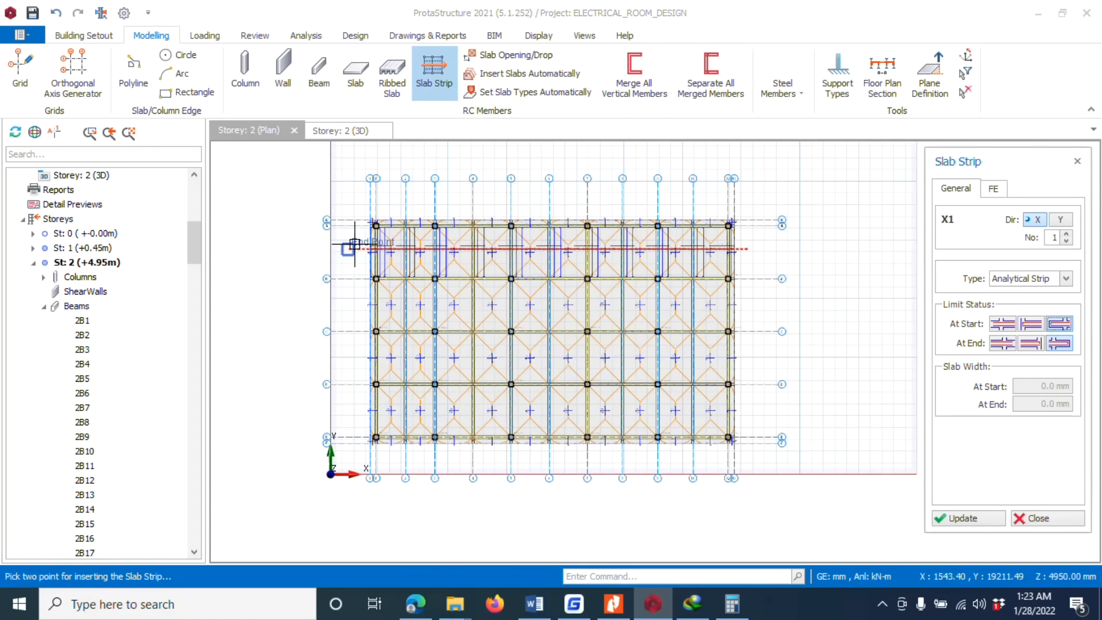
scroll(377, 232, up, 3)
scroll(257, 249, down, 1)
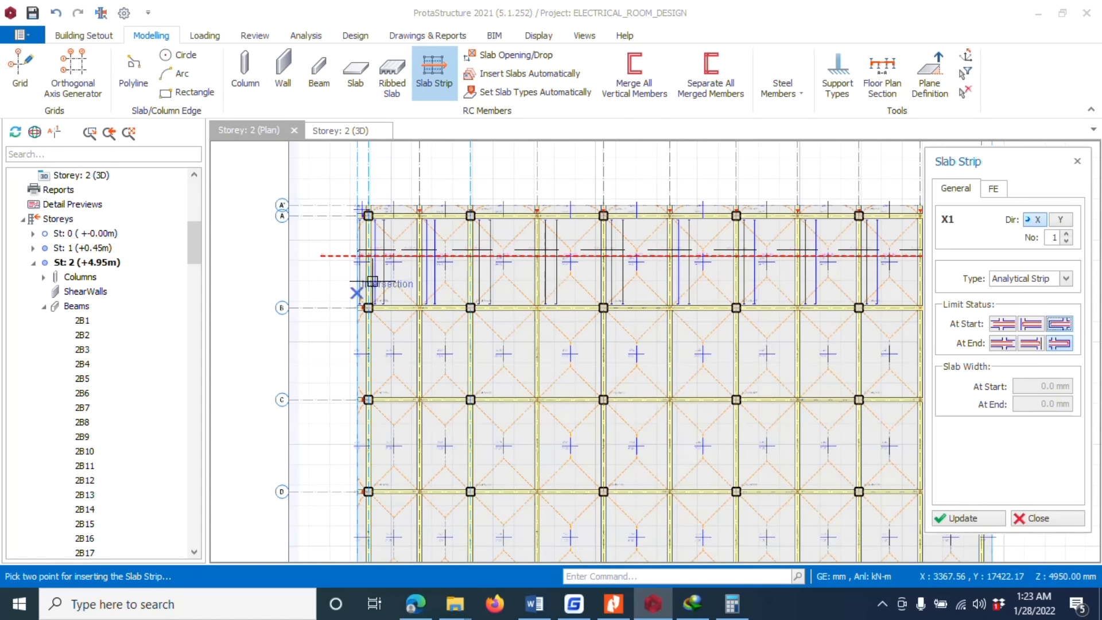
scroll(447, 263, up, 3)
scroll(445, 262, up, 3)
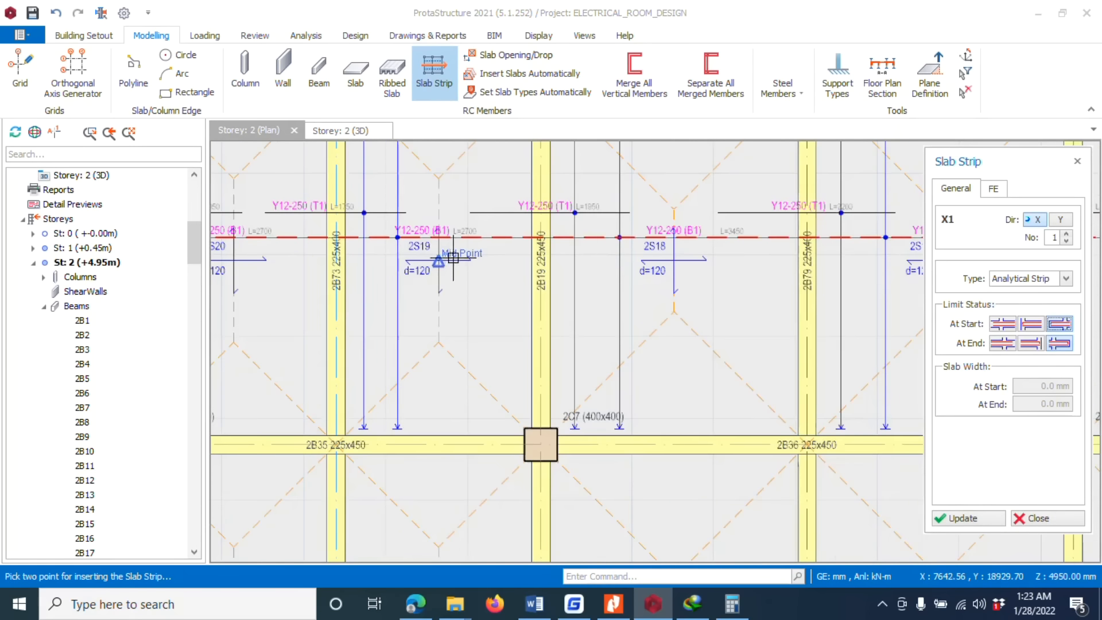
scroll(457, 245, down, 6)
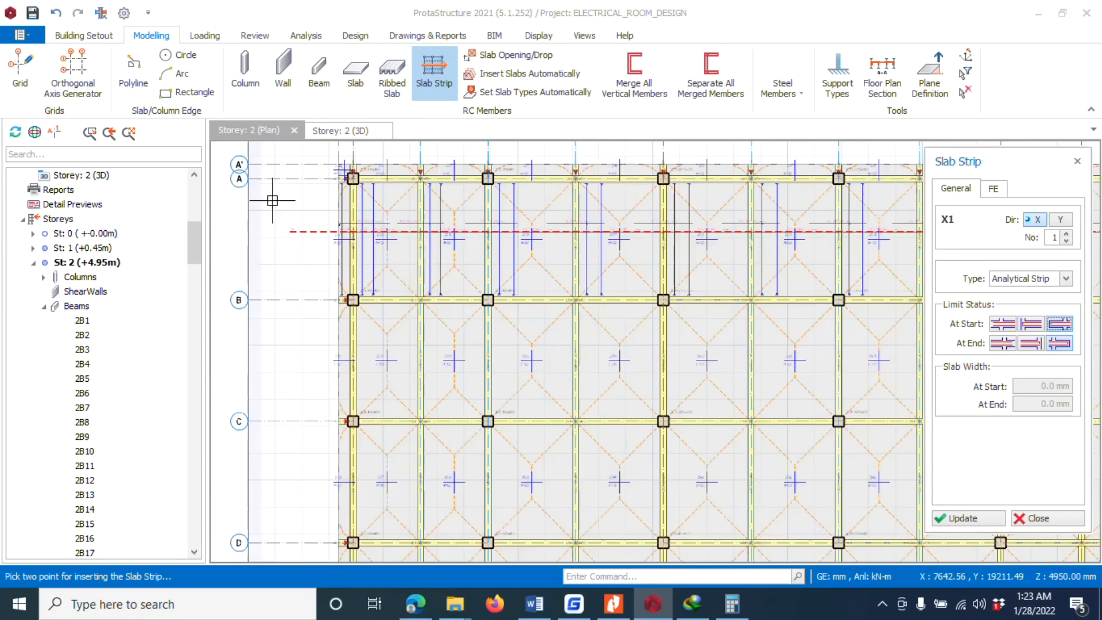
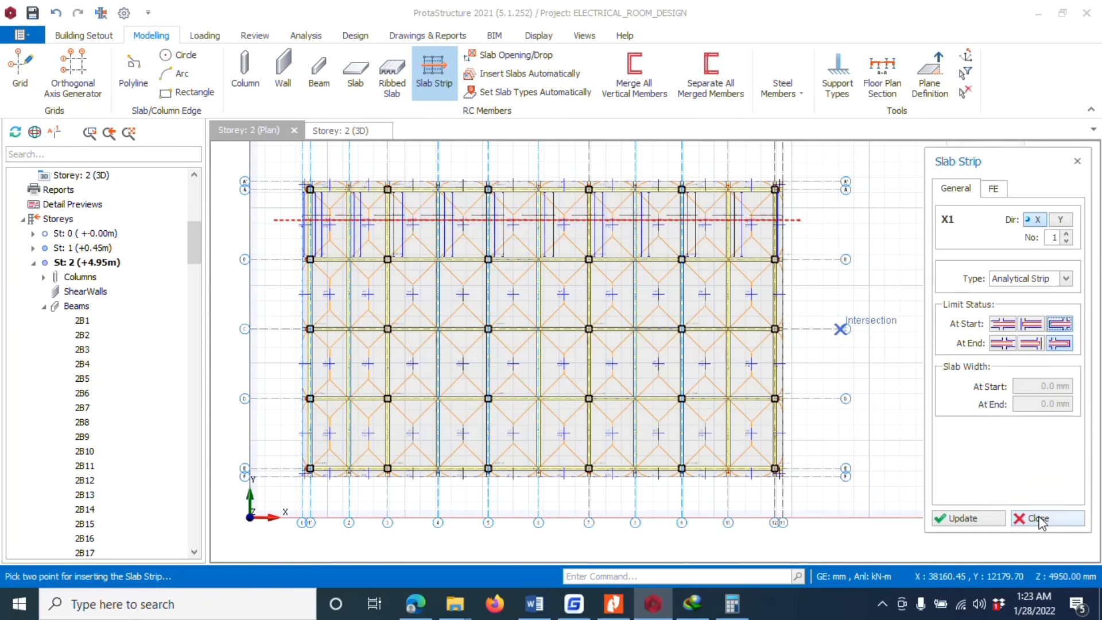
Step: Close the slab strip settings and delete the X1 slab strip between axes A and B
click(1077, 161)
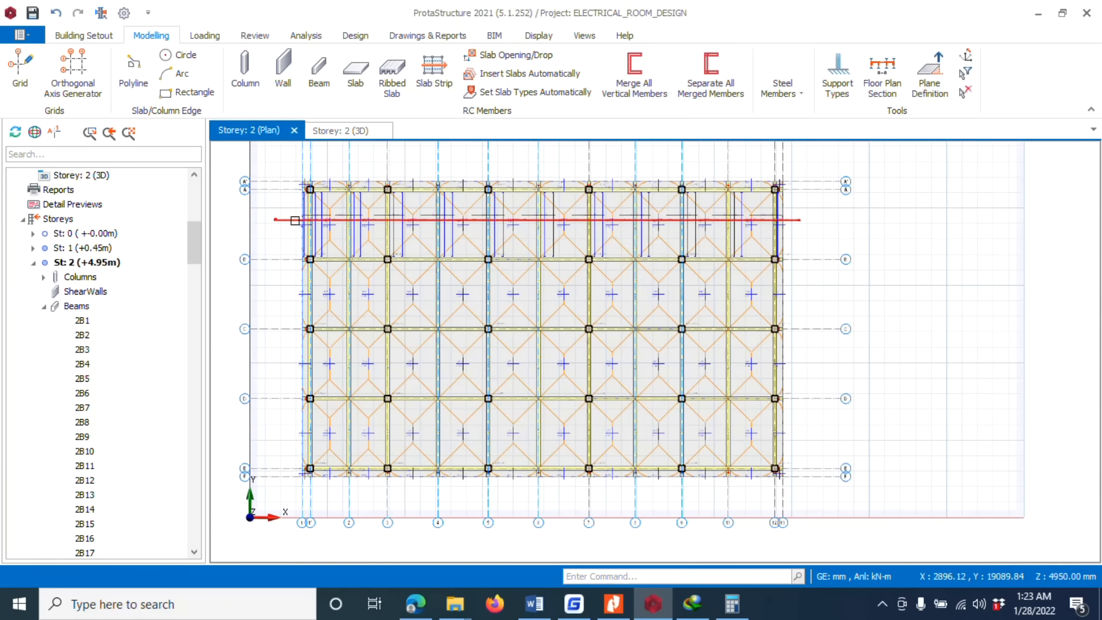
click(287, 220)
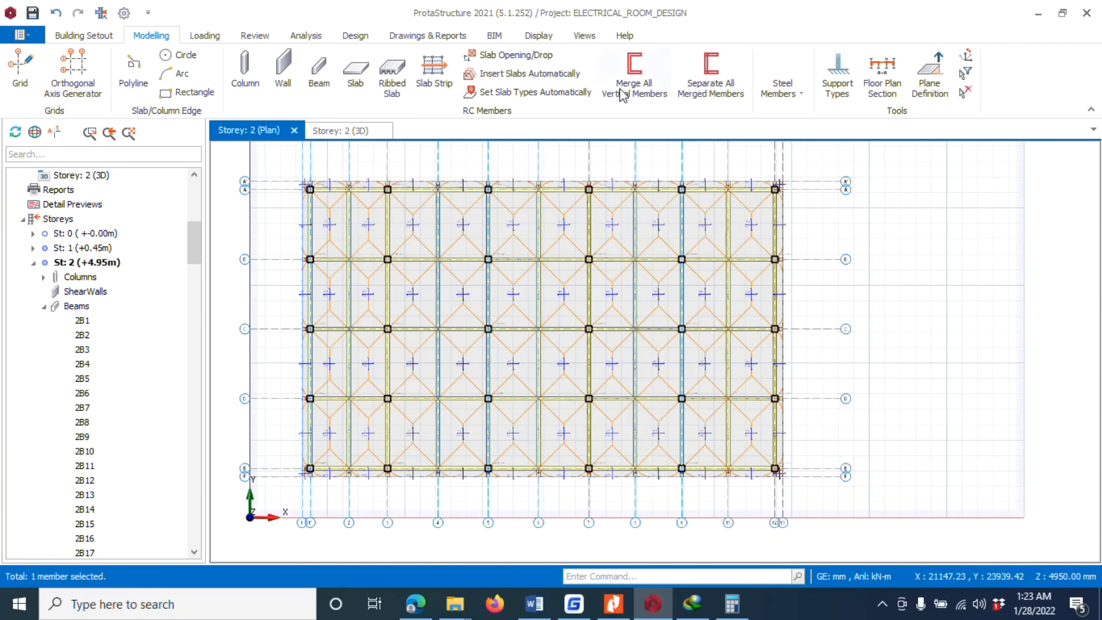
Step: Set the maximum bar spacing to 200 mm in the slab rebar options and accept the change
click(124, 13)
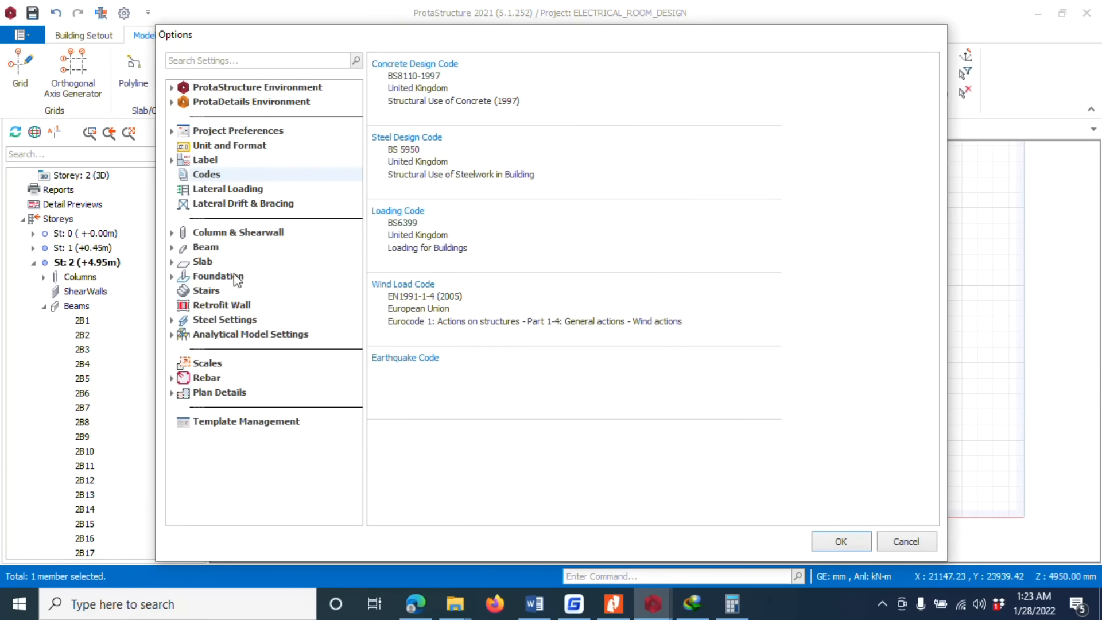
click(204, 262)
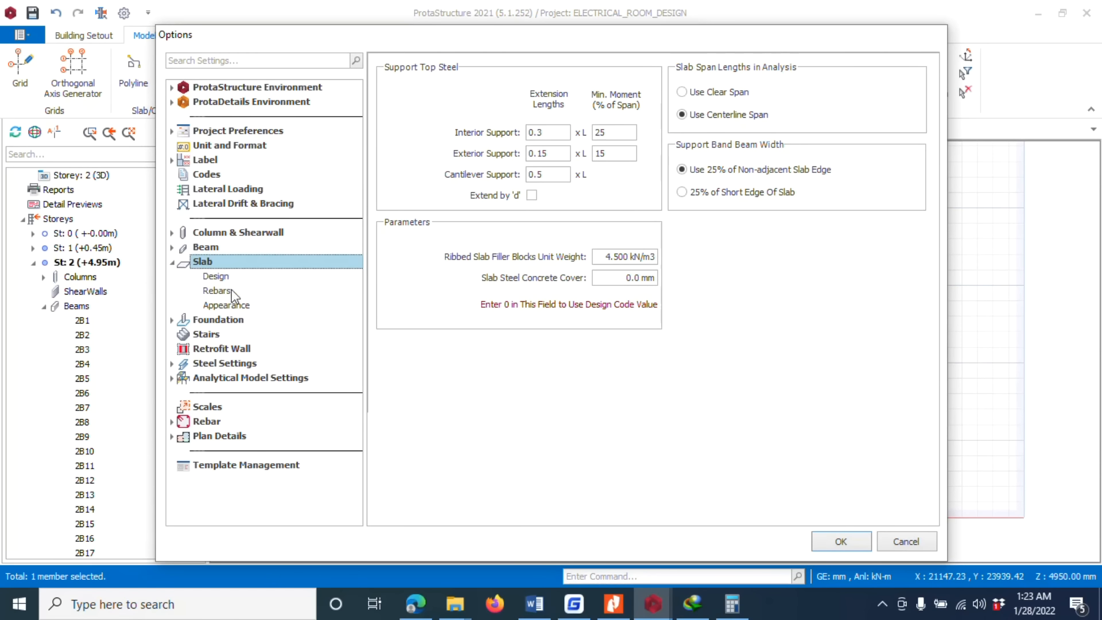
click(219, 278)
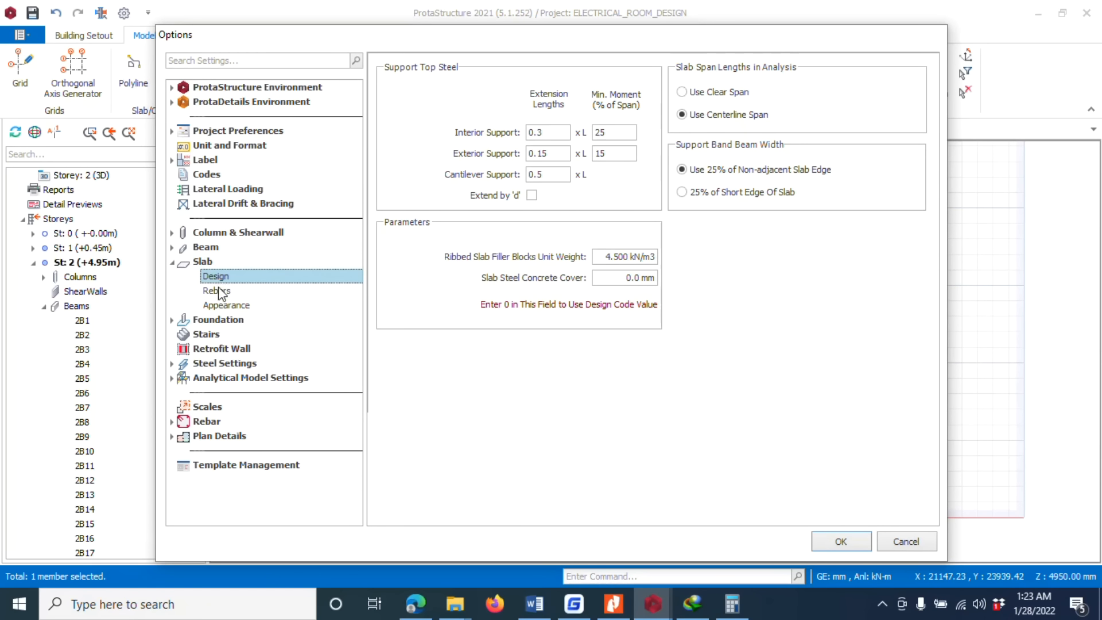
click(220, 291)
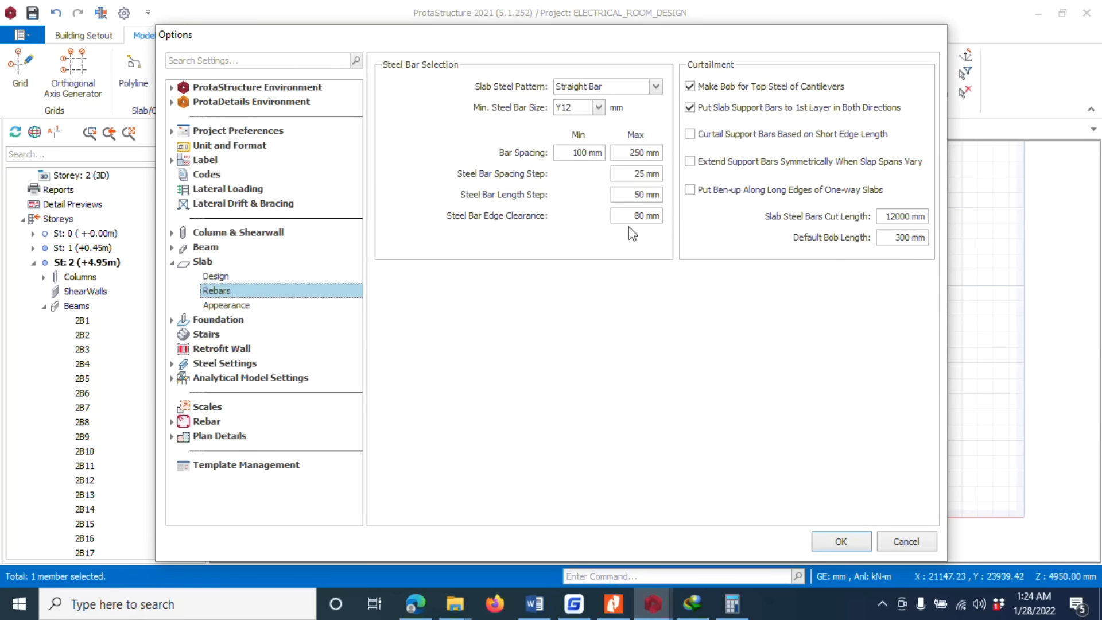
double_click(637, 154)
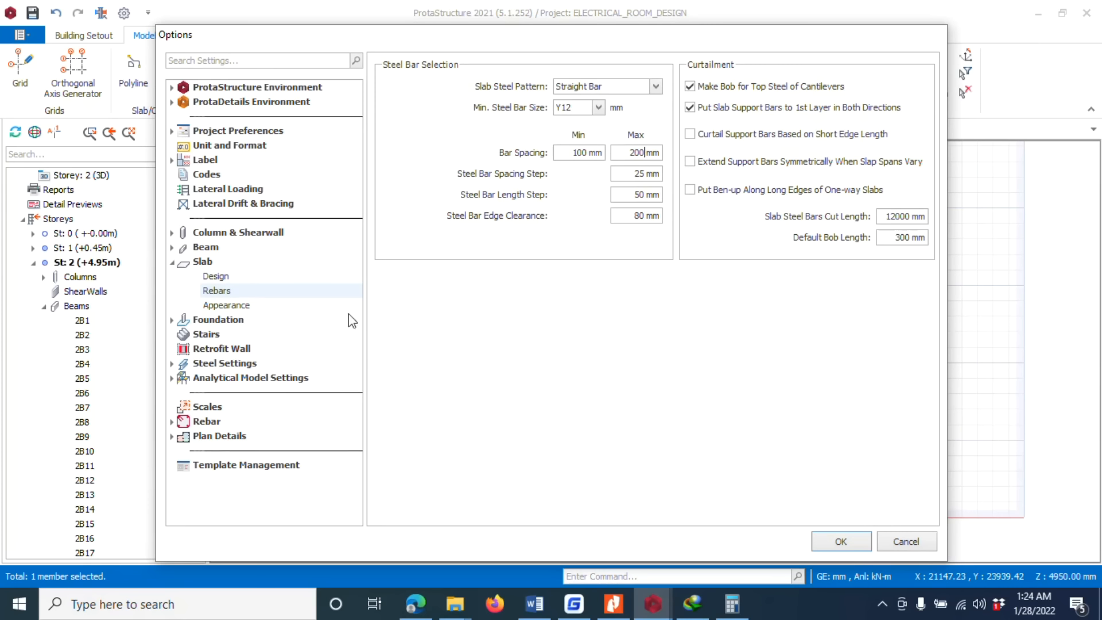
click(840, 542)
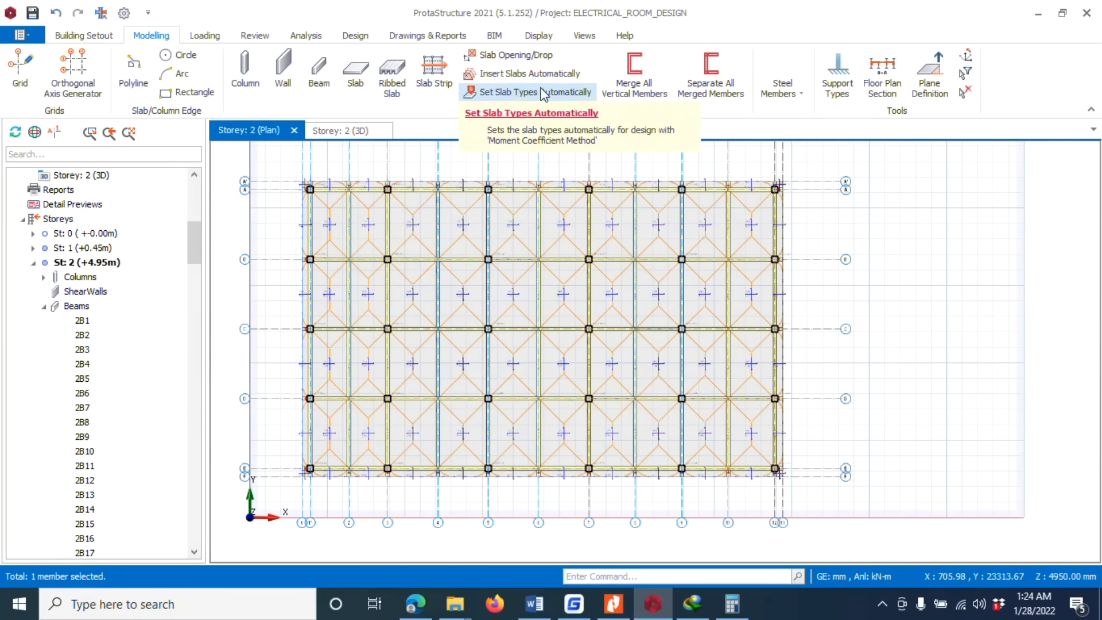
Step: Draw analytical slab strip X1 about 34900 mm long across the A–B bays, using the third limit status option at start and end
click(434, 74)
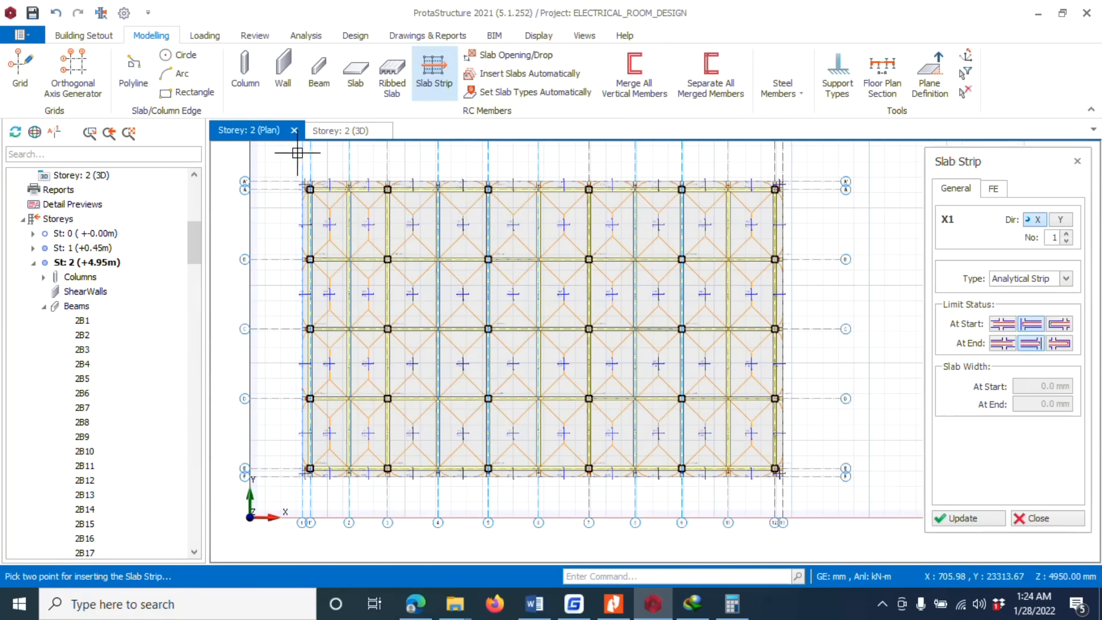
click(1065, 329)
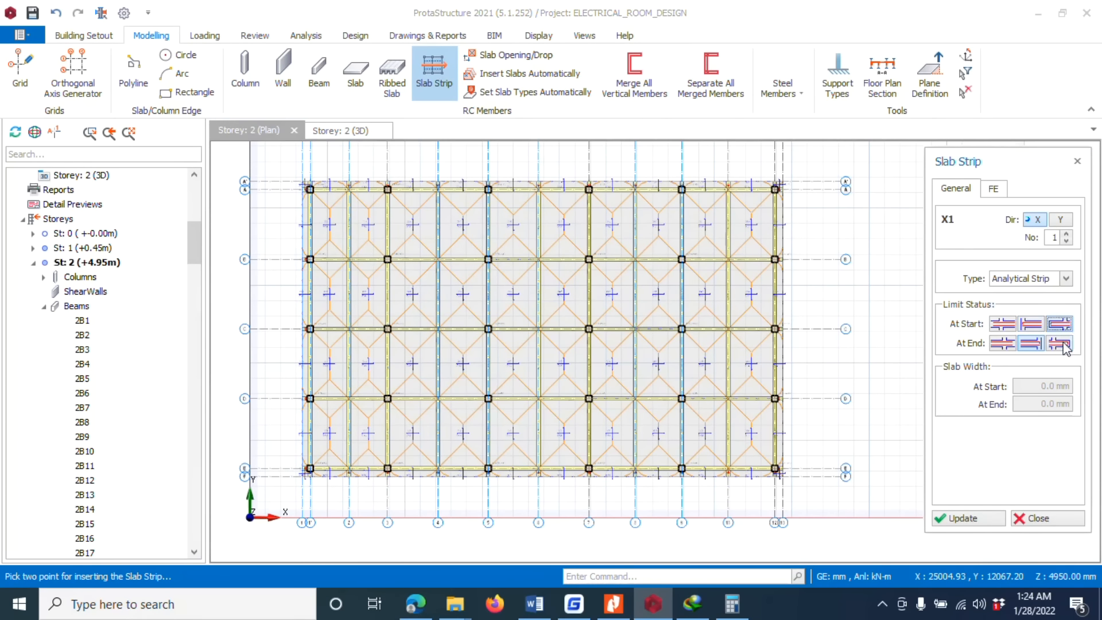
click(276, 227)
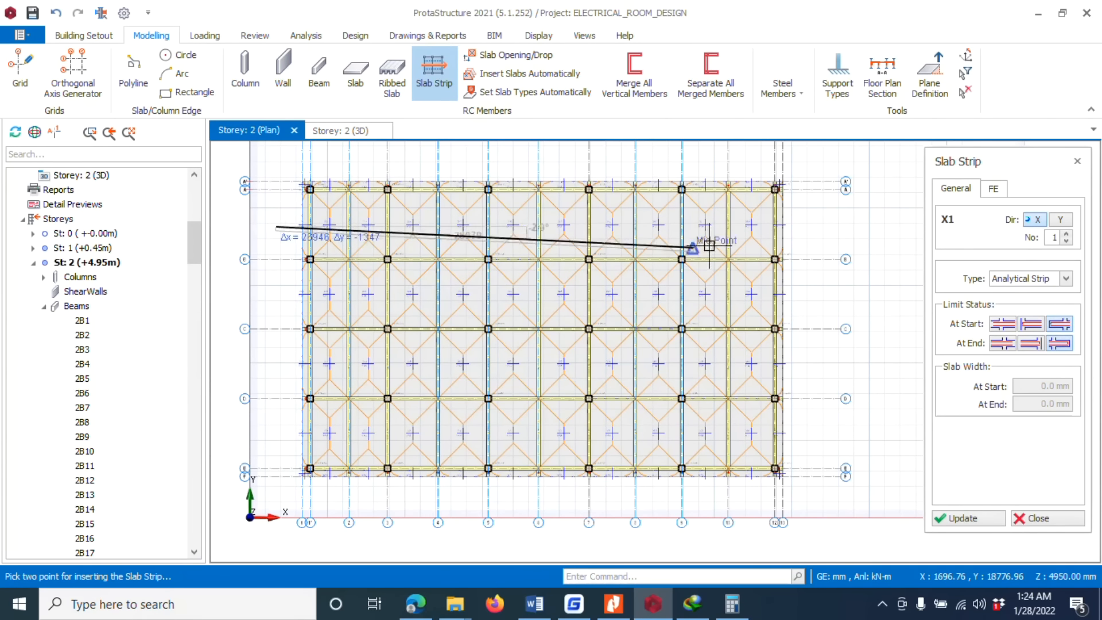
click(815, 224)
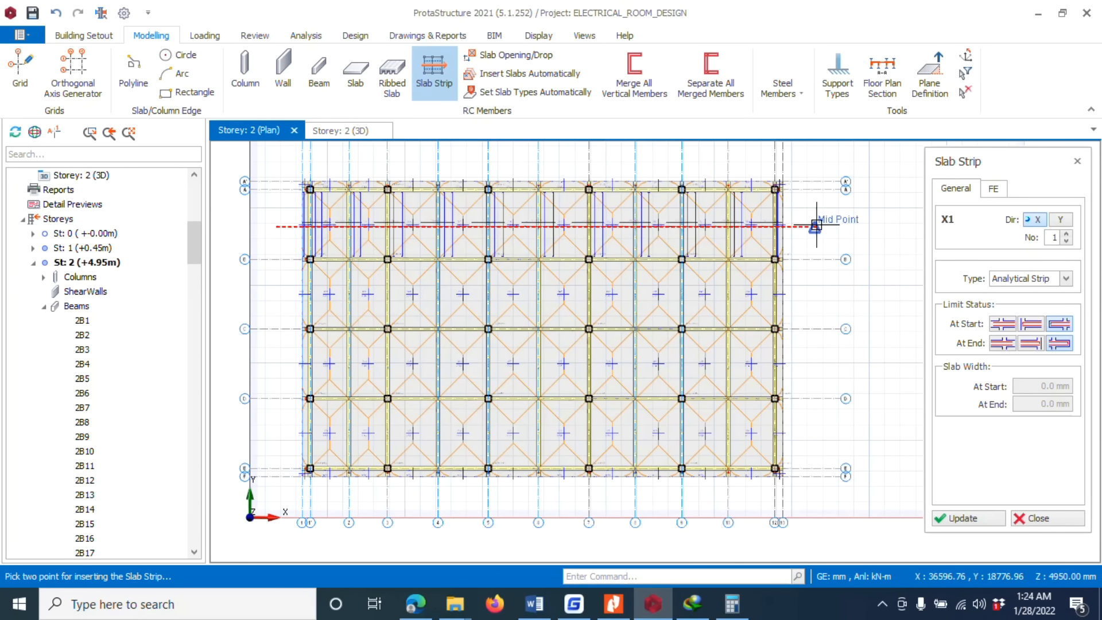
Step: Draw X-direction slab strips X2, X3 and X4, each about 34000 mm long, across the B–C, C–D and D–E bays
click(276, 298)
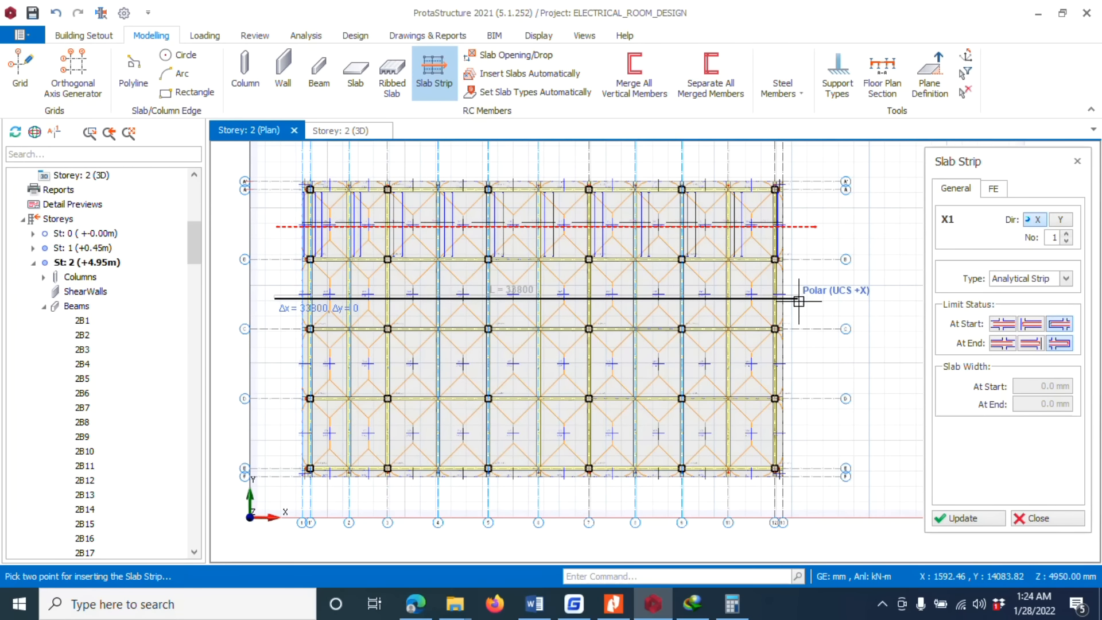
click(796, 298)
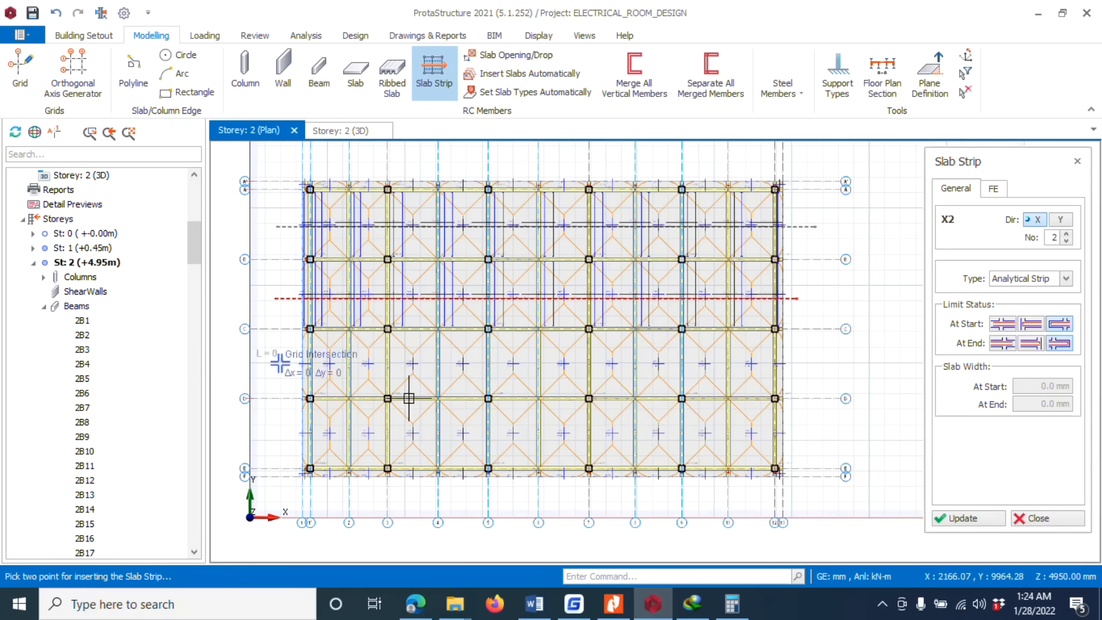
click(813, 362)
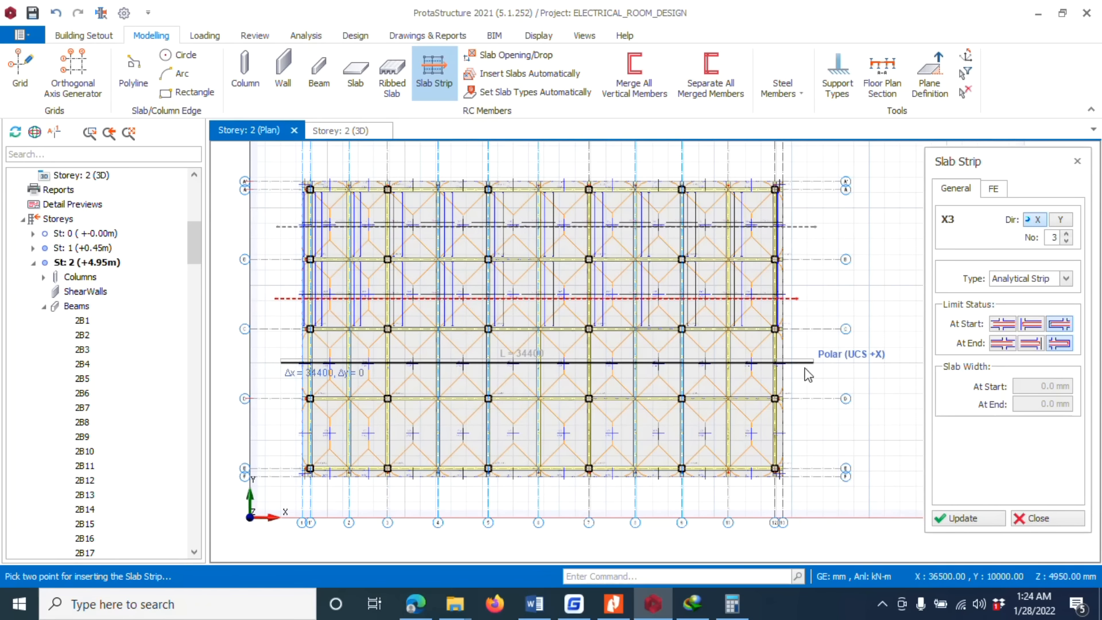
click(275, 431)
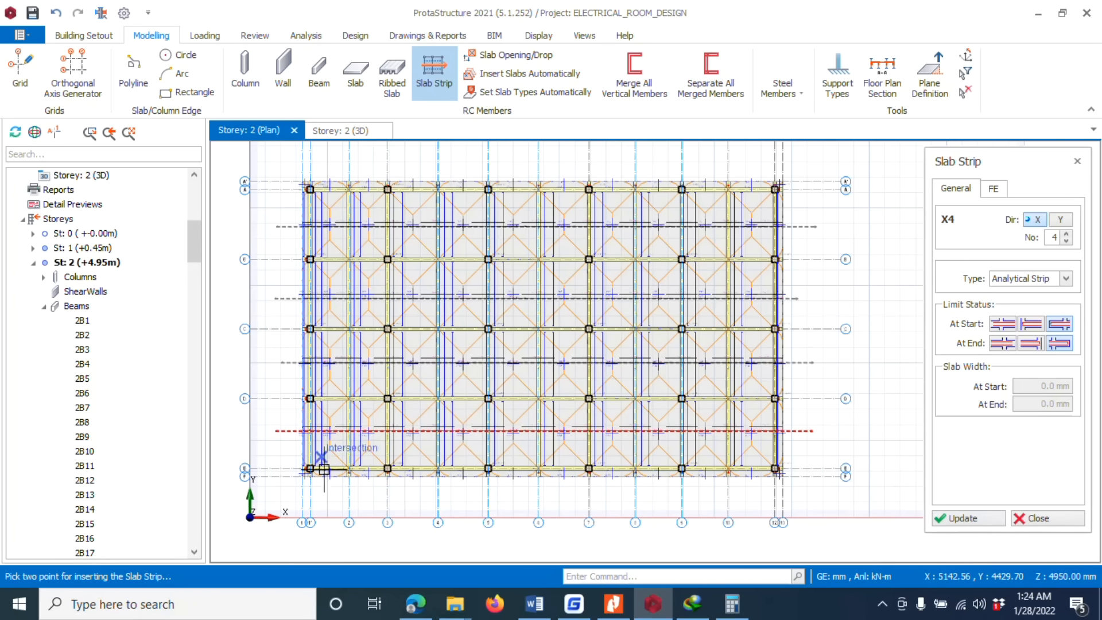
Step: Draw slab strip X5 about 32200 mm long in the X direction through the overhang slabs beyond axis E
scroll(313, 465, up, 4)
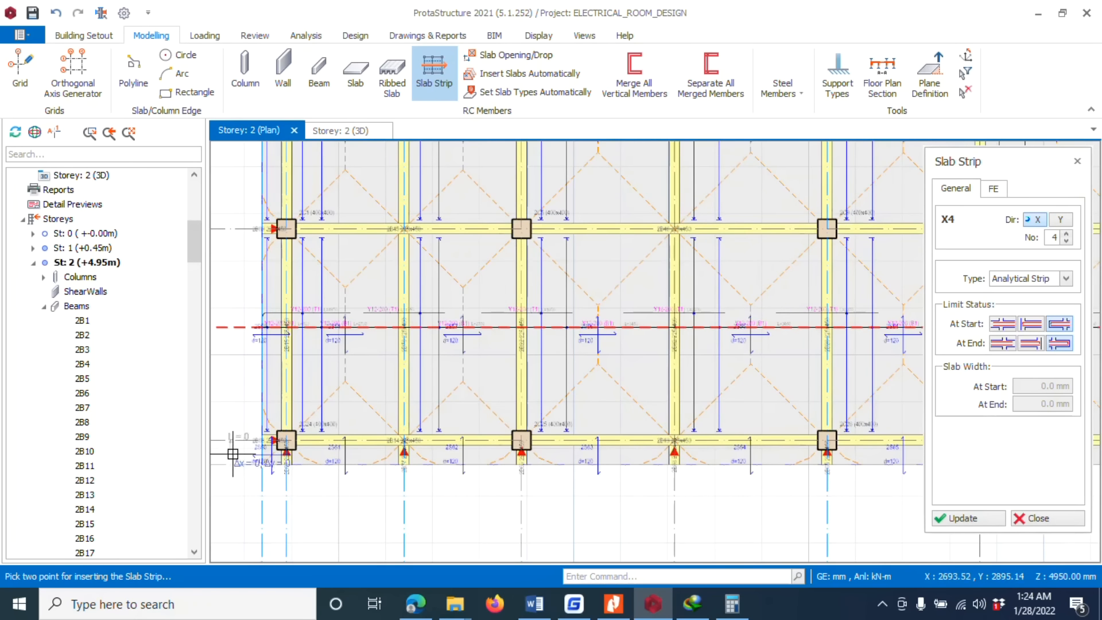
click(229, 451)
scroll(229, 451, down, 3)
scroll(894, 446, up, 2)
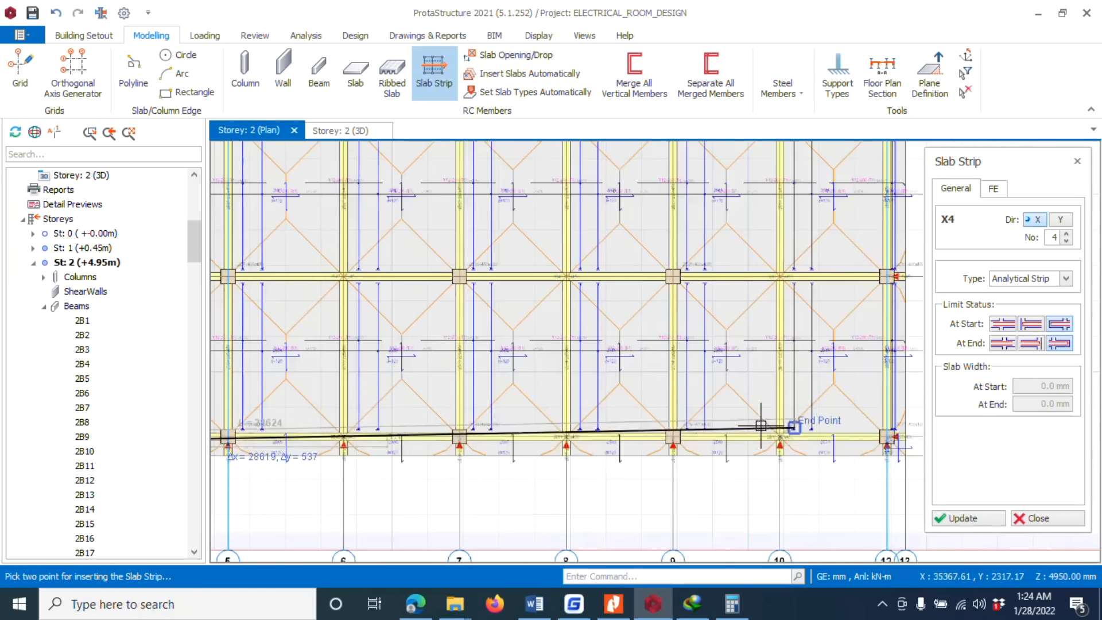
scroll(764, 424, down, 2)
scroll(879, 441, up, 4)
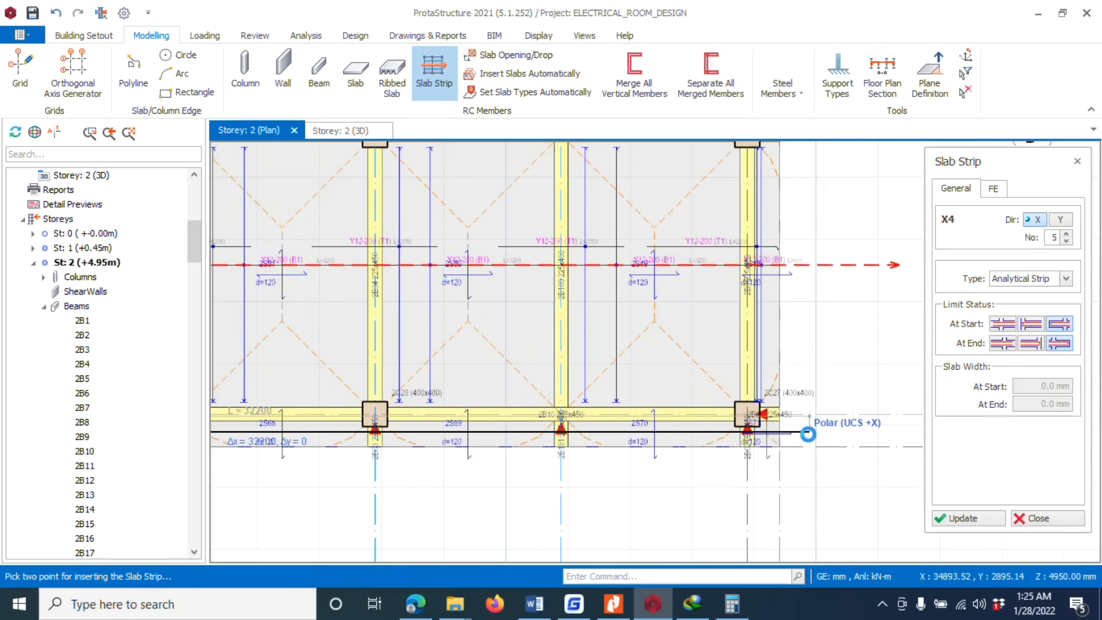
click(807, 434)
scroll(707, 457, down, 3)
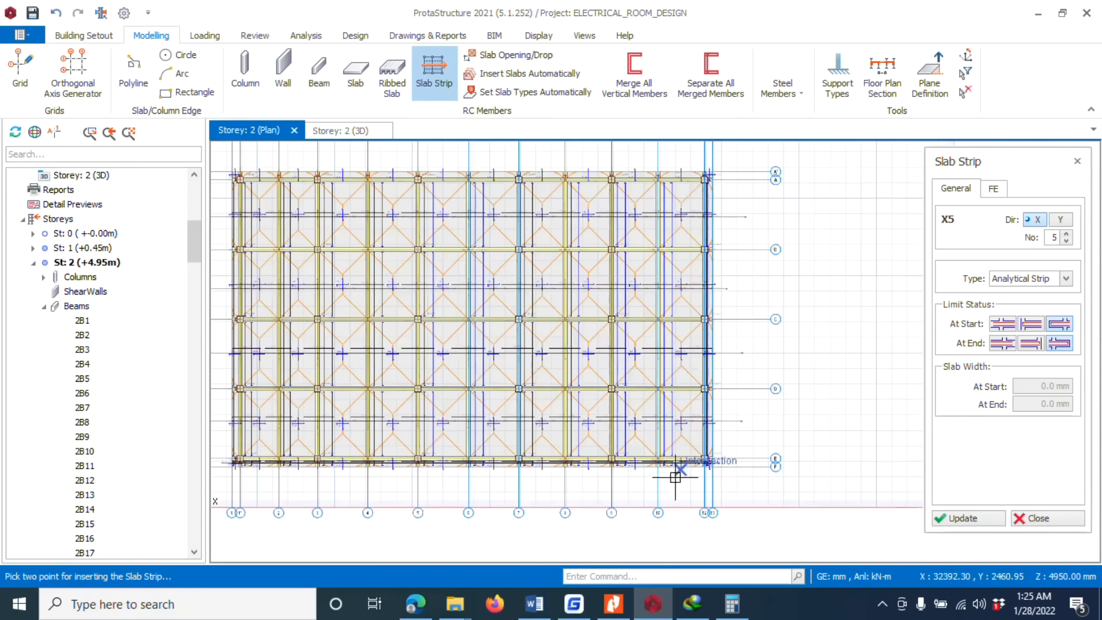
Step: Draw analytical slab strip X6 about 32400 mm long in the X direction through the overhang slabs between axes A' and A
scroll(396, 344, up, 5)
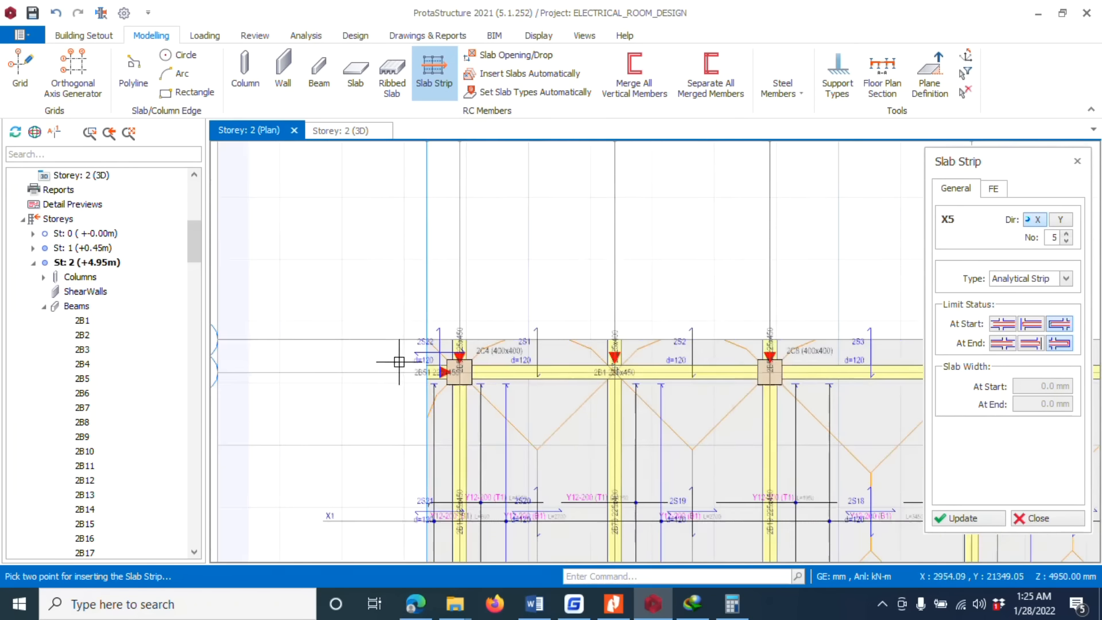
scroll(285, 315, down, 5)
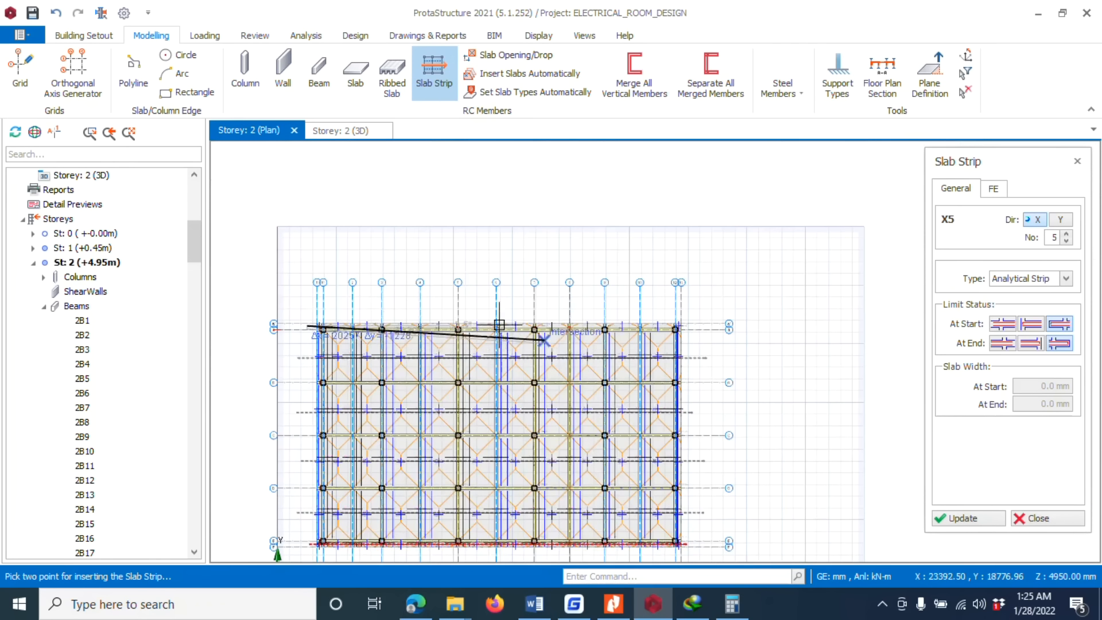
scroll(718, 316, up, 5)
scroll(719, 316, up, 1)
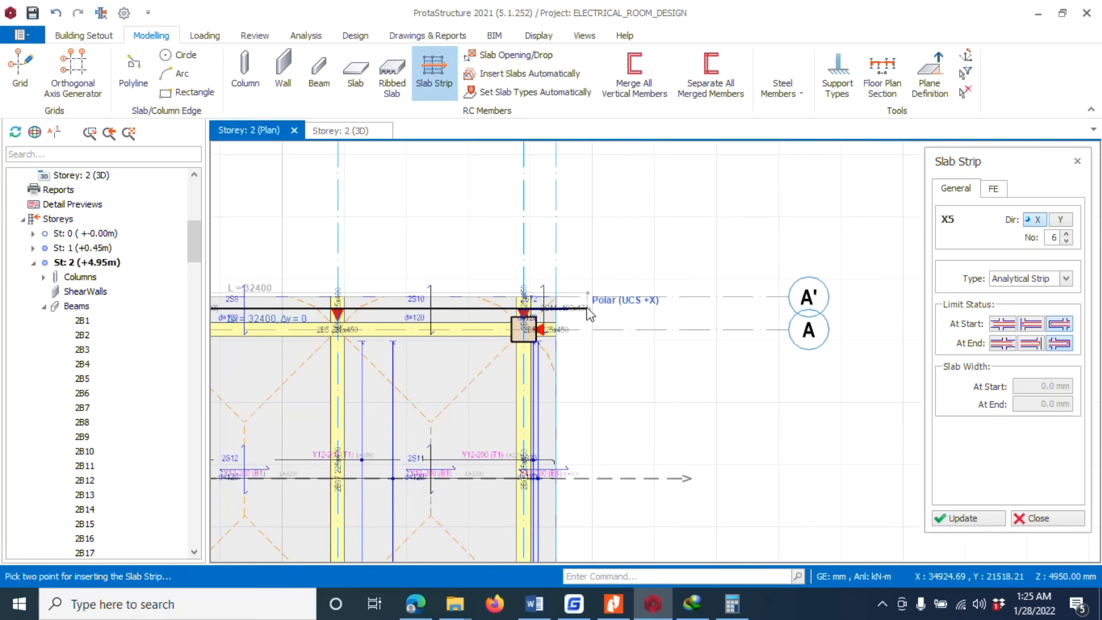
click(587, 308)
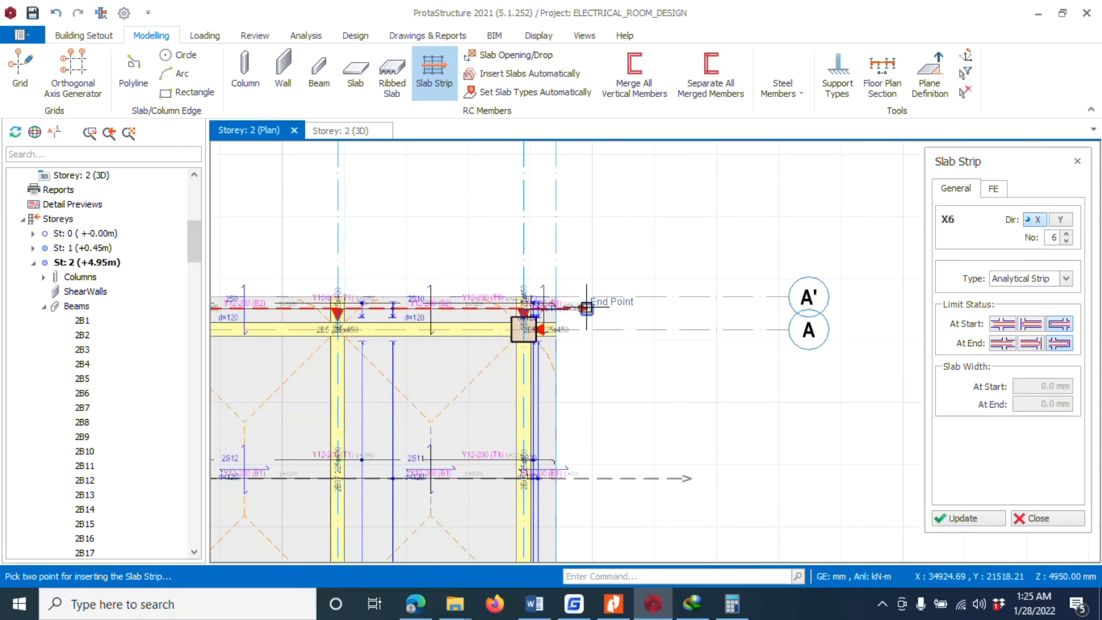
Step: Switch the strip direction to Y and draw strip Y6 about 20400 mm long through the overhang slabs between axes 1 and 1'
scroll(660, 262, down, 4)
scroll(488, 266, up, 7)
scroll(580, 231, down, 6)
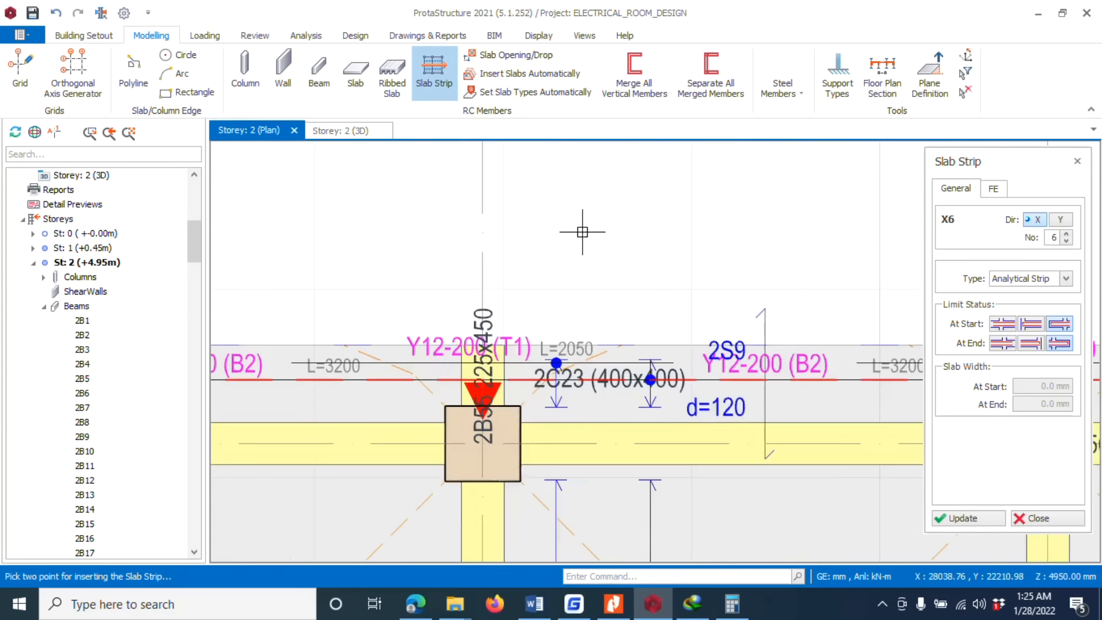
scroll(754, 268, down, 1)
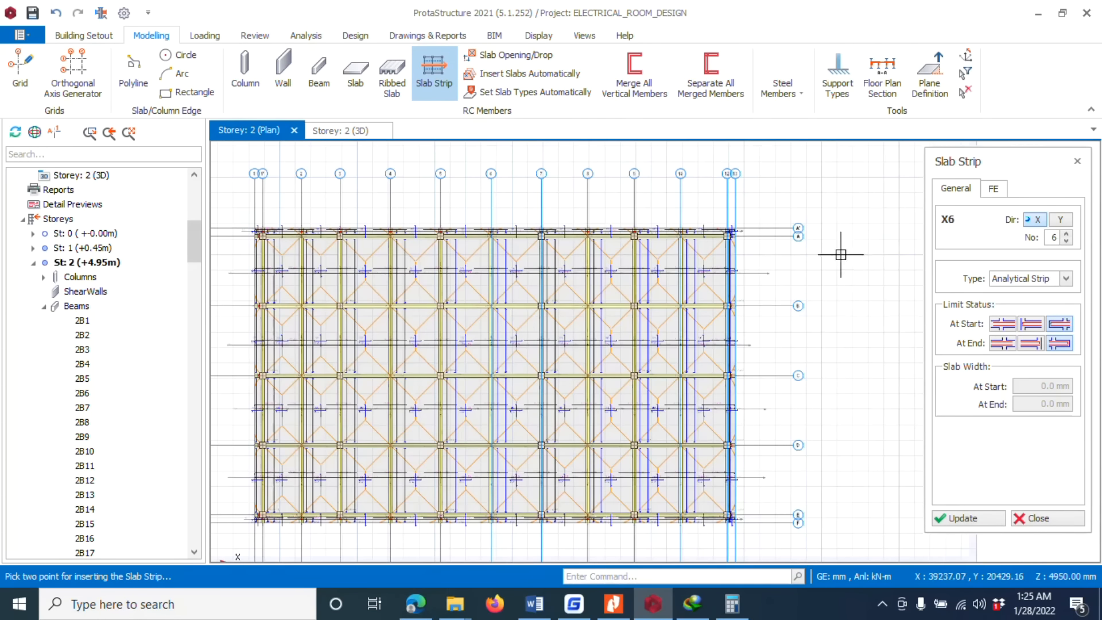
click(1061, 220)
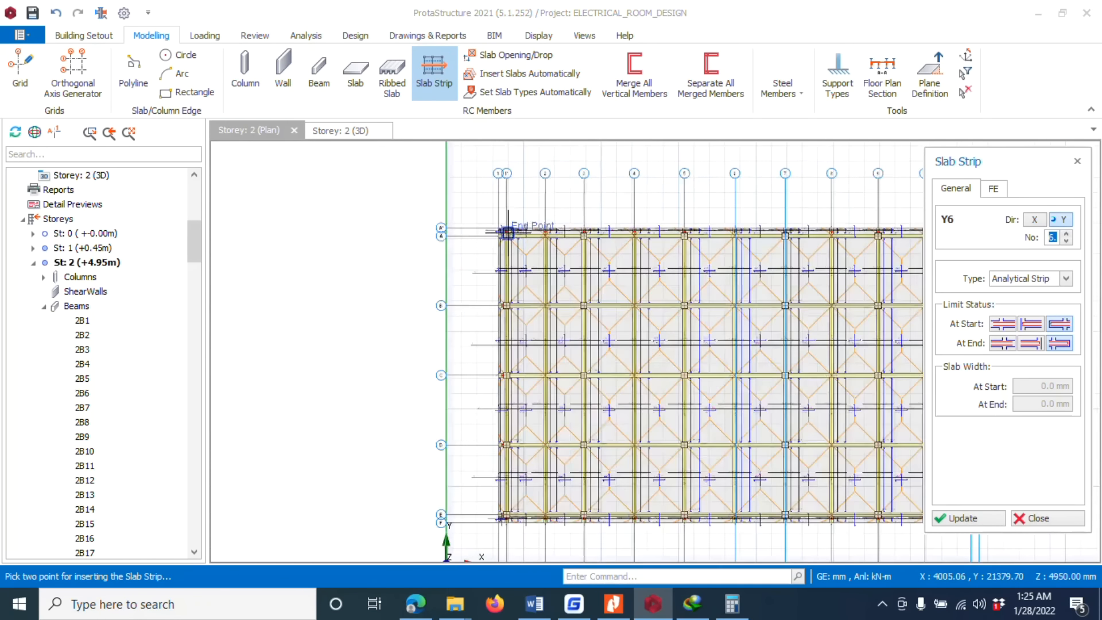
scroll(507, 232, up, 6)
click(479, 184)
scroll(482, 174, down, 5)
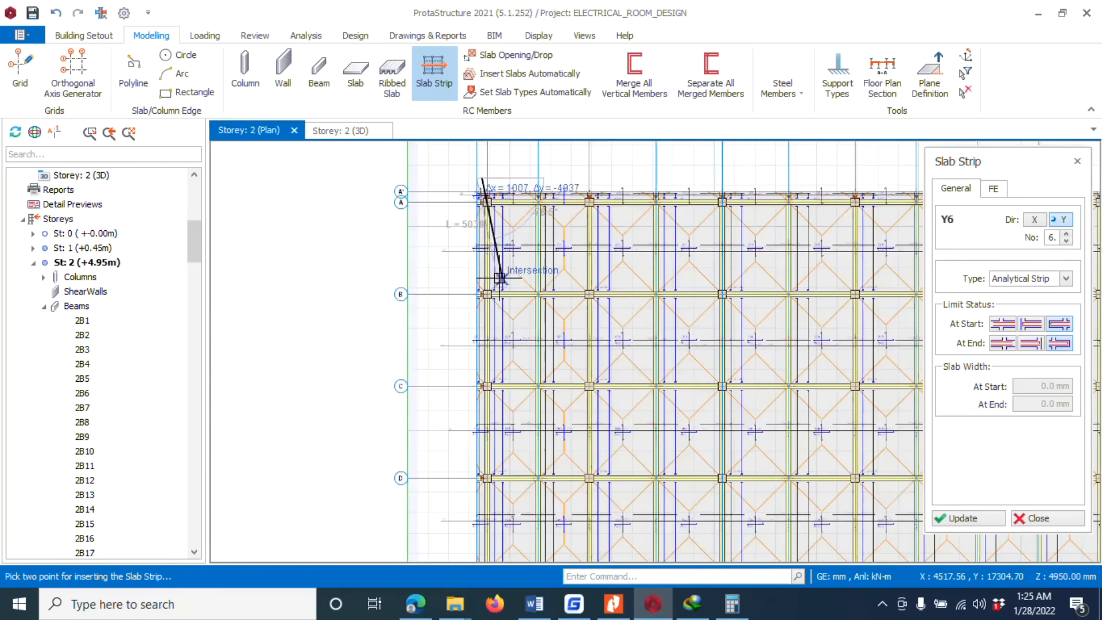
scroll(499, 290, down, 4)
scroll(495, 455, up, 4)
scroll(475, 367, up, 3)
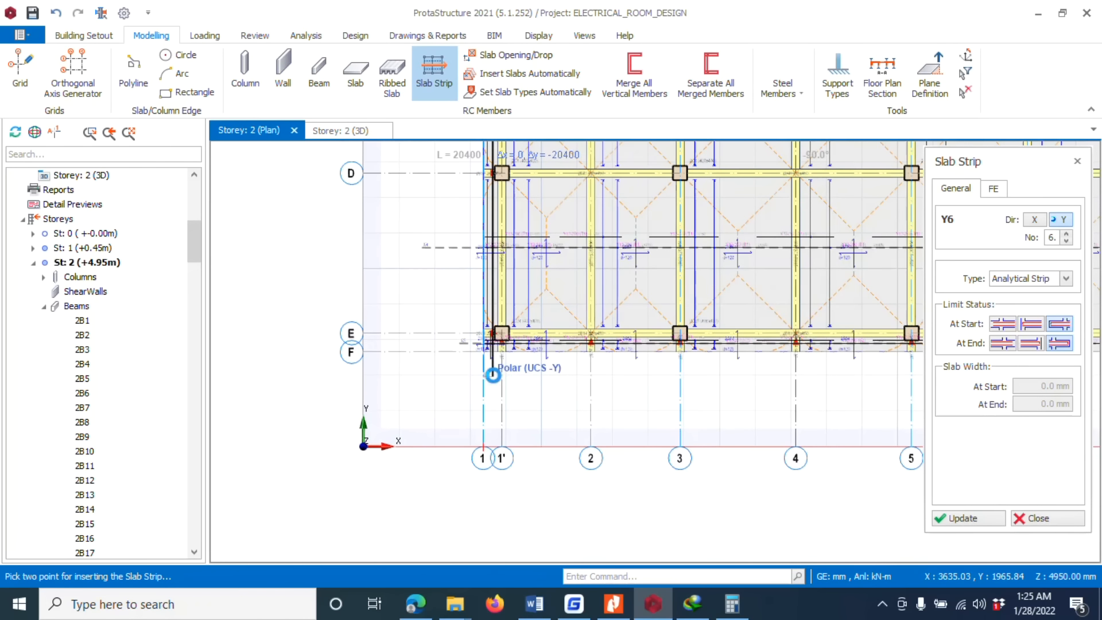
Step: Draw Y-direction slab strip Y7 about 20600 mm long across the slabs between axes 1' and 2
scroll(534, 373, down, 3)
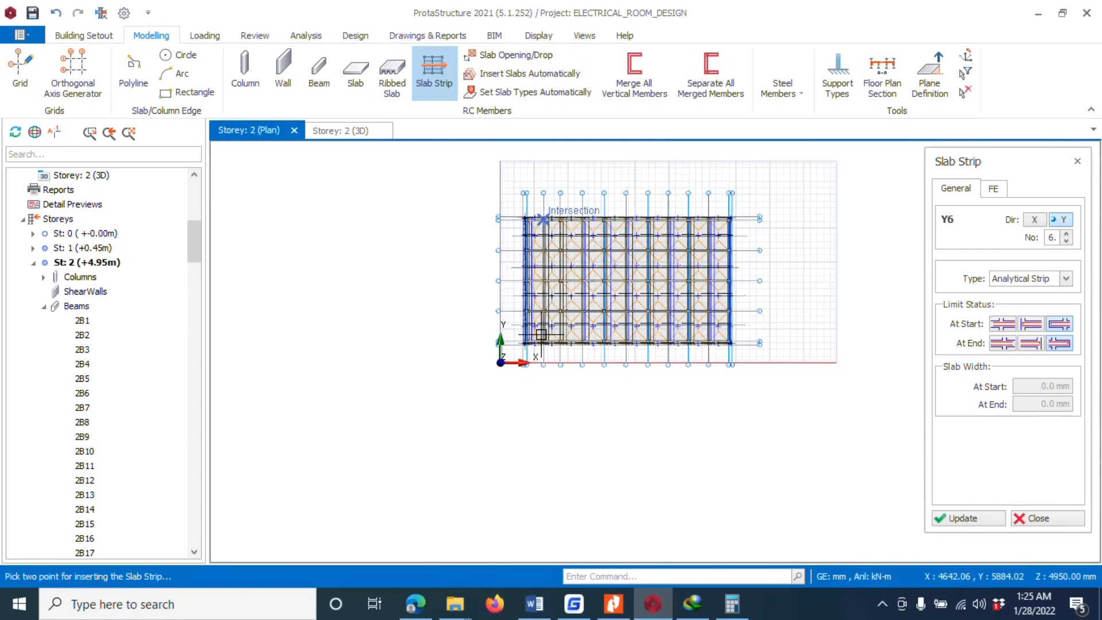
scroll(531, 256, up, 5)
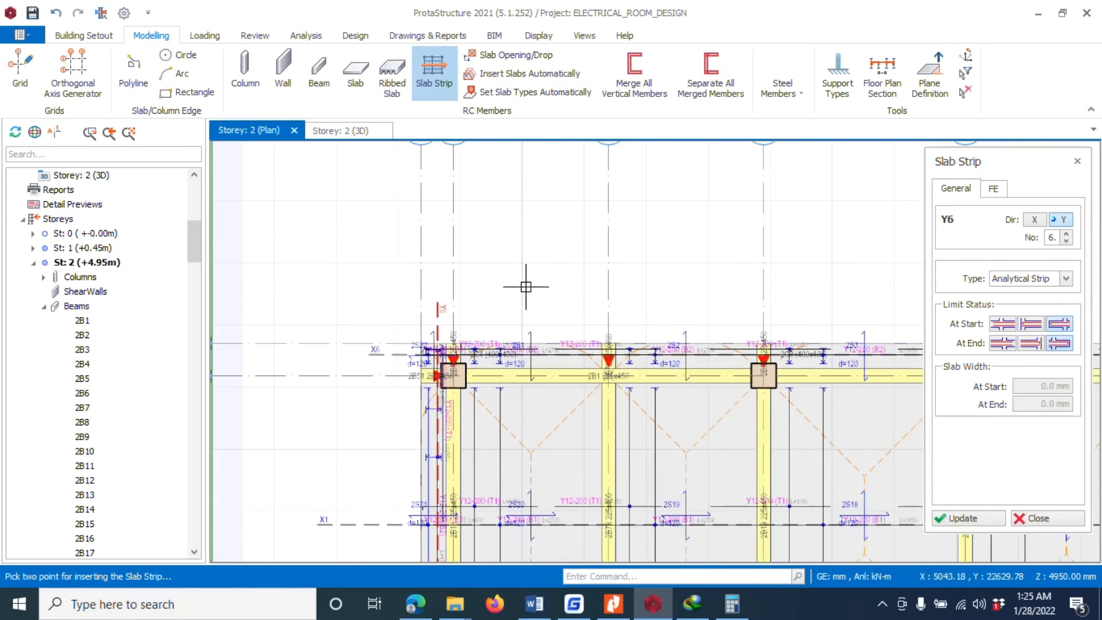
click(525, 287)
scroll(534, 344, down, 4)
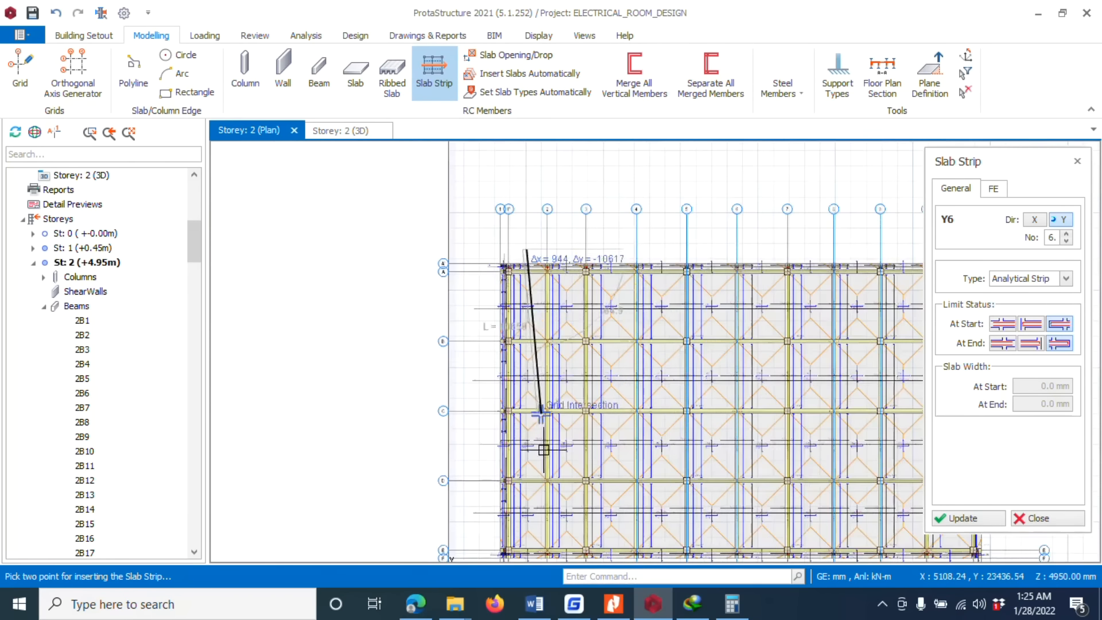
scroll(507, 446, up, 4)
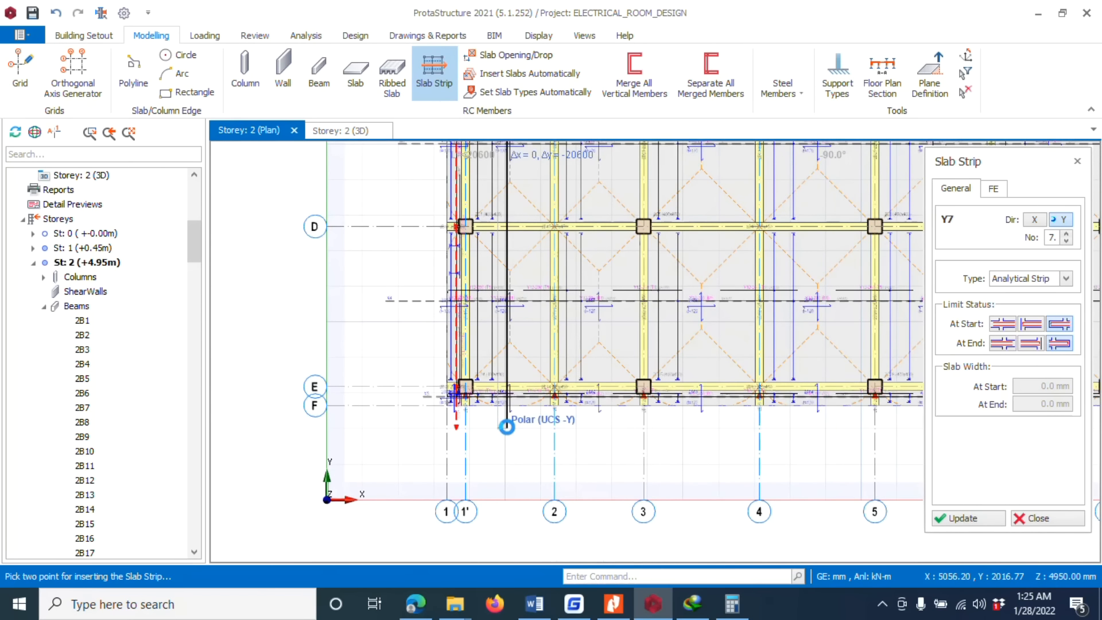
Step: Draw Y-direction slab strip Y8 through the slabs between axes 2 and 3, extending past the roof edges
scroll(505, 424, down, 4)
scroll(513, 256, up, 6)
scroll(505, 250, down, 4)
scroll(528, 470, up, 4)
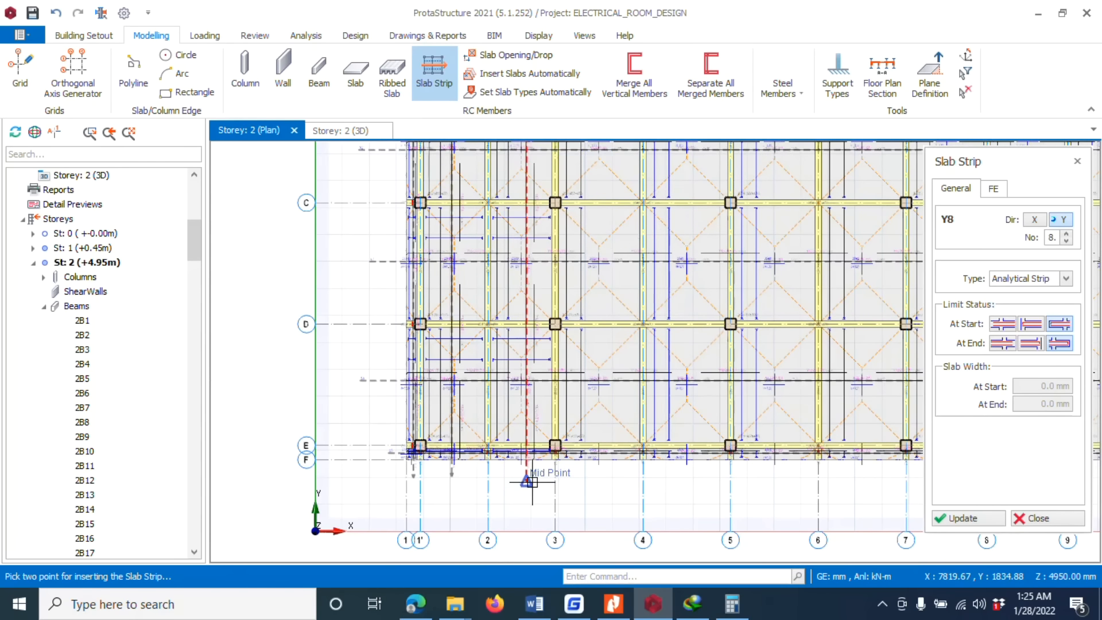
click(486, 459)
Step: Draw Y-direction slab strips Y9 and Y10 through the 3–4 and 4–5 bays over the full roof depth
scroll(487, 453, down, 4)
scroll(513, 298, up, 4)
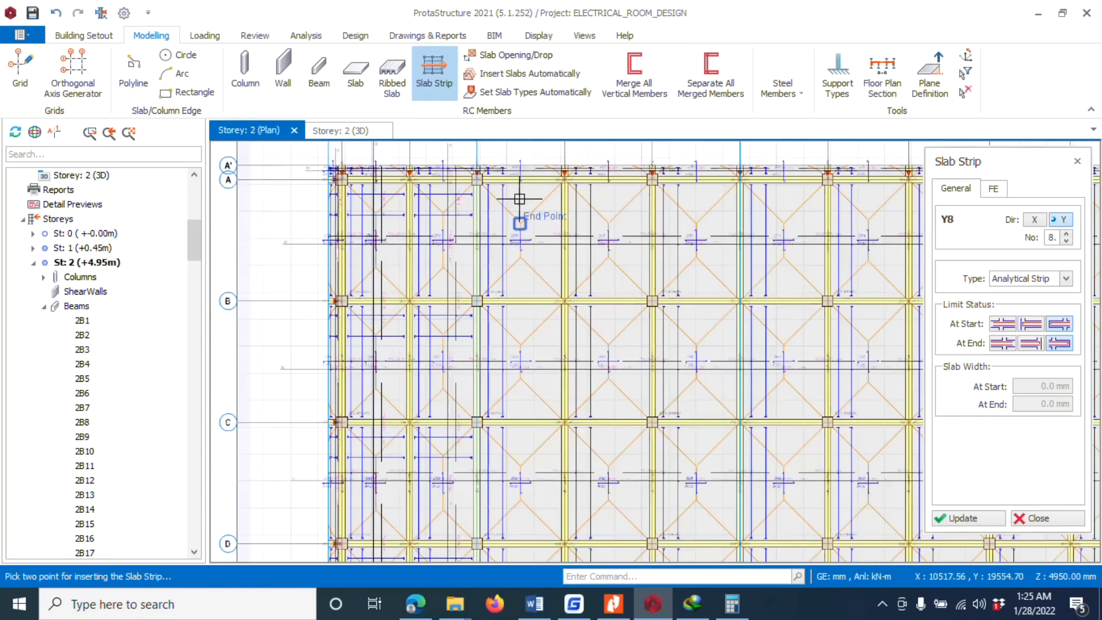
scroll(524, 209, down, 4)
scroll(524, 198, up, 4)
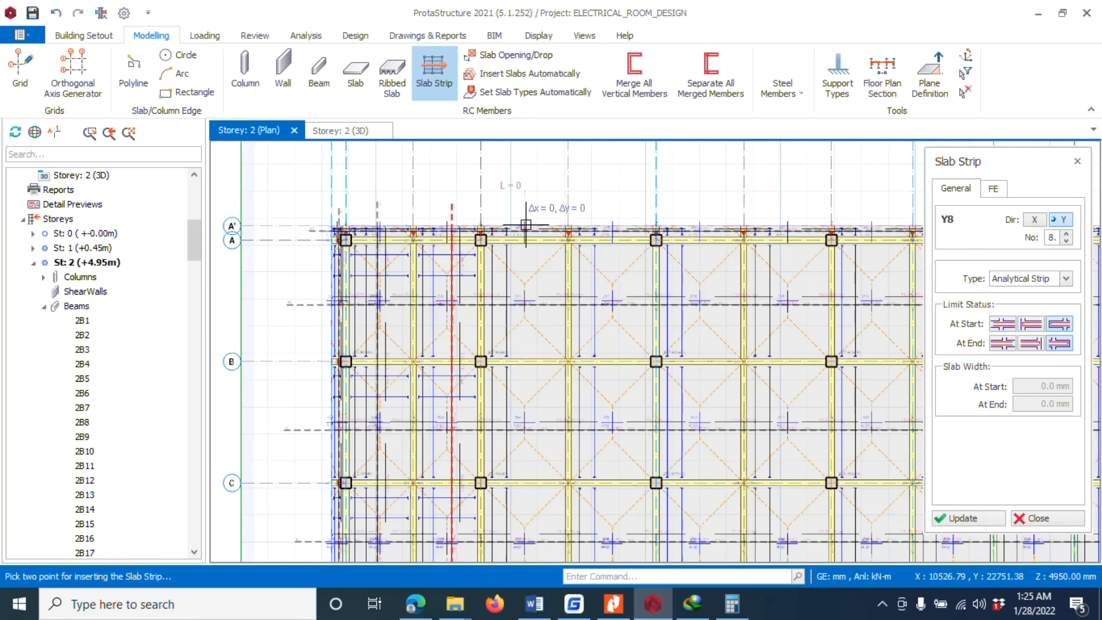
scroll(525, 198, down, 4)
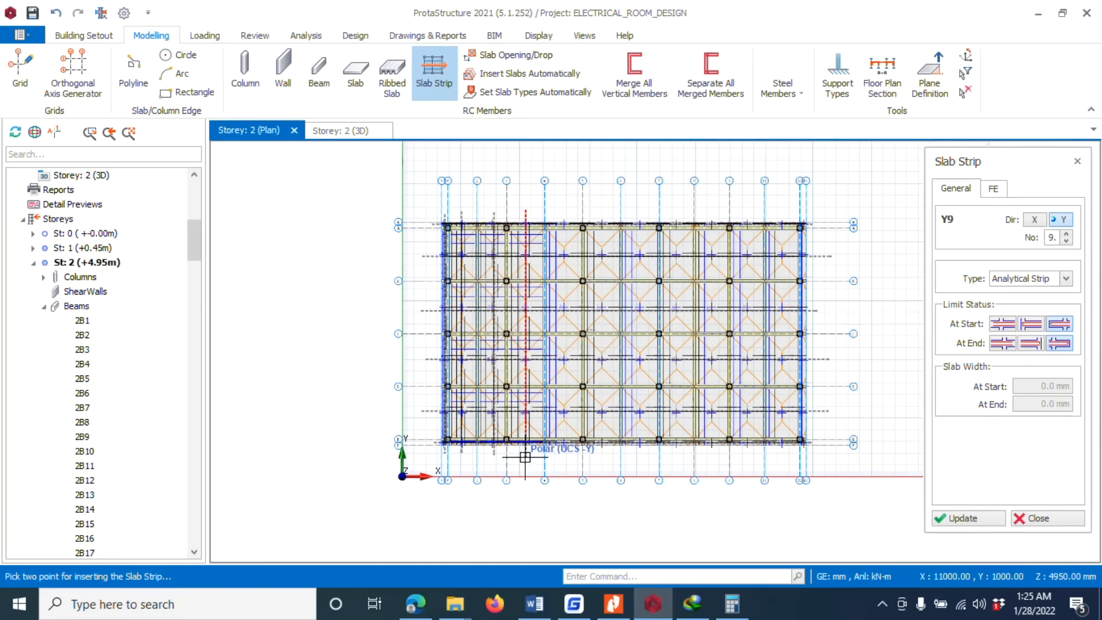
scroll(545, 247, up, 3)
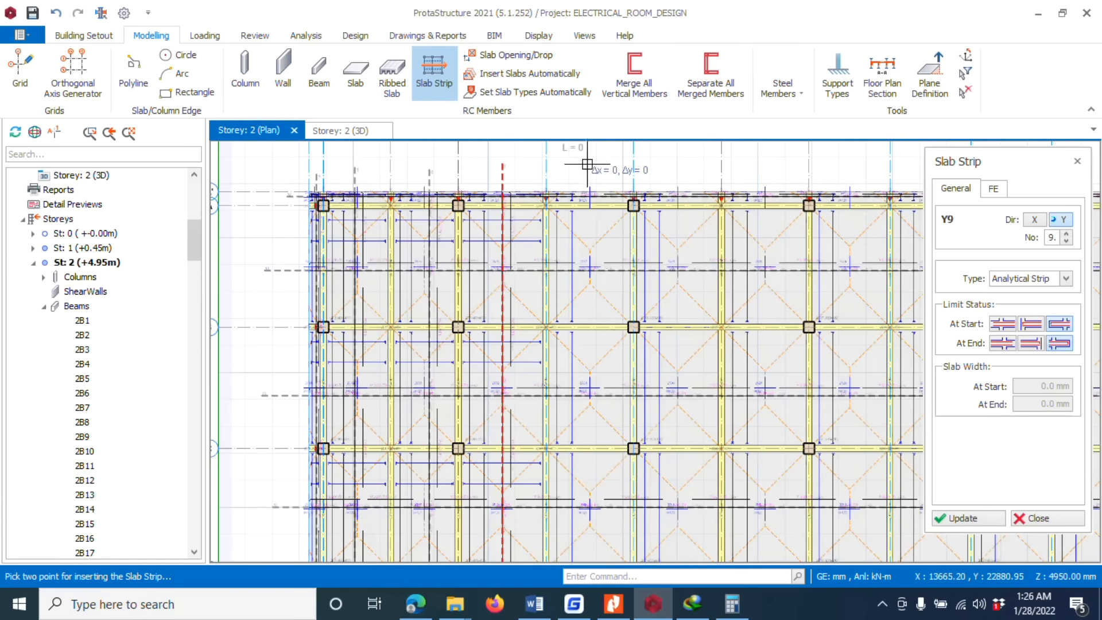
scroll(565, 310, down, 3)
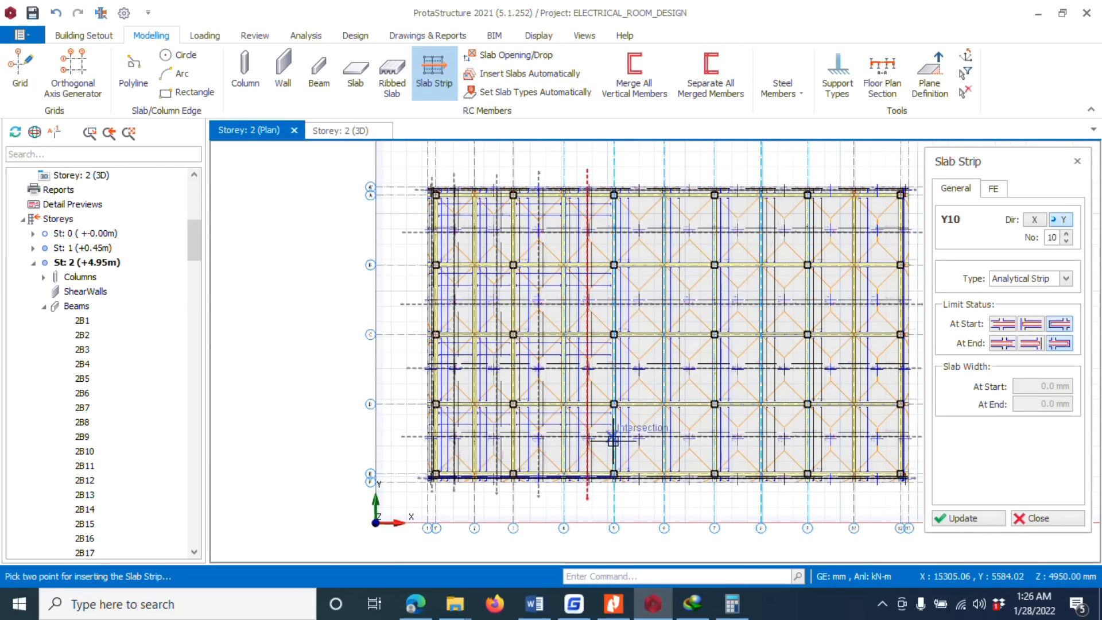
Step: Draw Y-direction slab strip Y11 about 21200 mm long through the slabs between axes 5 and 6
scroll(620, 278, up, 3)
click(628, 359)
scroll(634, 321, down, 3)
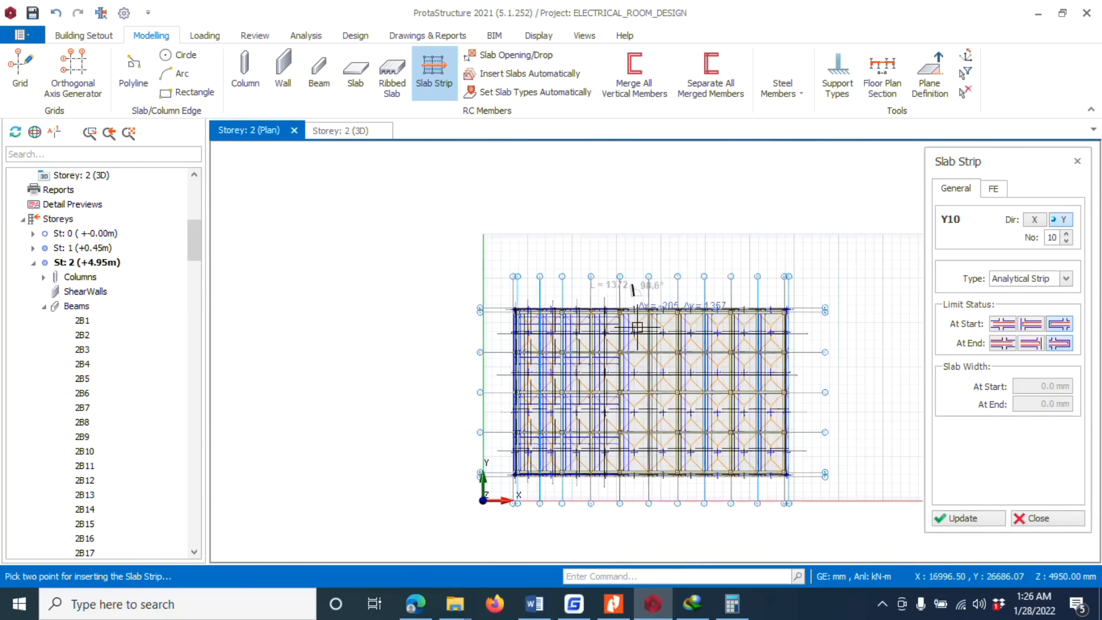
scroll(632, 486, up, 3)
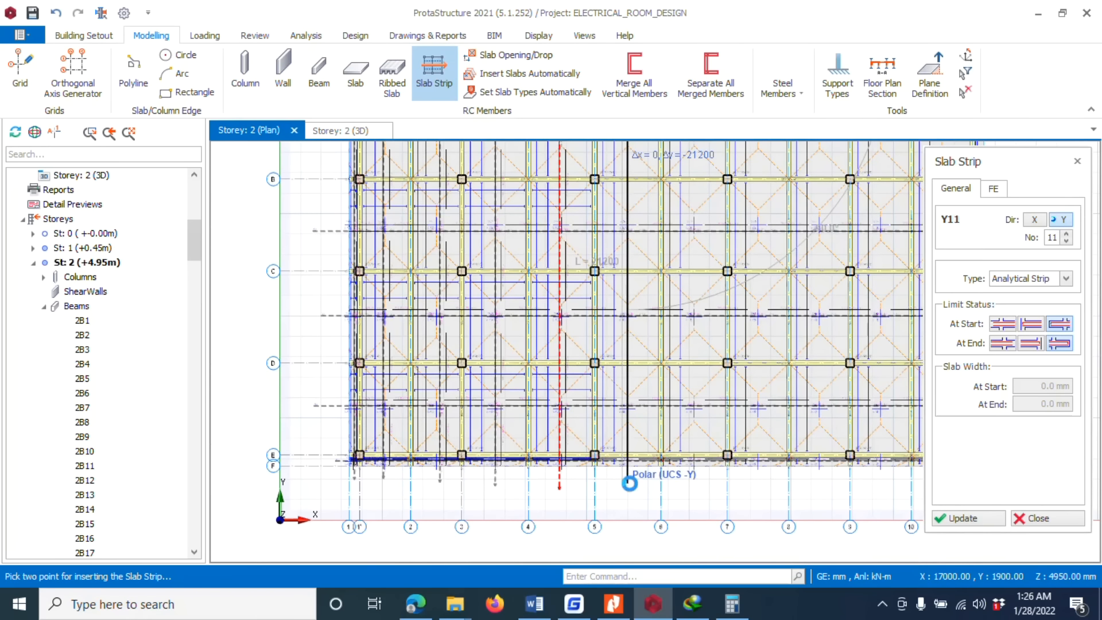
click(628, 483)
Step: Draw Y-direction slab strip Y12 through the slabs between axes 6 and 7, from beyond A' to beyond F
scroll(688, 241, down, 3)
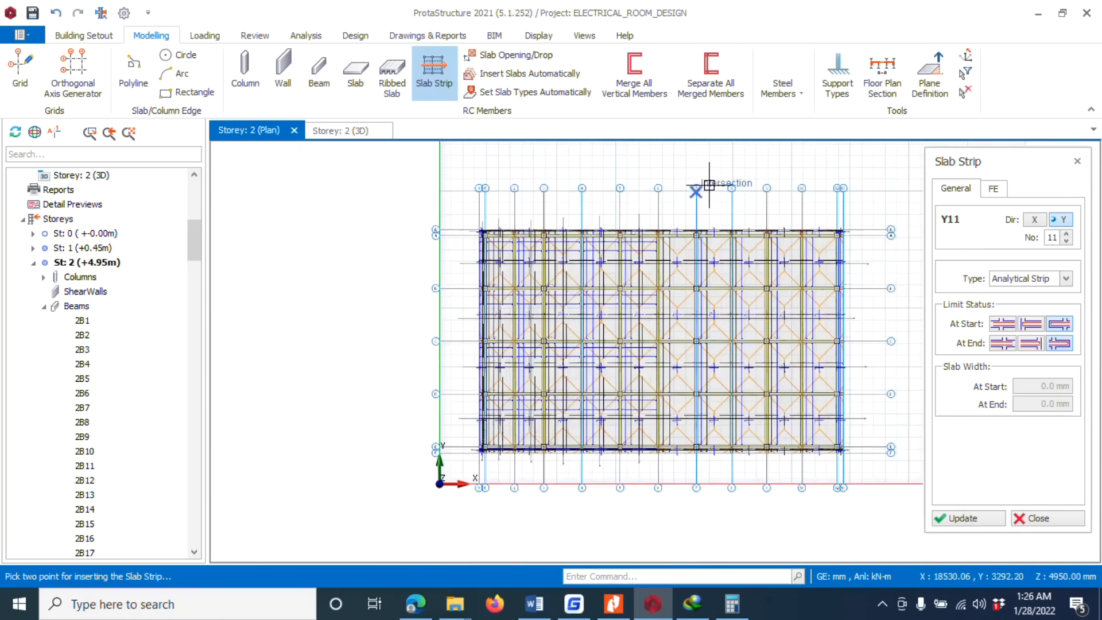
scroll(639, 224, up, 3)
click(649, 243)
scroll(653, 229, down, 3)
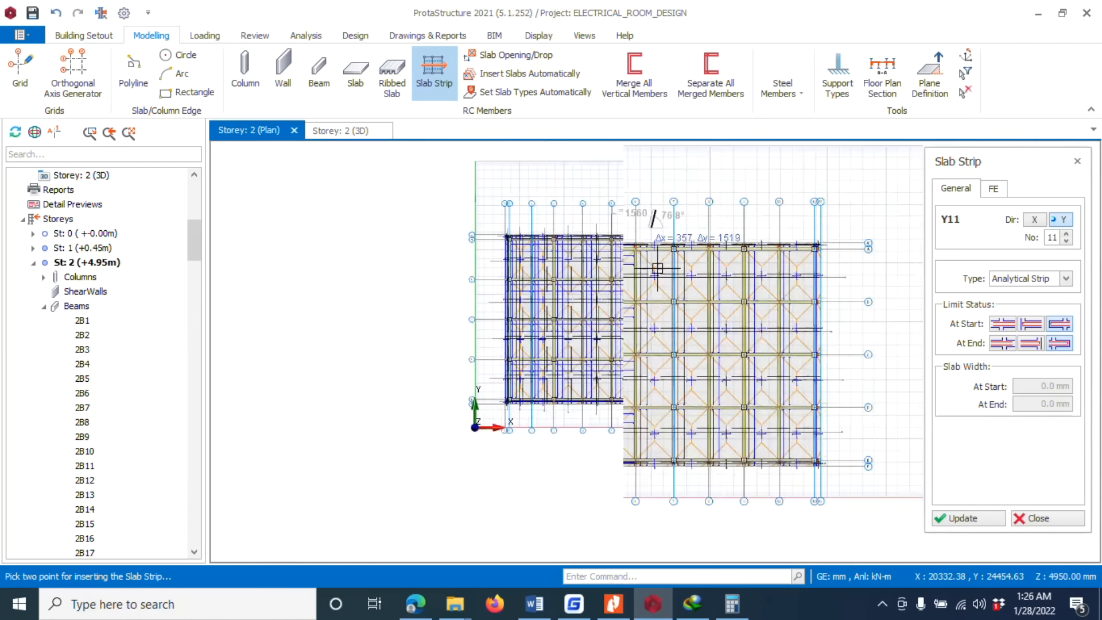
scroll(660, 344, up, 5)
click(675, 357)
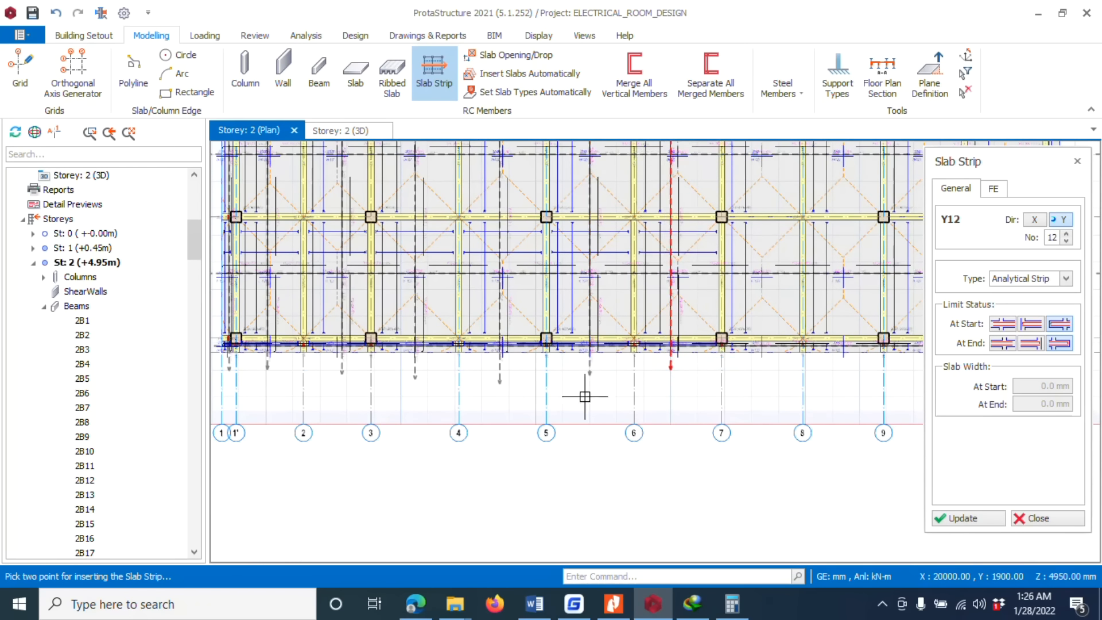
Step: Draw Y-direction slab strip Y13 about 20700 mm long through the slabs between axes 7 and 8
scroll(583, 394, down, 3)
scroll(635, 162, up, 2)
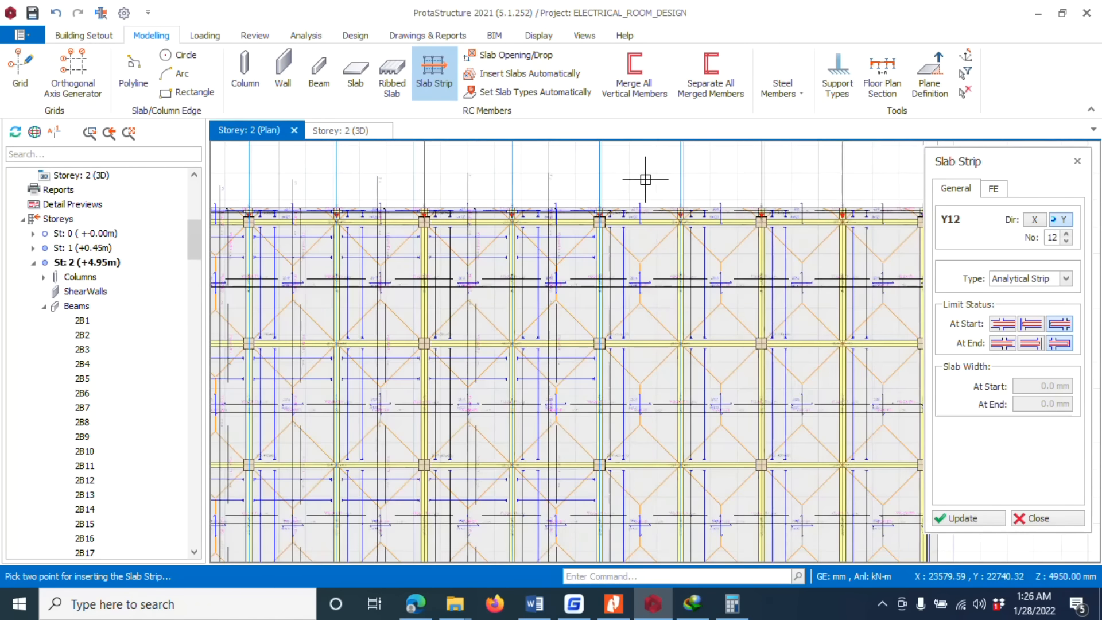
scroll(647, 184, down, 4)
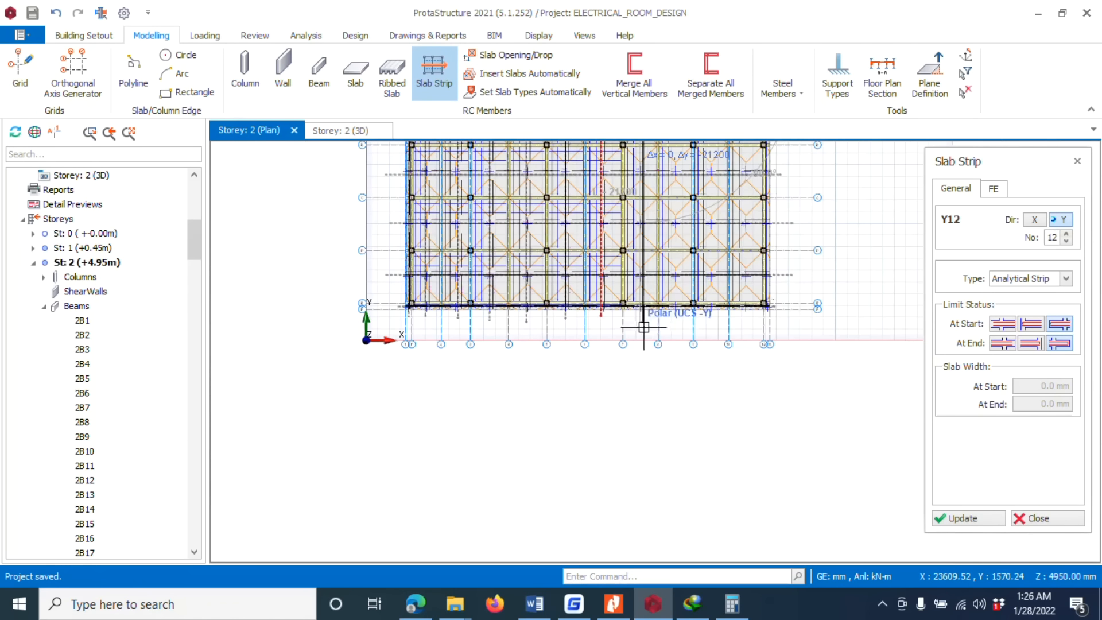
scroll(641, 315, up, 2)
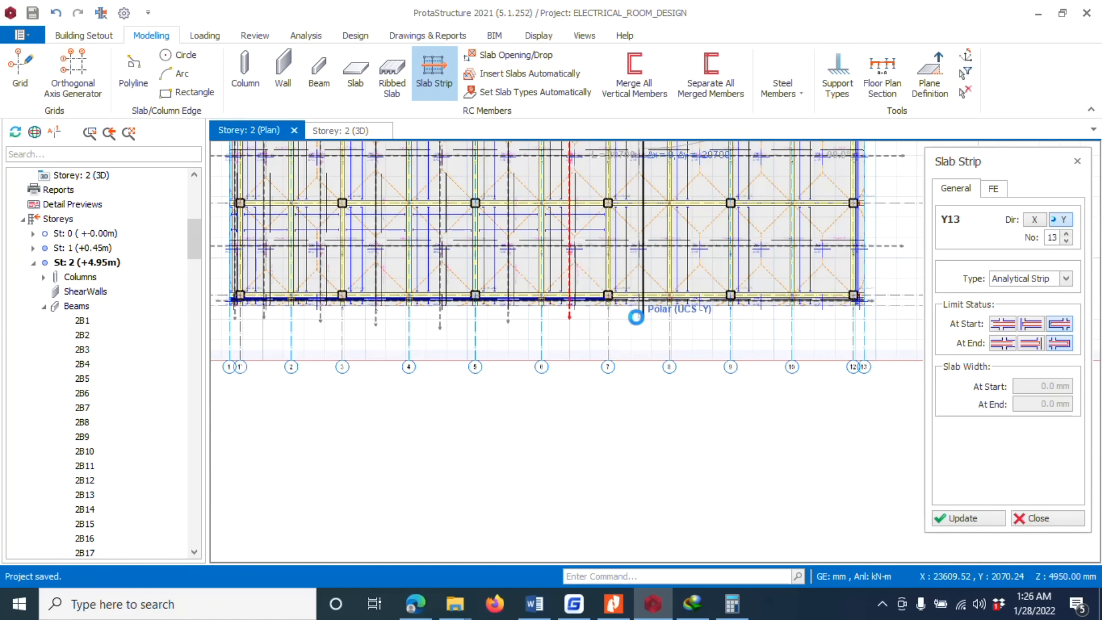
Step: Draw Y-direction slab strip Y14 about 20900 mm long through the slabs between axes 8 and 9
scroll(591, 389, down, 2)
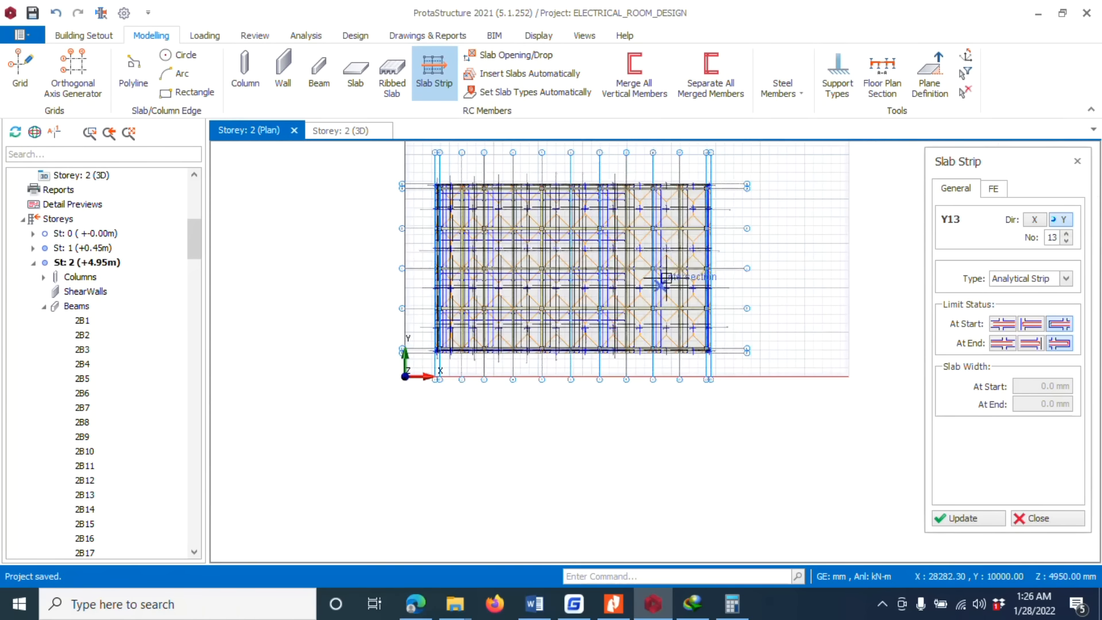
scroll(664, 177, up, 1)
click(608, 173)
scroll(608, 172, down, 2)
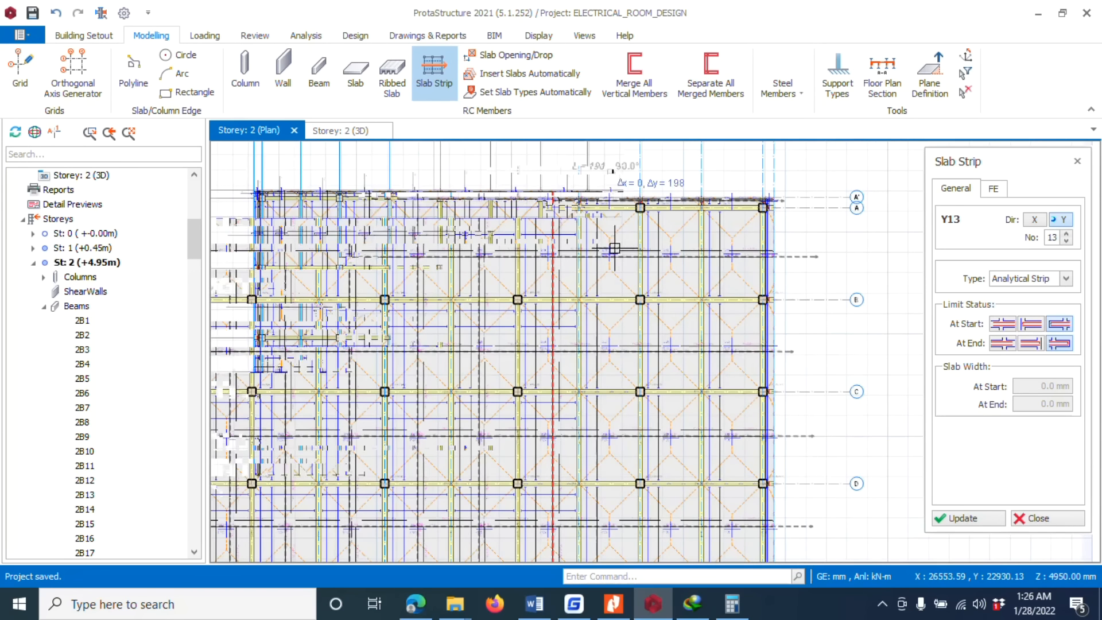
scroll(614, 315, up, 3)
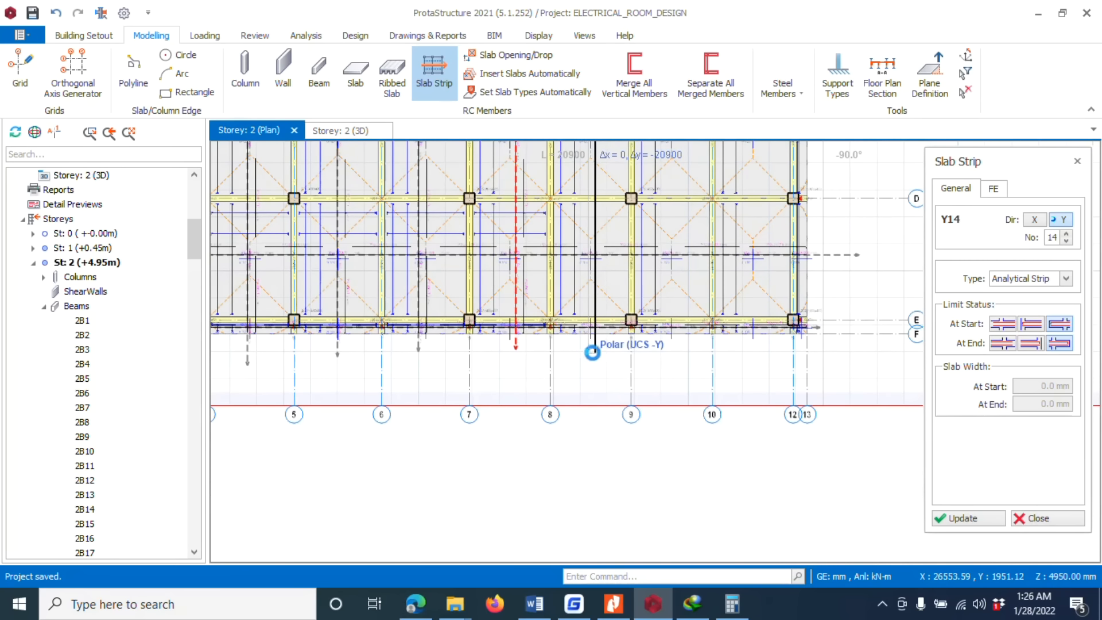
Step: Draw Y-direction slab strip Y15 about 20100 mm long through the slabs between axes 9 and 10
scroll(580, 455, down, 3)
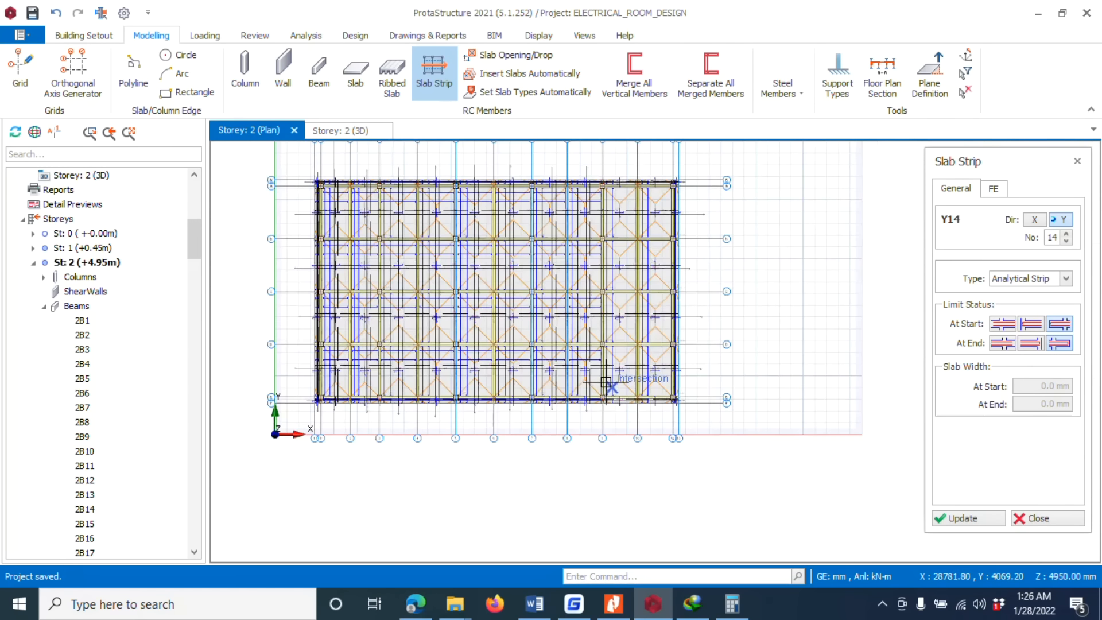
scroll(620, 161, up, 3)
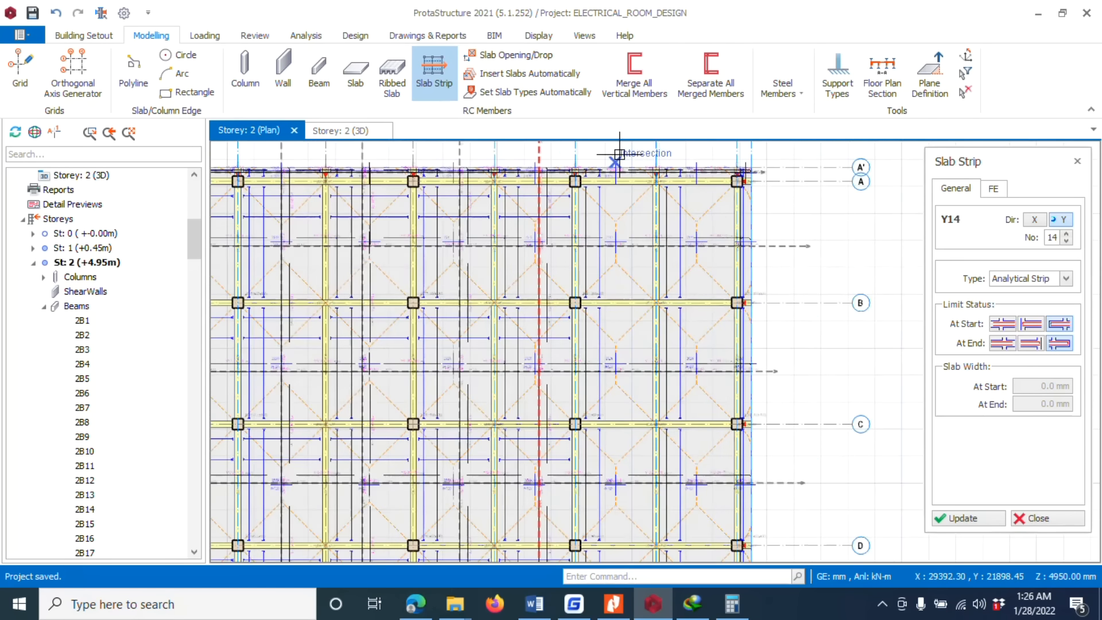
scroll(621, 154, up, 2)
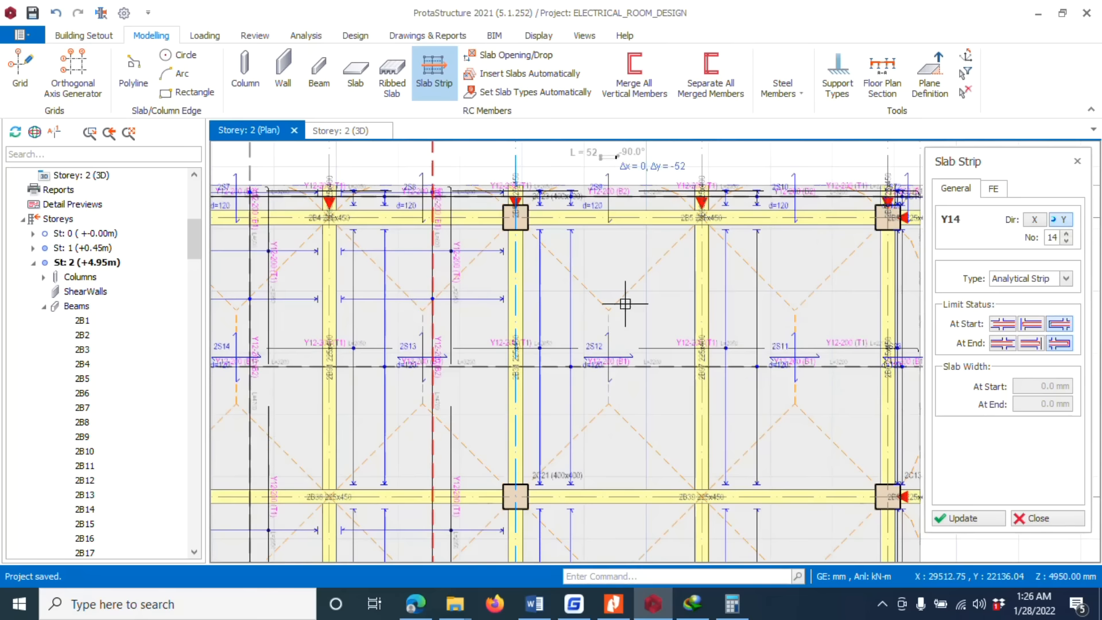
scroll(625, 281, down, 5)
scroll(608, 395, up, 3)
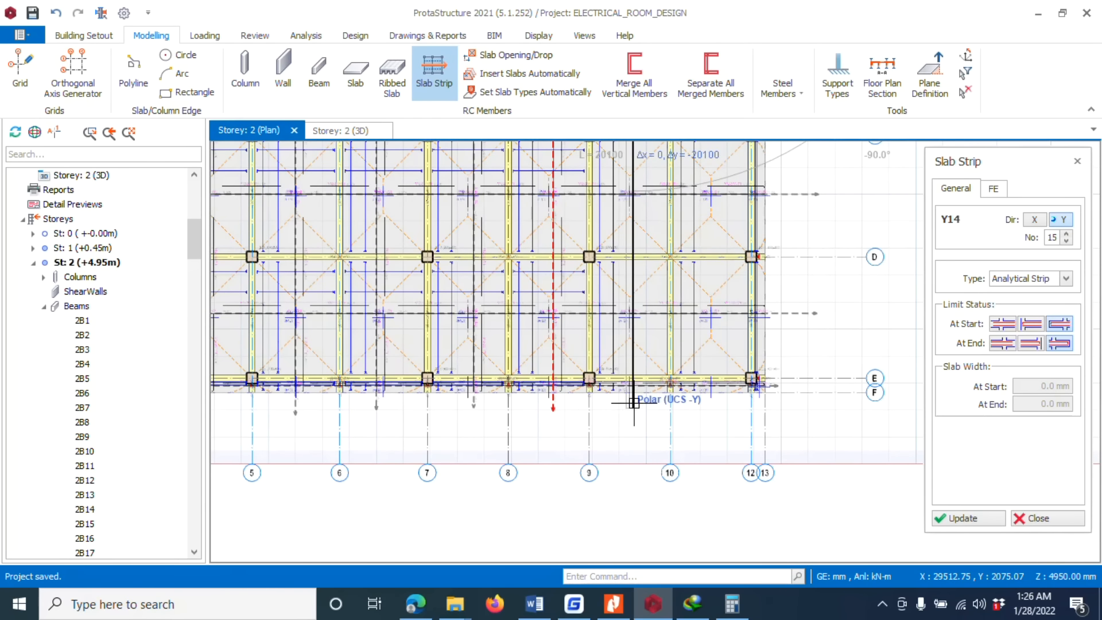
click(634, 409)
Step: Draw Y-direction slab strip Y16 about 20700 mm long through the slabs between axes 10 and 12
scroll(632, 406, down, 3)
scroll(683, 167, up, 3)
scroll(647, 185, up, 2)
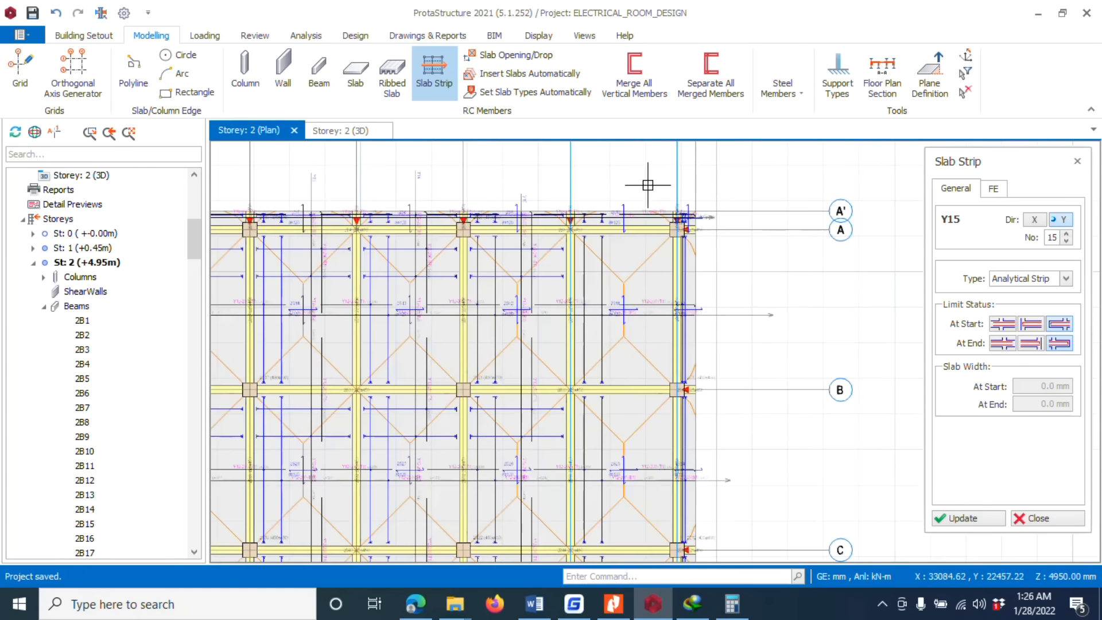
click(627, 184)
scroll(631, 194, down, 5)
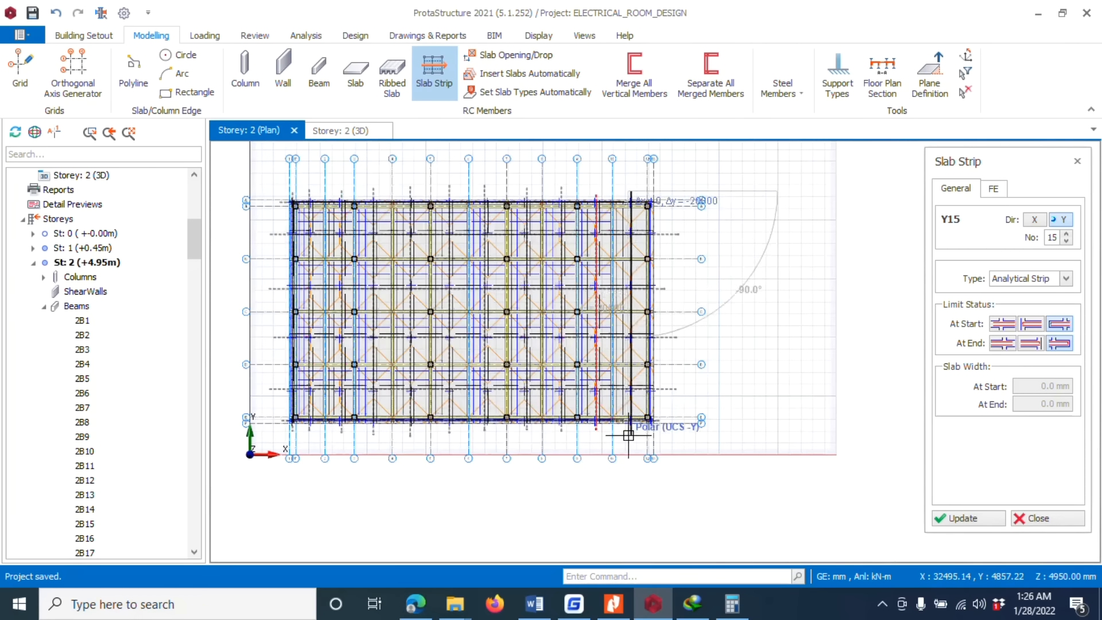
scroll(628, 434, up, 3)
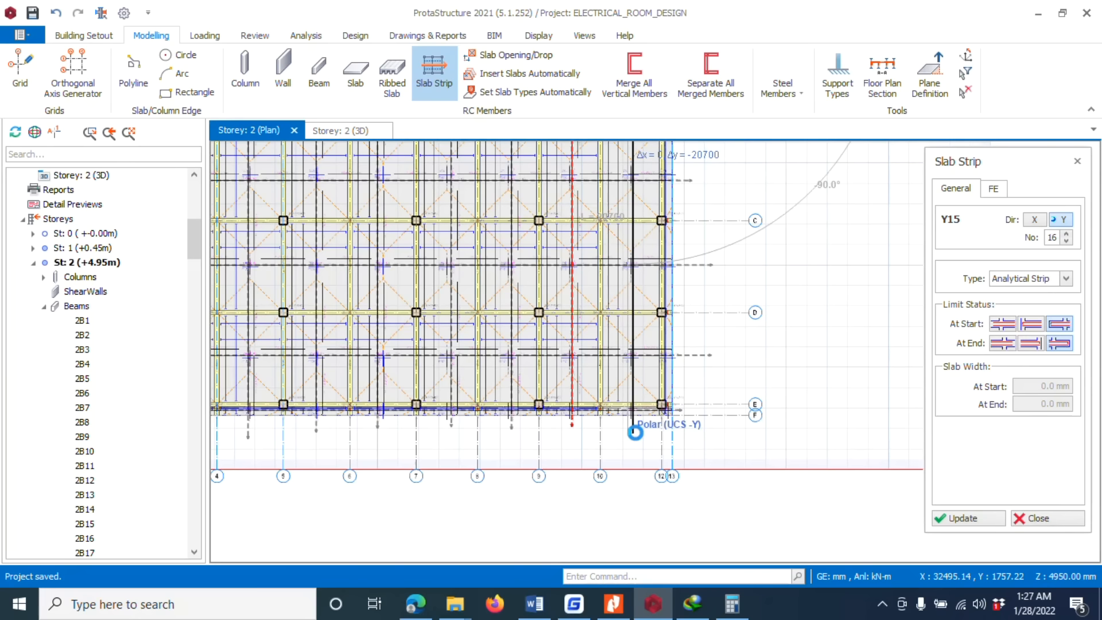
click(635, 433)
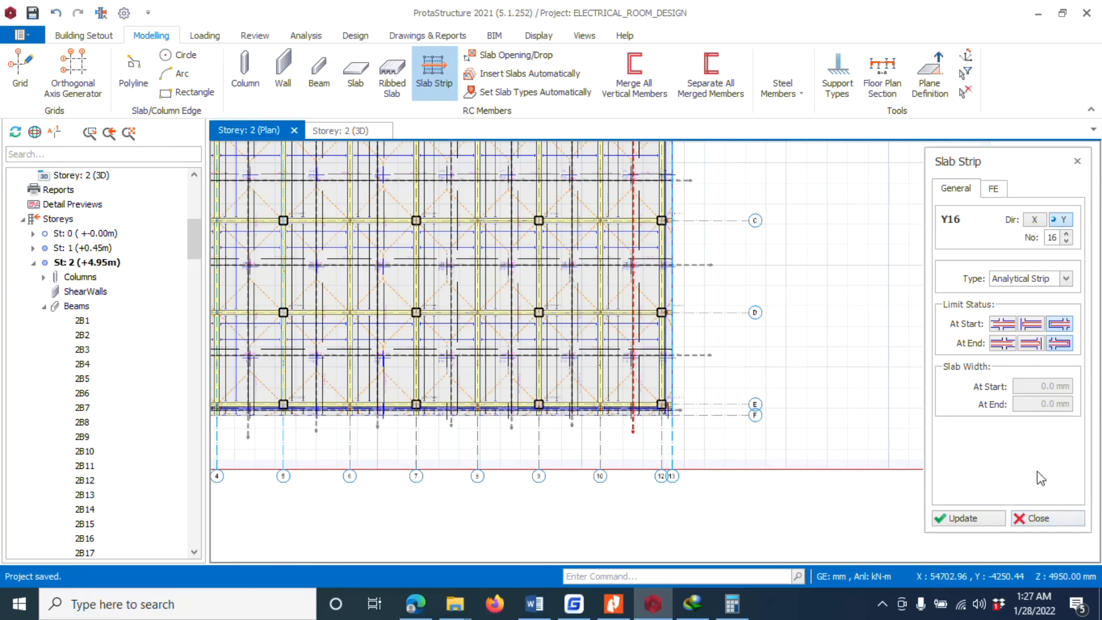
click(1034, 518)
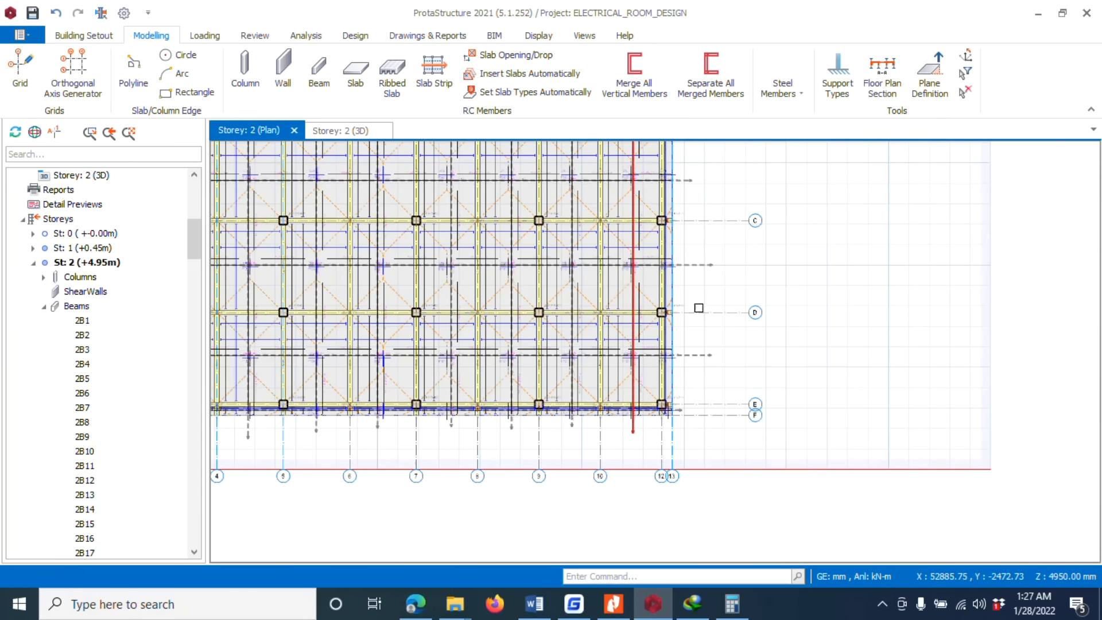
Step: Draw Y-direction slab strip Y17 about 19640 mm long through the narrow edge slabs between axes 12 and 13
scroll(628, 276, up, 3)
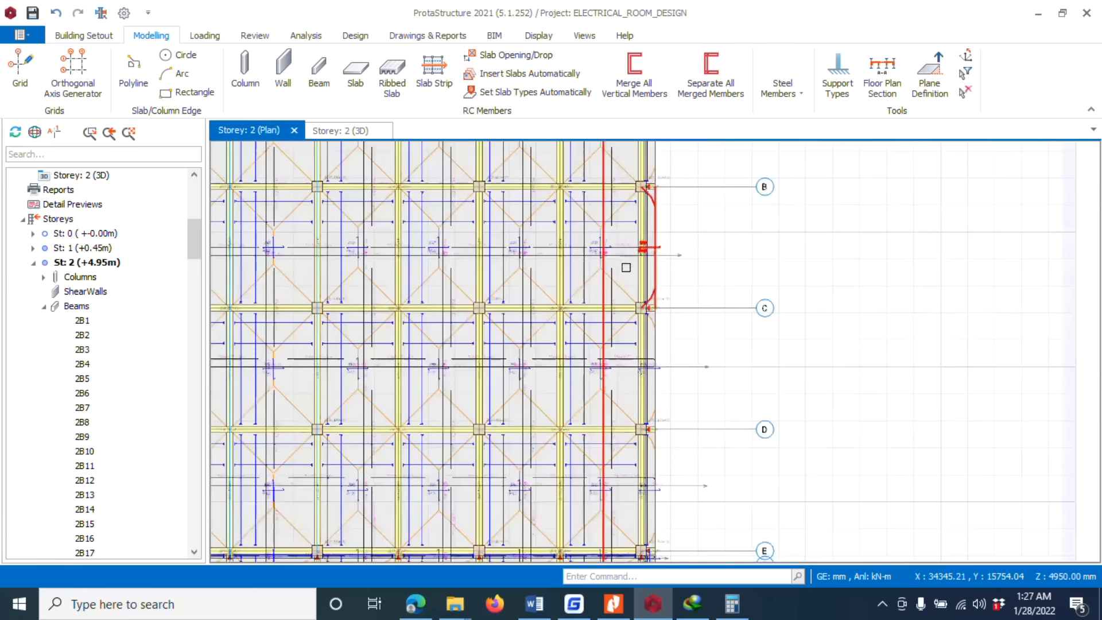
scroll(626, 265, down, 3)
click(430, 80)
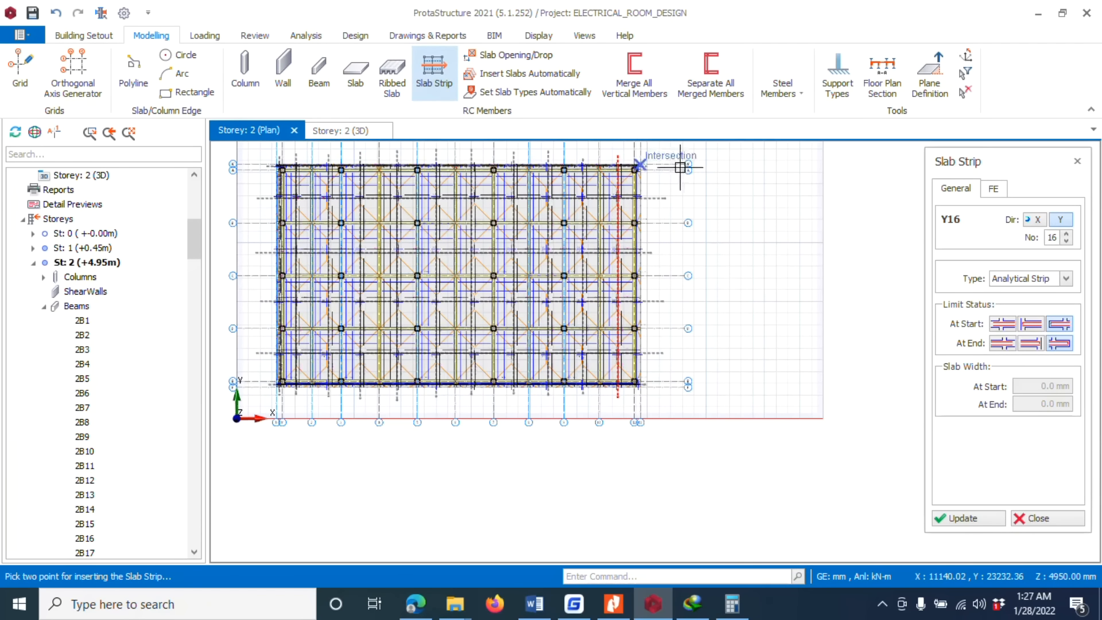
scroll(631, 163, up, 5)
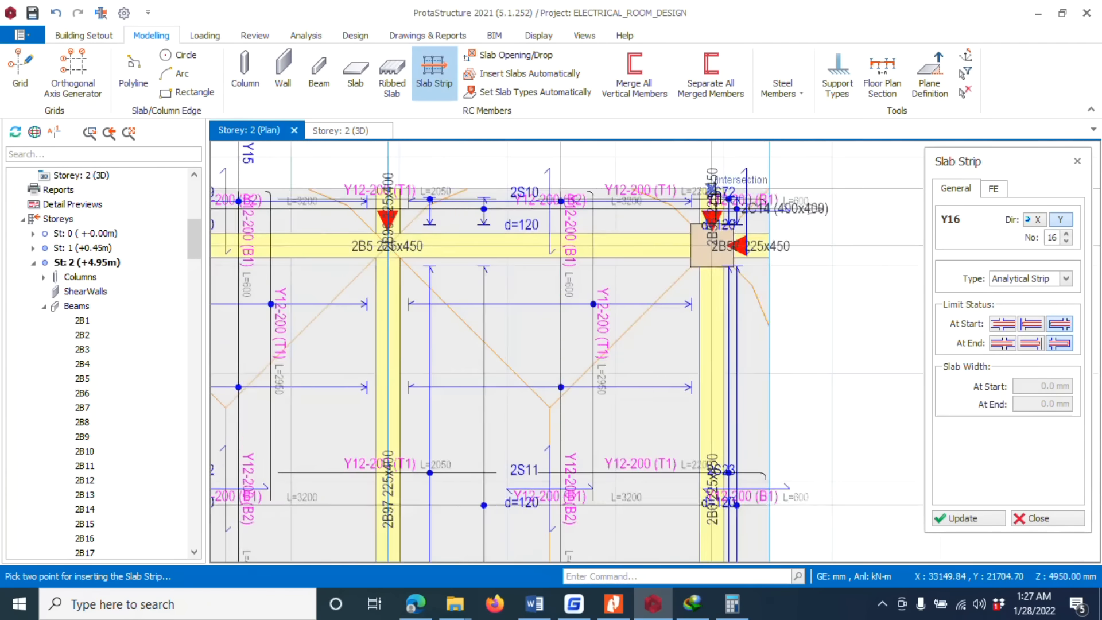
scroll(653, 175, down, 2)
scroll(693, 174, up, 2)
click(676, 183)
scroll(695, 165, down, 7)
scroll(717, 335, down, 2)
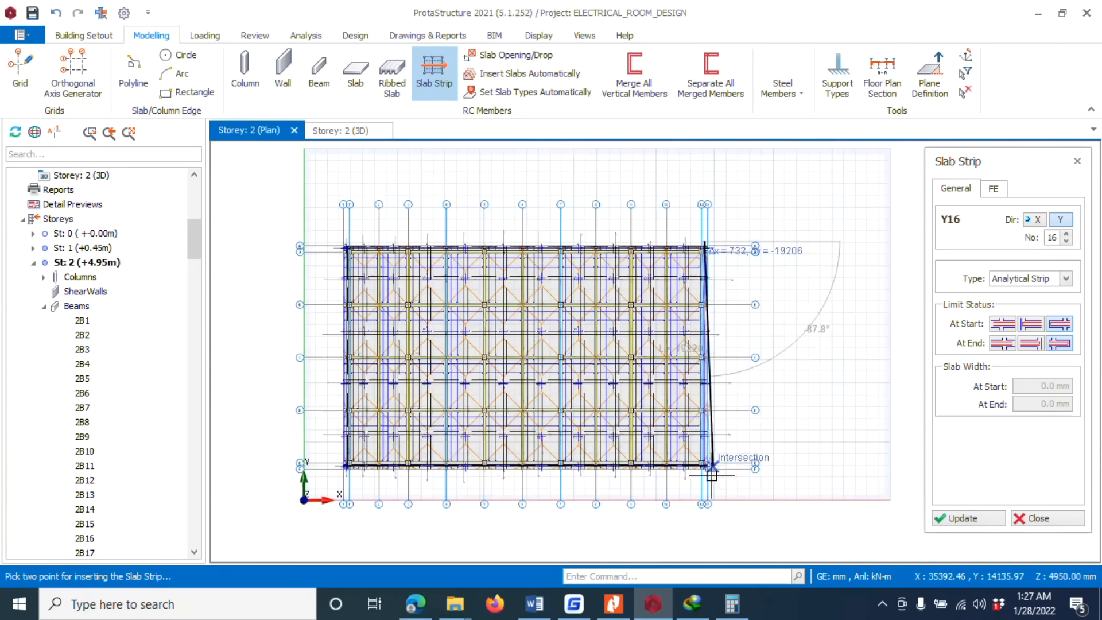
scroll(693, 459, up, 7)
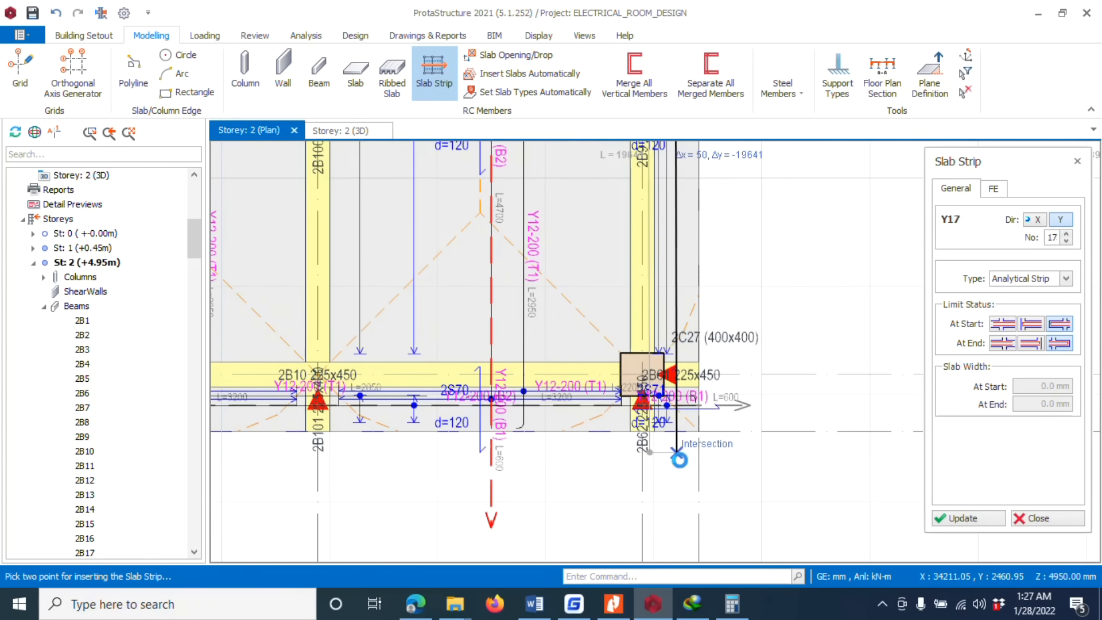
click(680, 462)
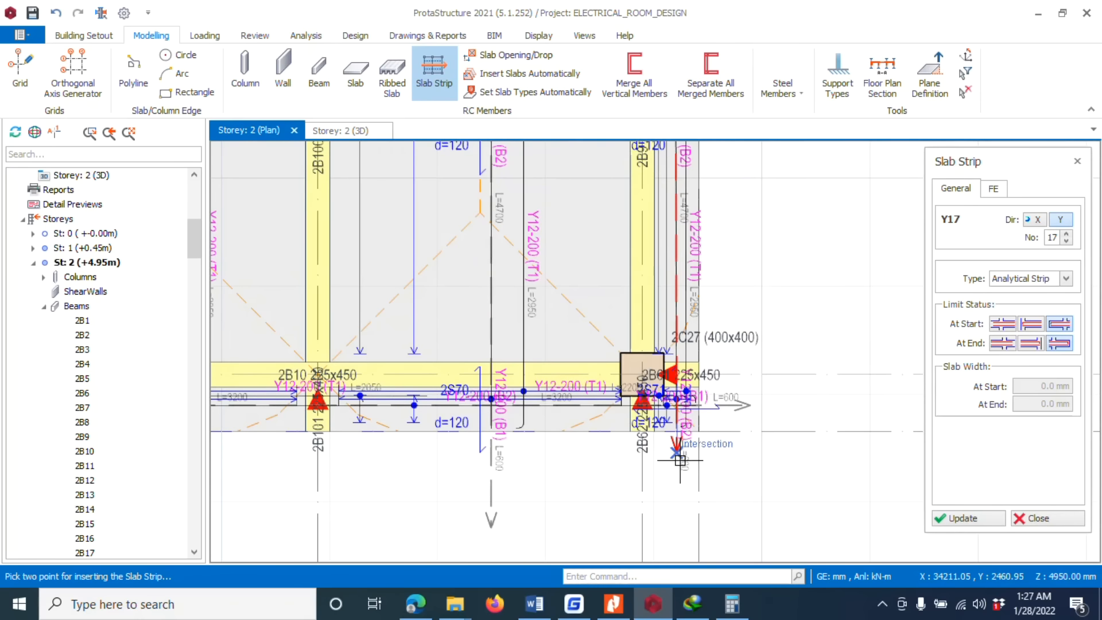
click(1036, 516)
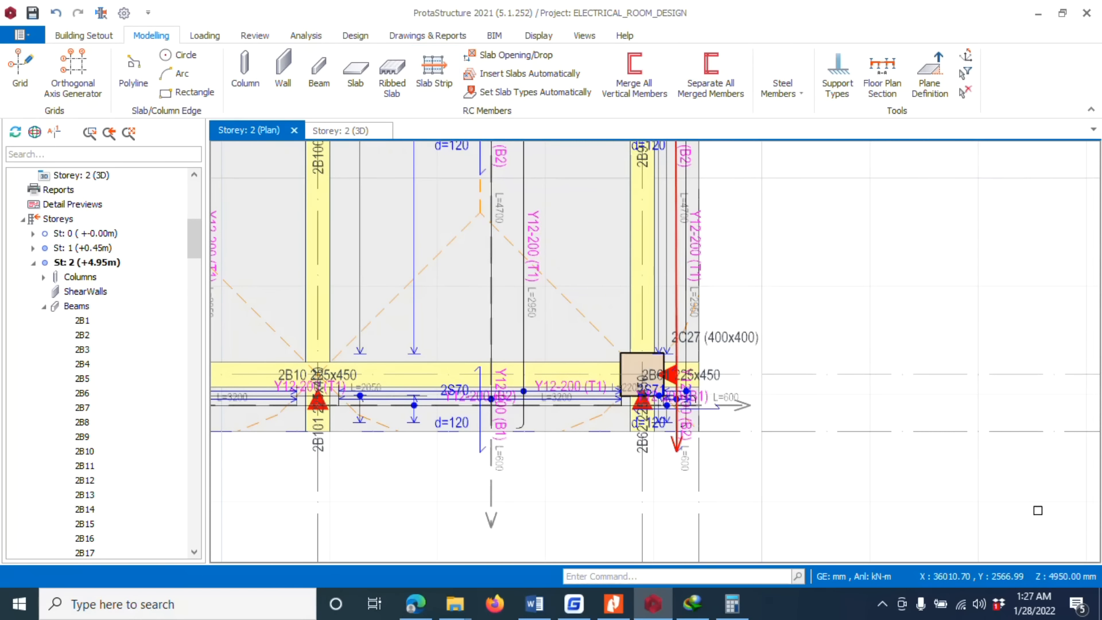
Step: Examine the storey 2 plan to check the slab strips and the reinforcement across all bays
click(883, 603)
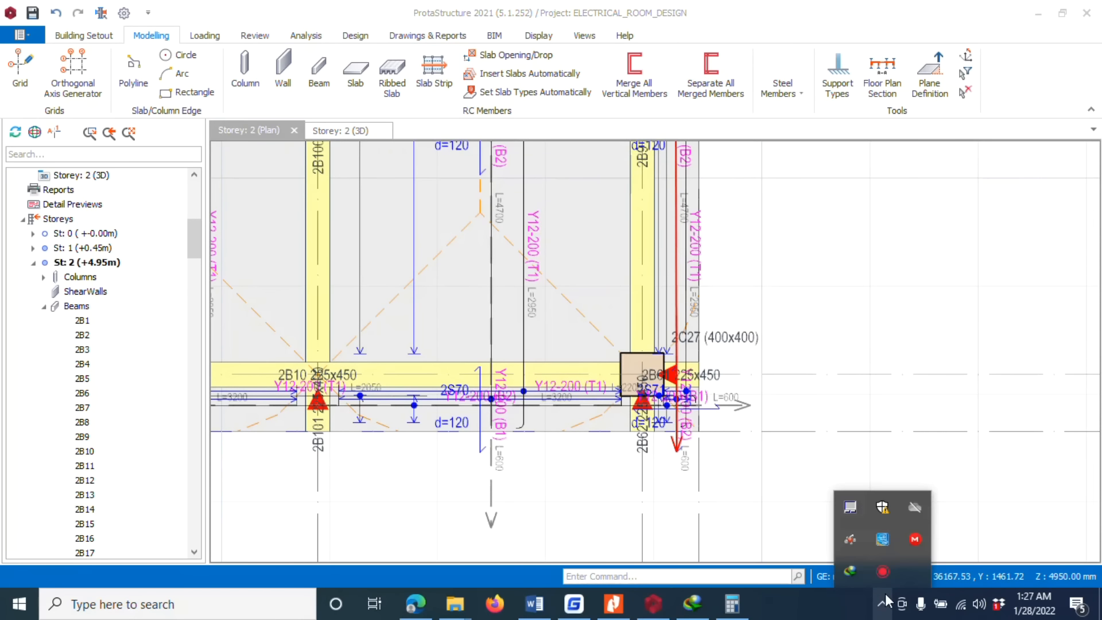
click(780, 293)
scroll(780, 293, down, 6)
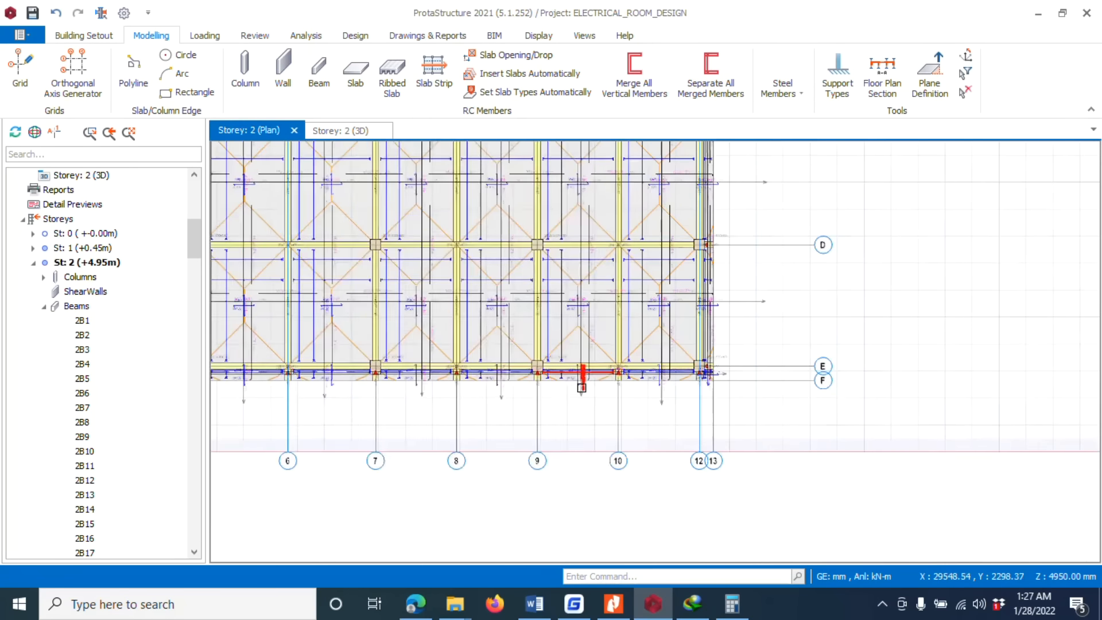
scroll(265, 277, up, 3)
scroll(574, 367, down, 2)
scroll(664, 402, down, 2)
scroll(458, 348, up, 1)
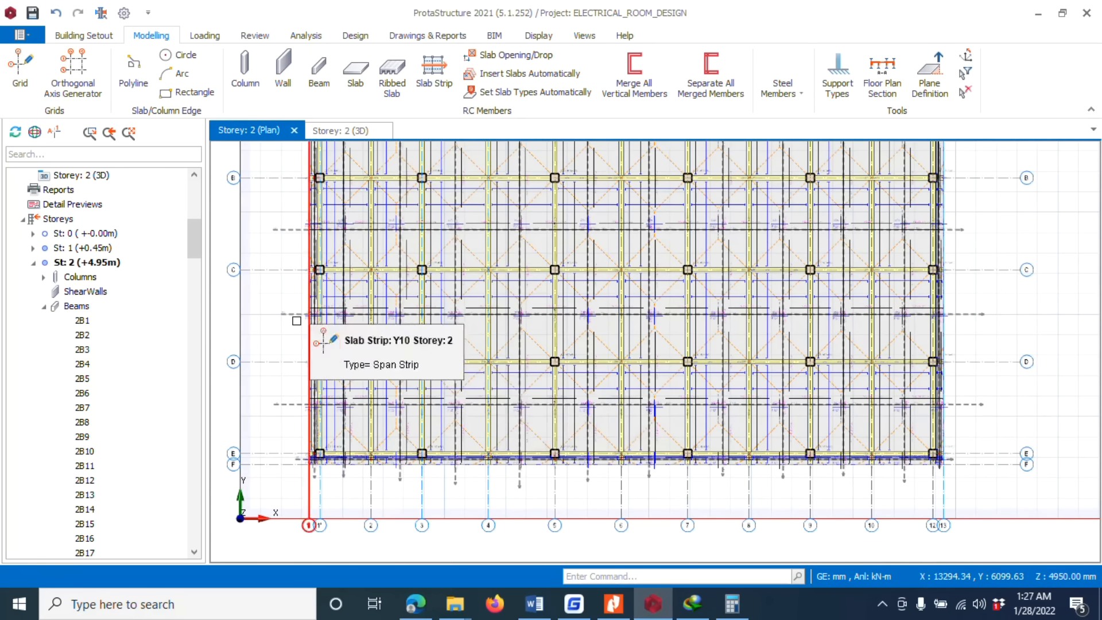
scroll(295, 321, up, 3)
scroll(311, 322, up, 3)
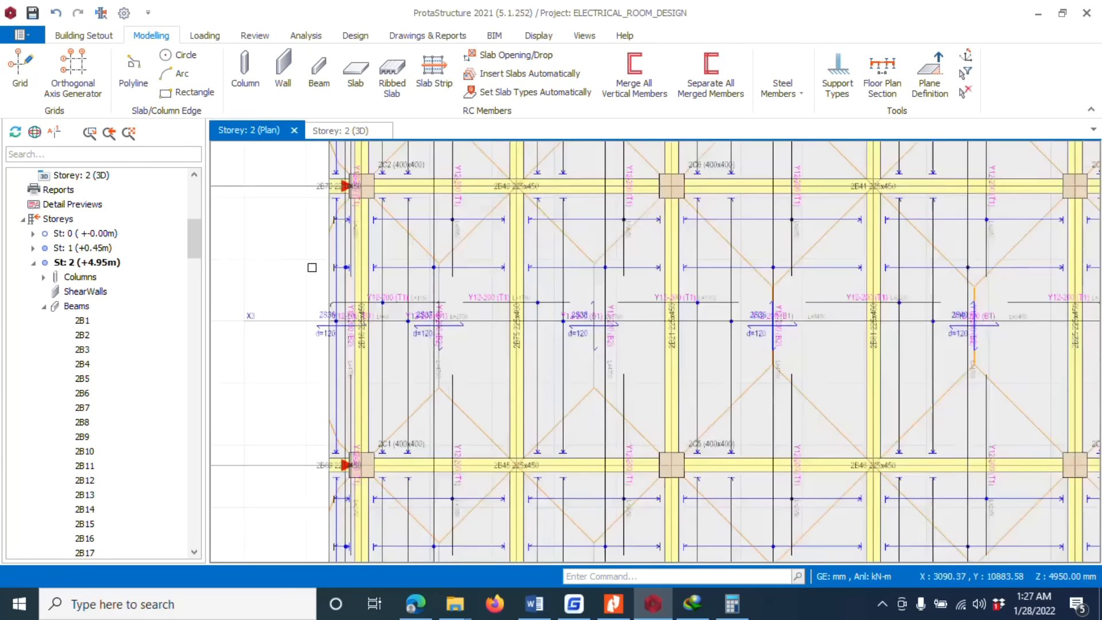
scroll(354, 320, down, 3)
scroll(406, 327, up, 1)
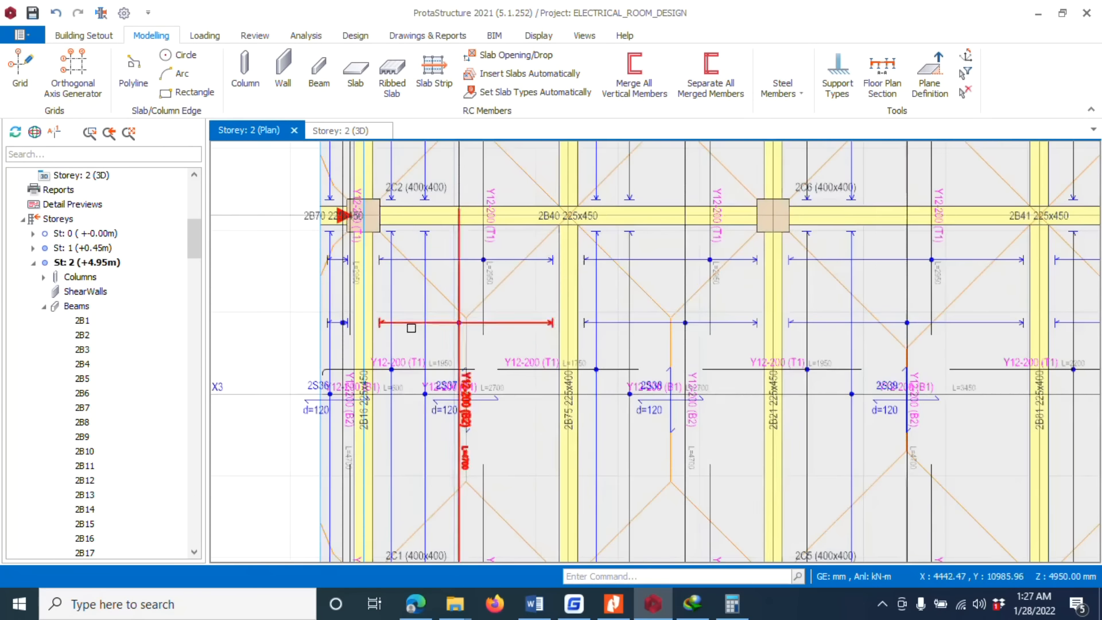
scroll(511, 344, down, 2)
scroll(652, 221, up, 1)
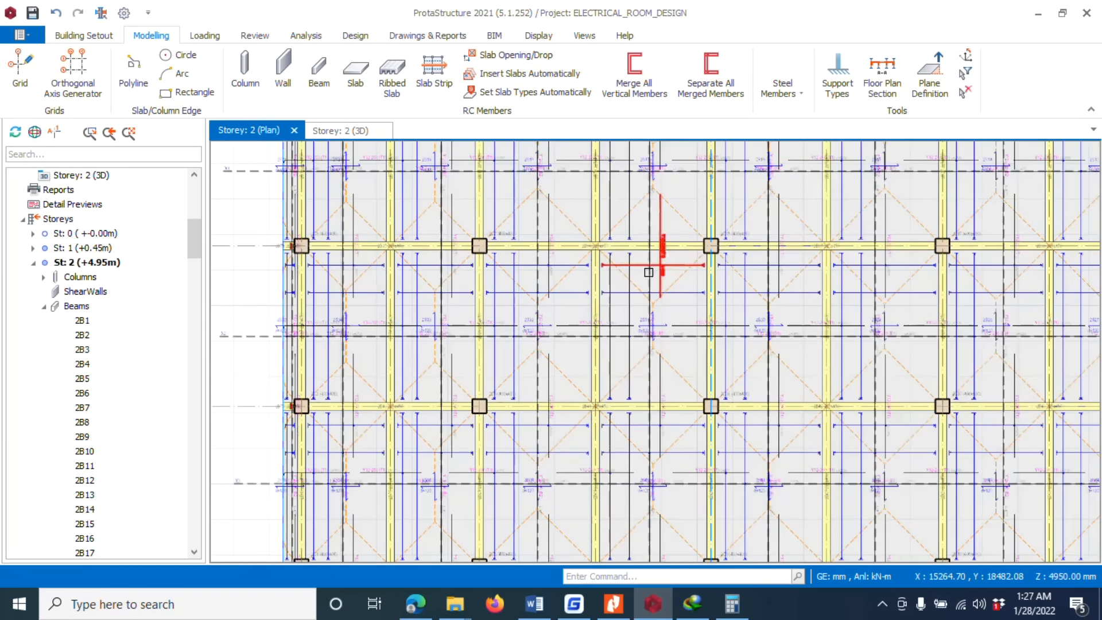
scroll(614, 339, down, 3)
scroll(723, 229, up, 1)
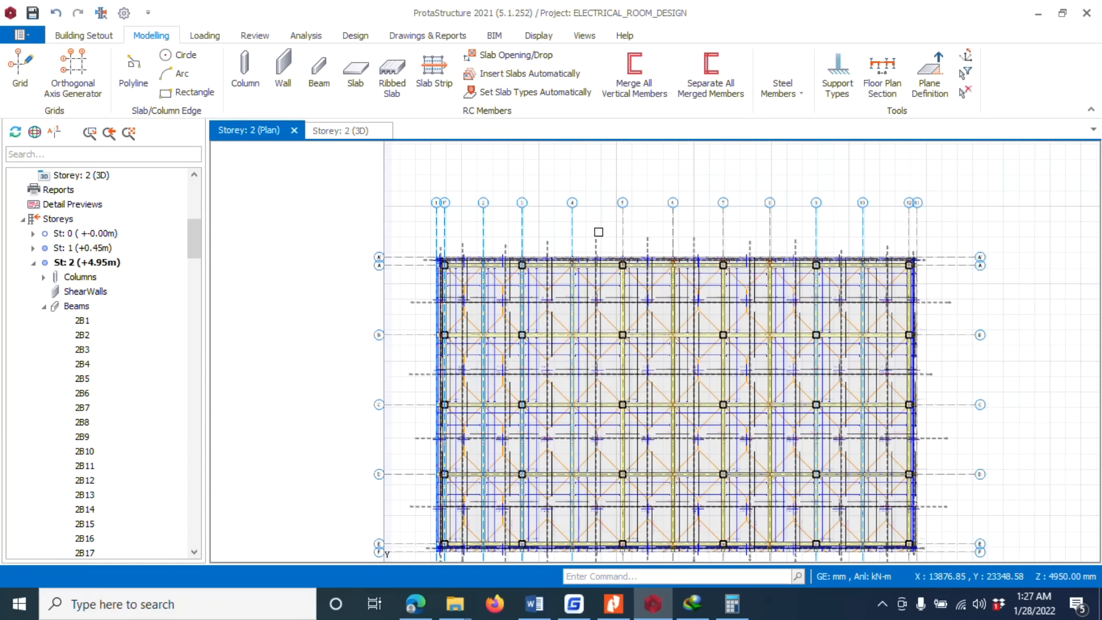
scroll(599, 232, up, 5)
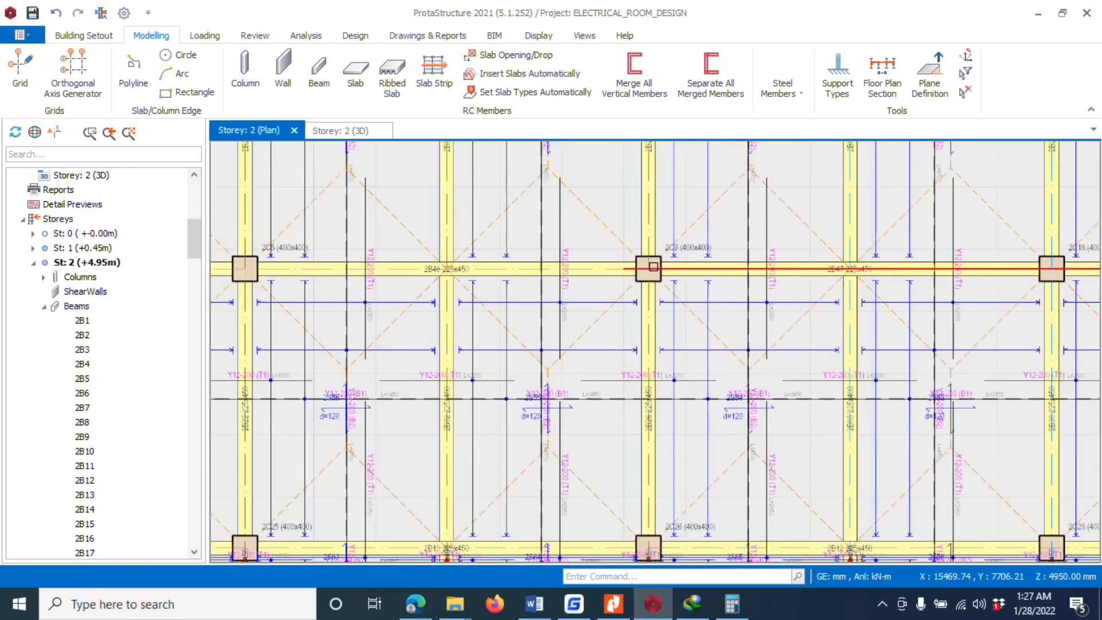
scroll(637, 344, down, 4)
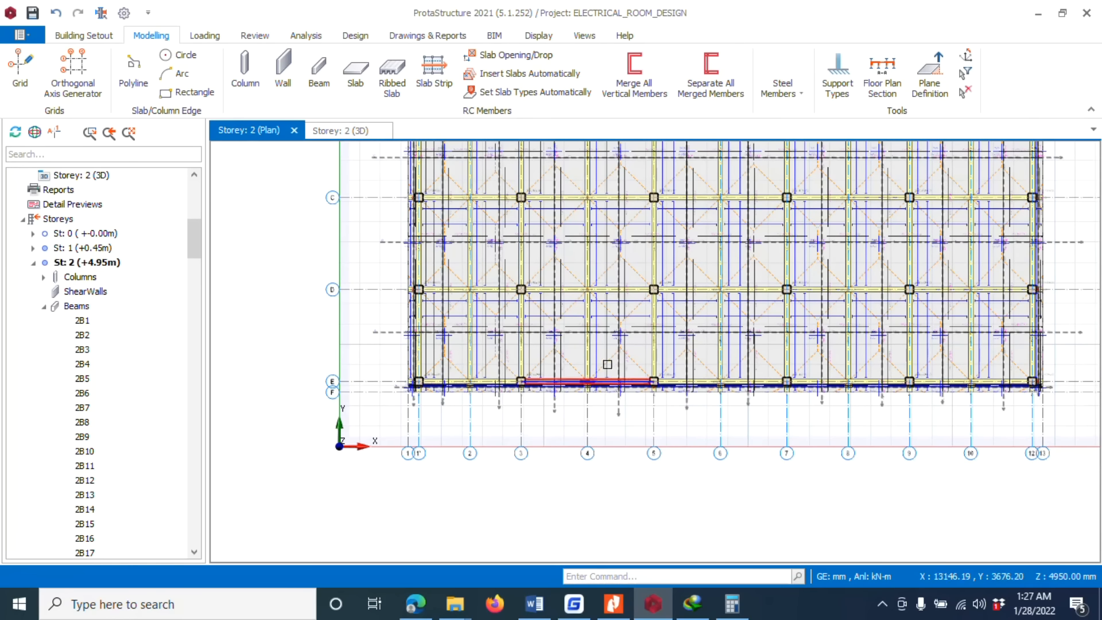
scroll(574, 370, down, 3)
scroll(652, 257, up, 3)
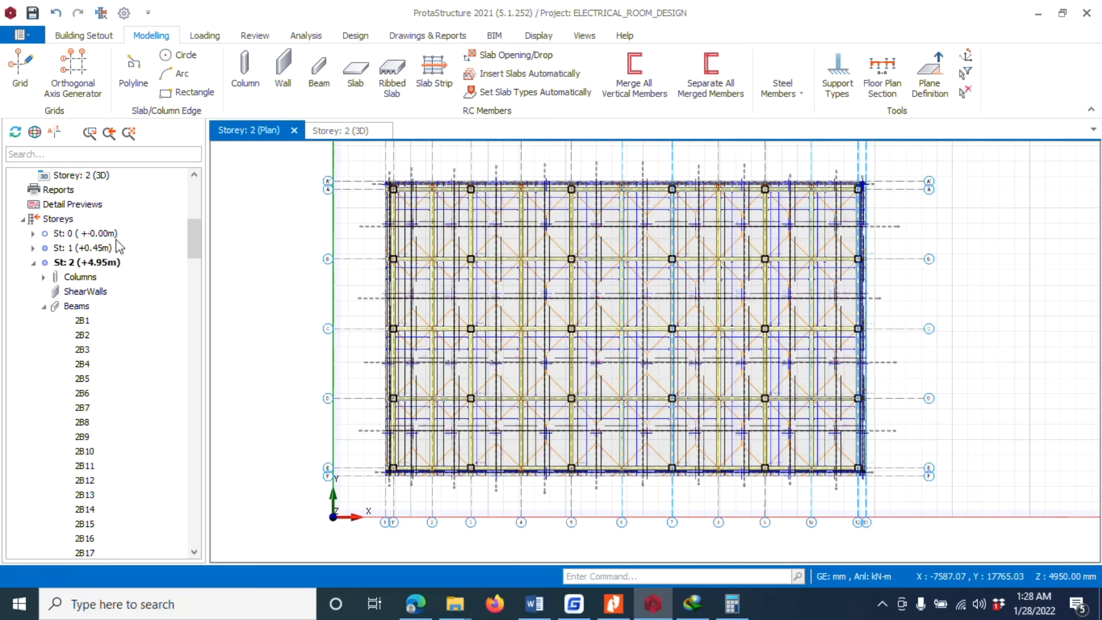
Step: Open the plan of storey 1 (+0.45m)
click(84, 247)
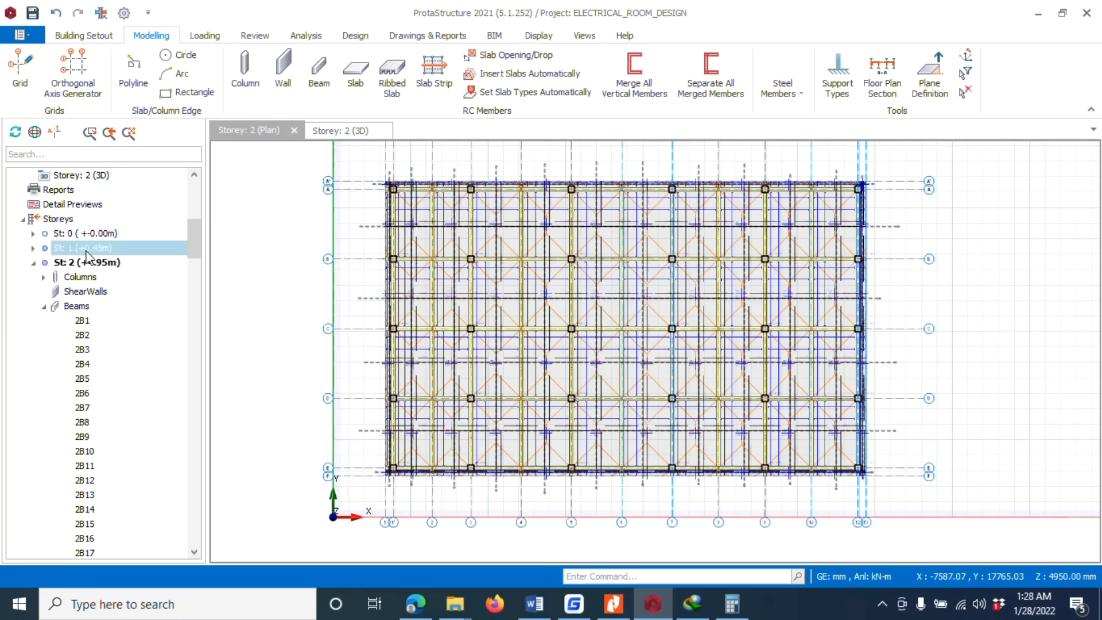
double_click(90, 249)
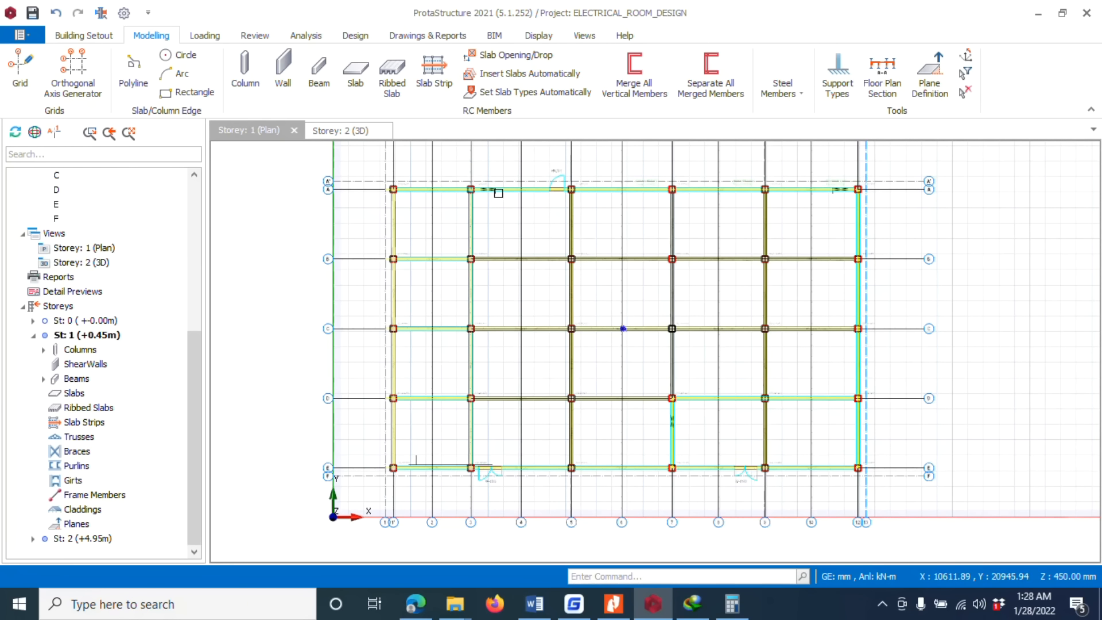
click(417, 188)
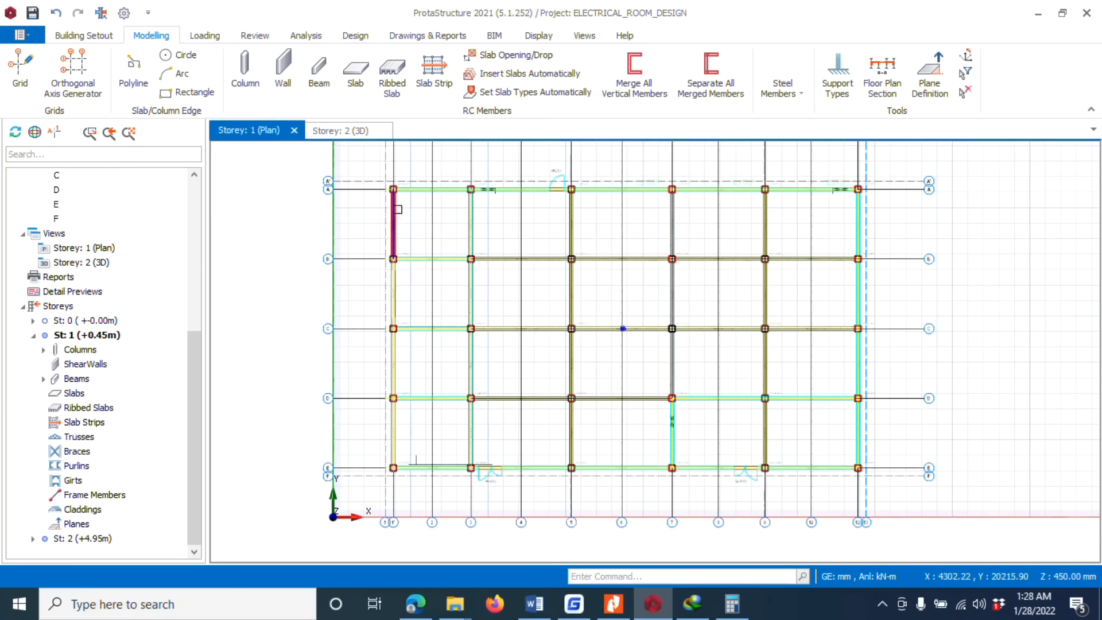
click(390, 215)
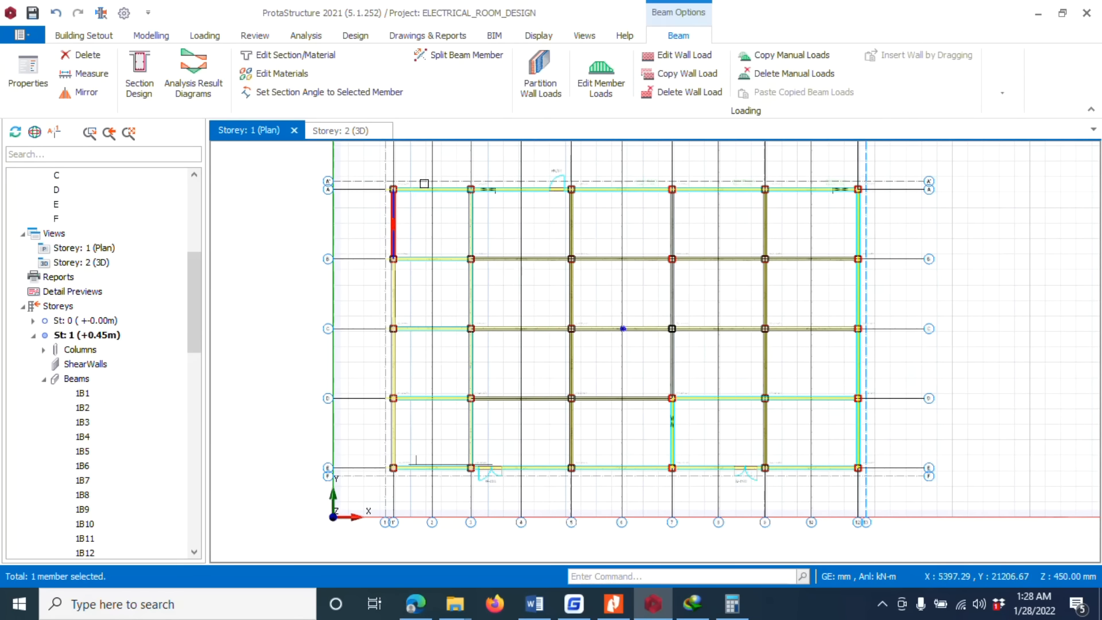
key(Escape)
Step: Open the wall load of beam 1B1 on axis A between axes 1' and 3, and set its wall unit weight to 3.47 kN/m2
scroll(424, 183, up, 4)
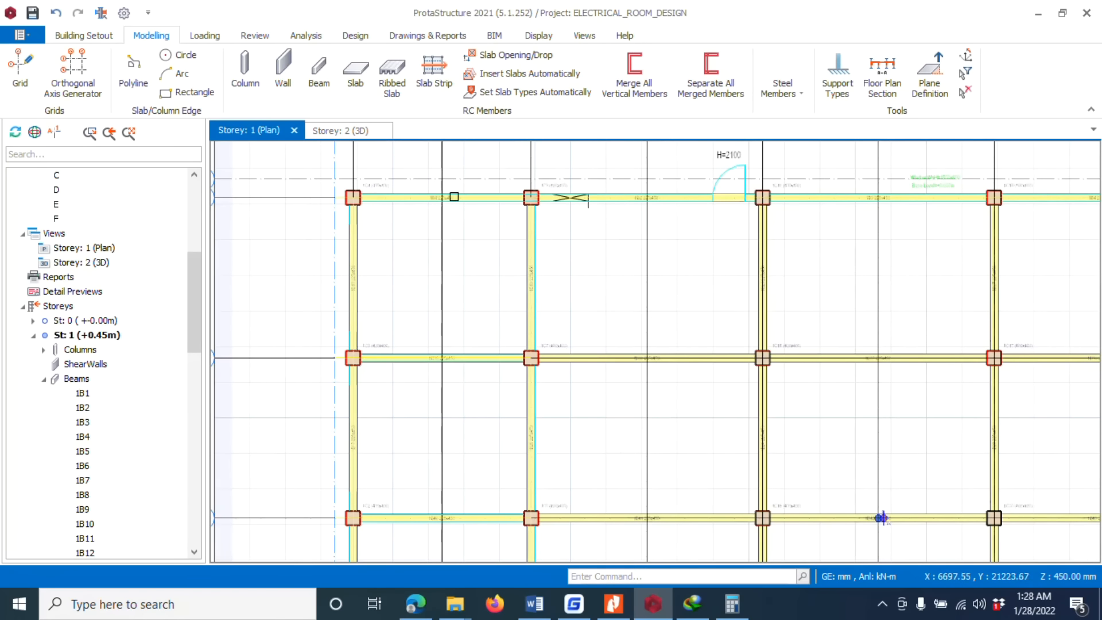
click(467, 196)
right_click(468, 196)
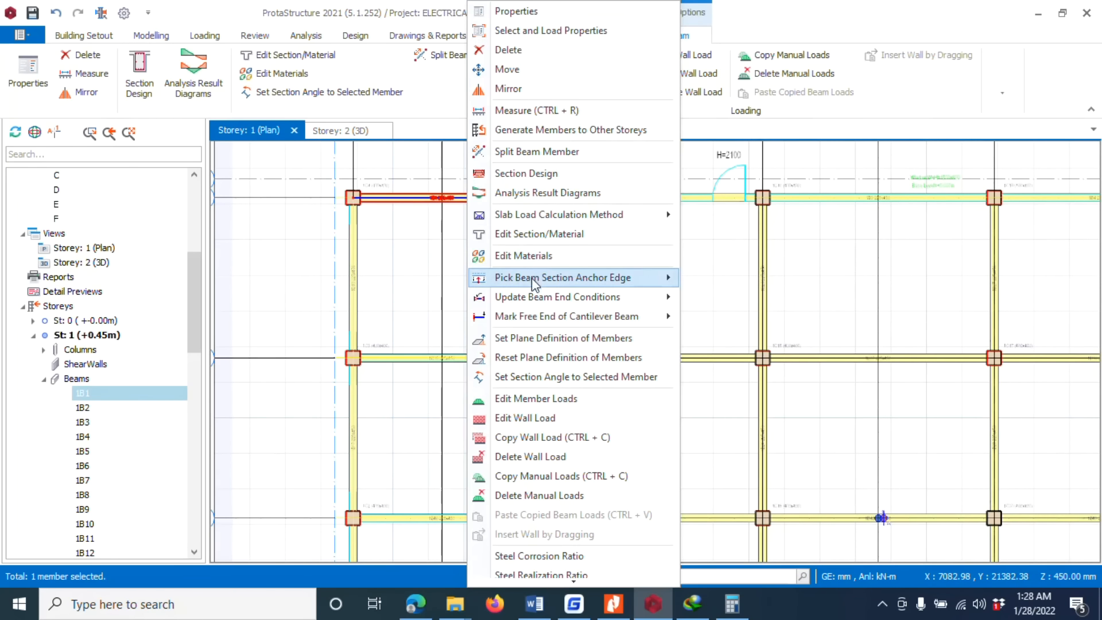
mouse_move(531, 279)
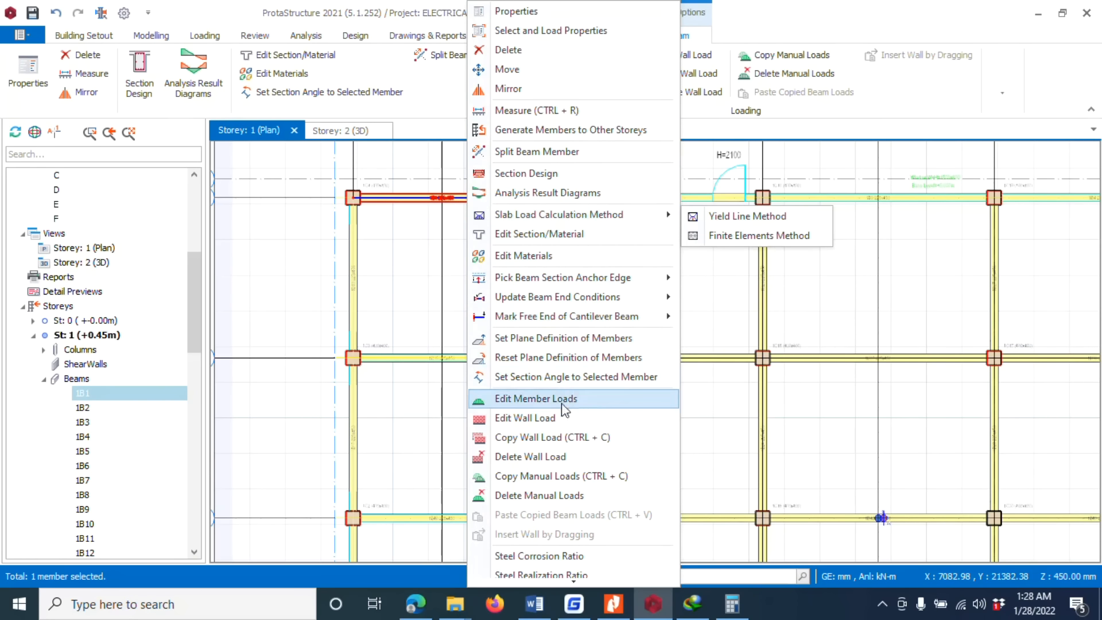
click(556, 418)
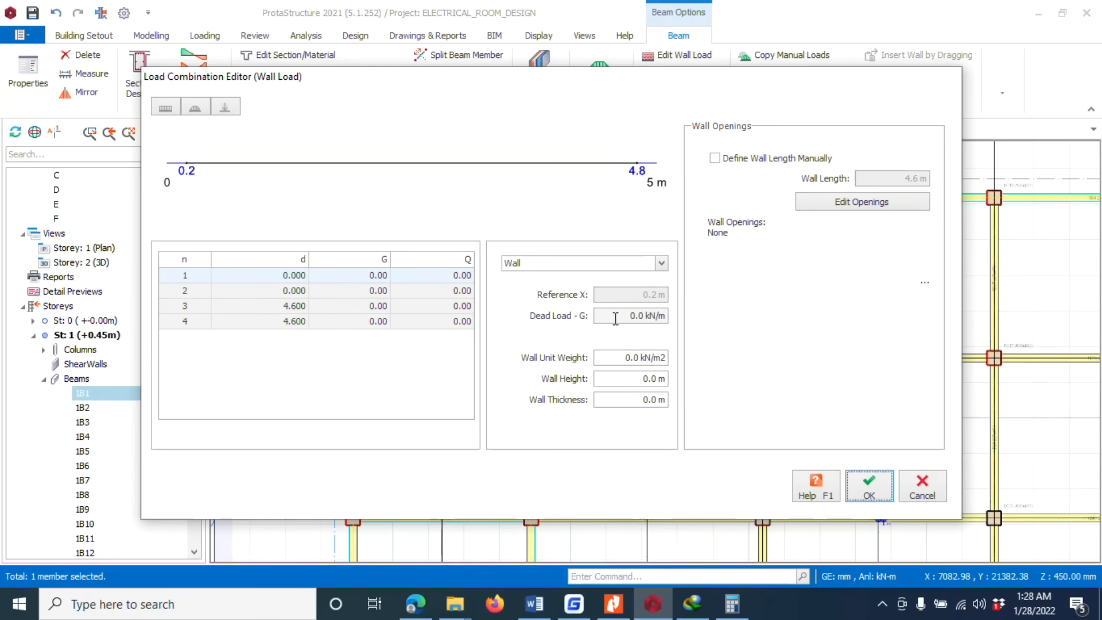
drag(621, 363, 694, 371)
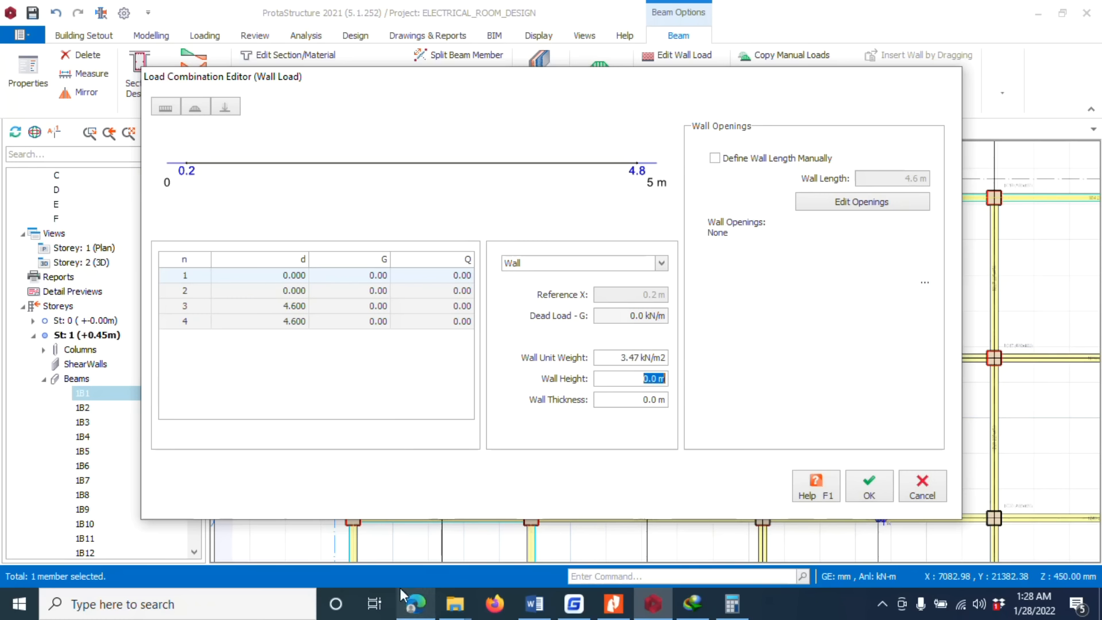
Step: Switch to Calculator and compute 4500 - 450 for the wall height
click(729, 607)
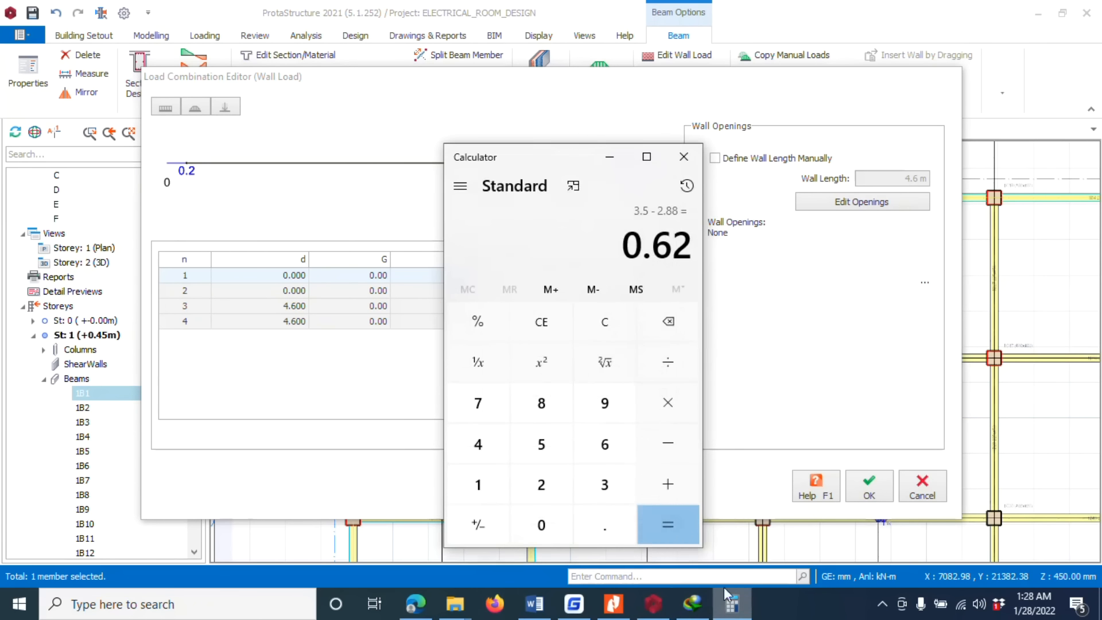
click(543, 330)
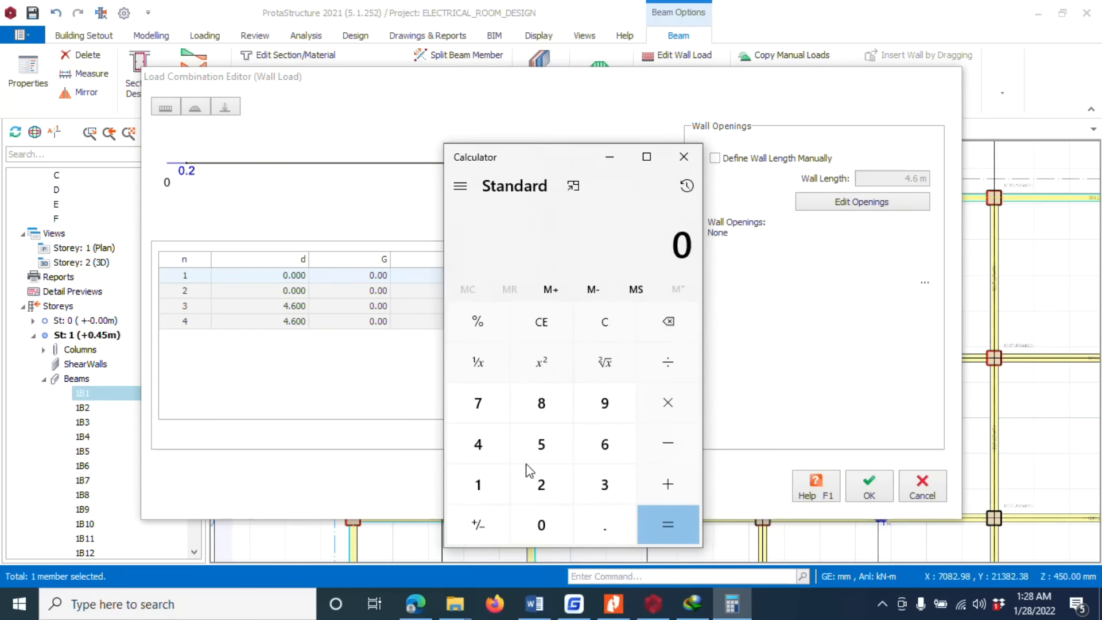
click(504, 447)
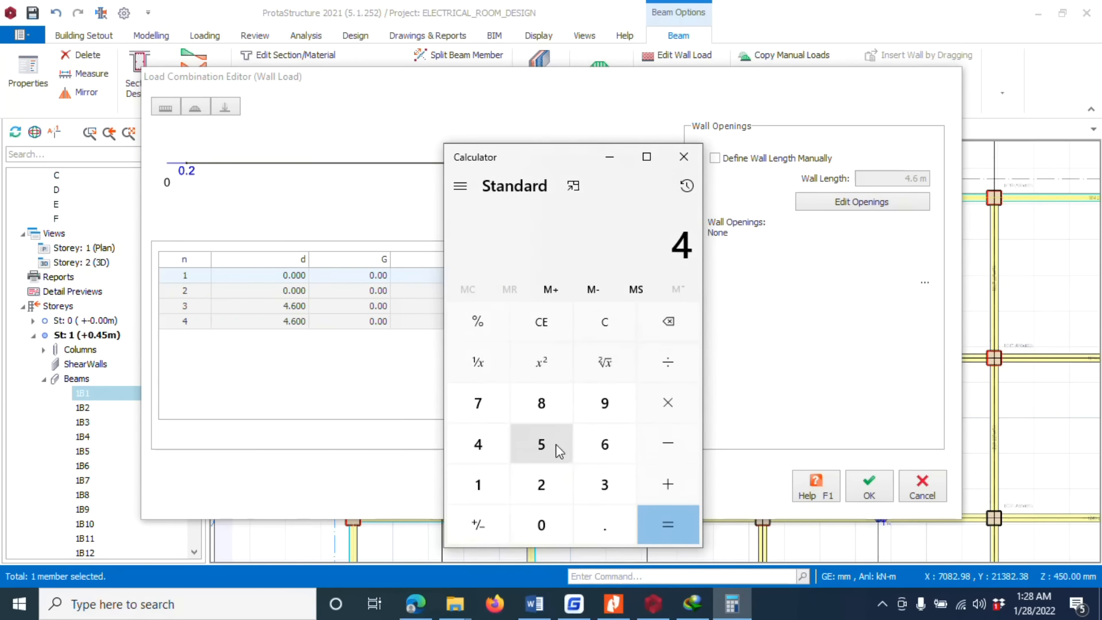
click(555, 449)
double_click(554, 523)
click(668, 362)
click(665, 443)
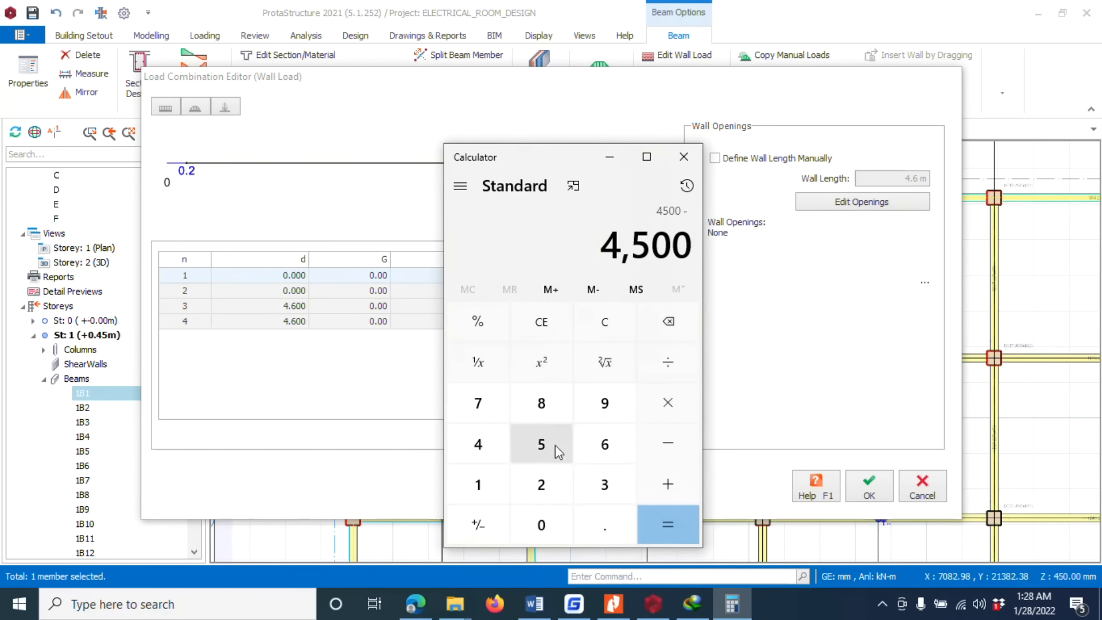
click(480, 447)
click(541, 446)
click(541, 524)
click(671, 524)
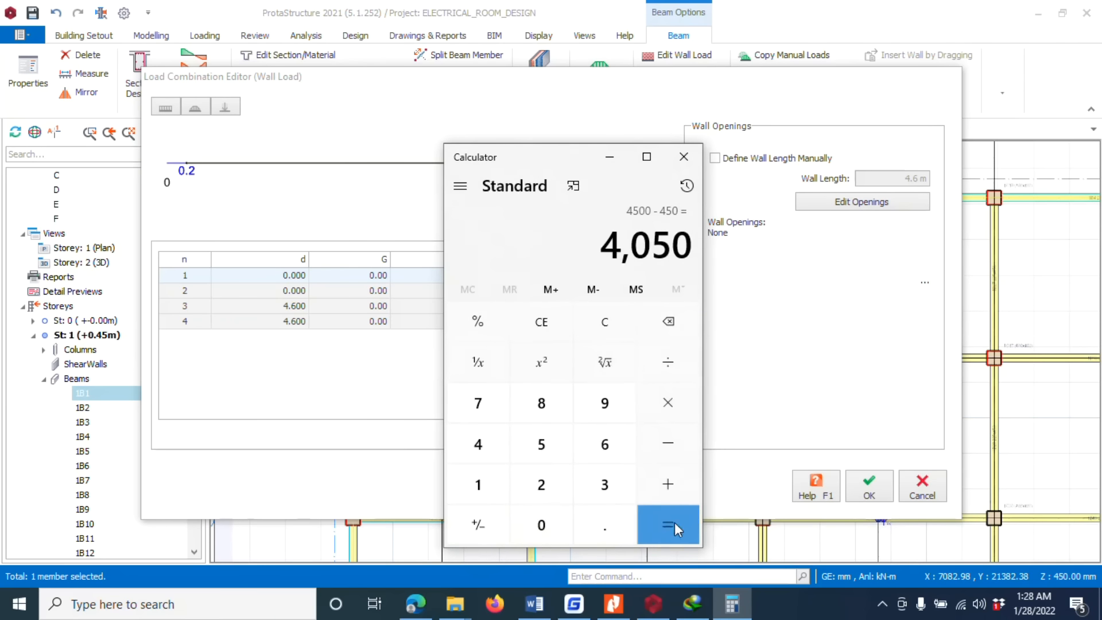
click(609, 156)
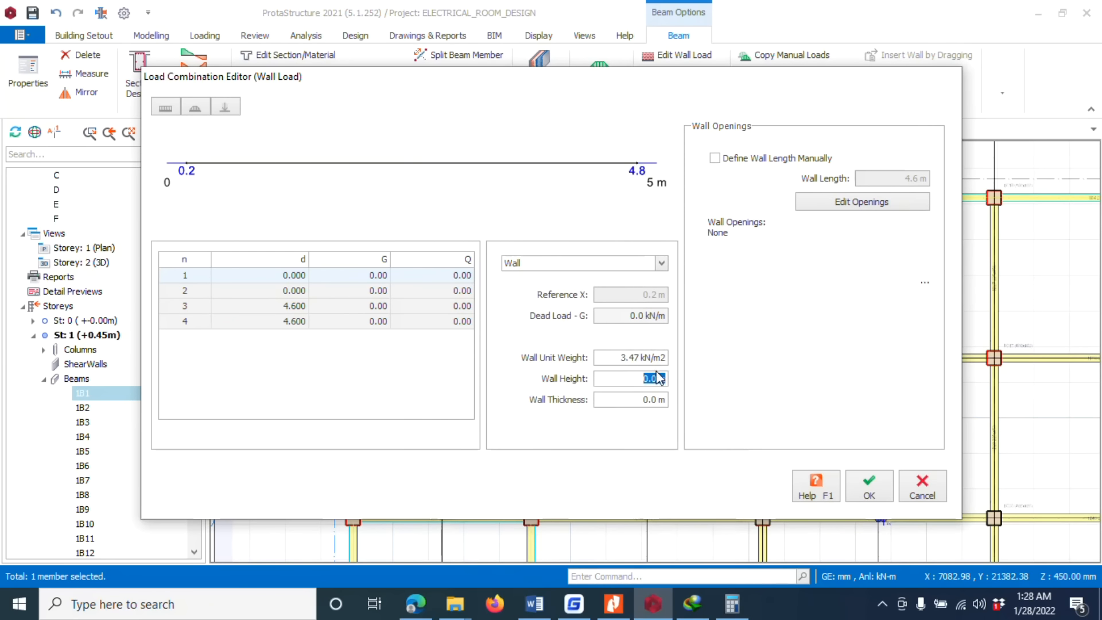
Step: Set the wall height to 4.0 m in the wall load of beam 1B1, enter the wall thickness and accept the load
text(4.05)
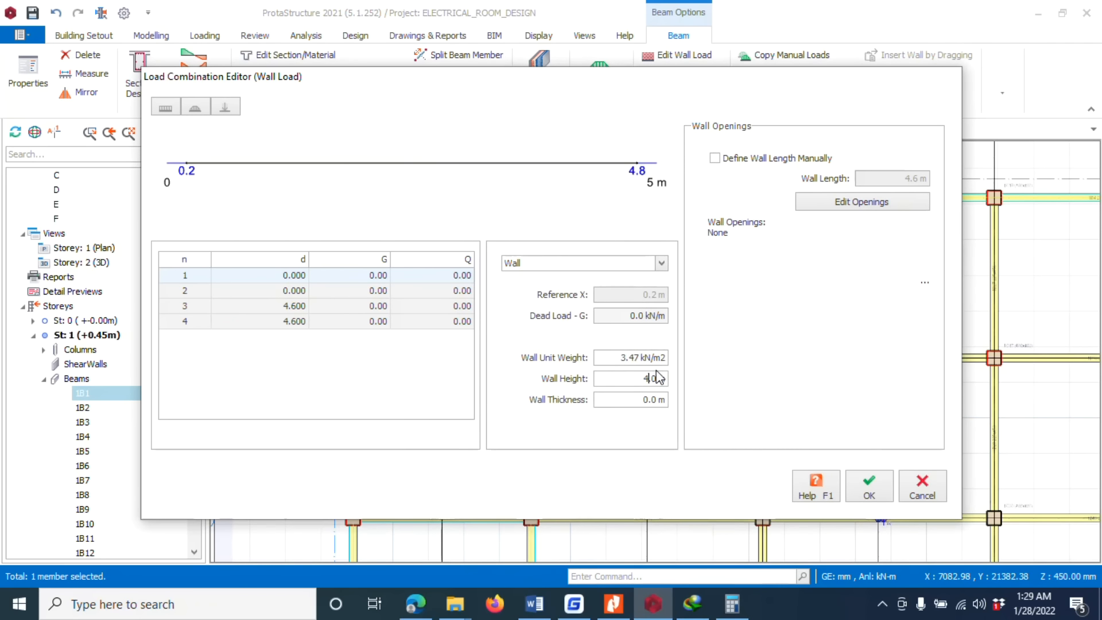
click(648, 399)
drag(633, 405, 689, 409)
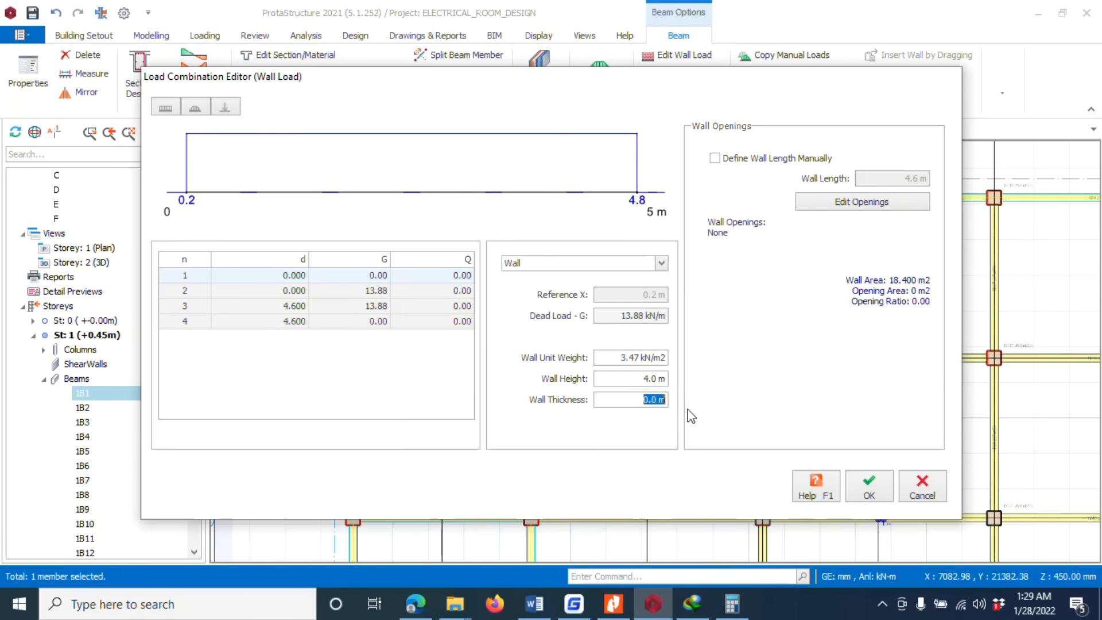
text(0)
click(869, 491)
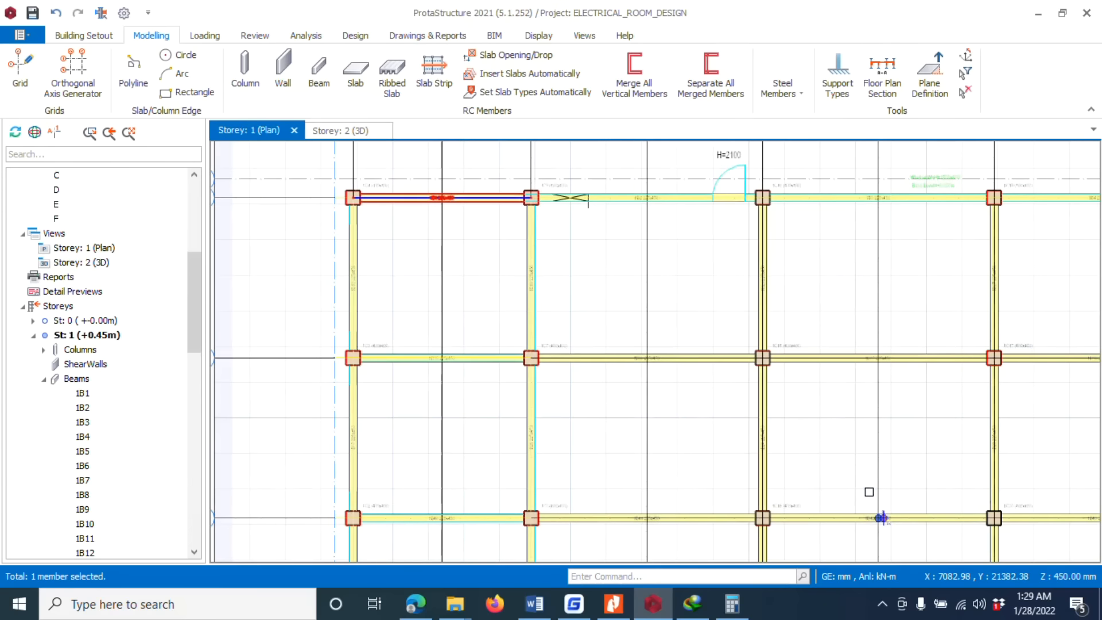
Step: Copy the wall load of beam 1B1 and paste it onto all the beams of storey 1
right_click(482, 201)
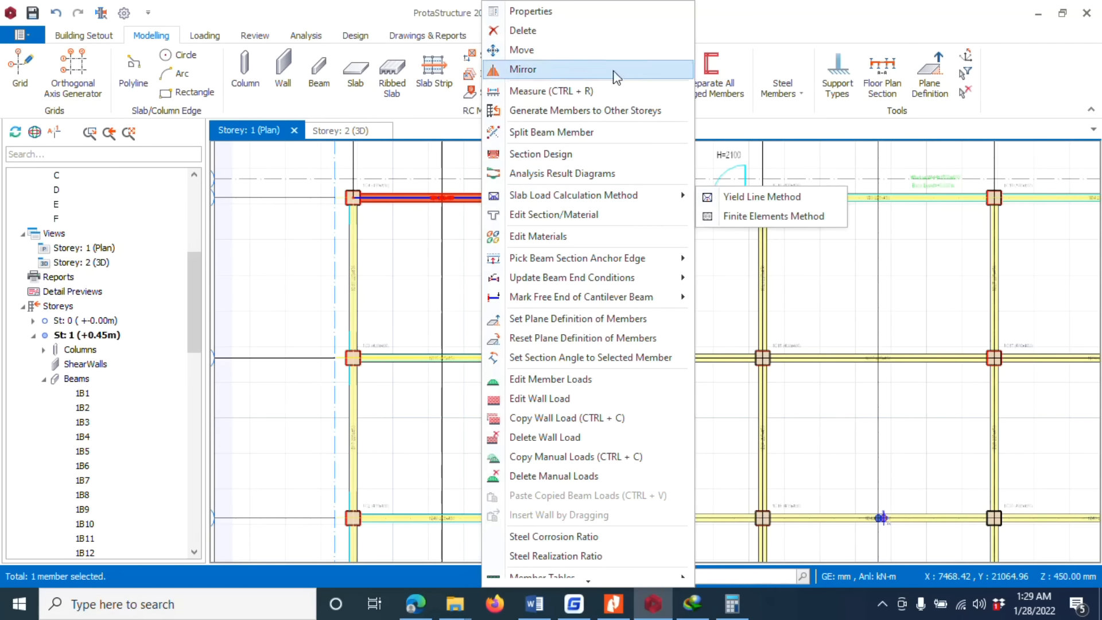
click(514, 415)
scroll(516, 413, down, 5)
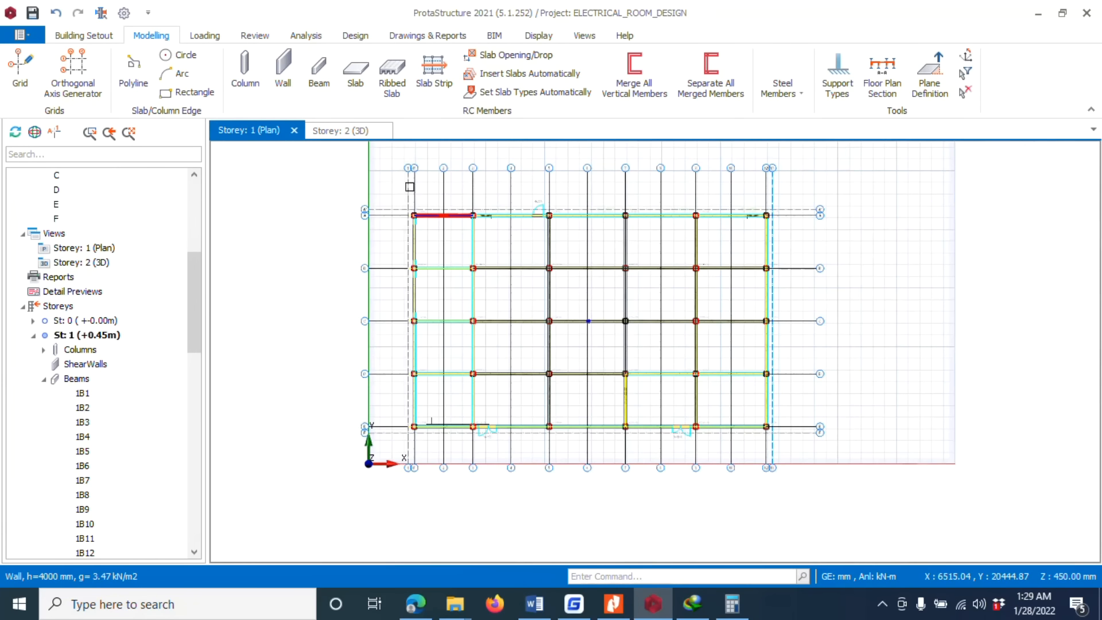
drag(387, 185, 795, 452)
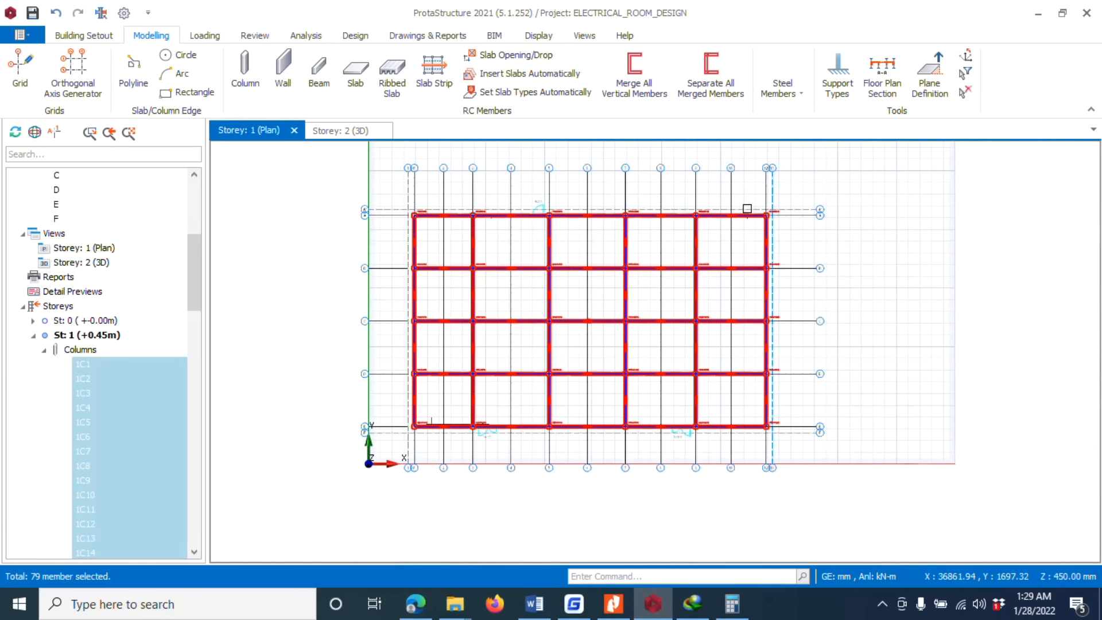
scroll(749, 216, up, 1)
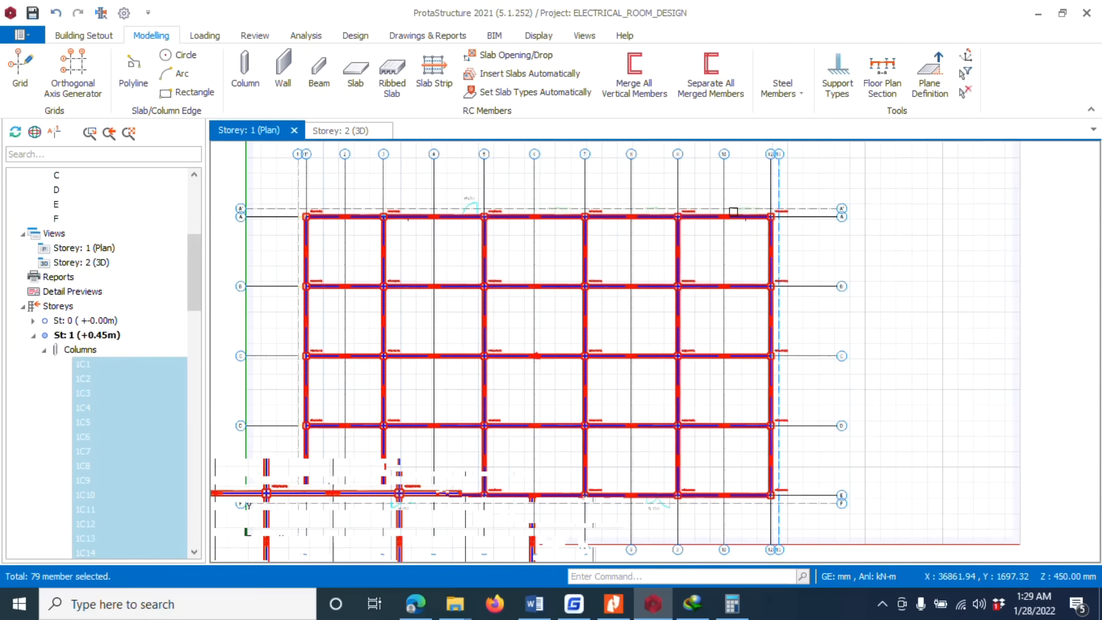
scroll(736, 213, up, 1)
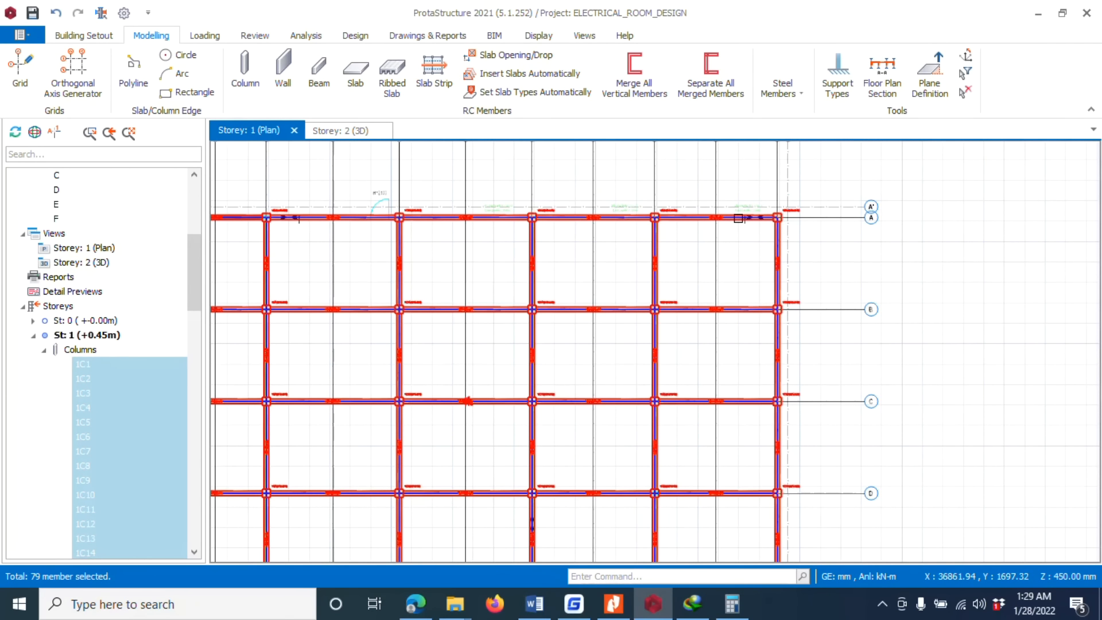
right_click(738, 218)
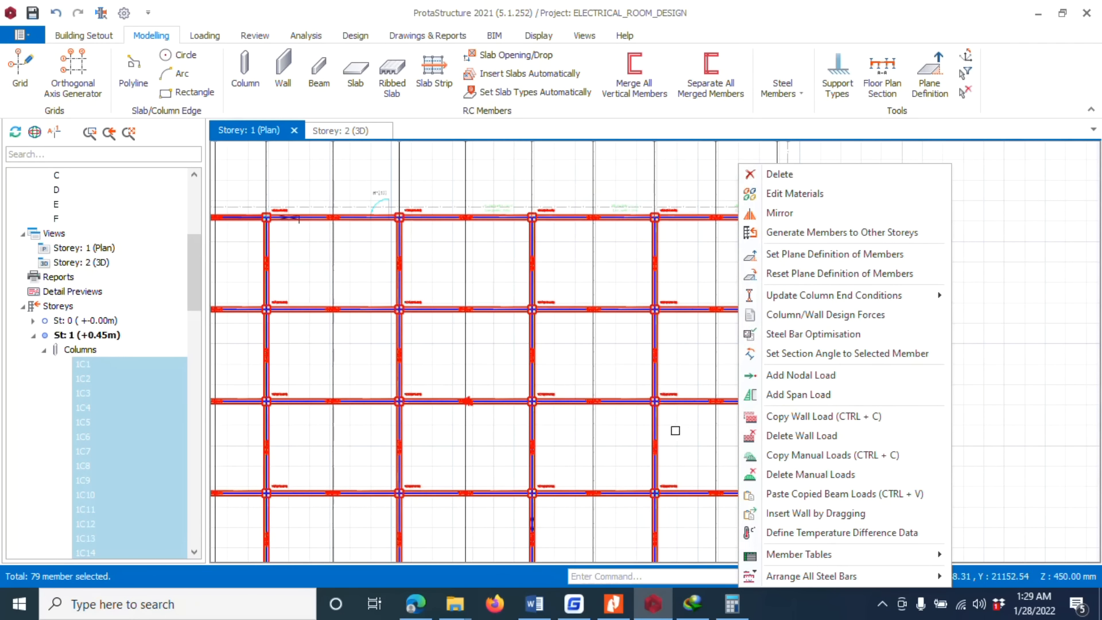
click(833, 494)
click(599, 354)
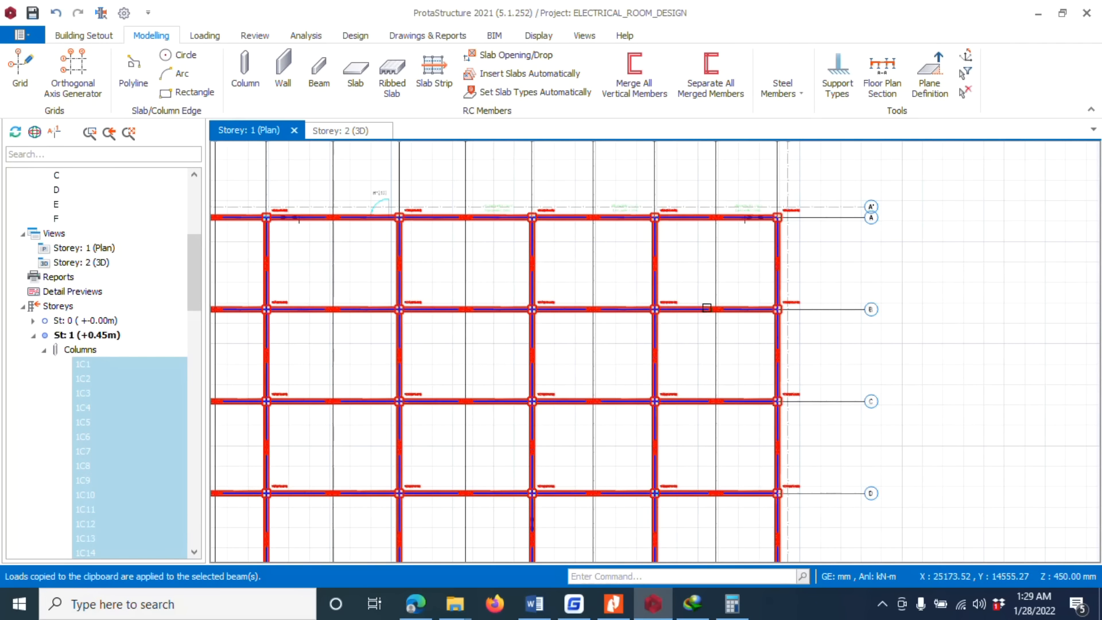
Step: Examine the wall loads on the storey 1 beams from several angles in the storey 2 3D view
scroll(748, 288, down, 1)
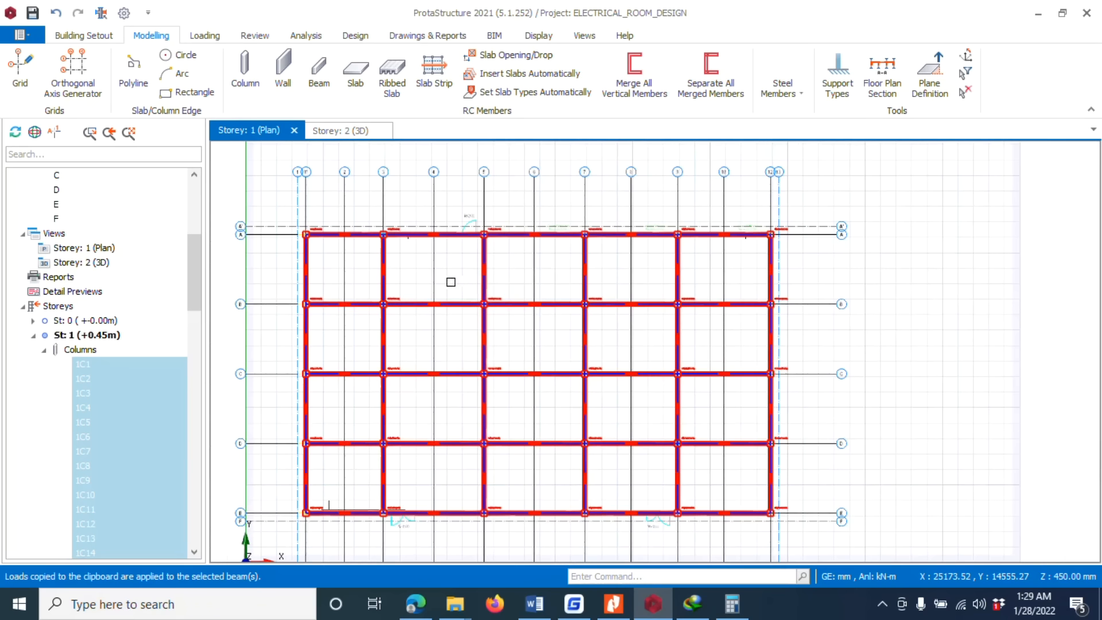
double_click(97, 263)
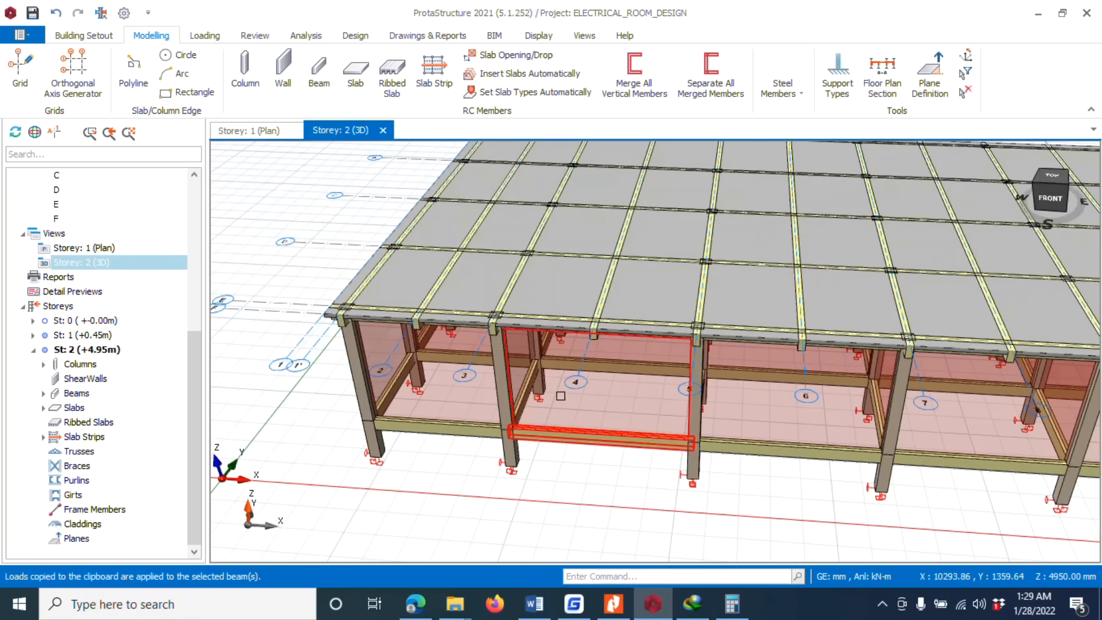
scroll(561, 395, down, 4)
mouse_move(504, 470)
middle_down()
mouse_move(570, 437)
mouse_move(602, 401)
mouse_move(541, 443)
mouse_move(553, 396)
middle_up()
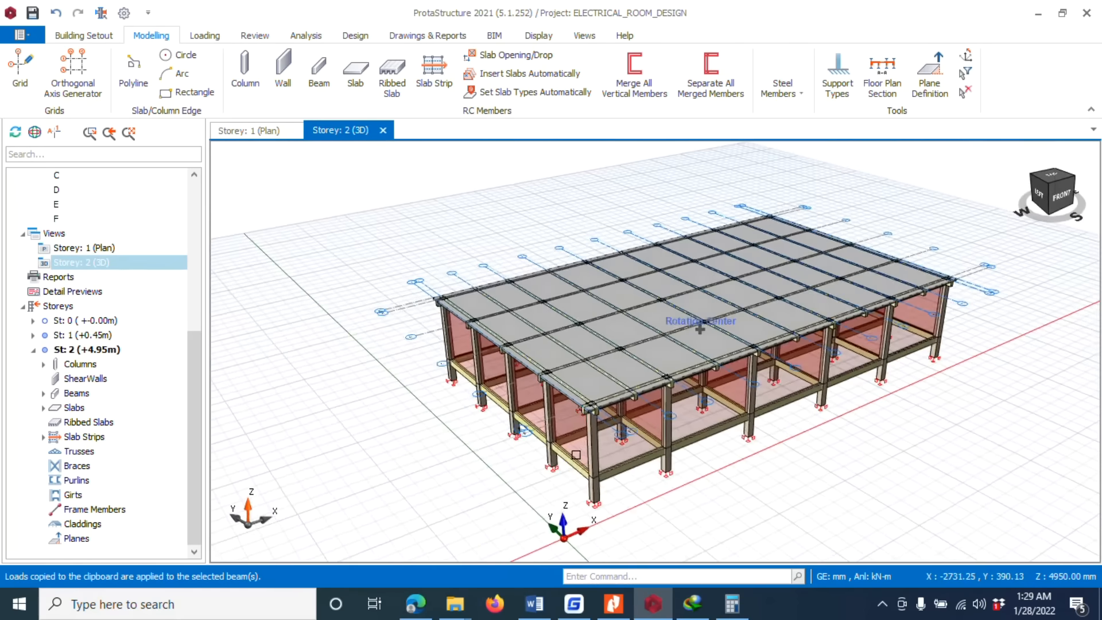
scroll(562, 352, up, 6)
mouse_move(563, 353)
middle_down()
mouse_move(546, 305)
mouse_move(618, 250)
mouse_move(576, 348)
mouse_move(533, 341)
middle_up()
middle_drag(706, 387, 698, 349)
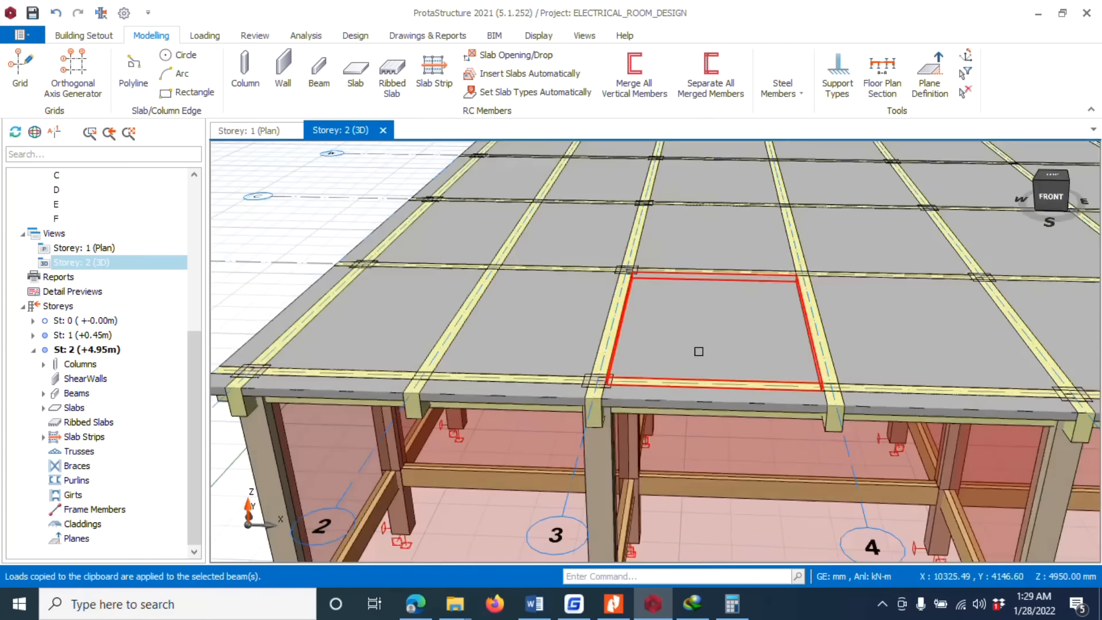
scroll(699, 349, down, 3)
mouse_move(546, 339)
middle_down()
mouse_move(683, 251)
mouse_move(580, 392)
mouse_move(539, 401)
mouse_move(627, 418)
mouse_move(763, 414)
mouse_move(677, 401)
middle_up()
scroll(626, 332, down, 3)
scroll(677, 399, up, 5)
scroll(651, 412, down, 2)
mouse_move(629, 428)
middle_down()
mouse_move(599, 413)
mouse_move(622, 437)
mouse_move(572, 412)
mouse_move(635, 391)
mouse_move(625, 392)
middle_up()
scroll(577, 409, down, 3)
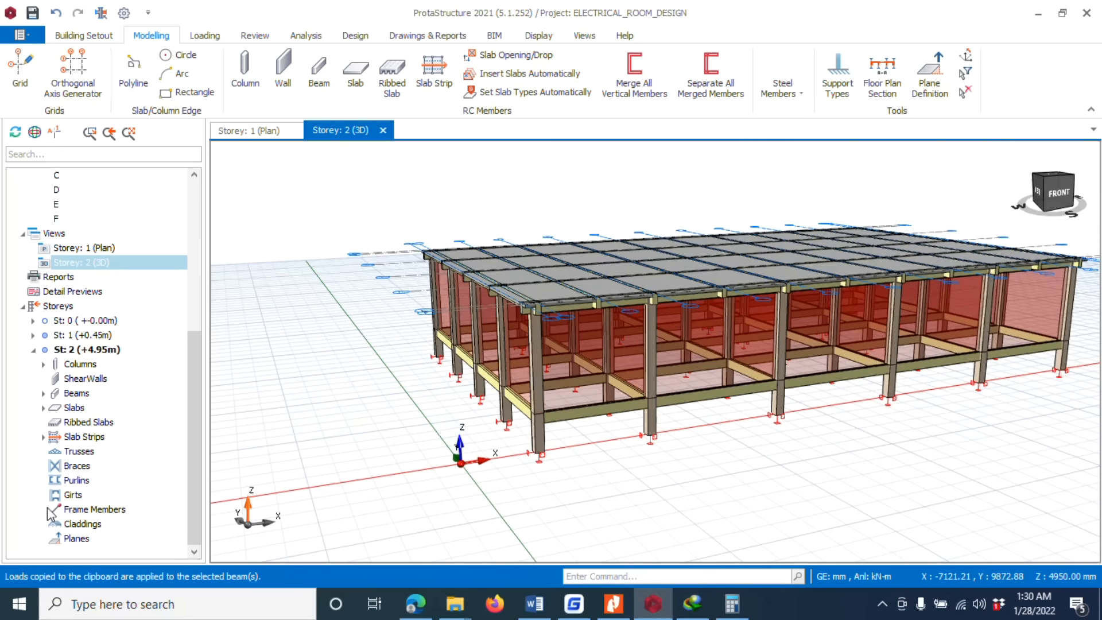
Step: Set the slab types automatically for all slabs in storey 2 with a minimum edge coverage length ratio of 70 %
click(78, 408)
right_click(78, 409)
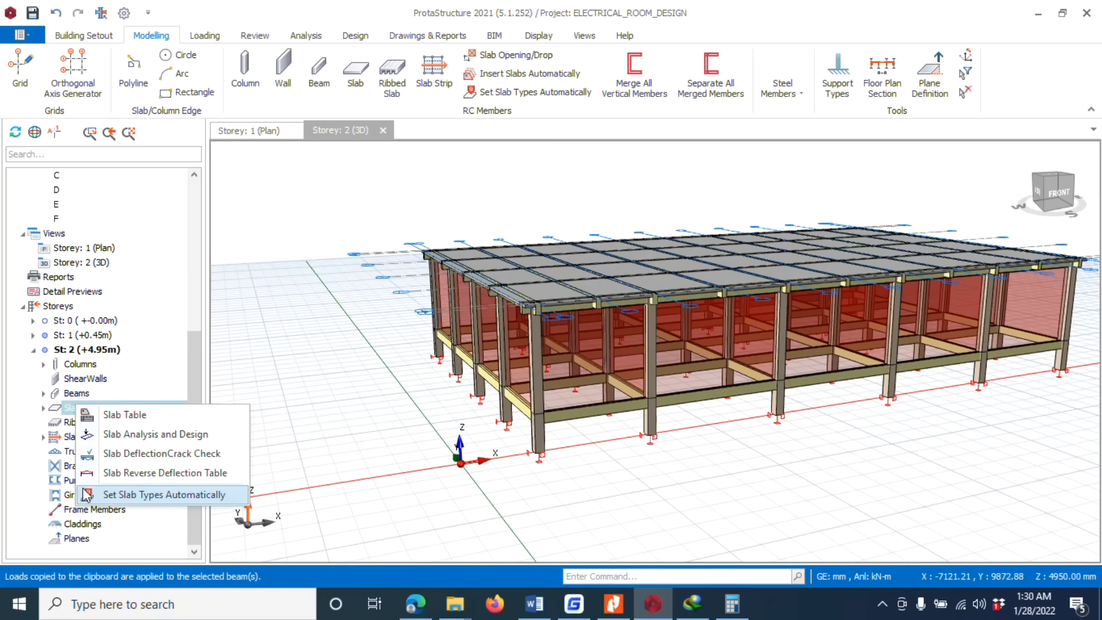
click(105, 495)
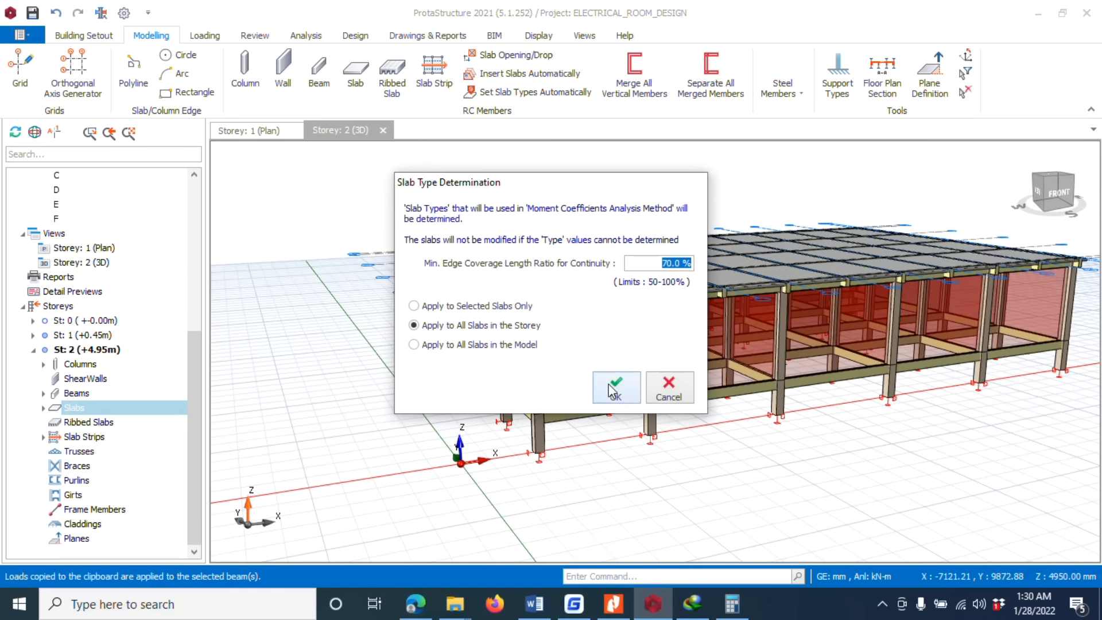
click(618, 396)
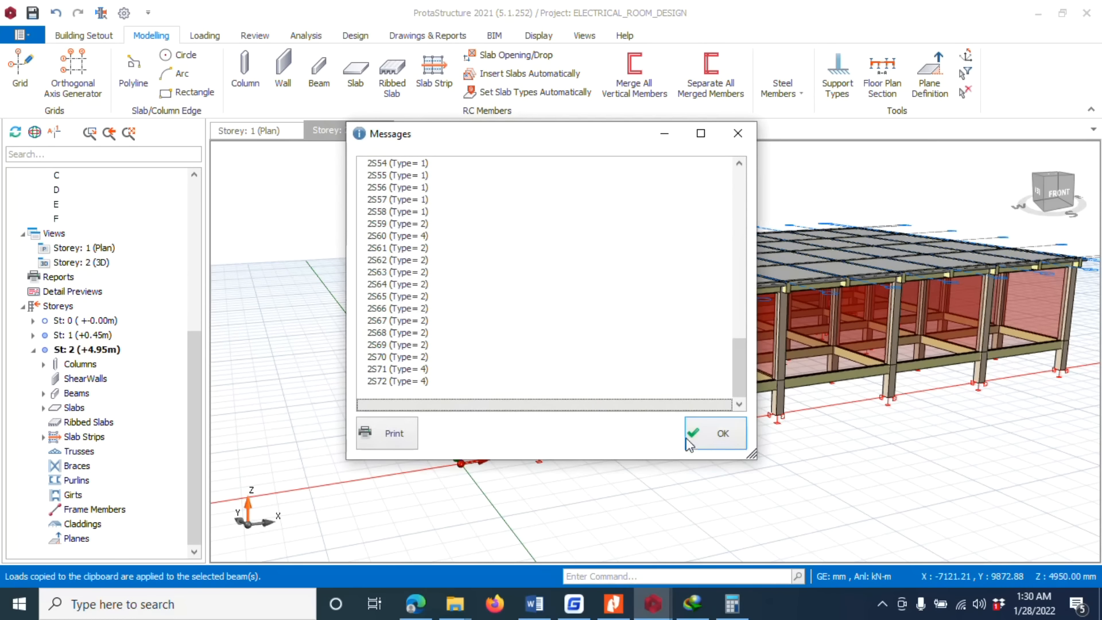
click(711, 433)
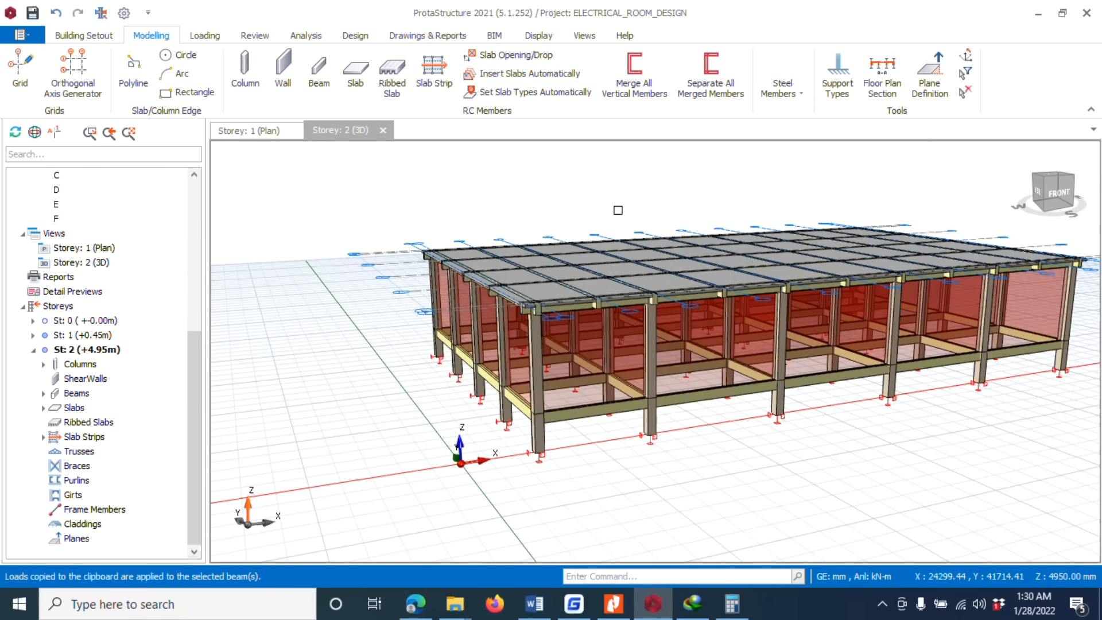
Step: Run the FE floor mesh and analysis for storey 2, generating the model with uniformity factor 25 and plate element size 80
mouse_move(589, 208)
middle_down()
mouse_move(462, 230)
mouse_move(580, 229)
mouse_move(588, 322)
mouse_move(605, 287)
mouse_move(550, 346)
mouse_move(580, 364)
mouse_move(580, 384)
mouse_move(546, 291)
mouse_move(471, 241)
middle_up()
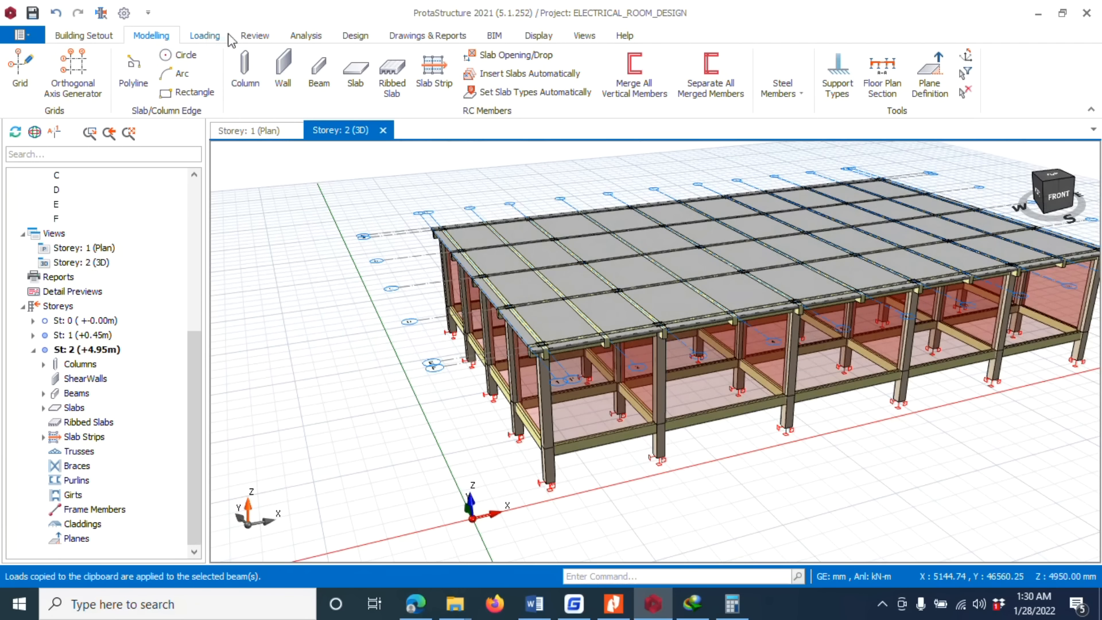
click(310, 38)
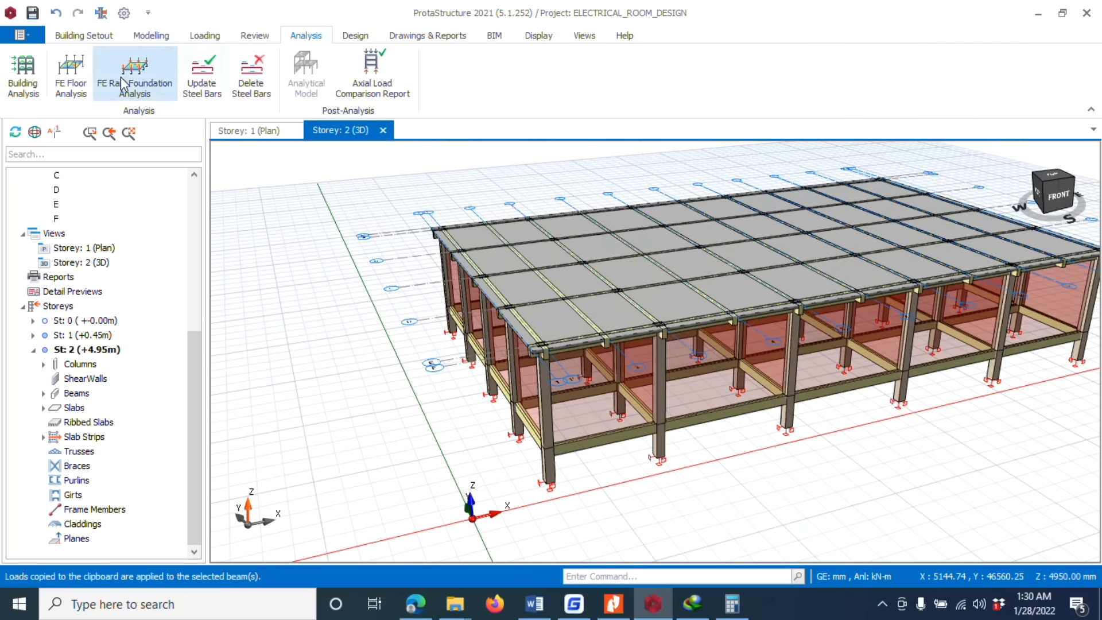
click(89, 86)
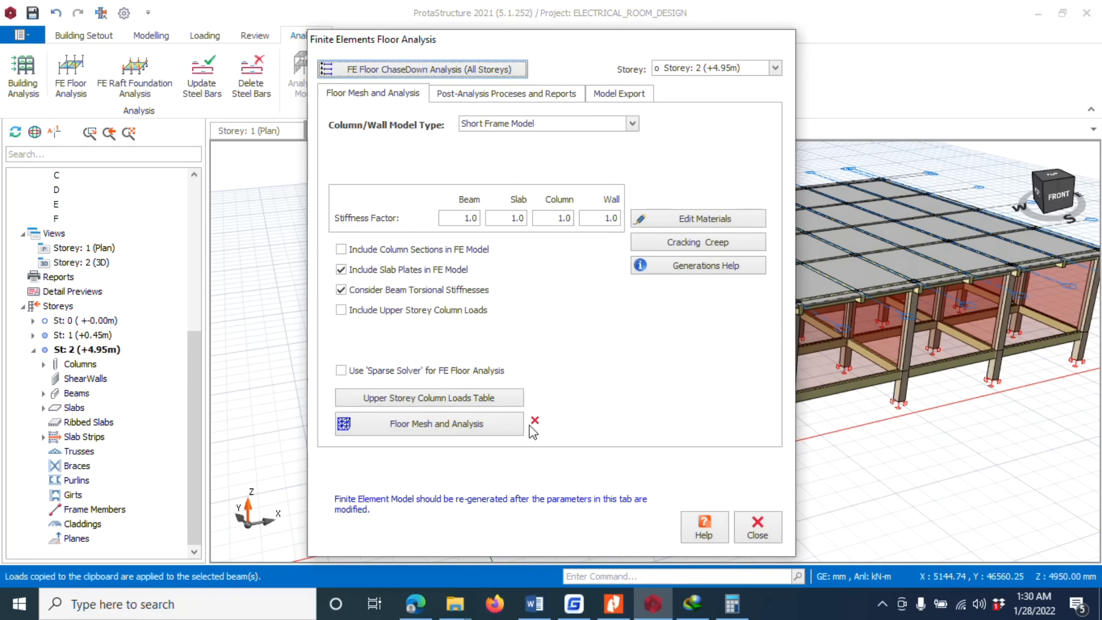
click(485, 422)
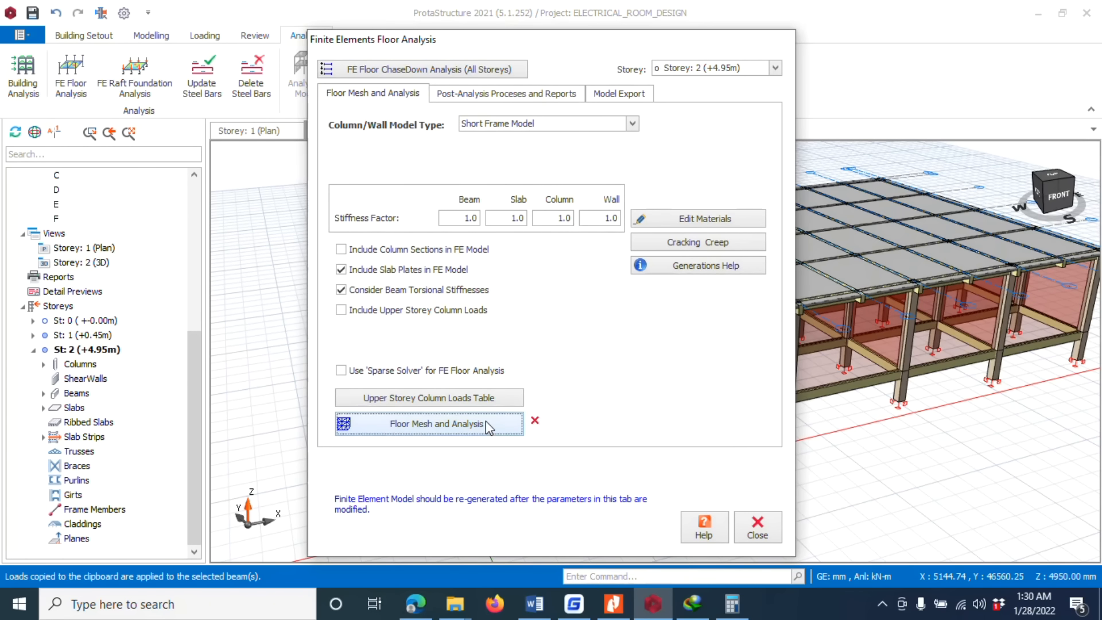
click(600, 423)
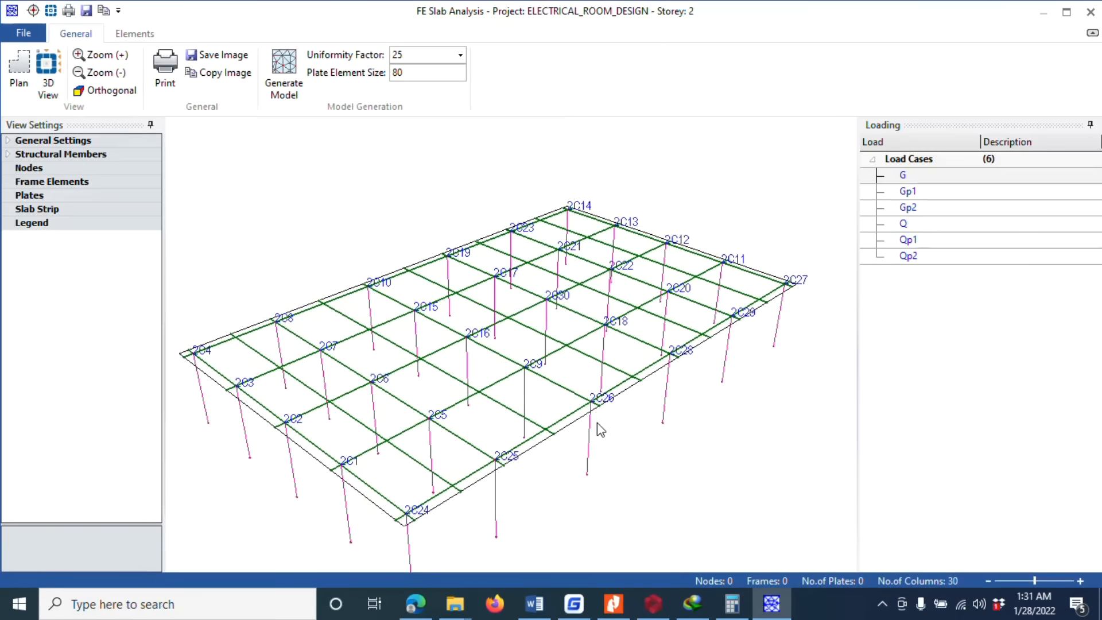
click(297, 85)
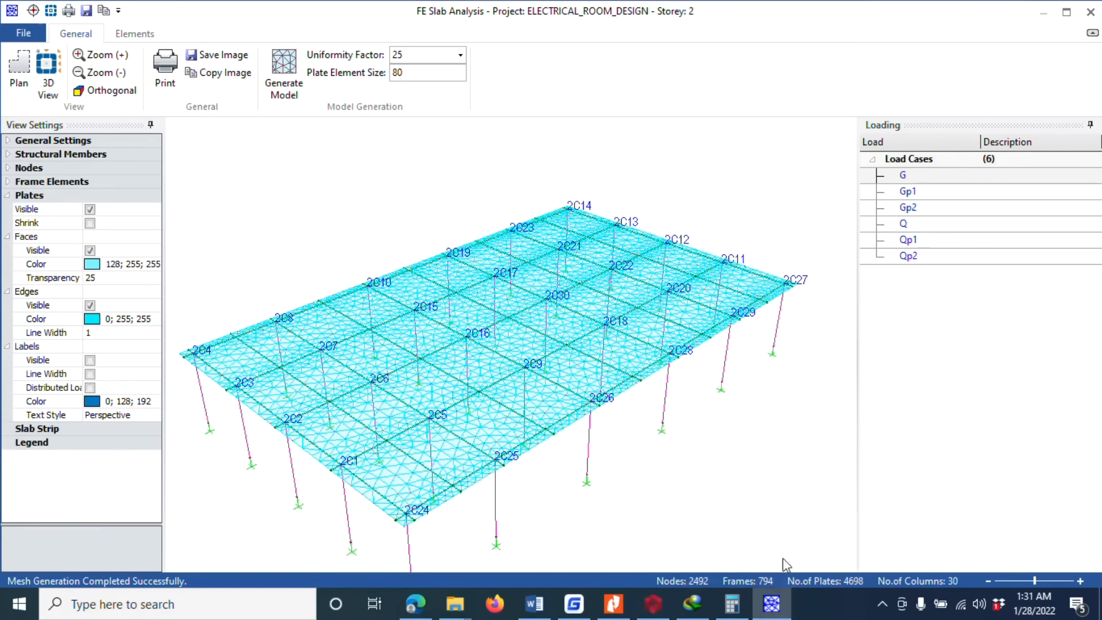
click(1087, 14)
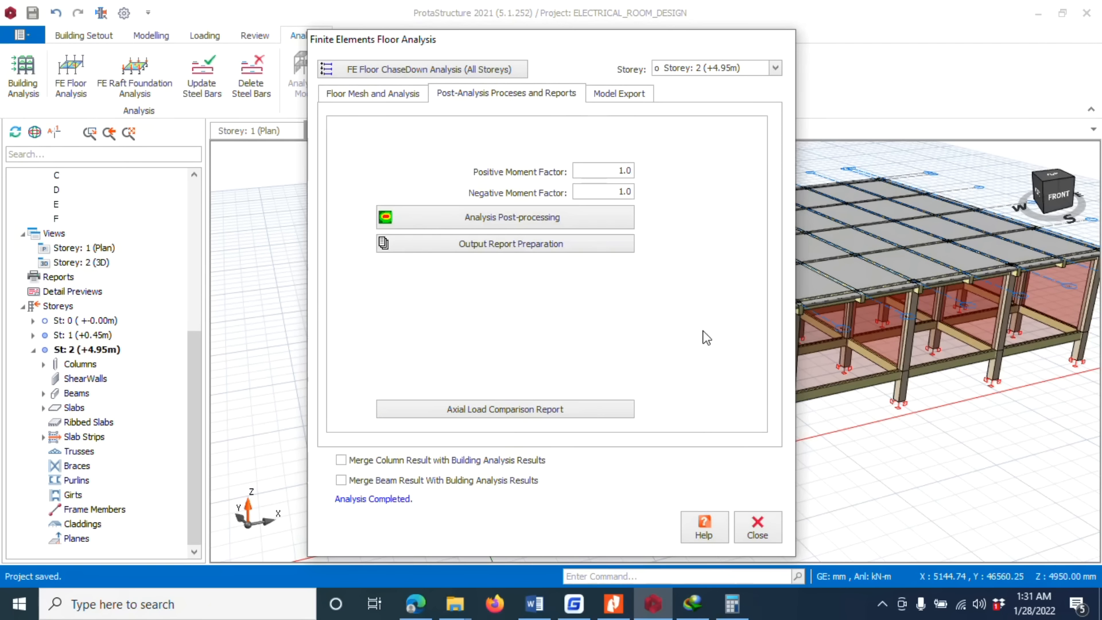
Step: Open the analysis post-processing of storey 2, view the slab mesh from the opposite end and animate its displacements
click(530, 220)
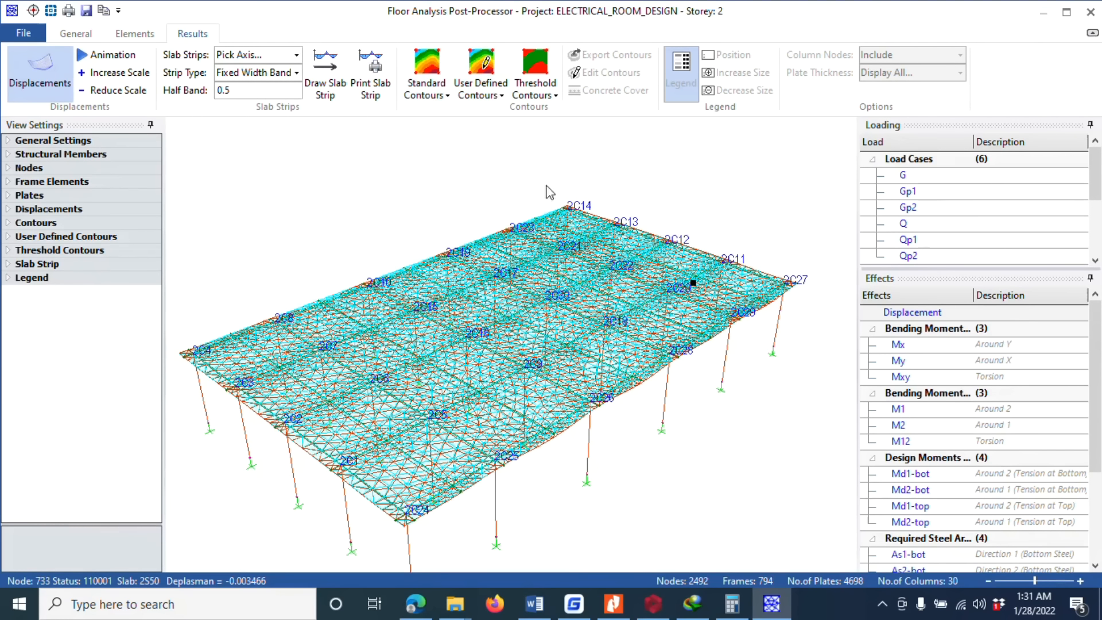
drag(652, 195, 493, 195)
drag(407, 193, 443, 196)
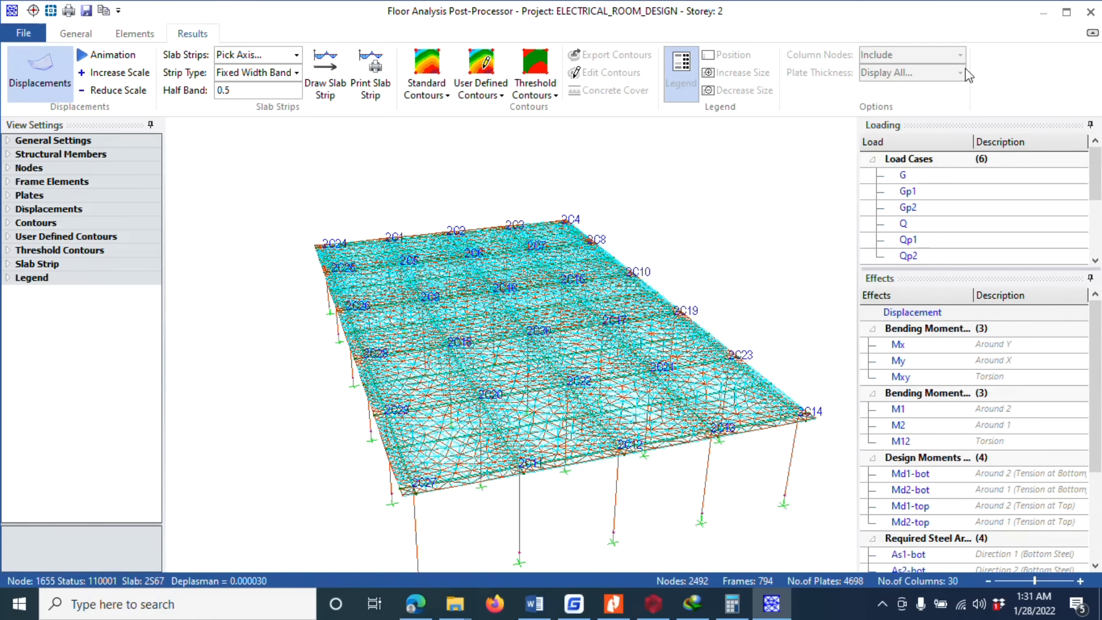
click(95, 56)
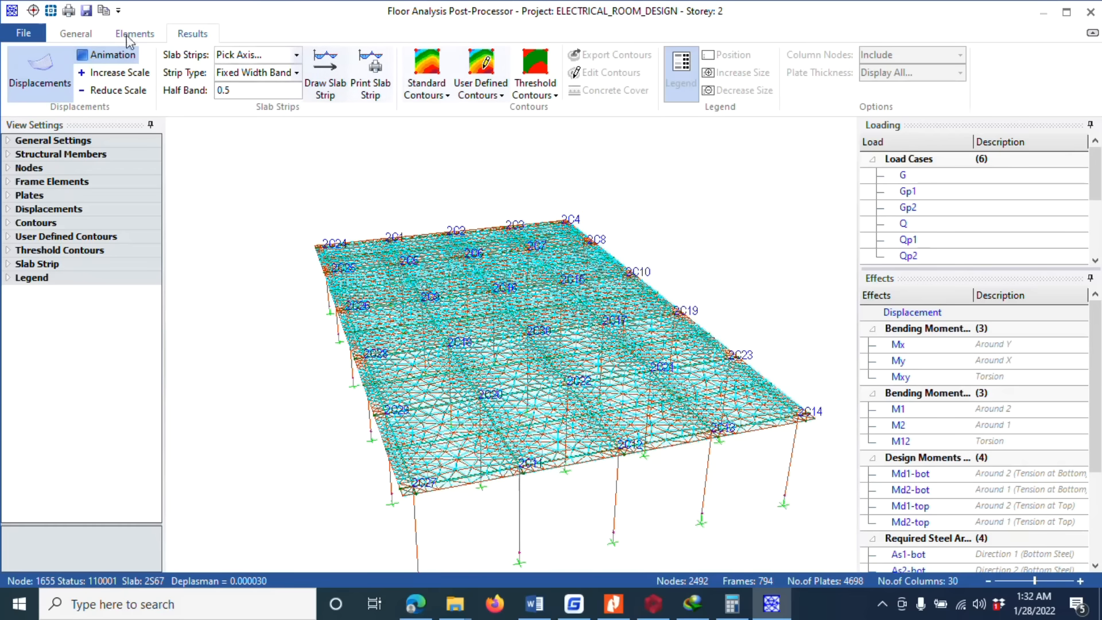
Step: Stop the displacement animation and transfer the slab strip FE analysis results, including column and wall results in the strips and considering plate torsion effects
click(92, 54)
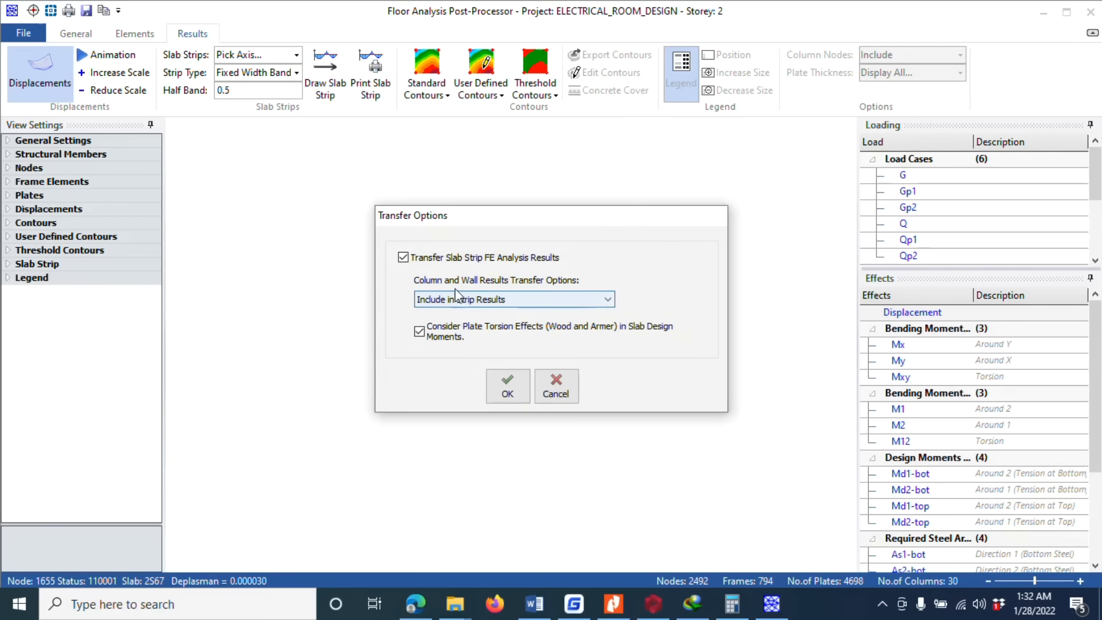
click(505, 391)
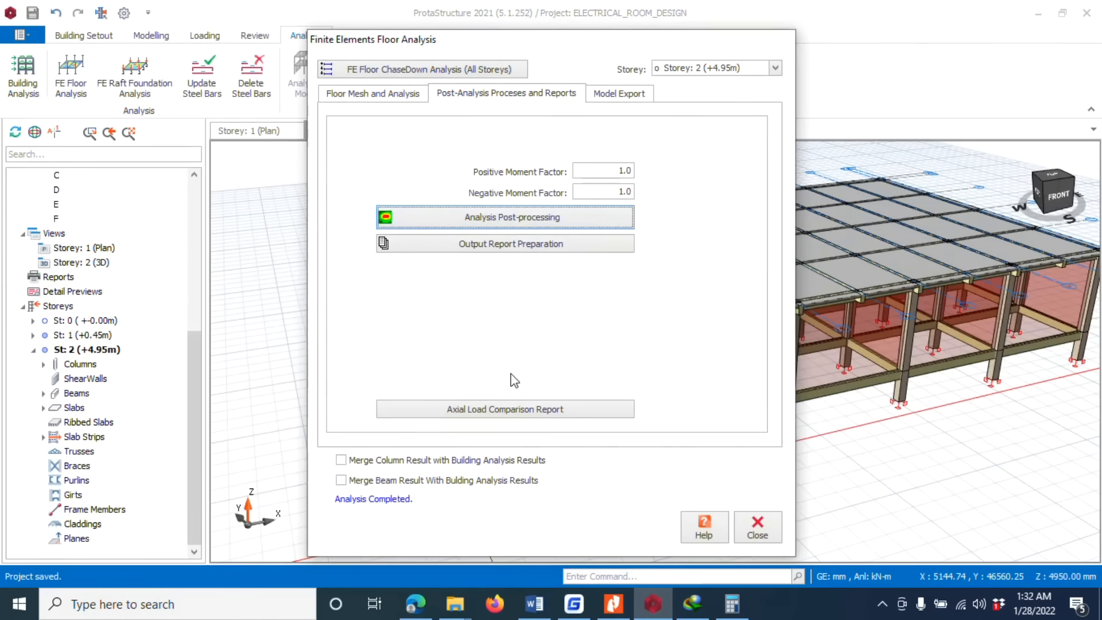
Step: Switch the FE floor analysis to storey 1 and run its beam load calculation with the beam flanges re-calculated
click(776, 71)
click(709, 83)
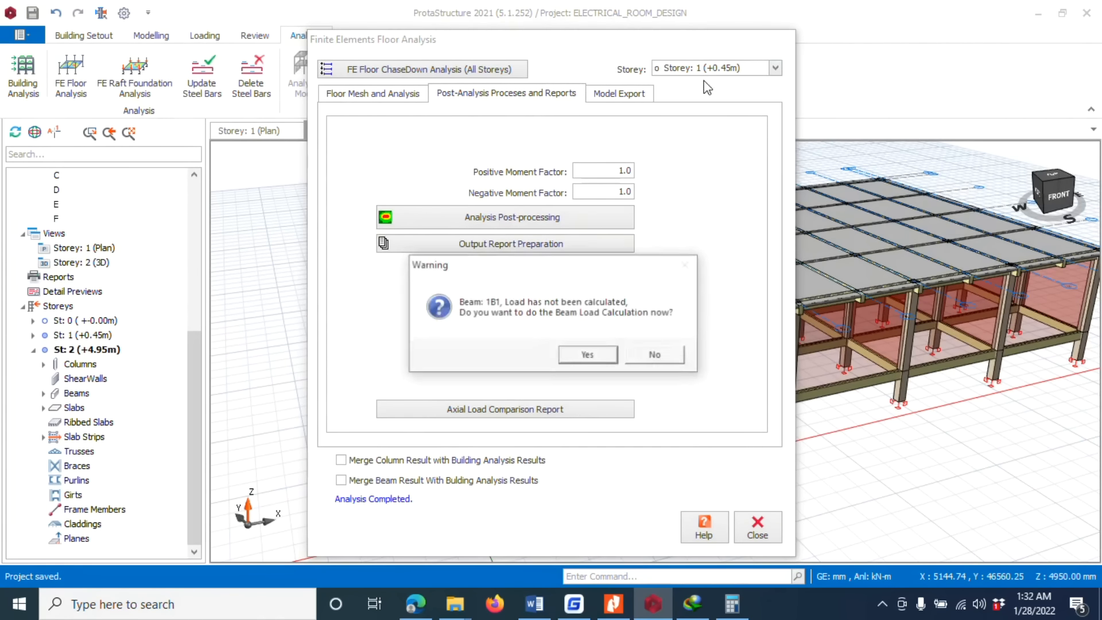
click(588, 354)
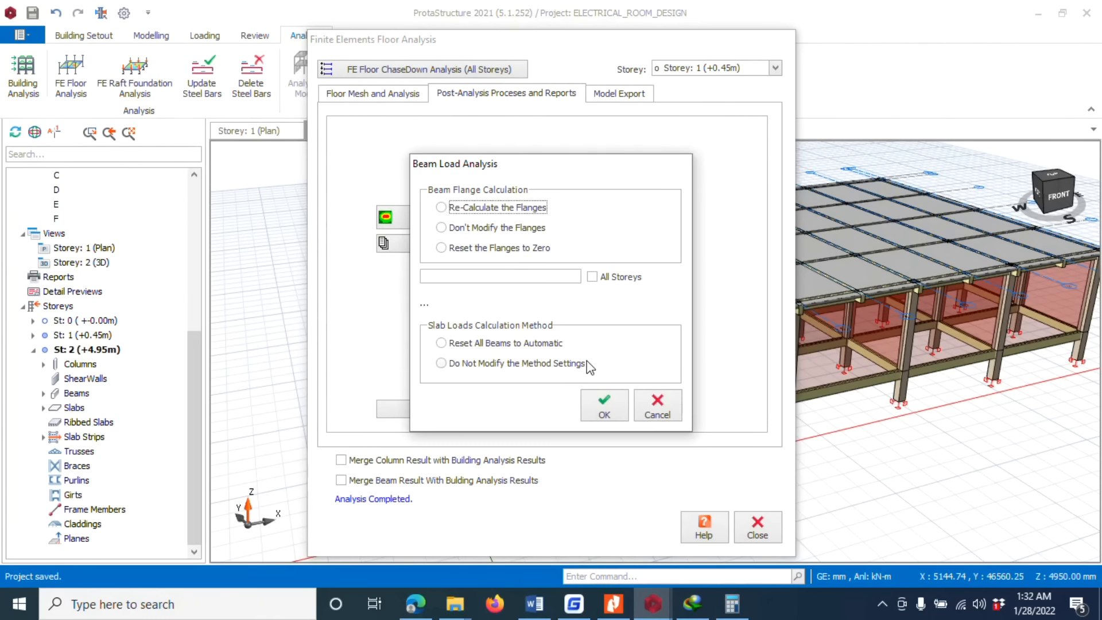
click(595, 407)
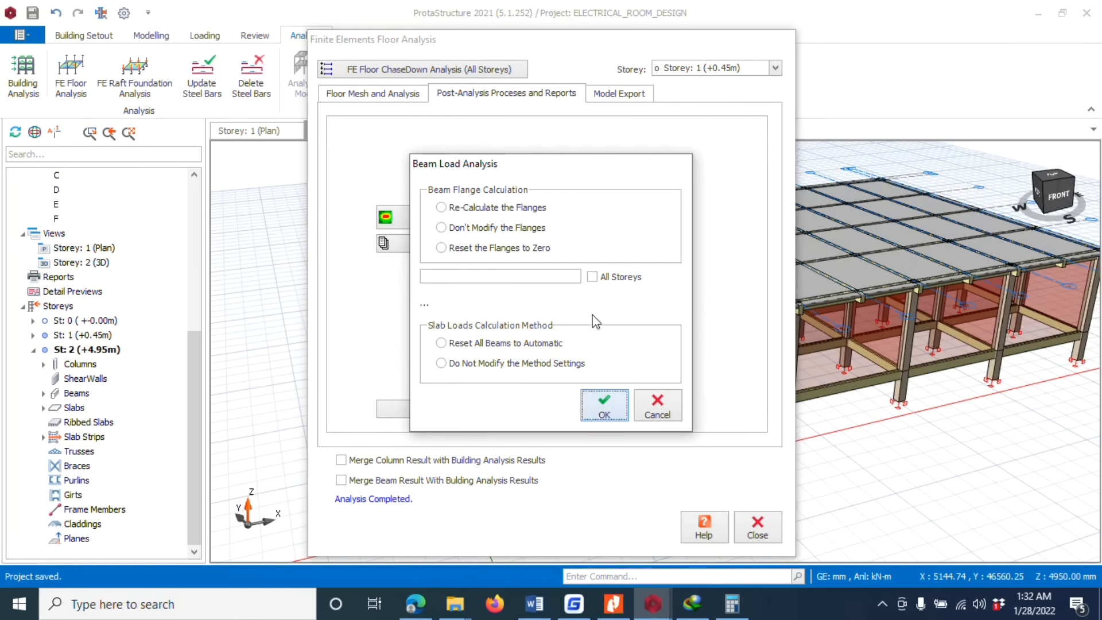
click(462, 209)
click(611, 397)
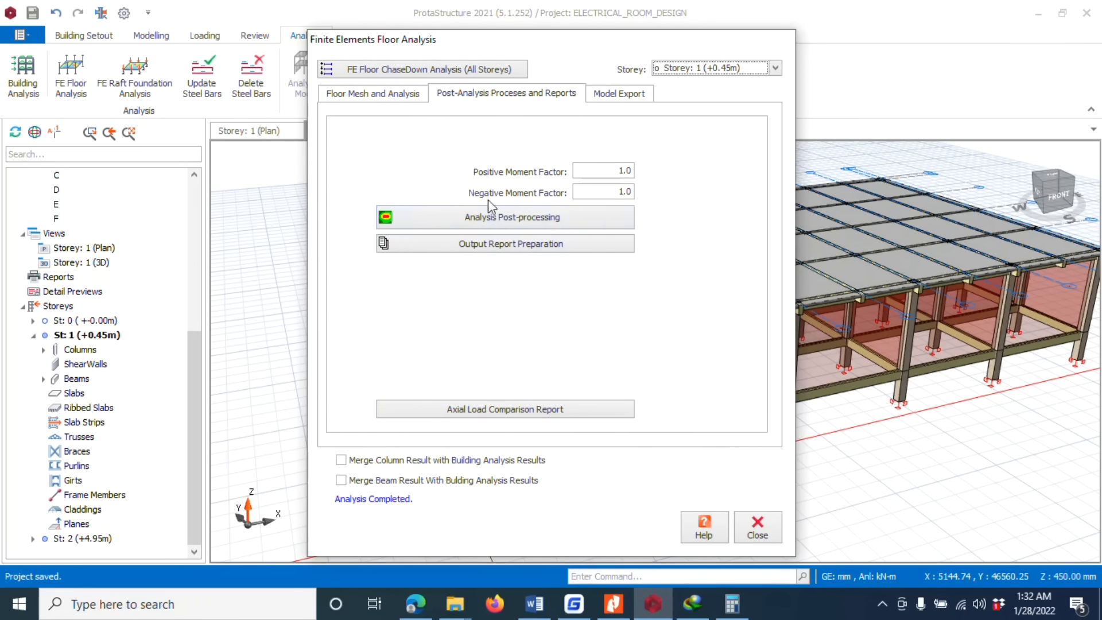
Step: Try to open the analysis post-processing for storey 1, and close the finite elements floor analysis
click(510, 224)
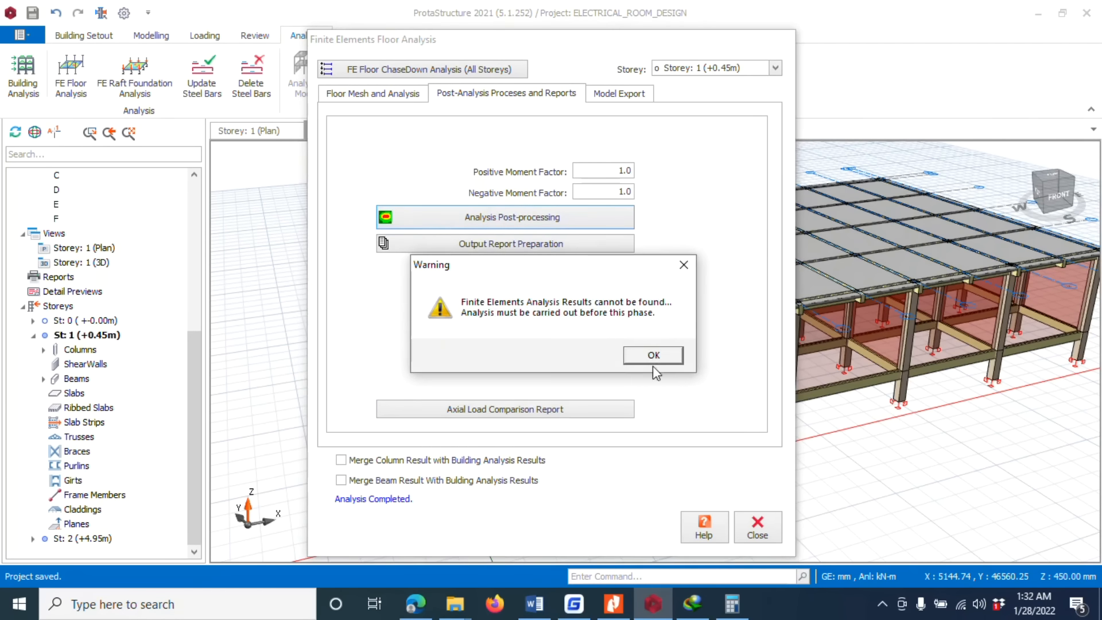
click(653, 361)
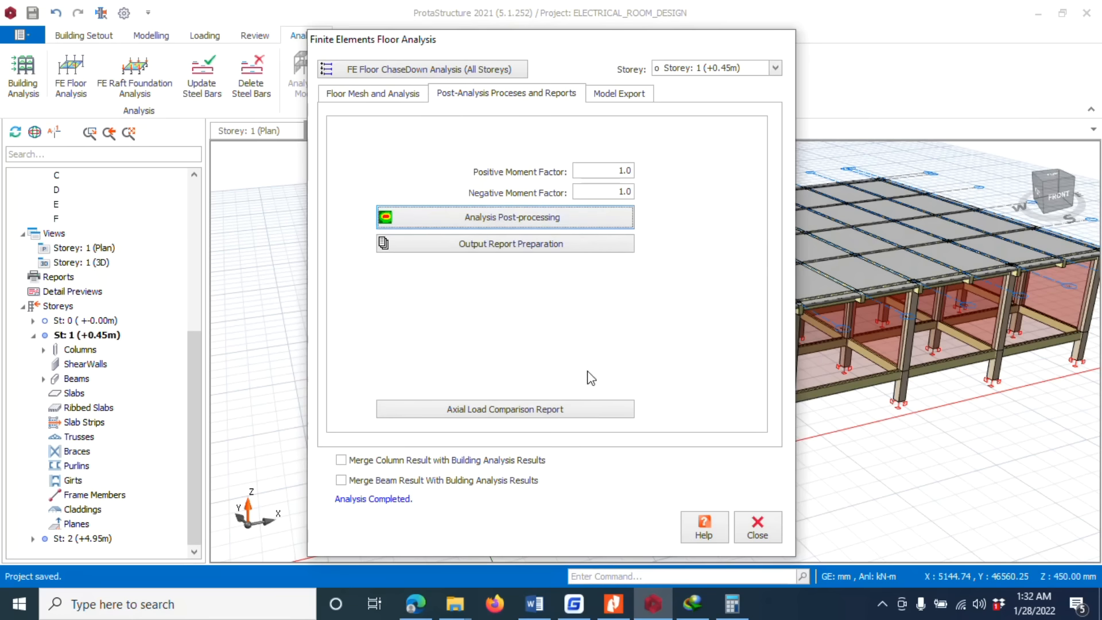
click(624, 95)
click(517, 95)
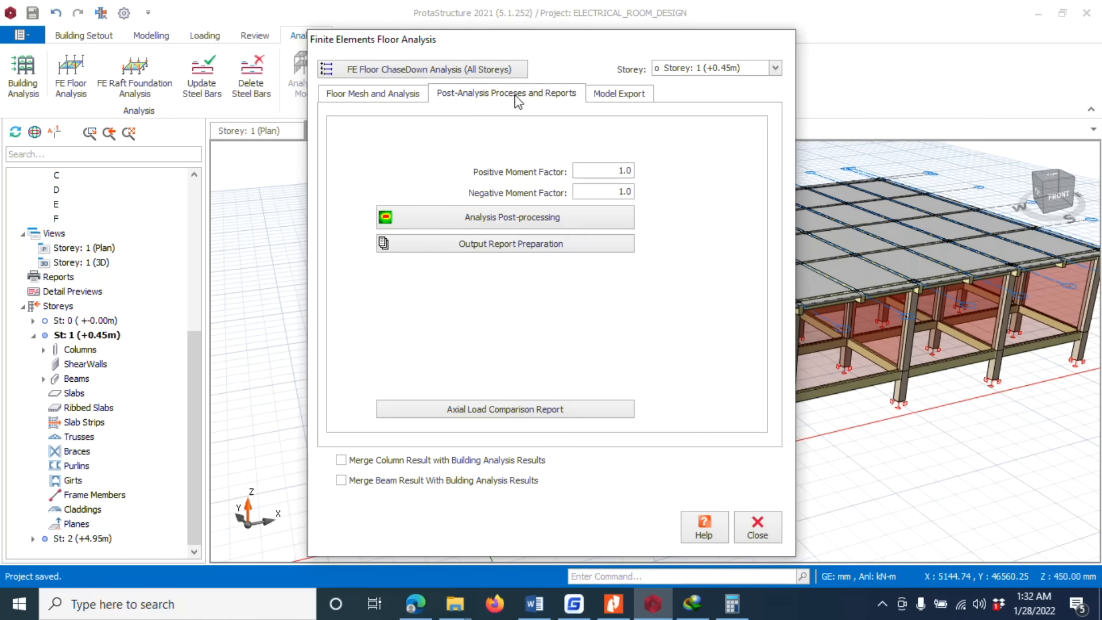
click(400, 94)
click(502, 99)
click(764, 530)
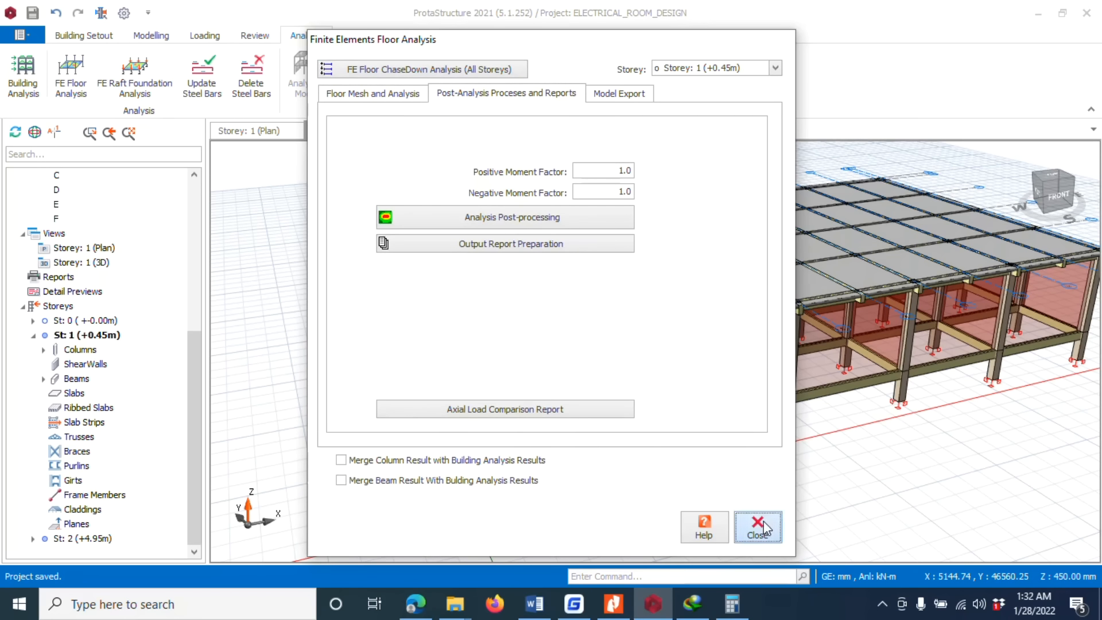
middle_drag(545, 286, 275, 287)
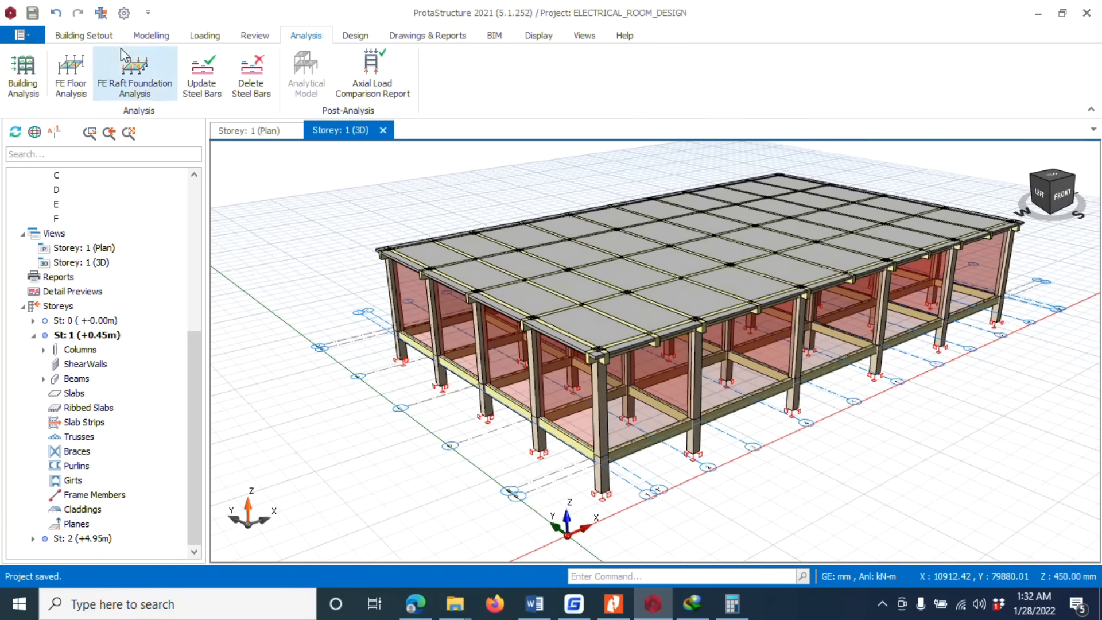
click(24, 72)
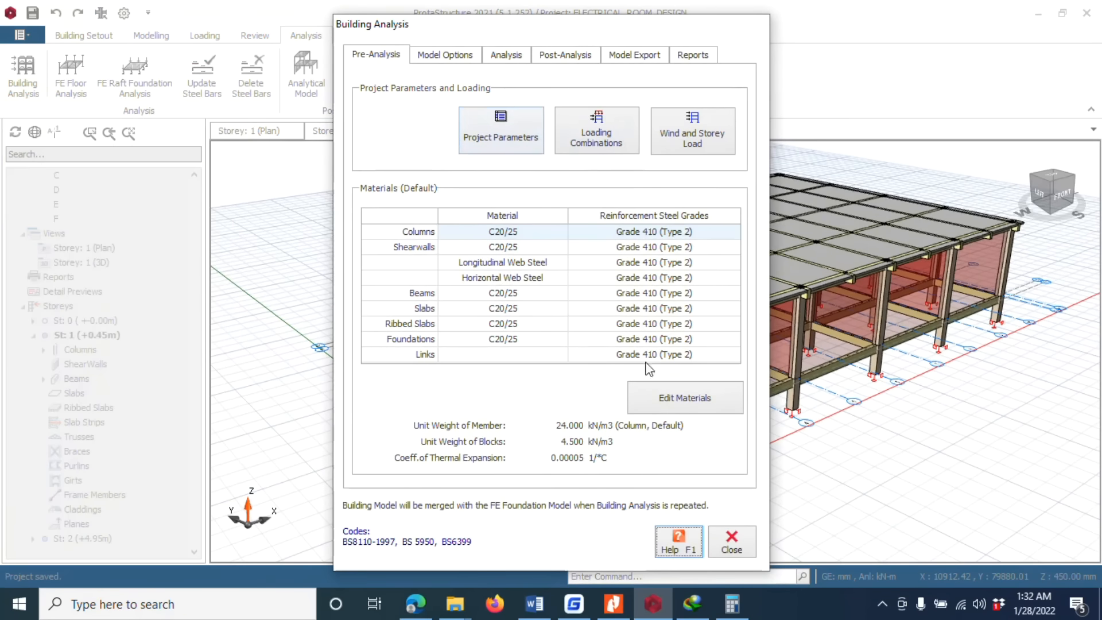
click(730, 544)
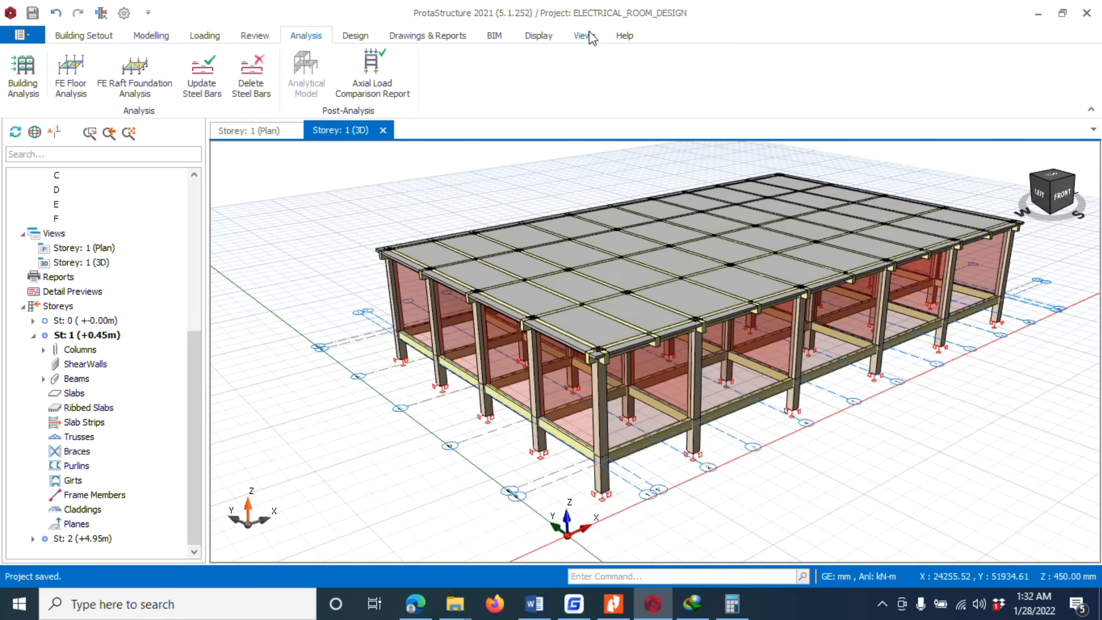
Step: Recolour the storey 1 3D view by Design Status and inspect the members of the model
click(538, 37)
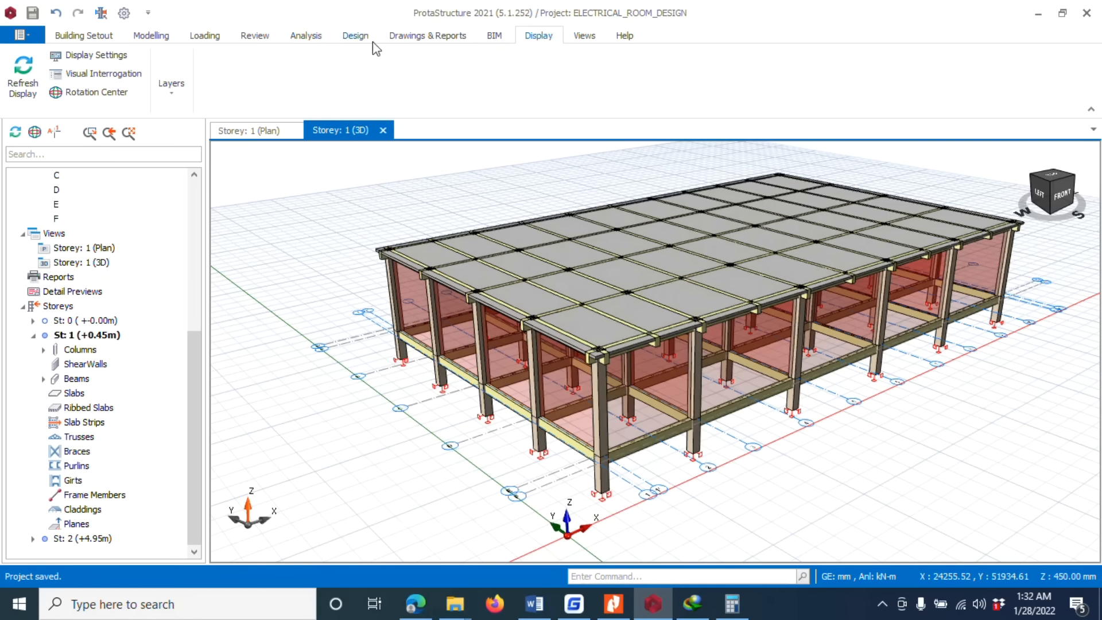
click(107, 79)
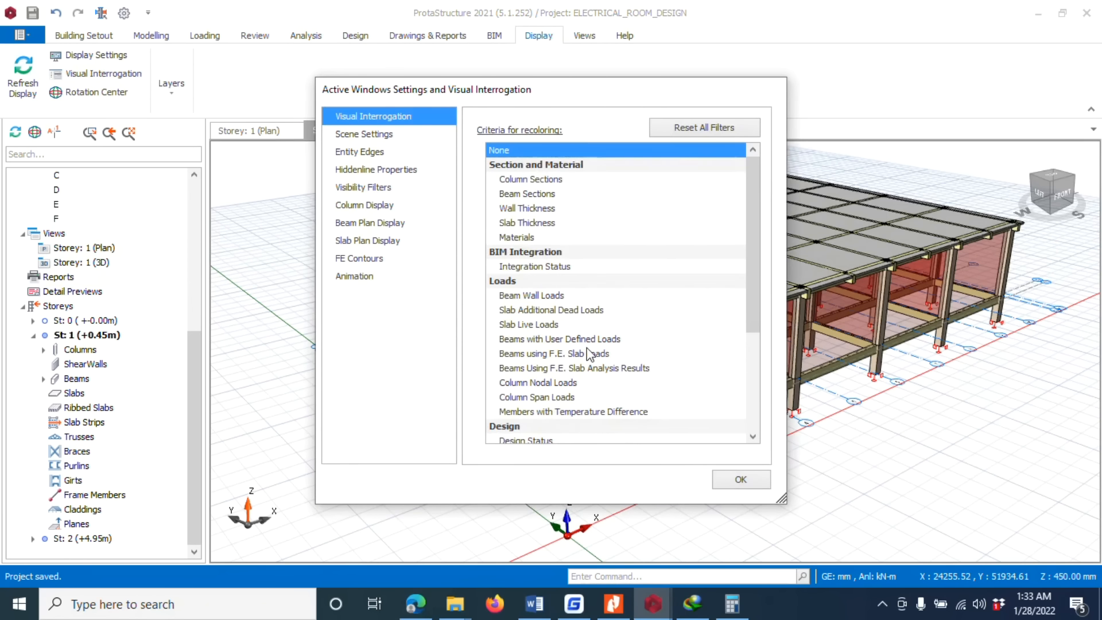
scroll(588, 354, down, 1)
click(545, 400)
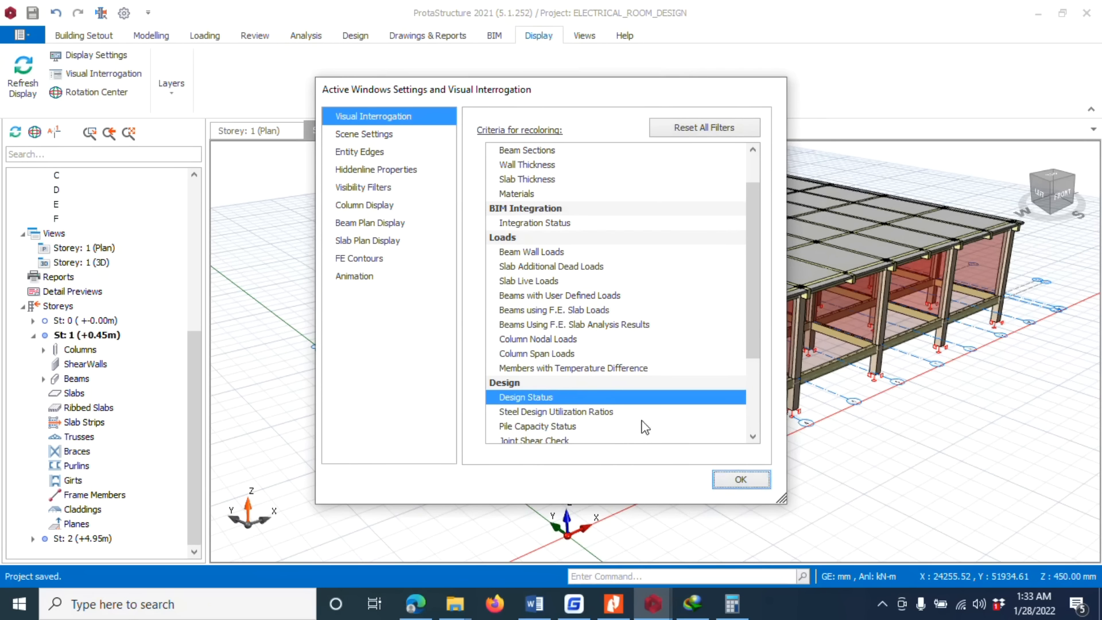
click(716, 479)
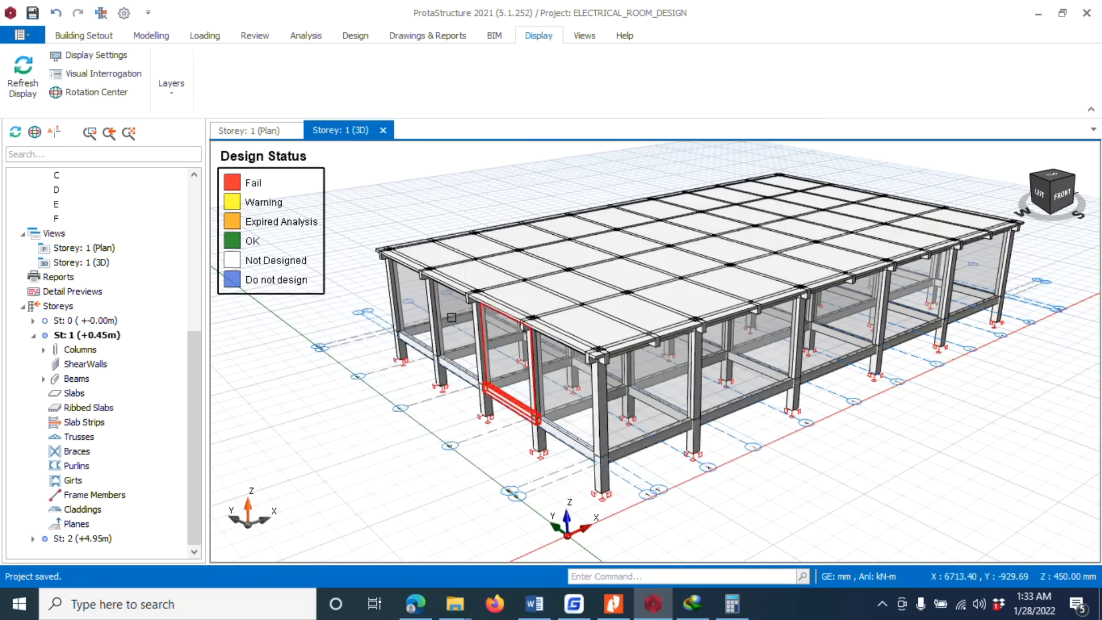
mouse_move(617, 158)
middle_down()
mouse_move(738, 246)
mouse_move(717, 298)
middle_up()
scroll(720, 272, up, 3)
scroll(720, 271, down, 3)
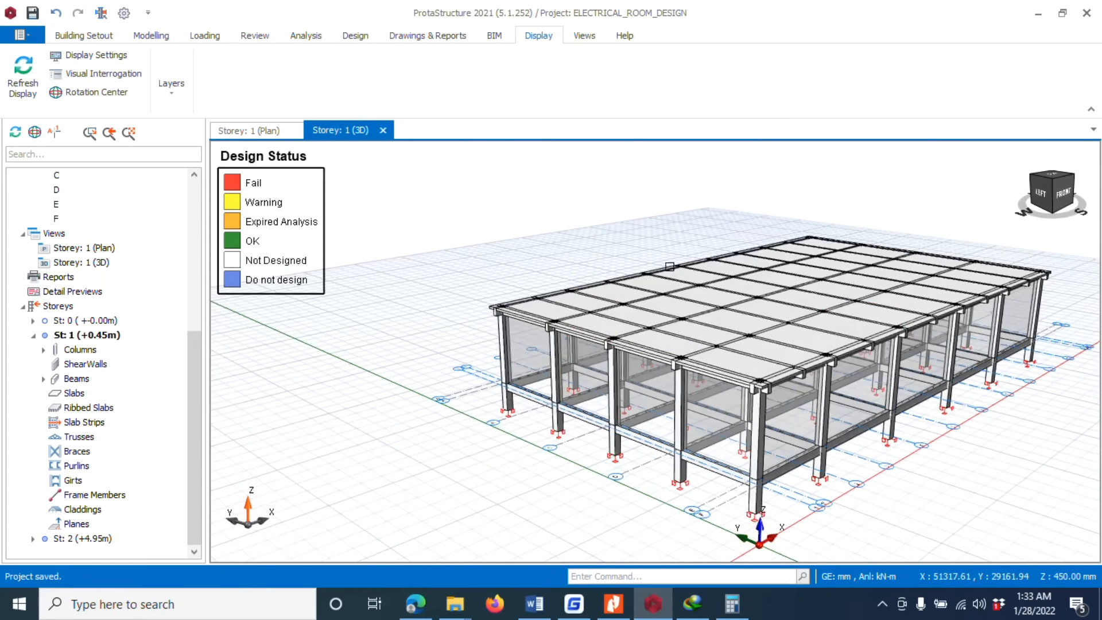
scroll(314, 267, up, 5)
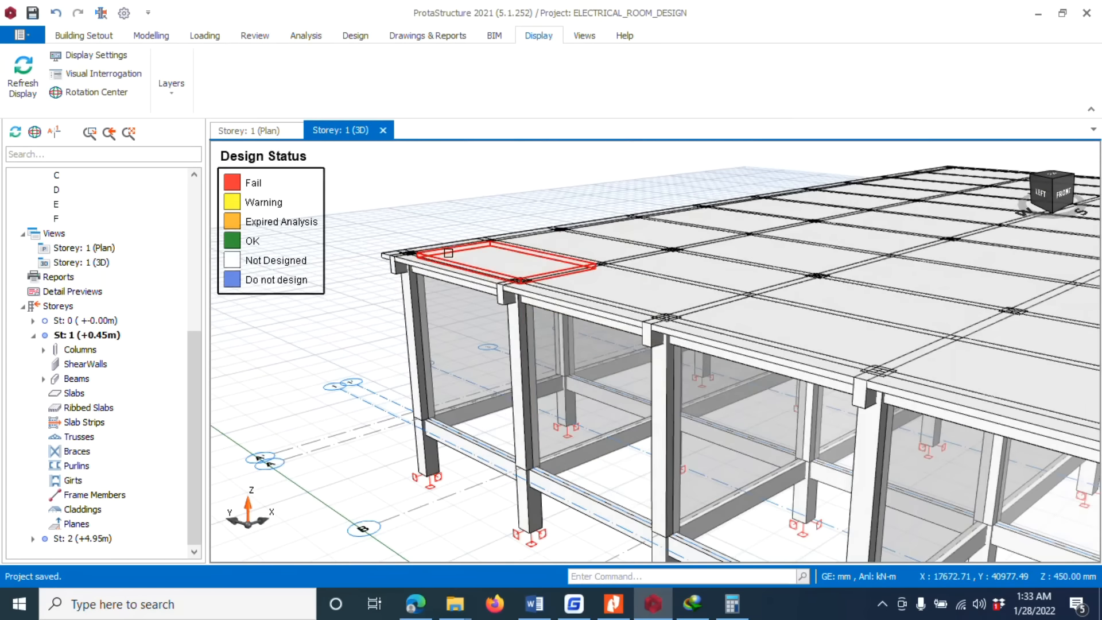
scroll(413, 255, down, 1)
Step: Review the default materials and the link rebar diameter table in the building analysis settings
click(153, 36)
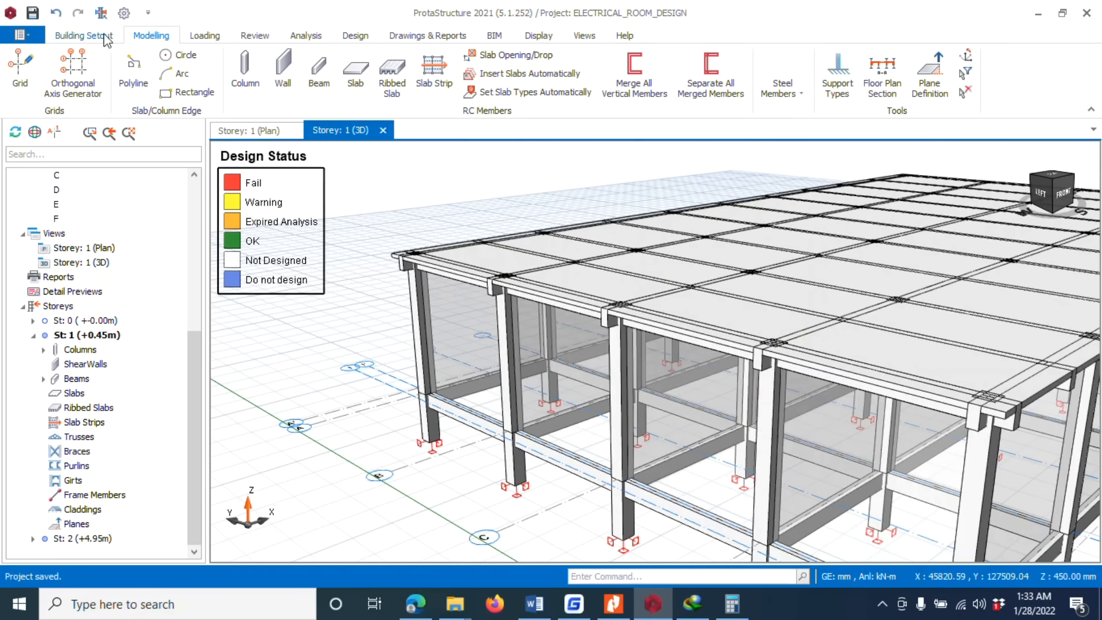
click(314, 39)
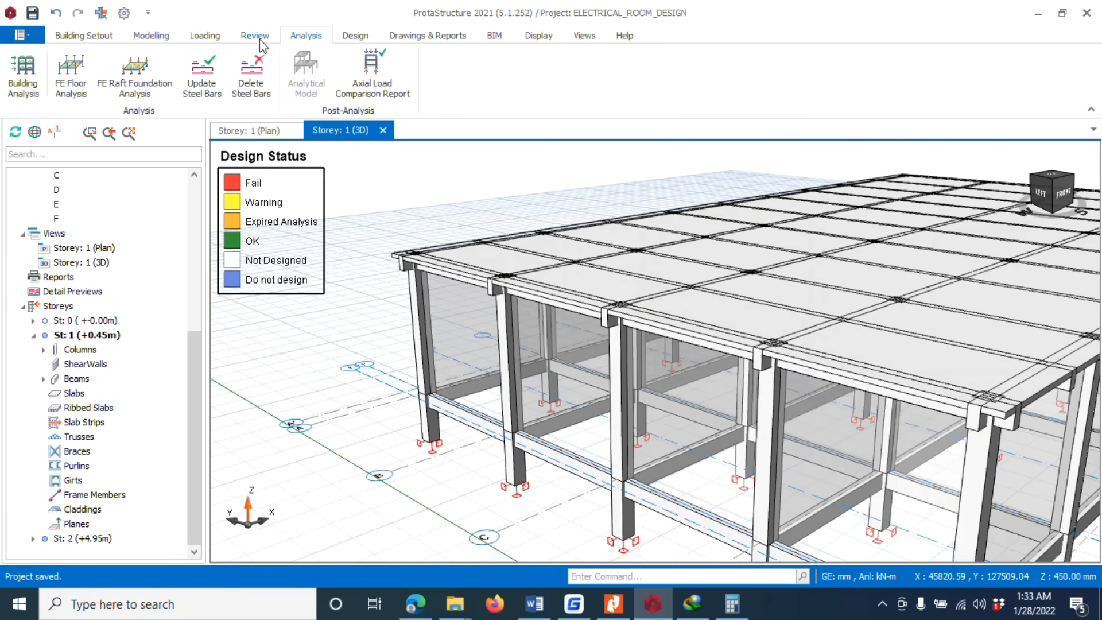
click(21, 77)
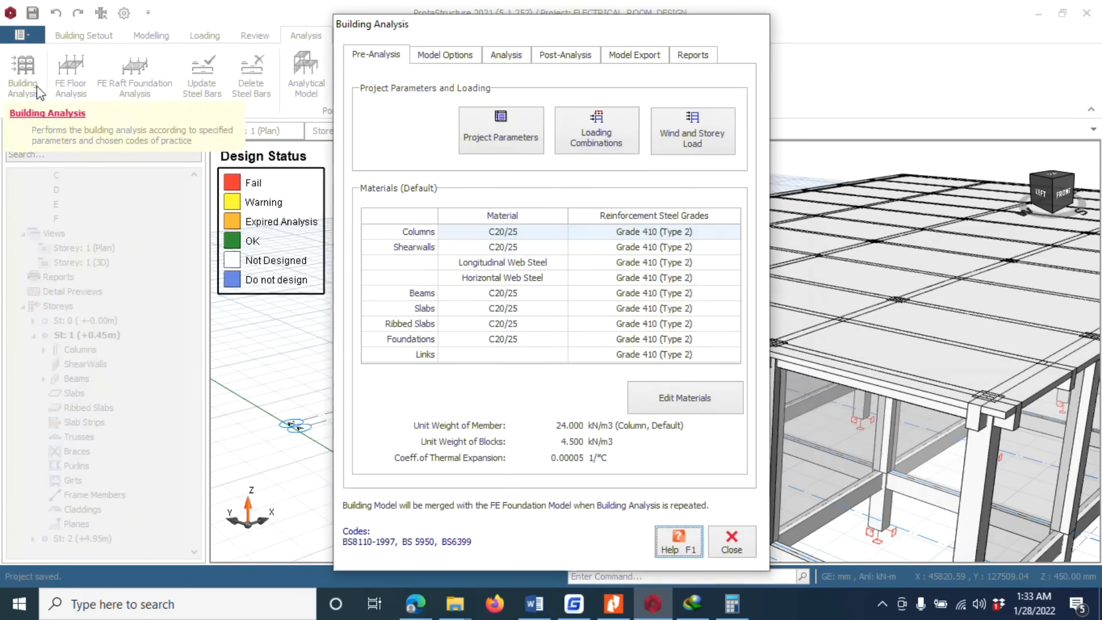
click(499, 56)
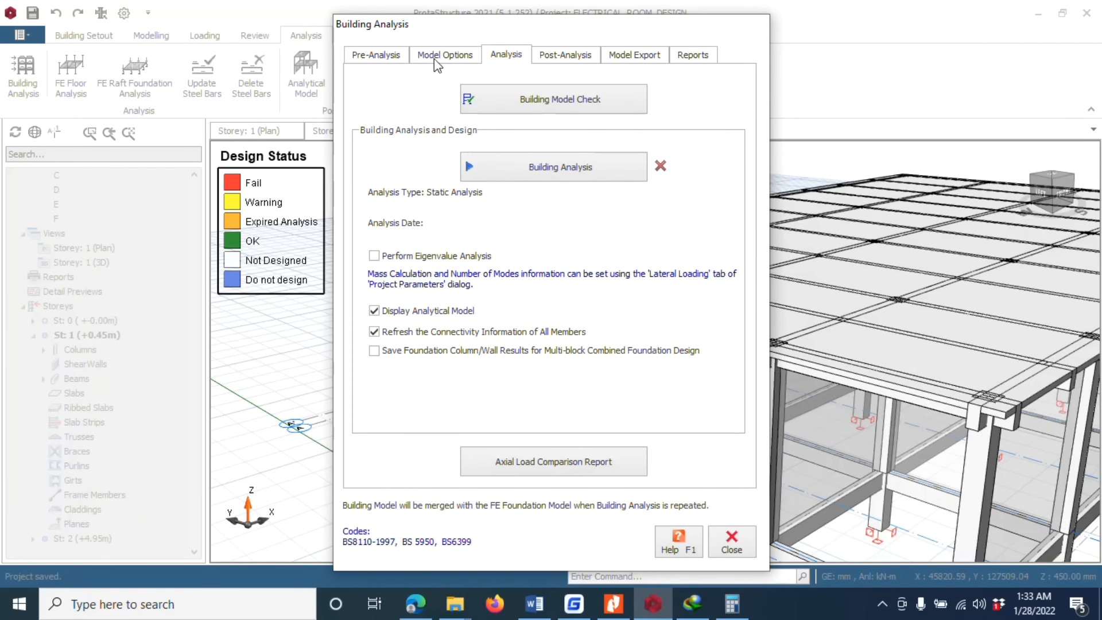
click(376, 54)
click(649, 395)
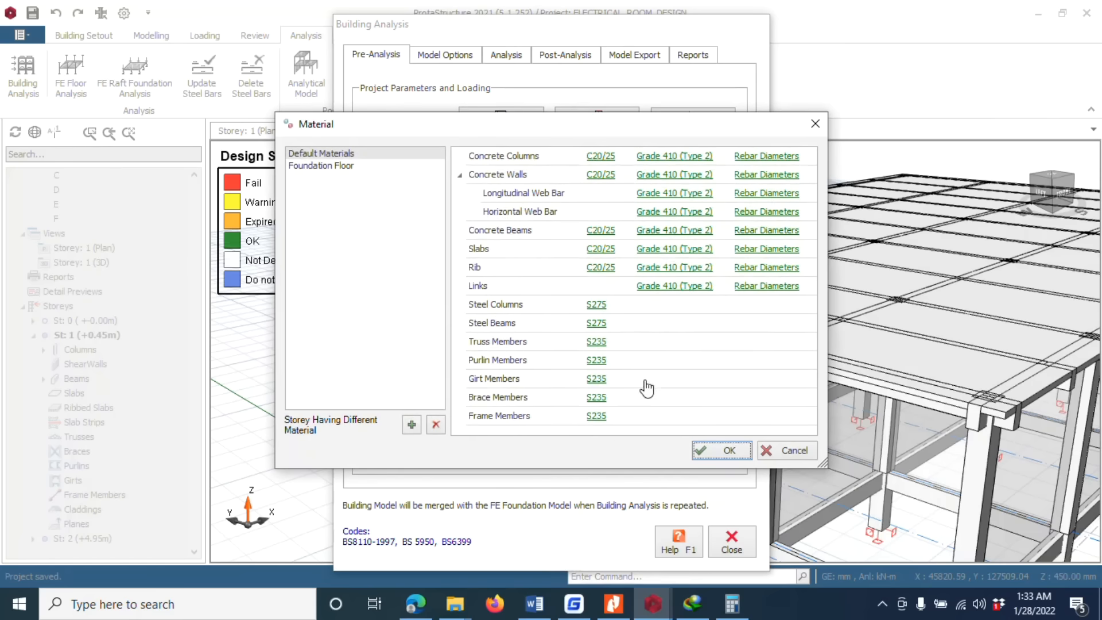
click(775, 285)
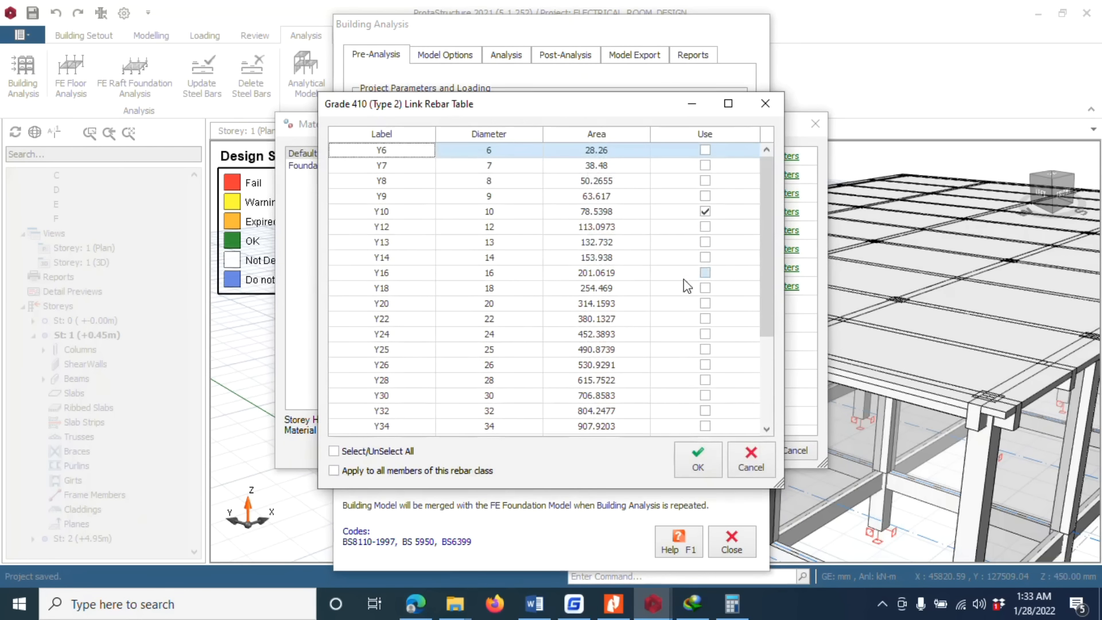
click(710, 473)
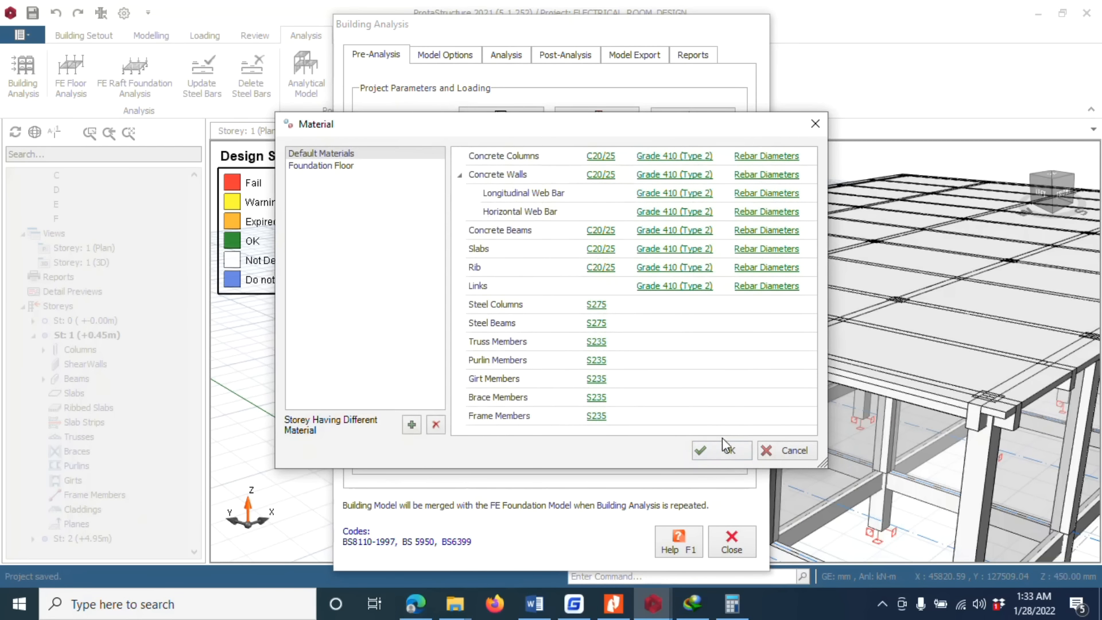
click(722, 450)
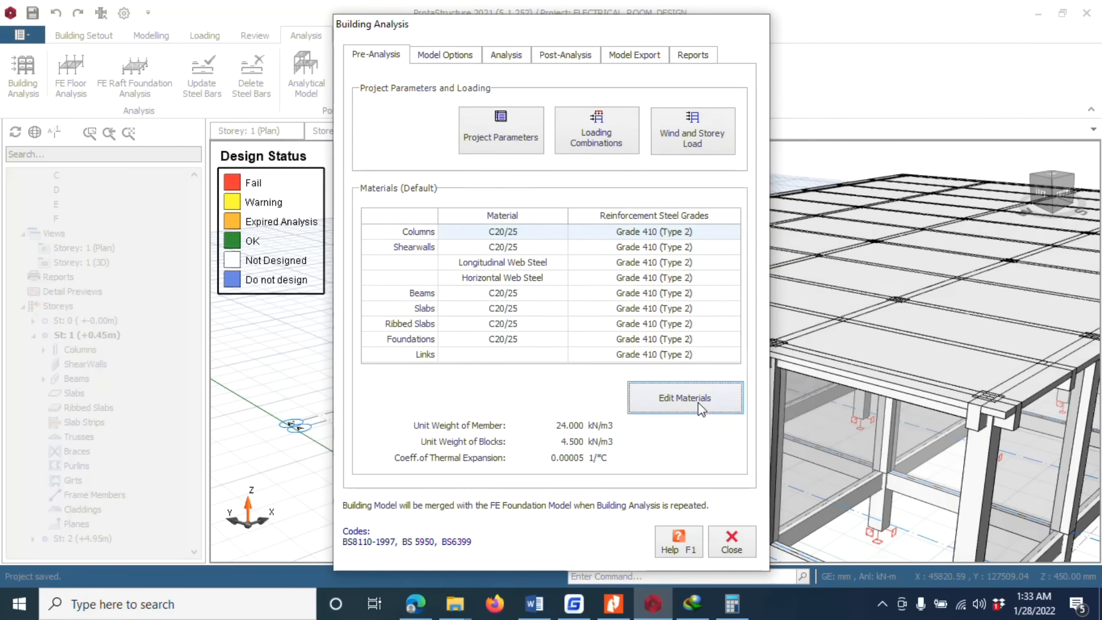
Step: Run the building analysis with column/wall and beam reinforcement design included, and dismiss the analysis reports
click(506, 56)
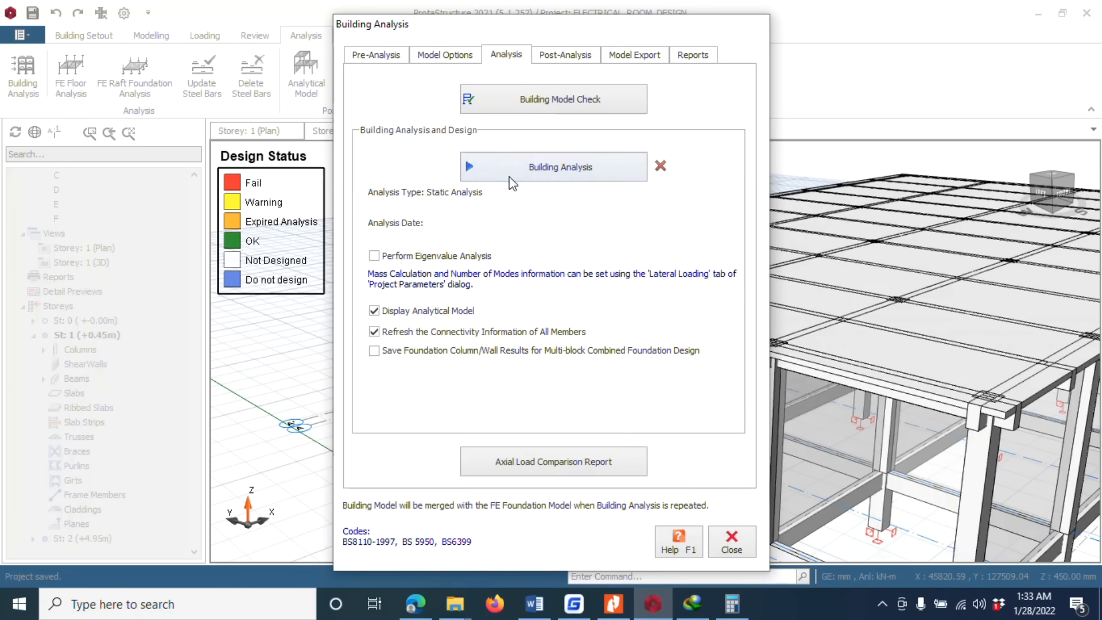
click(525, 167)
click(442, 239)
click(439, 259)
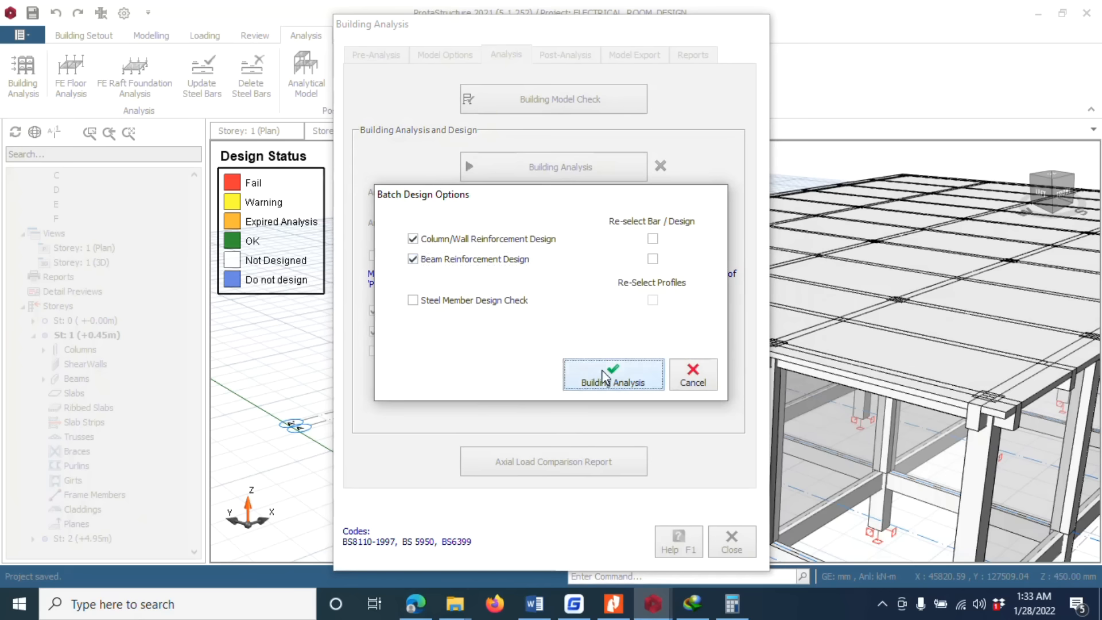
click(603, 368)
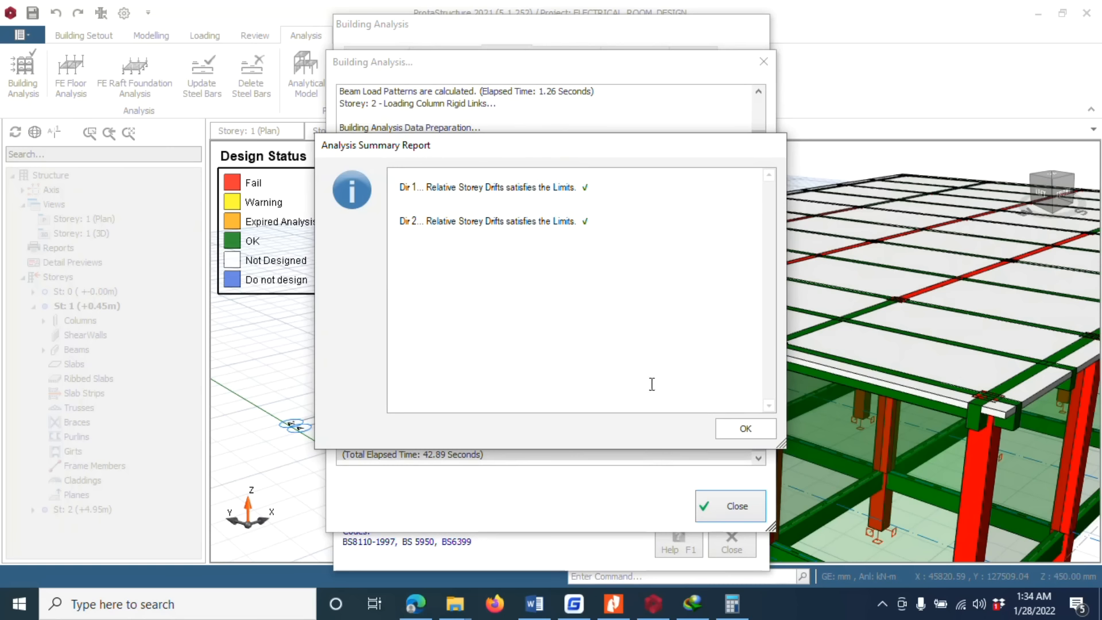
click(744, 428)
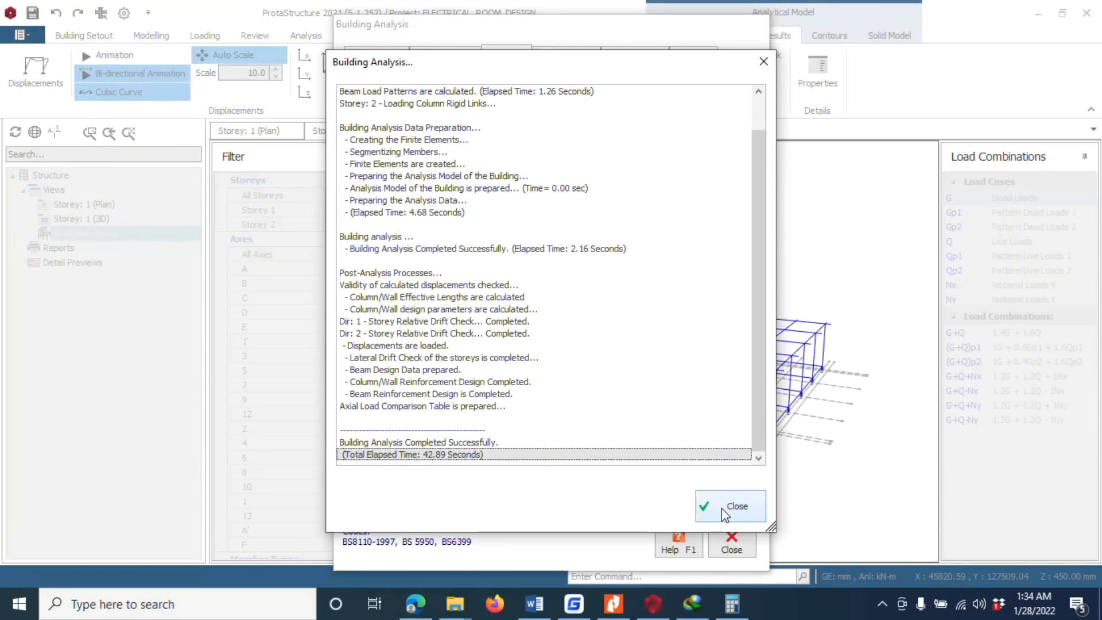
click(724, 507)
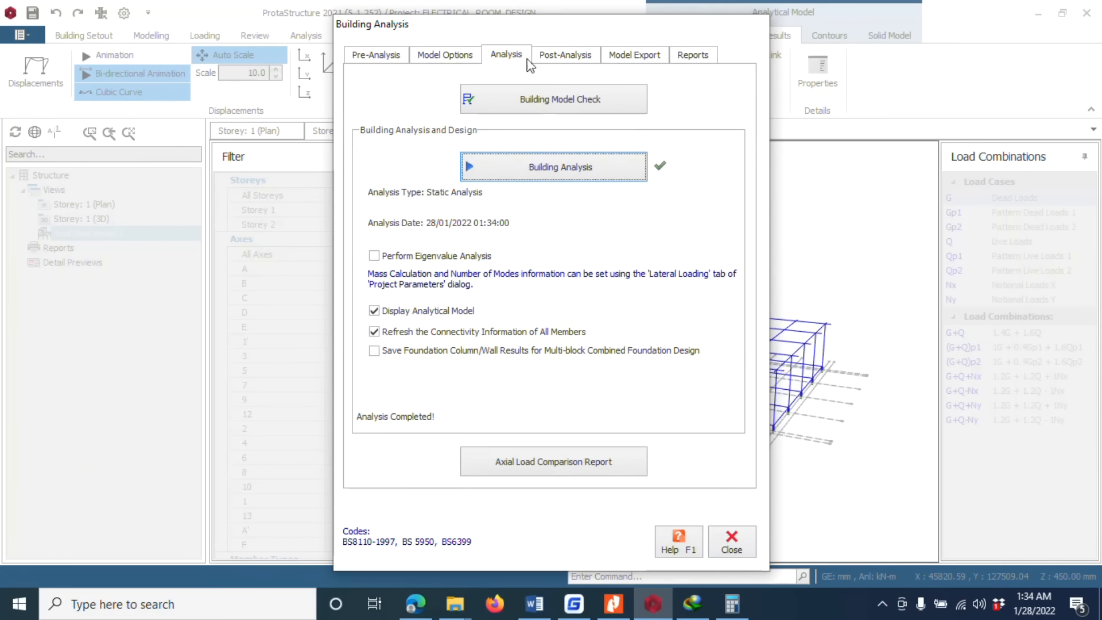
Step: Open the storey 2 axis D beams from the beam reinforcement design and accept updating their invalid rebars
click(565, 56)
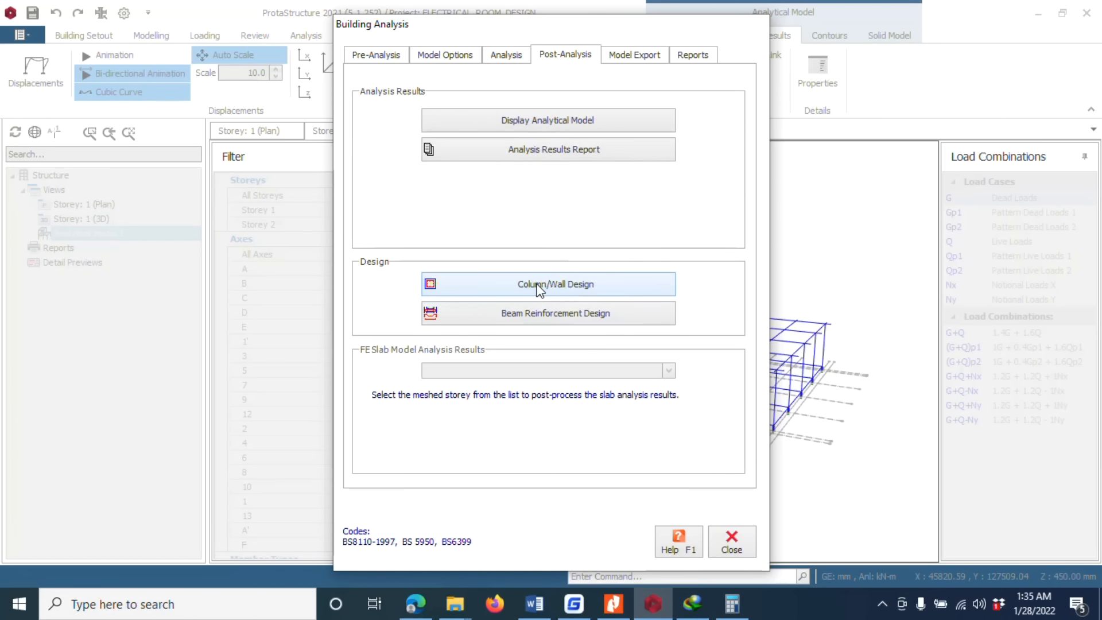
click(539, 308)
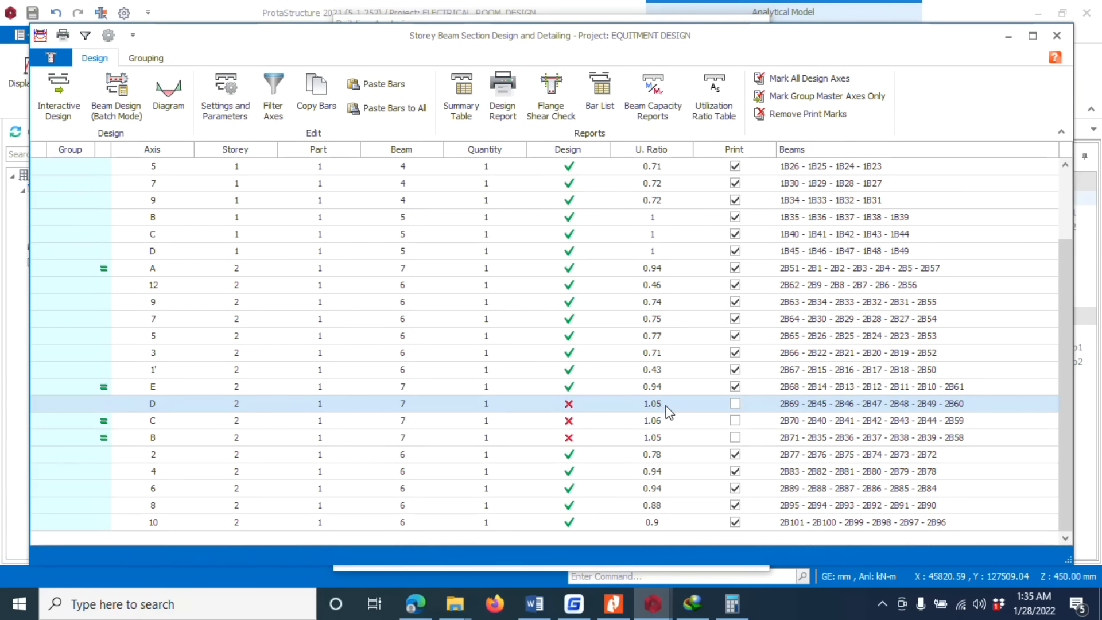
click(882, 606)
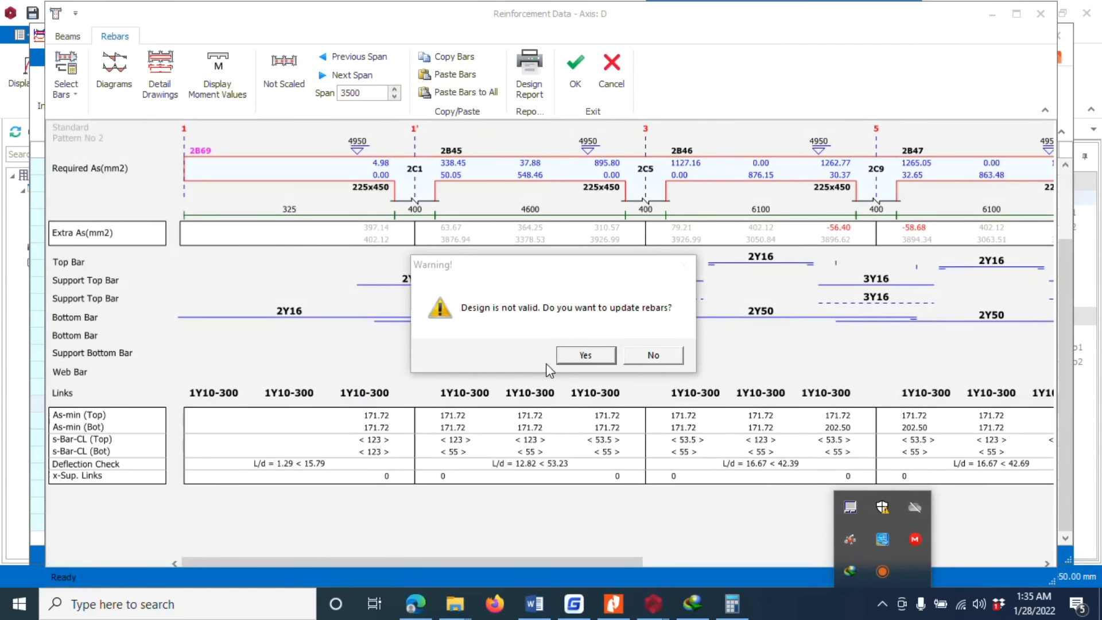
click(571, 355)
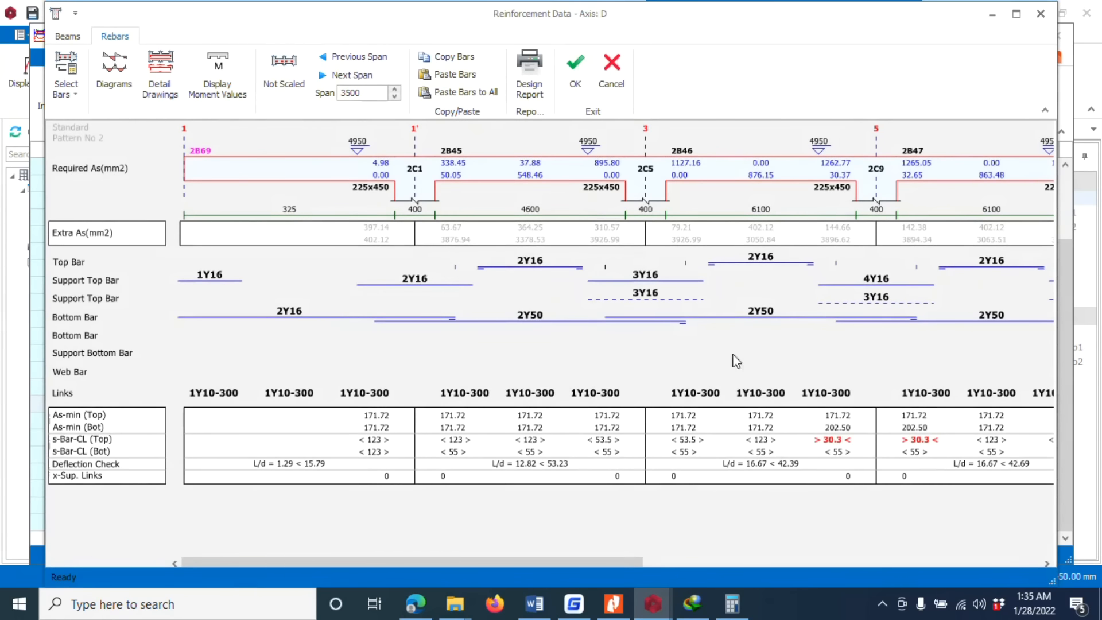
Step: Set the bottom bars of beam 2B45 on axis D to 3Y16
drag(233, 560, 759, 589)
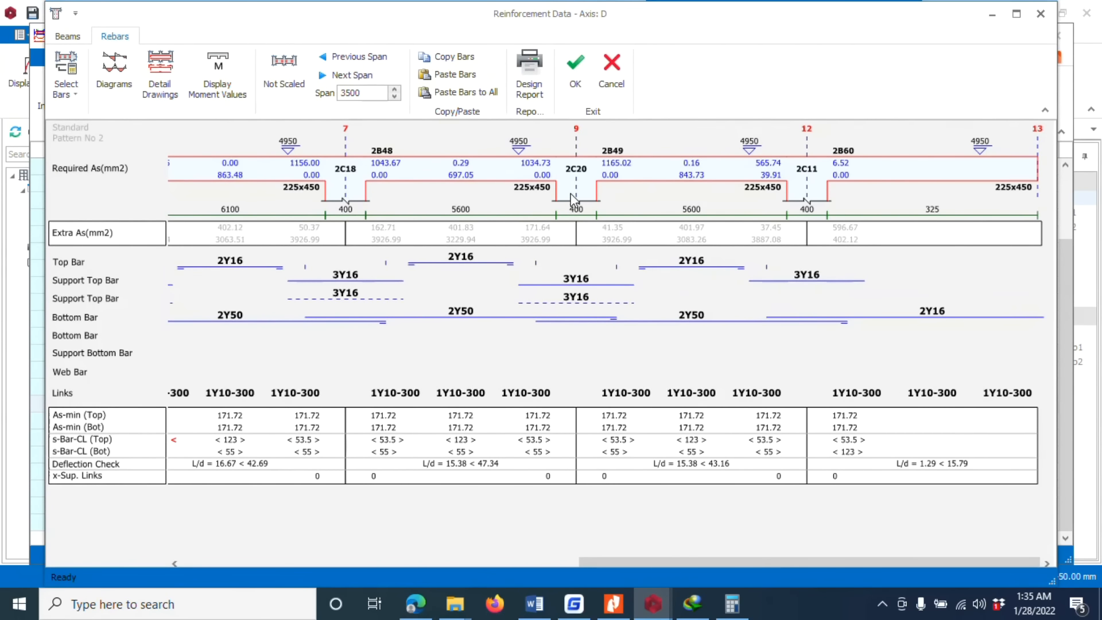
drag(625, 561, 314, 552)
scroll(140, 540, left, 1)
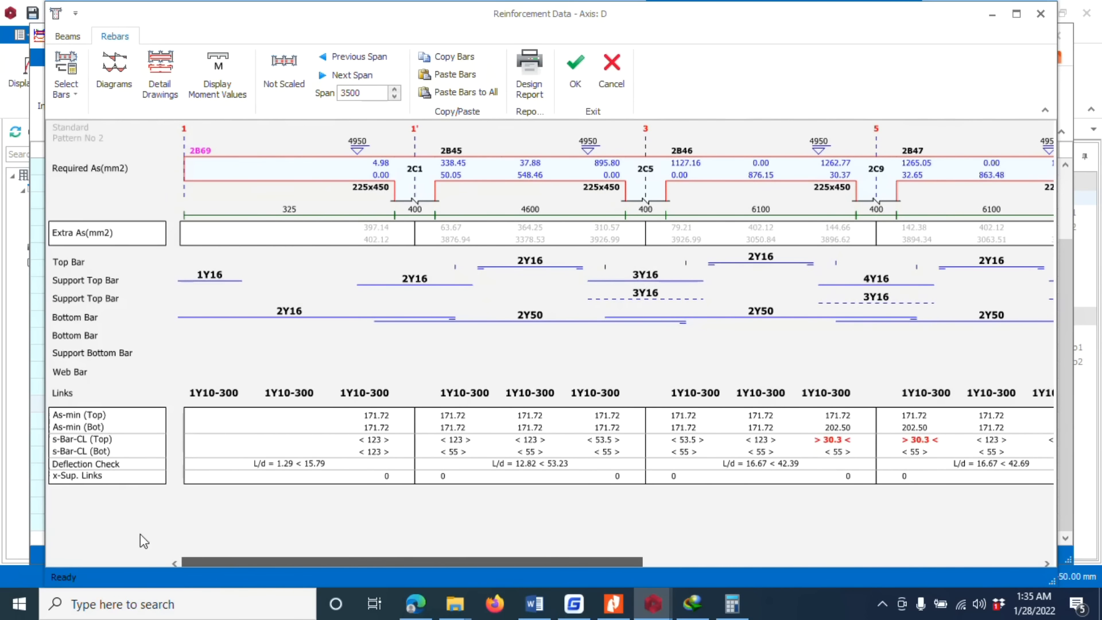
click(521, 320)
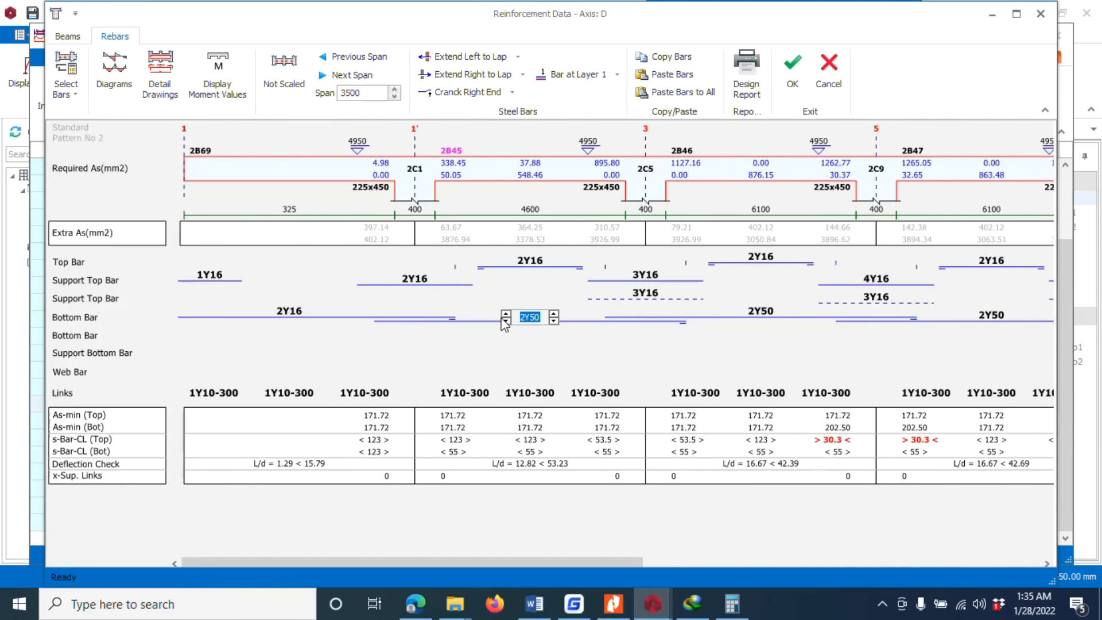
click(507, 314)
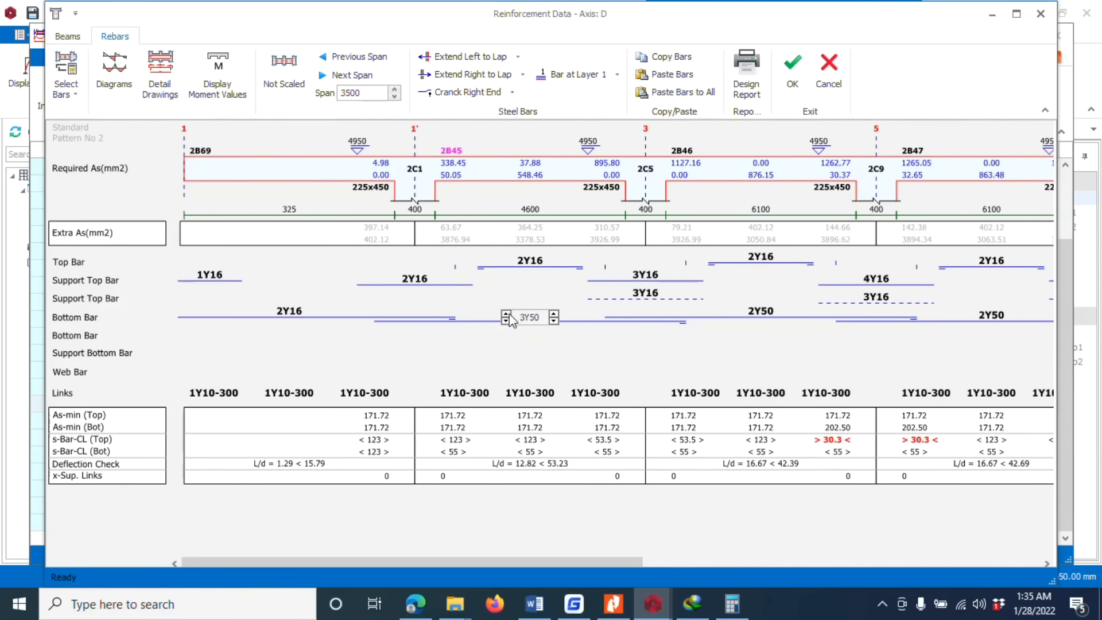
click(554, 319)
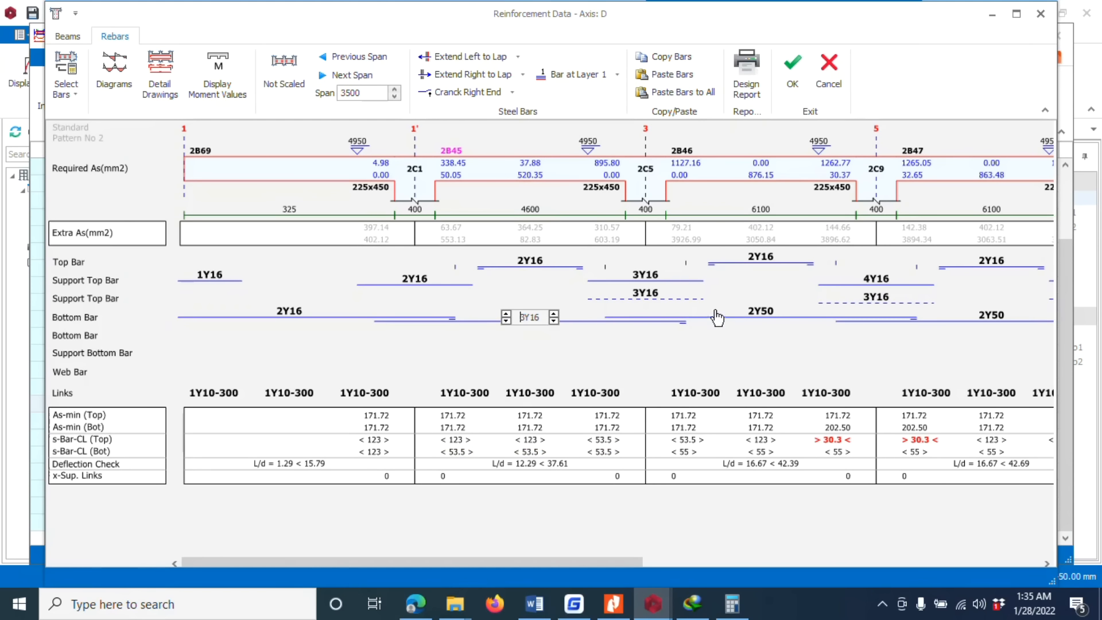
Step: Set the bottom bars of beam 2B46 to 5Y16 in the axis D reinforcement data
click(759, 315)
click(737, 315)
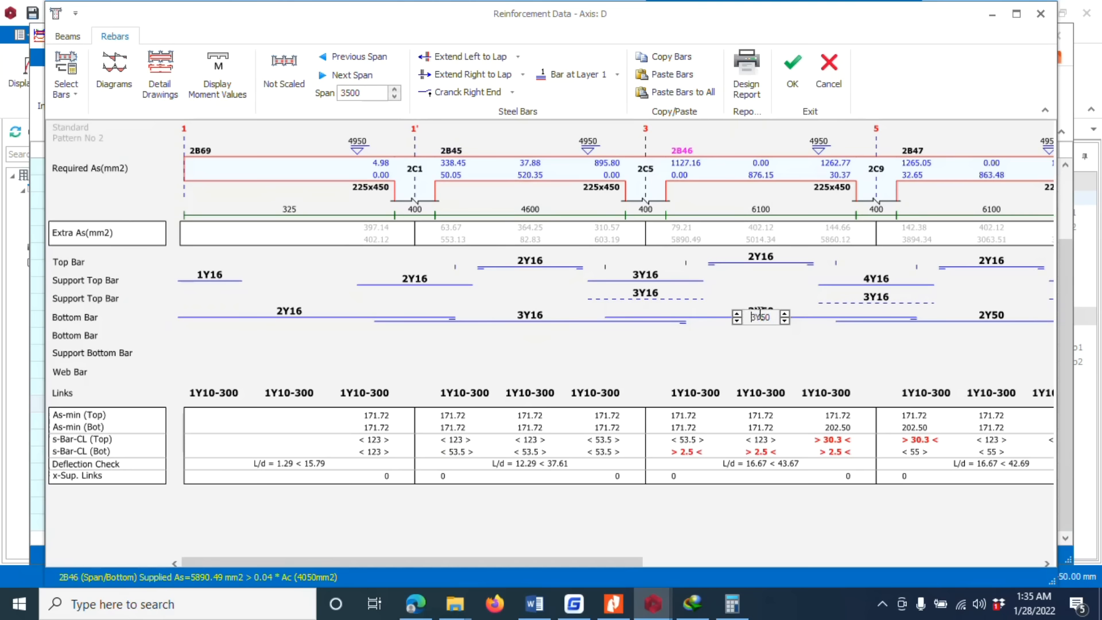
click(784, 319)
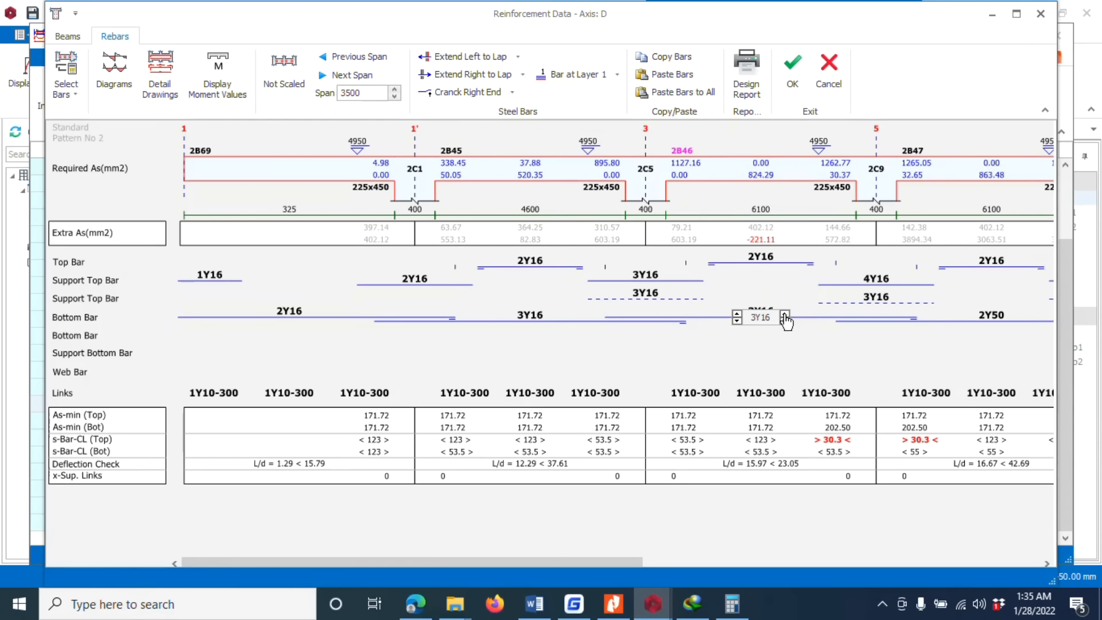
click(735, 316)
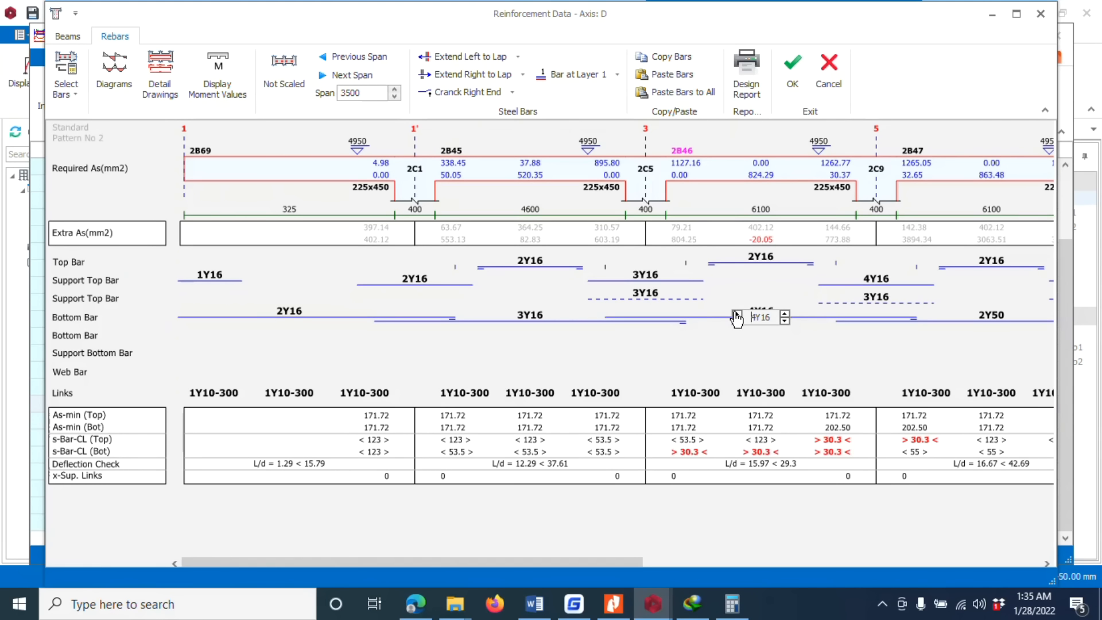
click(736, 317)
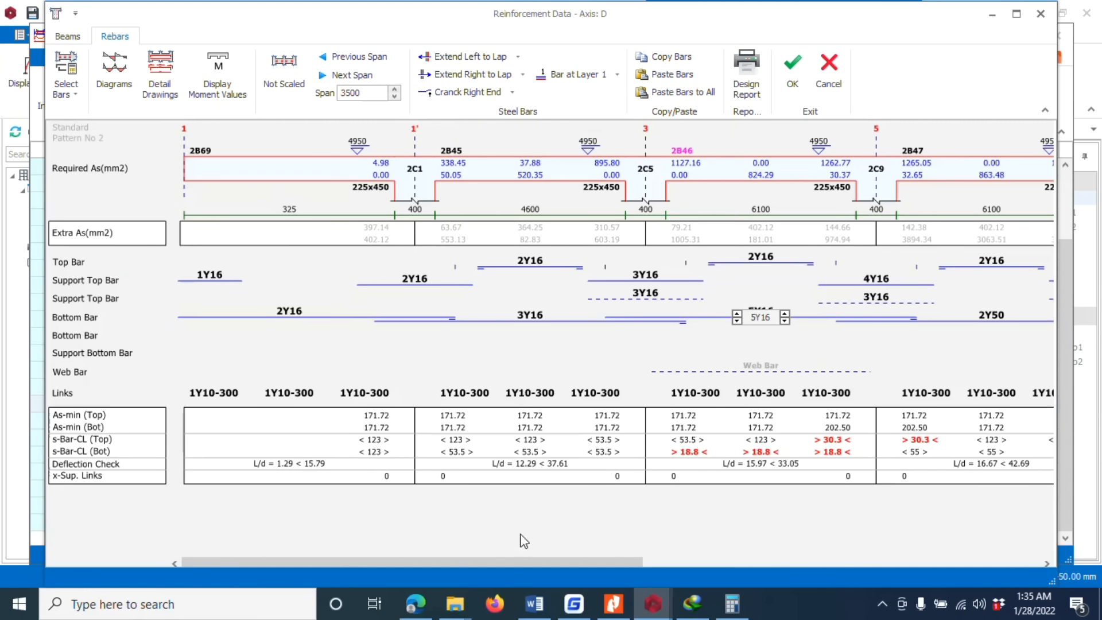
Step: Set the bottom bars of beam 2B47 to 5Y16 in the axis D reinforcement data
drag(400, 562, 601, 558)
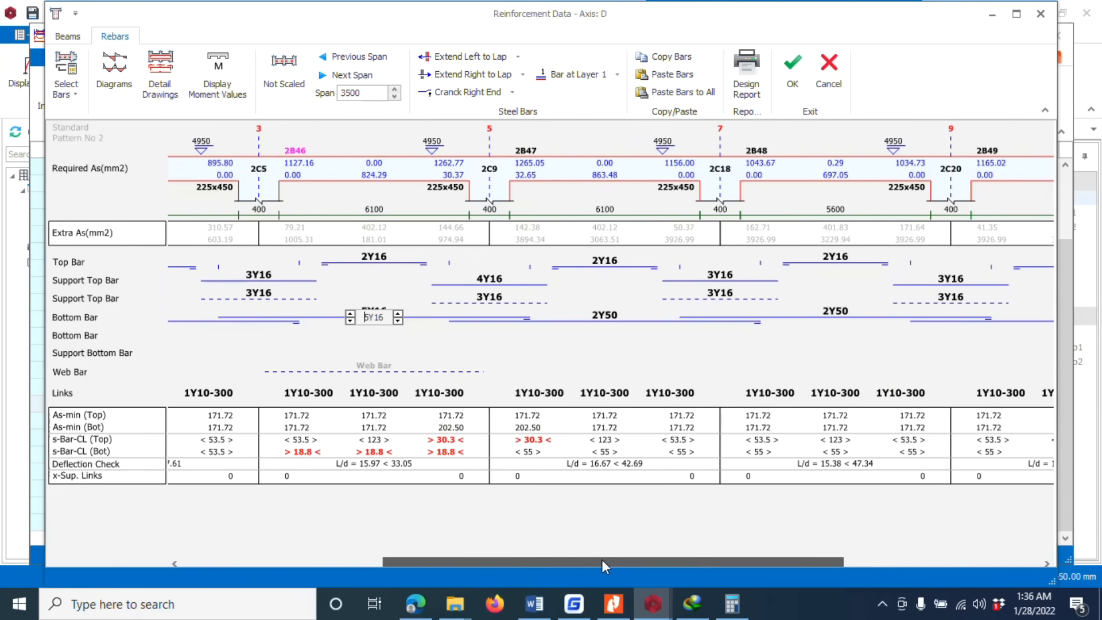
click(604, 315)
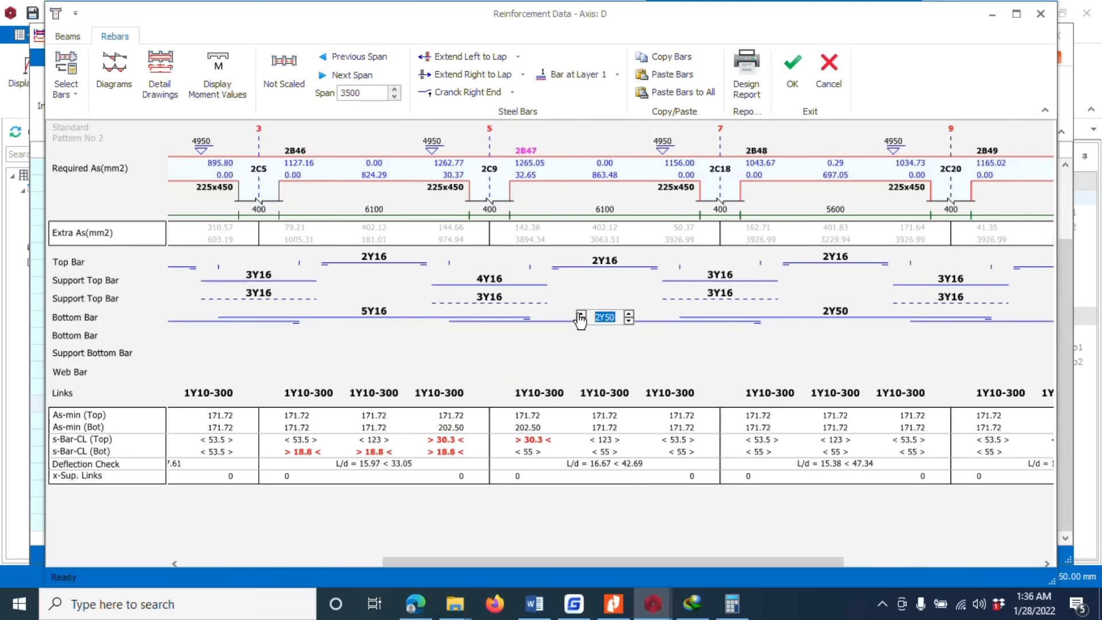
key(Up)
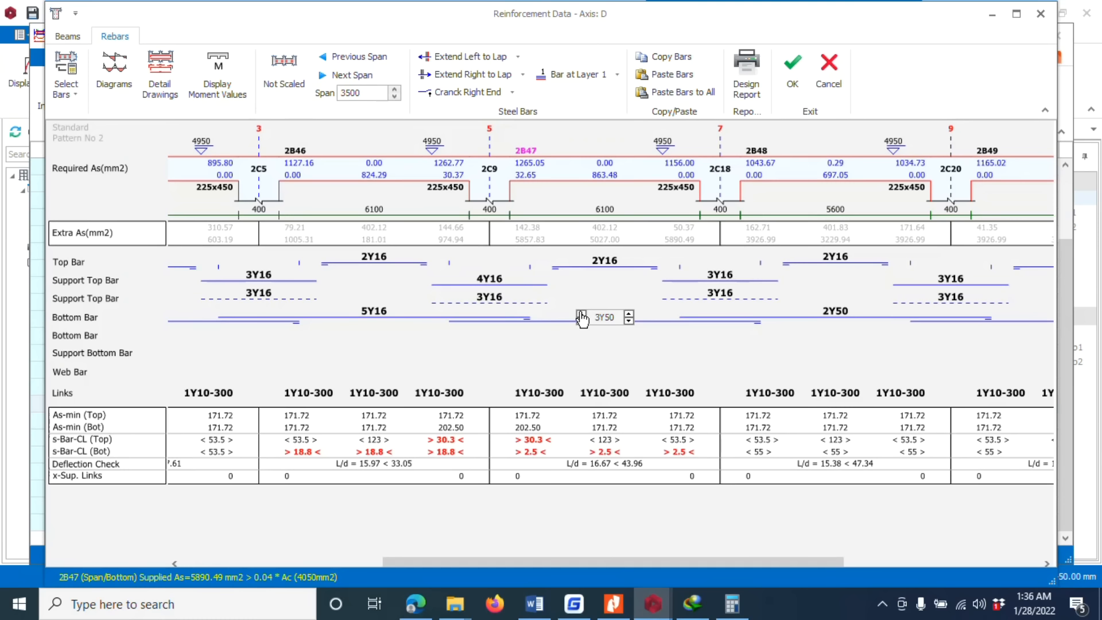
key(Up)
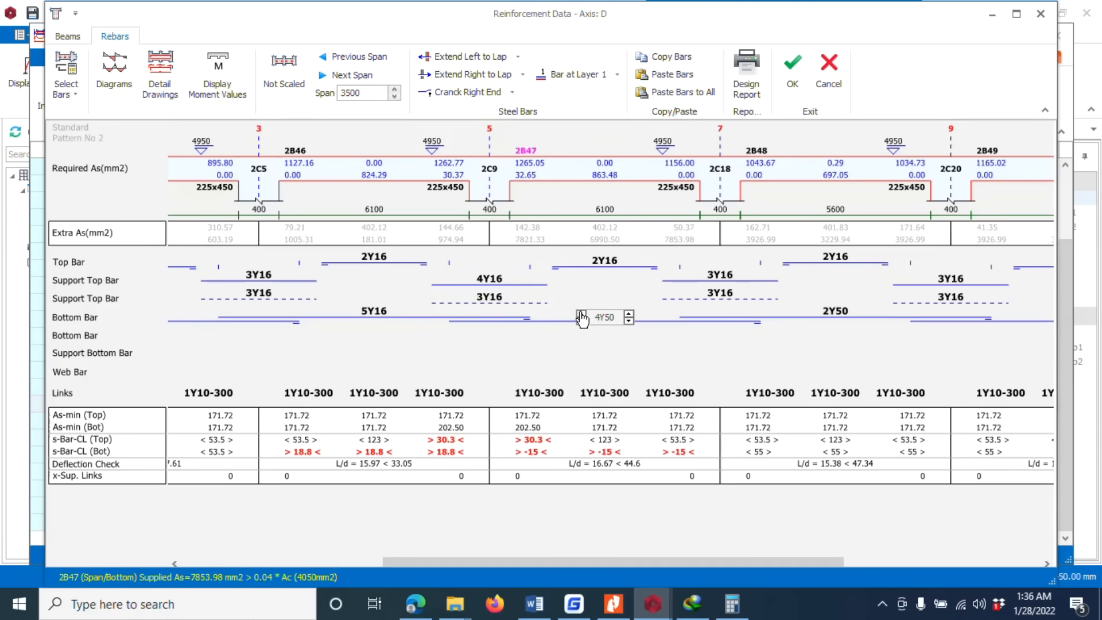
click(629, 308)
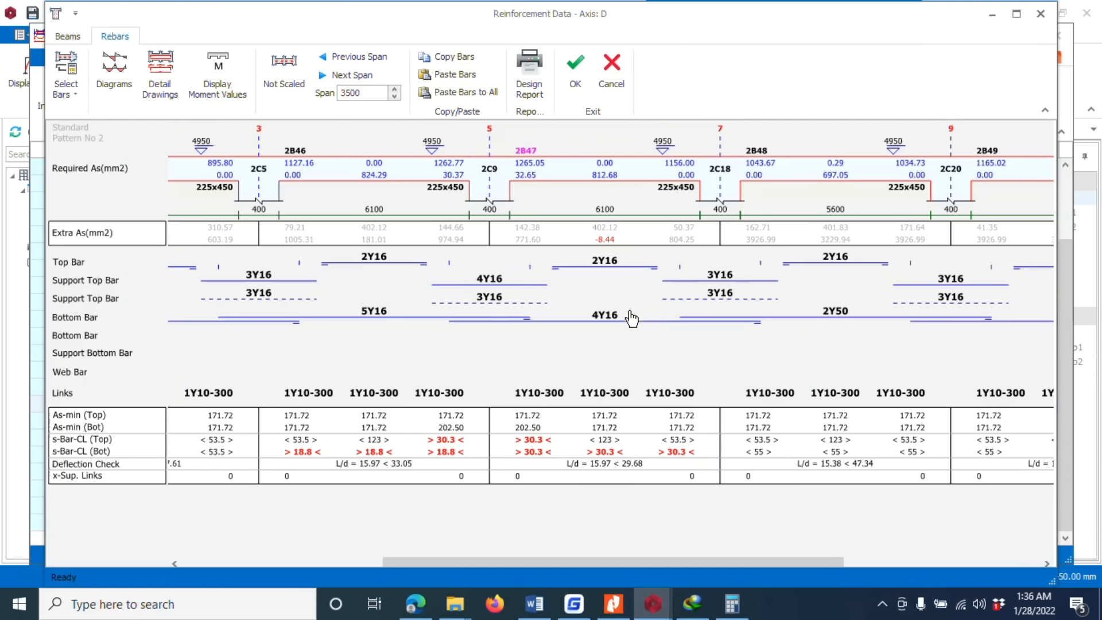
click(595, 313)
click(581, 315)
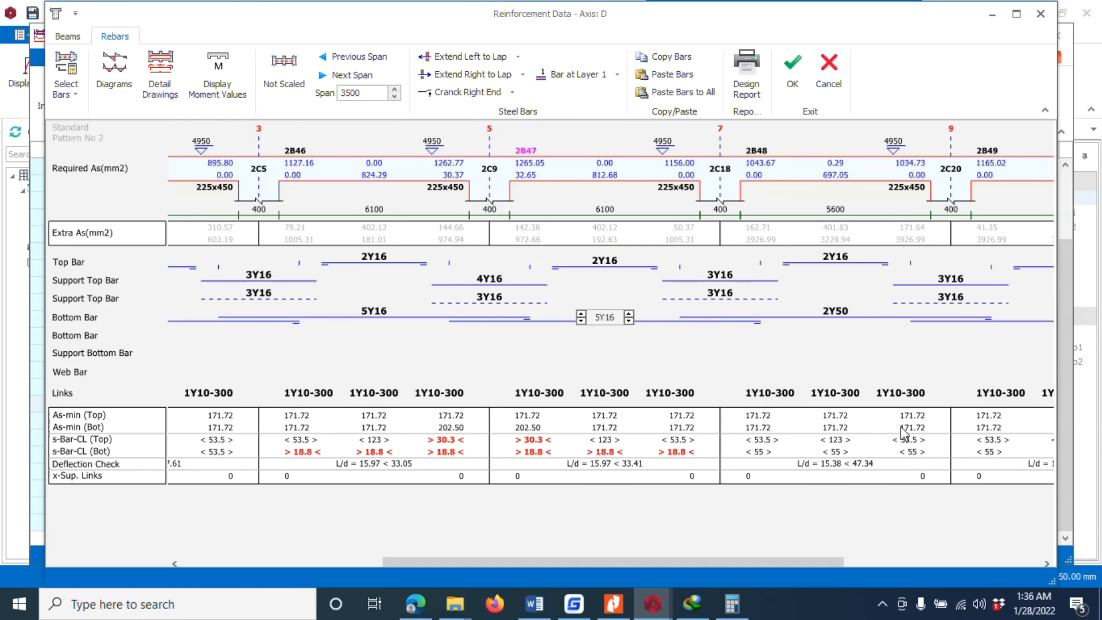
Step: Open Beam Reinforcement Design from the post-analysis options and bring up the reinforcement data for axis D on storey 2
click(882, 604)
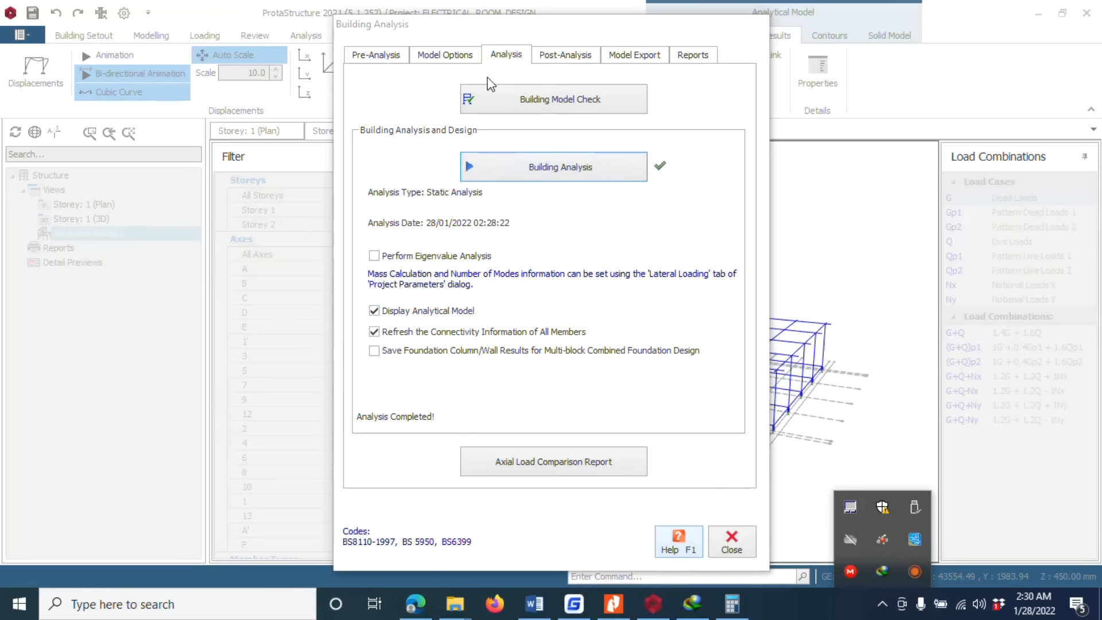
click(568, 55)
click(542, 313)
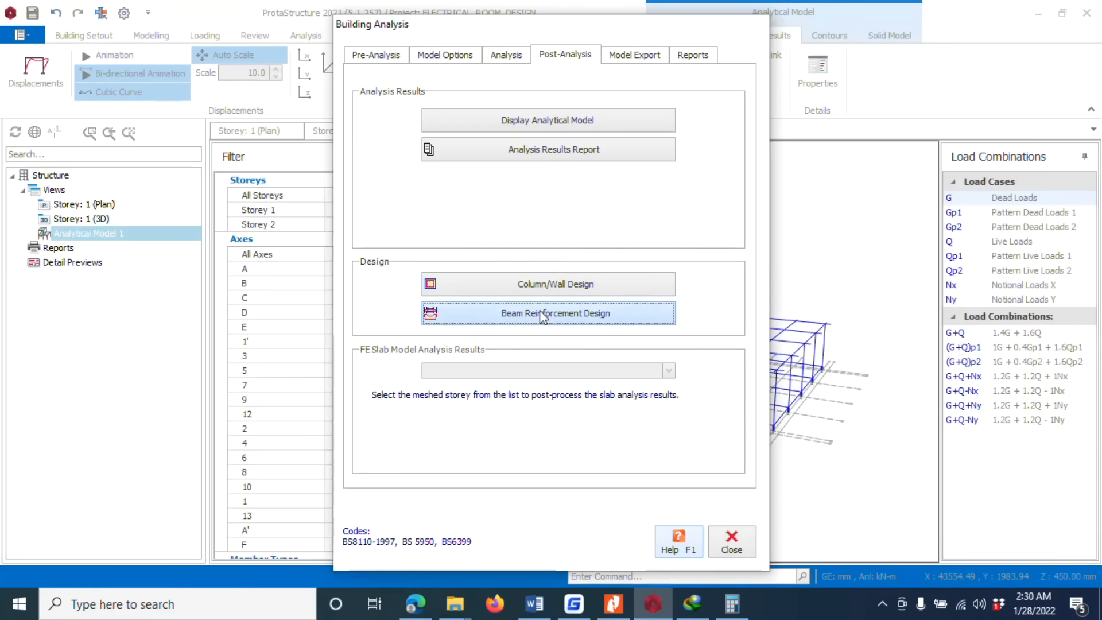
scroll(570, 275, down, 2)
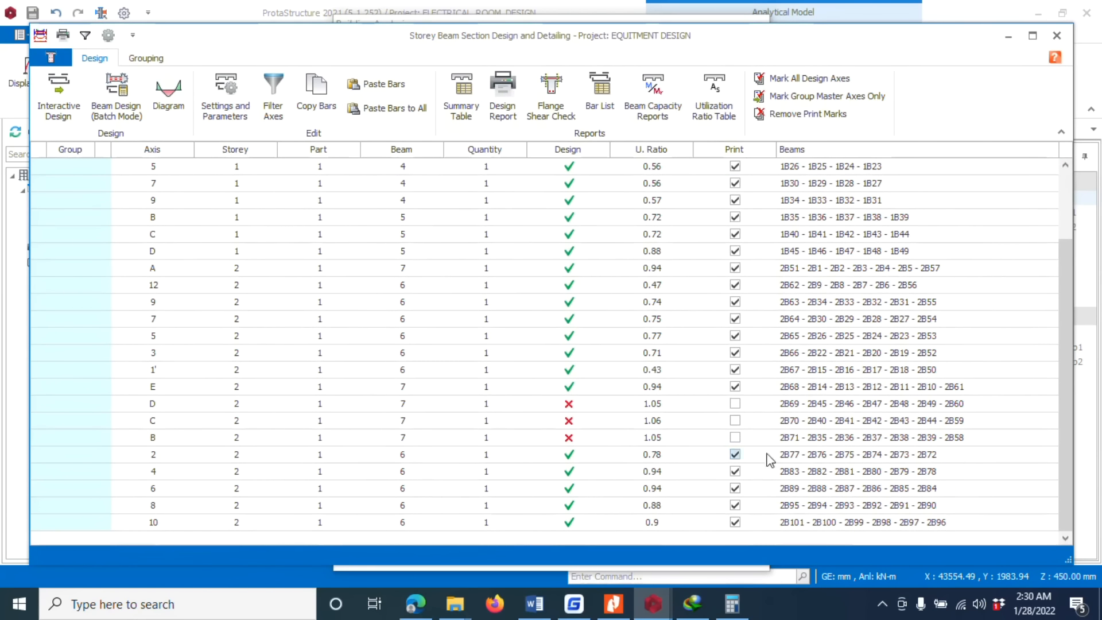
click(585, 404)
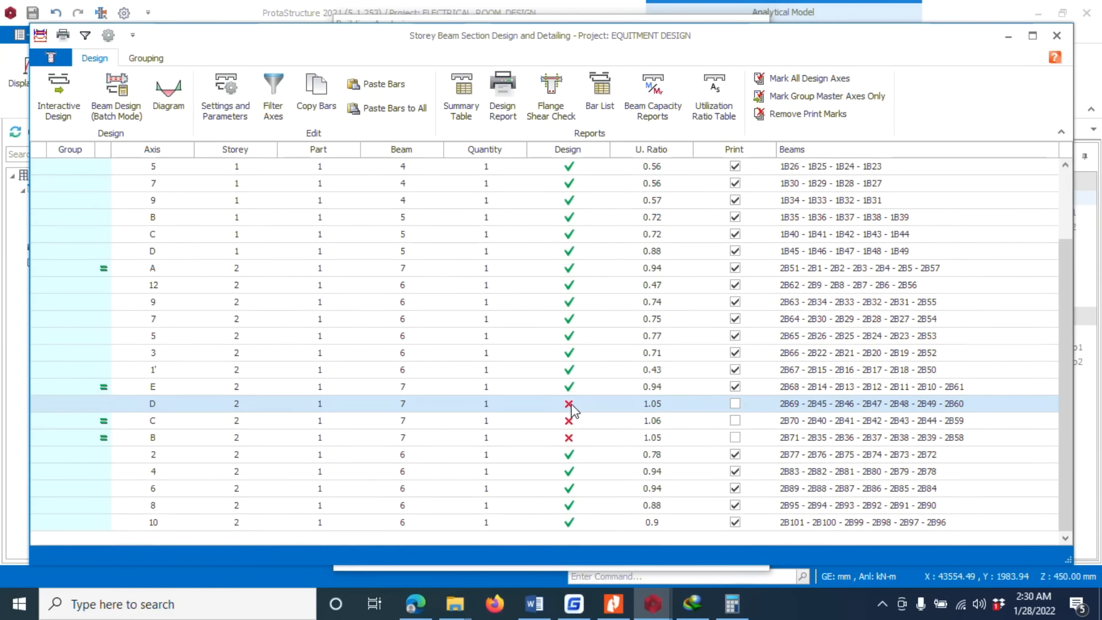
double_click(584, 403)
click(583, 358)
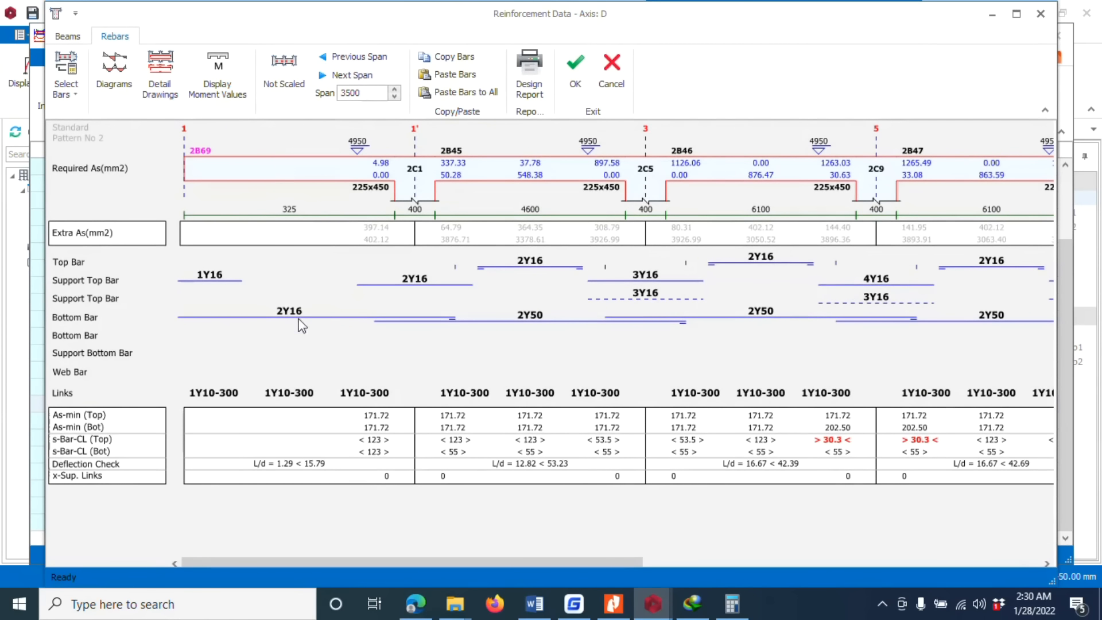
Step: Change the bottom bars of beam 2B45 to 3Y16
click(565, 320)
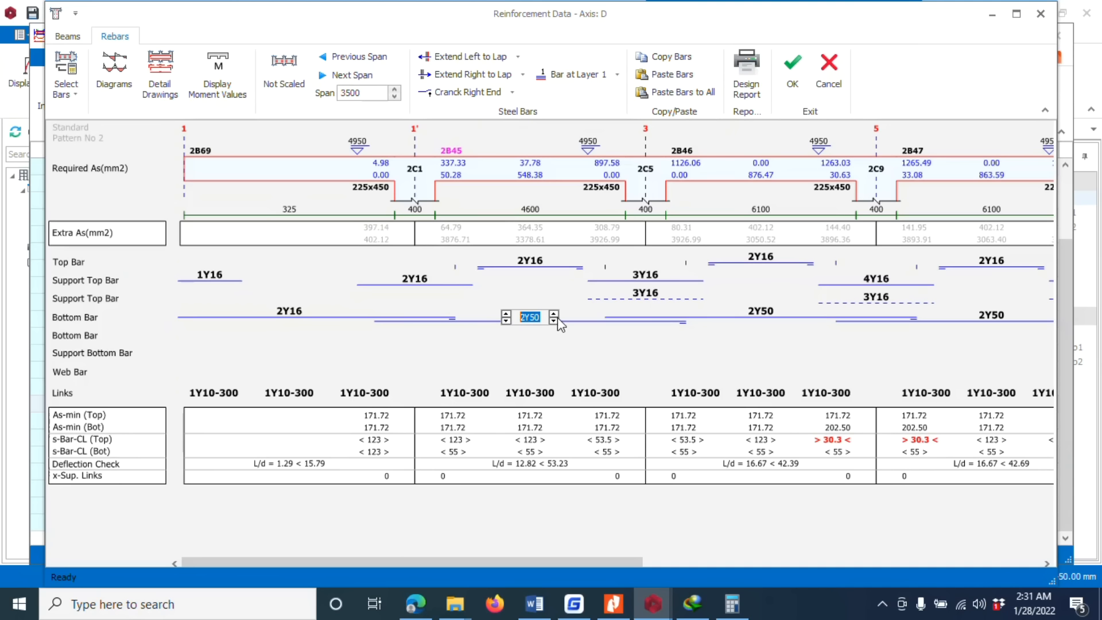
click(553, 315)
click(504, 314)
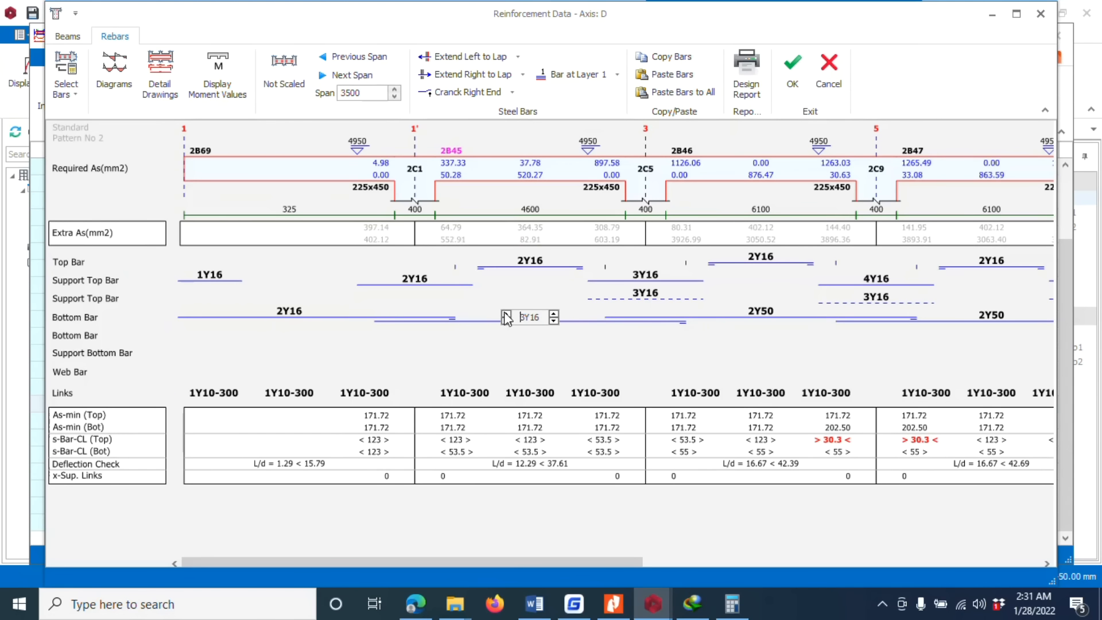
Step: Change the bottom bars of beam 2B46 to 5Y16
click(766, 317)
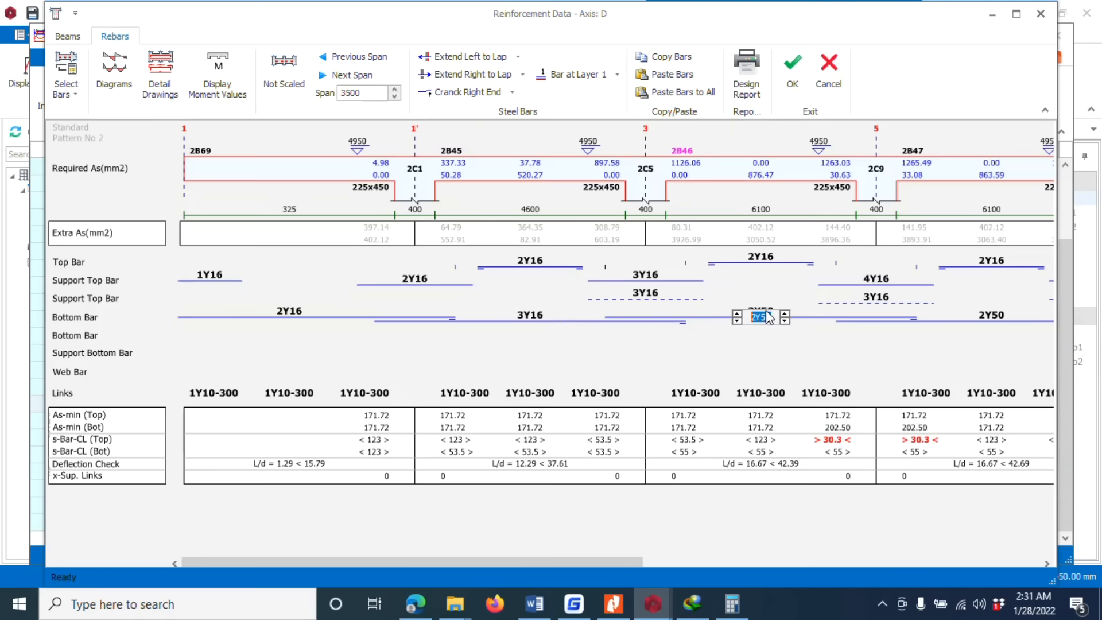
click(733, 314)
click(733, 314)
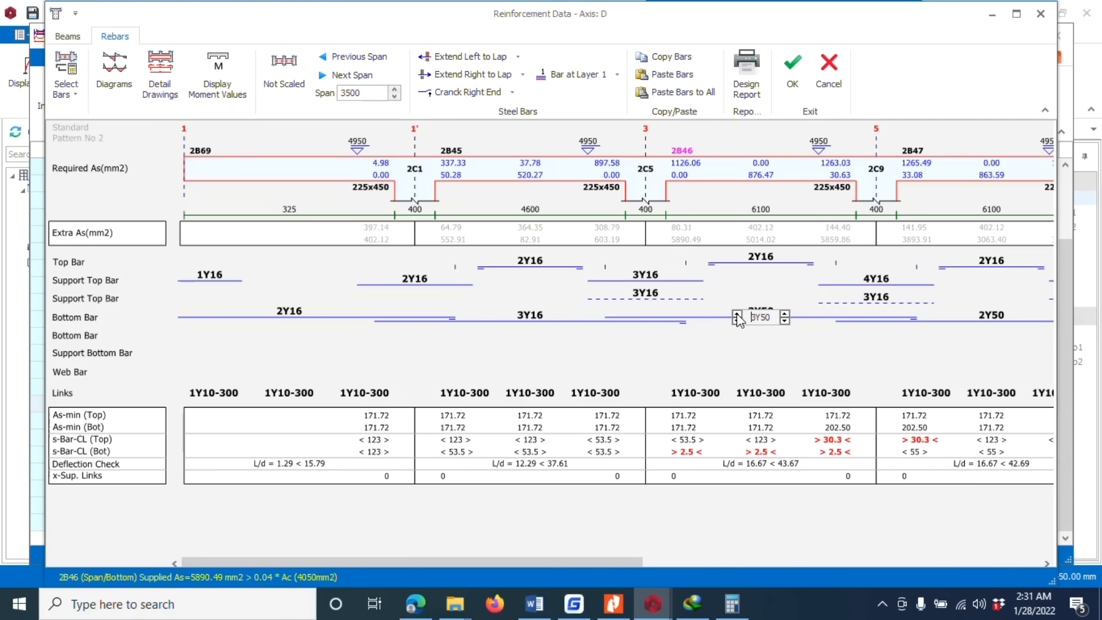
click(783, 320)
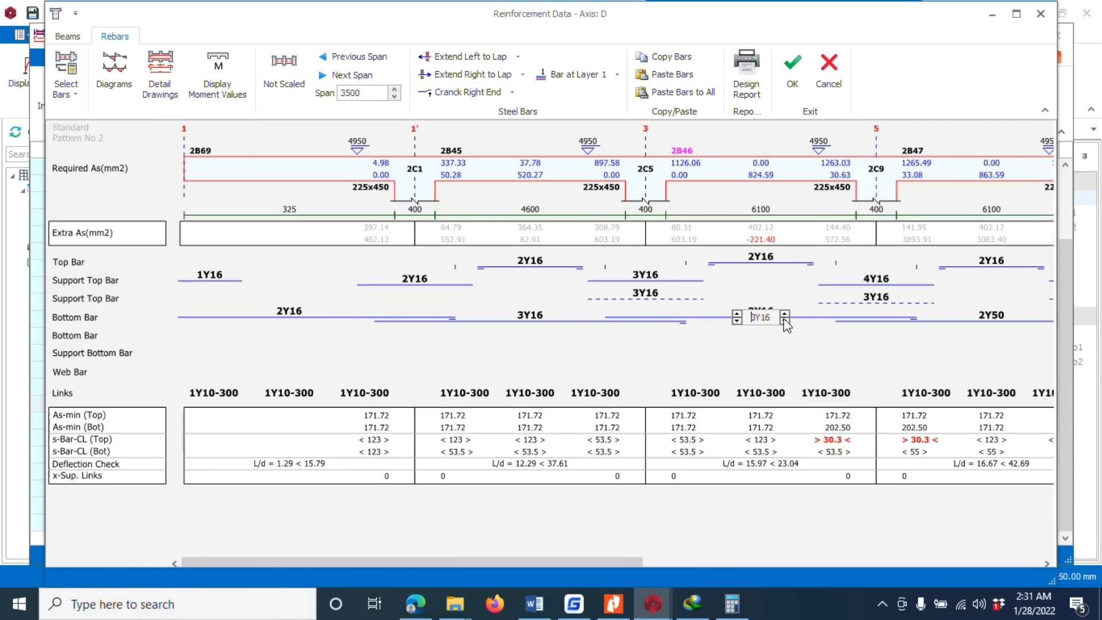
click(735, 313)
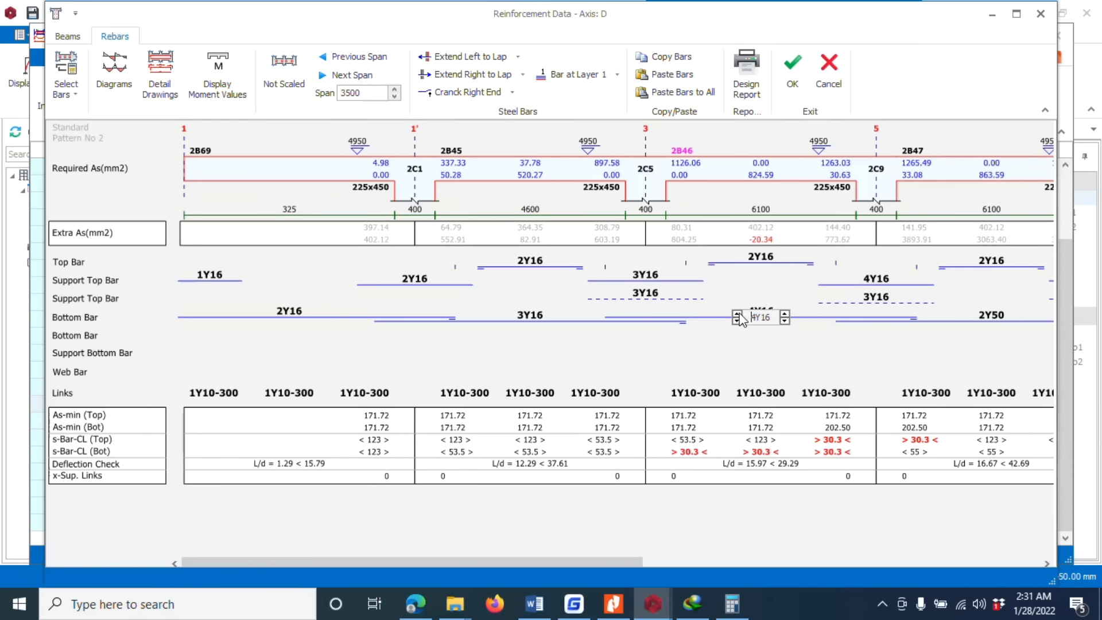
click(736, 314)
Step: Change the bottom bars of beam 2B47 to 5Y16
scroll(574, 312, right, 5)
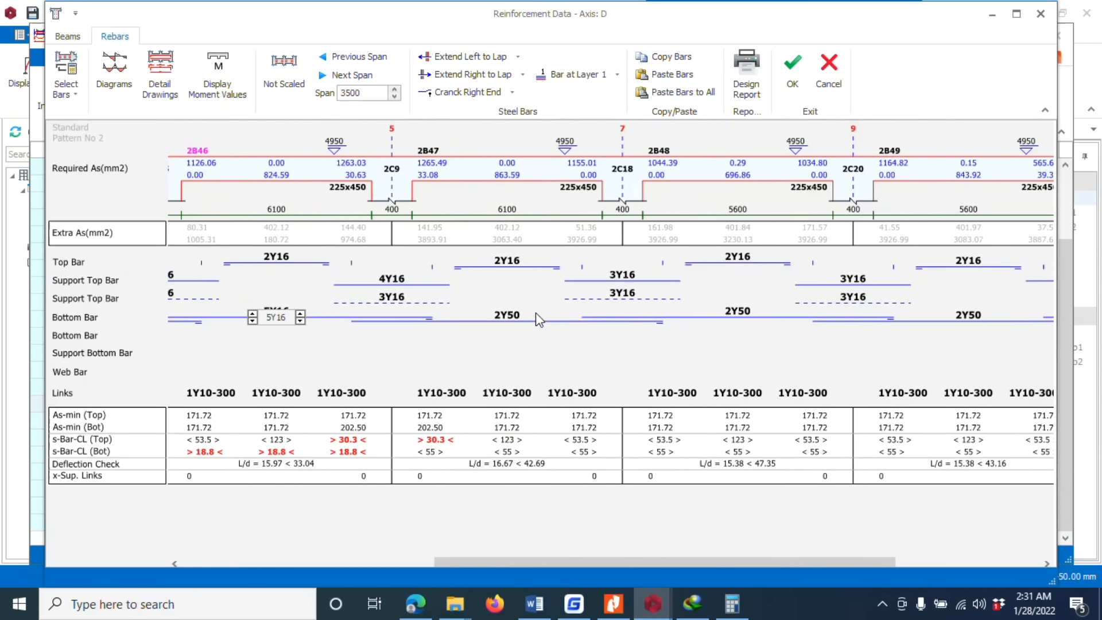
click(510, 317)
click(510, 316)
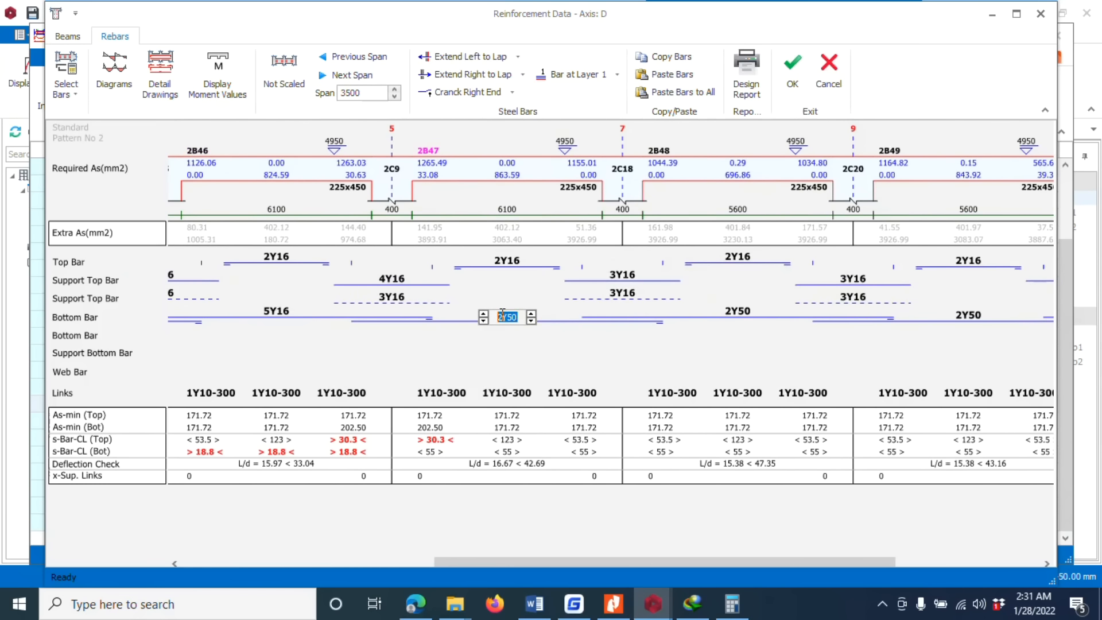
click(483, 317)
click(484, 316)
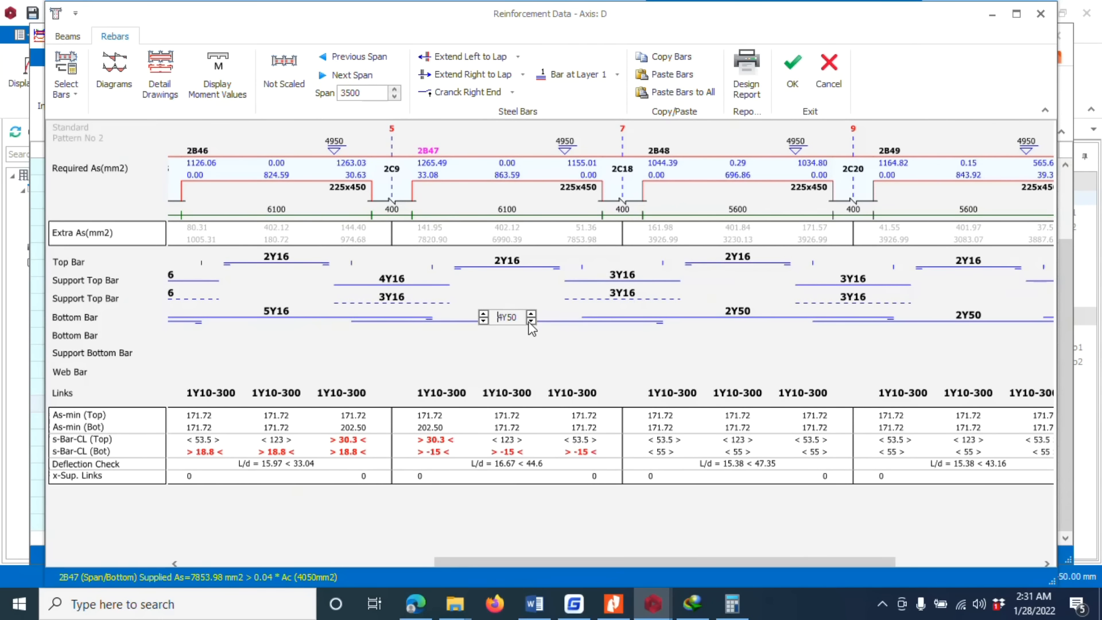
click(484, 321)
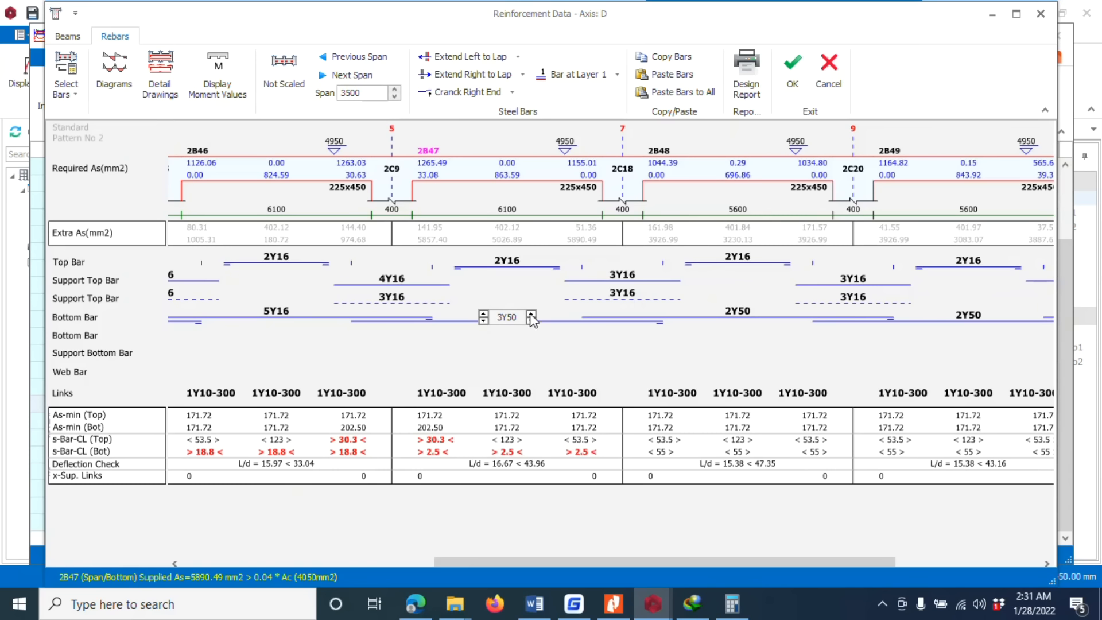
click(531, 315)
click(484, 314)
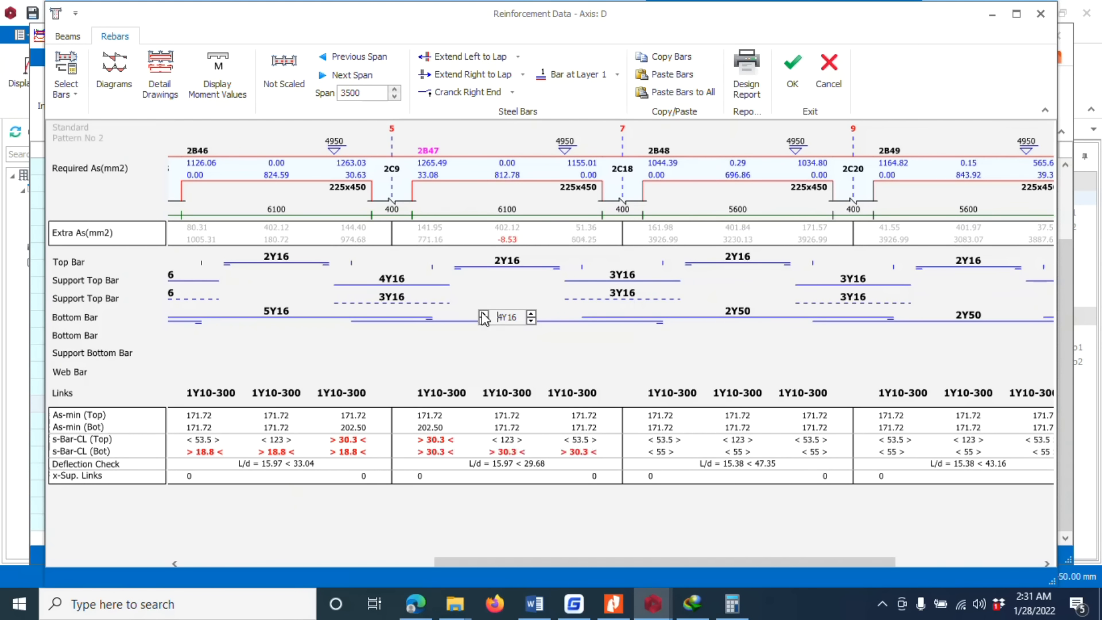
click(483, 314)
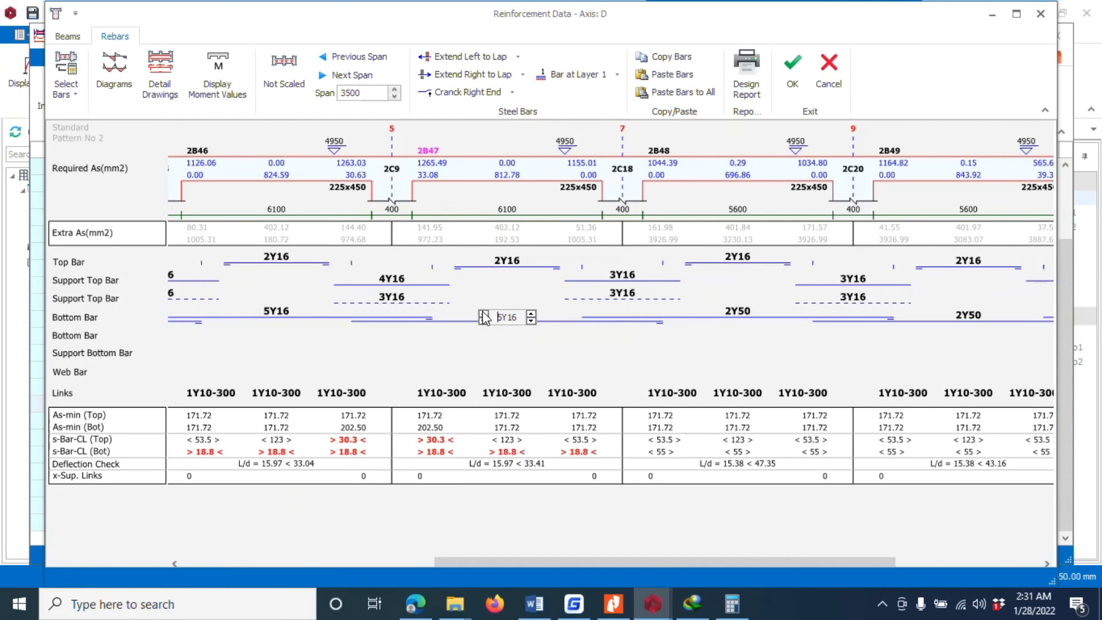
Step: Change the bottom bars of beam 2B48 to 4Y16
click(742, 309)
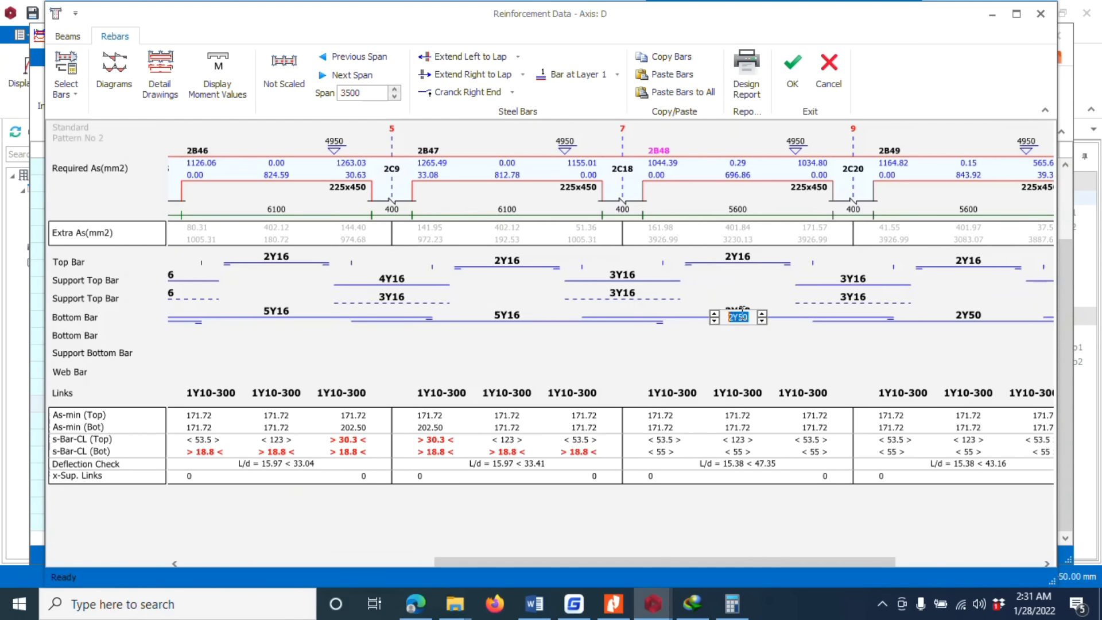
click(714, 315)
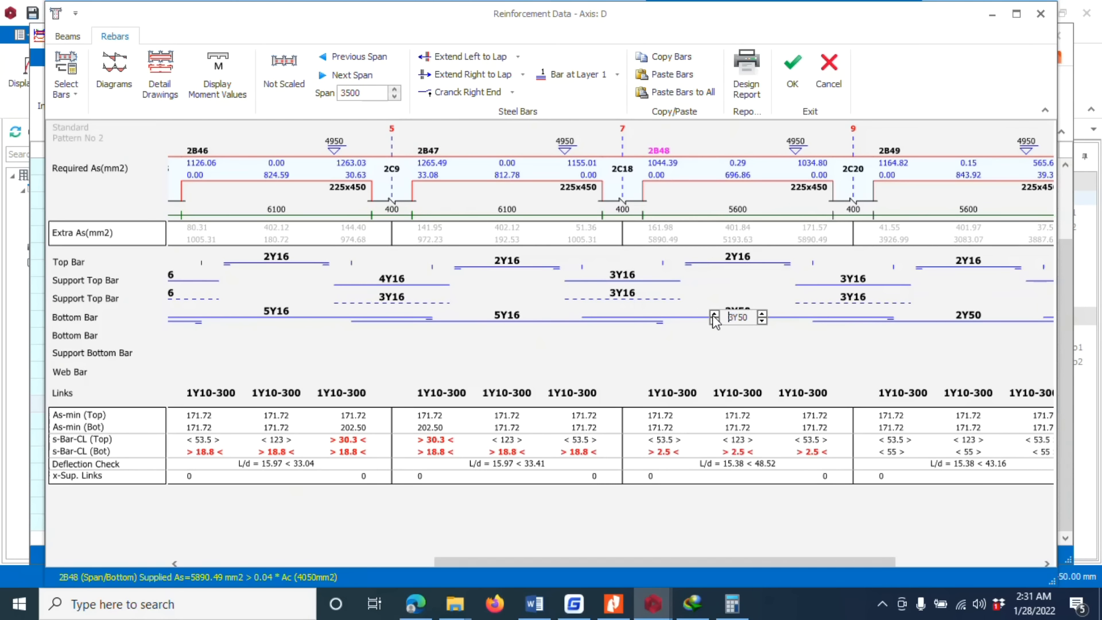
click(714, 315)
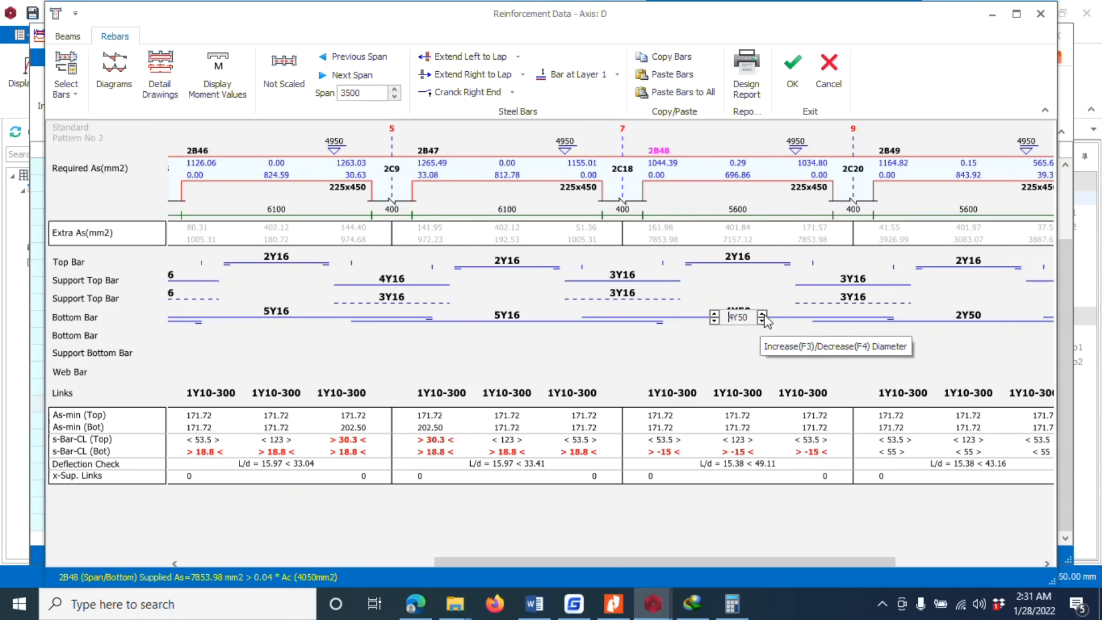
click(714, 313)
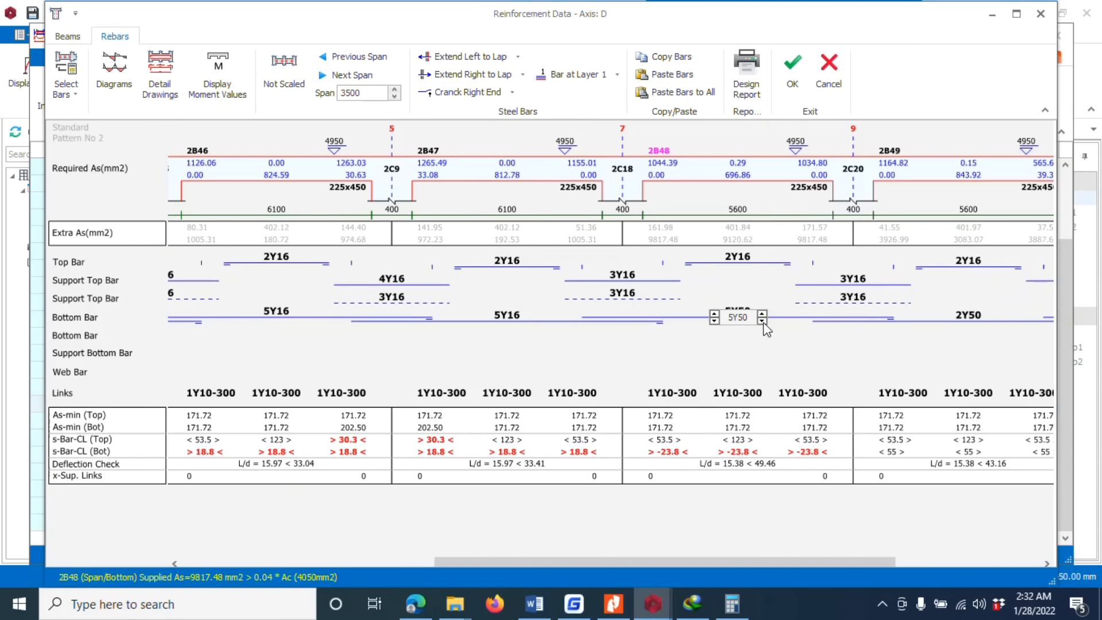
click(714, 321)
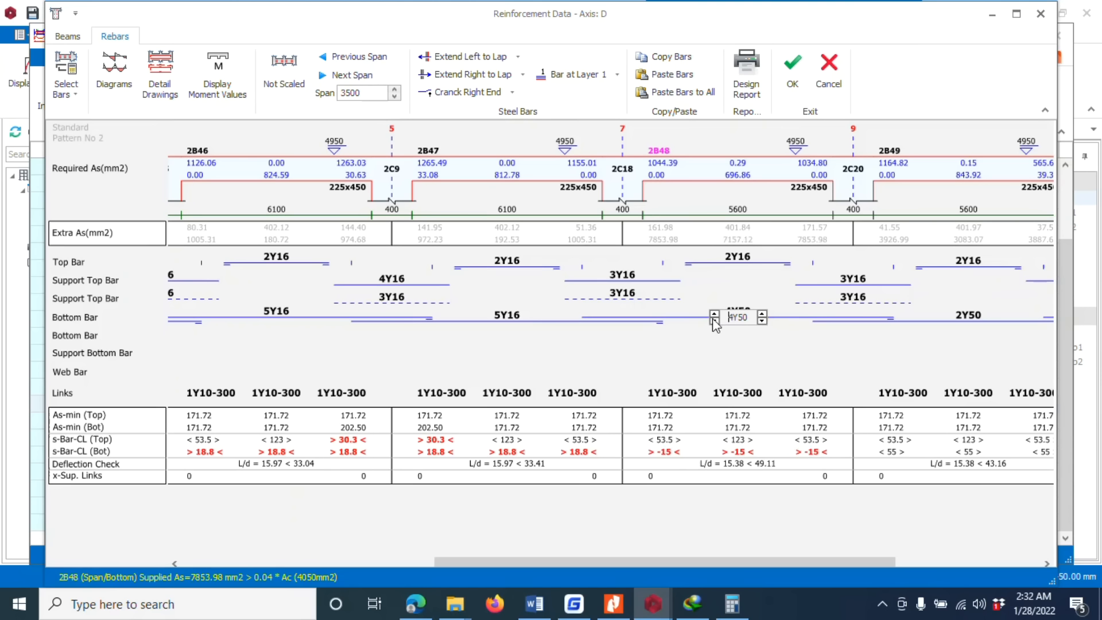
click(714, 320)
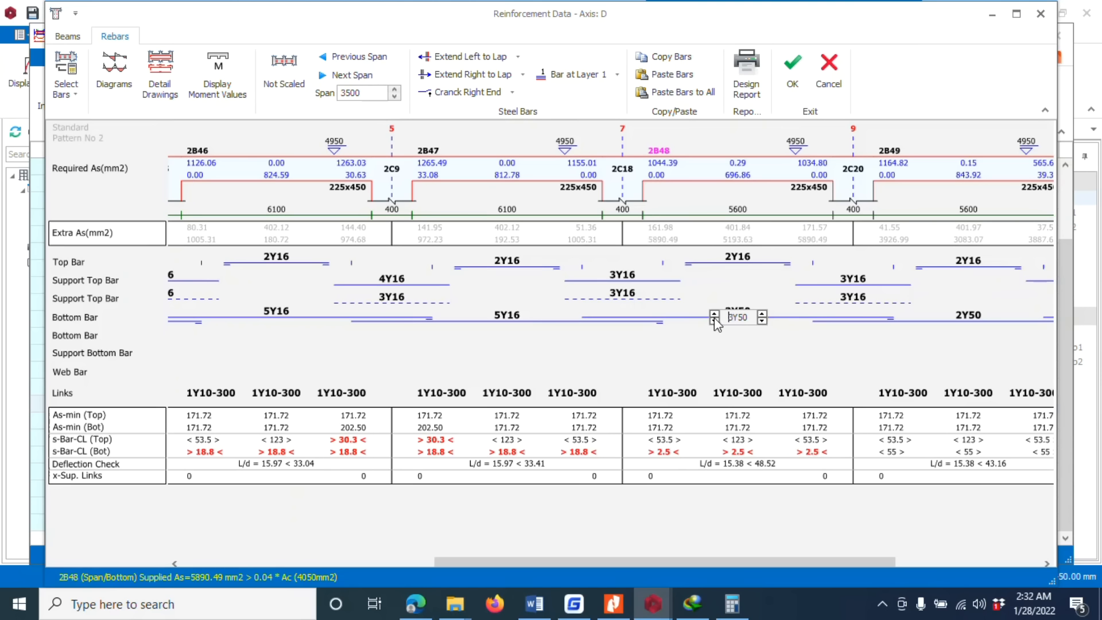
click(762, 318)
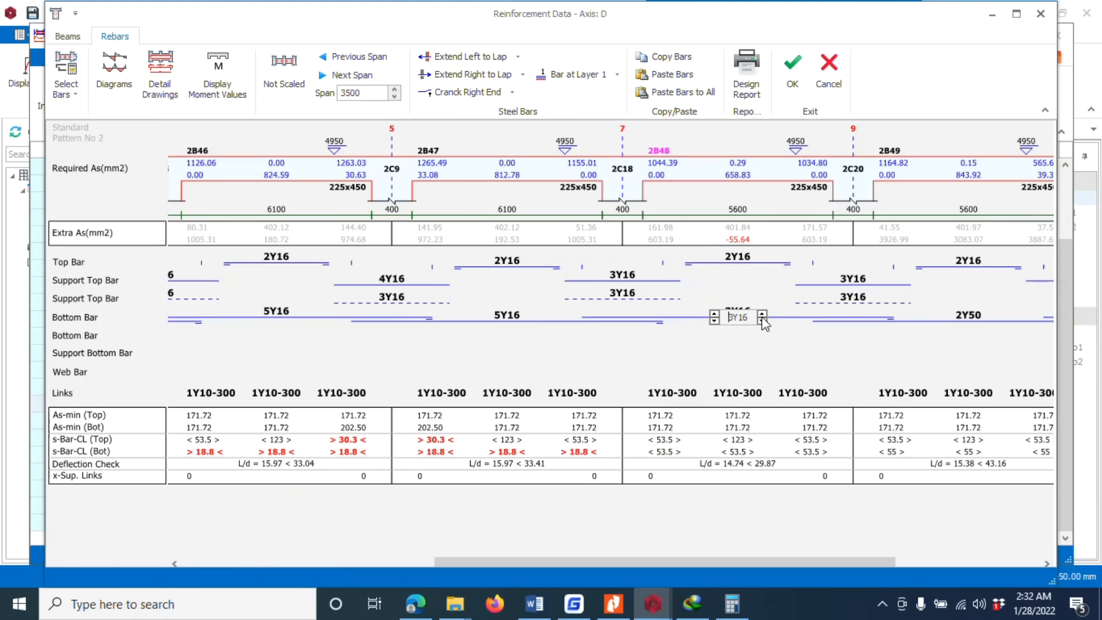
click(714, 313)
scroll(906, 325, right, 5)
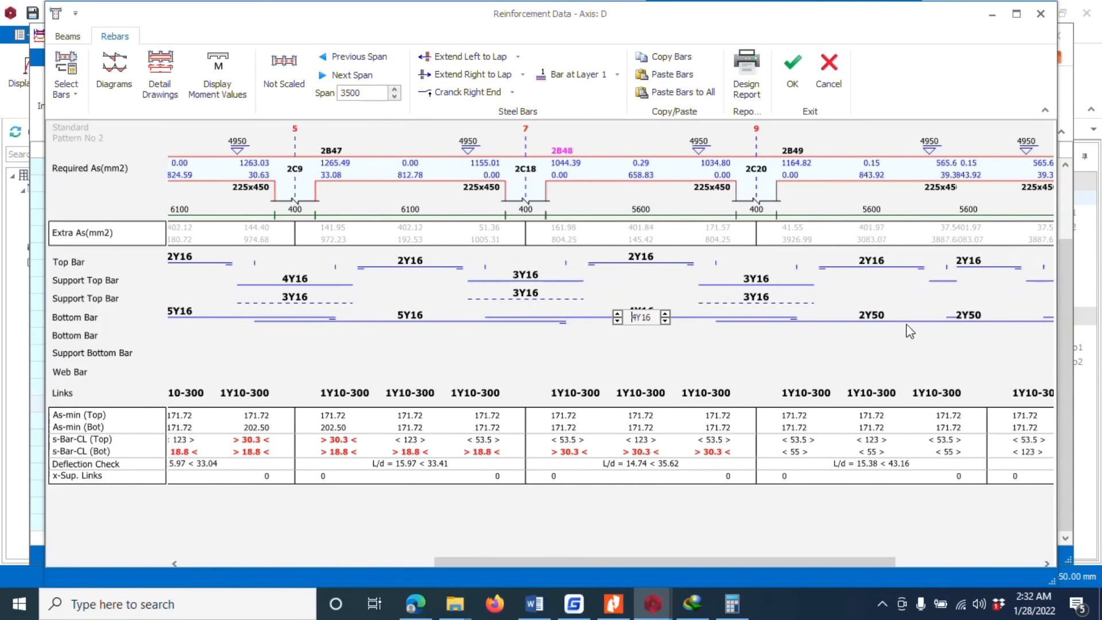
Step: Change the bottom bars of beam 2B49 to 4Y16 and accept the axis D reinforcement
click(711, 315)
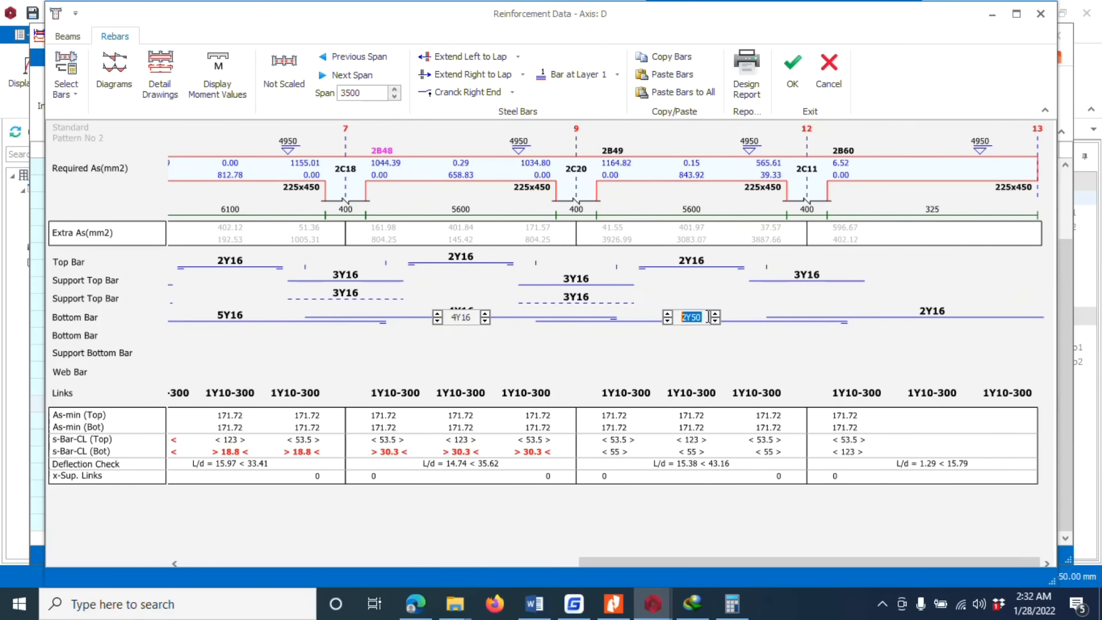
click(668, 317)
click(668, 317)
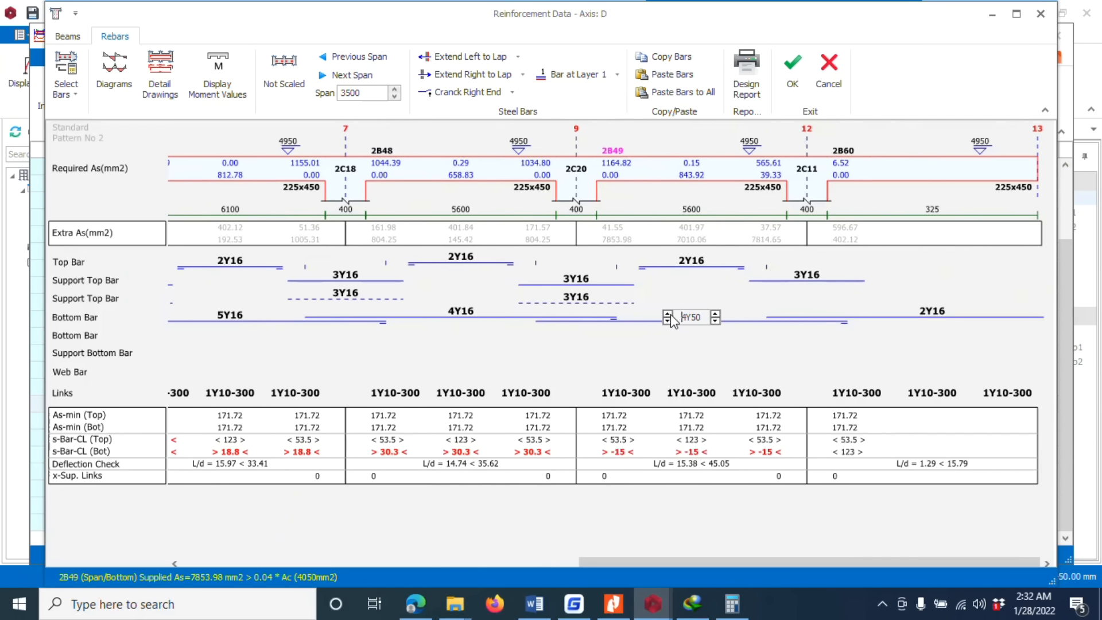
click(715, 320)
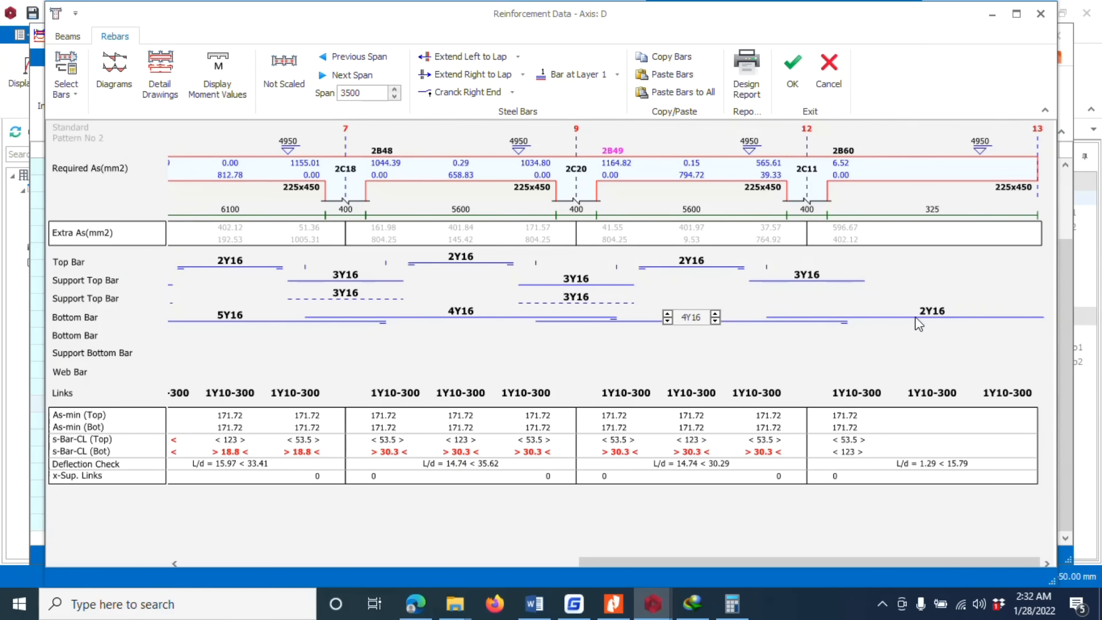
click(794, 80)
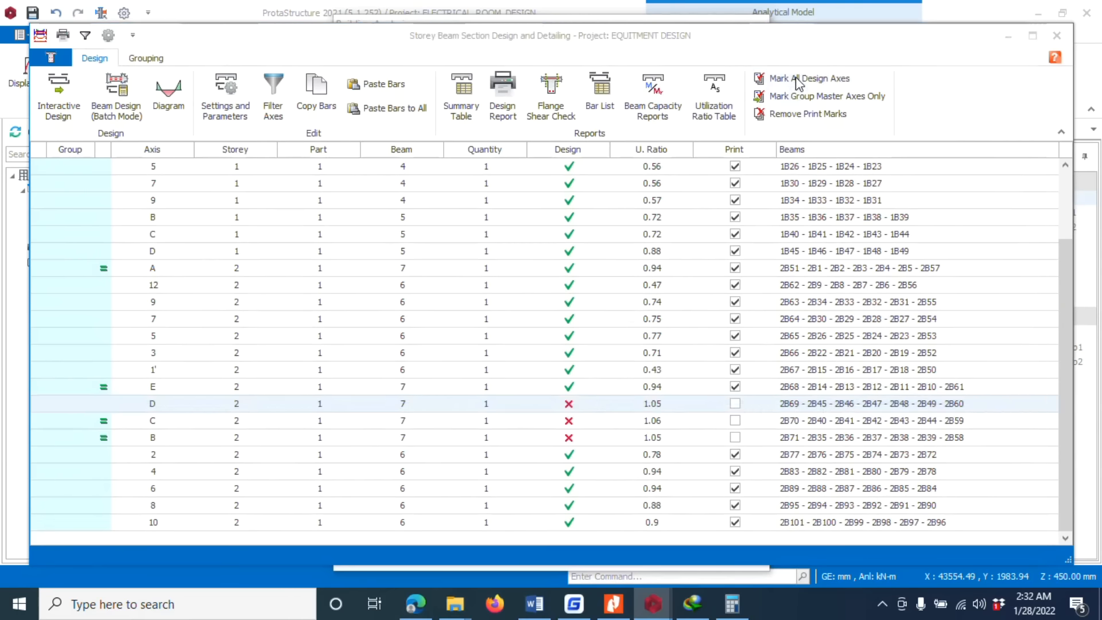
Step: Open the reinforcement data of the storey 2 axis C beams and update their rebars
click(571, 425)
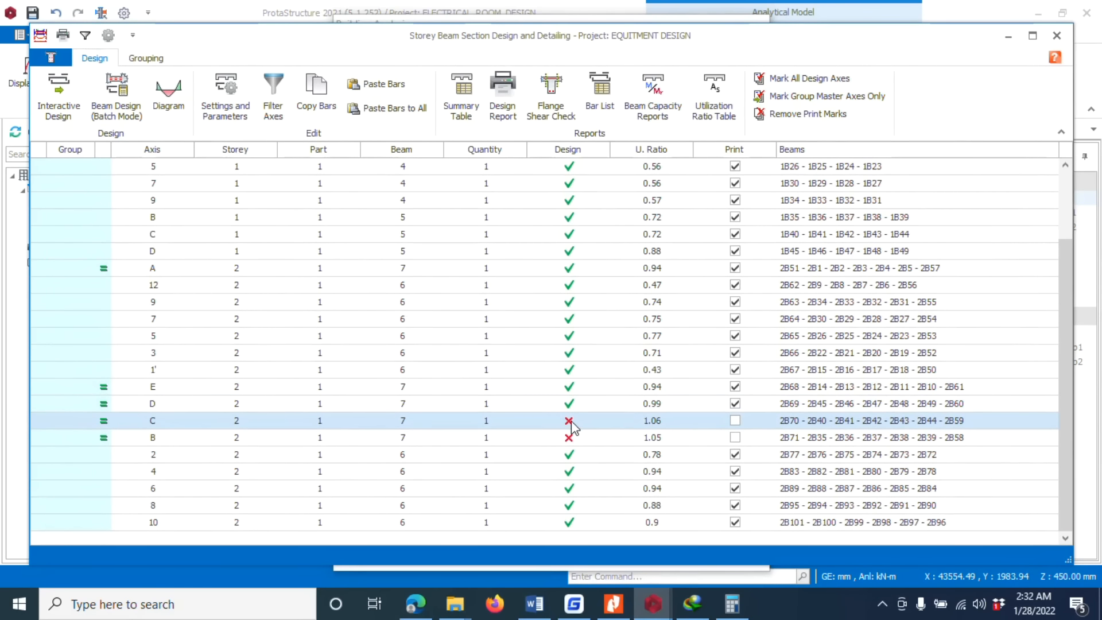
double_click(572, 427)
click(601, 353)
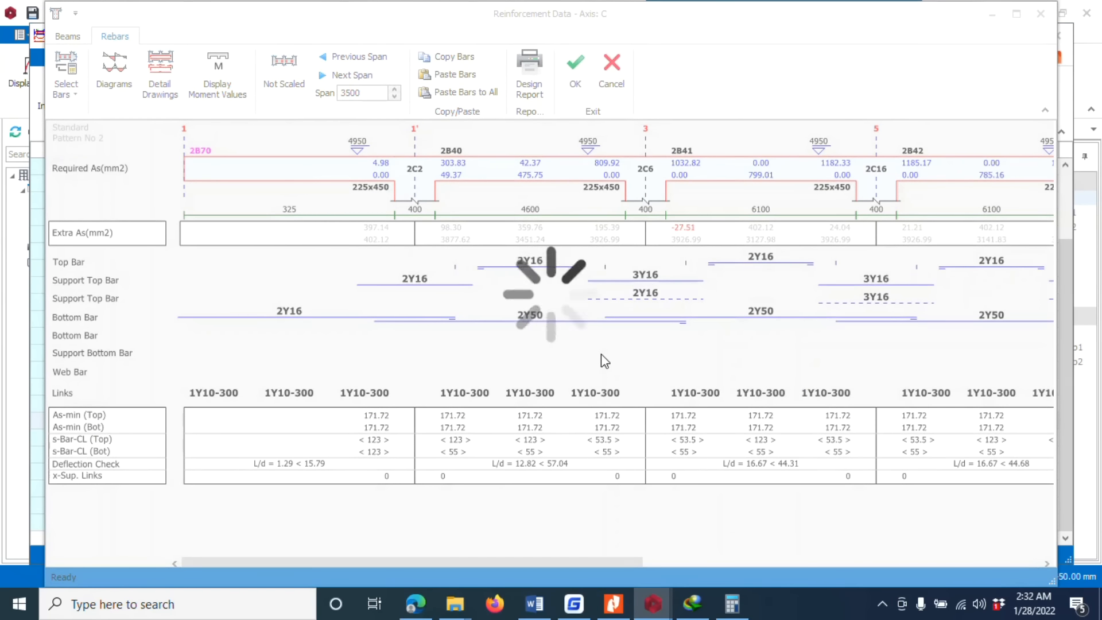
drag(225, 562, 187, 552)
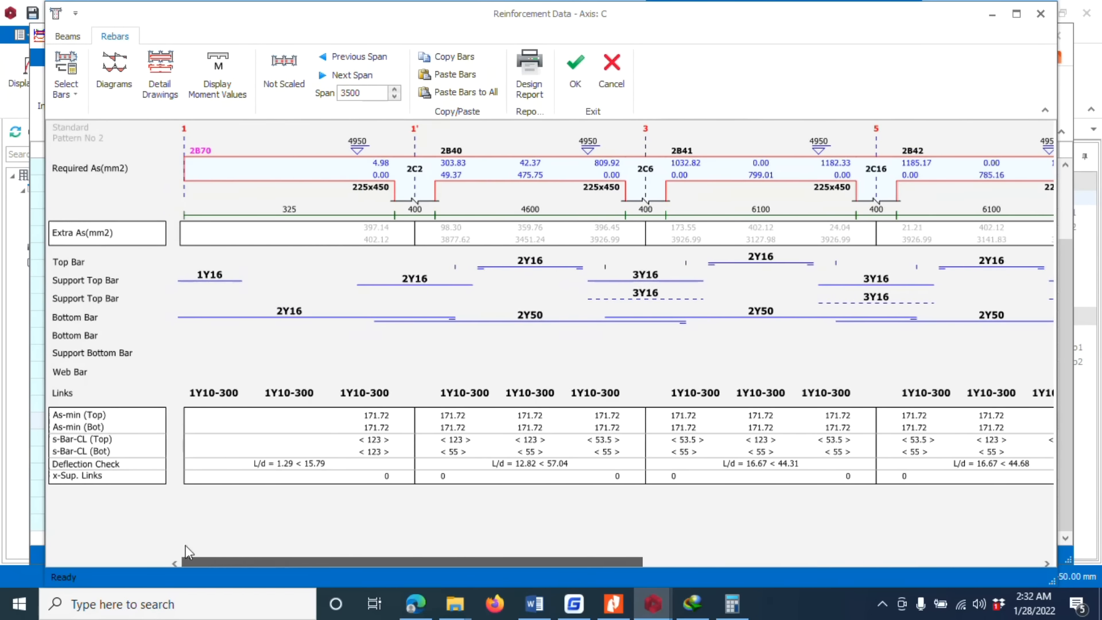
Step: Change the bottom bars of beam 2B40 to 4Y16
click(527, 315)
click(508, 313)
click(507, 313)
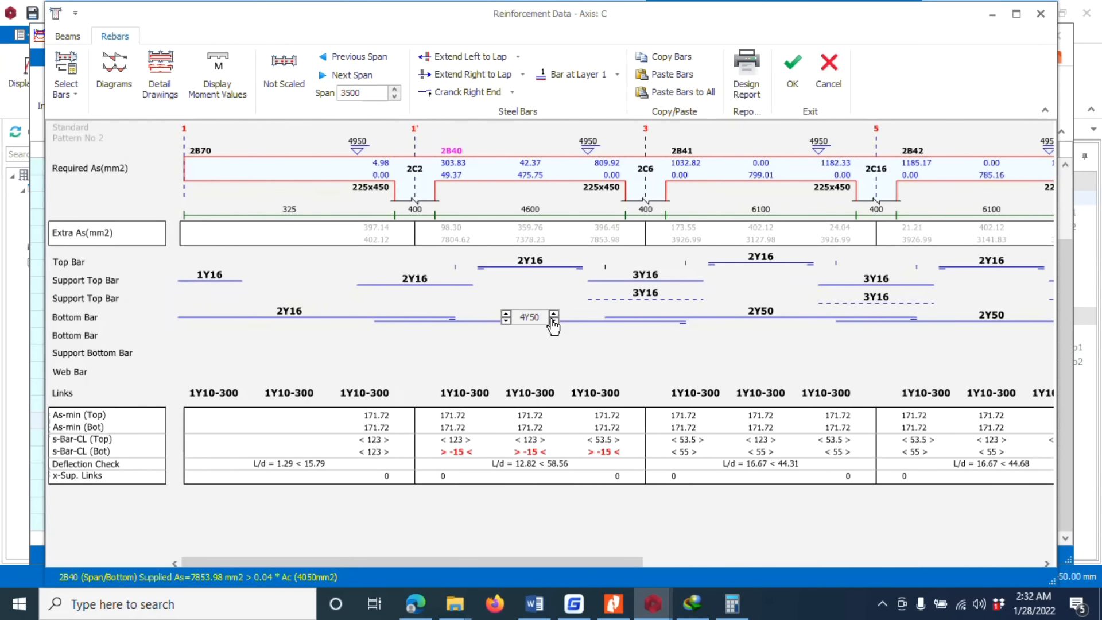
key(Return)
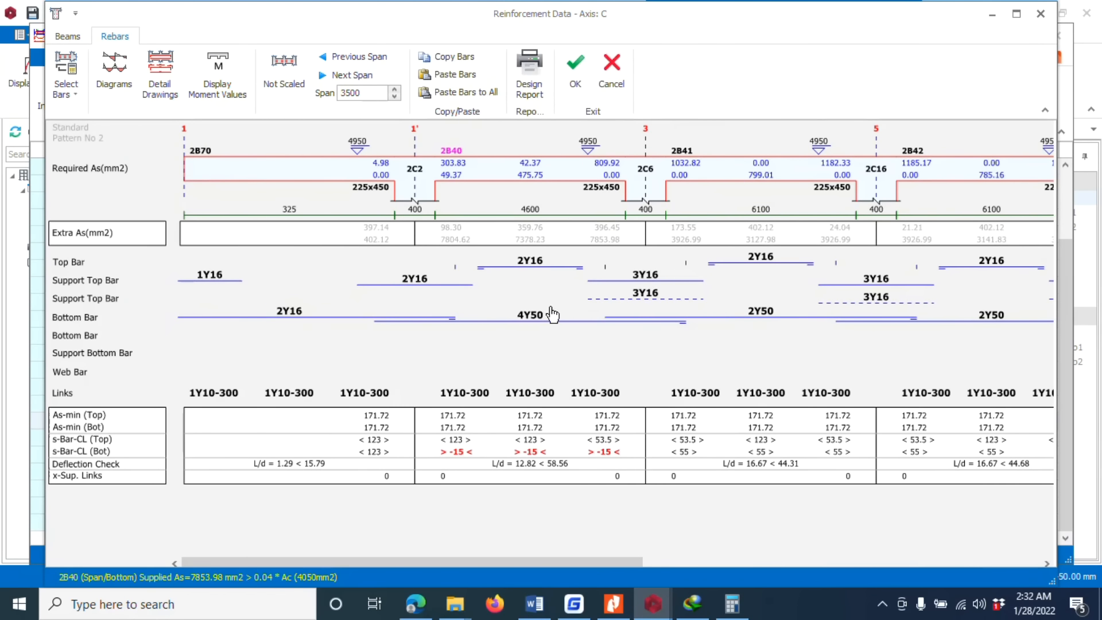
click(522, 319)
click(554, 318)
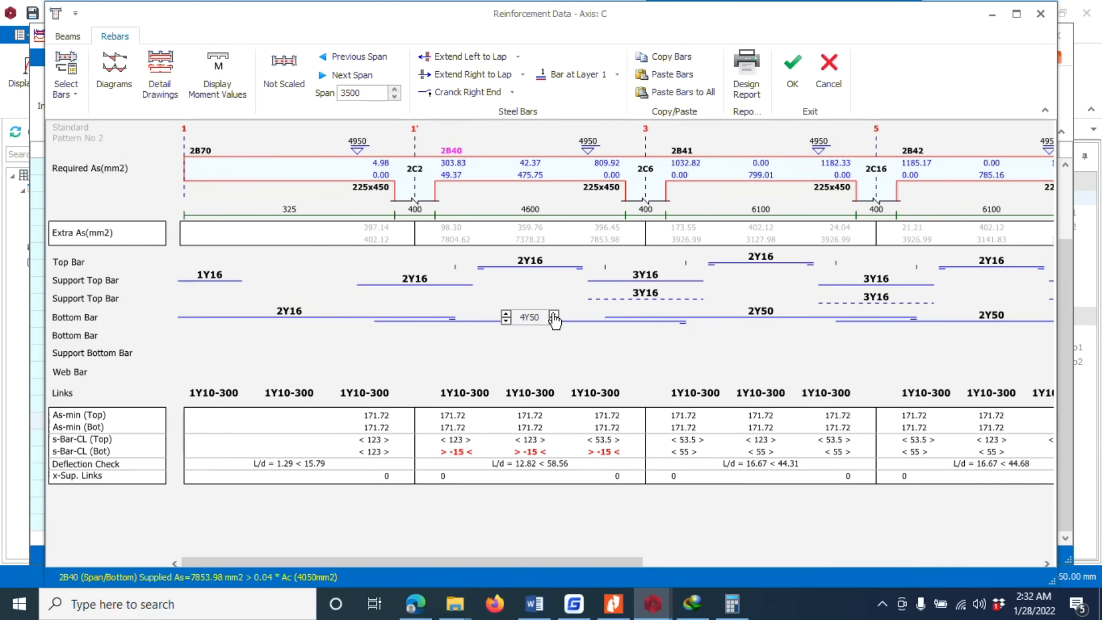
key(Return)
Step: Change the bottom bars of beam 2B41 to 4Y16
click(743, 319)
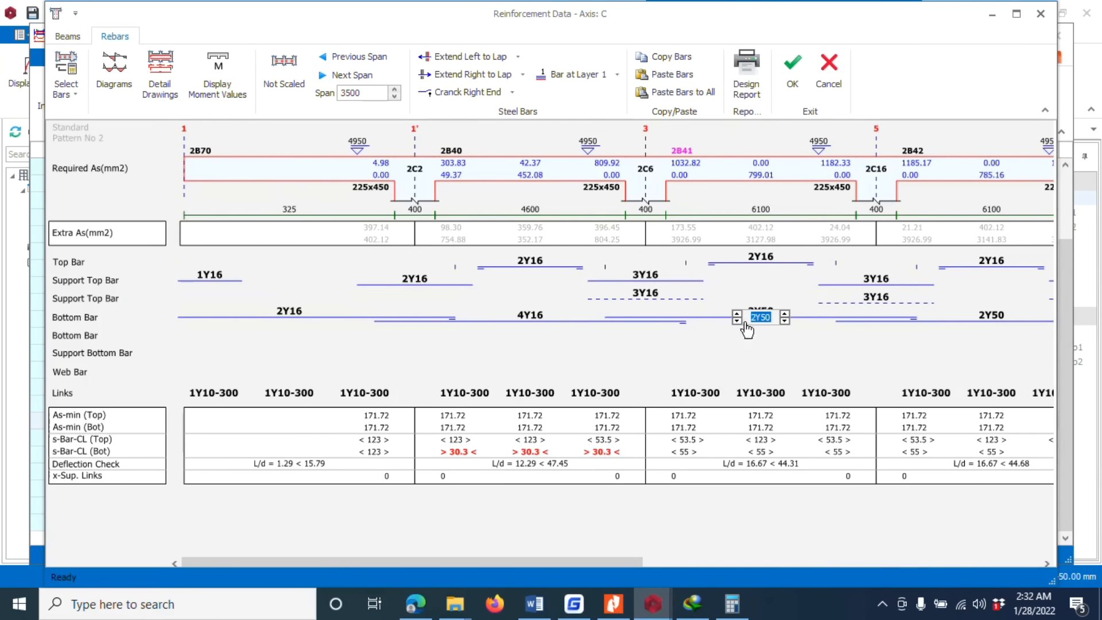
click(735, 314)
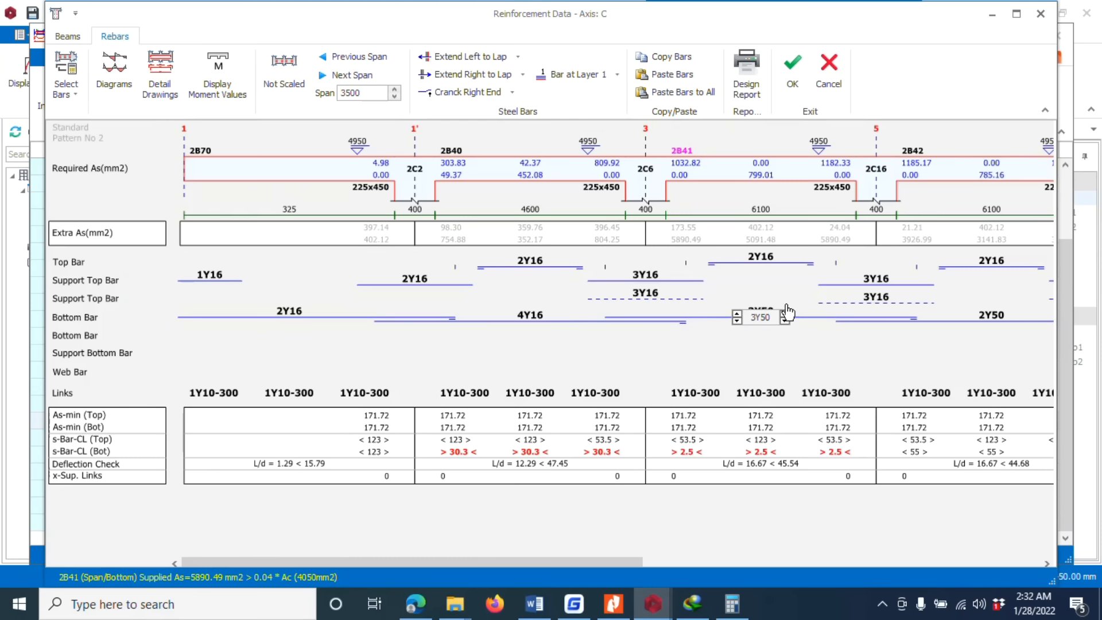
key(Return)
click(741, 320)
click(785, 316)
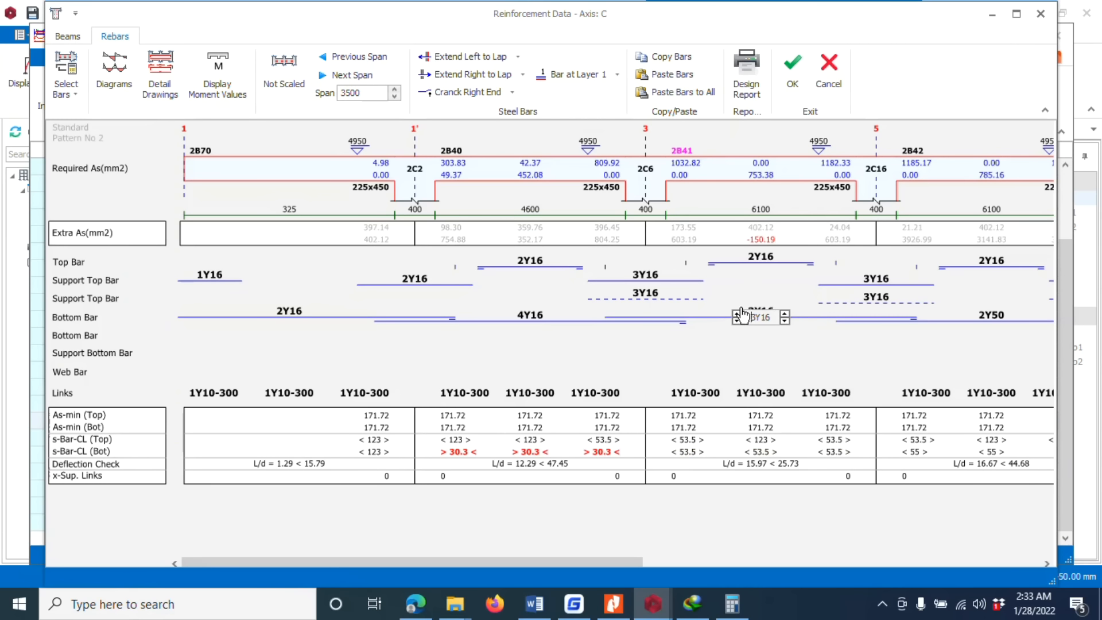
key(Return)
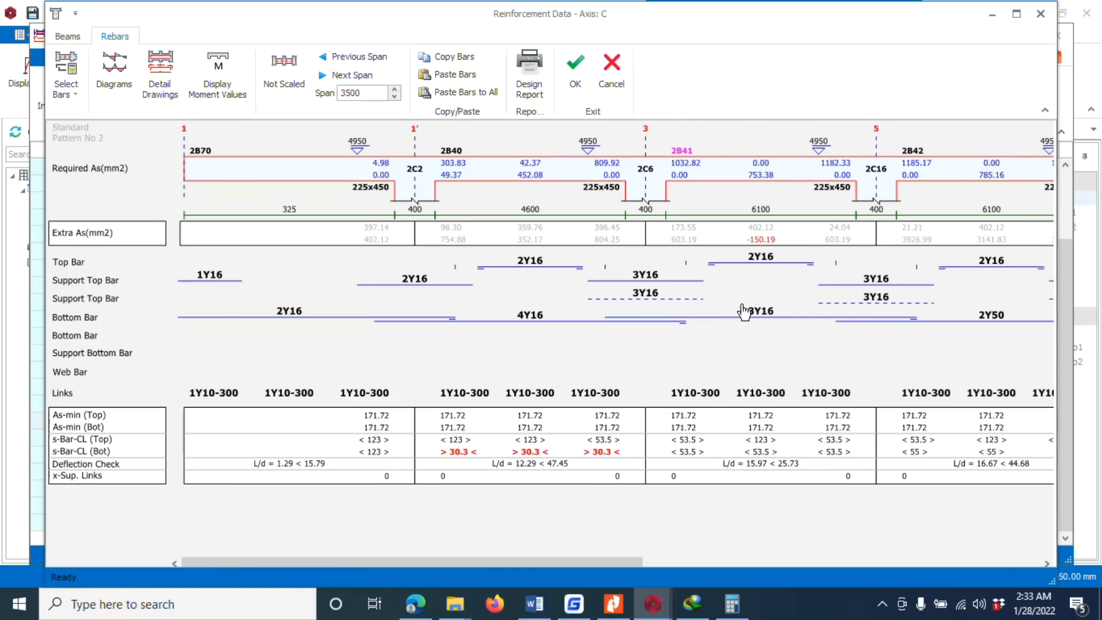
click(751, 315)
key(Return)
click(749, 316)
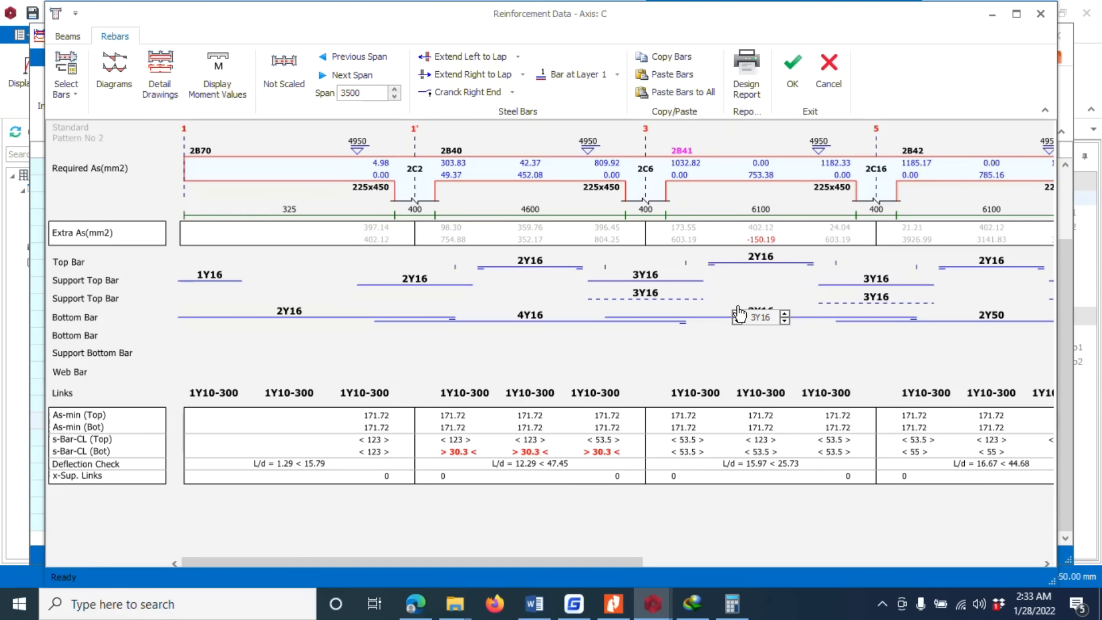
key(Return)
click(749, 316)
click(737, 313)
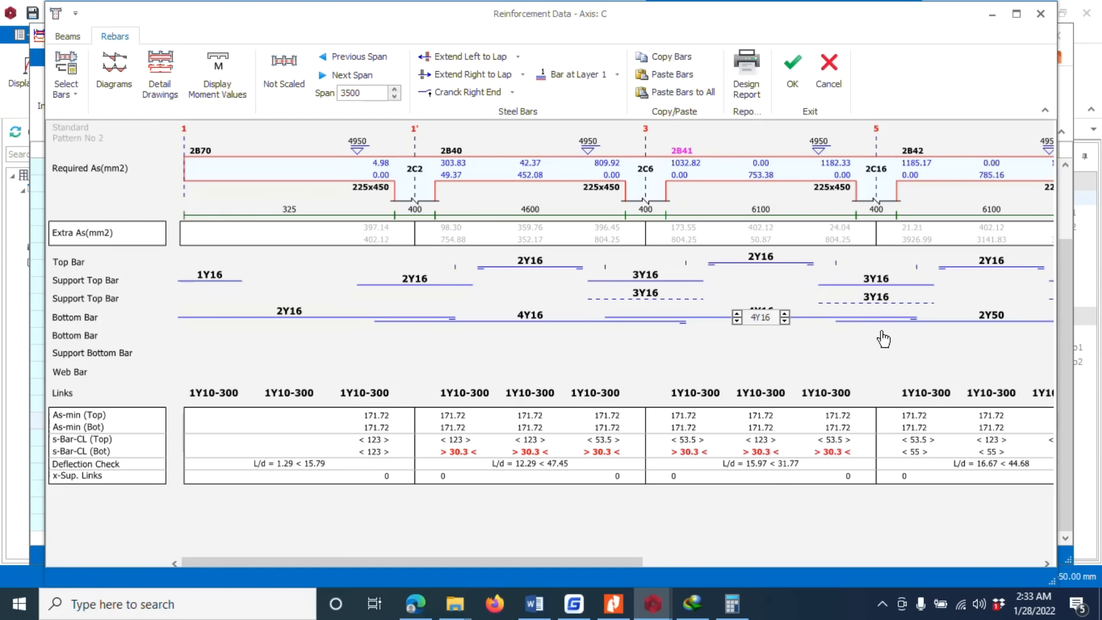
Step: Change the bottom bars of beam 2B43 to 3Y16
scroll(881, 339, right, 5)
click(839, 315)
click(835, 316)
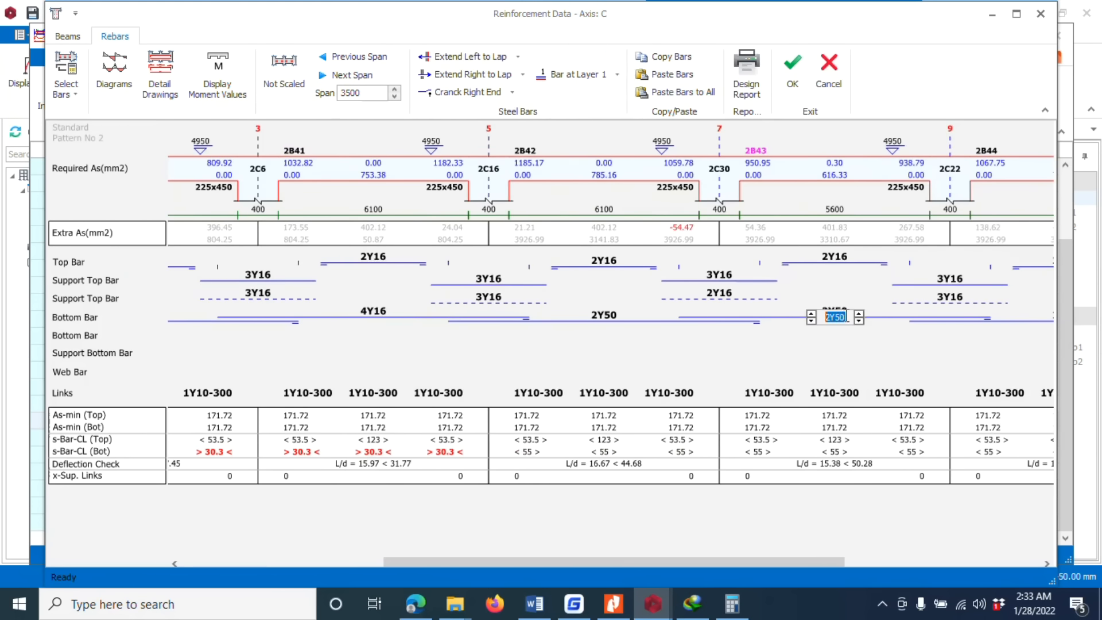
click(810, 313)
click(812, 315)
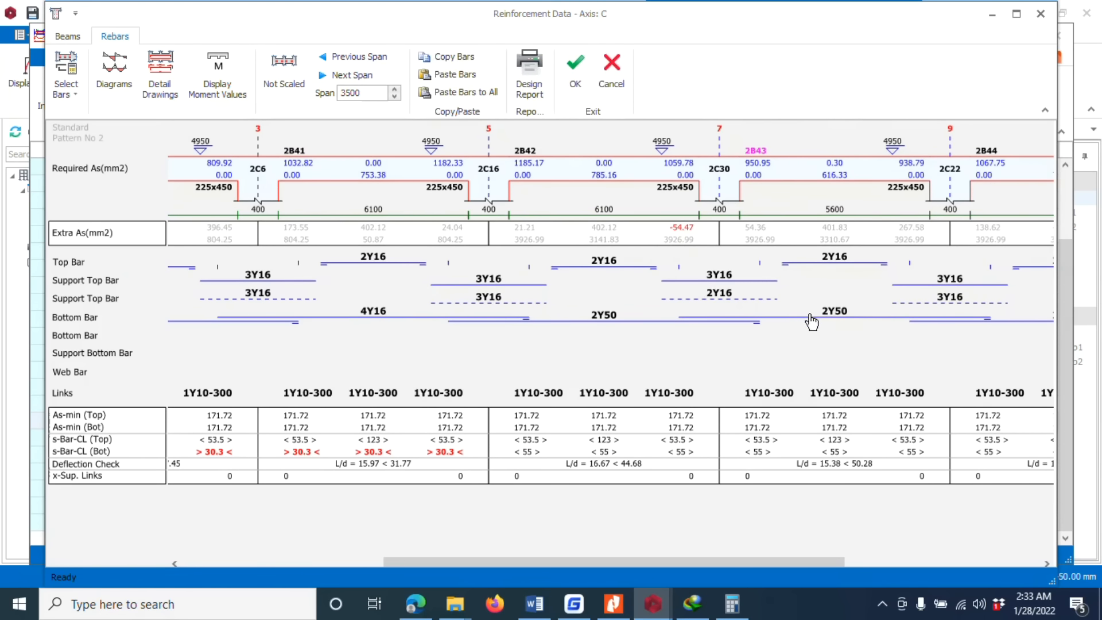
click(811, 317)
click(810, 315)
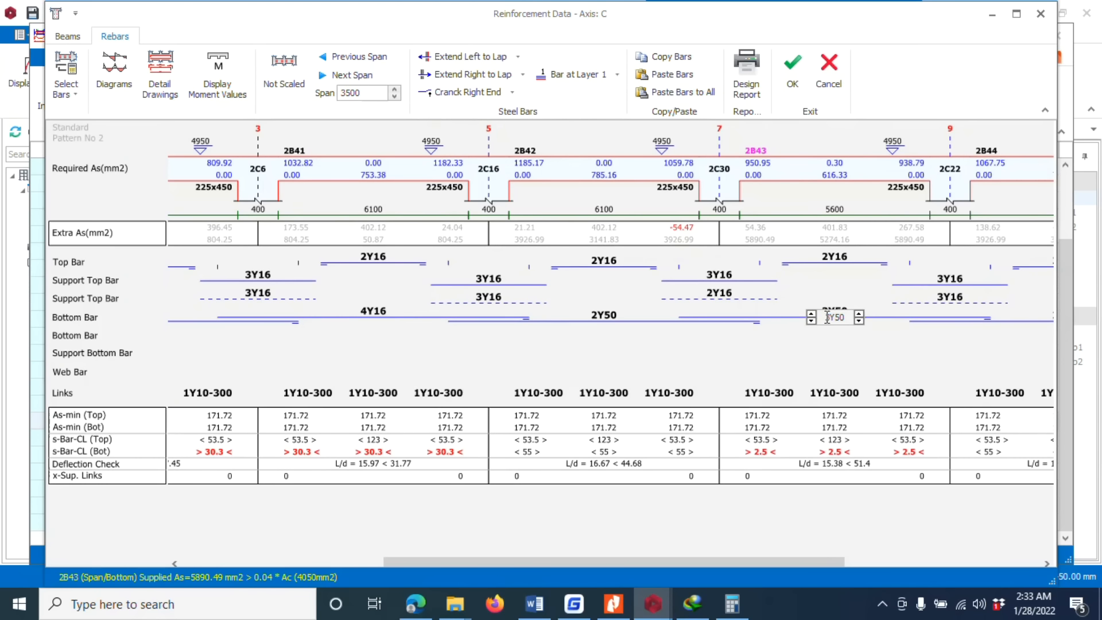
click(857, 314)
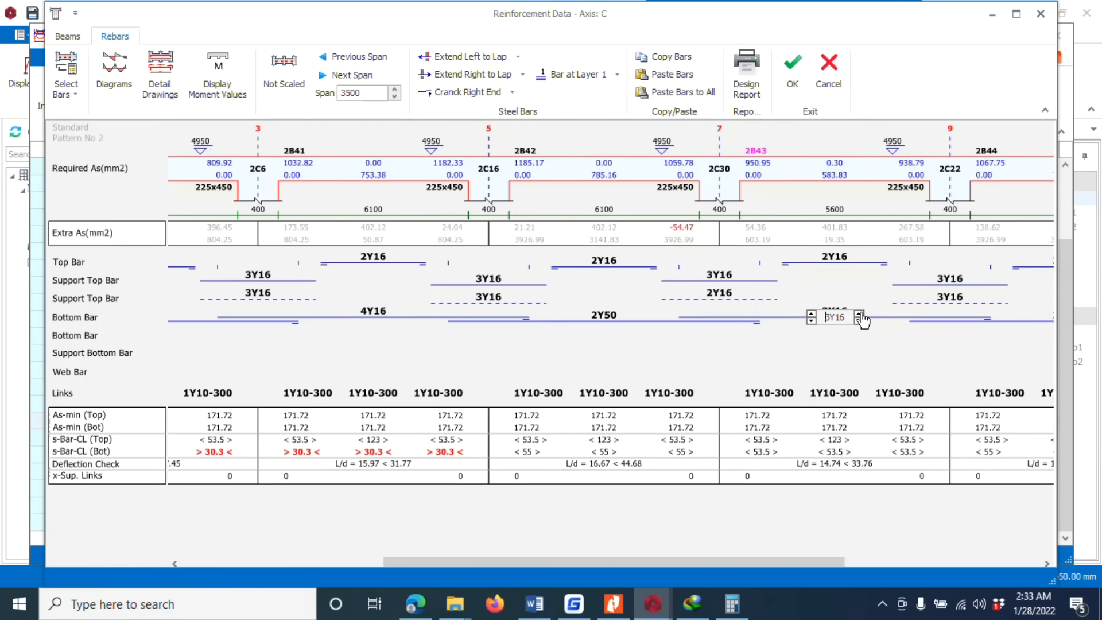
Step: Change the bottom bars of beam 2B44 to 4Y16 and accept the axis C reinforcement
scroll(795, 319, right, 2)
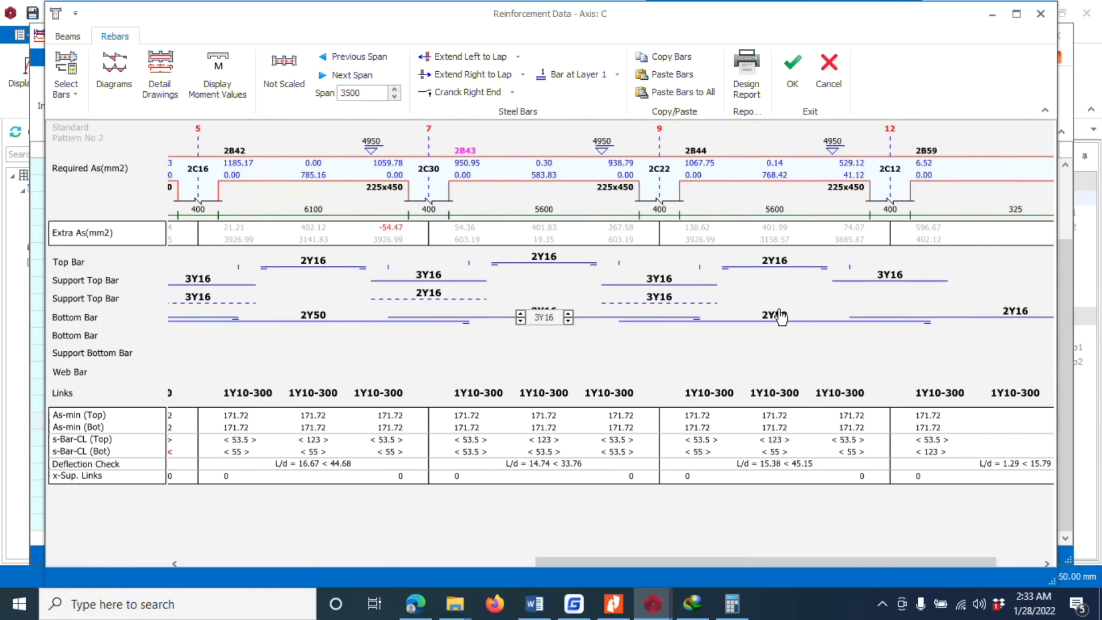
click(780, 316)
click(772, 317)
click(753, 317)
key(Up)
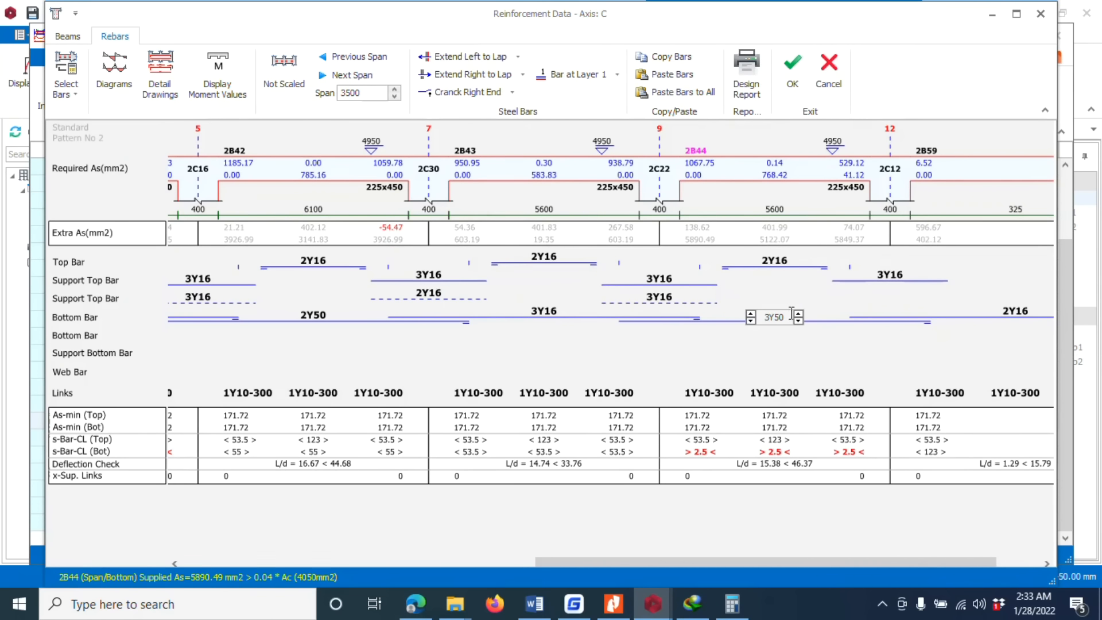
click(798, 320)
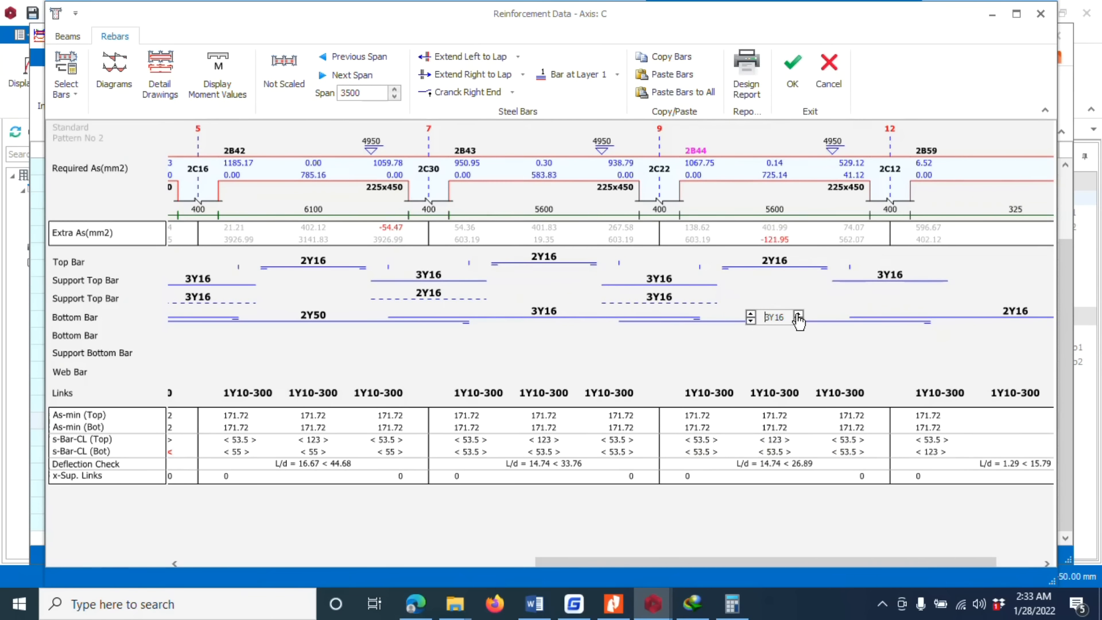
click(752, 317)
scroll(630, 327, right, 2)
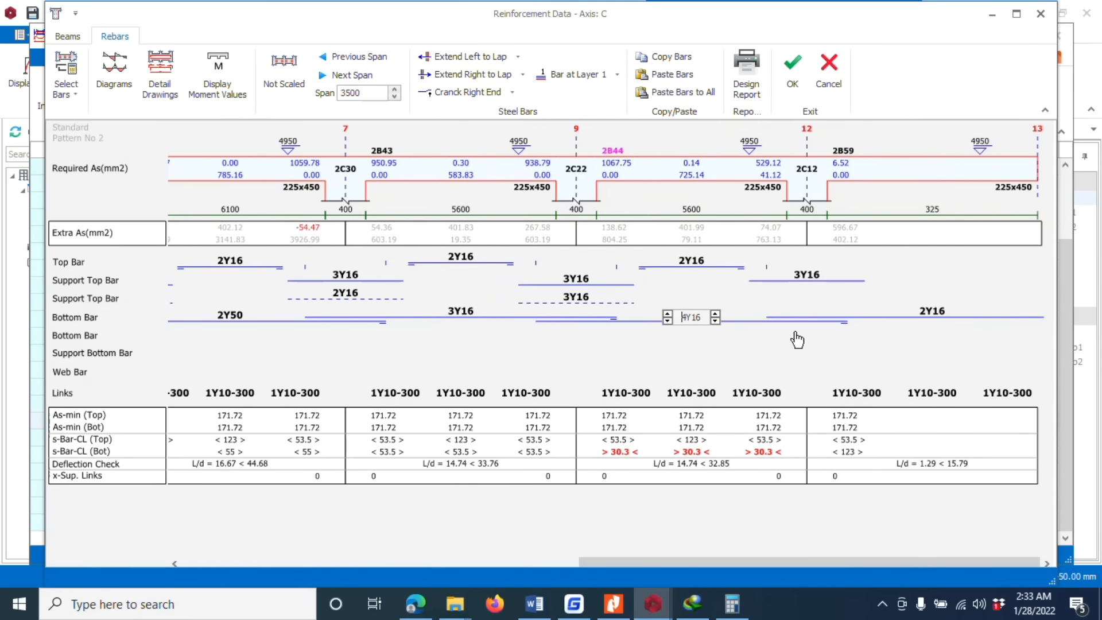
click(792, 80)
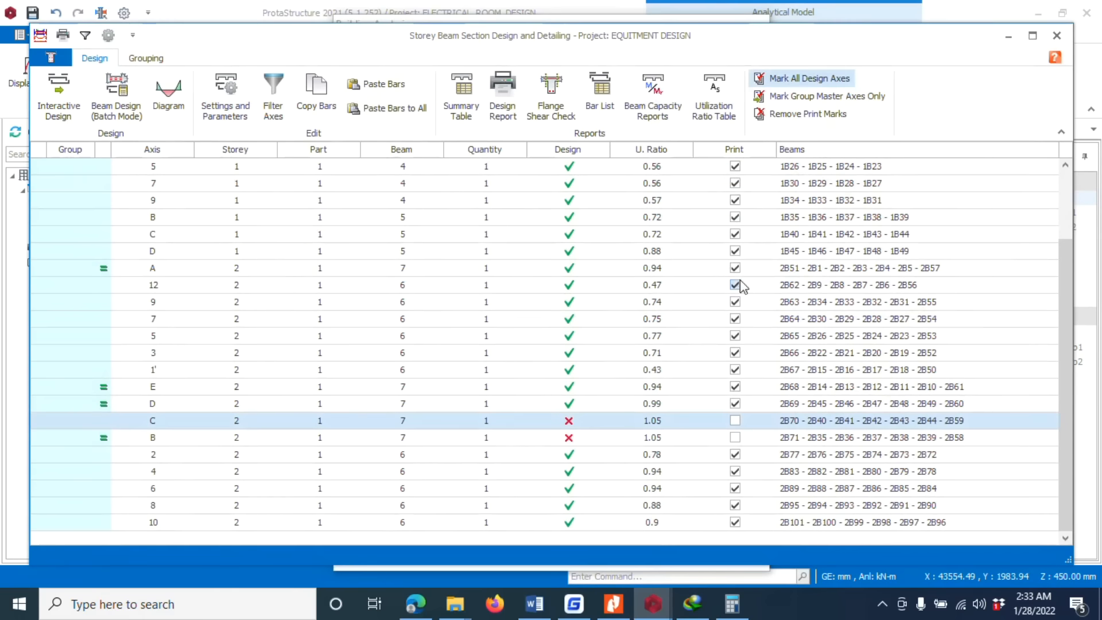
Step: Dismiss the error list and reopen the storey 2 axis C beams with their rebars updated
click(570, 421)
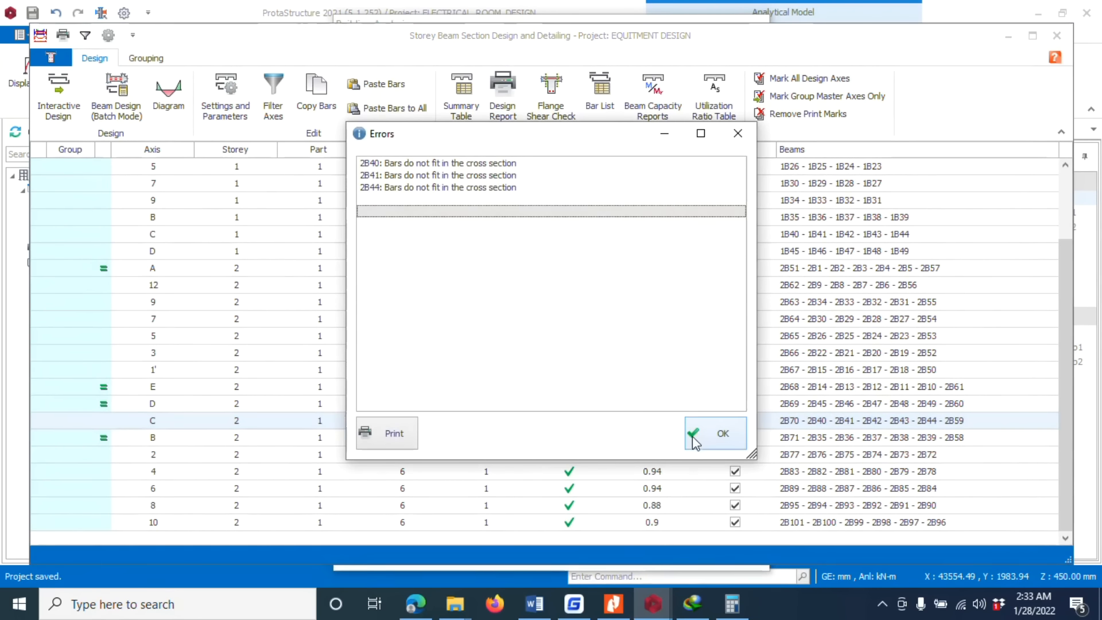
click(698, 433)
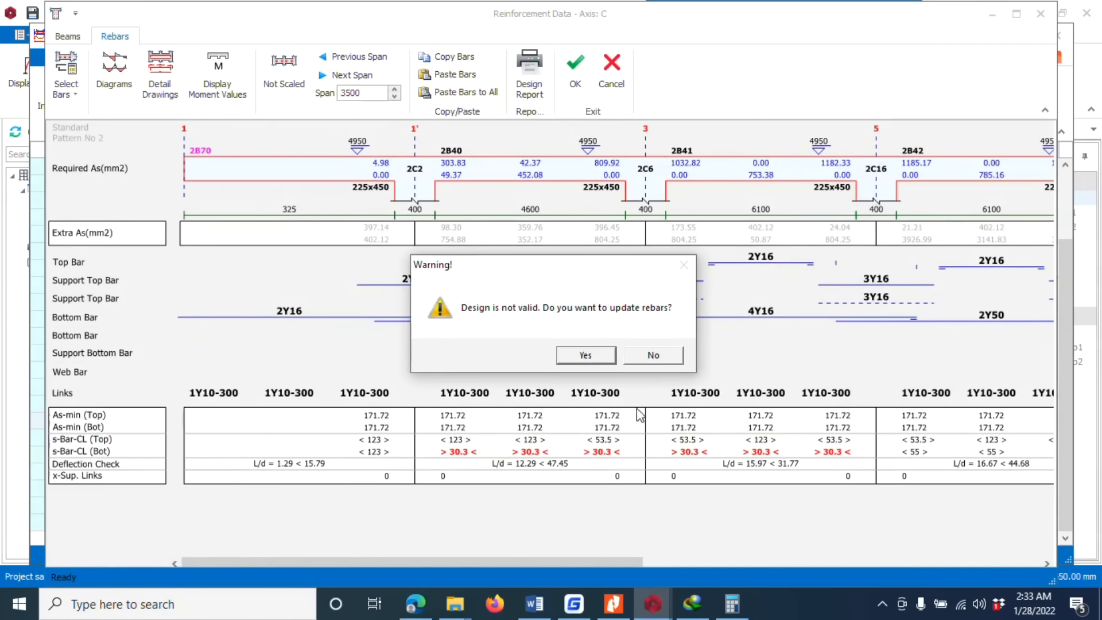
click(584, 354)
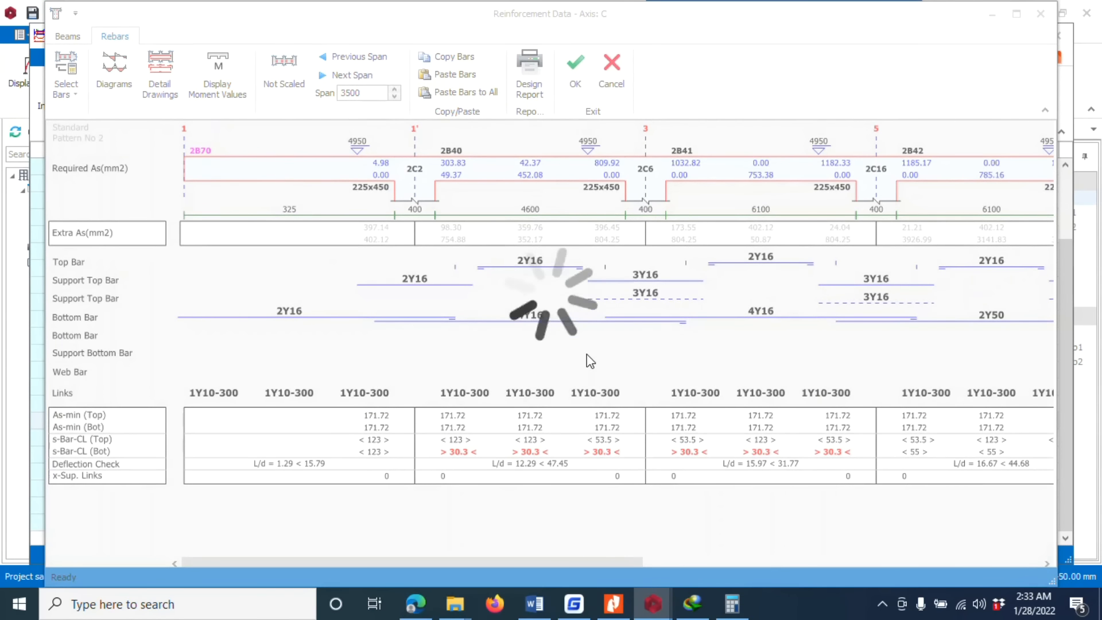
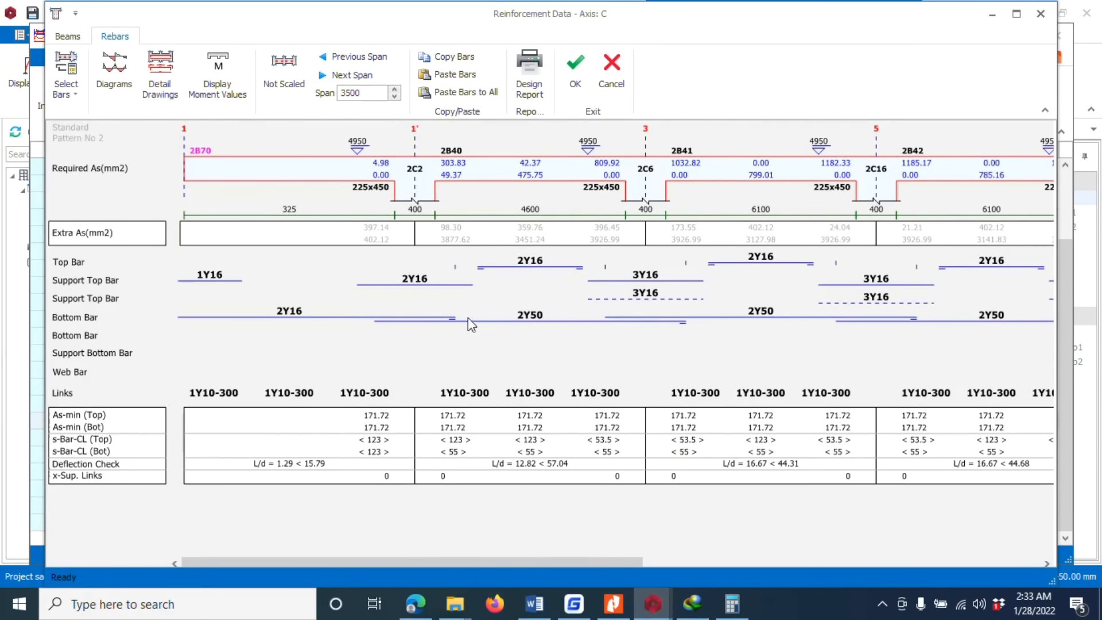
Step: Change the bottom bars of beam 2B40 to 3Y16
click(539, 326)
click(506, 316)
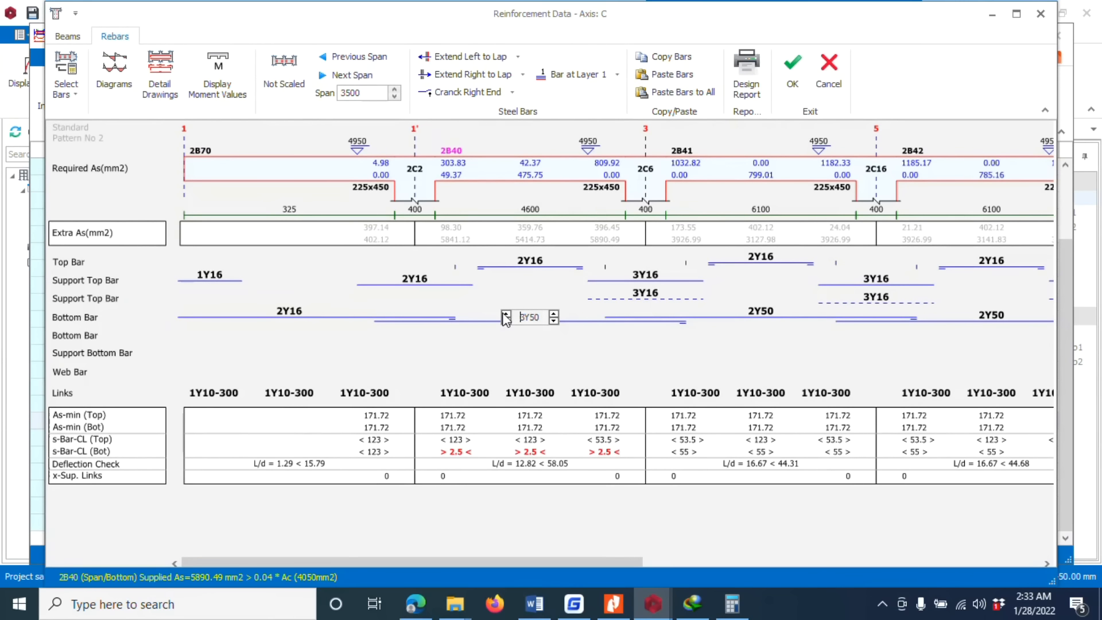
click(554, 315)
Step: Set the bottom bars of beam 2B41 on axis C to 4Y16
scroll(624, 329, right, 3)
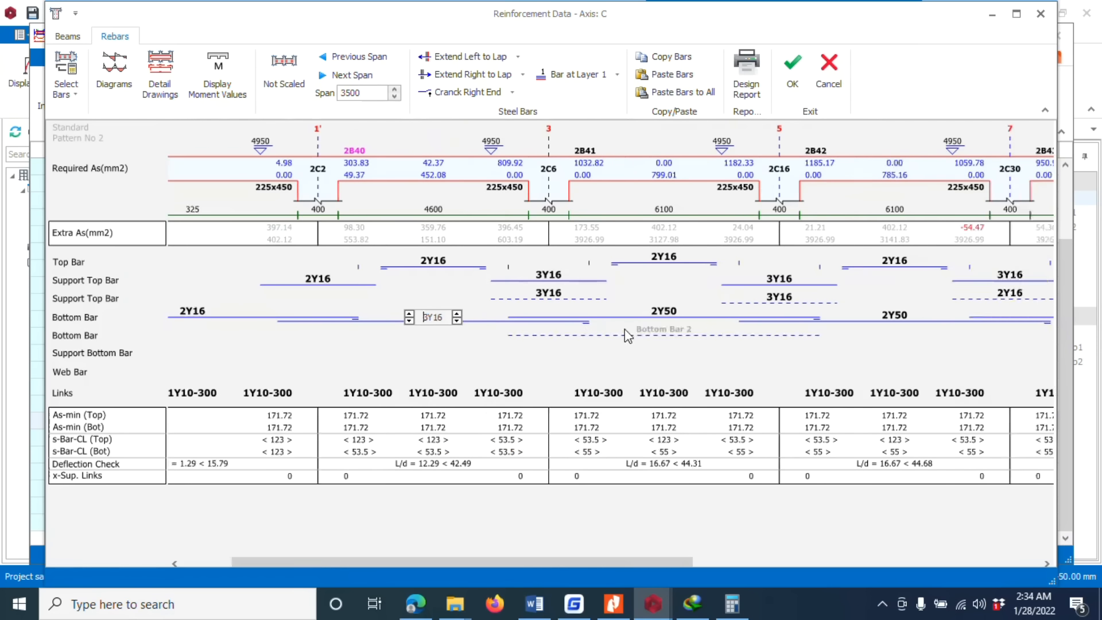
click(473, 317)
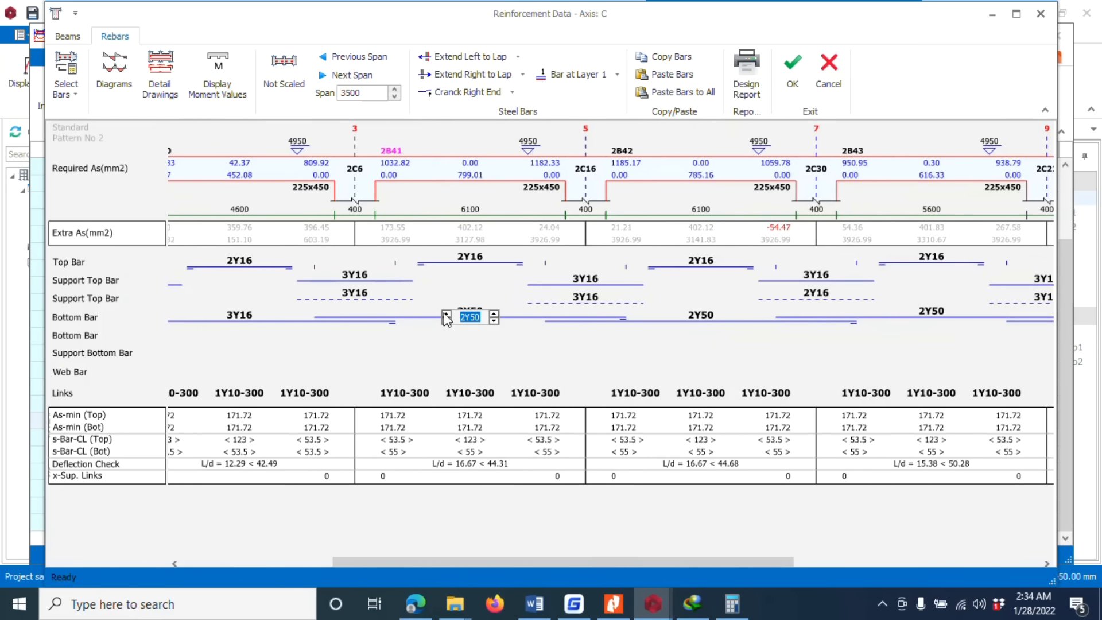
click(446, 317)
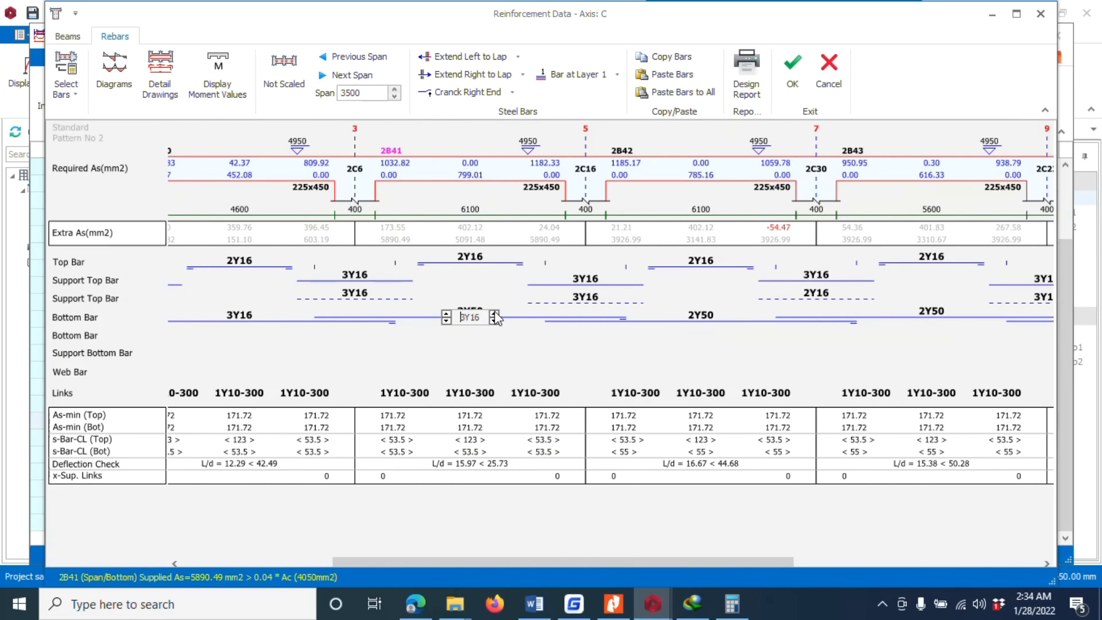
click(493, 317)
click(446, 316)
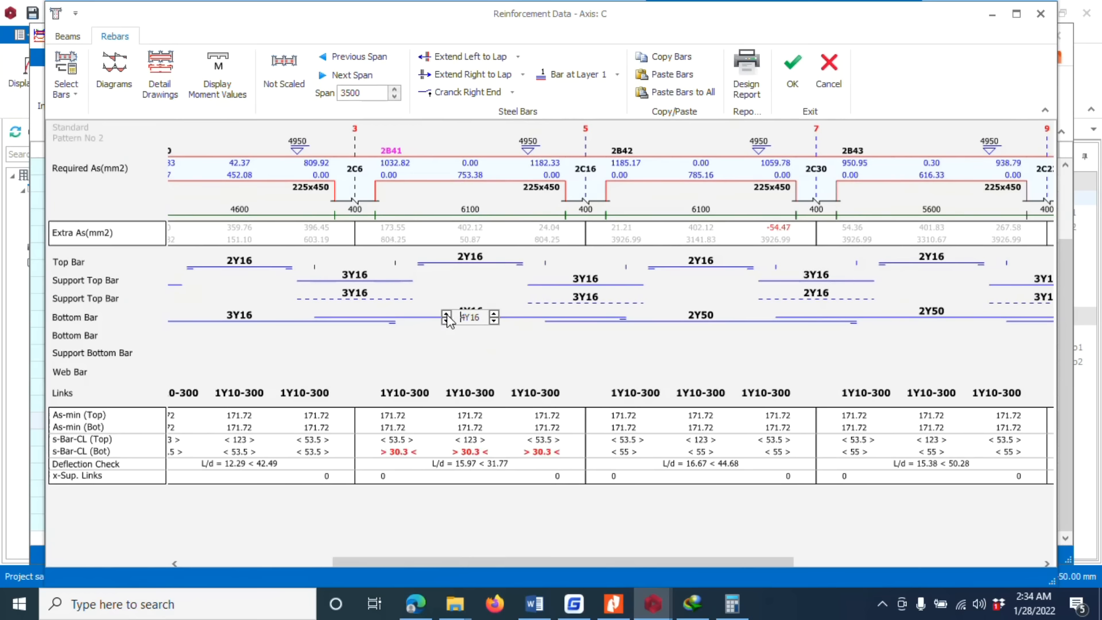
Step: Set the bottom bars of beam 2B42 on axis C to 4Y16
scroll(462, 320, right, 3)
click(504, 317)
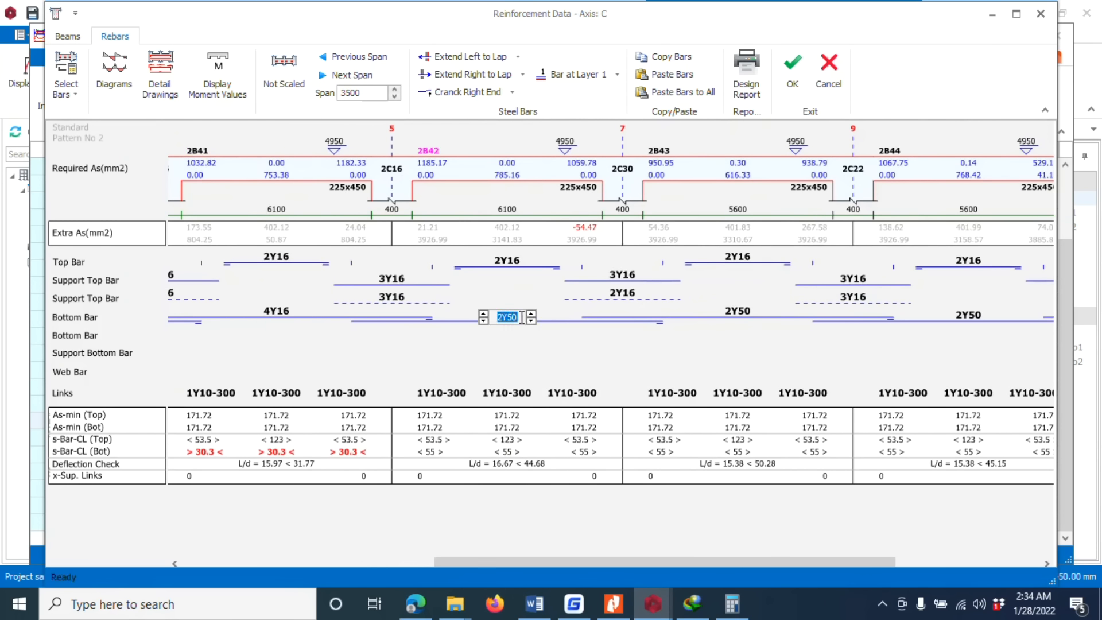
click(532, 319)
click(483, 315)
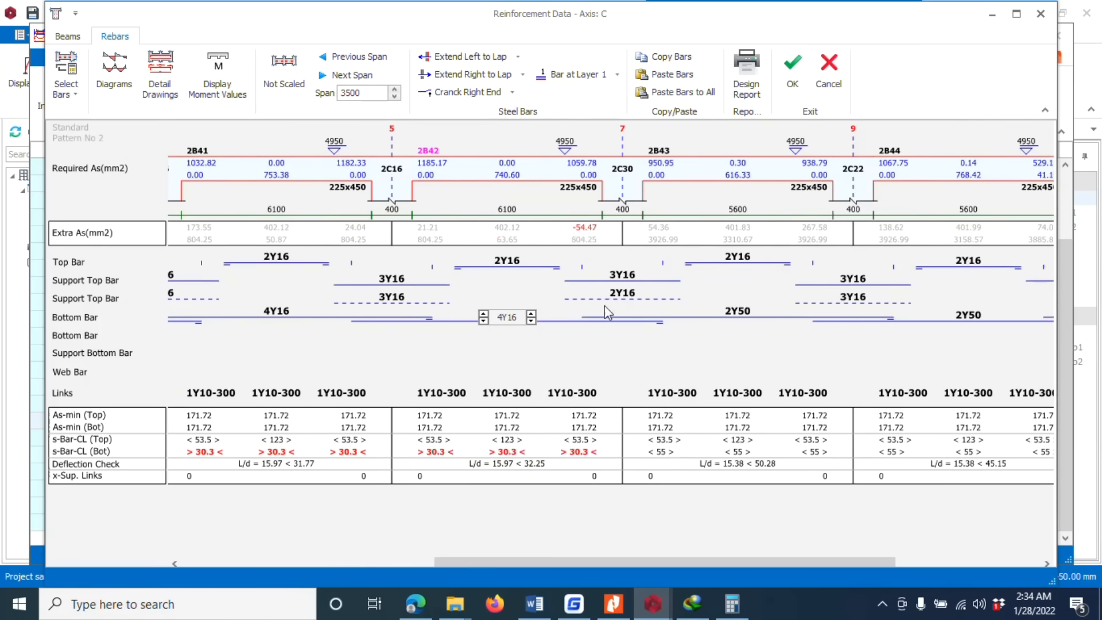
click(616, 279)
click(563, 284)
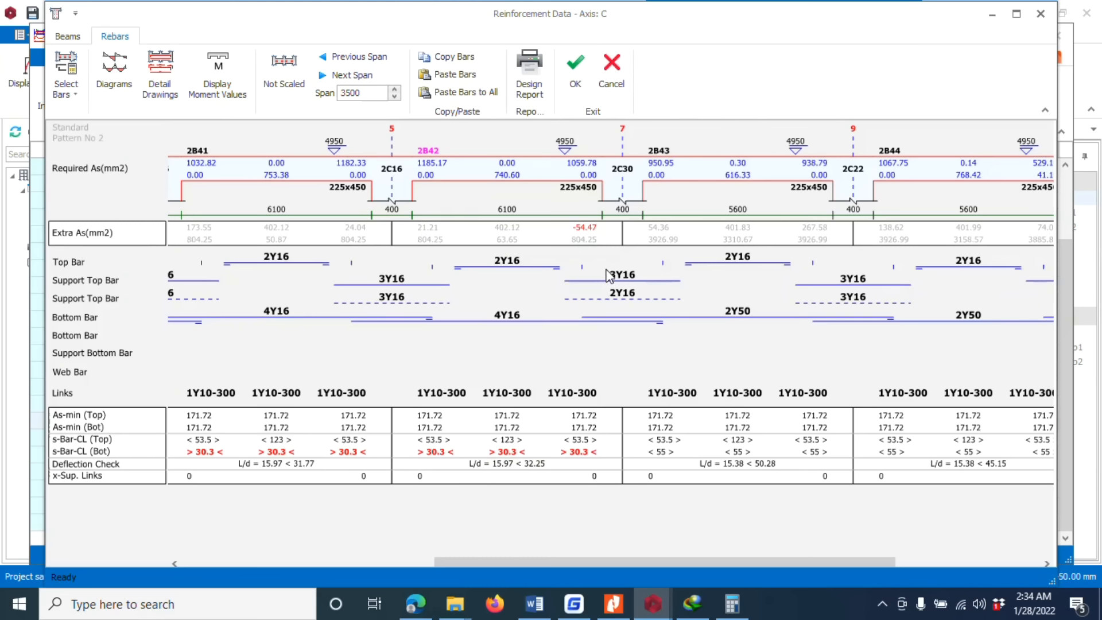
click(882, 612)
click(902, 571)
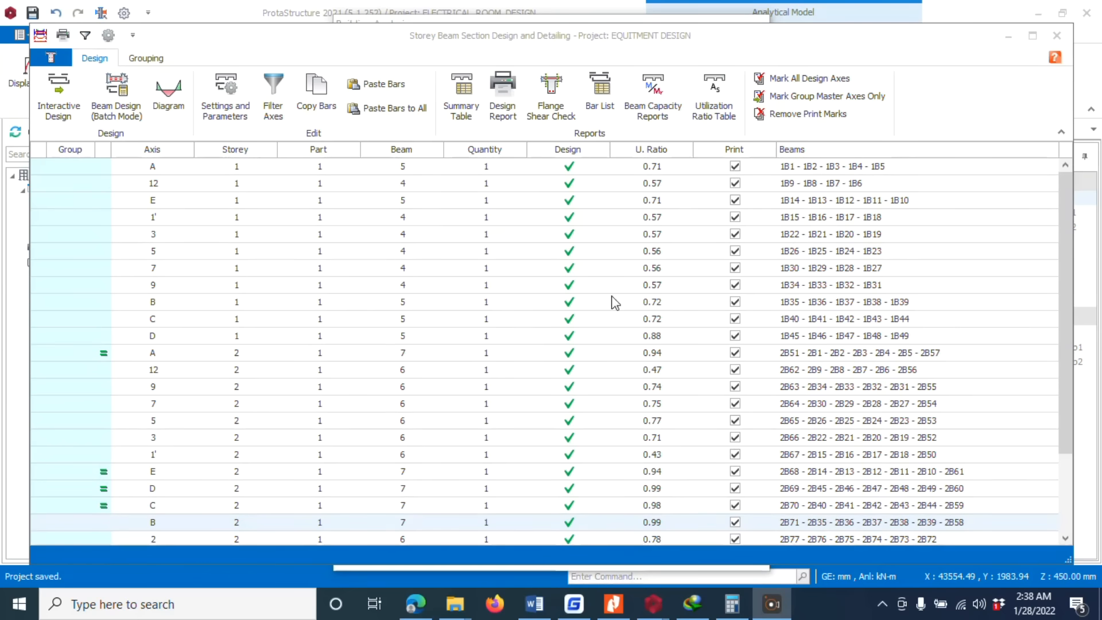
Step: Open the storey 2 axis D beams, dismiss the error list, and review and accept their reinforcement
scroll(575, 421, down, 2)
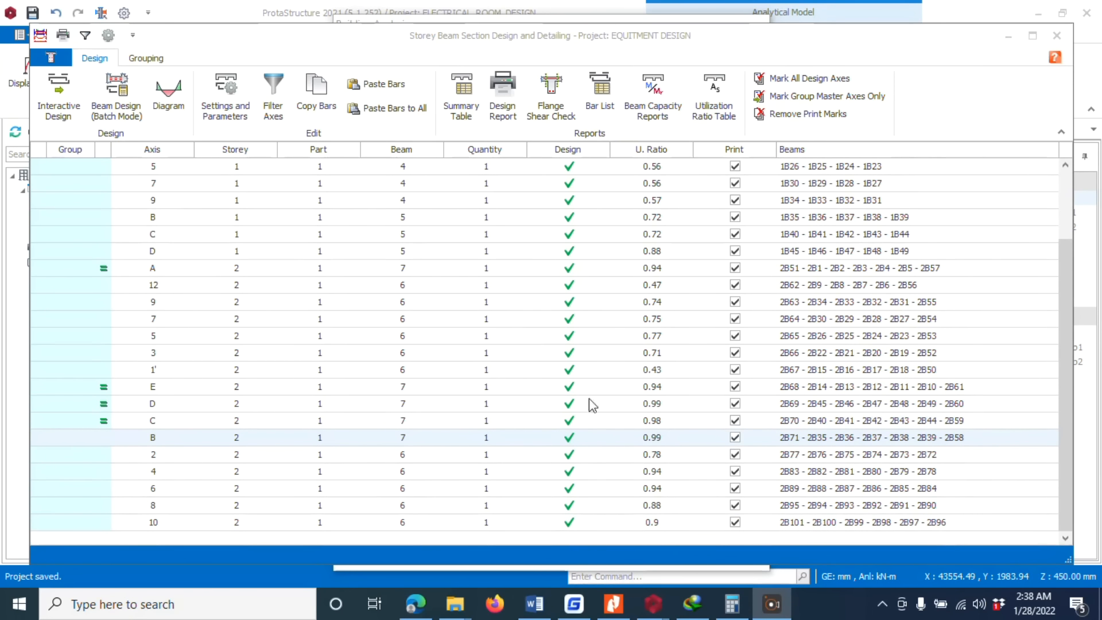
scroll(584, 330, up, 2)
scroll(574, 333, down, 2)
click(569, 405)
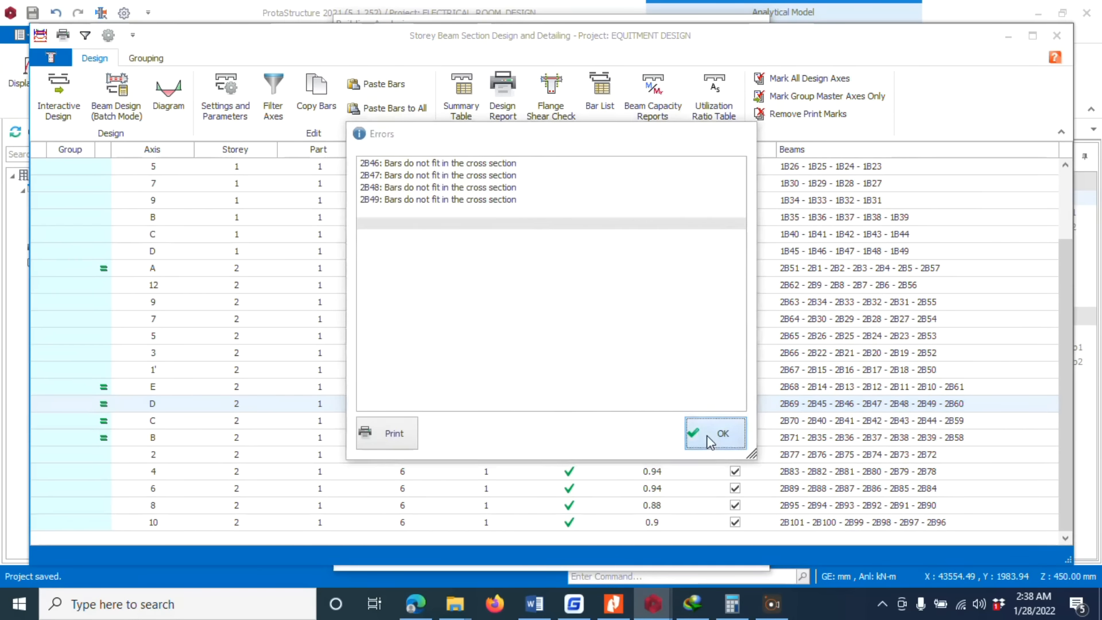
click(709, 438)
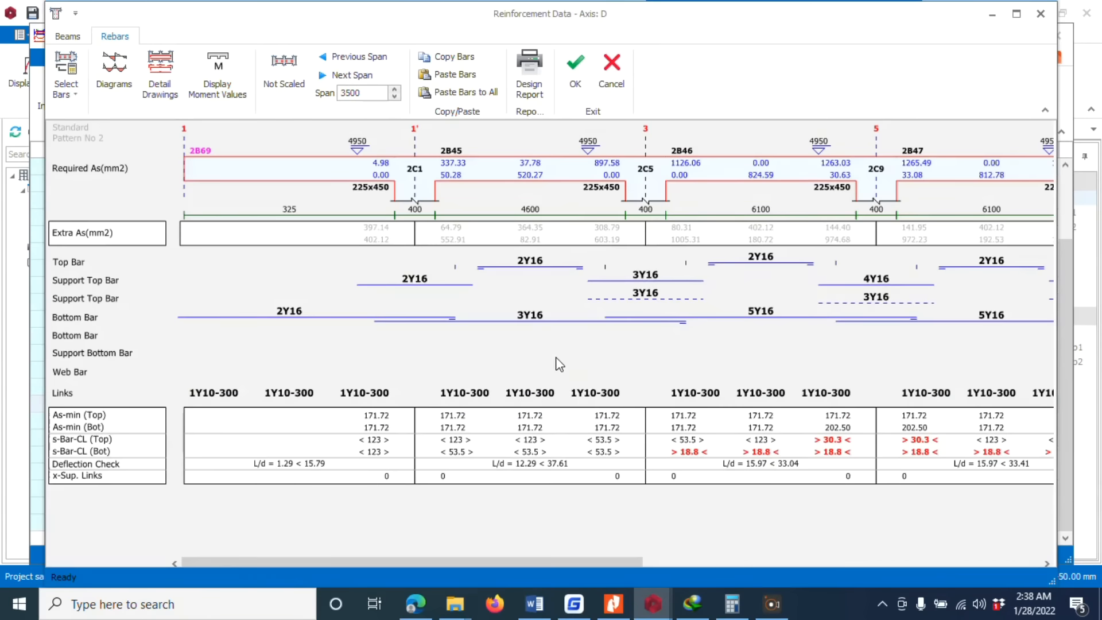
scroll(658, 373, right, 5)
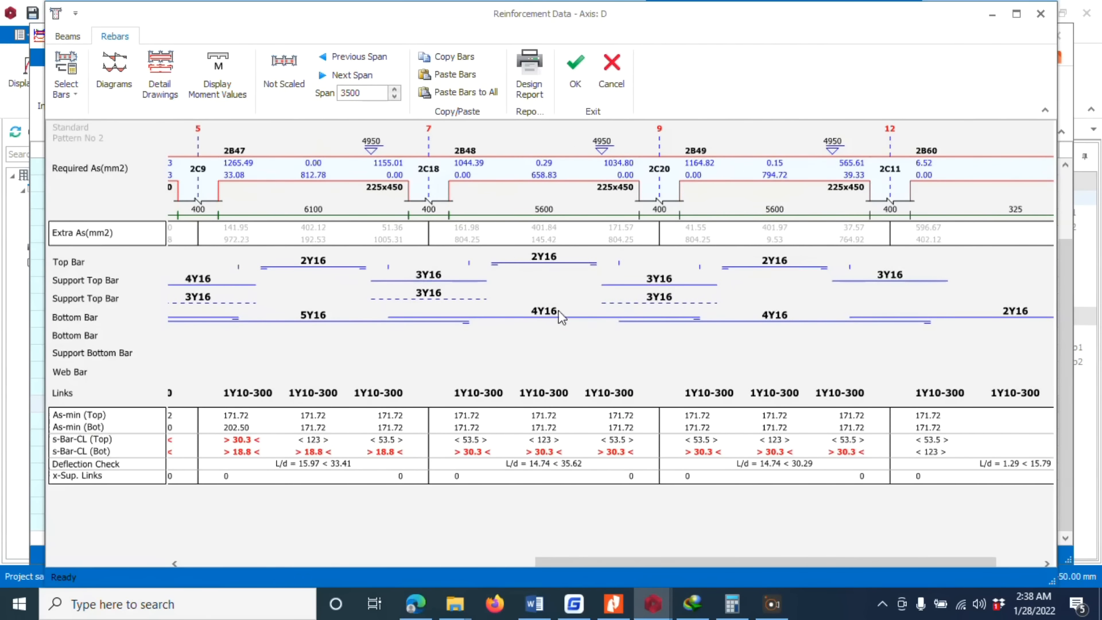
click(574, 64)
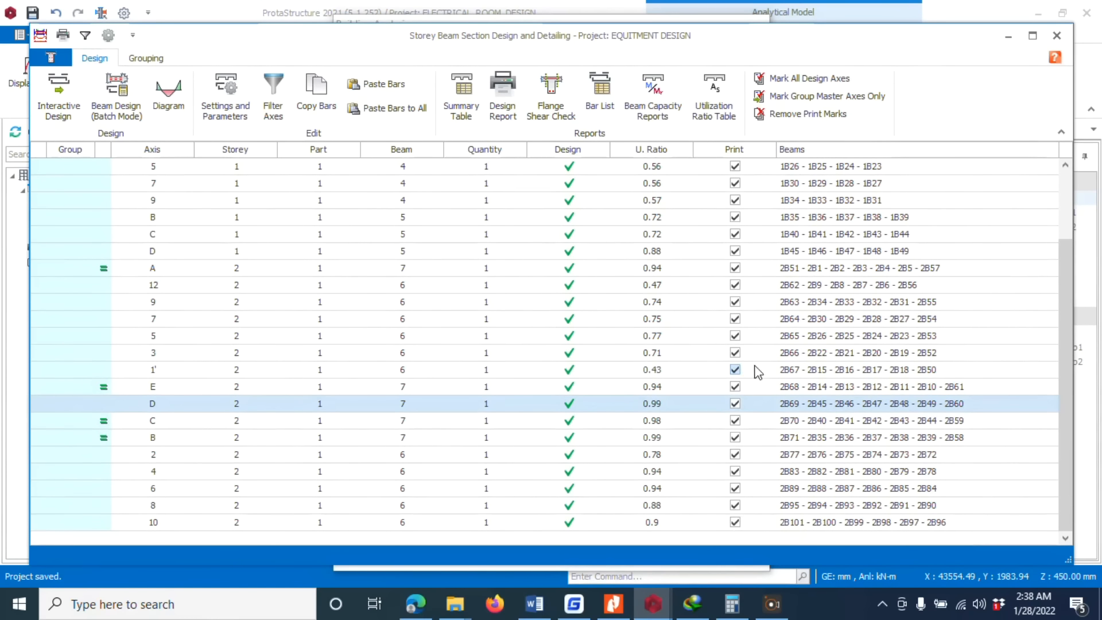
Step: Close the storey beam design, open the column reinforcement design and look through the design status of the columns
click(1058, 38)
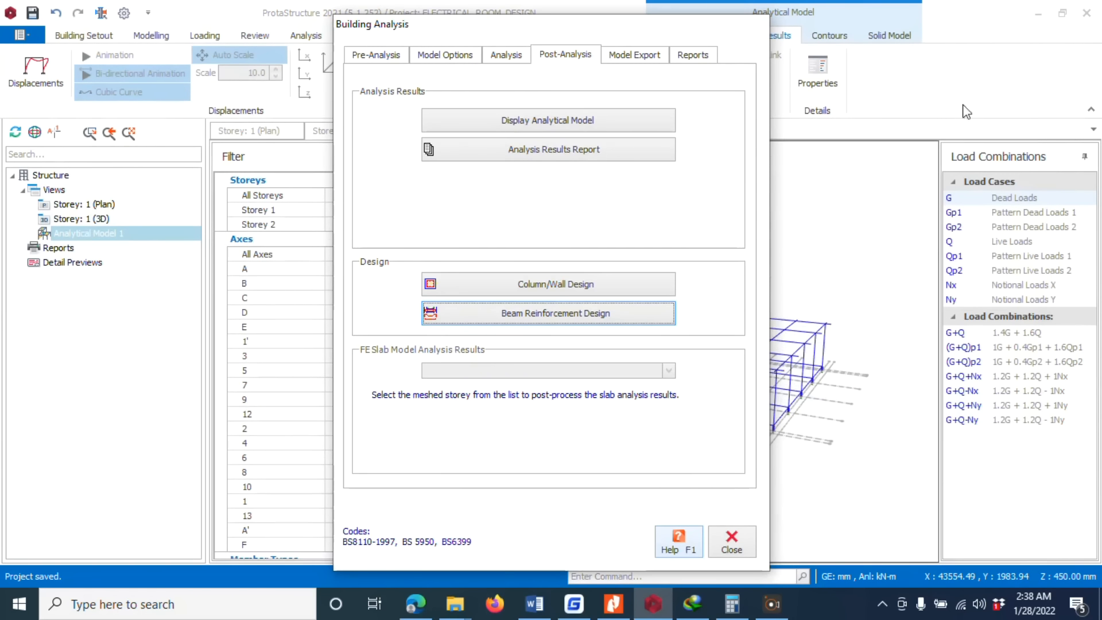
click(562, 285)
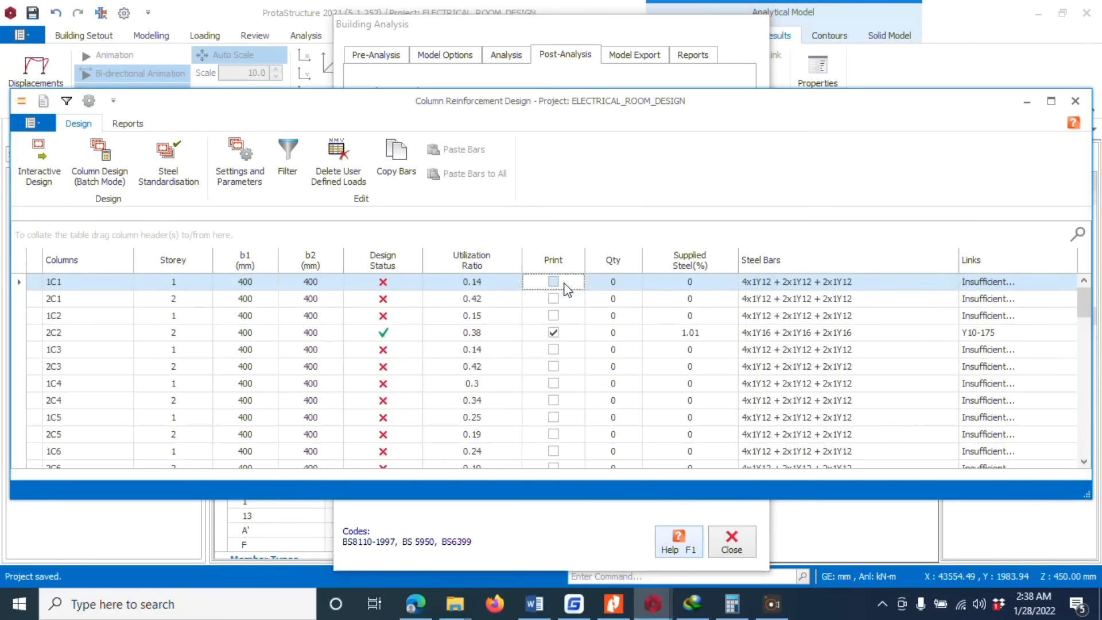
scroll(505, 327, down, 8)
scroll(459, 316, up, 7)
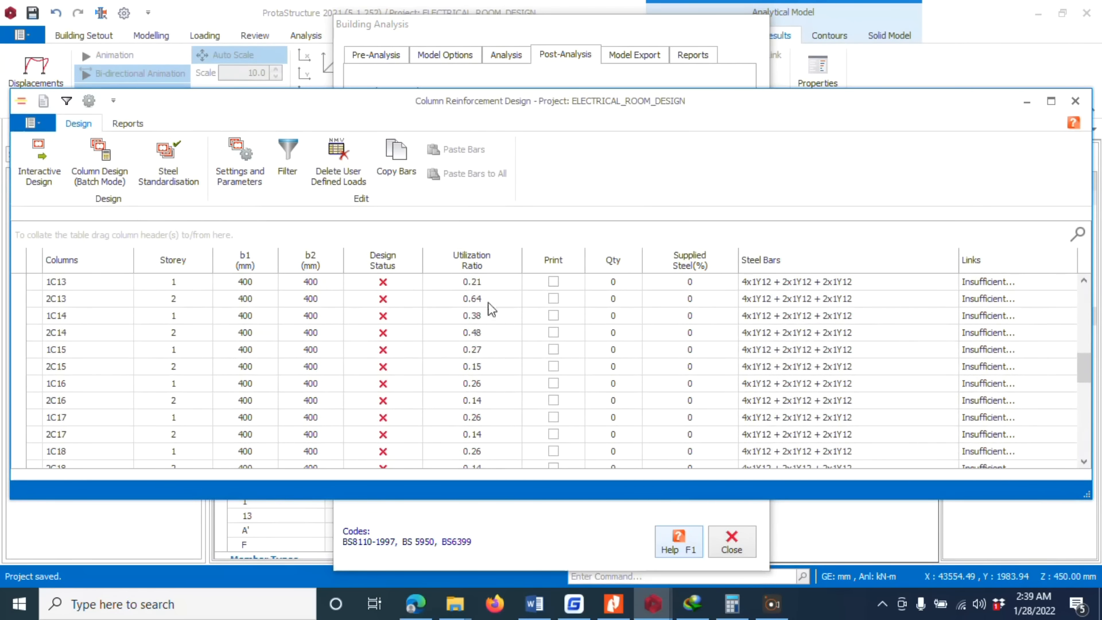
scroll(252, 307, up, 3)
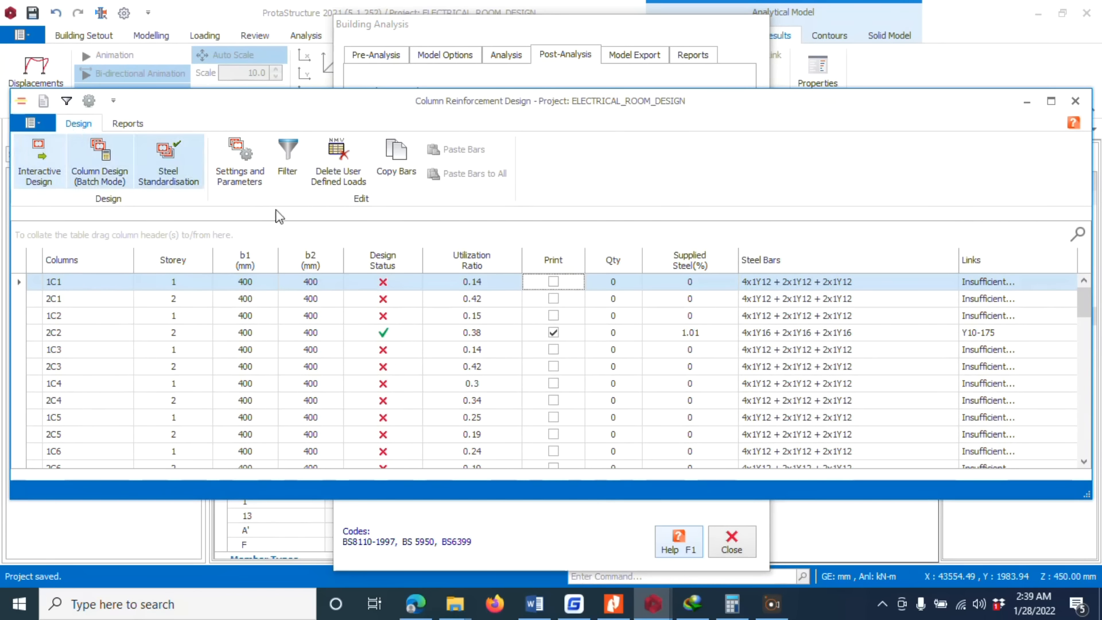
Step: Run the batch column design for all storeys, selecting new steel when previous bars are insufficient, and close its dialog
click(99, 160)
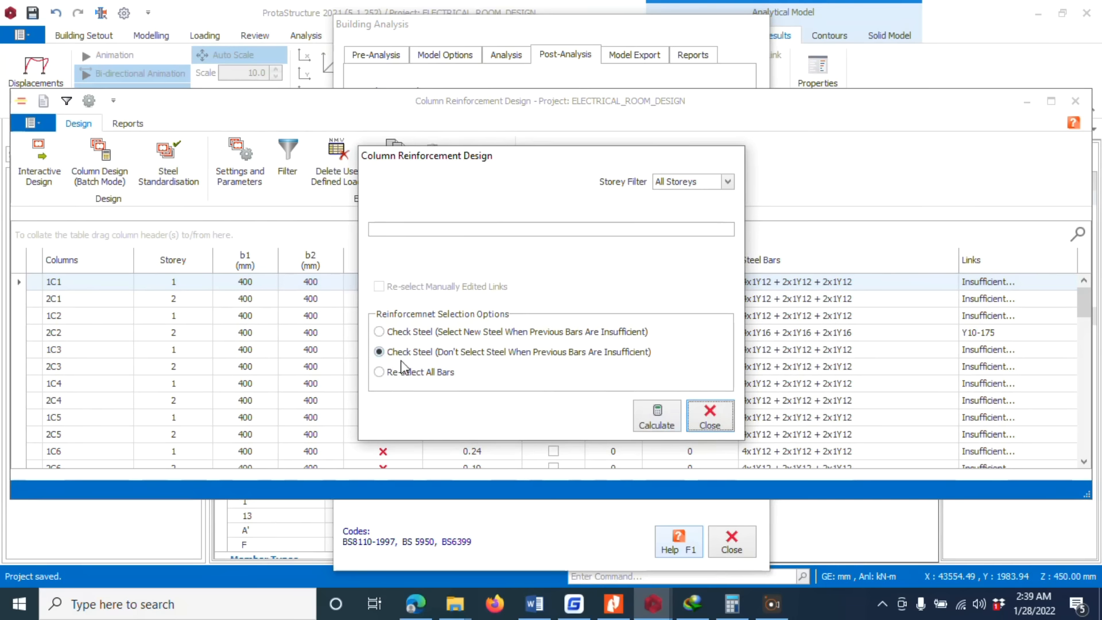
click(419, 331)
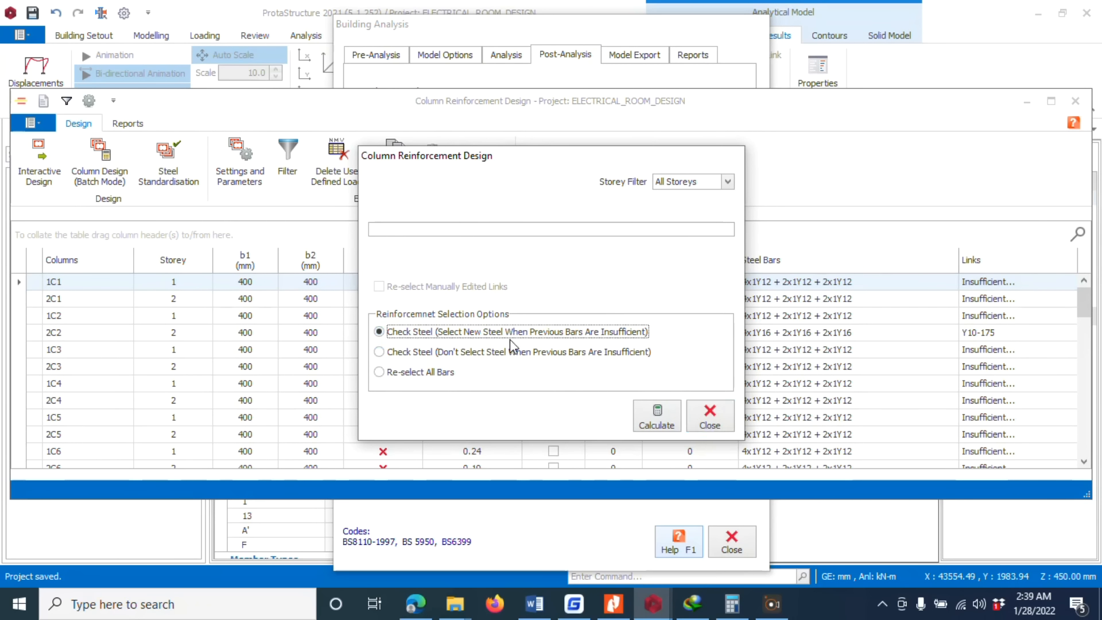
click(655, 414)
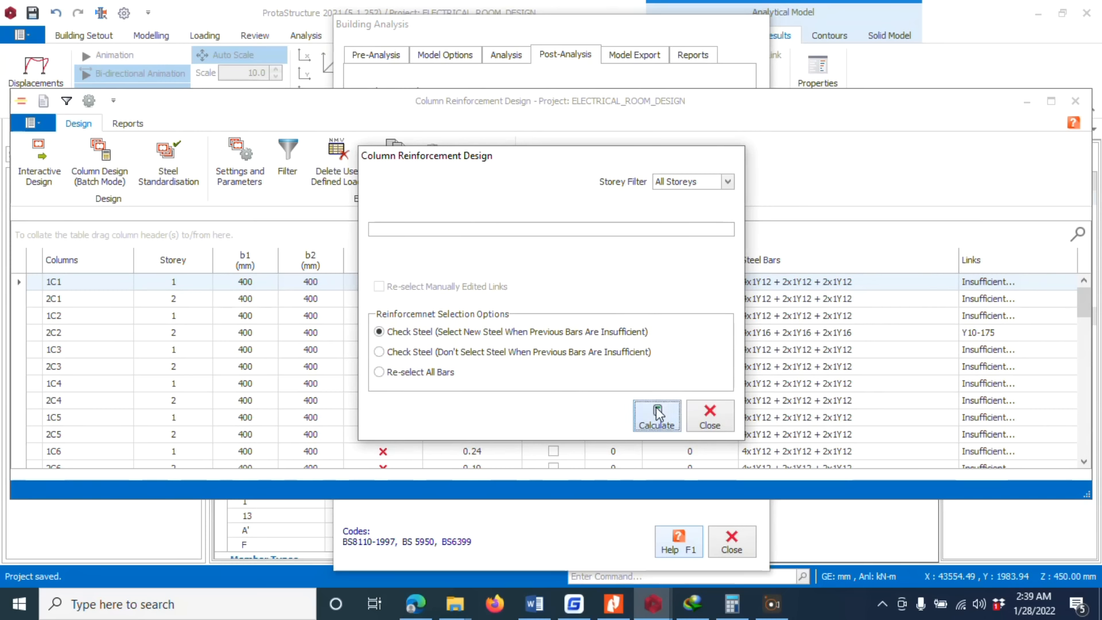
drag(541, 171, 819, 151)
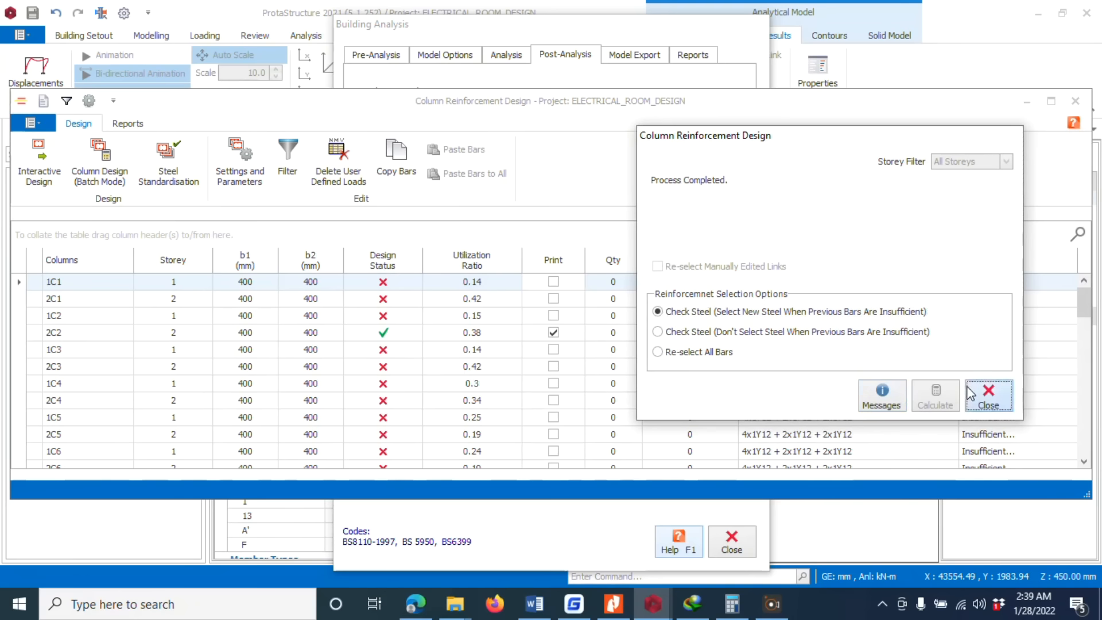
click(985, 396)
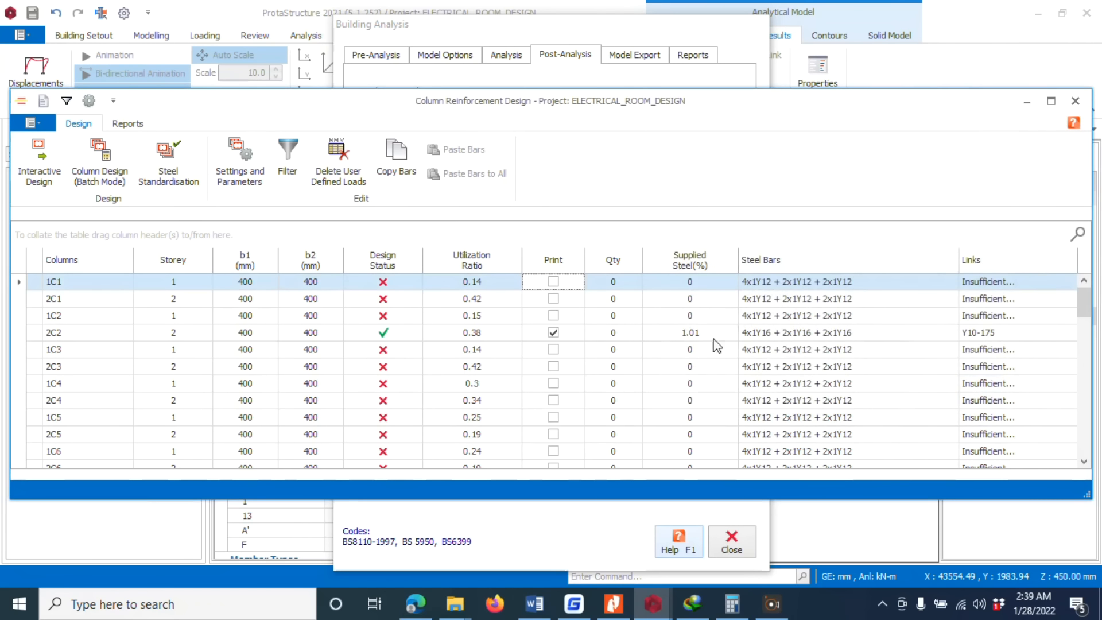
Step: Design storey 1 column 1C1 interactively and accept its 8Y16 reinforcement
double_click(406, 282)
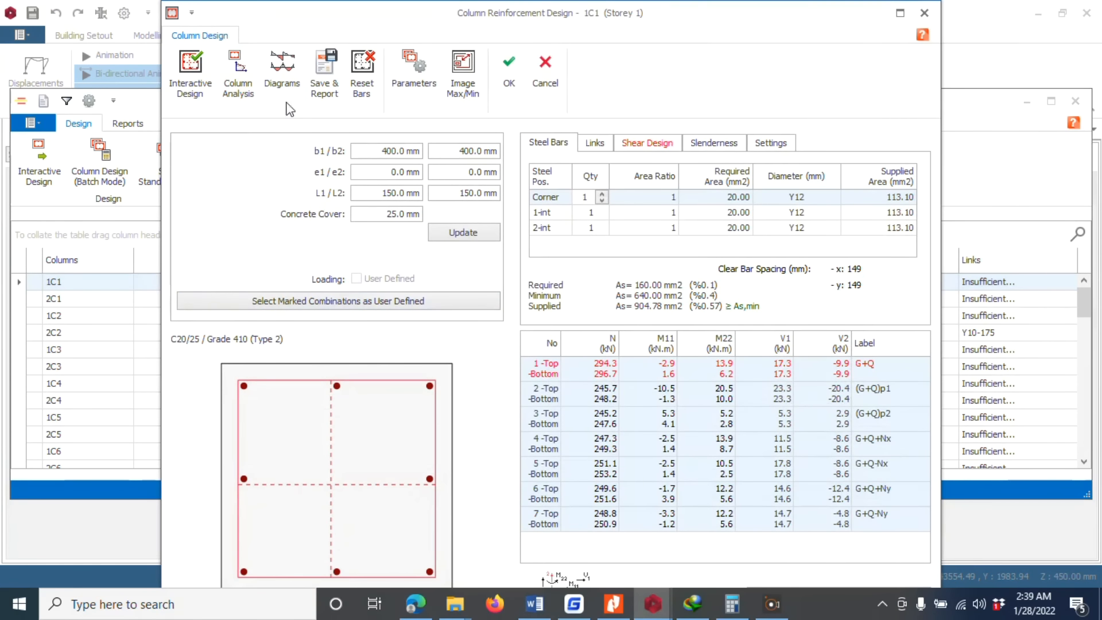
click(198, 78)
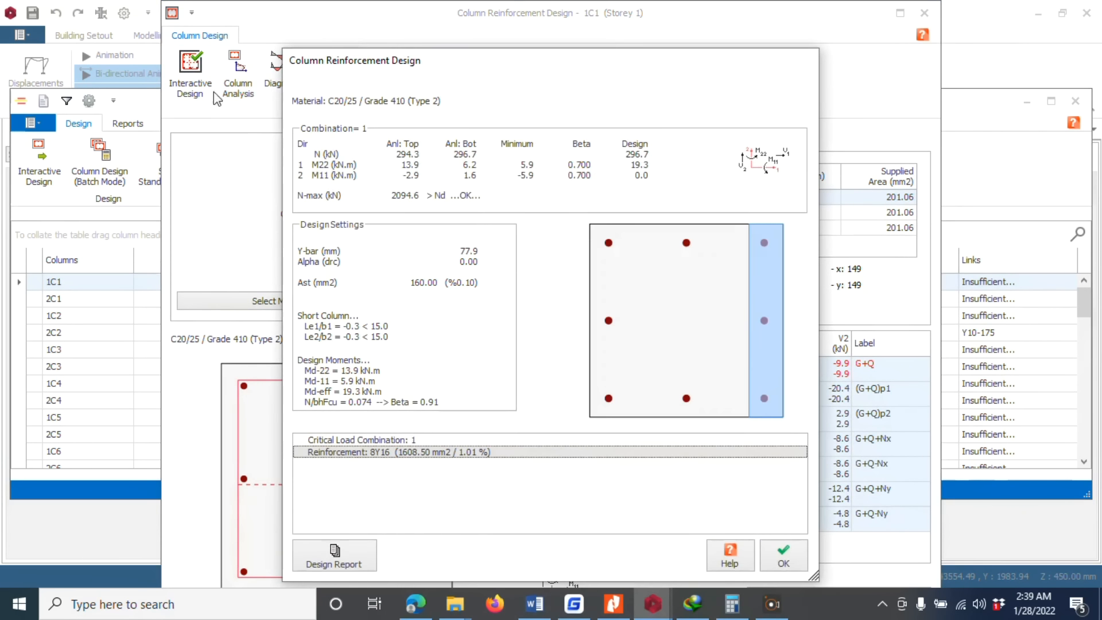
click(781, 556)
click(510, 81)
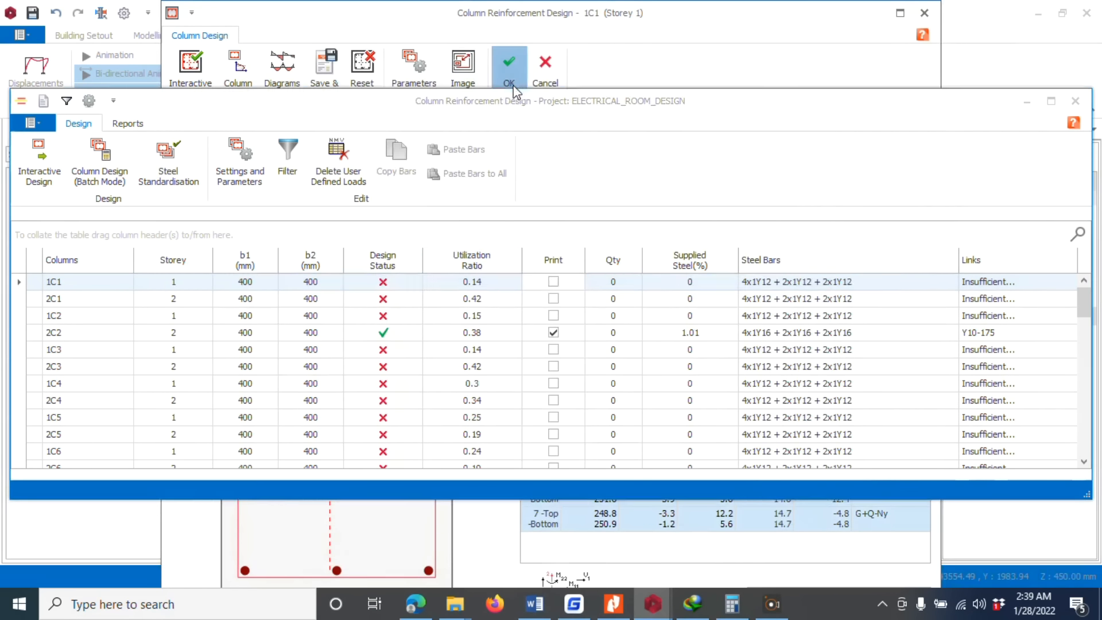
Step: Design storey 2 column 2C1 interactively and accept its 8Y16 reinforcement
double_click(405, 298)
click(210, 74)
click(785, 556)
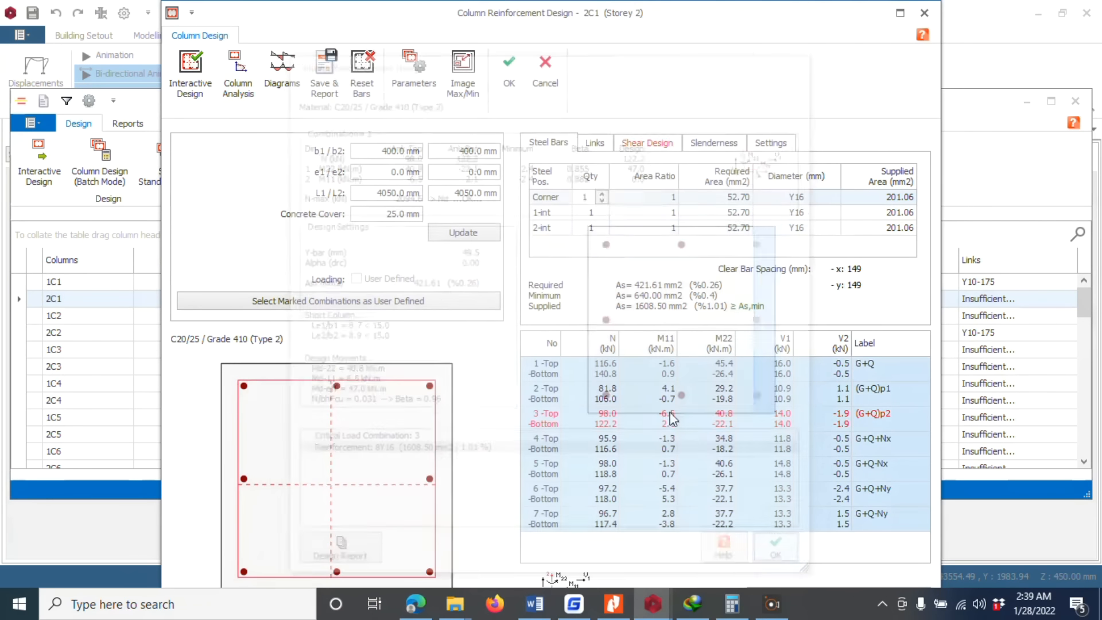
click(504, 89)
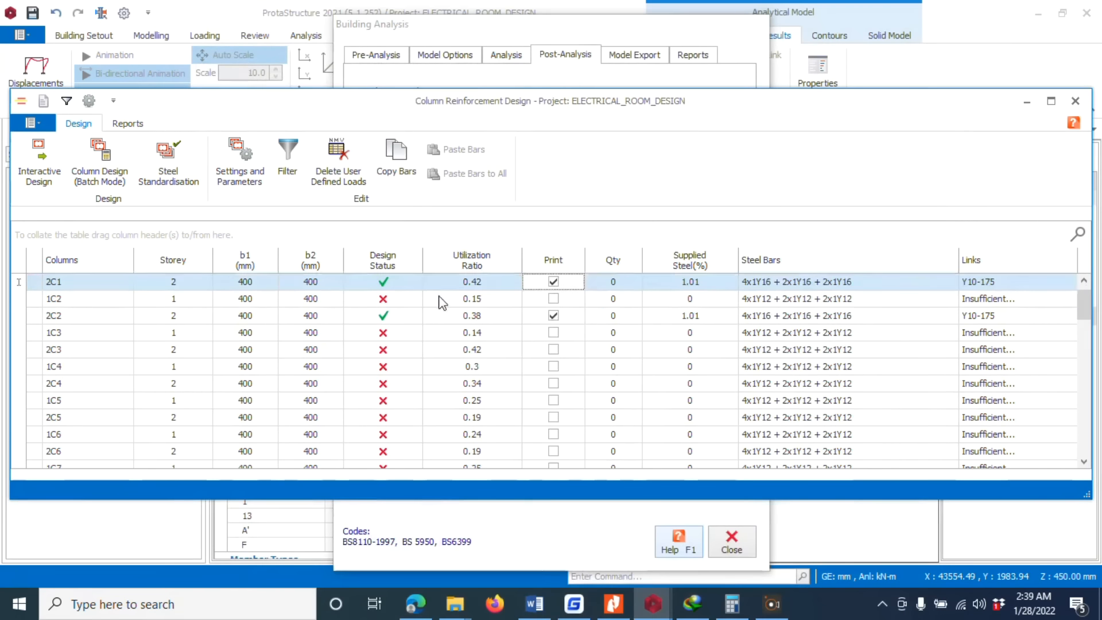
Step: Design storey 1 column 1C2 interactively and accept its 8Y16 reinforcement
click(405, 317)
double_click(406, 325)
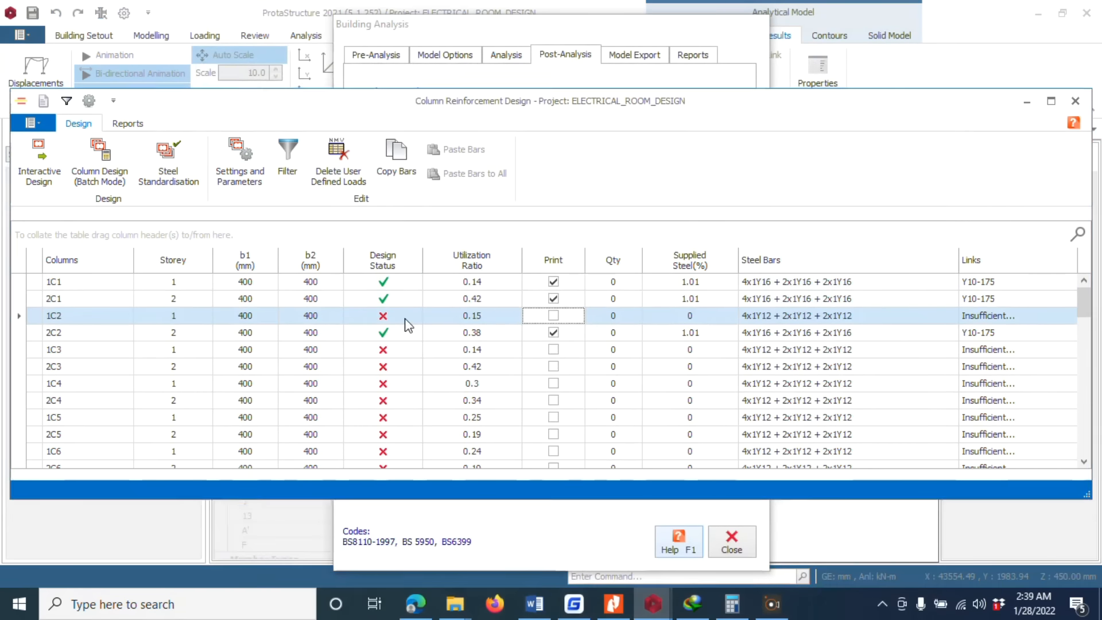
click(189, 75)
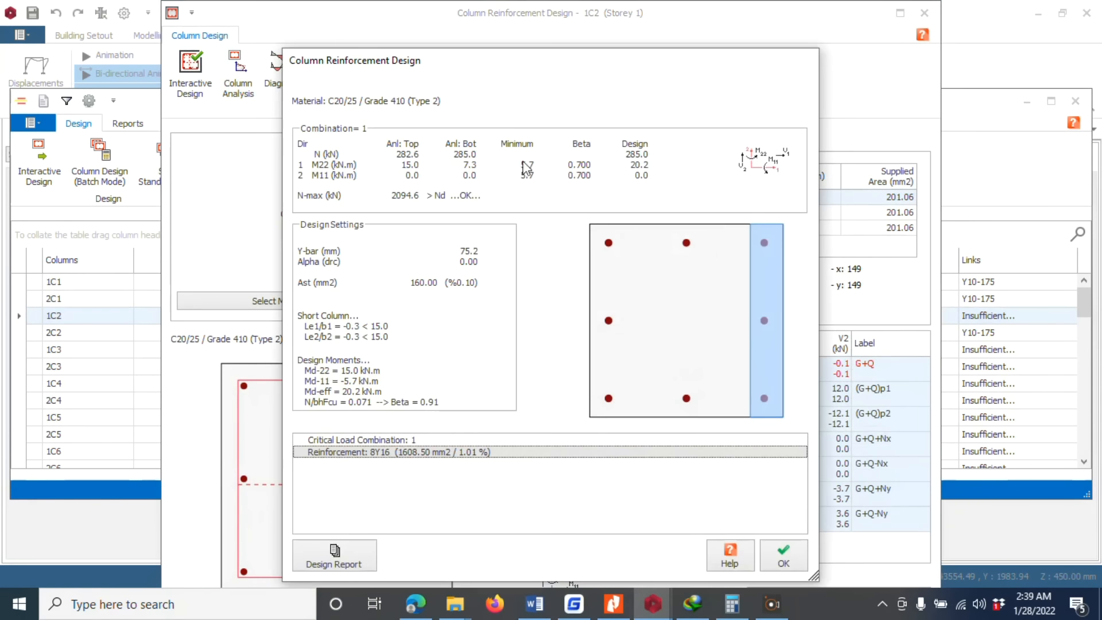
click(785, 557)
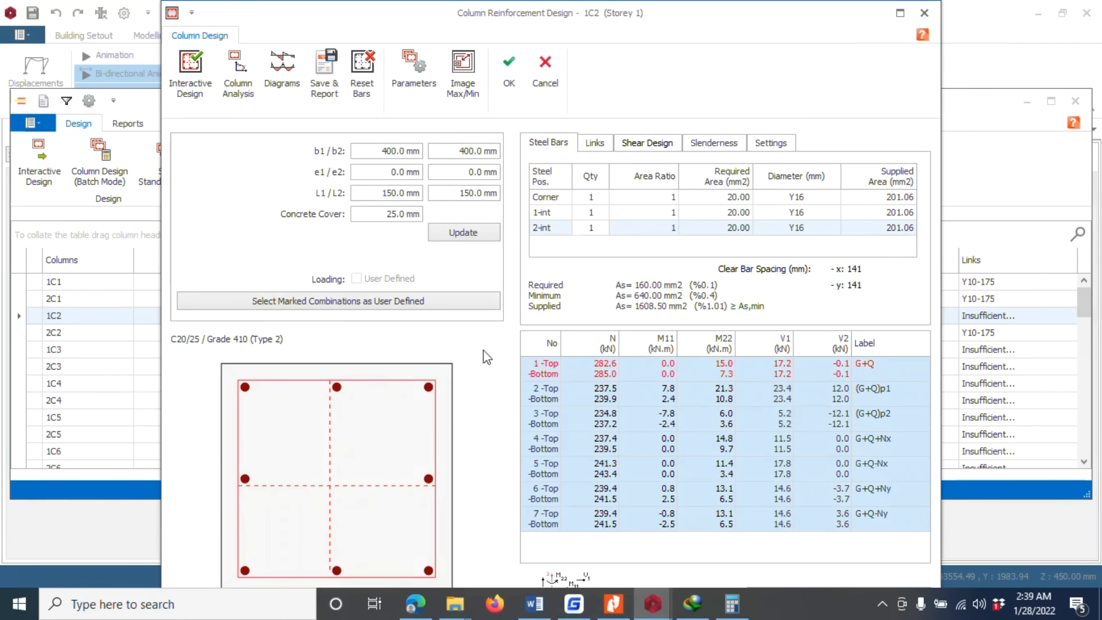
click(507, 72)
Step: Design storey 1 column 1C3 interactively and accept its 8Y16 reinforcement
click(390, 351)
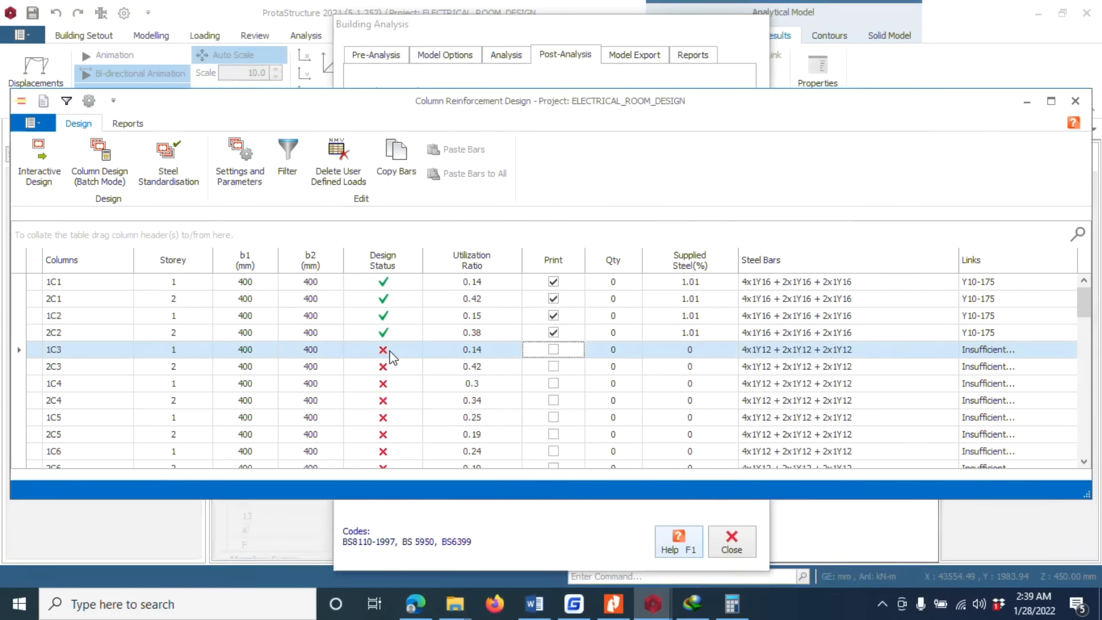
double_click(389, 351)
click(189, 76)
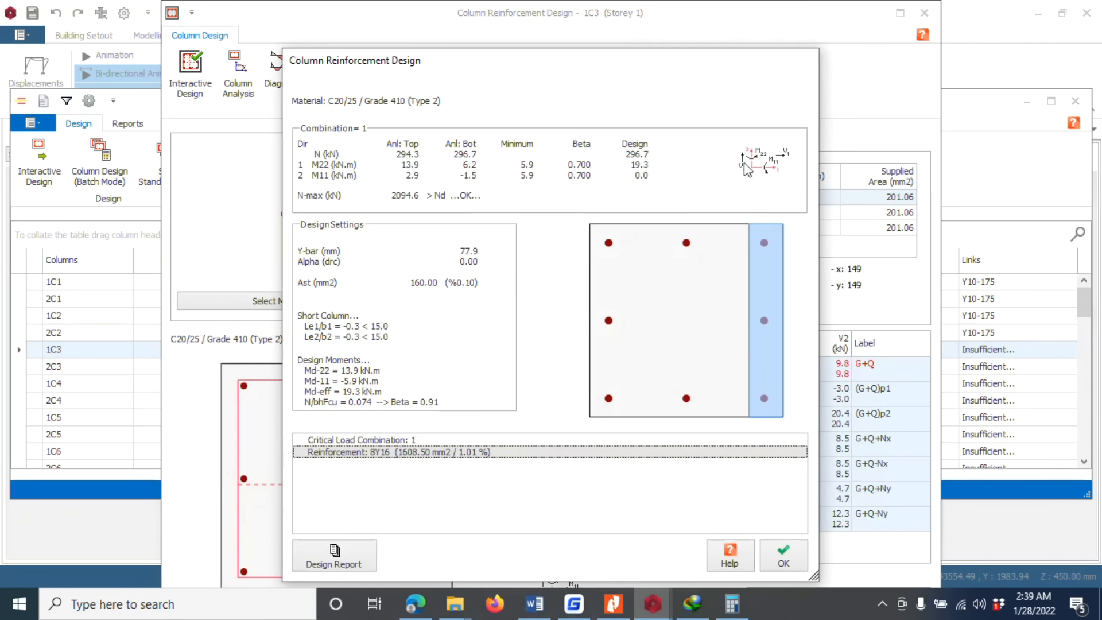
click(783, 554)
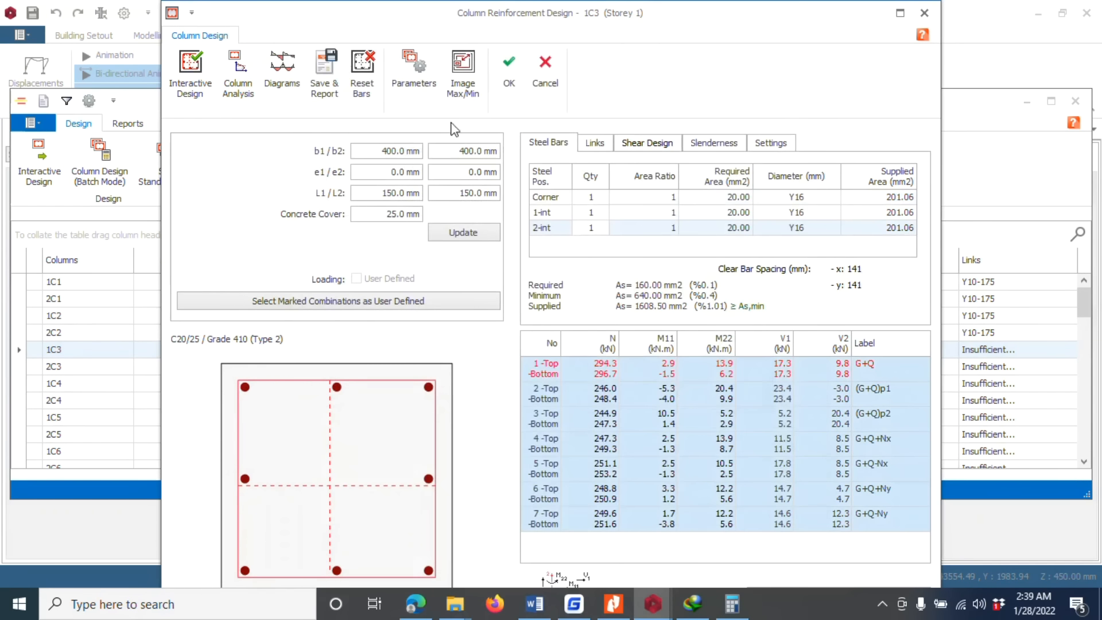
click(501, 97)
Step: Design storey 2 column 2C3 interactively and accept its 8Y16 reinforcement
scroll(481, 319, down, 1)
double_click(406, 332)
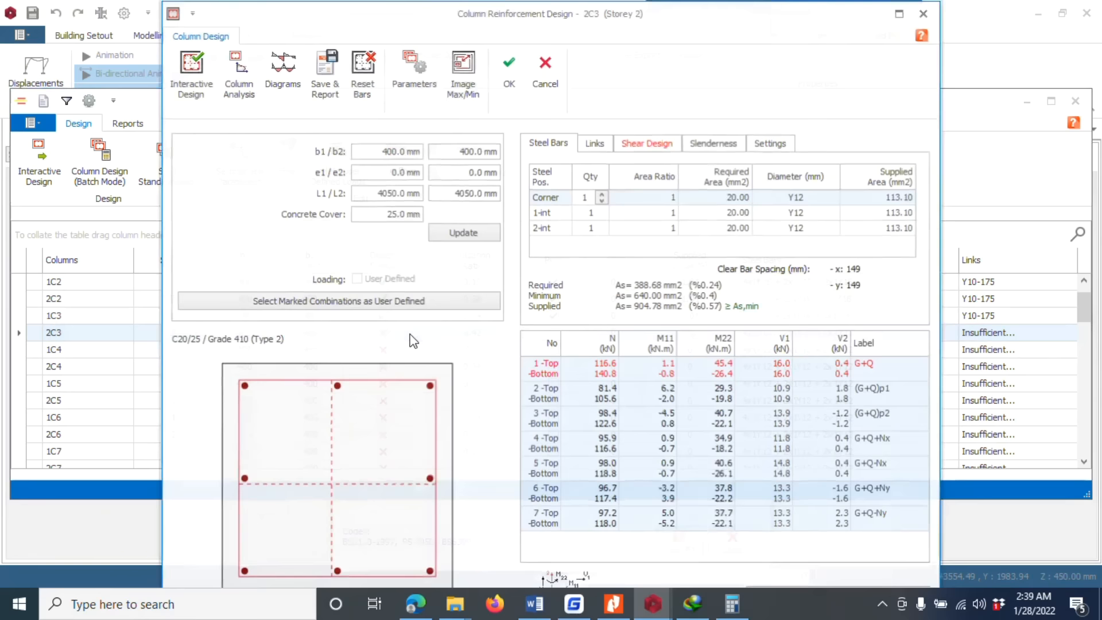
click(189, 76)
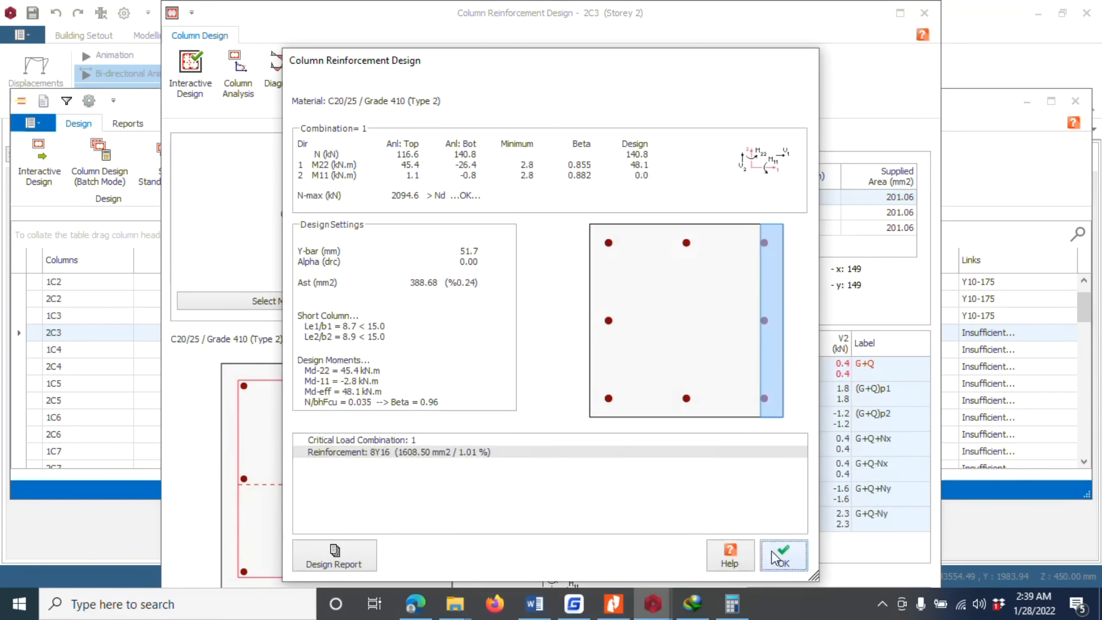
click(783, 555)
click(509, 86)
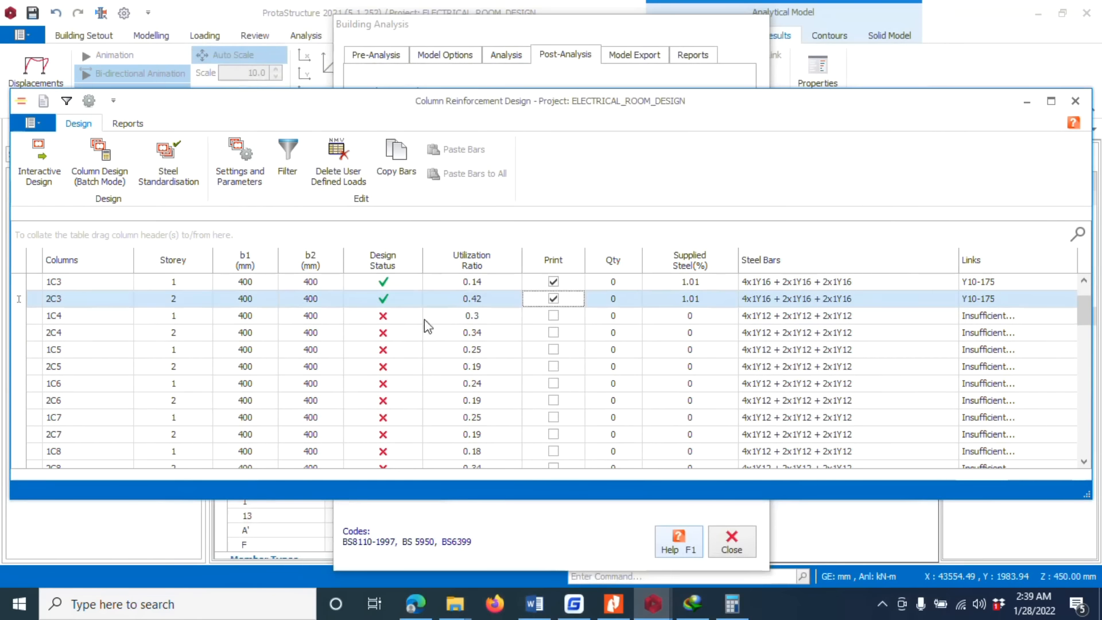
Step: Design storey 1 column 1C4 interactively and accept its Y16 reinforcement
double_click(394, 323)
click(193, 86)
click(783, 557)
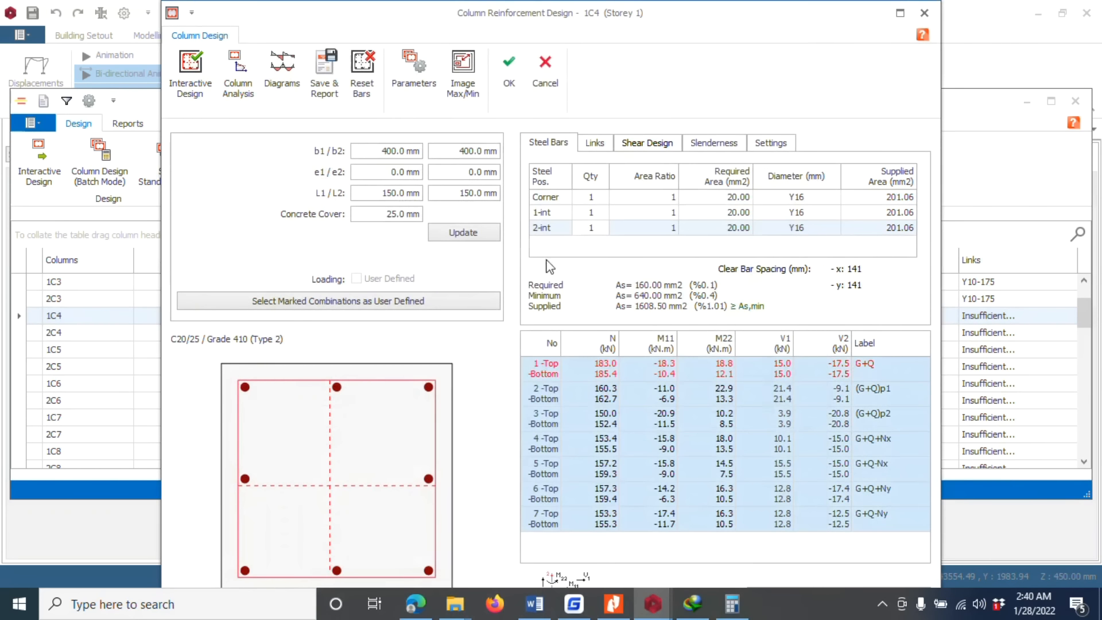
click(521, 80)
Step: Design storey 2 column 2C4 interactively and accept its 8Y16 reinforcement
click(388, 327)
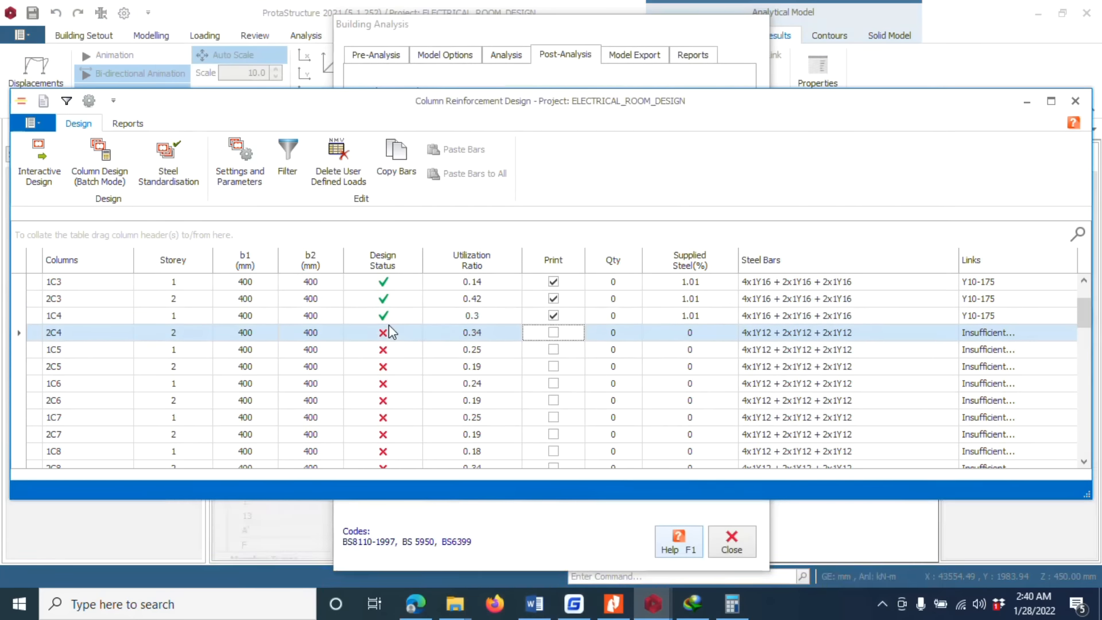
double_click(388, 325)
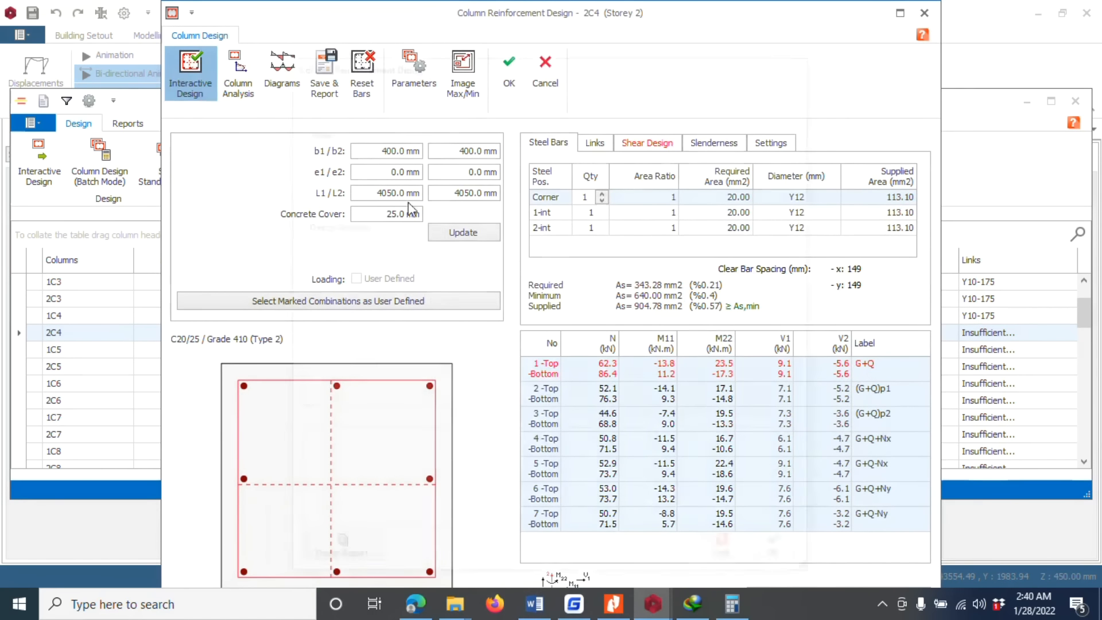
click(193, 86)
click(780, 555)
click(513, 91)
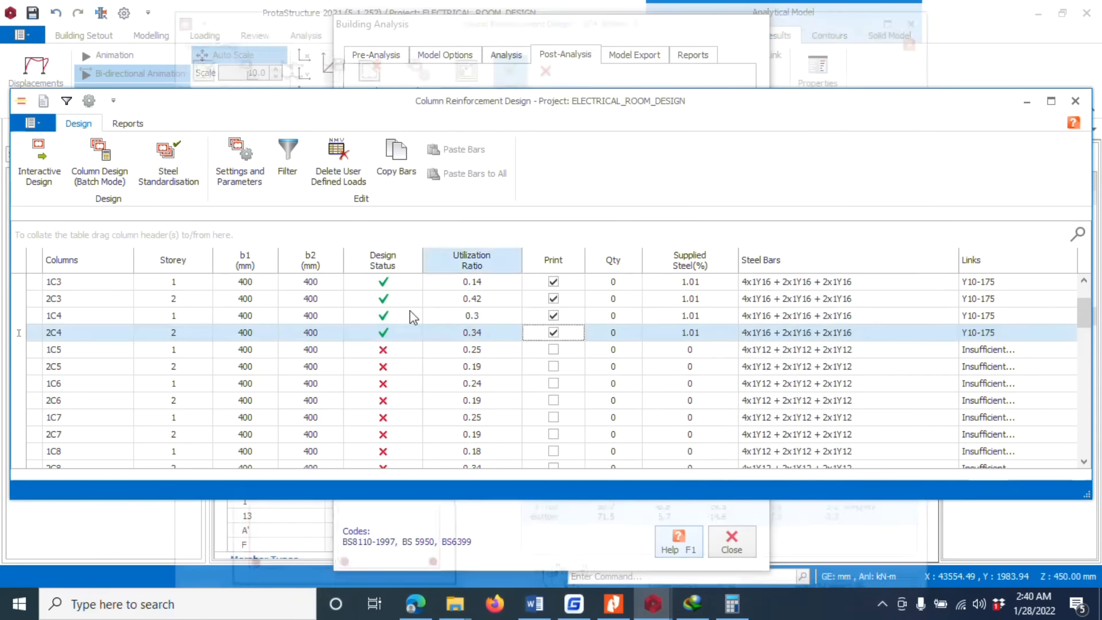
Step: Design storey 1 column 1C5 interactively and accept its 8Y16 reinforcement
scroll(396, 338, down, 1)
click(383, 300)
double_click(383, 301)
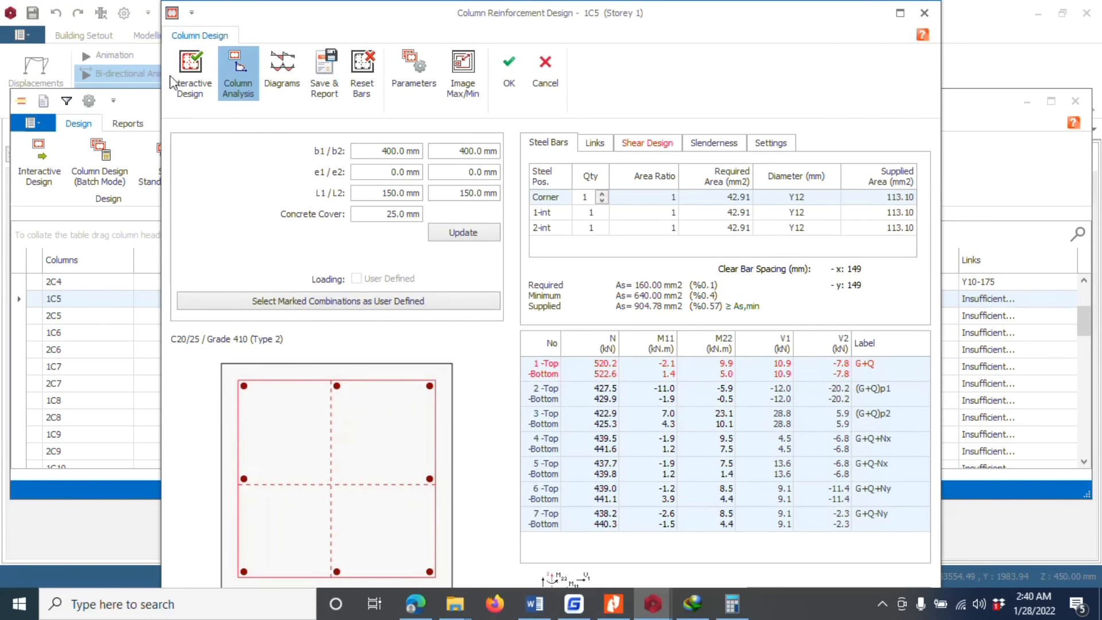
click(190, 80)
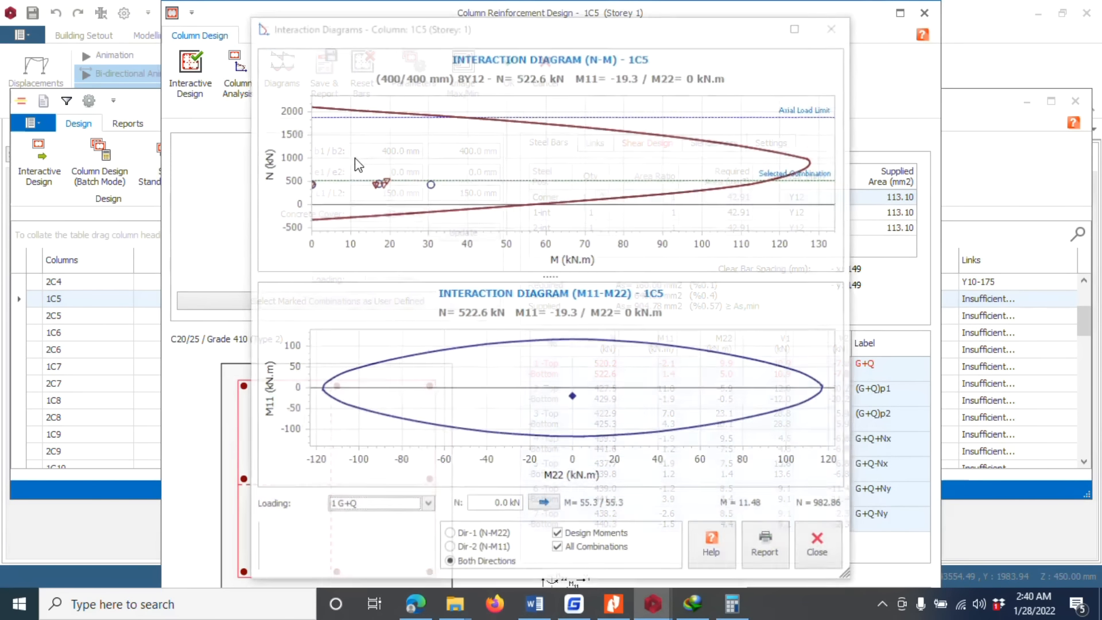
click(834, 26)
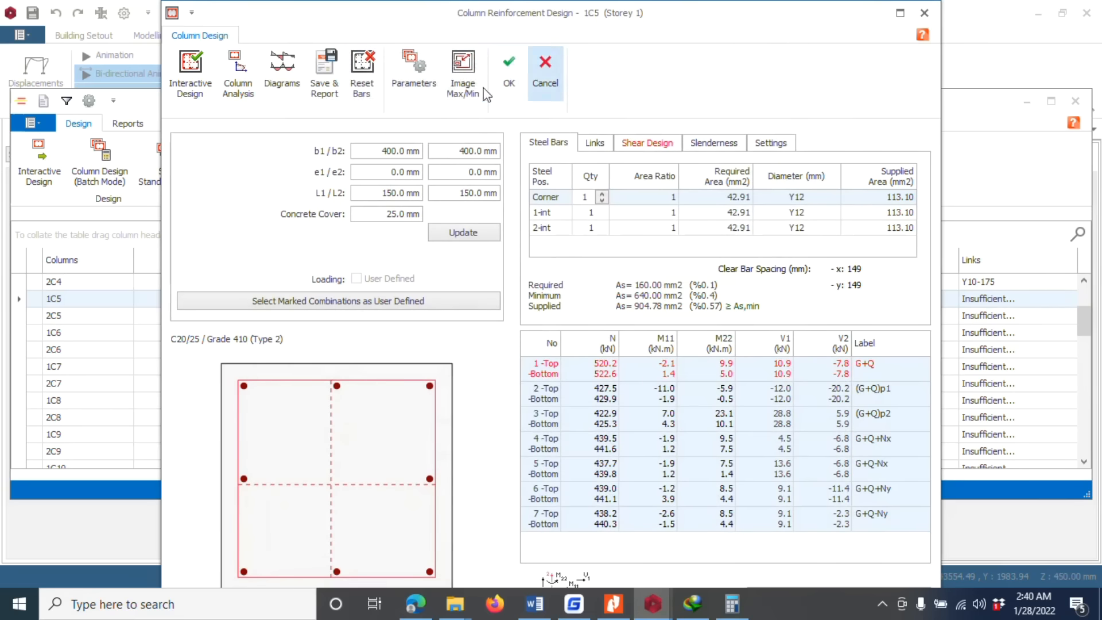
click(204, 72)
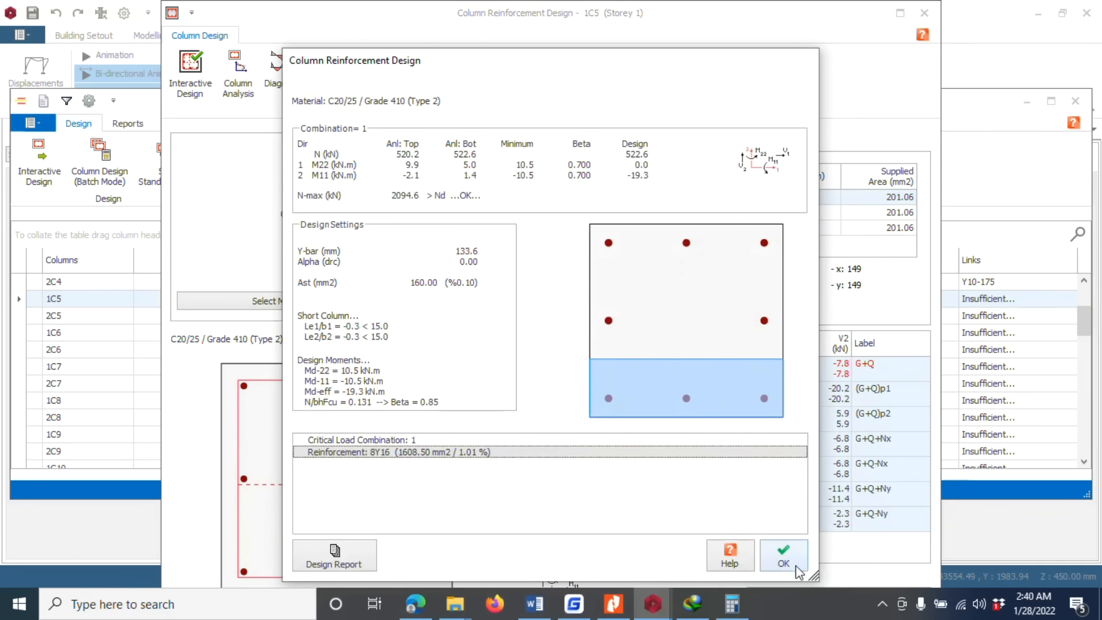
click(796, 567)
click(507, 75)
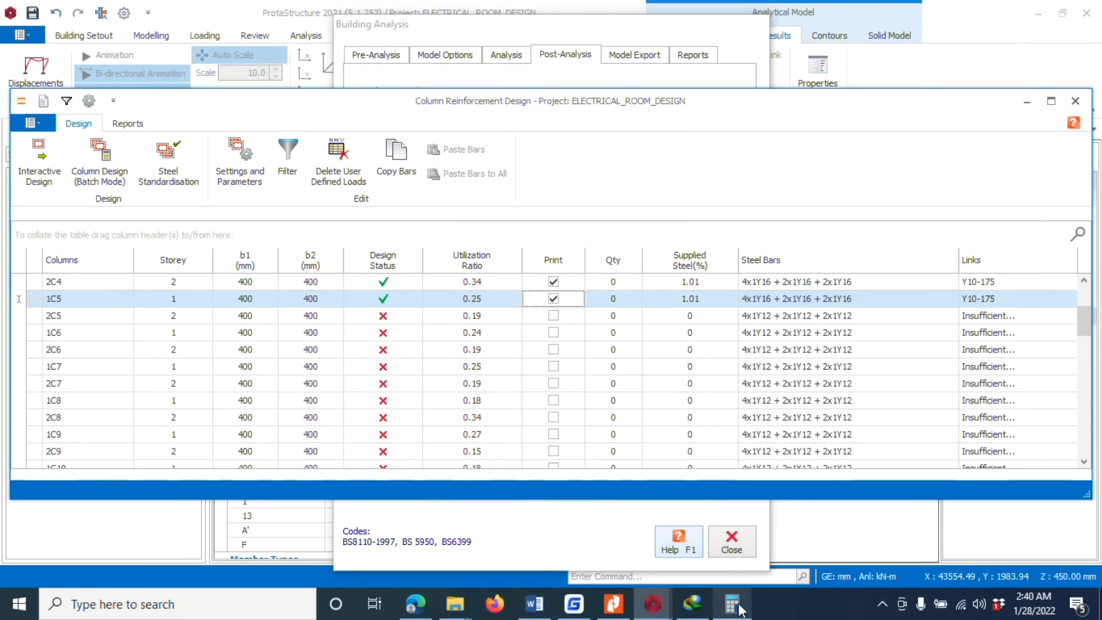
click(881, 603)
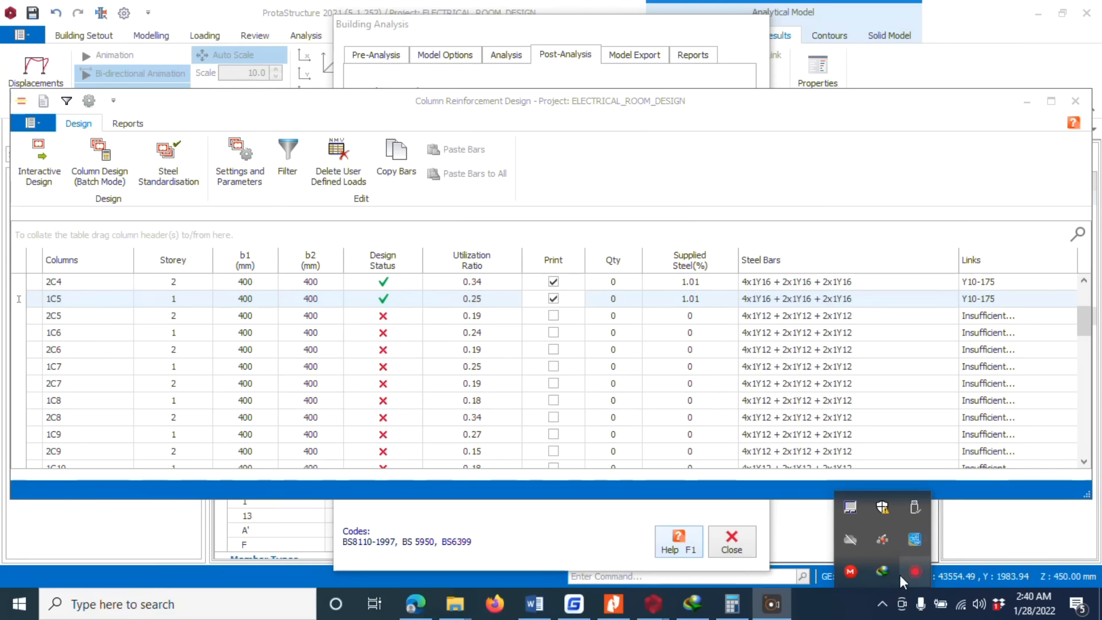
click(884, 611)
click(883, 611)
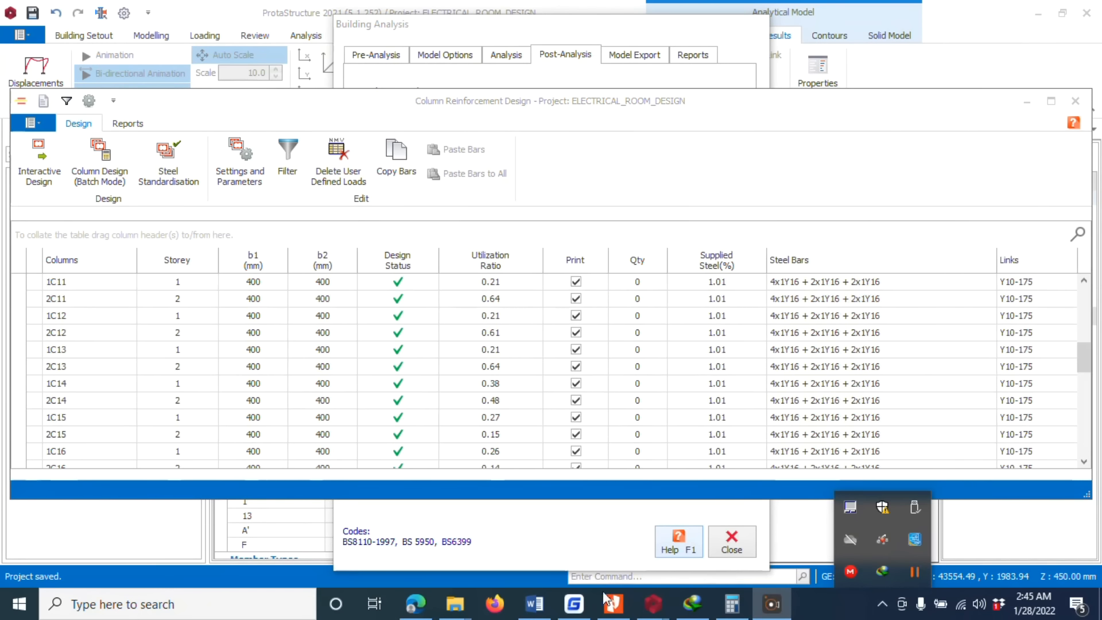
Step: Review the design status of the remaining columns, and close the column reinforcement design and building analysis windows
scroll(571, 350, down, 5)
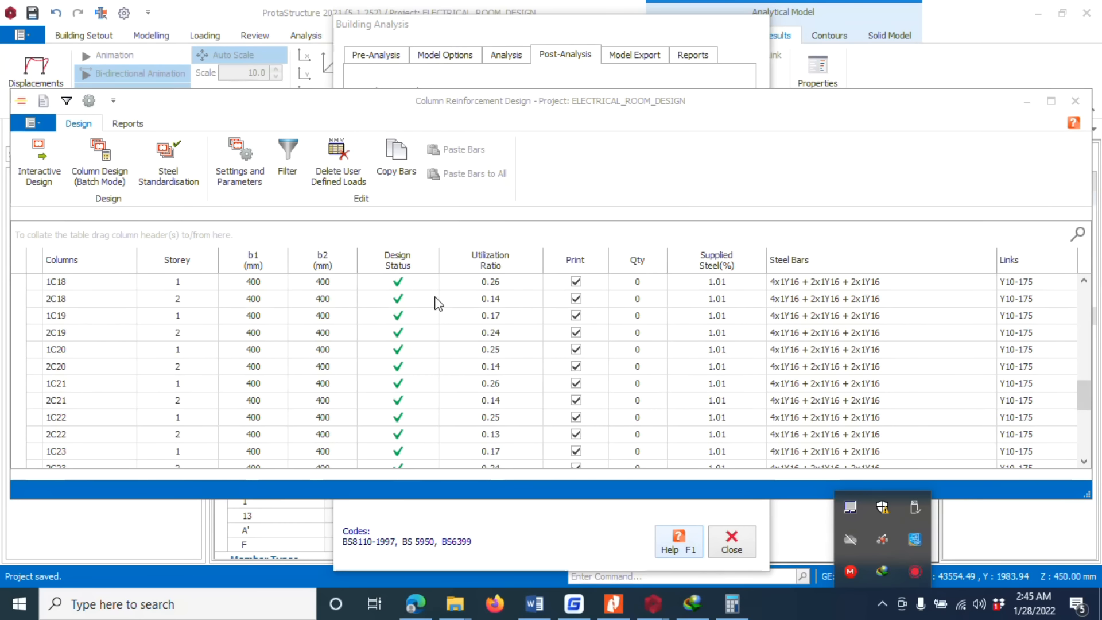
scroll(1027, 444, down, 2)
scroll(691, 209, down, 1)
click(1076, 103)
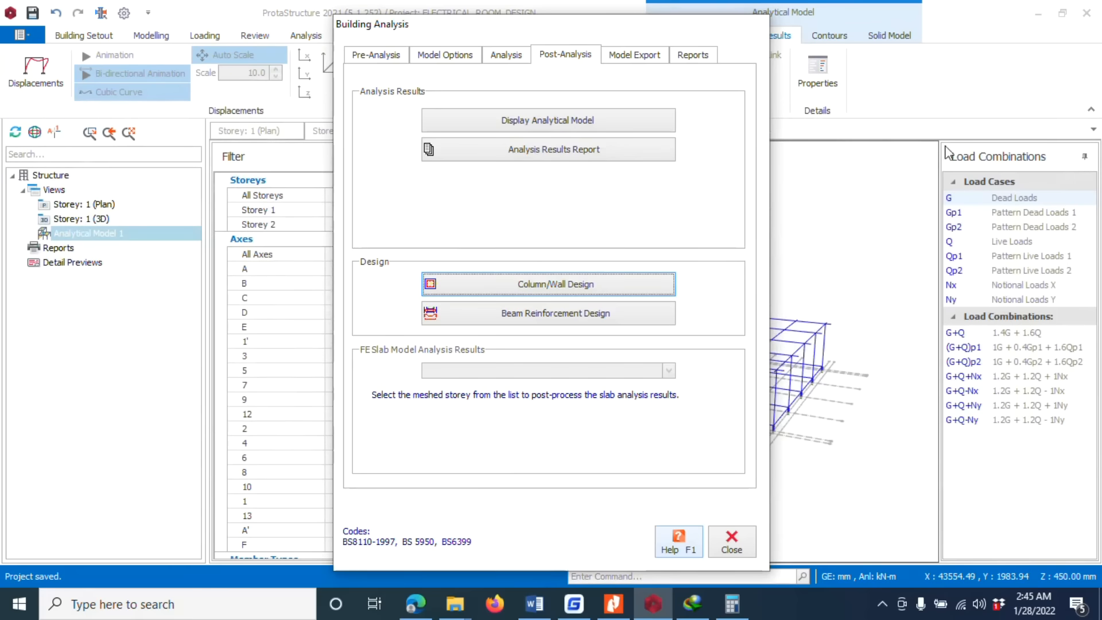
click(731, 548)
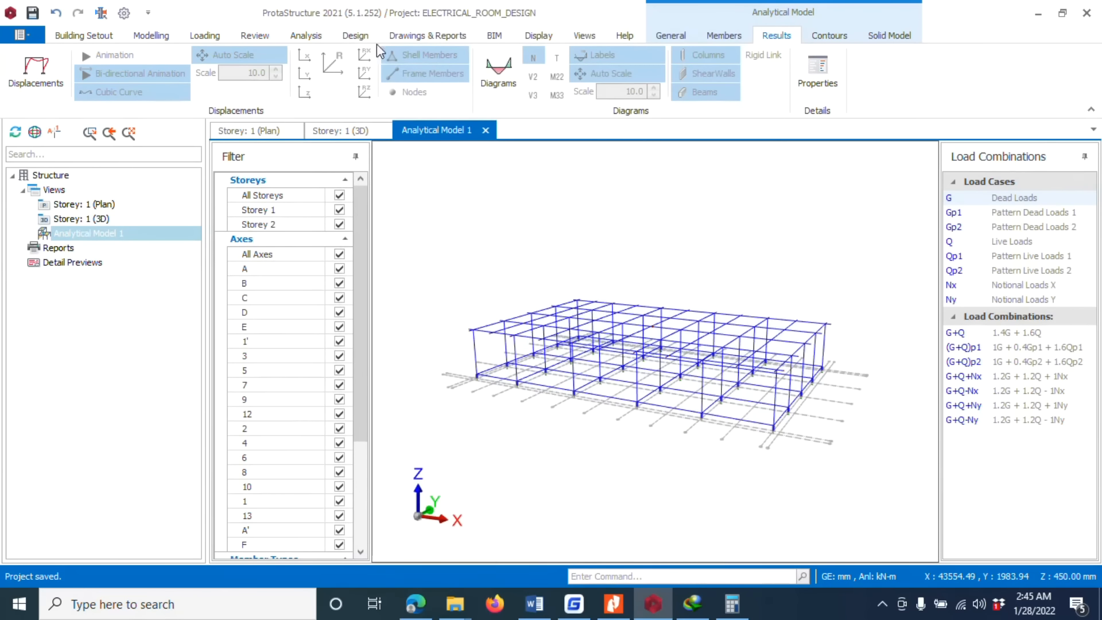
Step: Examine the design status colours of the beams and columns in the 3D view, including storey 1 column 1C10
click(337, 130)
scroll(578, 258, down, 3)
middle_drag(578, 258, 602, 258)
scroll(699, 290, up, 5)
scroll(700, 289, down, 4)
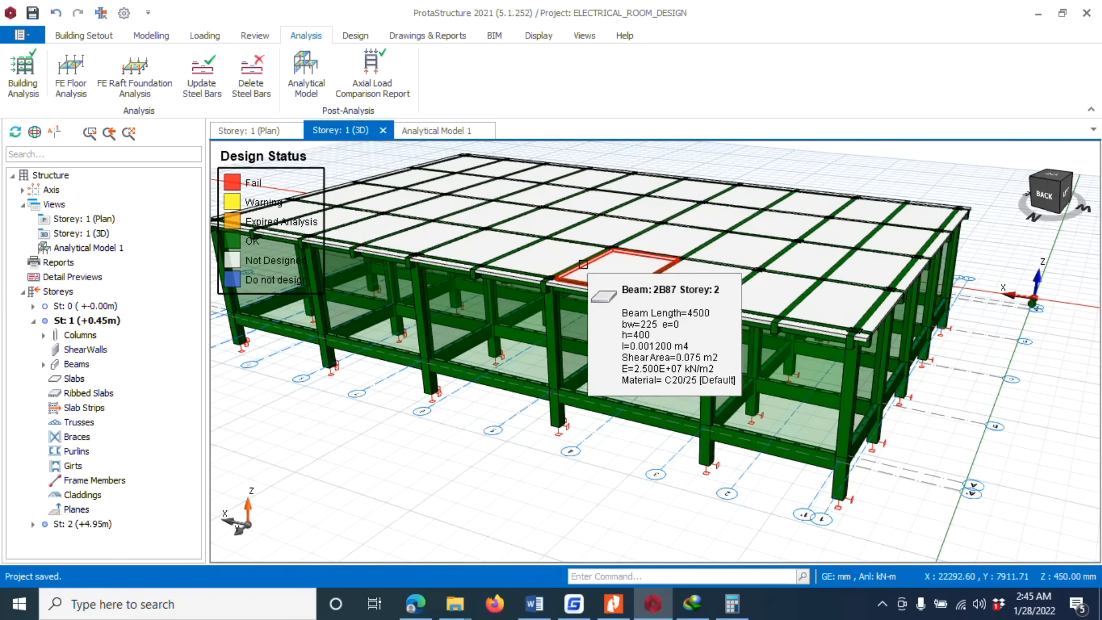
middle_drag(583, 263, 584, 376)
middle_drag(518, 352, 701, 369)
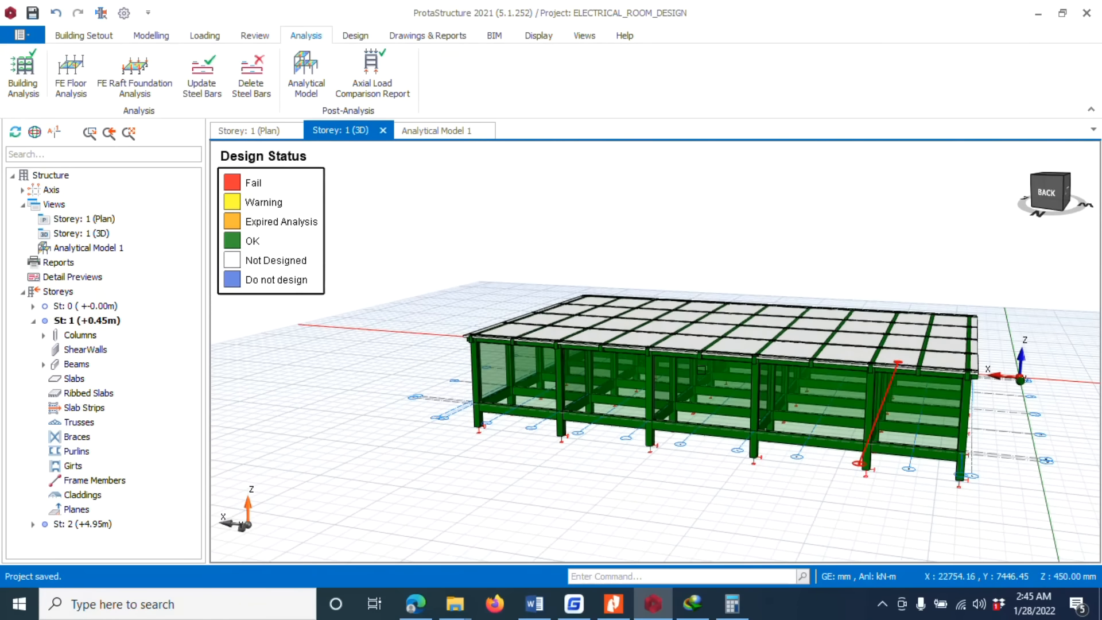
scroll(762, 453, up, 5)
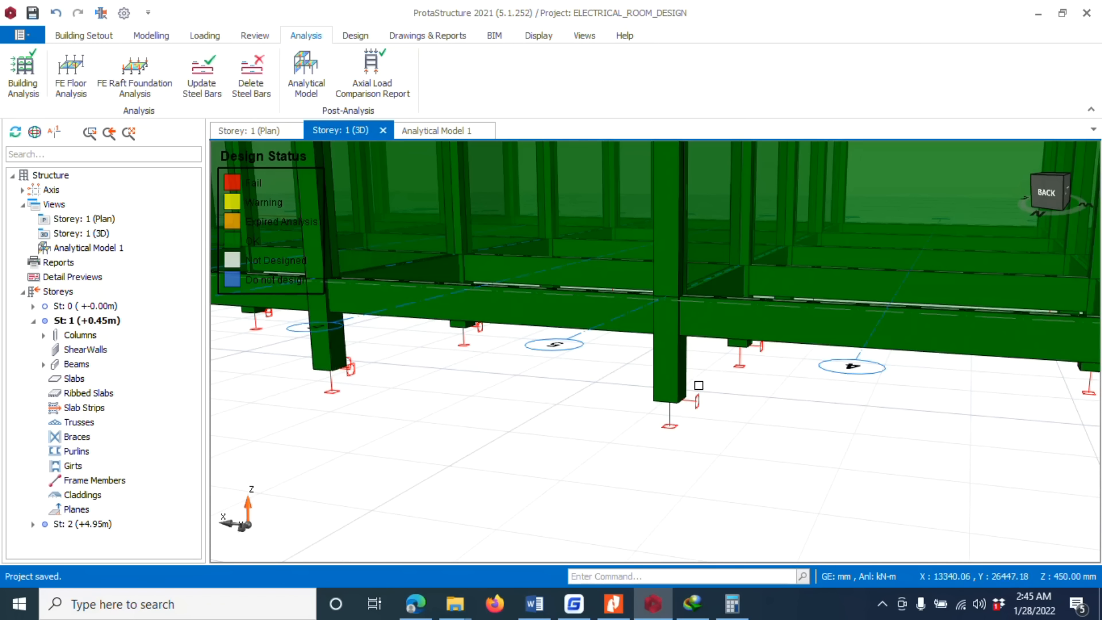
click(668, 384)
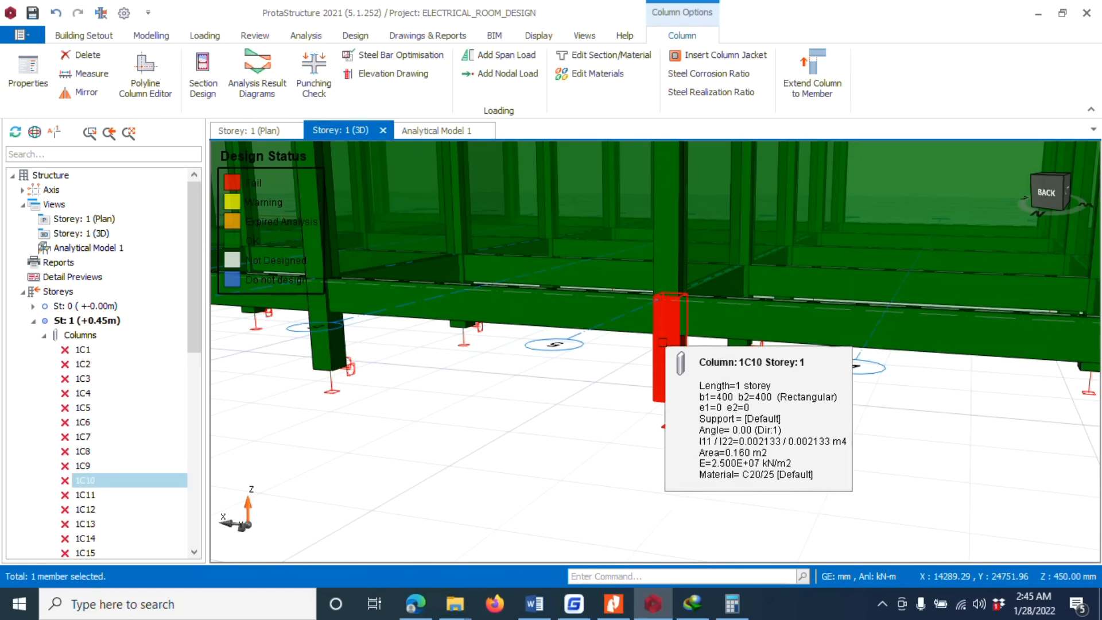
scroll(662, 342, down, 3)
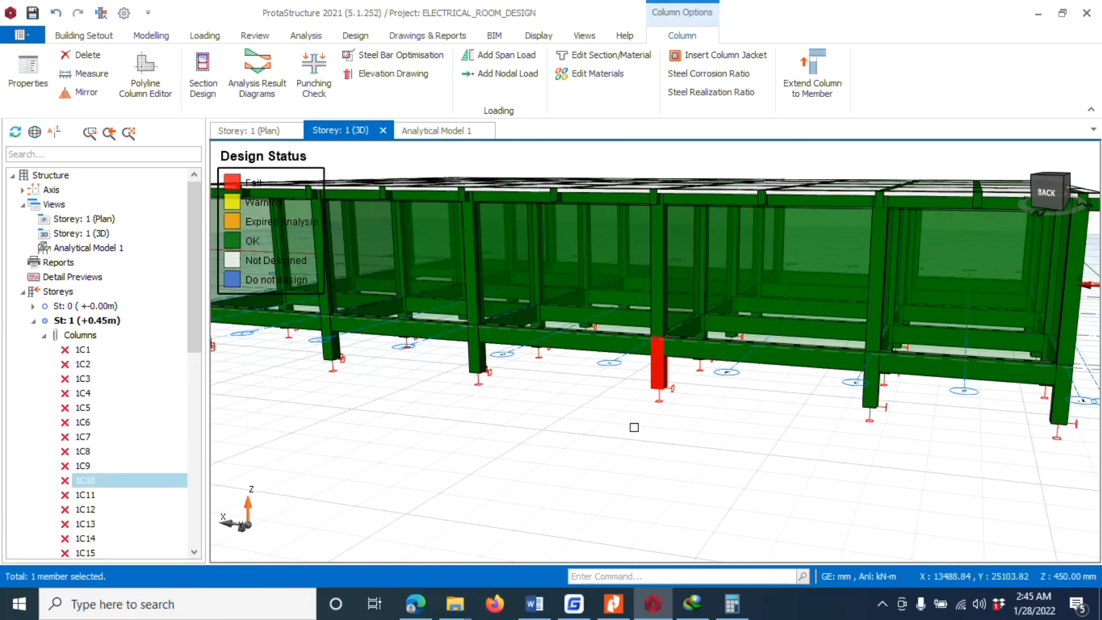
click(881, 603)
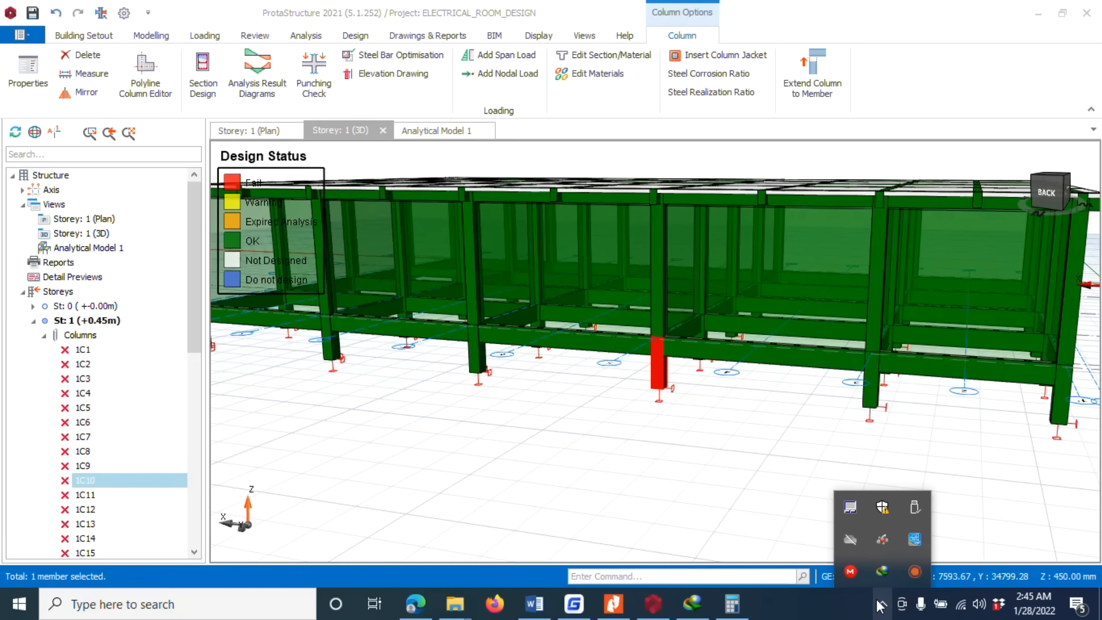
click(912, 572)
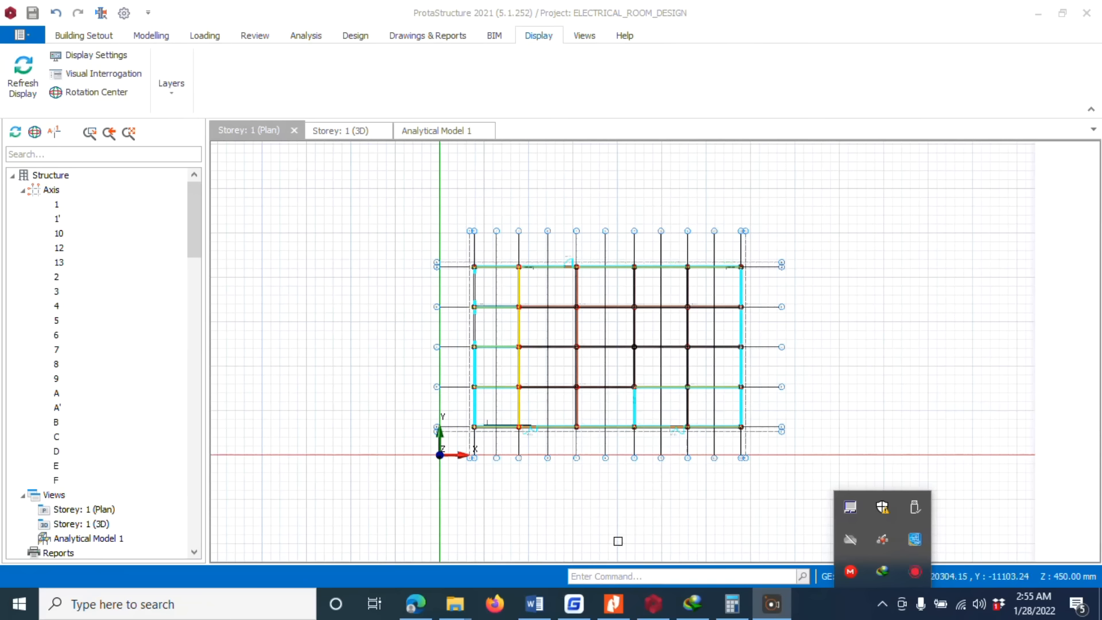
click(620, 524)
scroll(396, 241, up, 3)
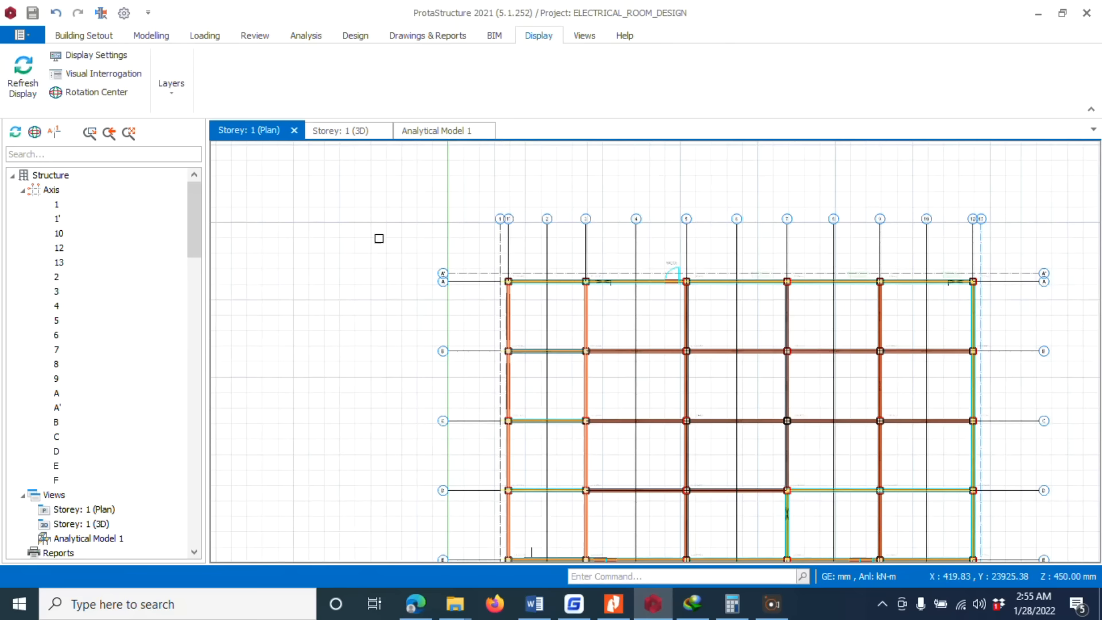
scroll(459, 275, down, 2)
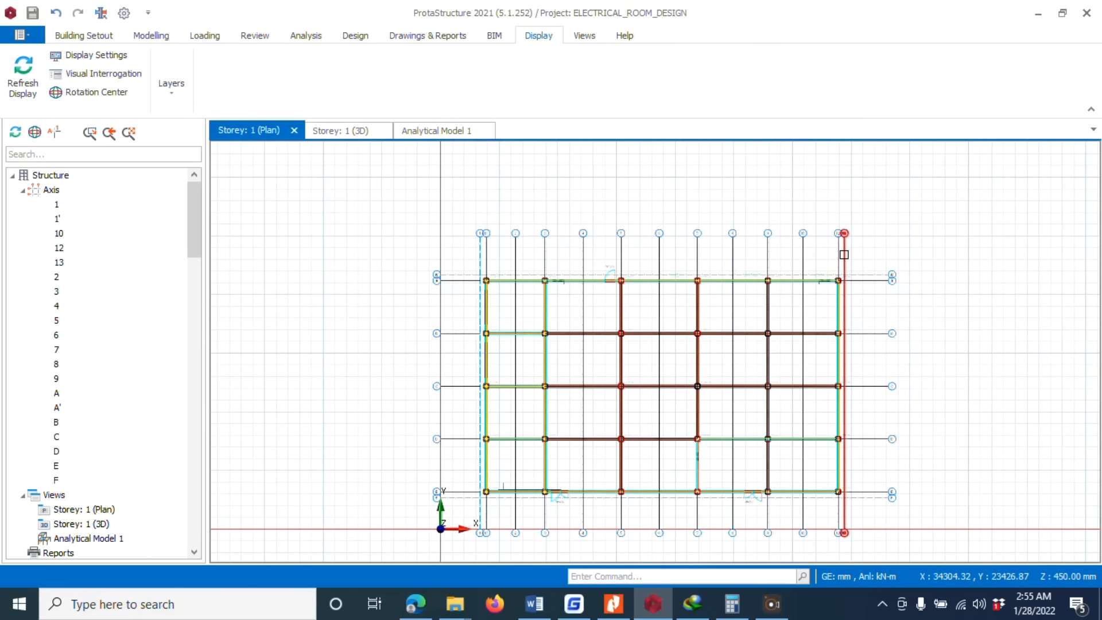
Step: Examine the slab rebar options in the settings center and the colour options in the display settings, and close them
click(70, 35)
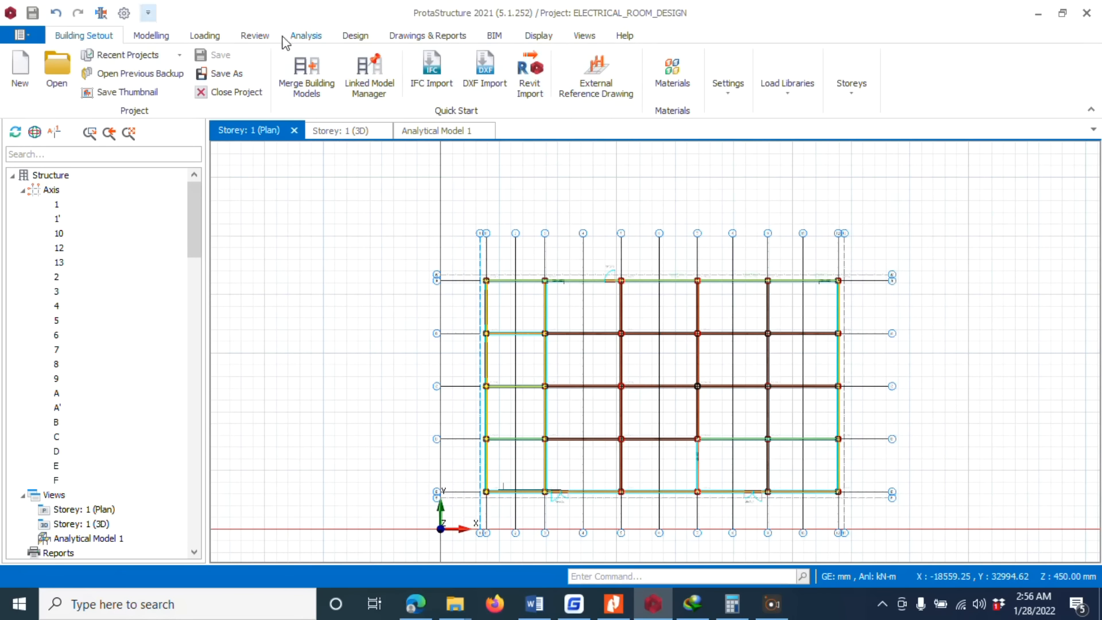
click(729, 92)
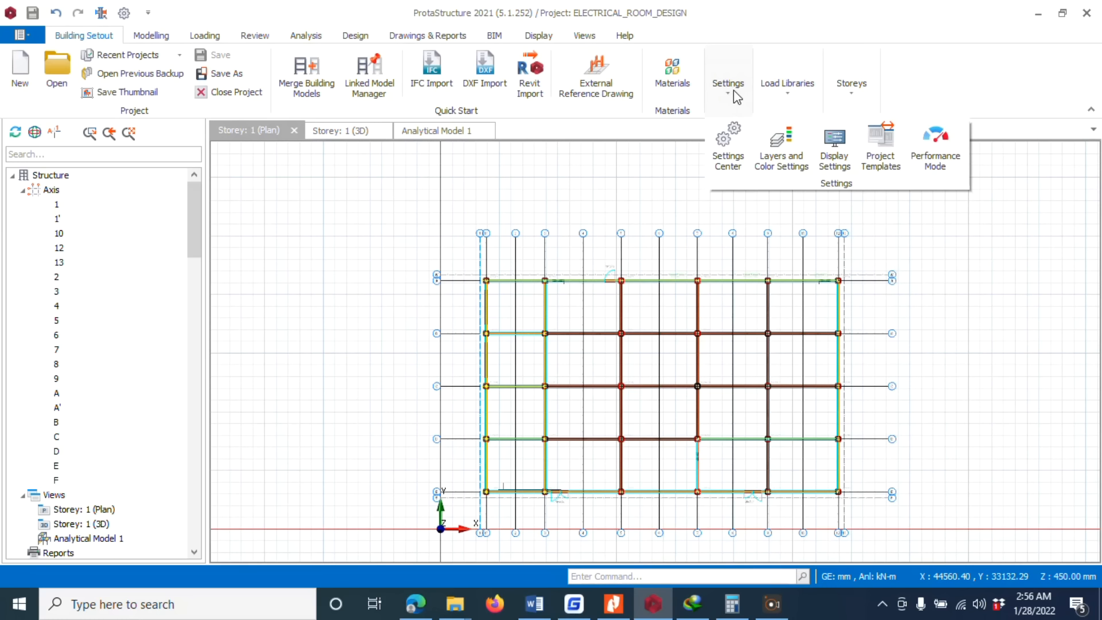
click(733, 71)
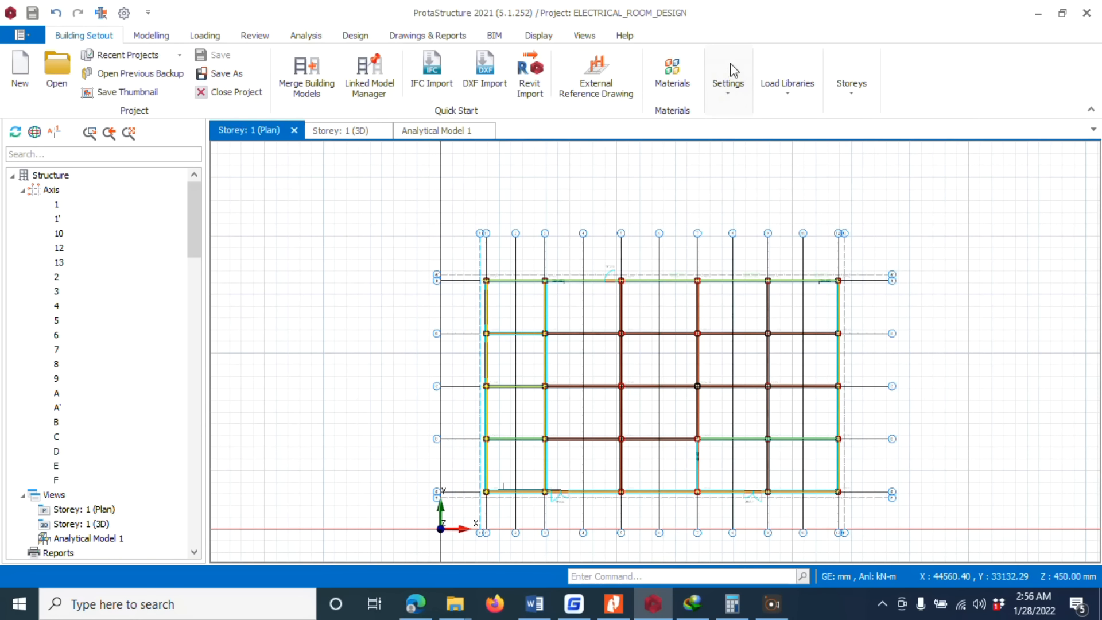
click(719, 95)
click(730, 143)
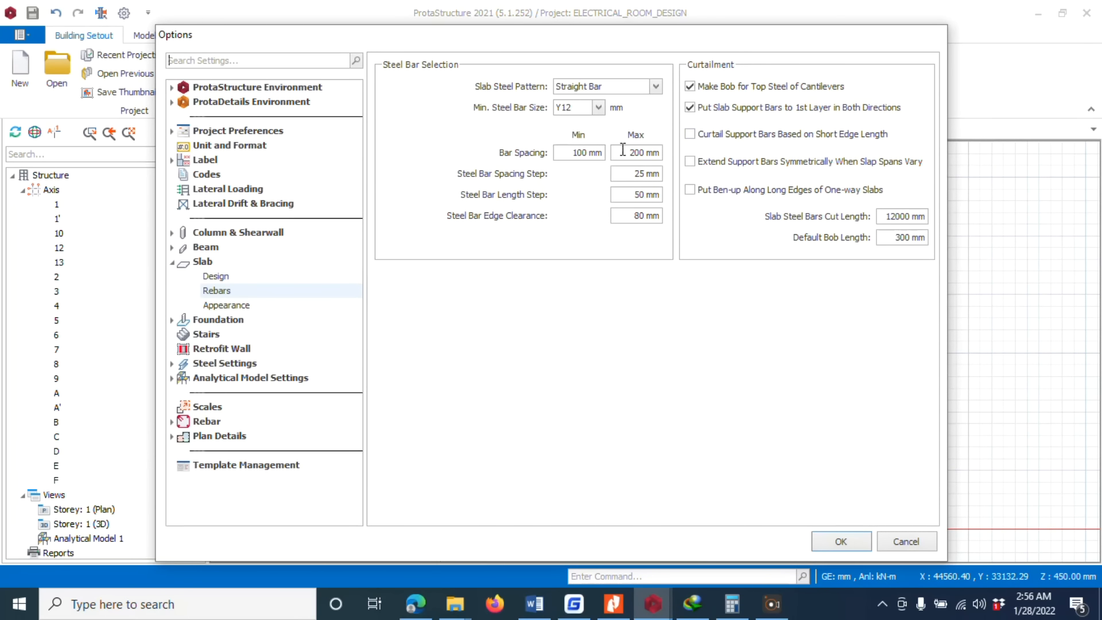
click(906, 539)
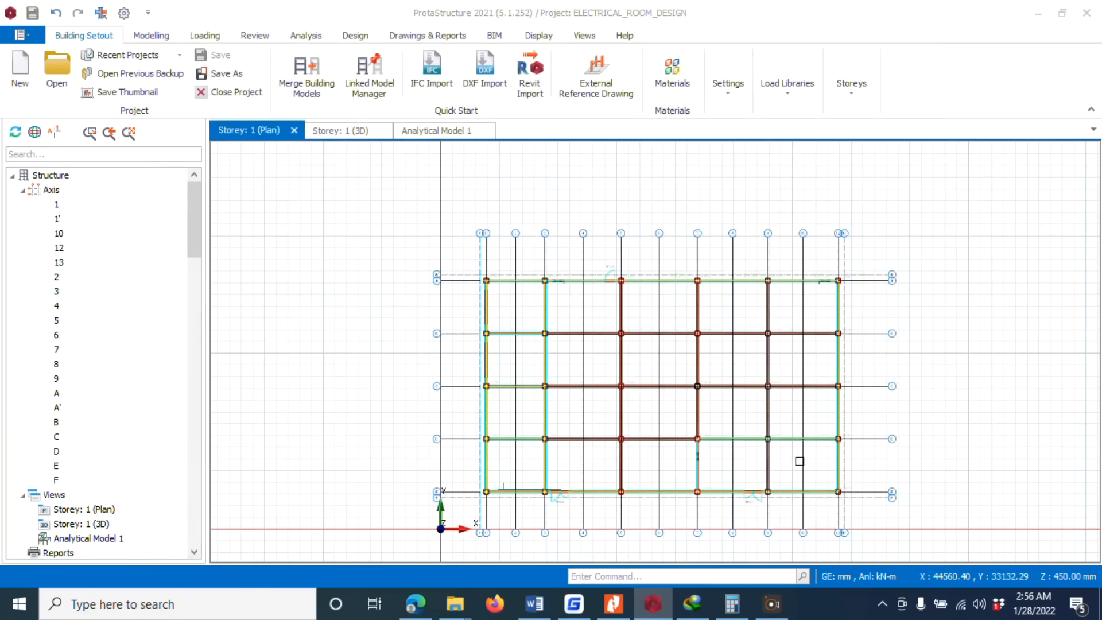
click(148, 12)
click(125, 13)
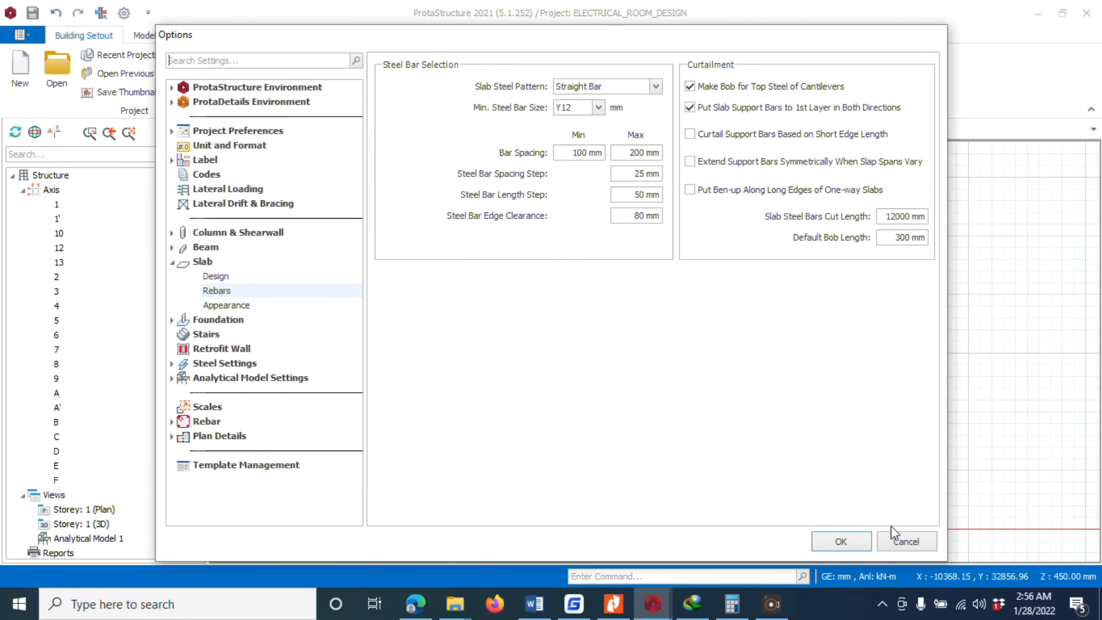
click(910, 547)
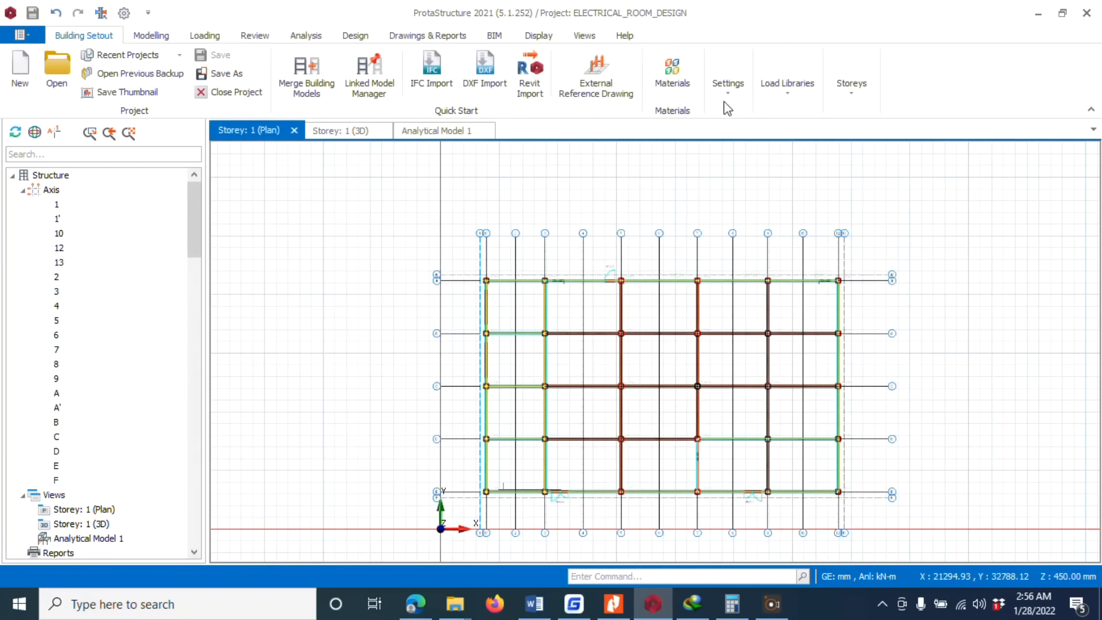
click(744, 102)
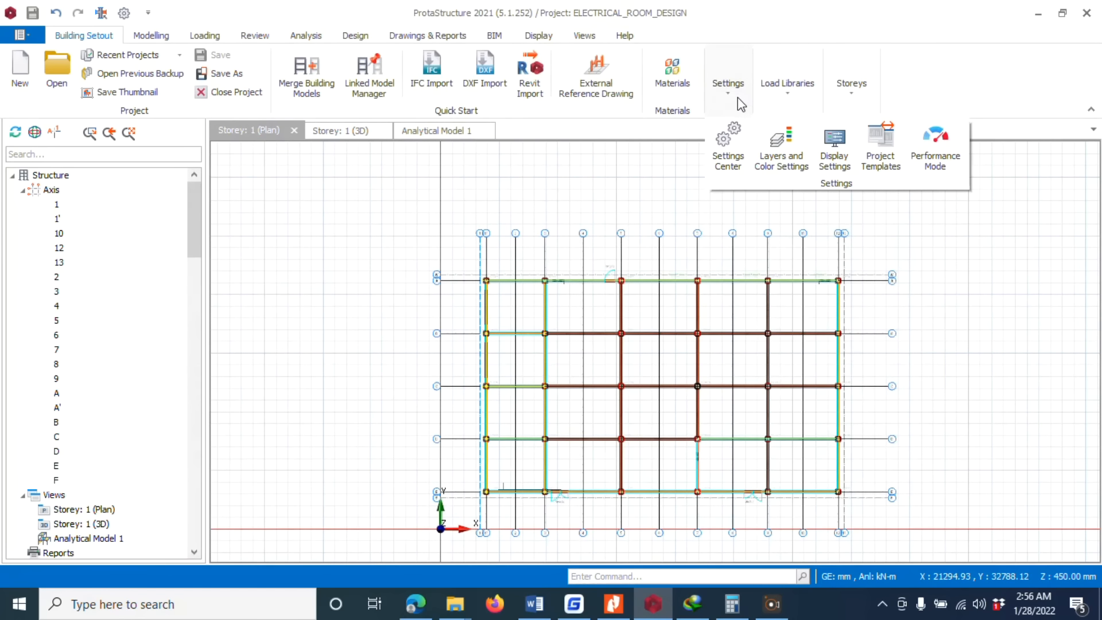
click(834, 159)
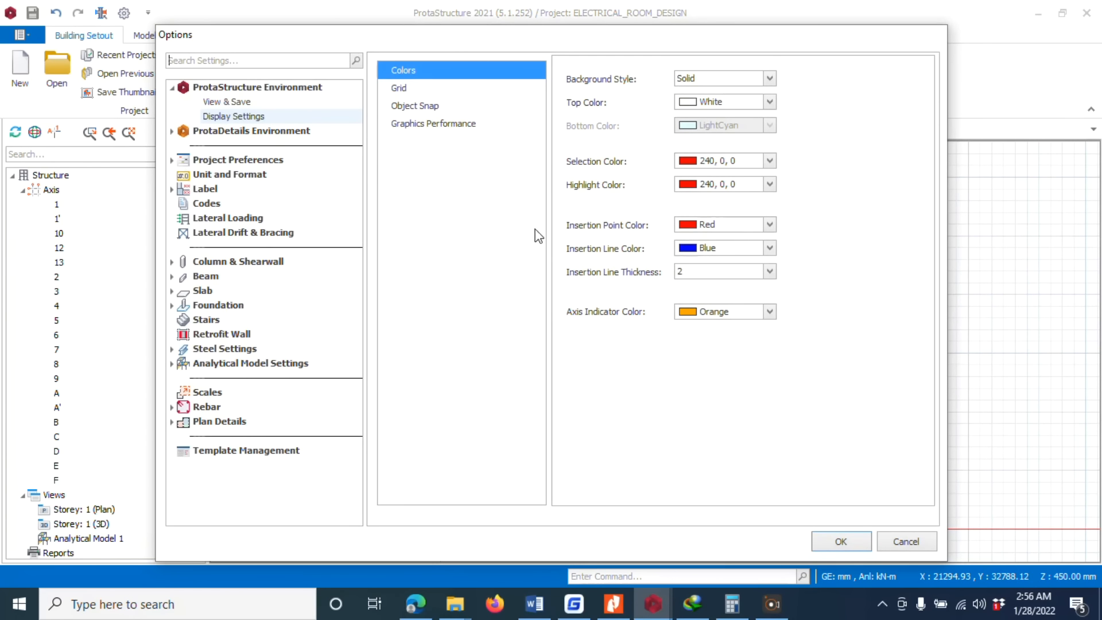
click(285, 117)
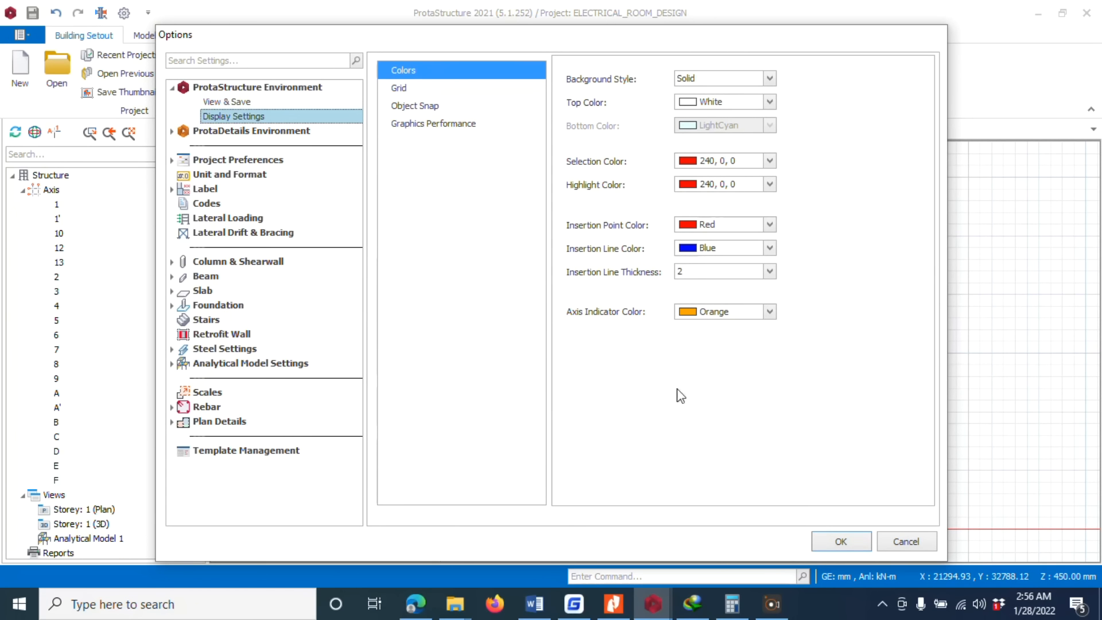
click(566, 593)
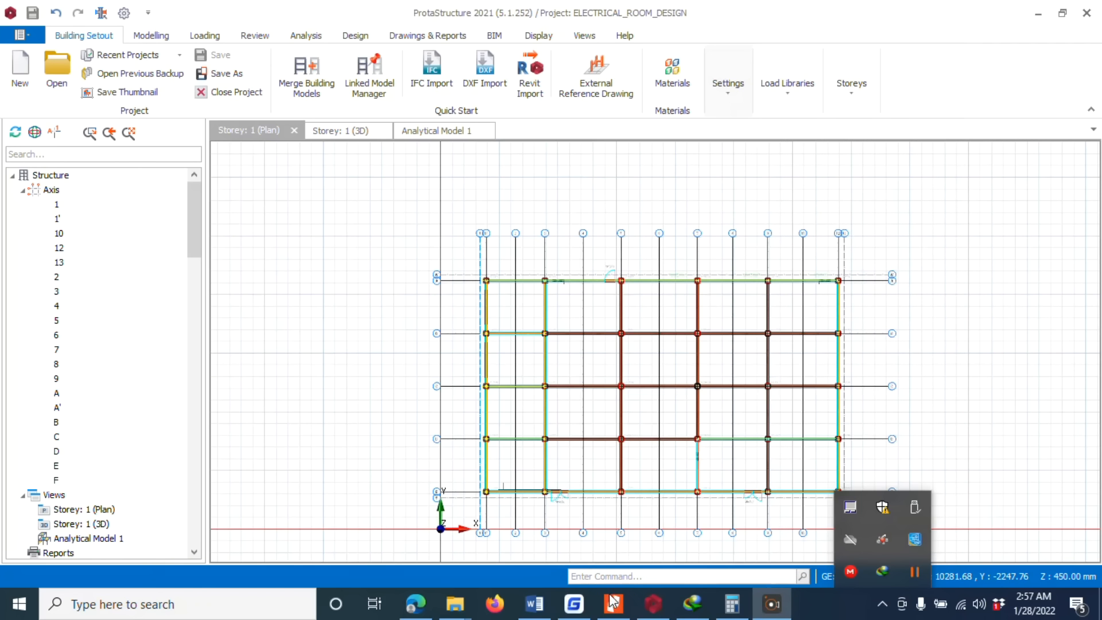
Step: Turn off the Axis, Column, Column(Detail) and Shearwall layer groups in the layer and colour settings and apply the change
click(726, 101)
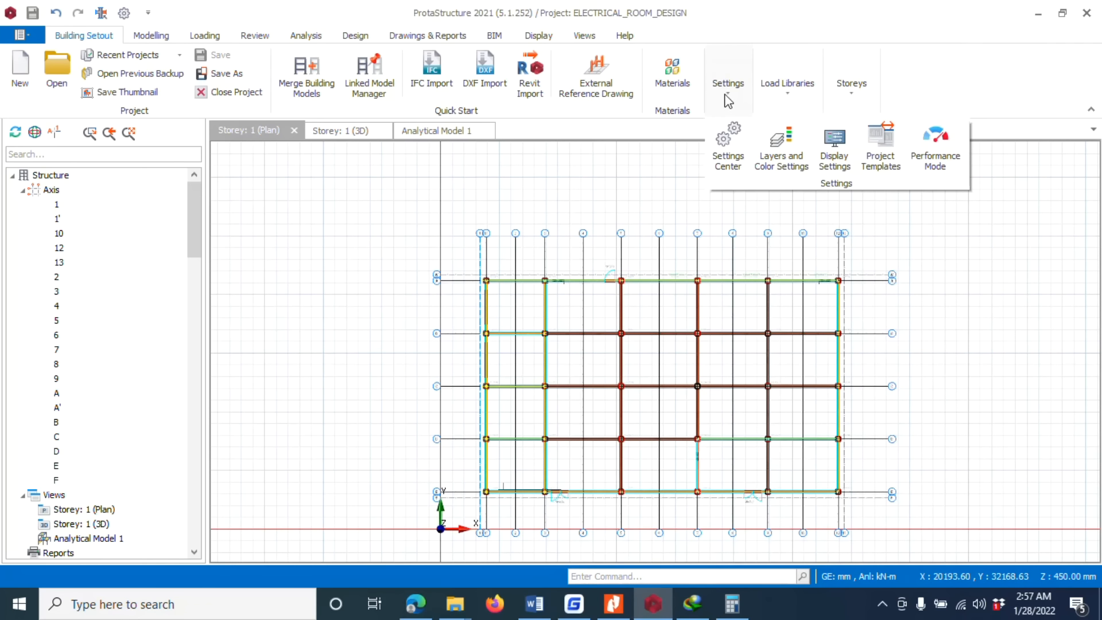
click(790, 158)
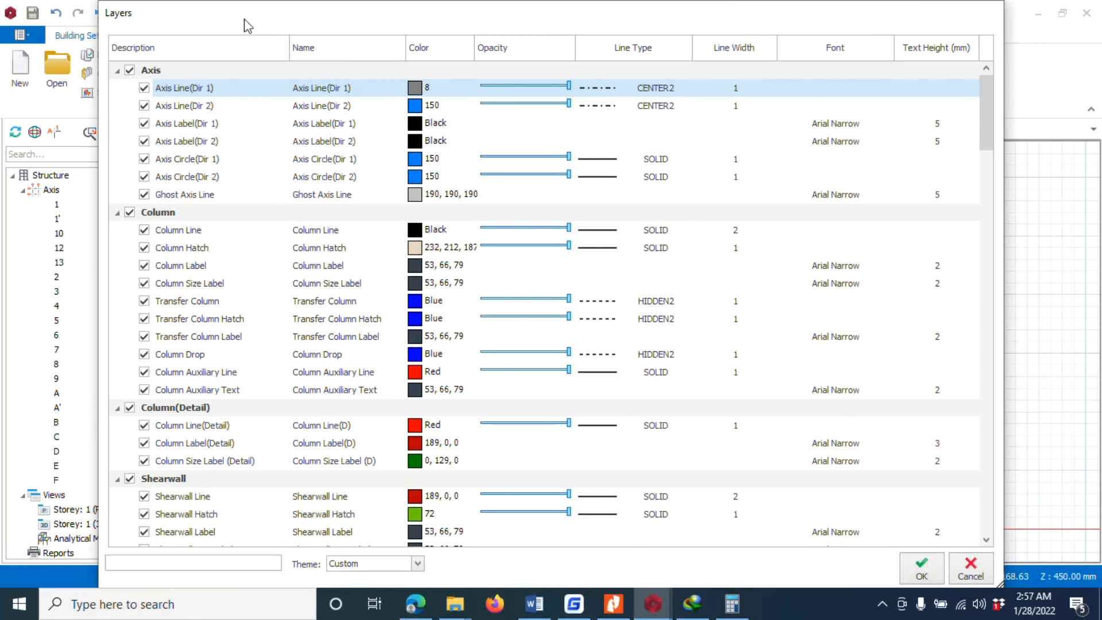
scroll(166, 94, down, 7)
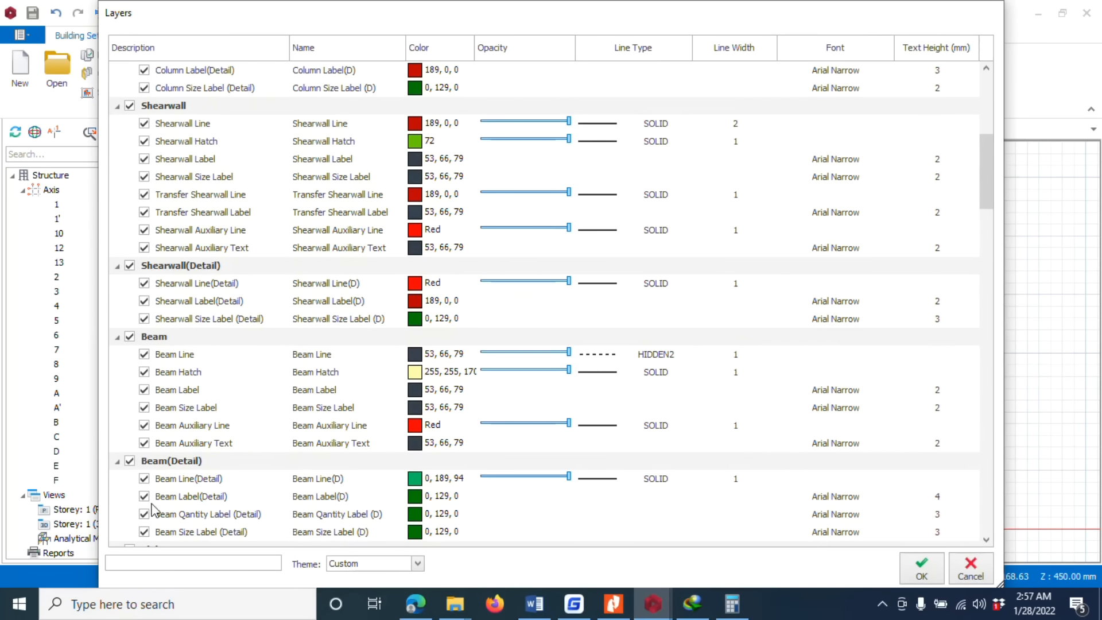
scroll(172, 275, up, 7)
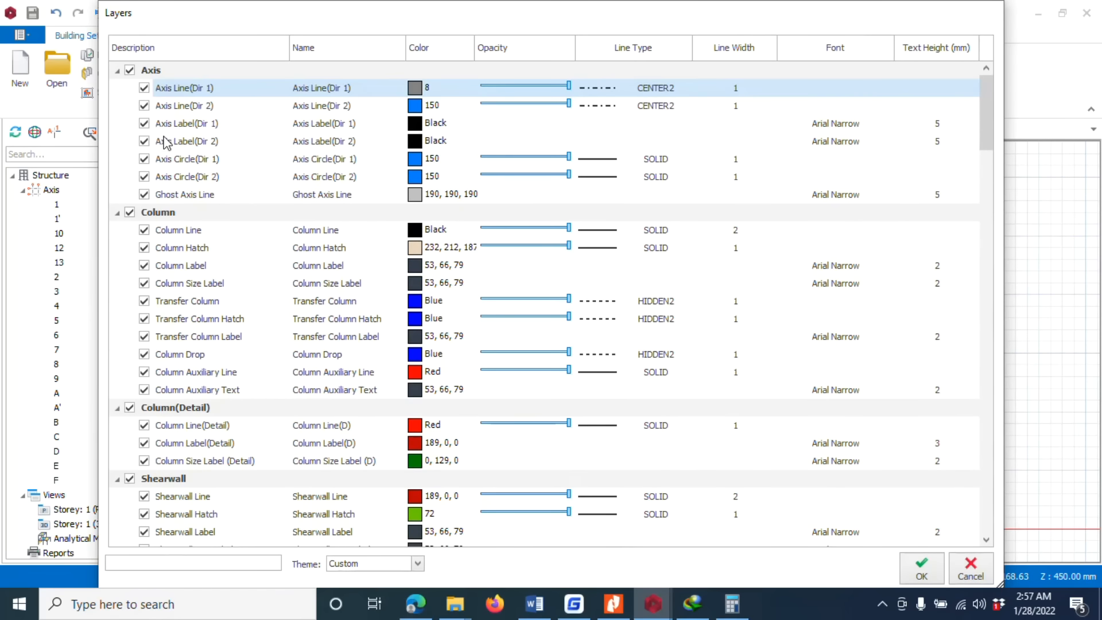
click(130, 70)
click(131, 213)
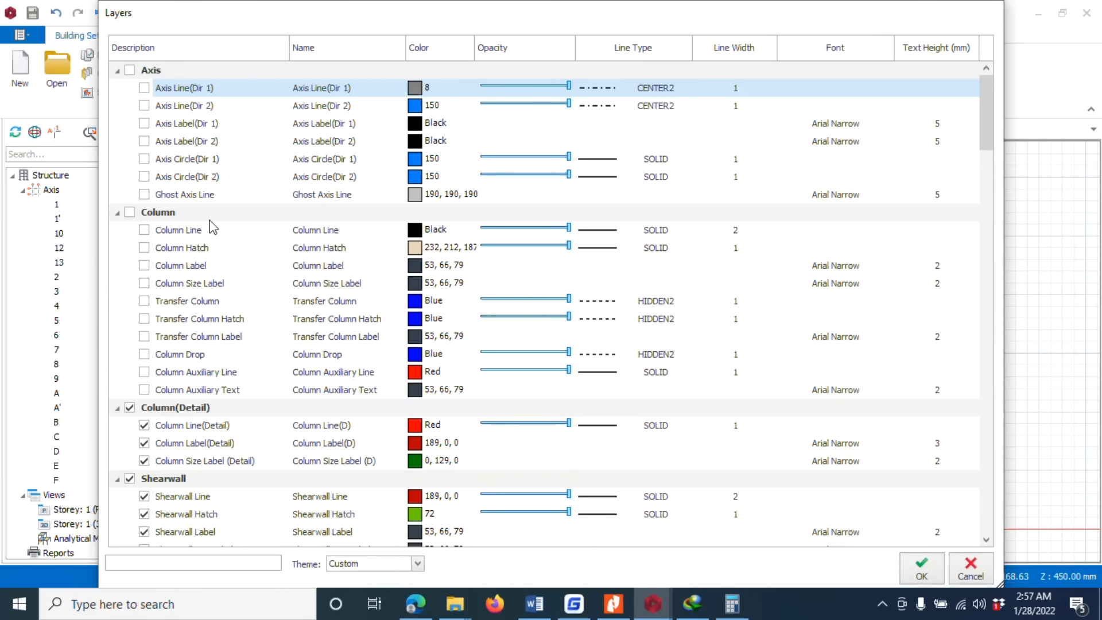
scroll(210, 226, down, 2)
click(131, 370)
scroll(161, 353, down, 6)
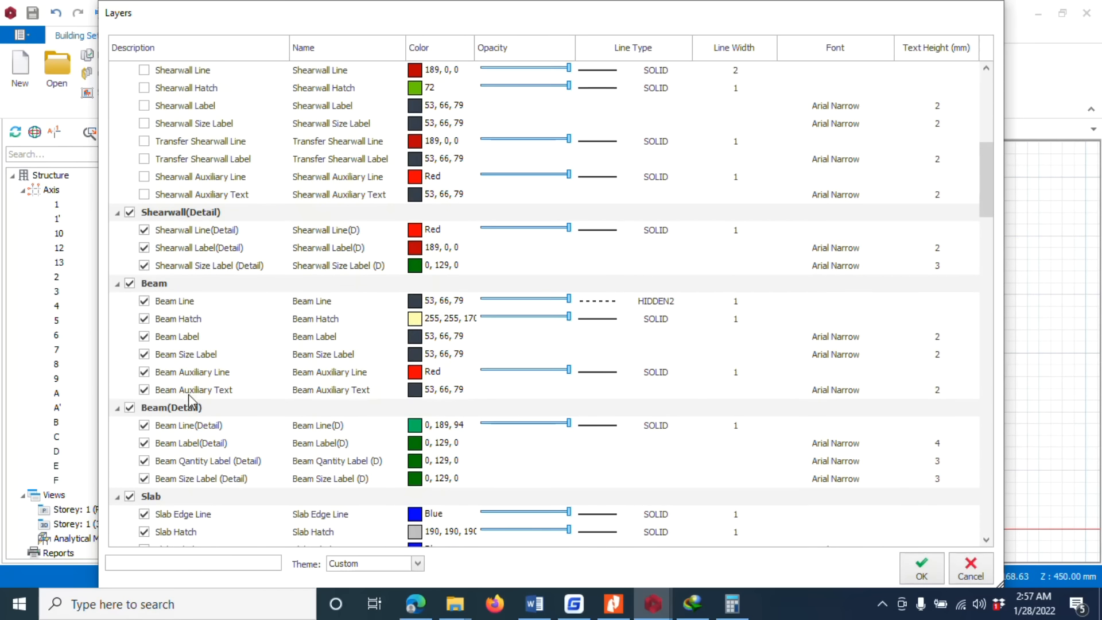
scroll(191, 394, down, 6)
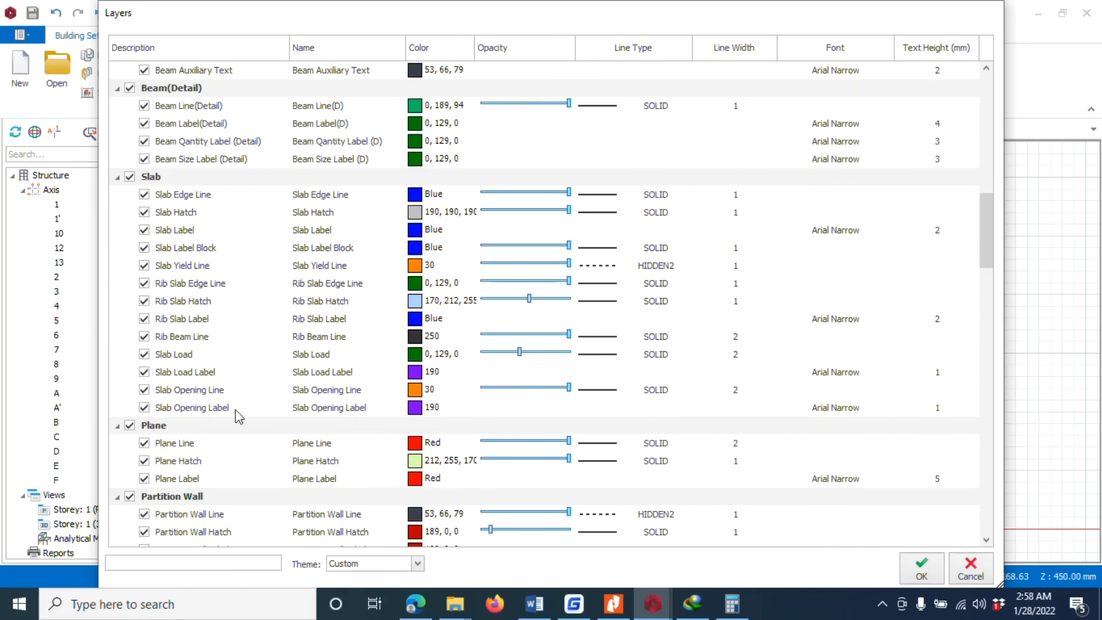
click(910, 578)
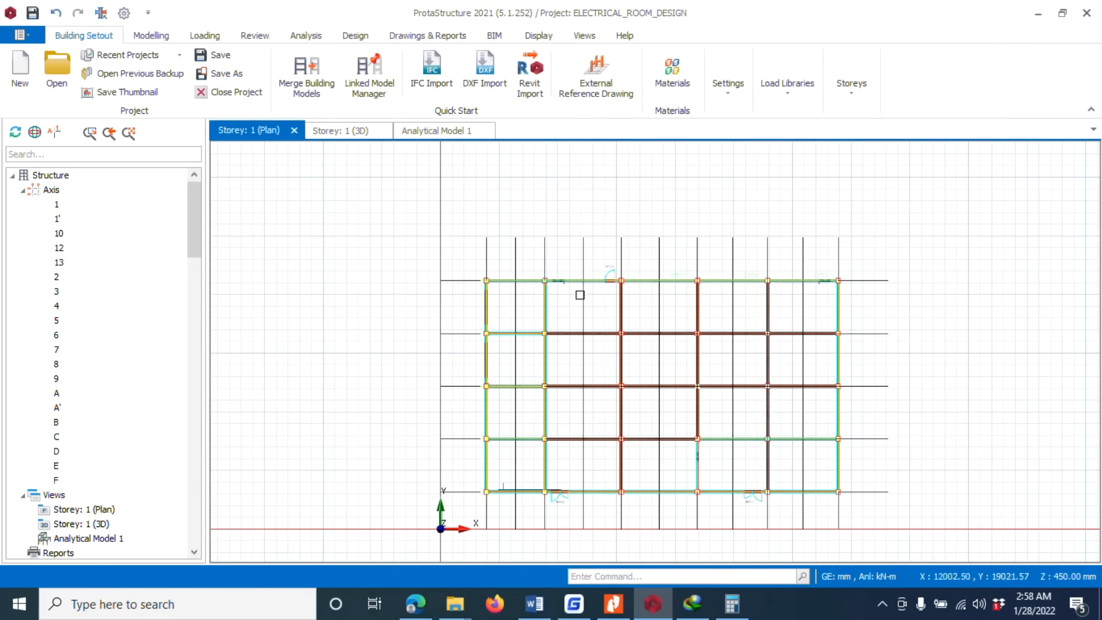
Step: Select all storey 1 members in the plan view and open the summary table for the beams
click(616, 289)
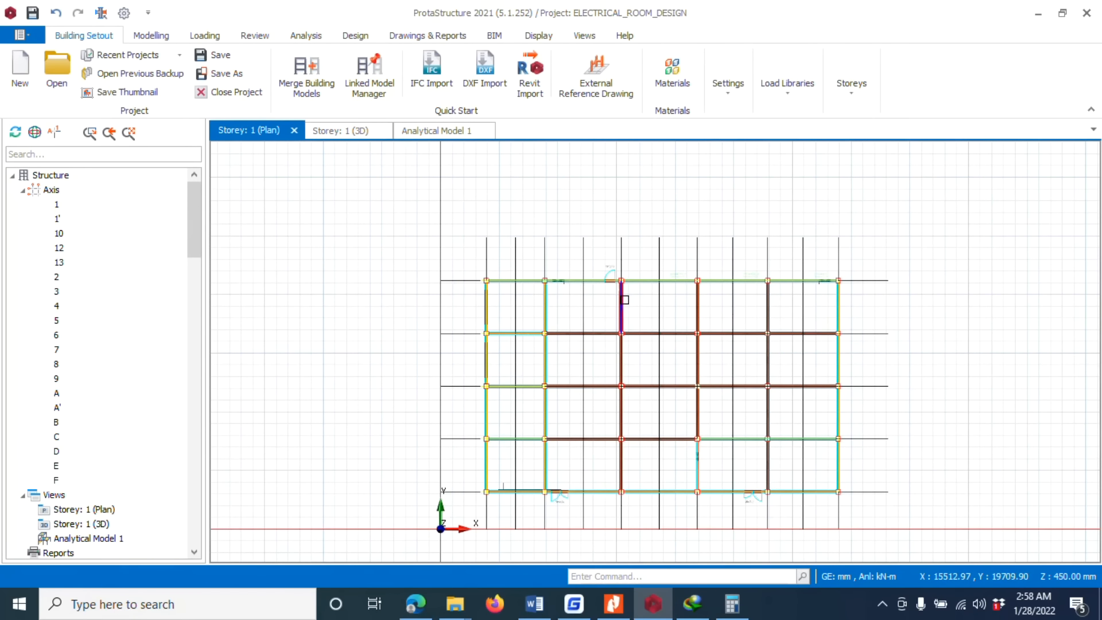
click(523, 404)
scroll(523, 406, down, 3)
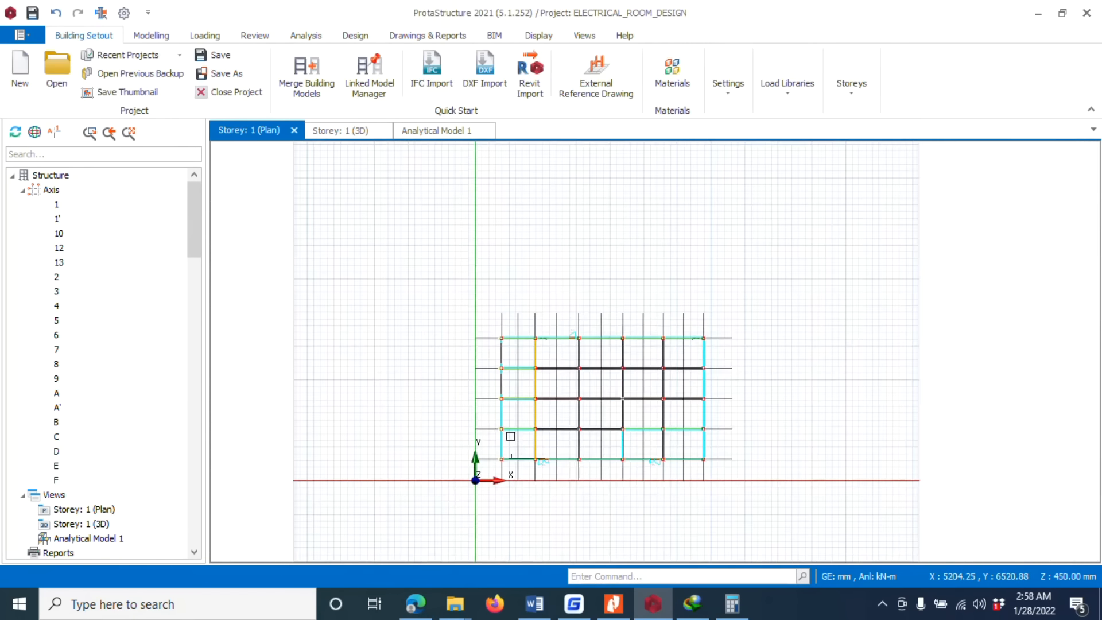
scroll(510, 434, up, 3)
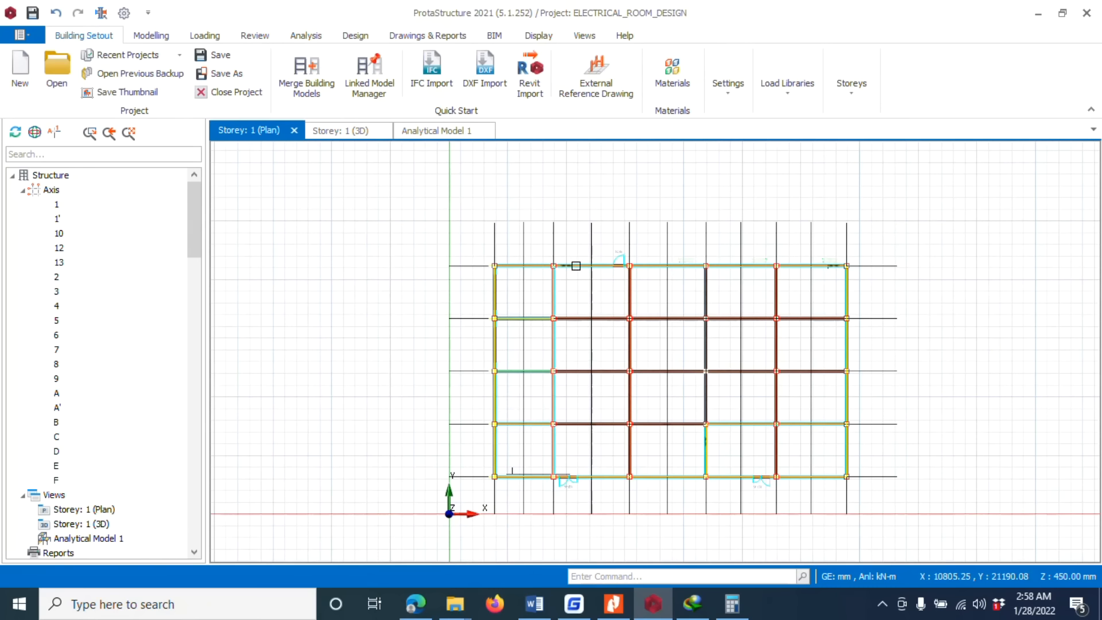
click(677, 266)
key(Escape)
scroll(531, 204, down, 2)
drag(479, 230, 781, 419)
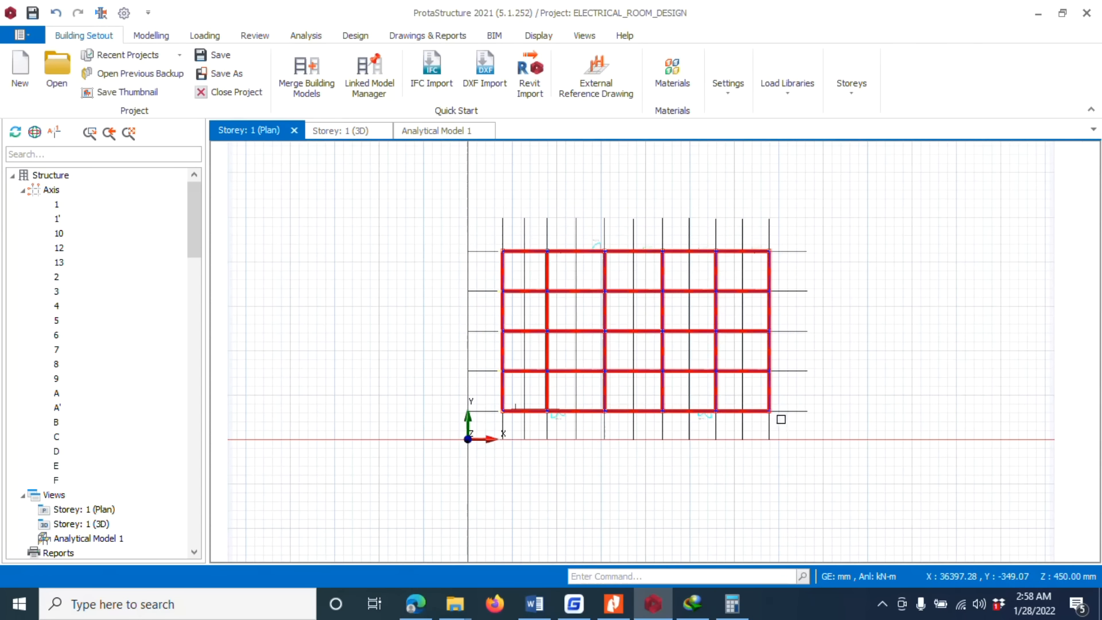
right_click(728, 250)
click(749, 30)
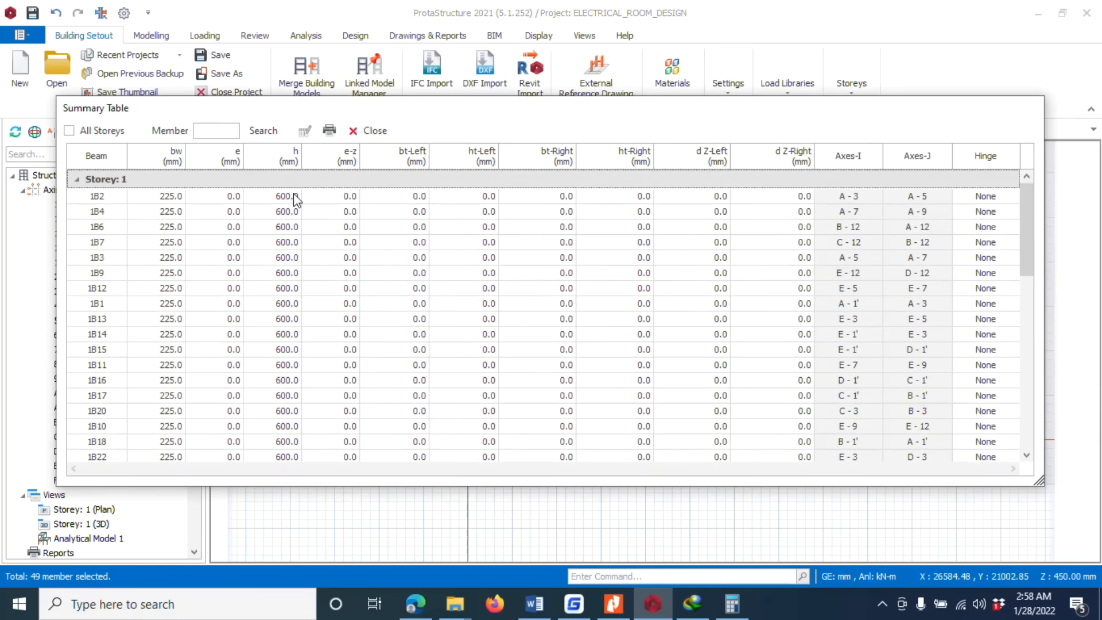
Step: Set the depth h of beam 1B2 to 450 mm in the summary table, accepting invalidation of the building analysis
click(291, 195)
click(882, 605)
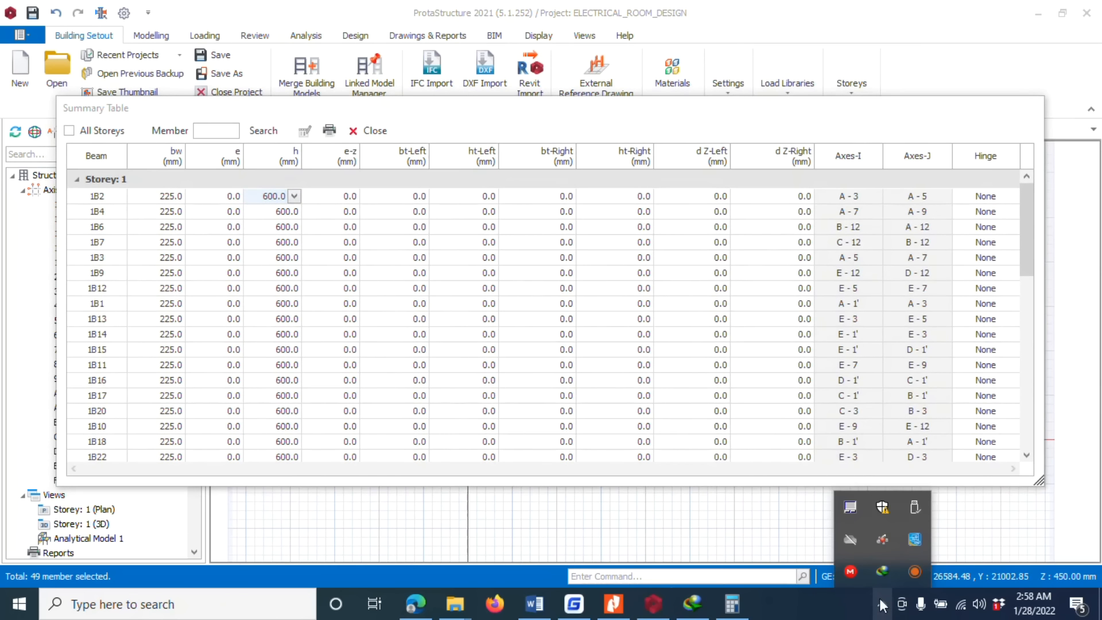
click(882, 604)
click(294, 196)
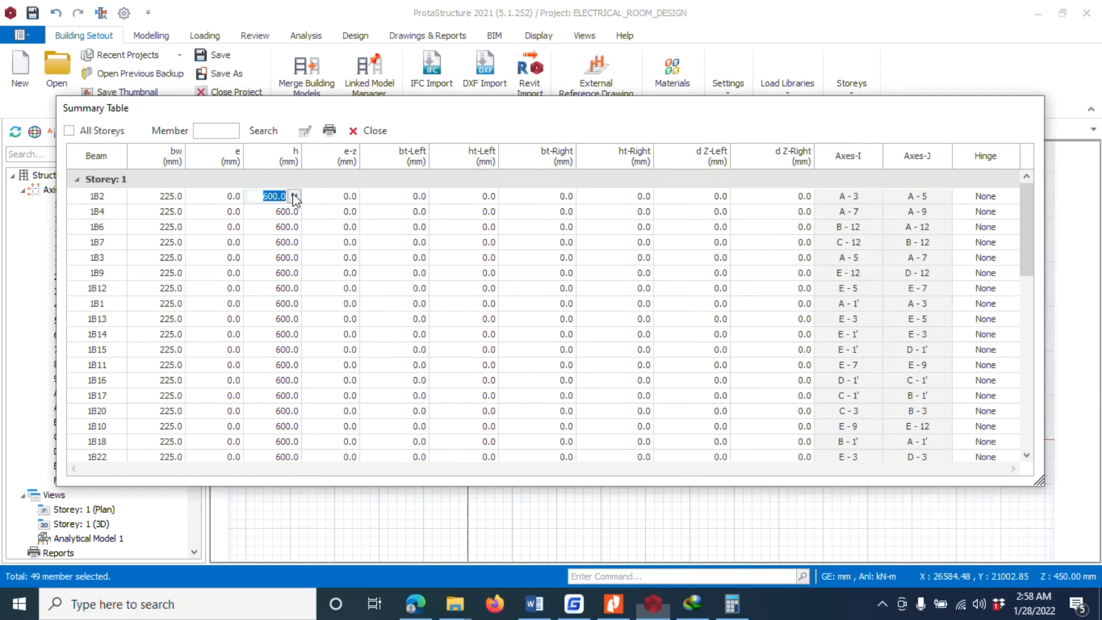
scroll(271, 269, down, 4)
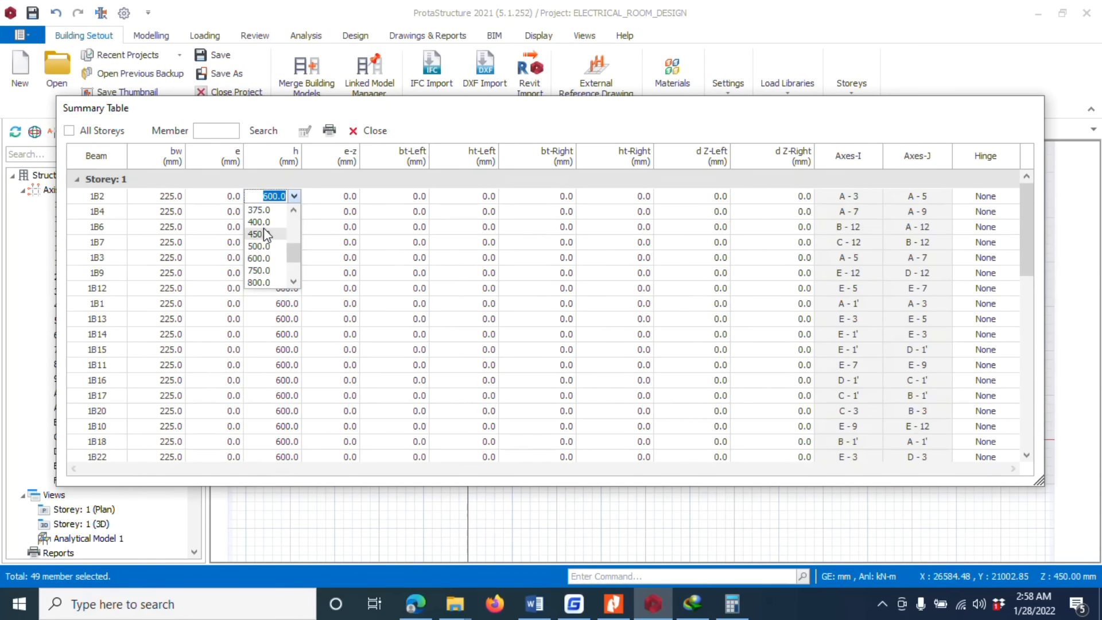
click(287, 233)
click(294, 211)
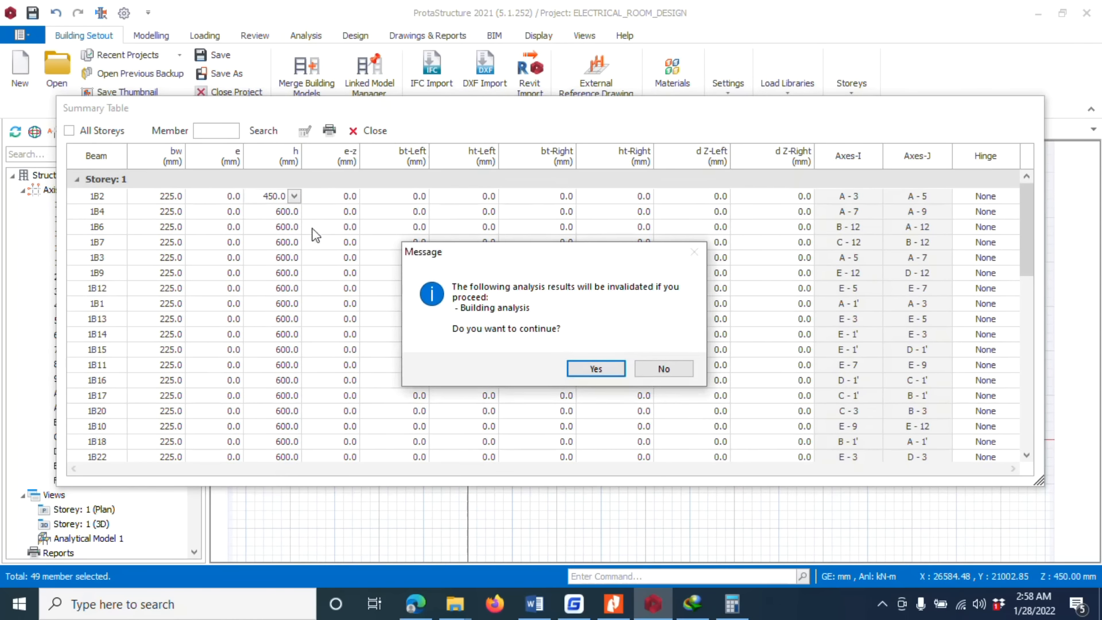
click(578, 367)
Step: Set the depth h of beam 1B4 to 450 mm and close the summary table
click(292, 212)
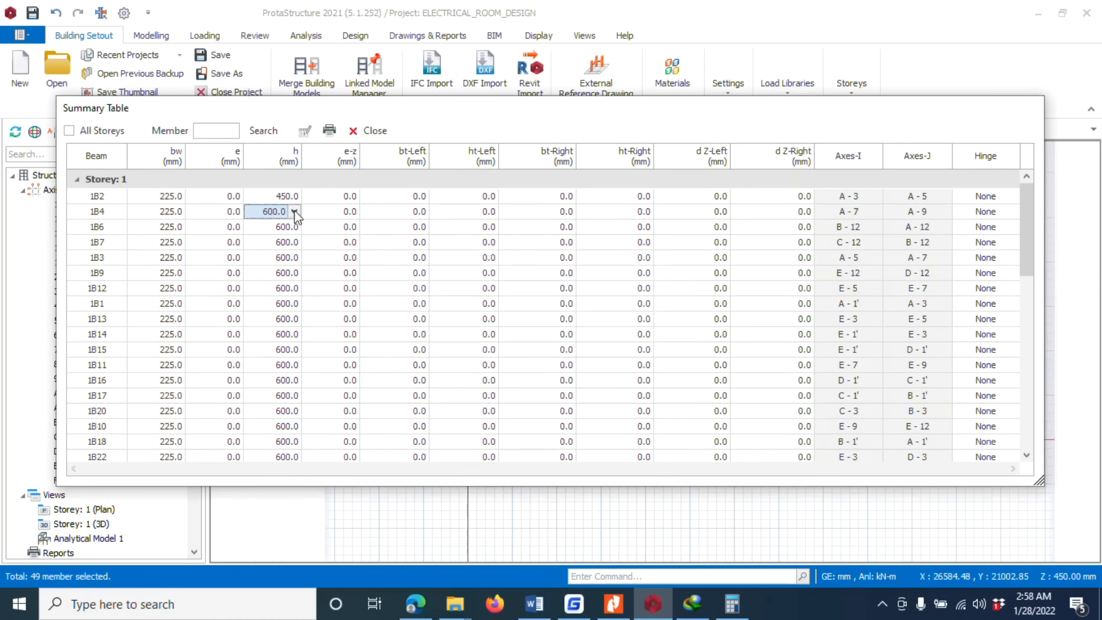
click(293, 212)
click(294, 212)
scroll(270, 273, down, 2)
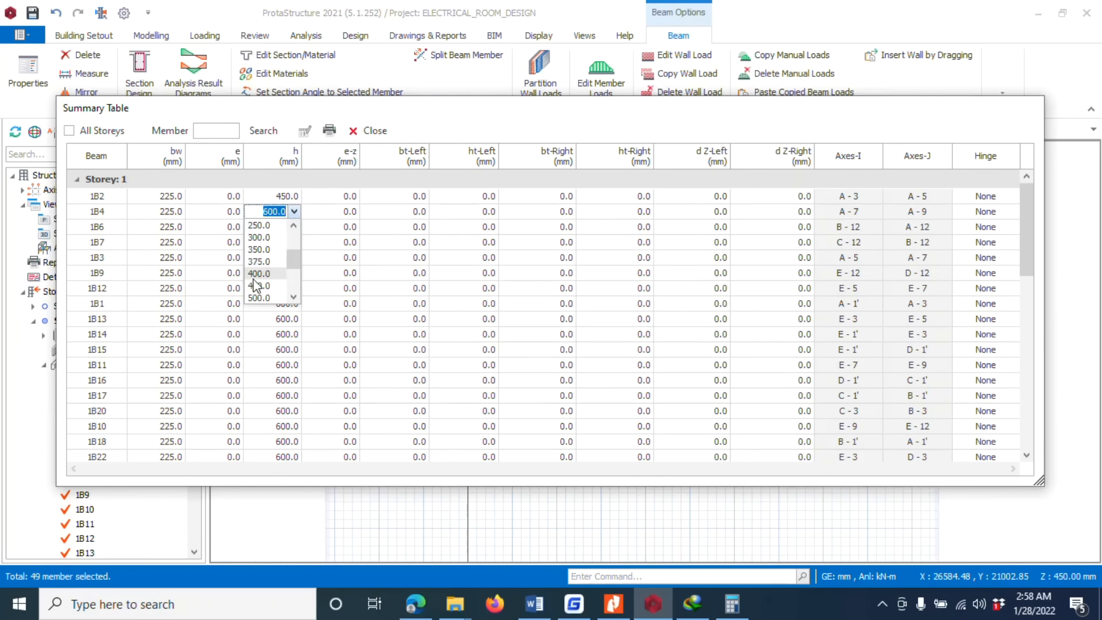
click(263, 285)
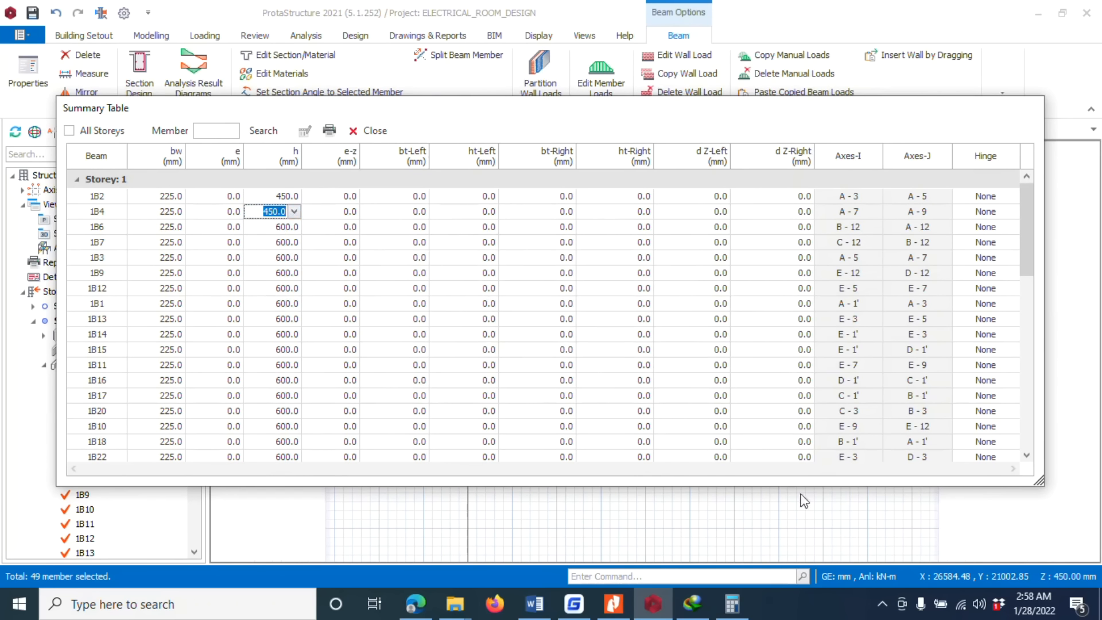
click(880, 603)
click(914, 570)
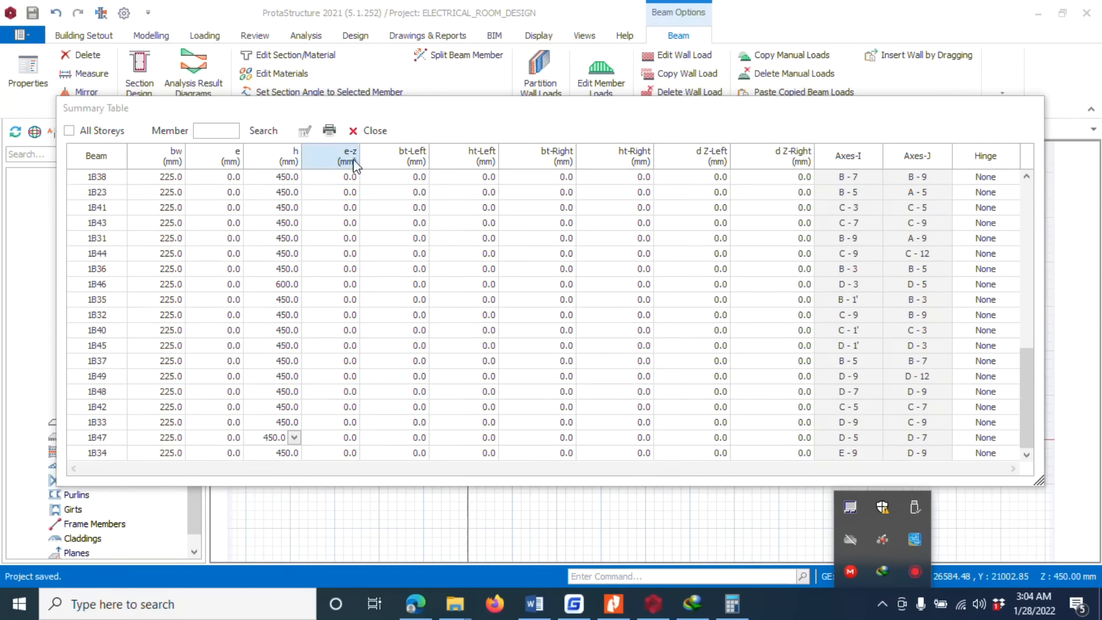
click(364, 136)
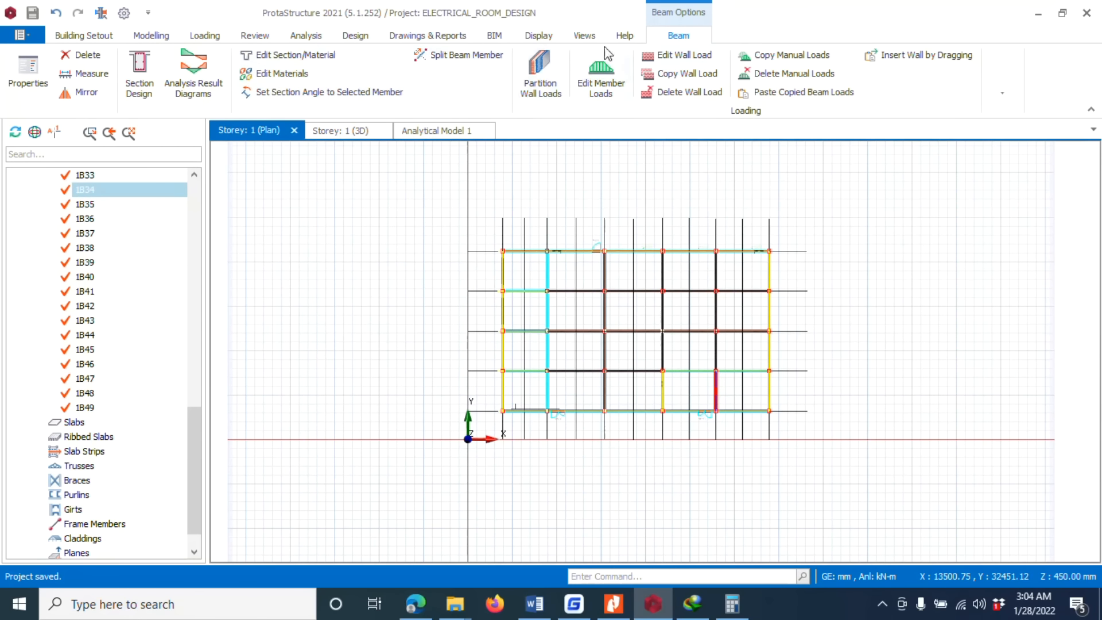
Step: Examine the colour options in the display settings and close them without changes
click(148, 12)
click(625, 11)
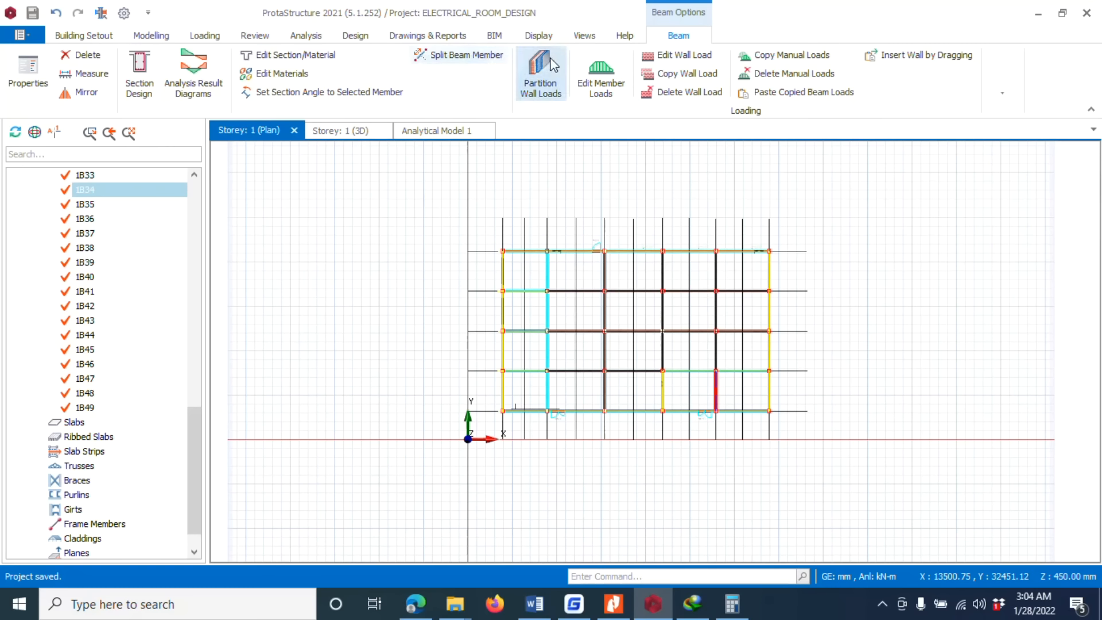
click(549, 37)
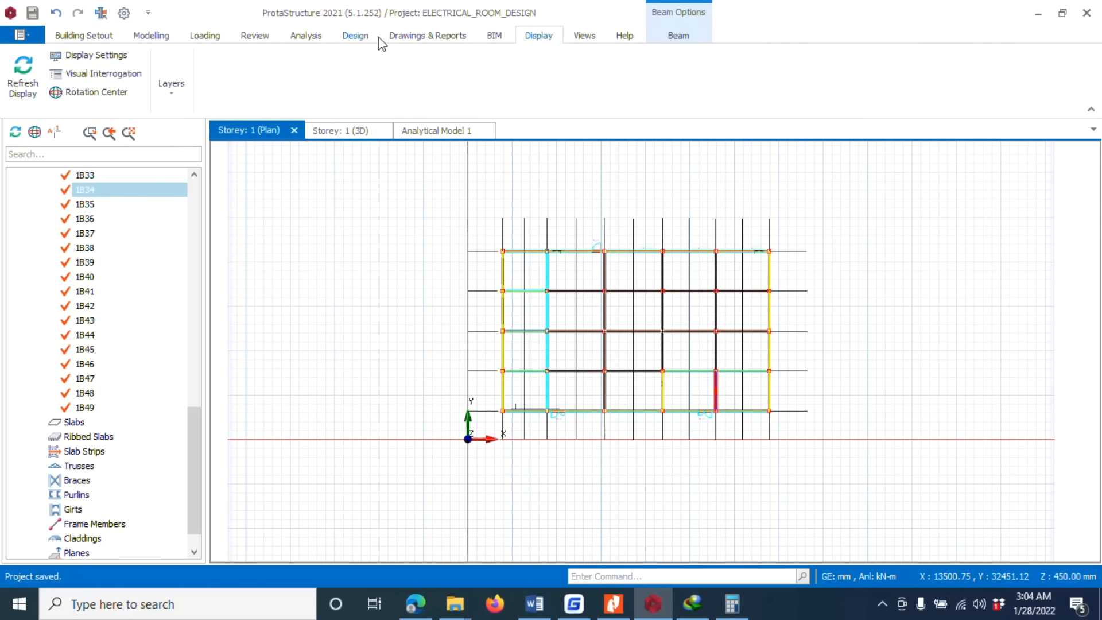
click(117, 62)
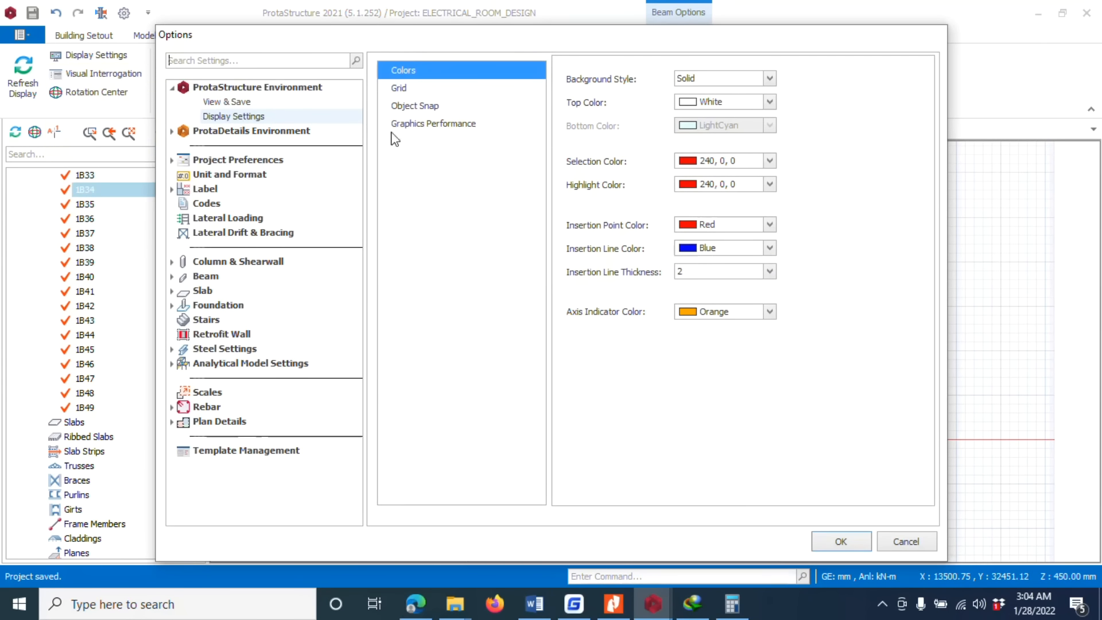
click(906, 541)
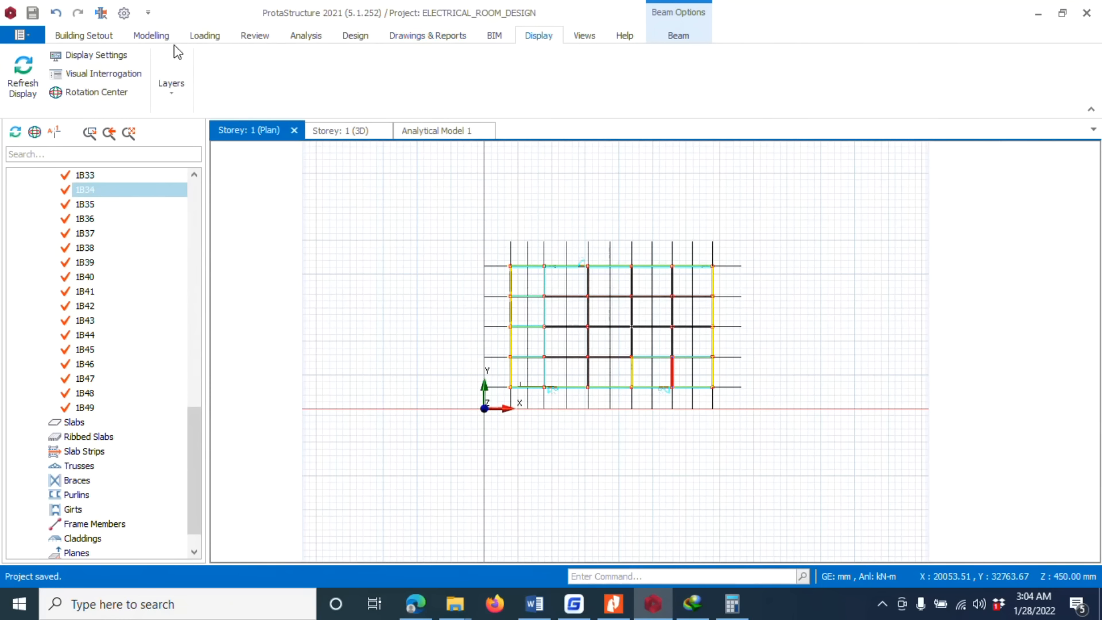
Step: Turn on the Axis Line(Dir 1) layer and the Column, Column(Detail) and Shearwall layer groups, and apply the change
click(86, 36)
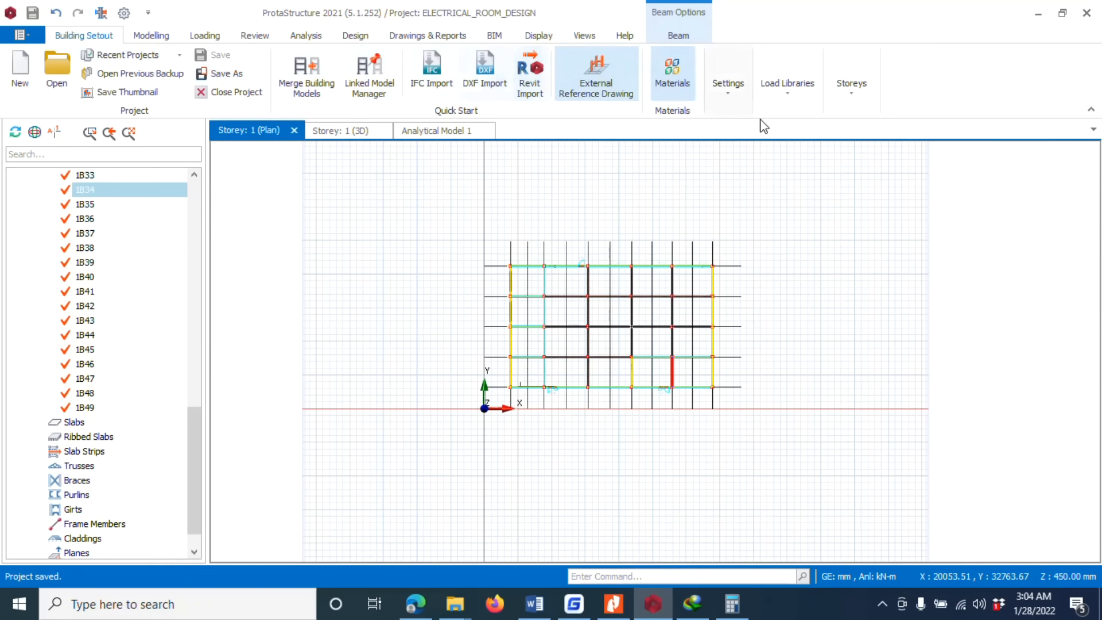
click(738, 112)
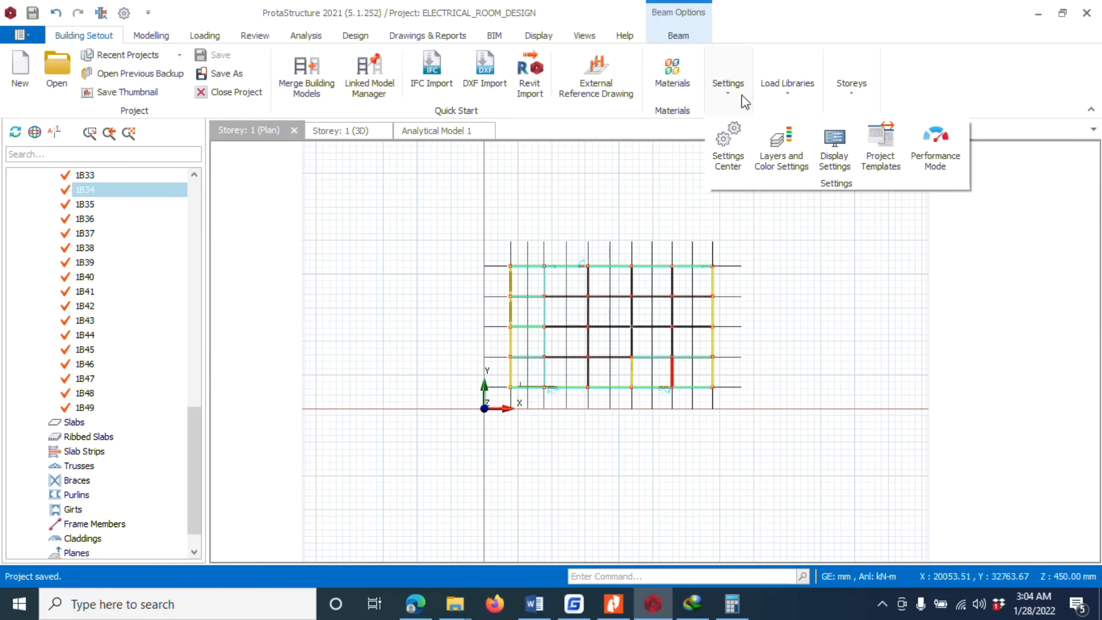
click(773, 150)
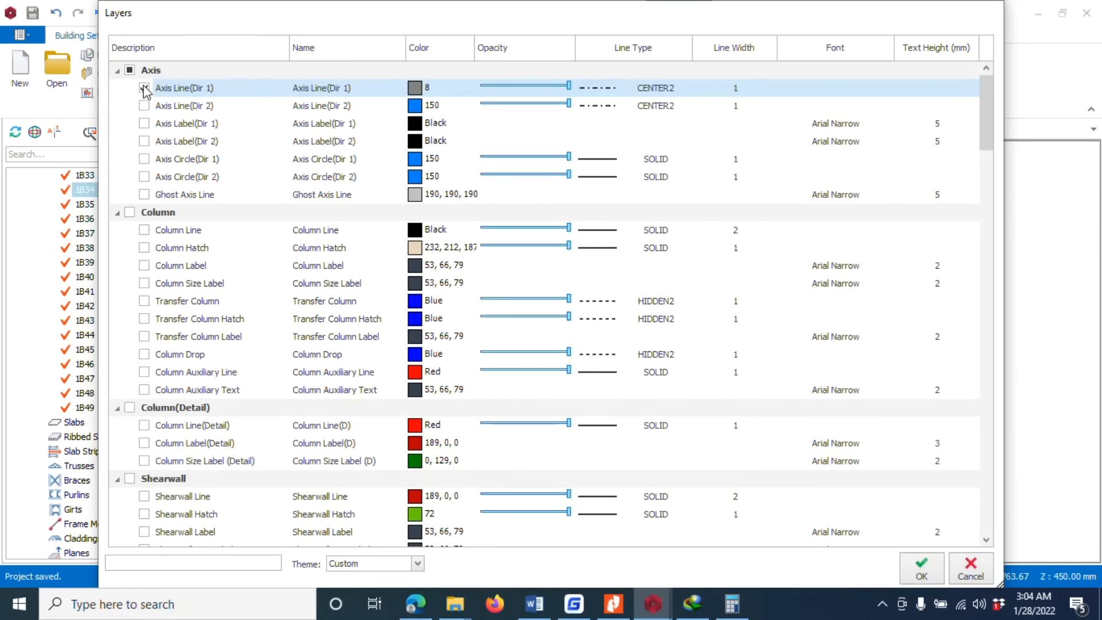
click(129, 212)
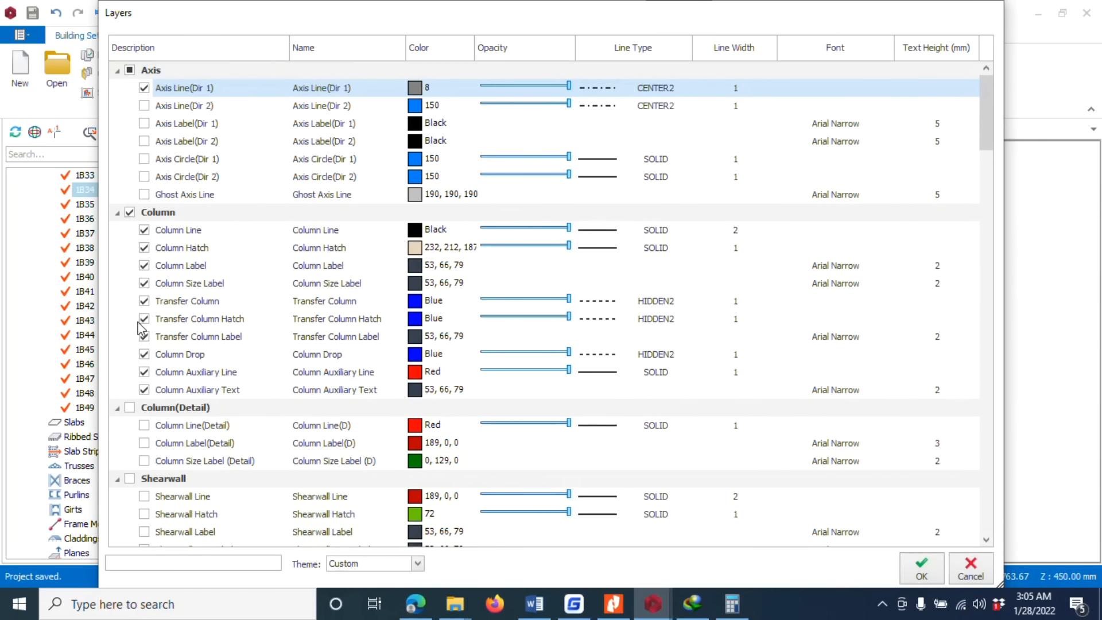
click(130, 407)
click(131, 478)
scroll(197, 409, down, 20)
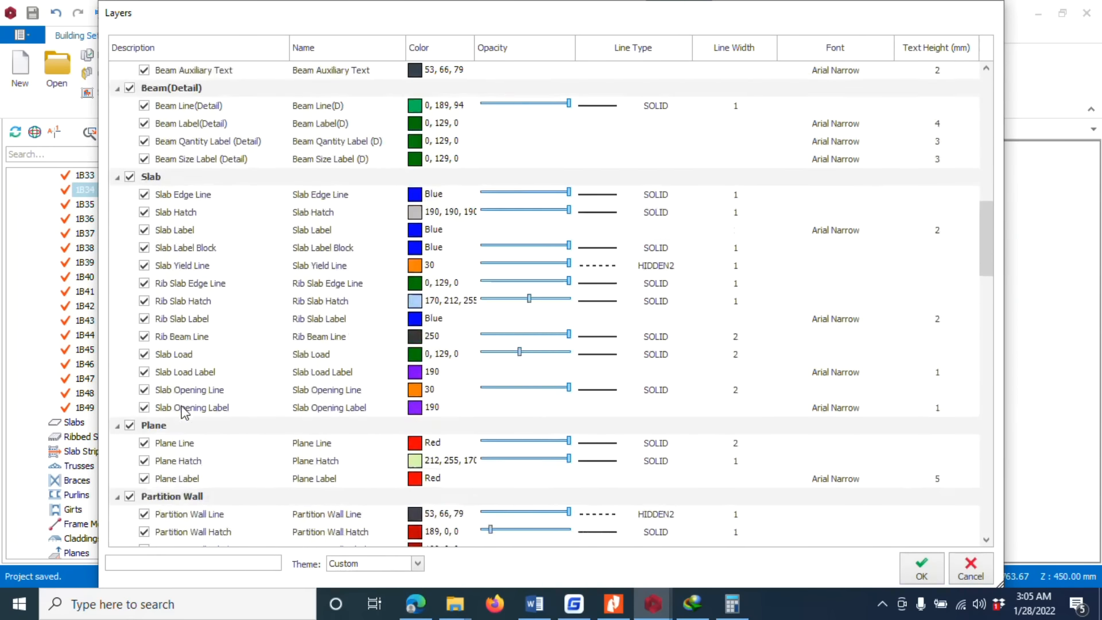
scroll(197, 409, down, 20)
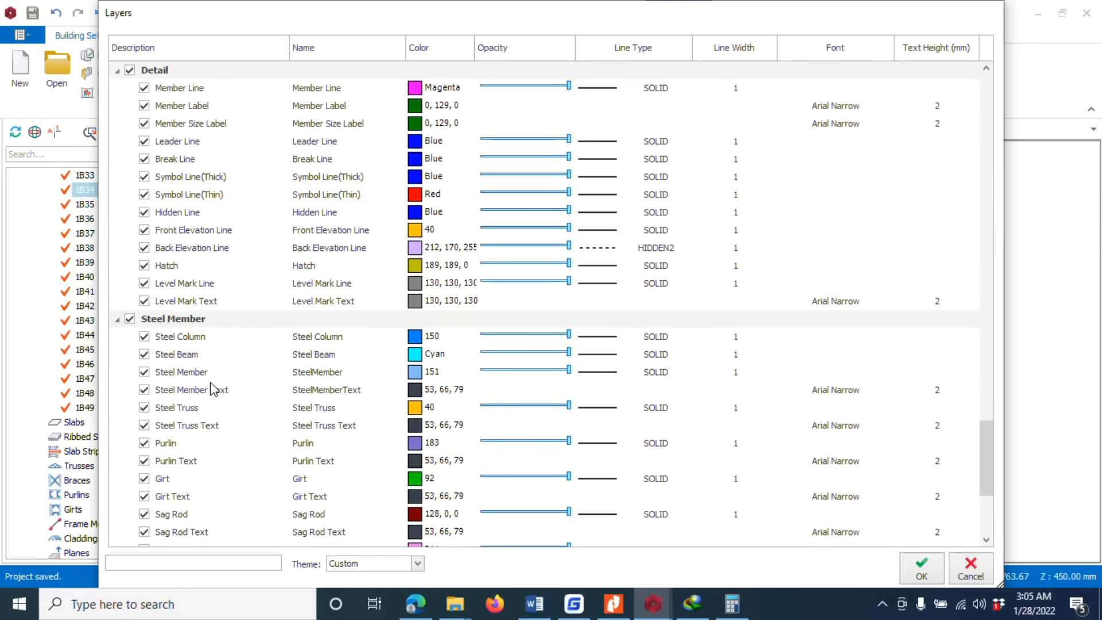
click(937, 574)
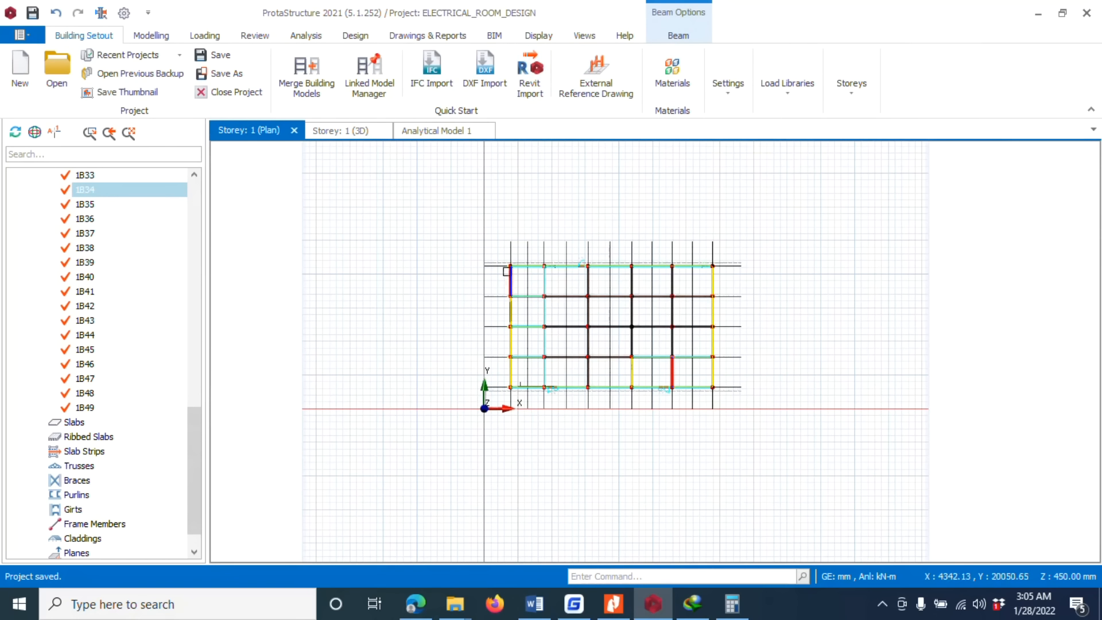
scroll(467, 222, up, 3)
scroll(481, 255, down, 2)
scroll(481, 255, down, 2)
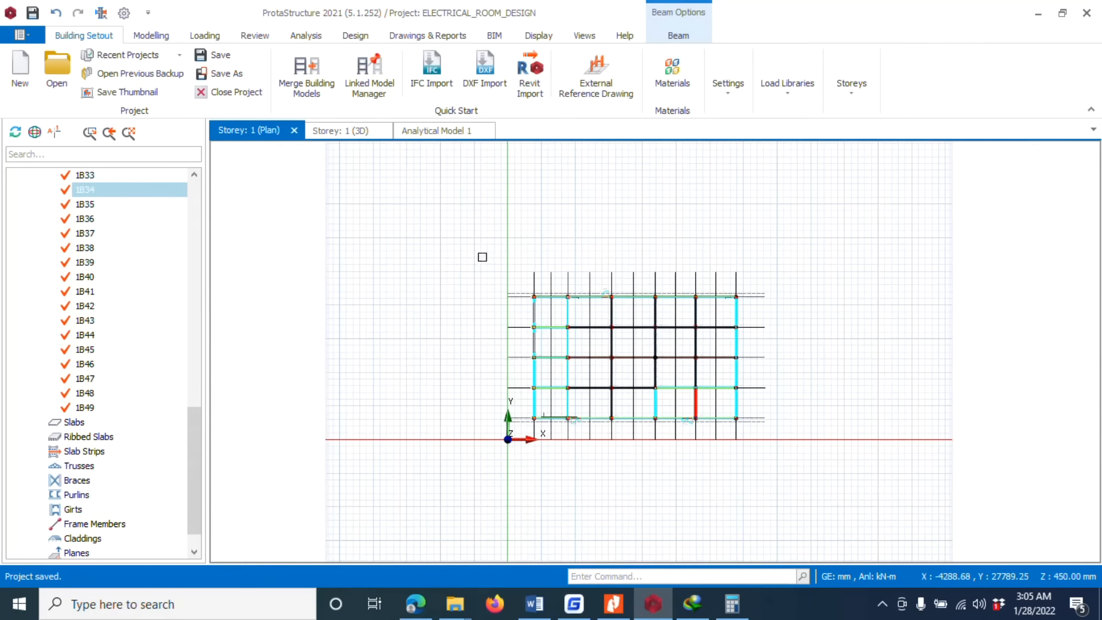
click(883, 607)
click(911, 571)
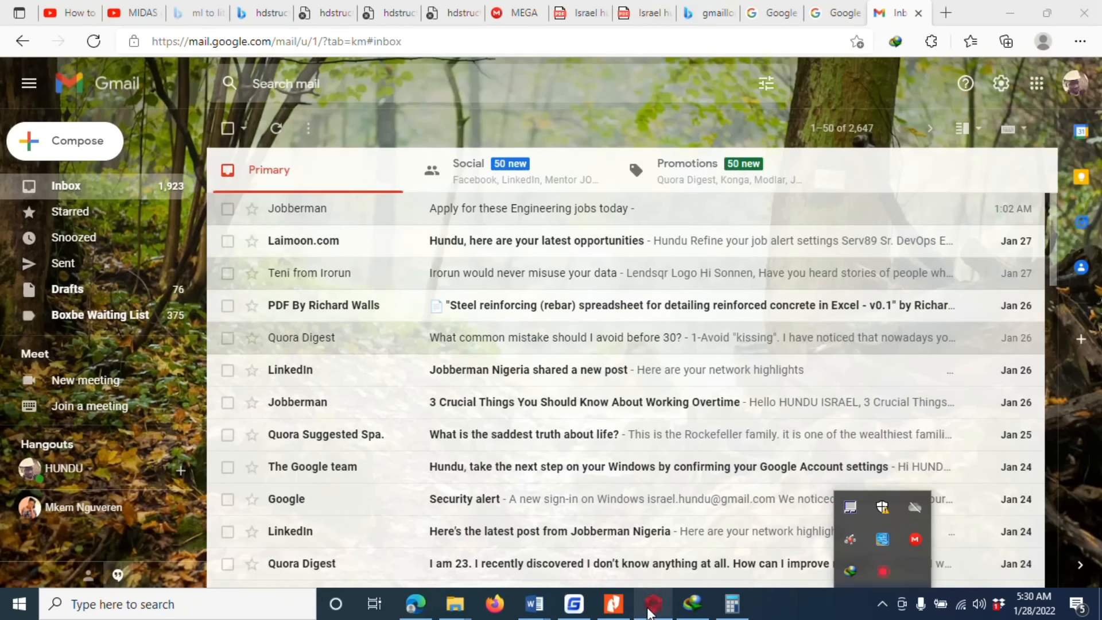
Step: Switch to ProtaStructure and open the plan view of storey 0
click(651, 607)
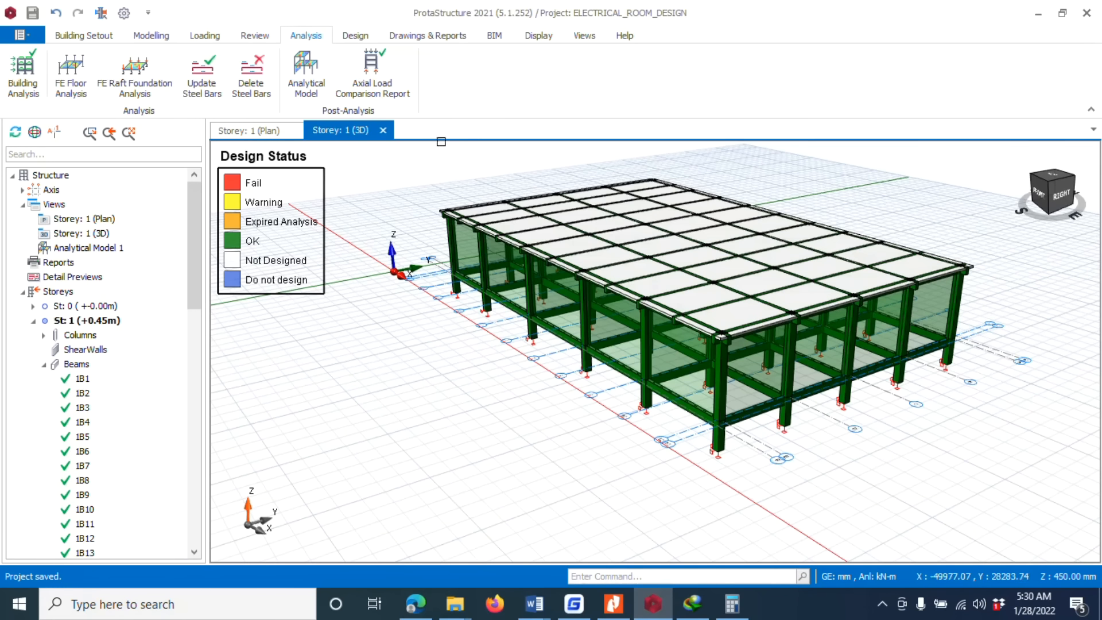
click(246, 133)
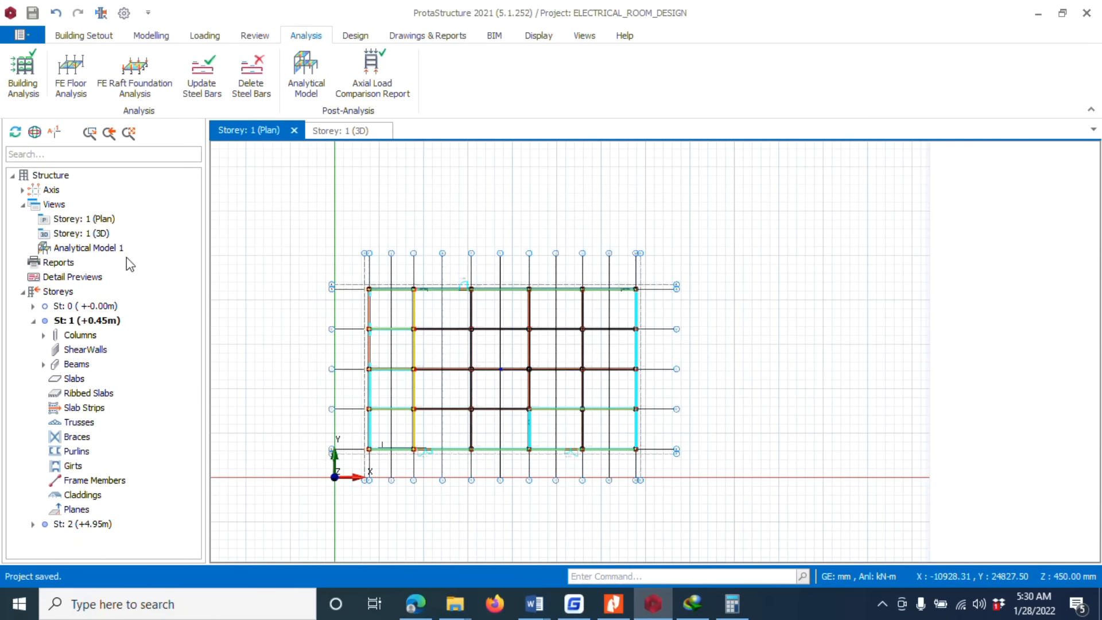
double_click(97, 306)
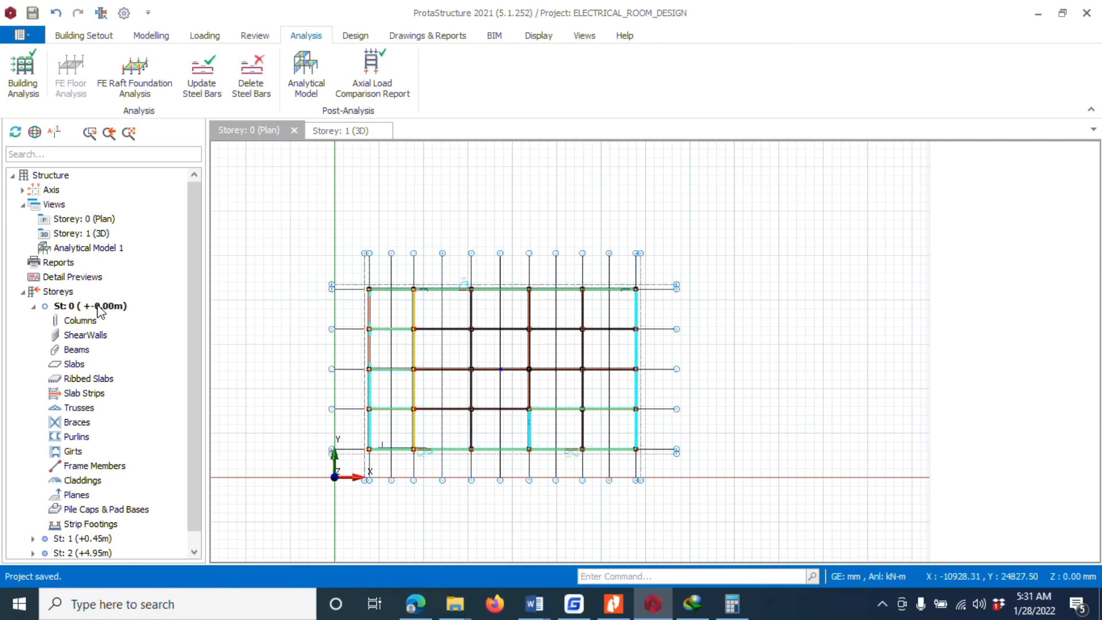
scroll(573, 293, up, 5)
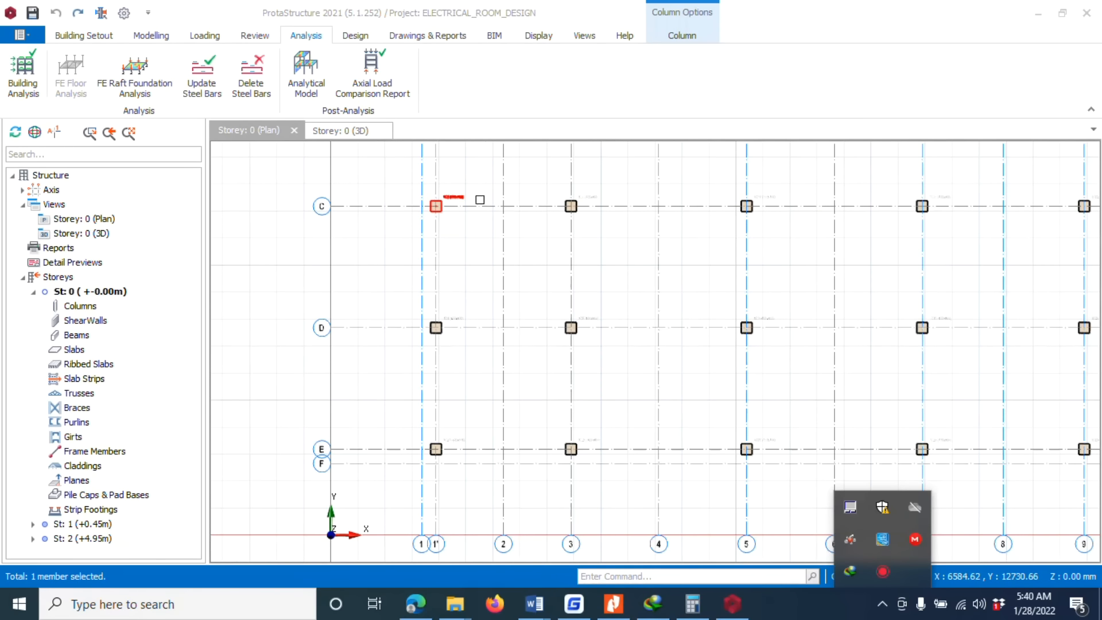
Step: Insert a 1600 x 1600 mm pad footing, 400 mm deep, under column 1C14 at grids A and 12
click(428, 295)
scroll(433, 296, down, 4)
scroll(435, 257, up, 2)
scroll(518, 229, down, 3)
scroll(668, 268, up, 6)
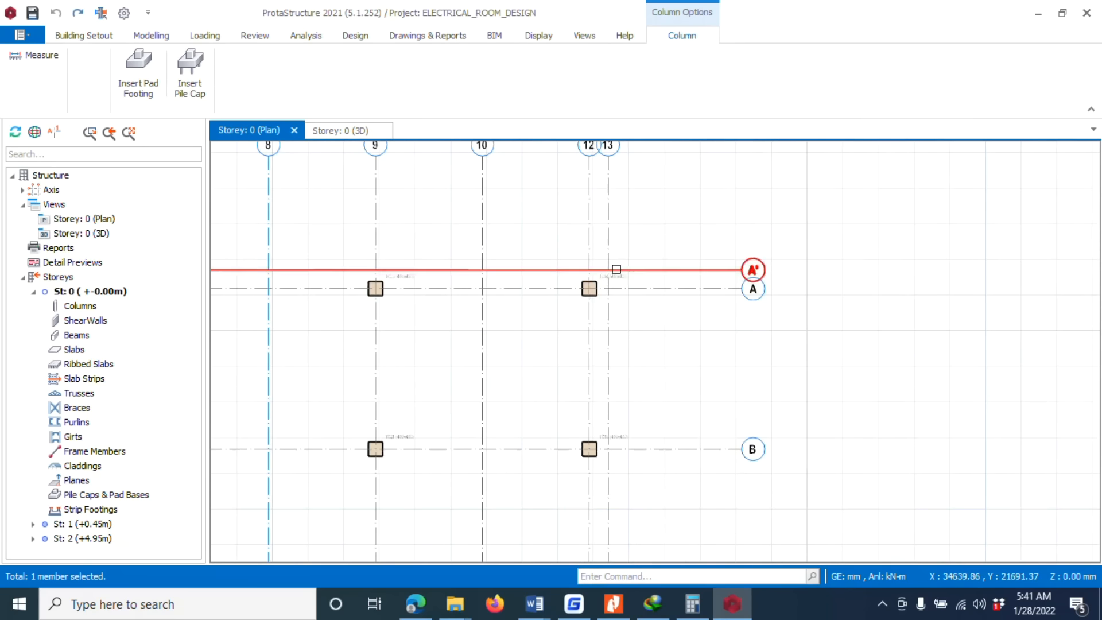
right_click(618, 279)
click(645, 304)
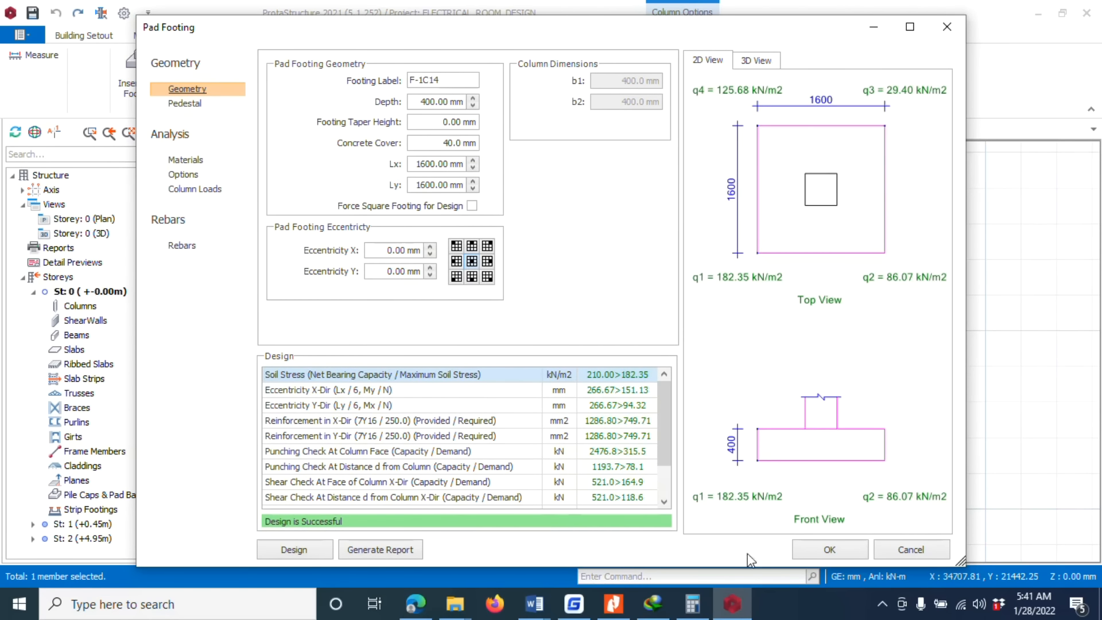
click(824, 549)
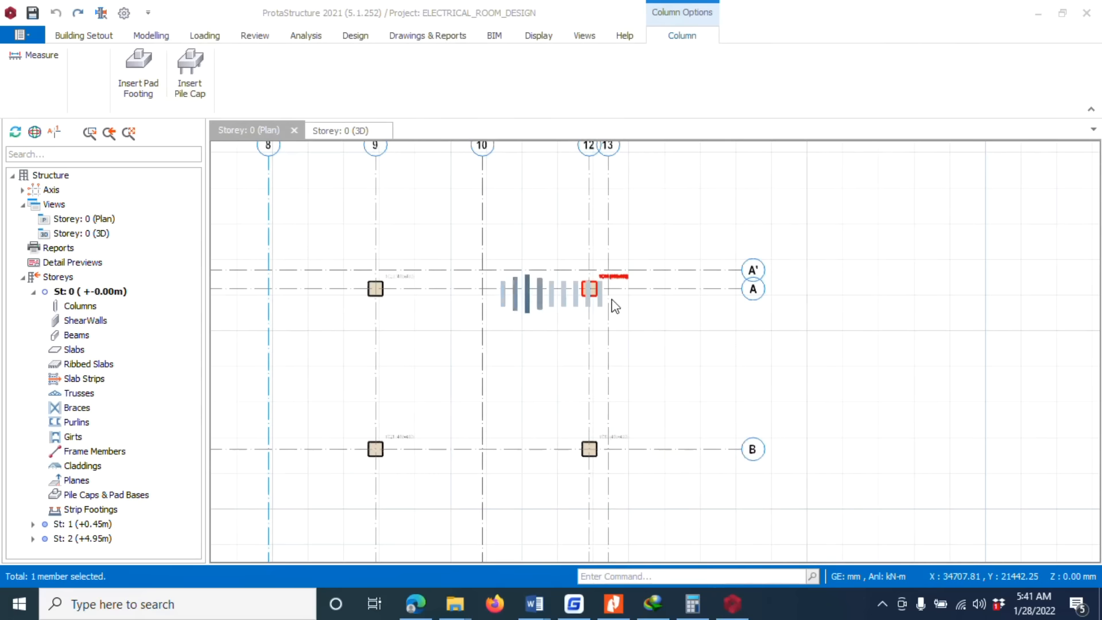
Step: Insert a 400 mm deep pad footing under column 1C23 at grids A and 9, with Lx and Ly of 1600 mm
scroll(611, 299, down, 3)
scroll(515, 295, up, 4)
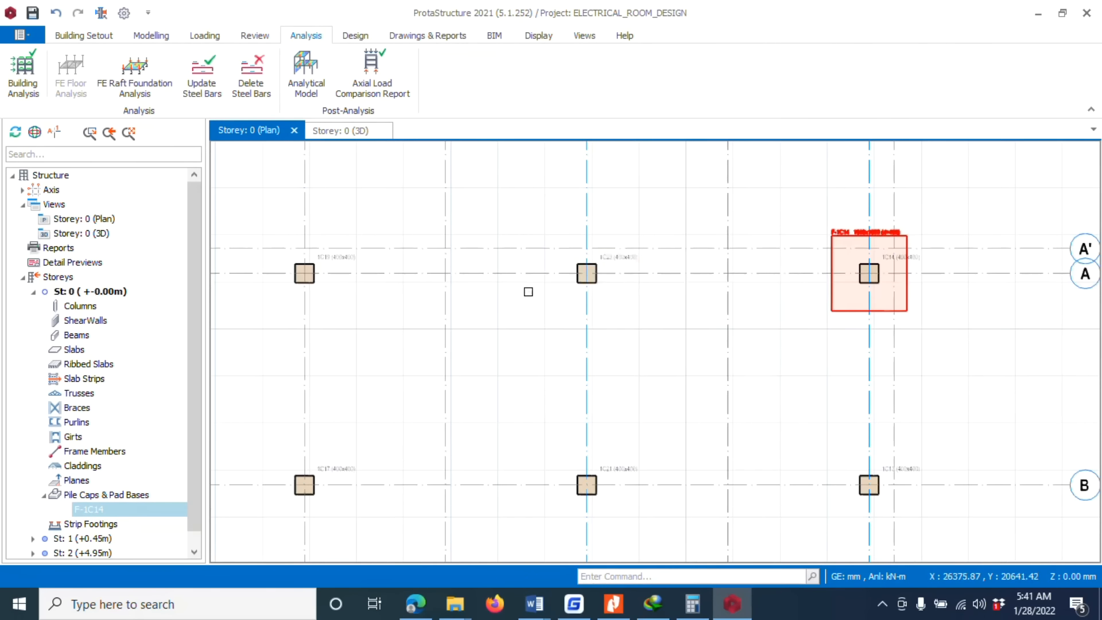
click(619, 254)
right_click(619, 254)
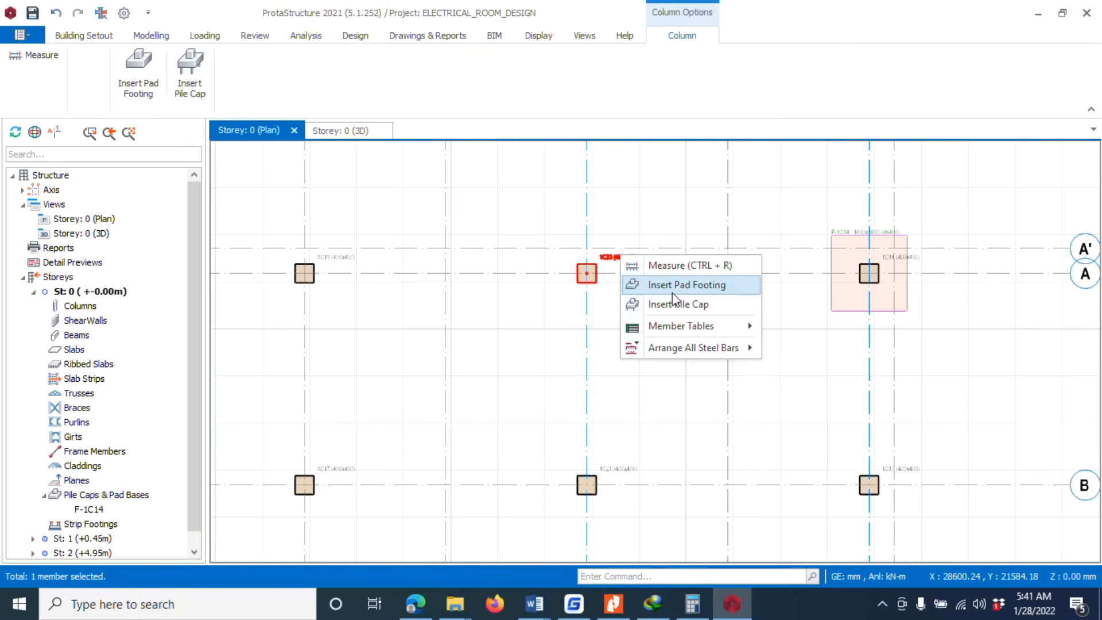
click(672, 290)
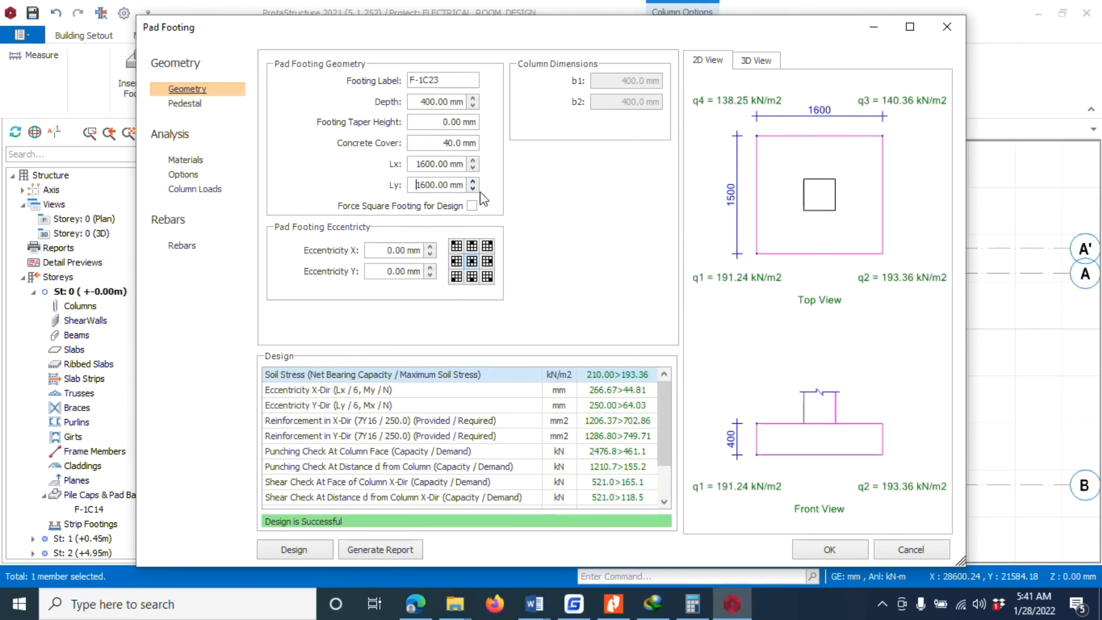
click(829, 549)
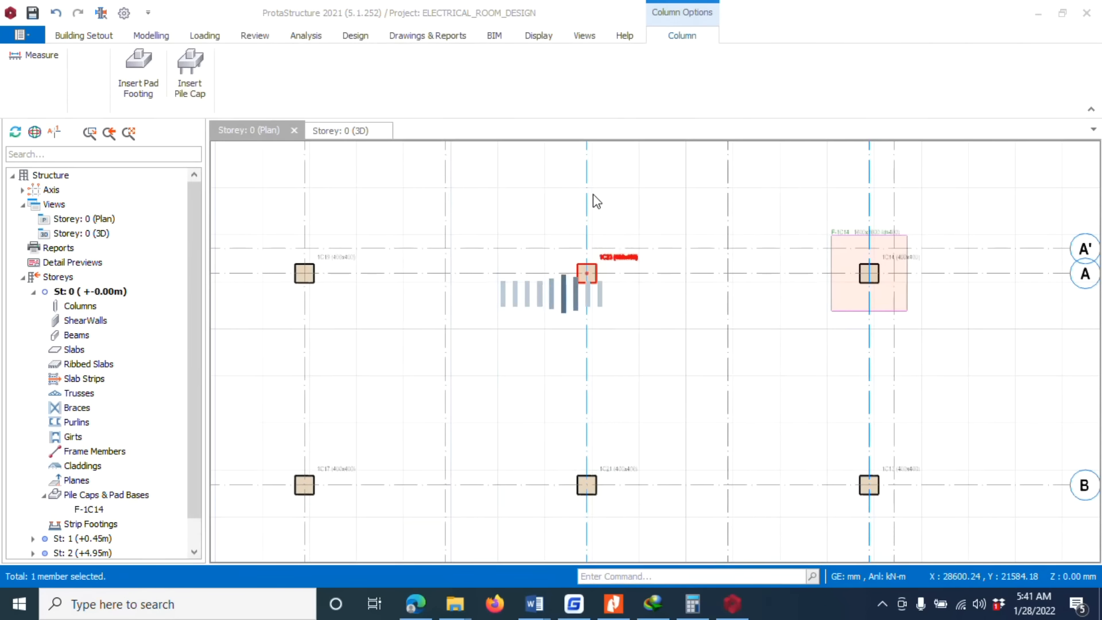
Step: Insert a 400 mm deep pad footing under column 1C19 at grids A and 7, setting Lx and Ly to 1600 mm
scroll(755, 273, down, 2)
scroll(524, 256, up, 1)
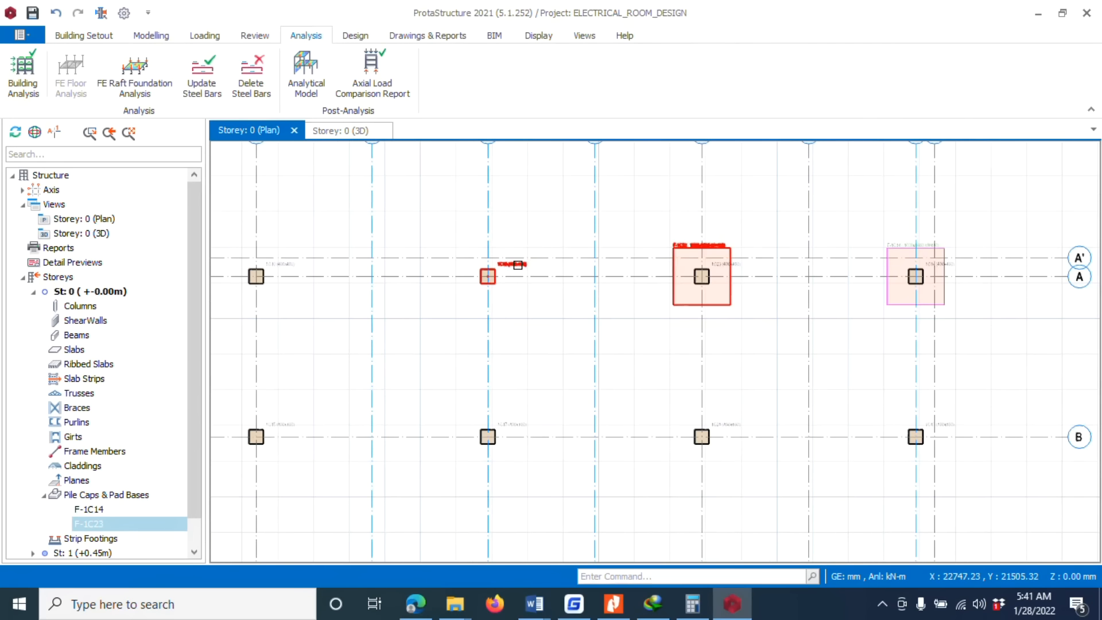
right_click(517, 265)
click(555, 300)
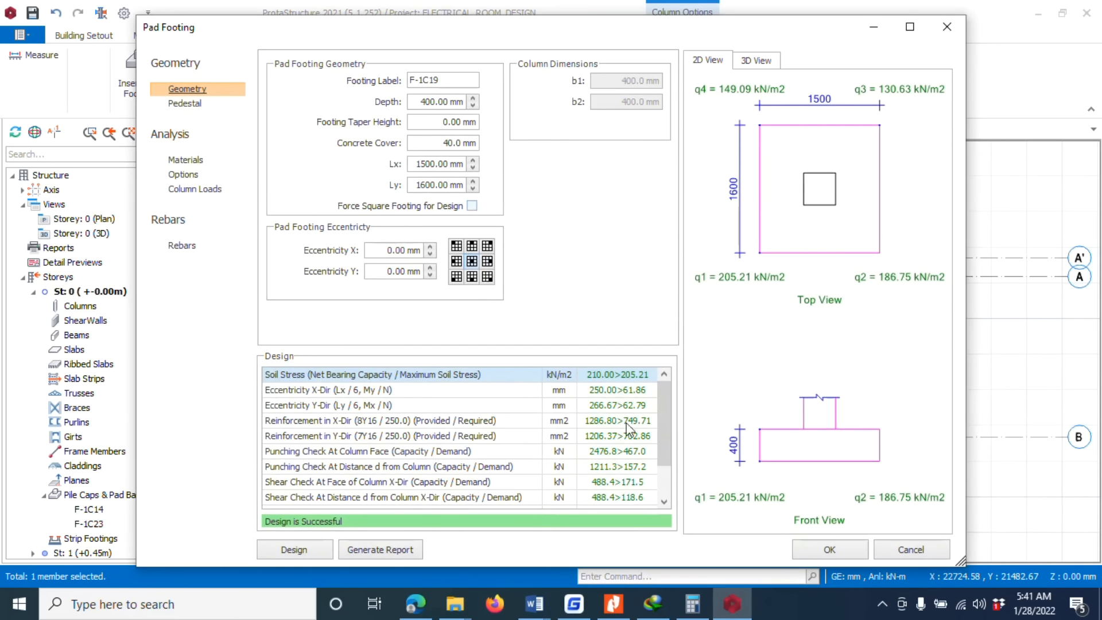
click(472, 160)
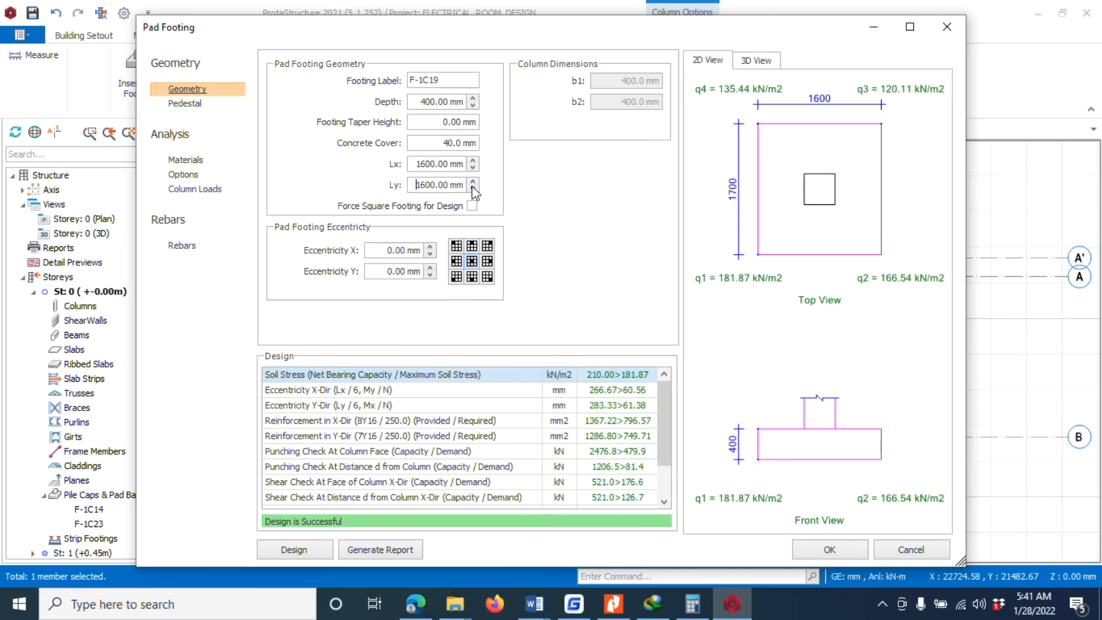
click(828, 549)
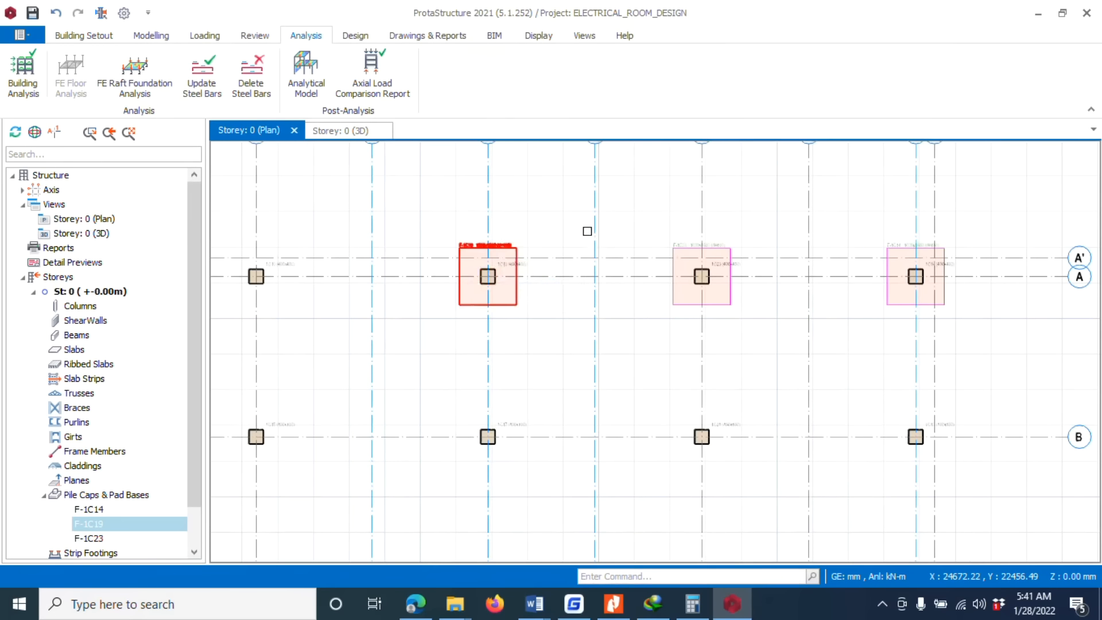
Step: Insert an 1800 x 1800 mm pad footing, 400 mm deep, under column 1C15 at grids B and 5
scroll(587, 231, down, 5)
scroll(509, 261, up, 3)
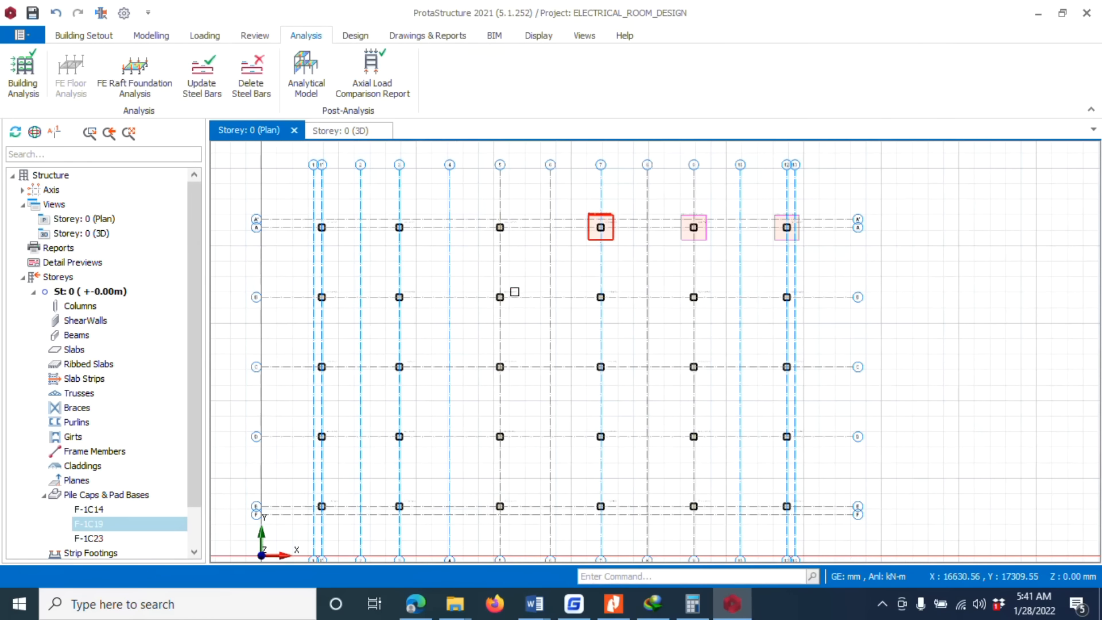
click(502, 296)
right_click(515, 294)
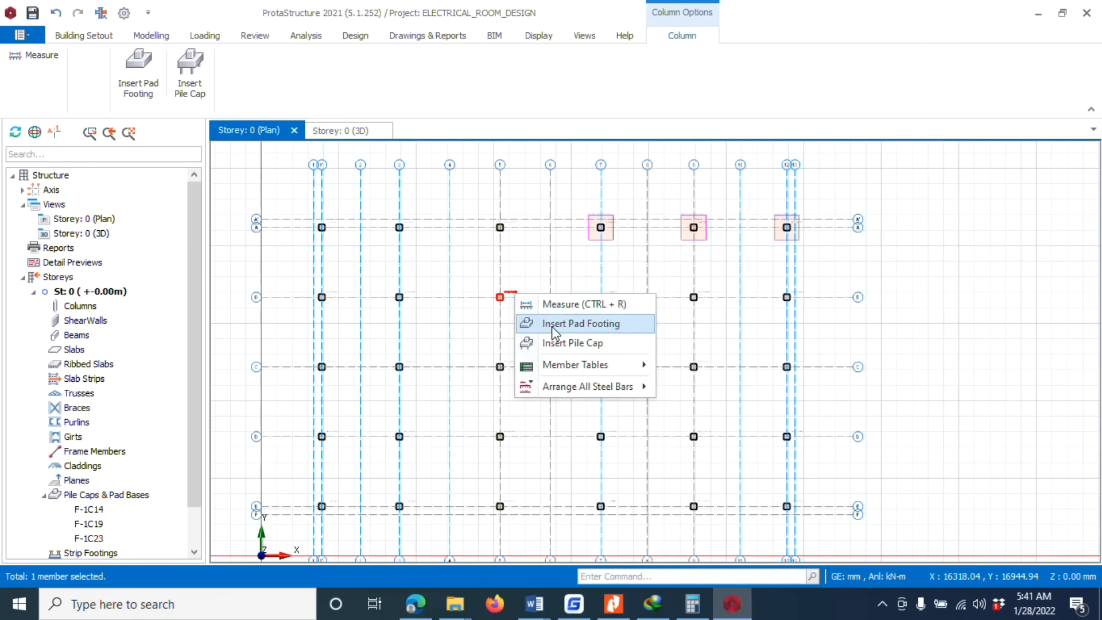
click(553, 324)
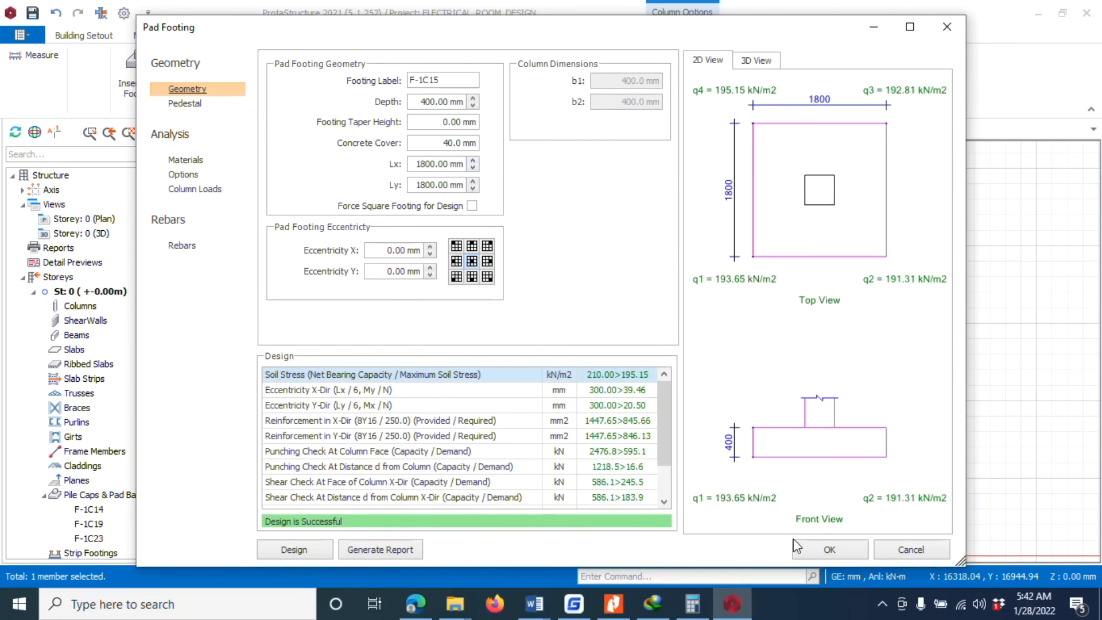
click(794, 541)
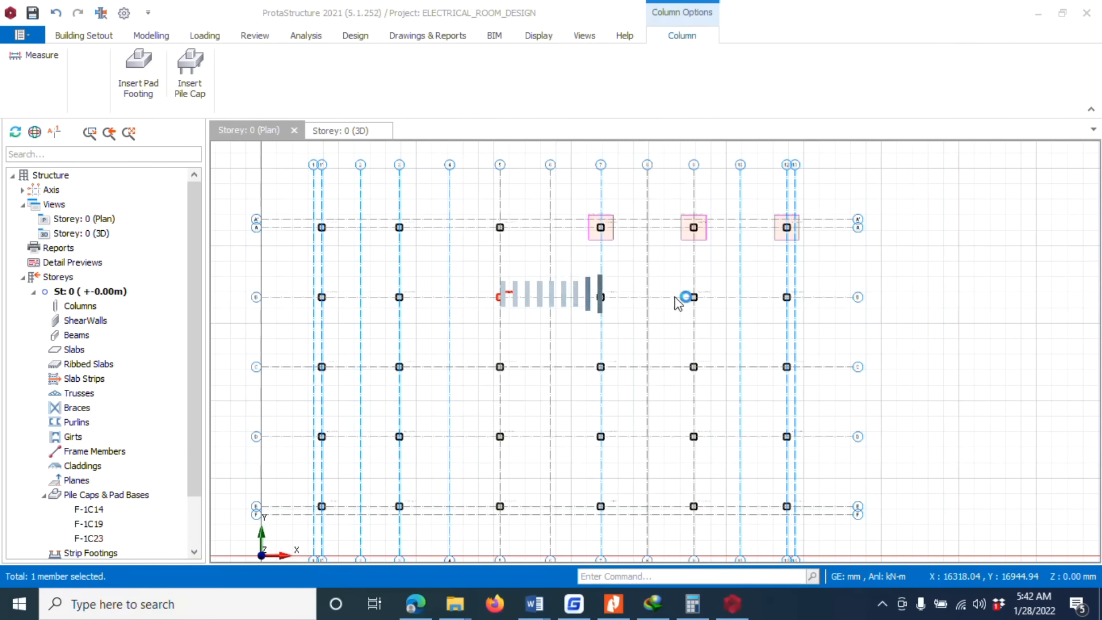
Step: Try a batch pad footing design for all columns on grids C, D and E, review the footing table and cancel it
scroll(489, 229, down, 2)
scroll(414, 279, up, 1)
drag(361, 279, 762, 447)
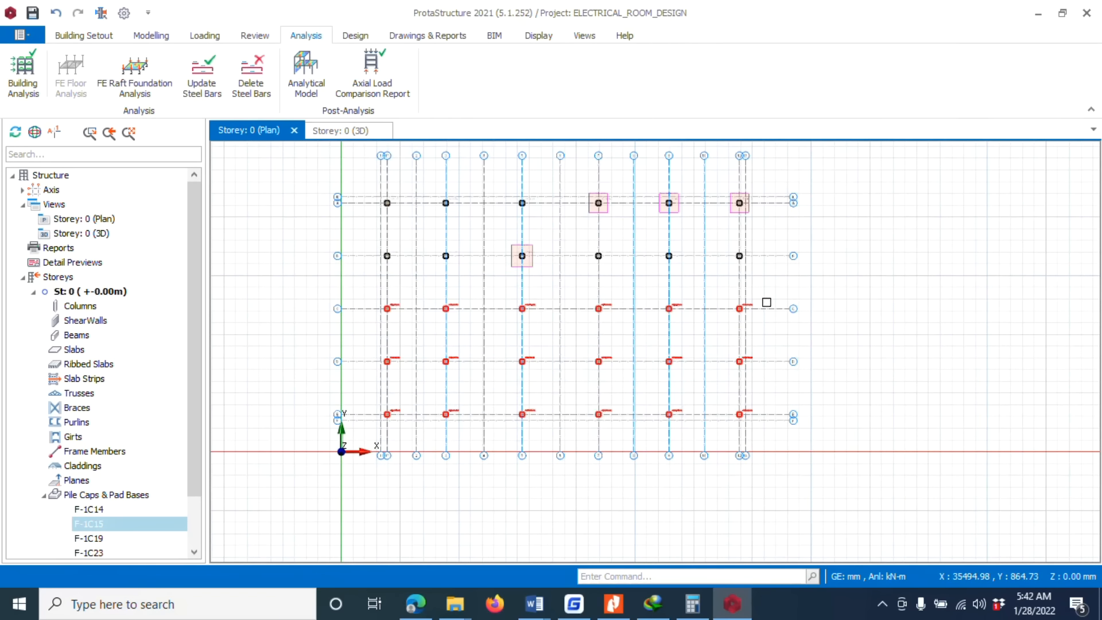
scroll(730, 298, up, 3)
right_click(726, 297)
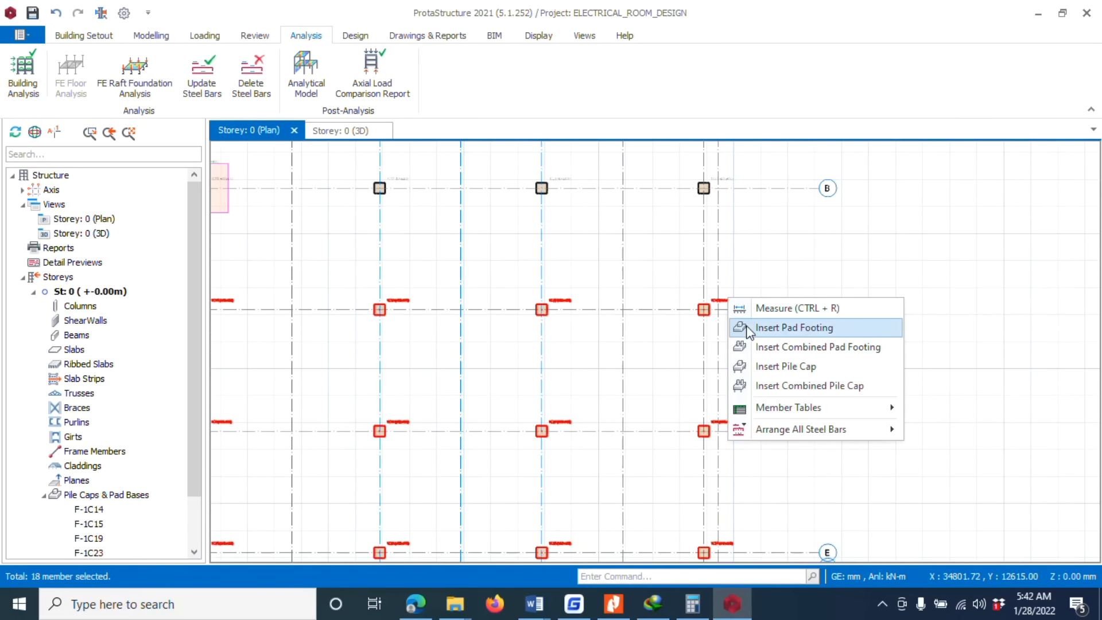
click(791, 328)
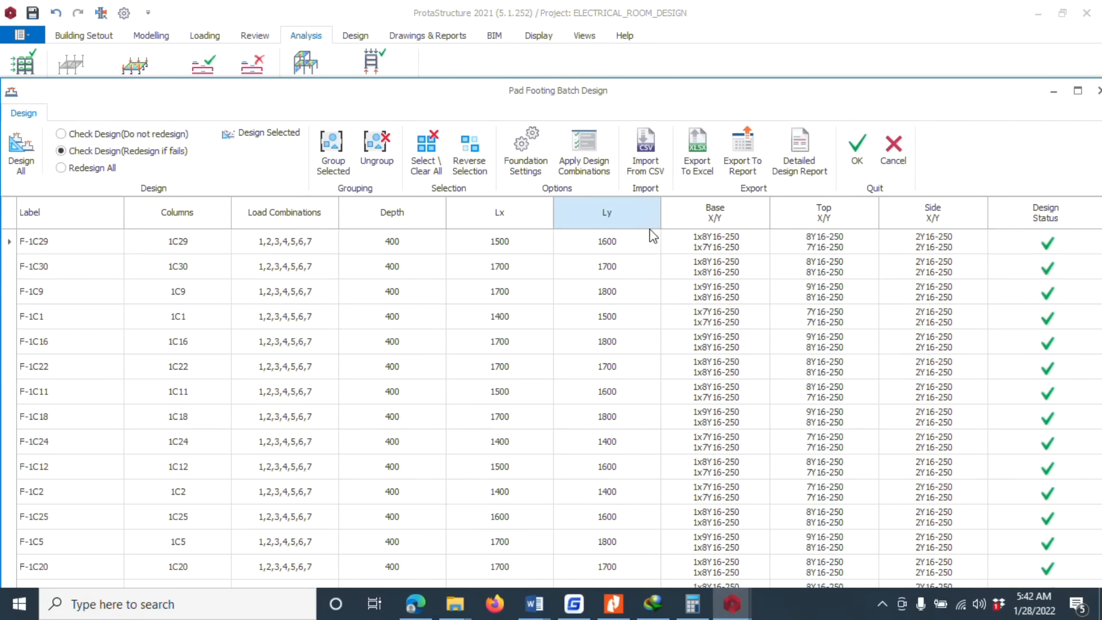
scroll(647, 226, down, 2)
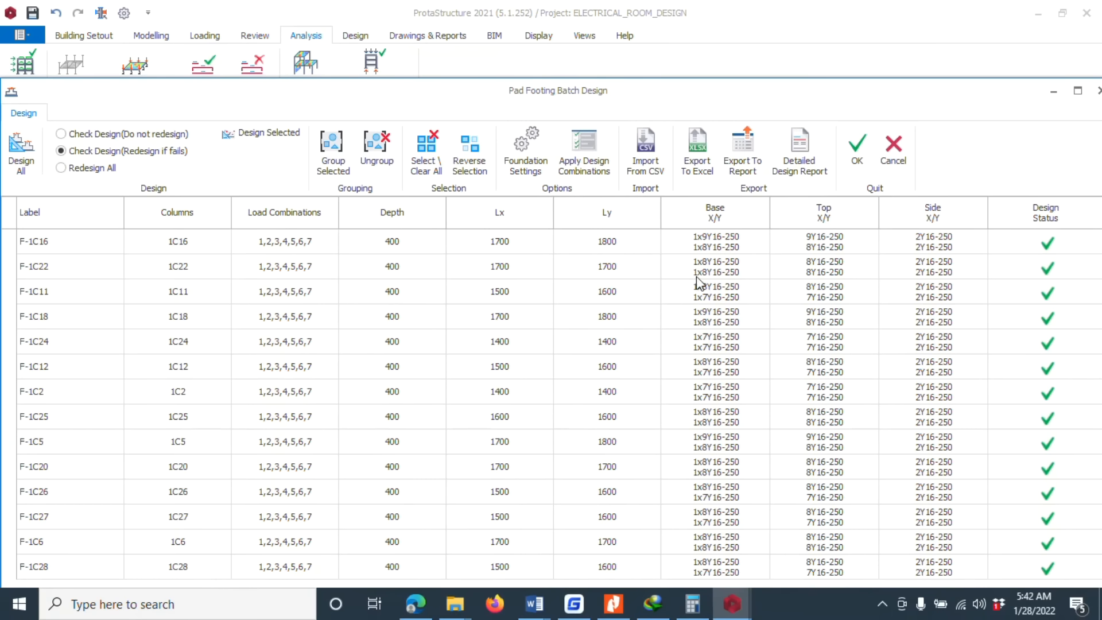
scroll(375, 243, up, 2)
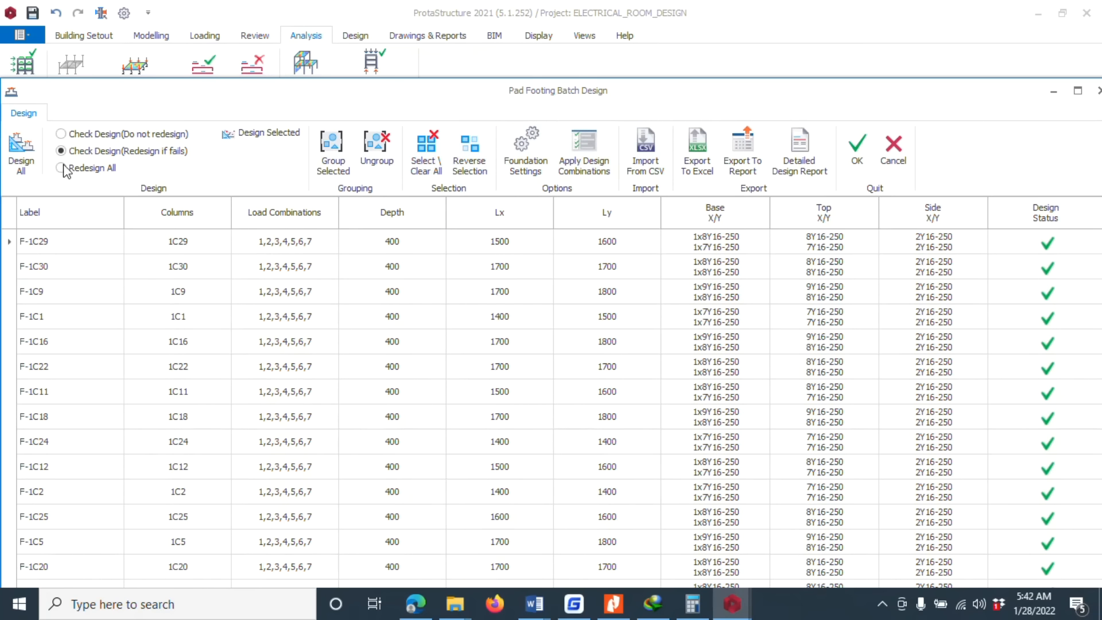
click(892, 152)
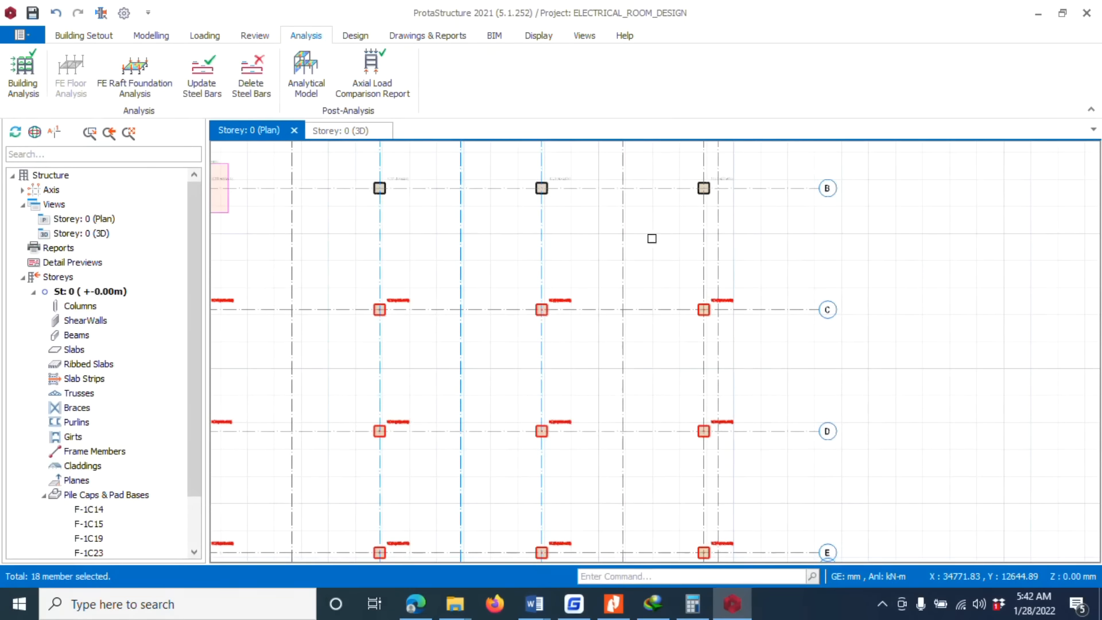
Step: Insert a 1500 x 1600 mm pad footing, 400 mm deep, under column 1C10 at grids A and 5
scroll(659, 317, down, 1)
scroll(578, 268, down, 1)
scroll(401, 204, up, 2)
scroll(477, 150, up, 1)
scroll(499, 184, up, 1)
right_click(495, 188)
click(522, 220)
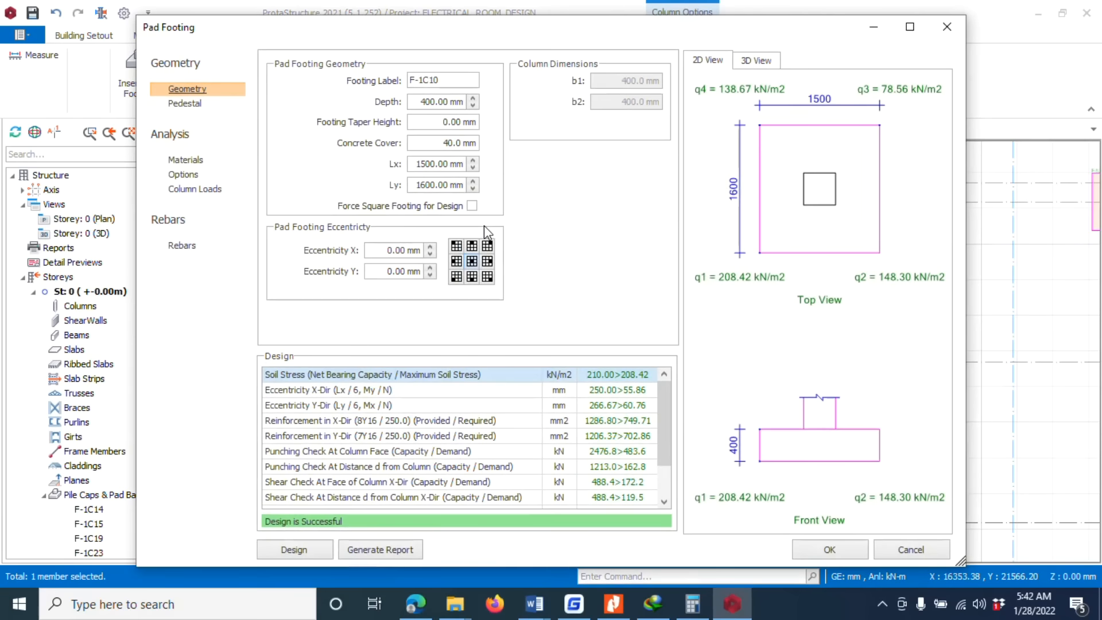
click(837, 556)
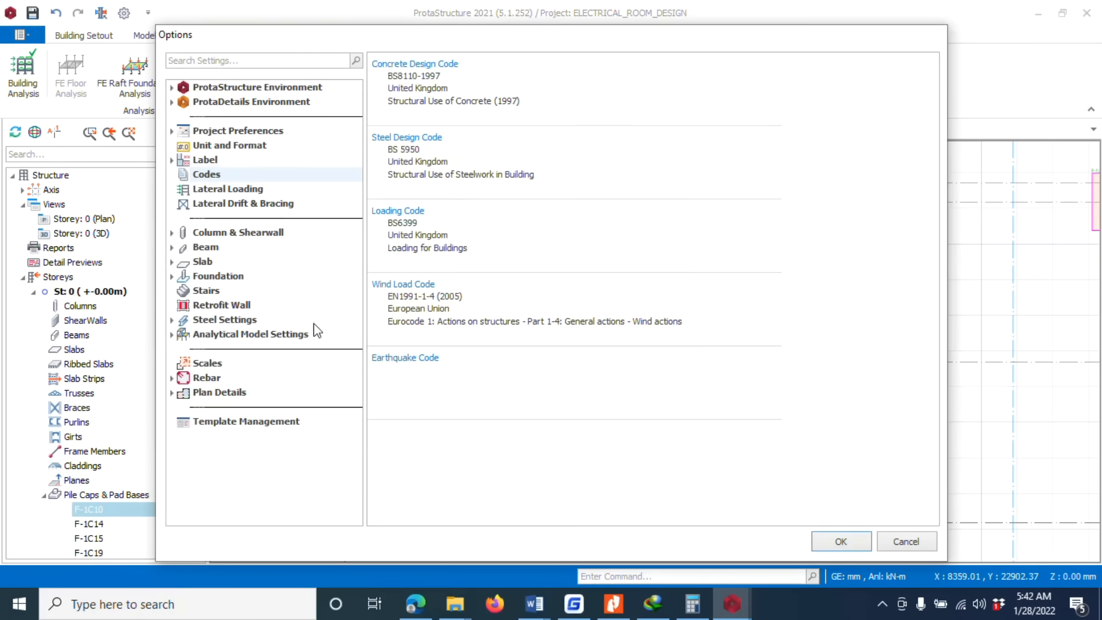
Step: Disable Use Top Bars in the general foundation options, keep the distribution bar size at Y16, and accept the settings
click(172, 276)
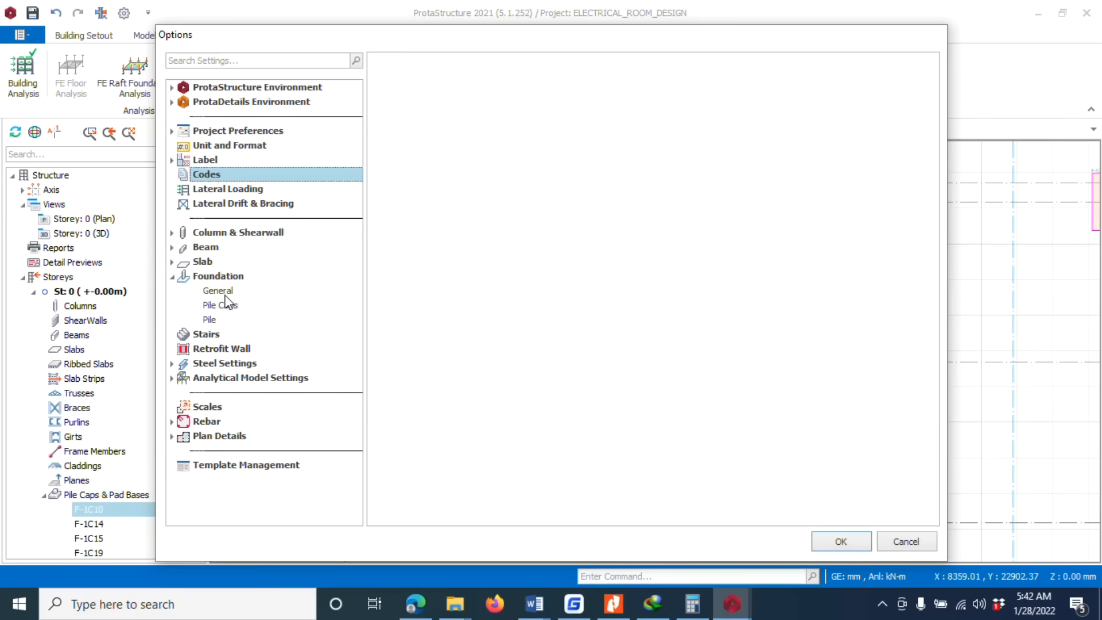
click(225, 295)
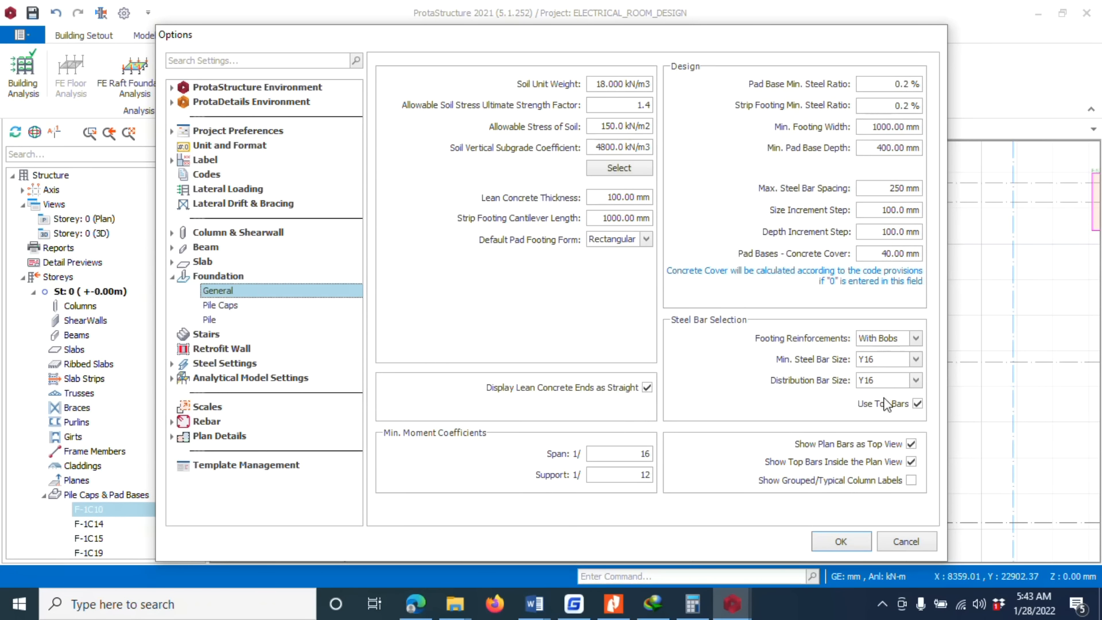
click(918, 403)
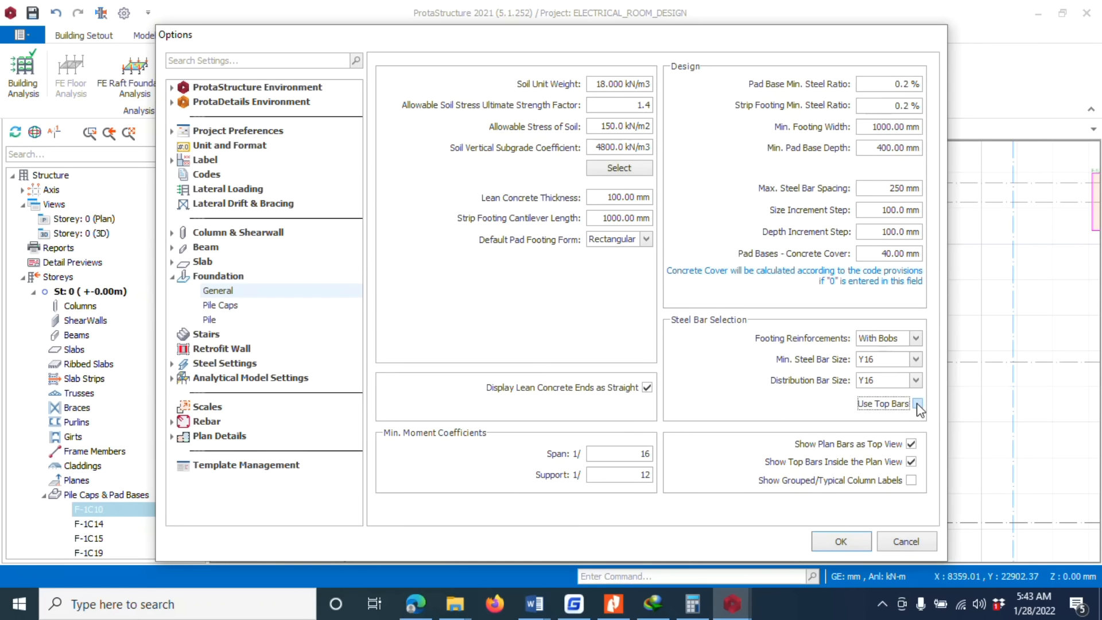
click(915, 380)
click(916, 394)
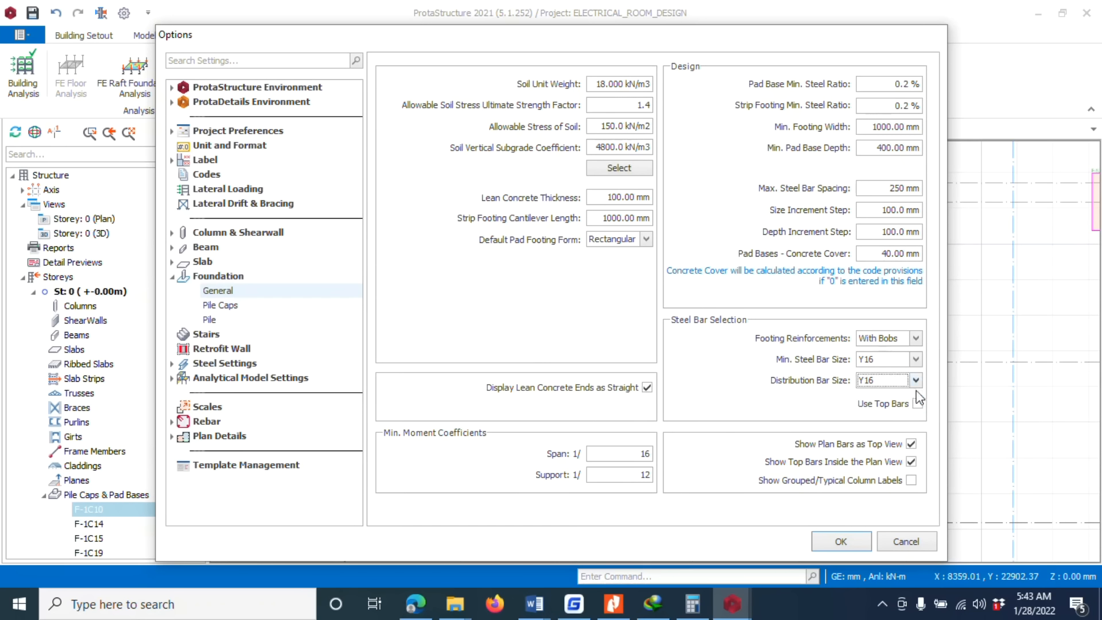
click(840, 541)
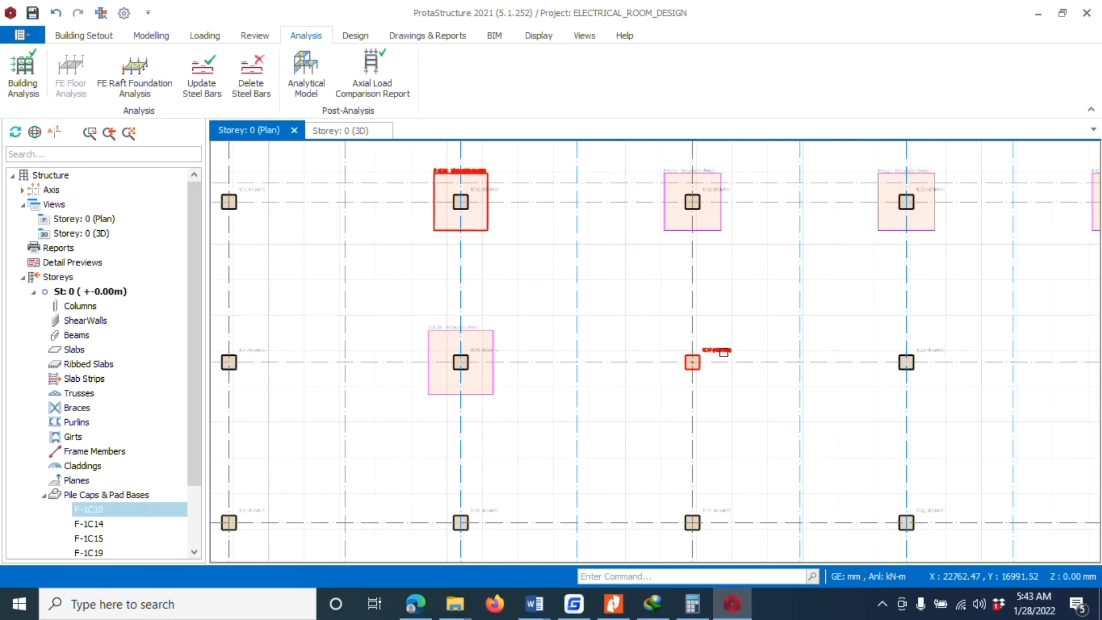
Step: Insert a 400 mm deep pad footing with Ly of 1800 mm under column 1C17 at grids B and 7
click(723, 352)
right_click(724, 353)
click(761, 383)
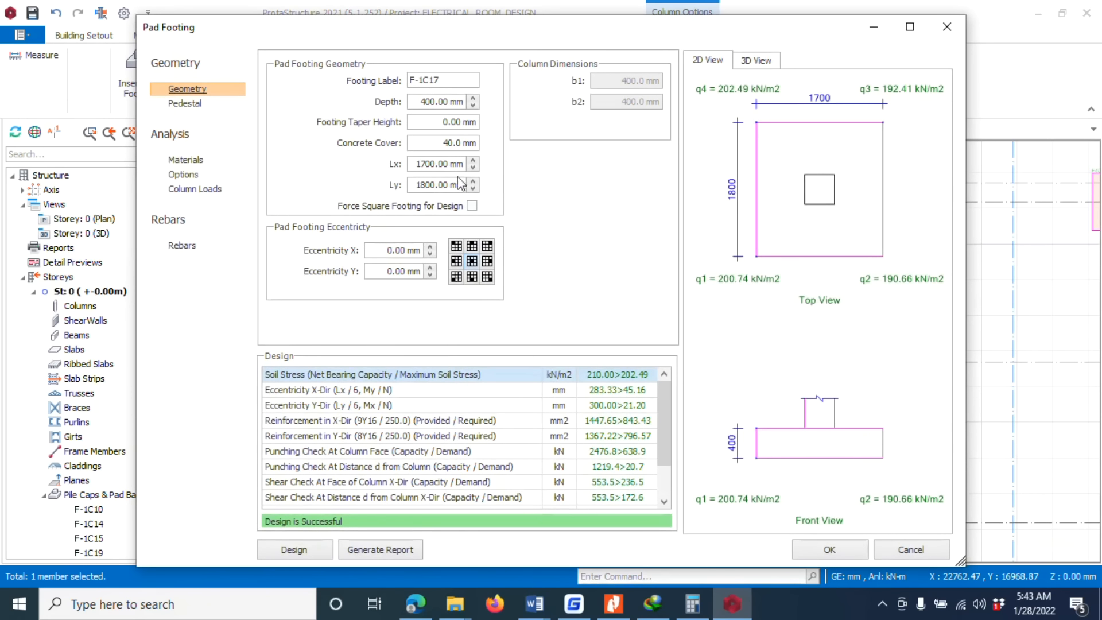
click(820, 551)
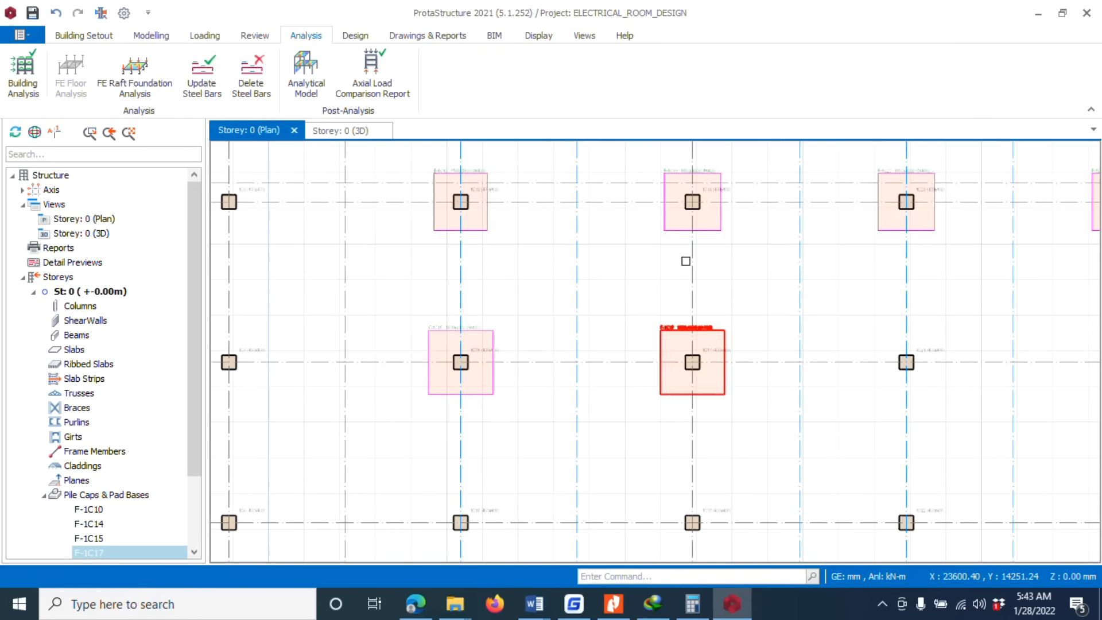
Step: Insert a 400 mm deep pad footing with Ly of 1800 mm under column 1C7 at grids B and 3, increasing Lx by one increment
scroll(685, 261, down, 3)
click(421, 316)
right_click(434, 310)
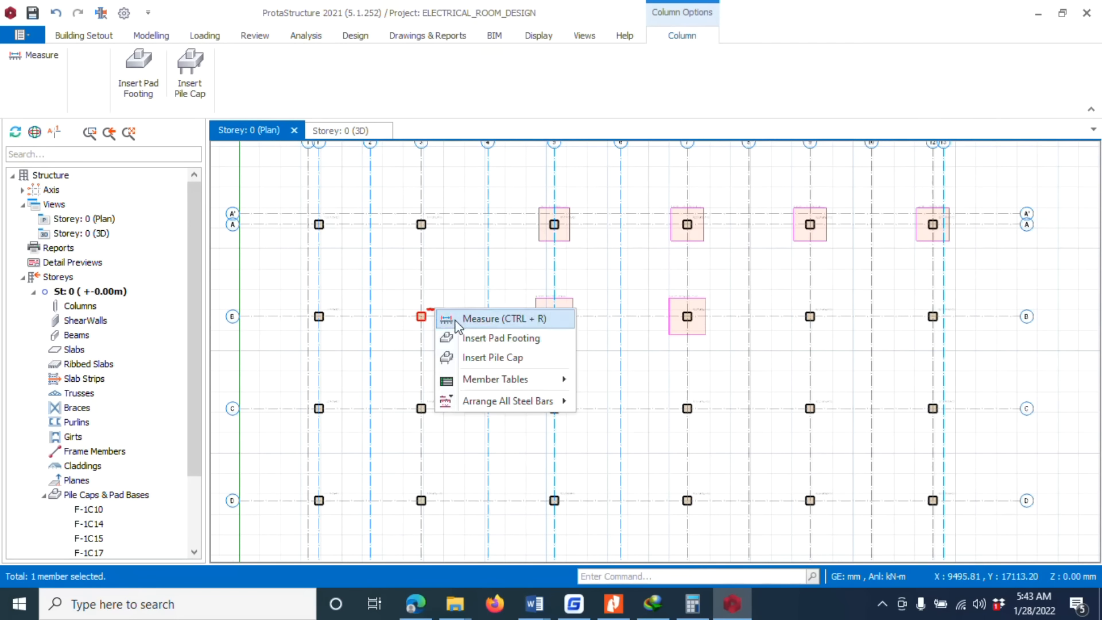
click(462, 338)
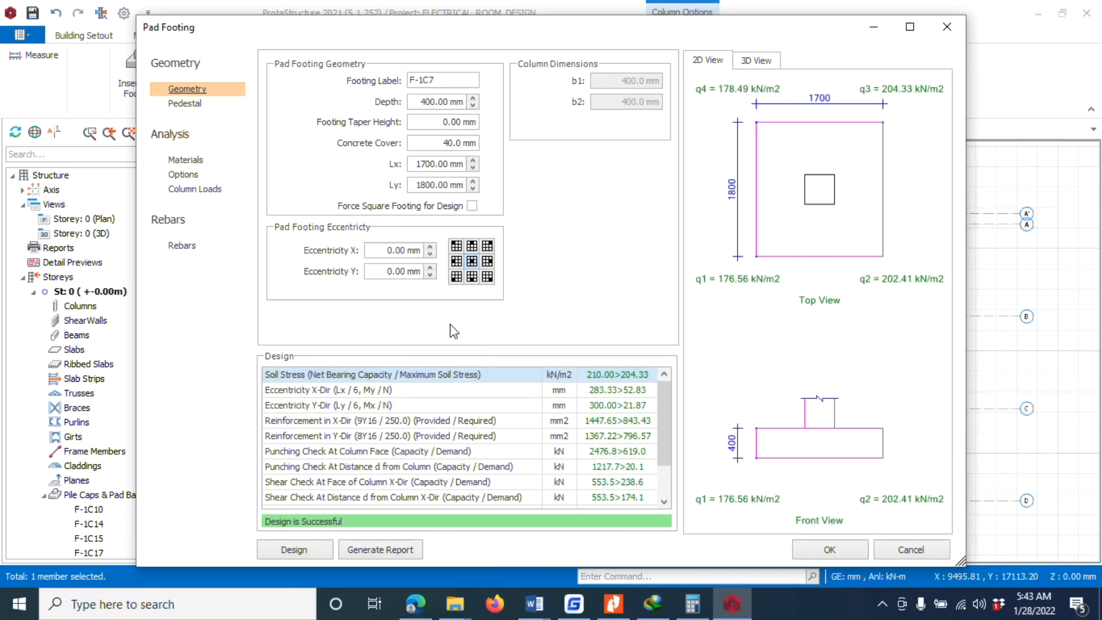
click(472, 160)
click(821, 544)
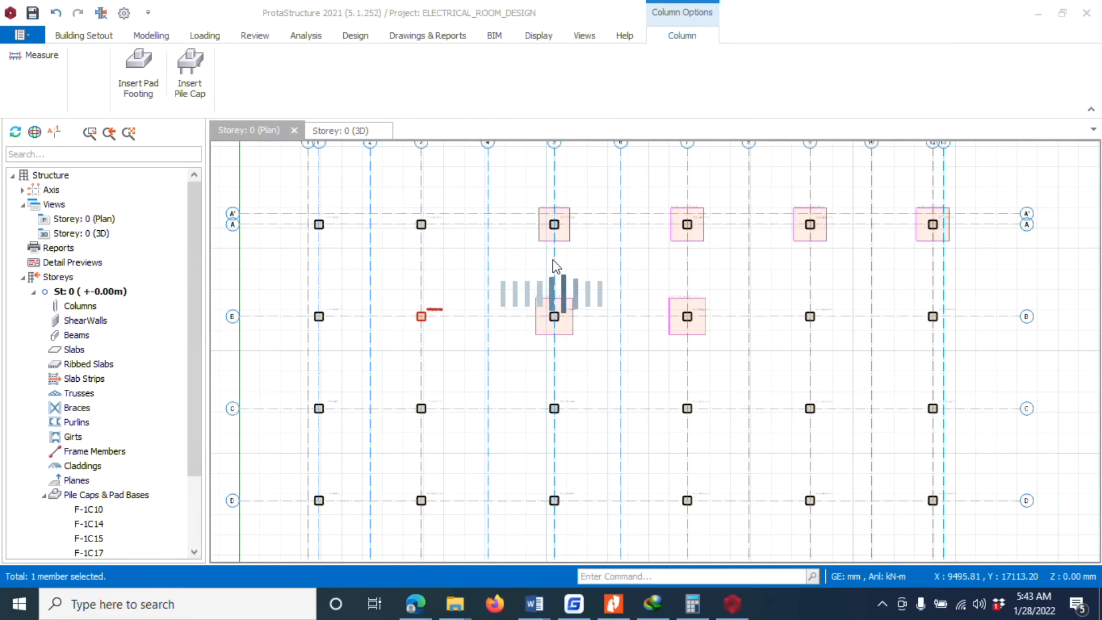
Step: Insert a 1600 x 1600 mm pad footing, 400 mm deep, under column 1C8 at grids A and 3
scroll(436, 215, up, 3)
click(410, 232)
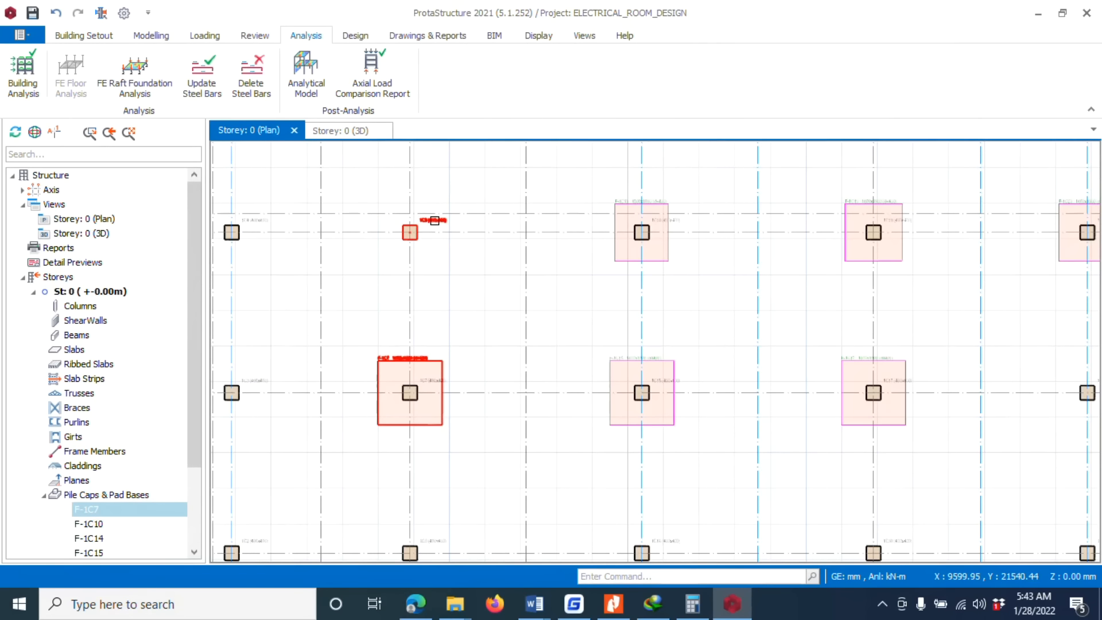
right_click(436, 222)
click(463, 252)
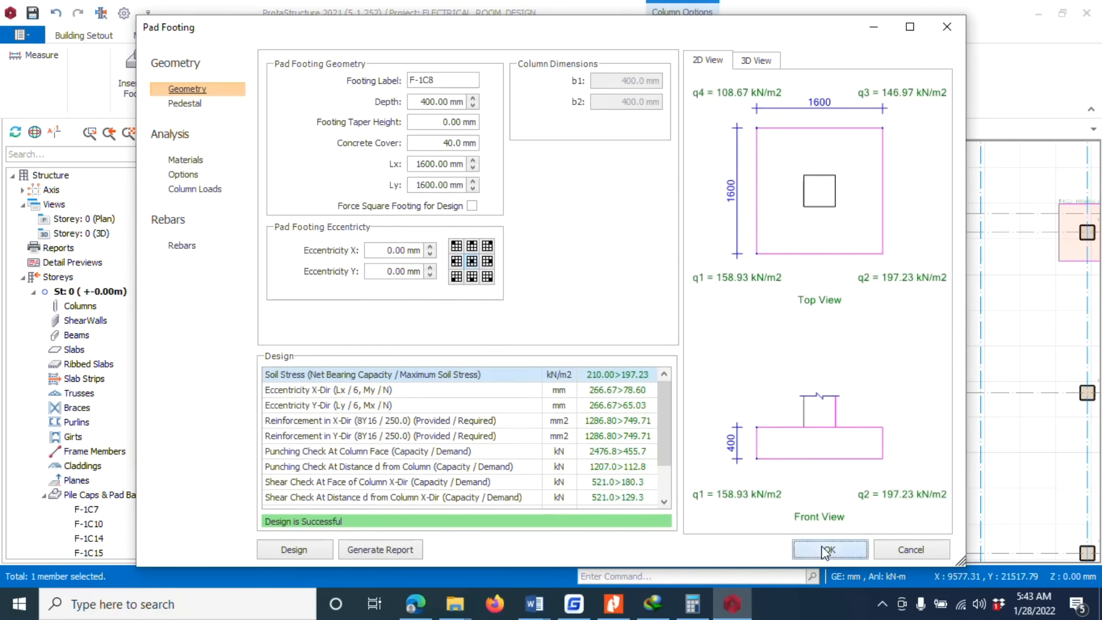
click(825, 550)
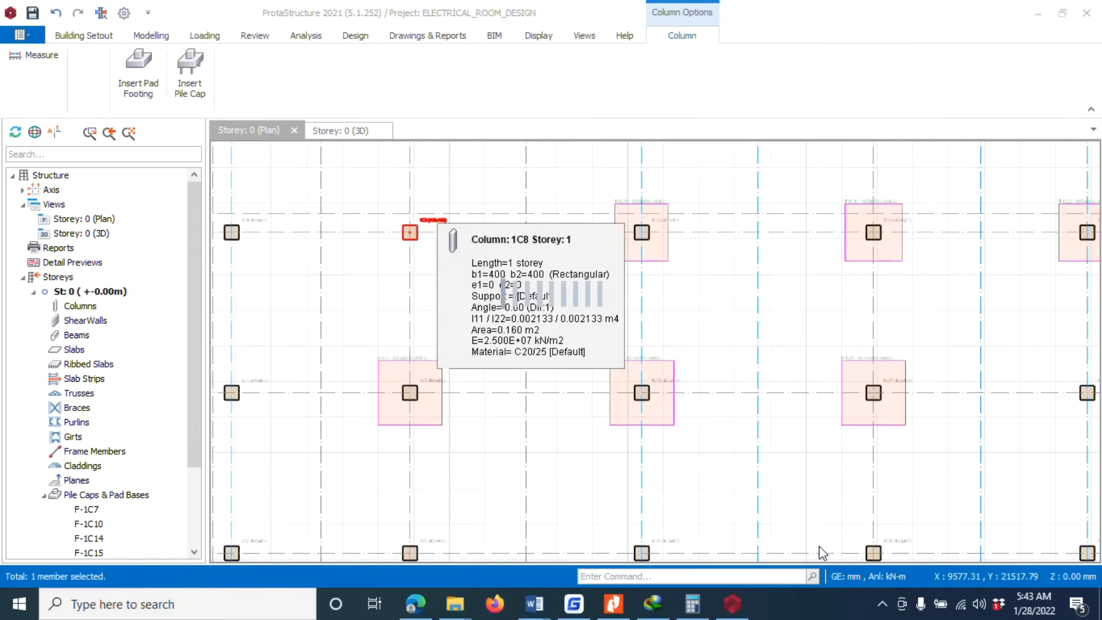
click(879, 604)
click(882, 570)
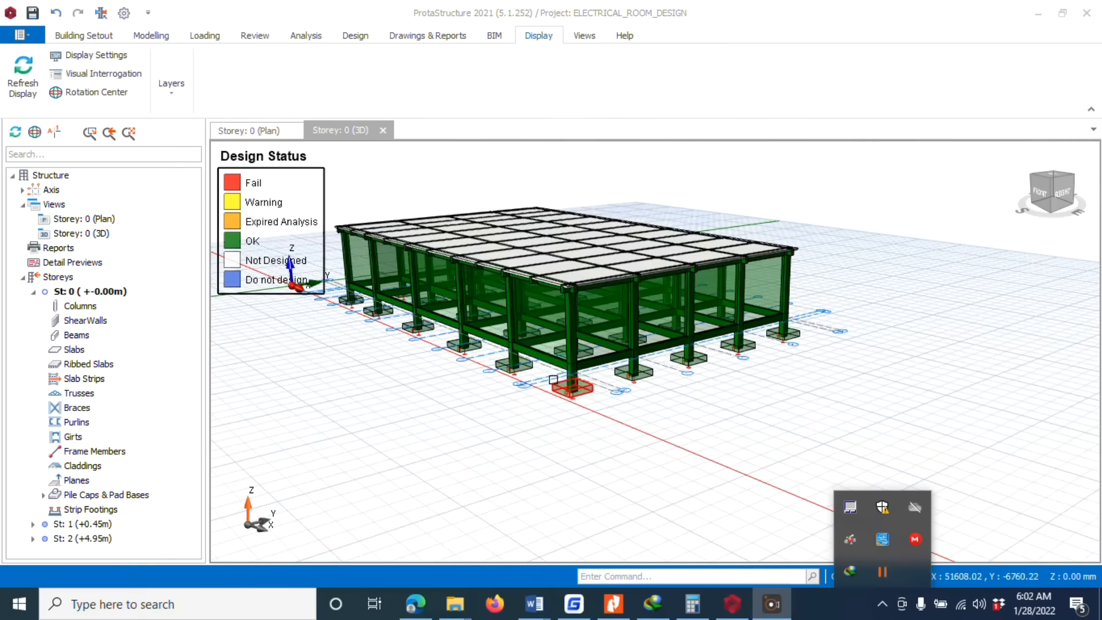
Step: Examine the pad footings and the building frame above them from several angles in the 3D view
scroll(577, 478, up, 5)
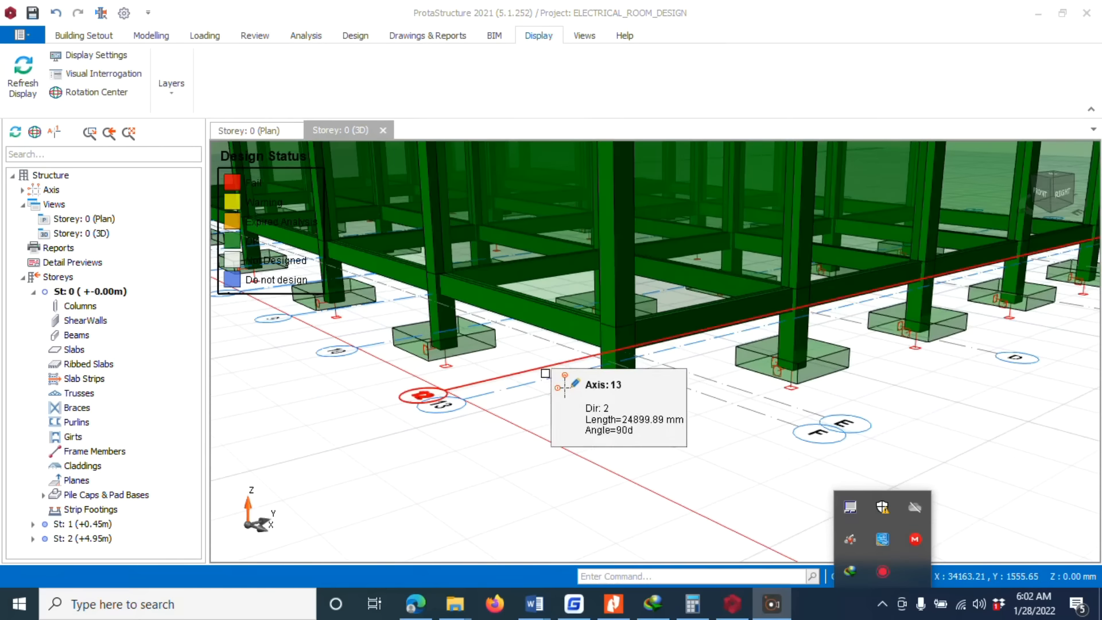
scroll(577, 478, down, 5)
middle_drag(600, 276, 625, 263)
right_drag(625, 263, 655, 396)
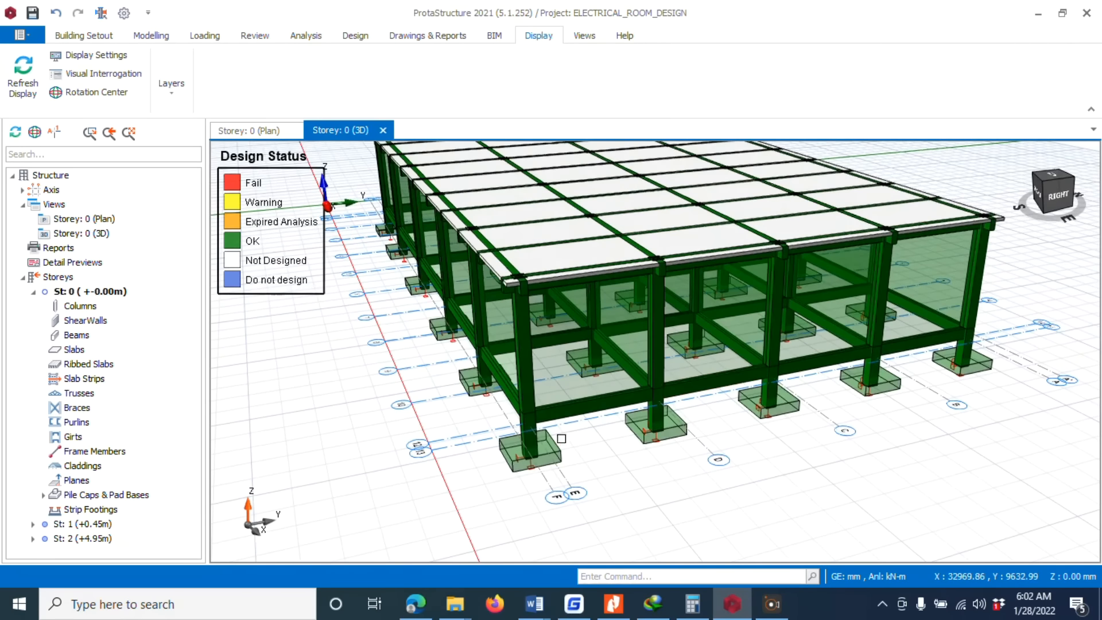
right_drag(537, 427, 559, 322)
click(494, 35)
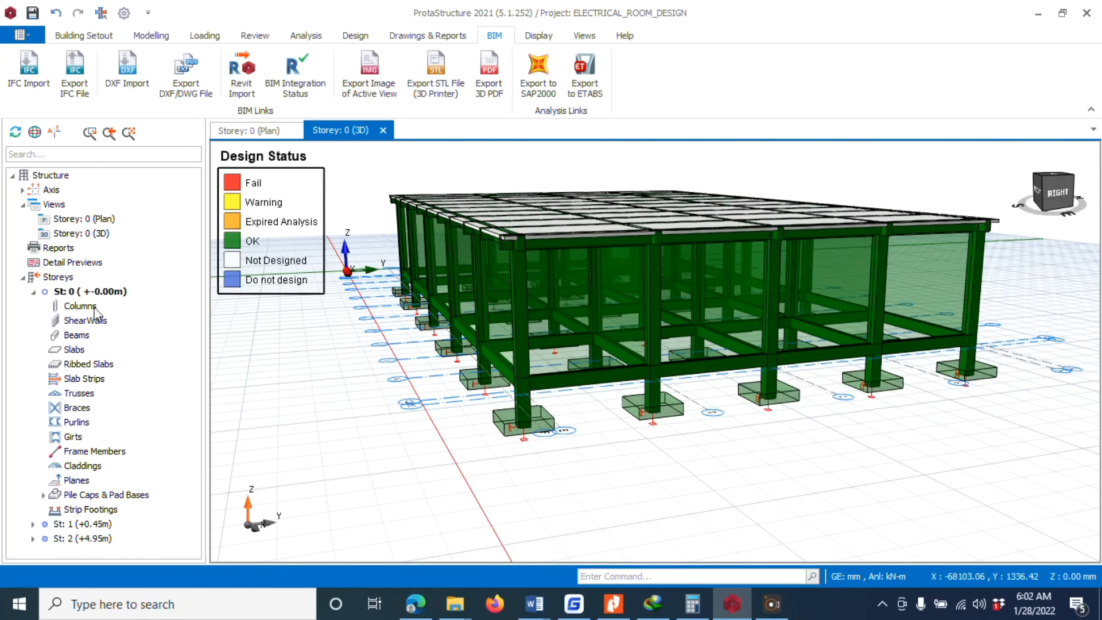
Step: View the storey 0 footing plan and switch the plan view to storey 1
double_click(98, 222)
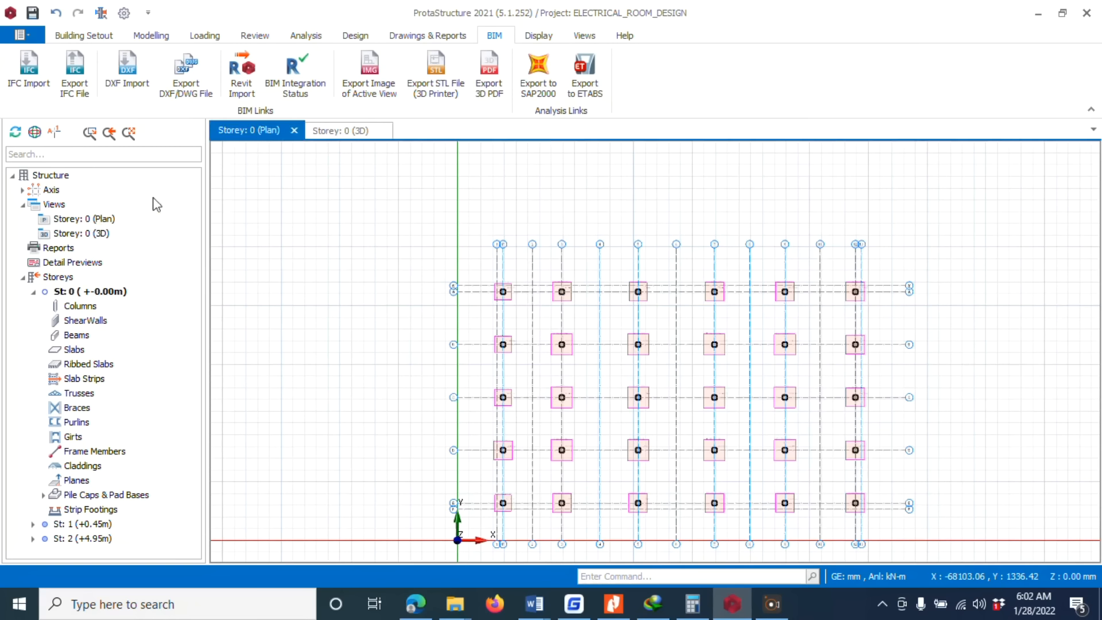
double_click(82, 523)
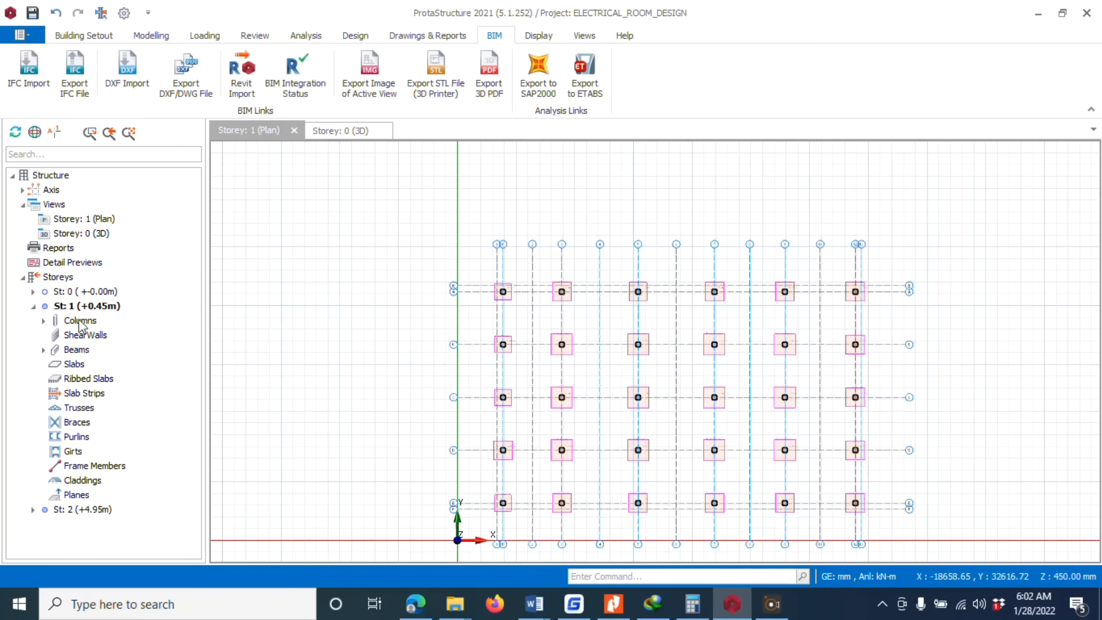
double_click(82, 307)
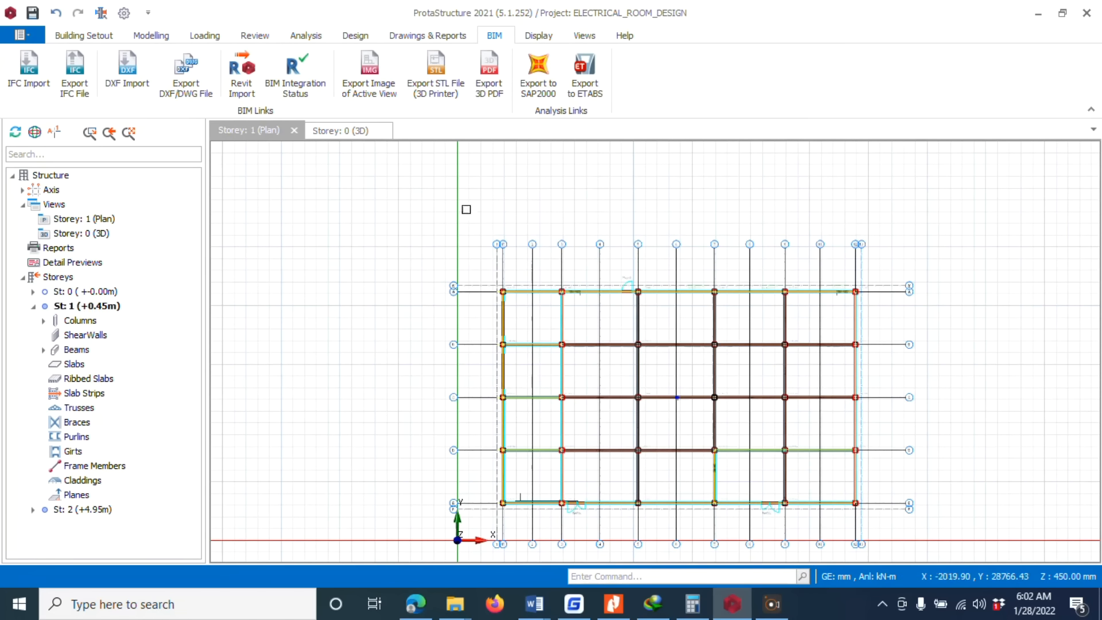
Step: Hide the axes, beams, columns and shear walls layers in the storey 1 plan and turn them back on
click(533, 36)
click(178, 90)
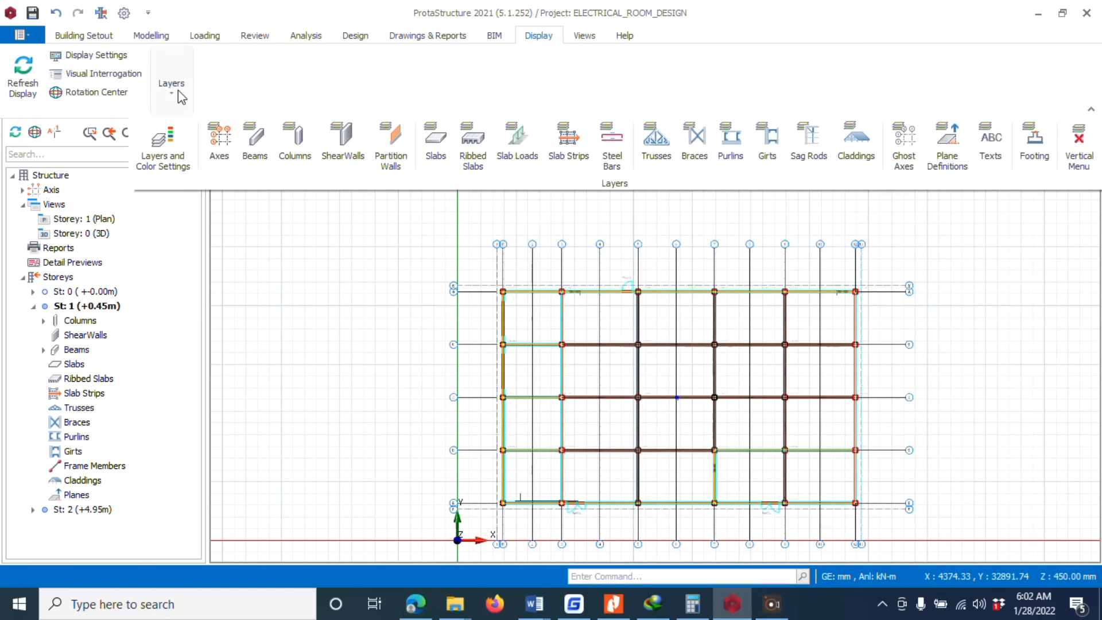
click(223, 142)
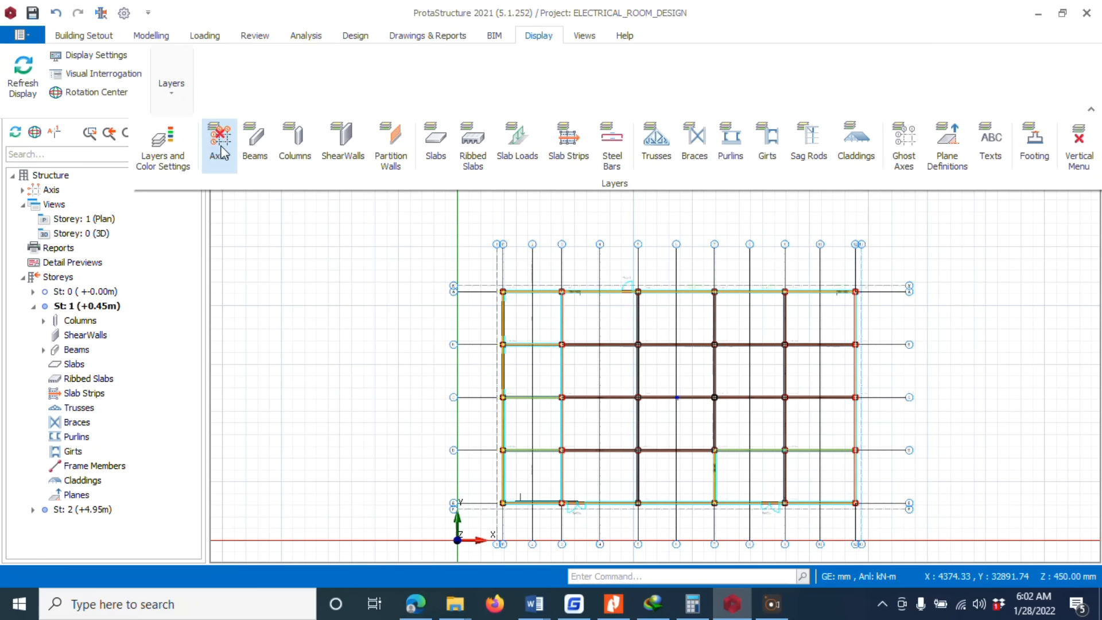
click(266, 143)
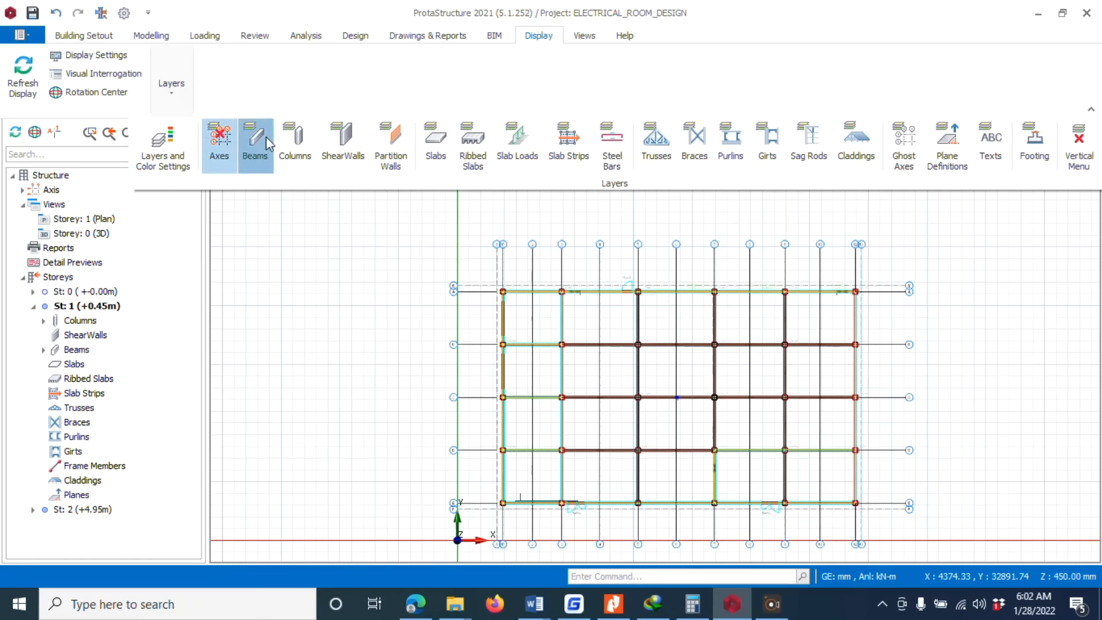
click(301, 152)
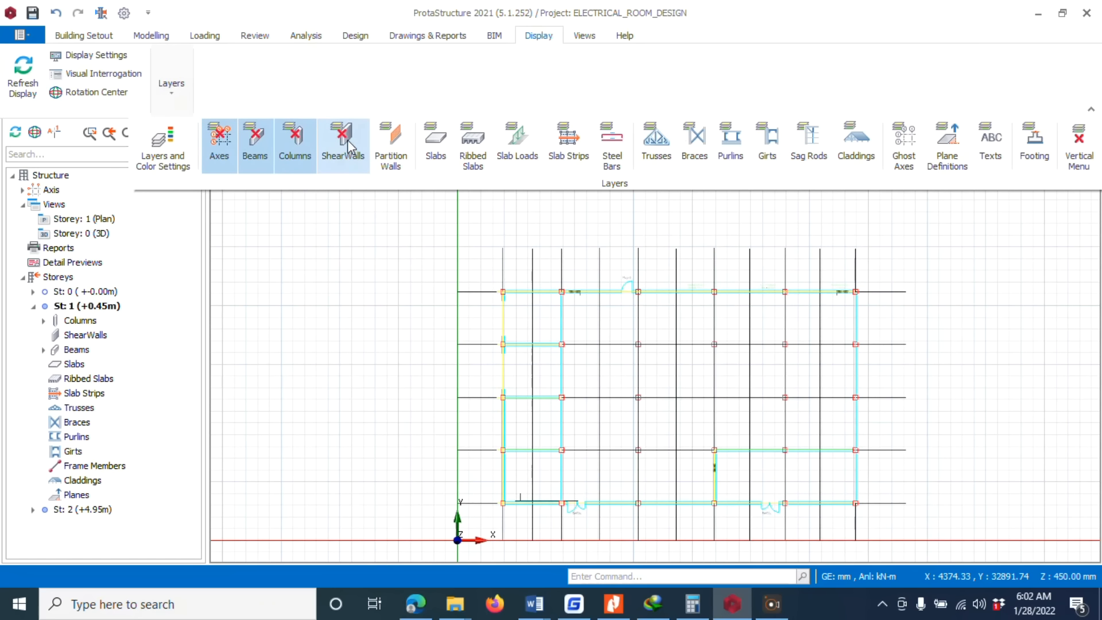
click(330, 139)
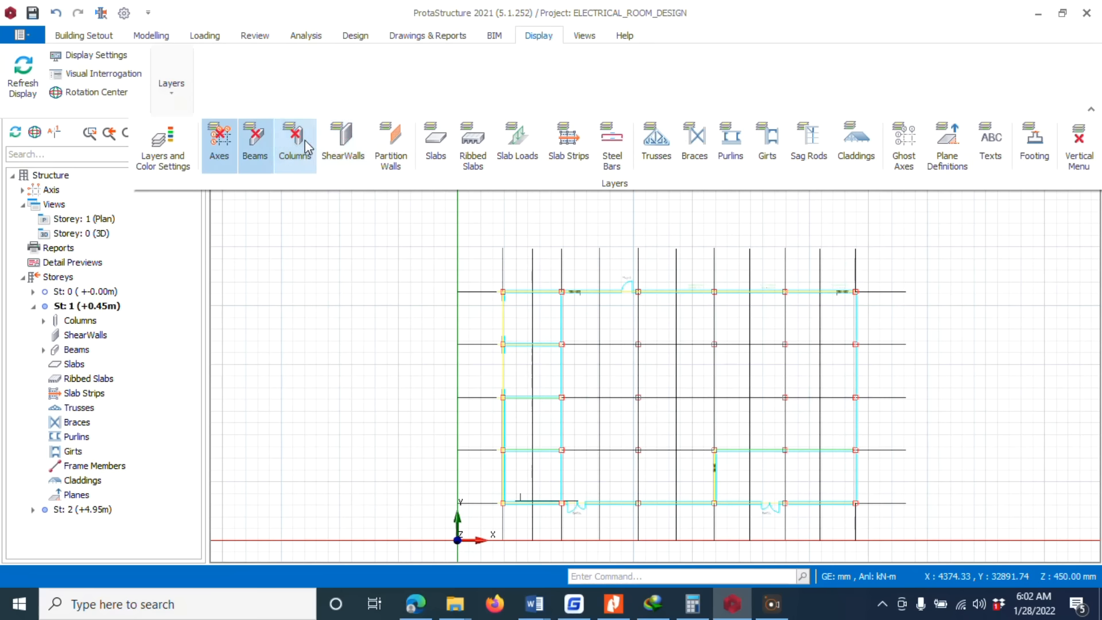
click(303, 142)
click(255, 144)
click(219, 143)
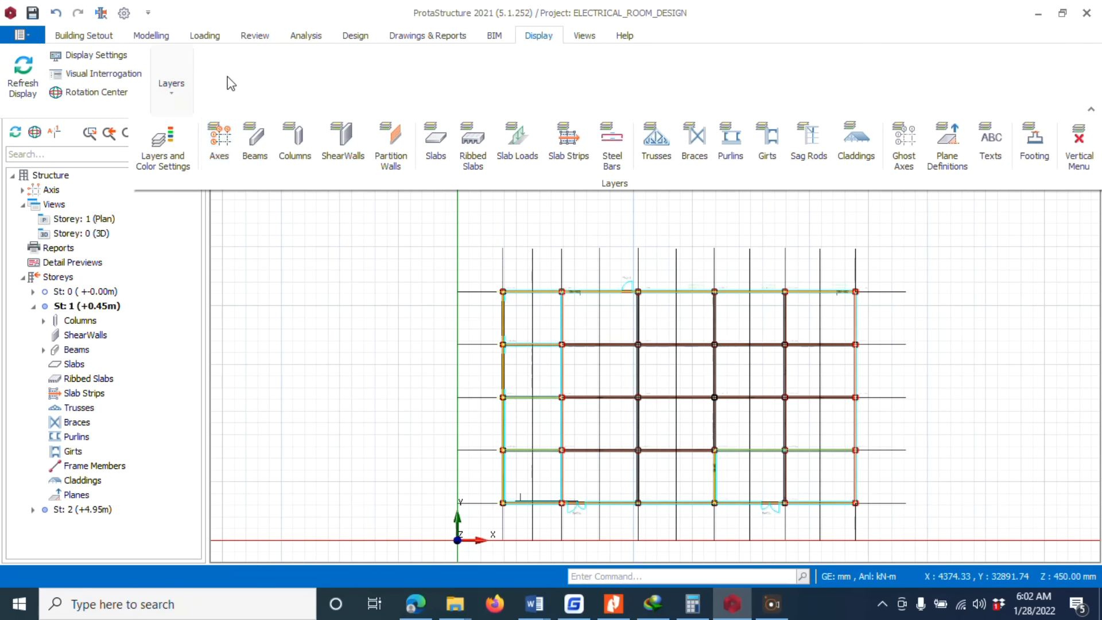
click(251, 78)
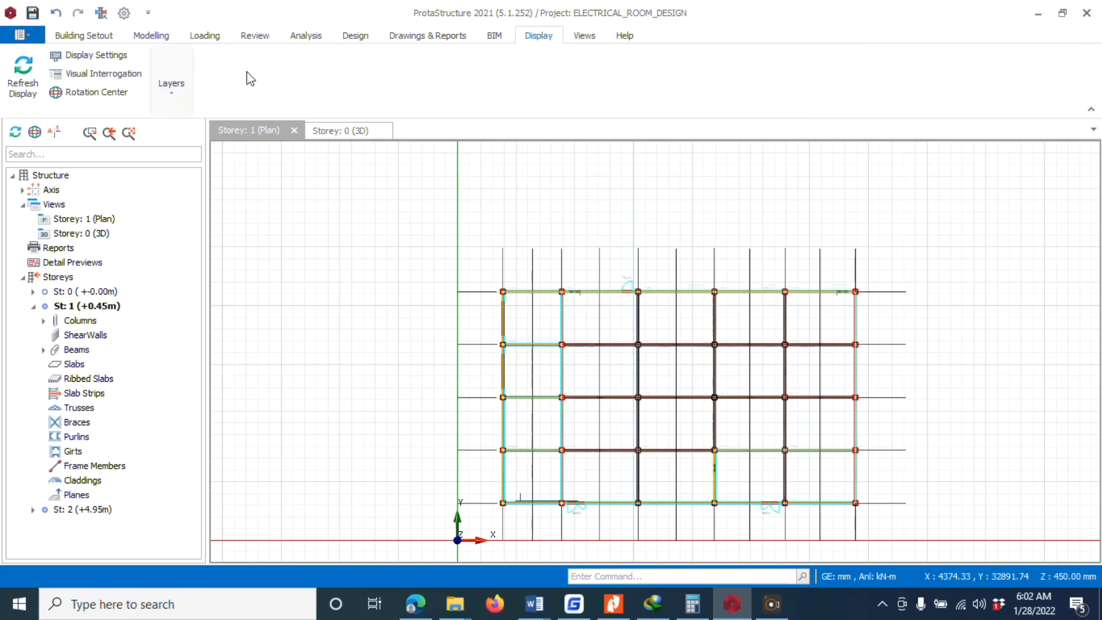
click(171, 94)
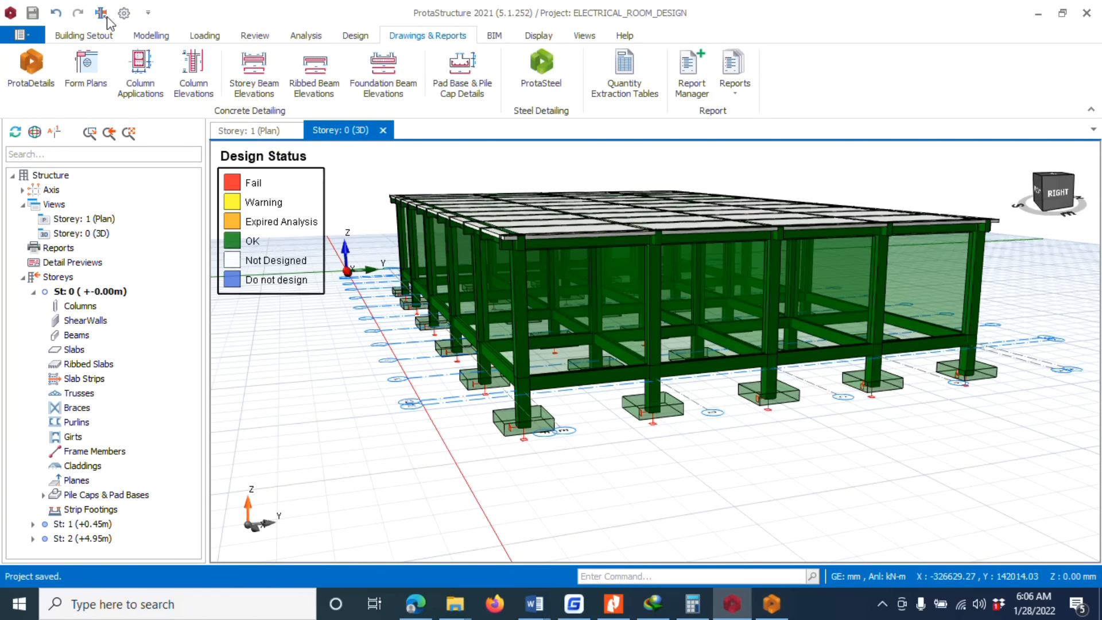
Step: Open the beam detail drawing options and try Use Beam Insertion Axes as Beam Label, leaving it switched off
click(124, 14)
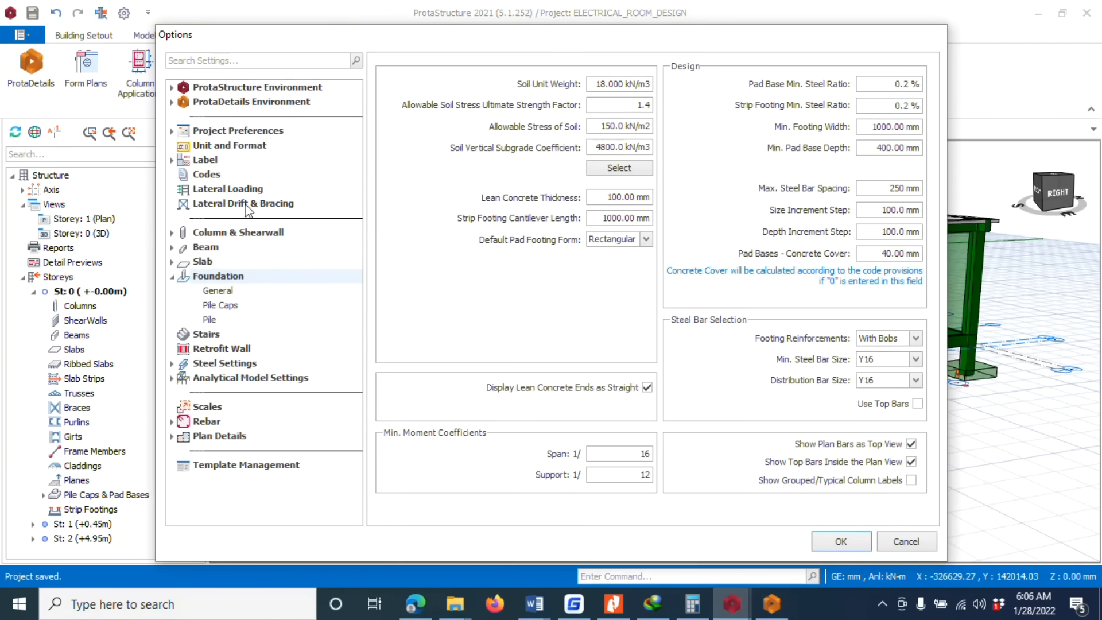
click(173, 248)
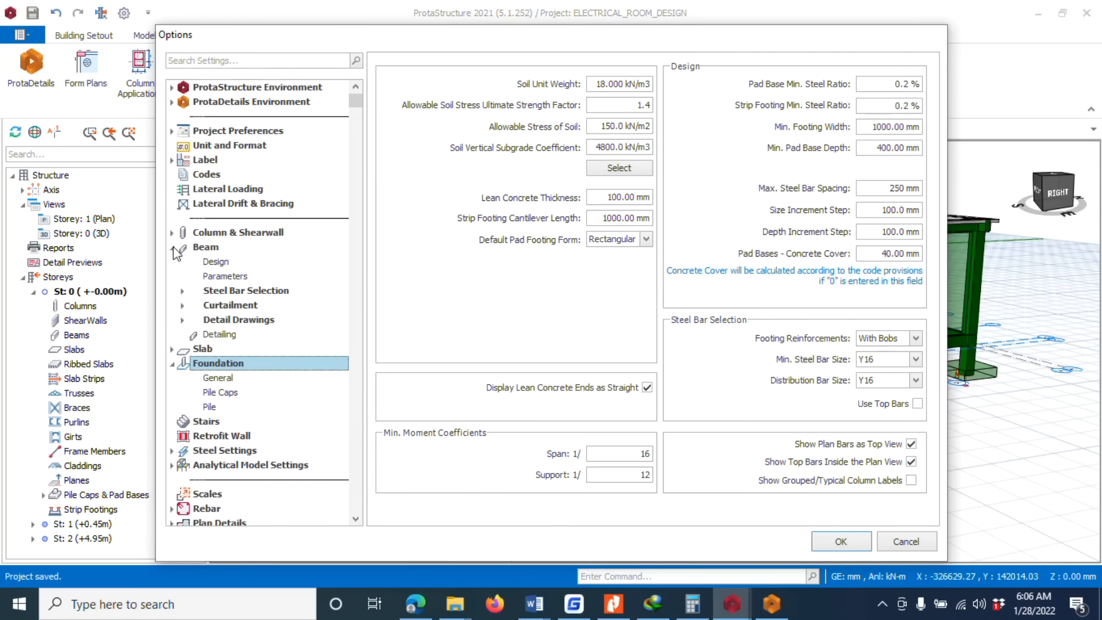
double_click(223, 321)
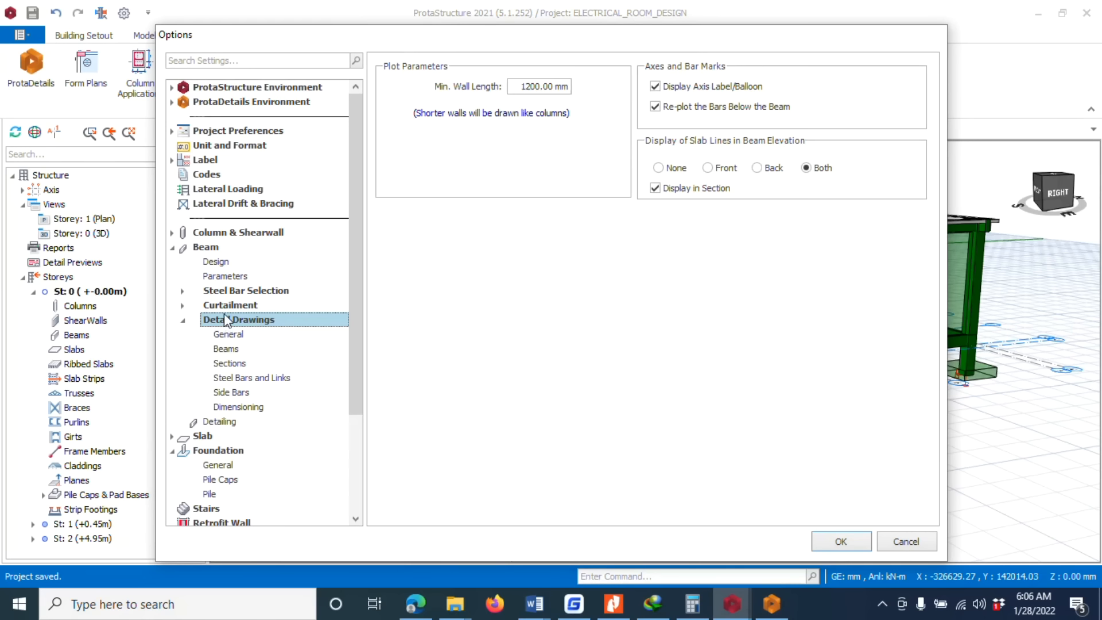
click(226, 348)
click(387, 104)
click(388, 105)
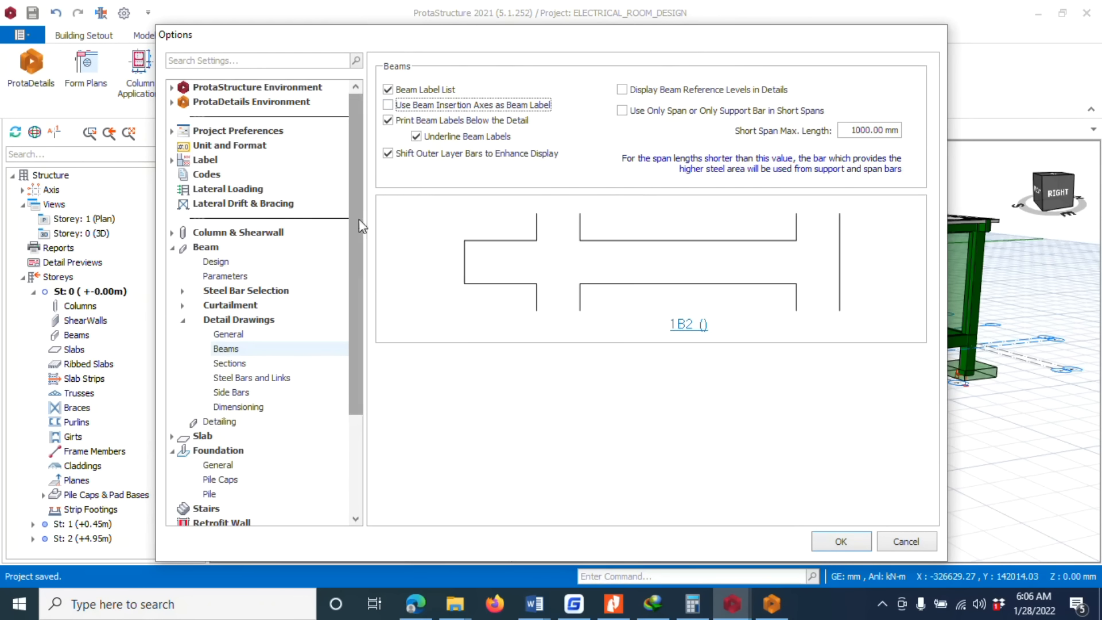
Step: Review the beam Sections settings and toggle Use IStructE Style Annotation in the Steel Bars and Links settings
click(236, 365)
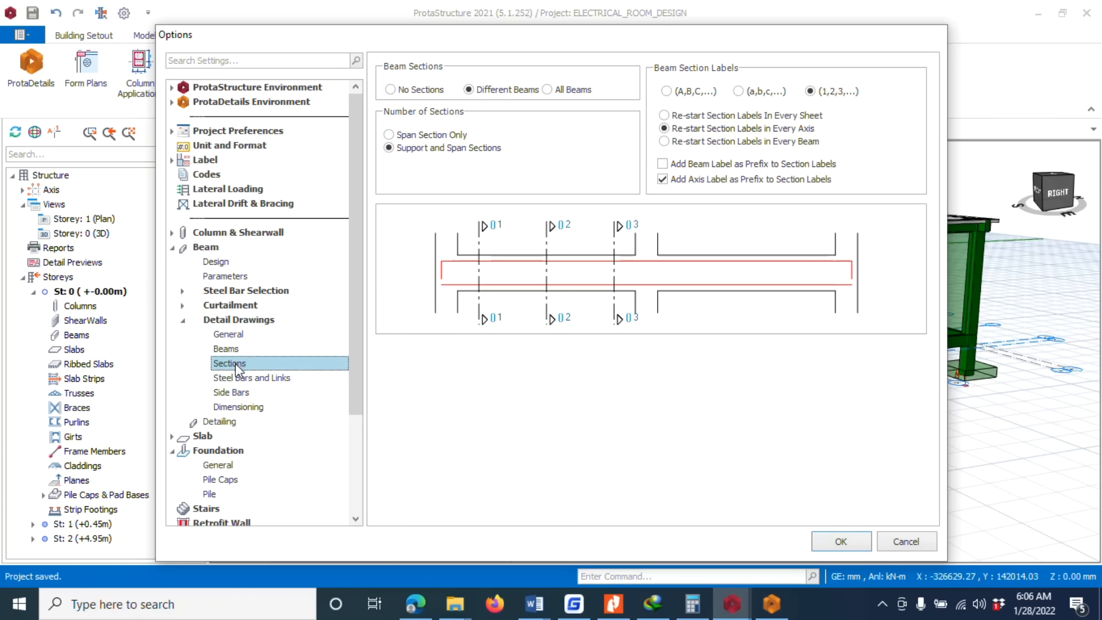
click(231, 379)
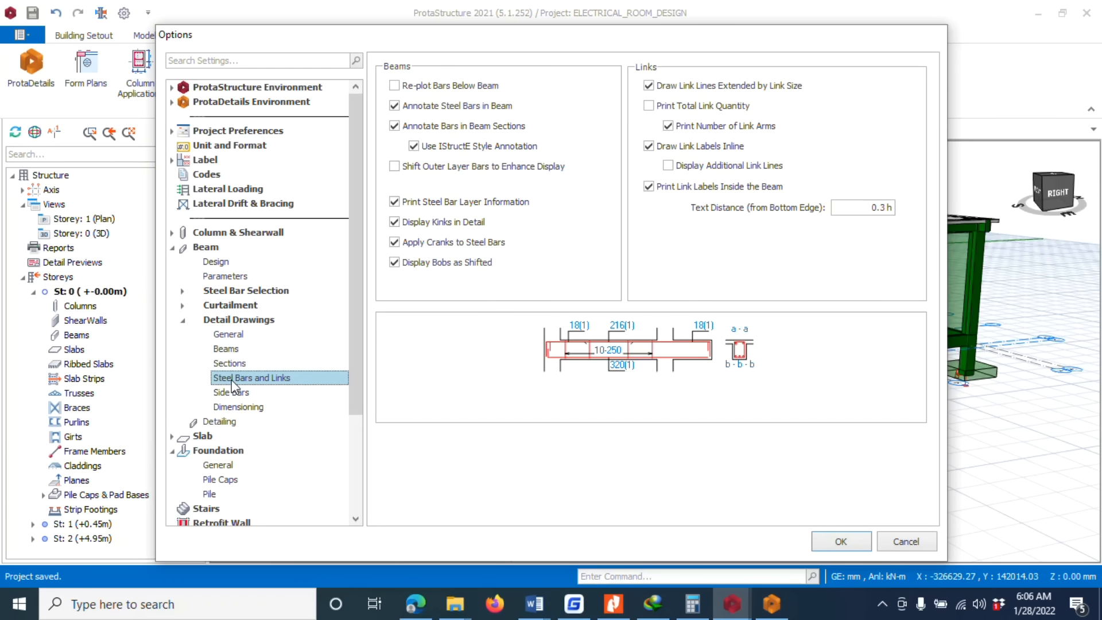
click(414, 146)
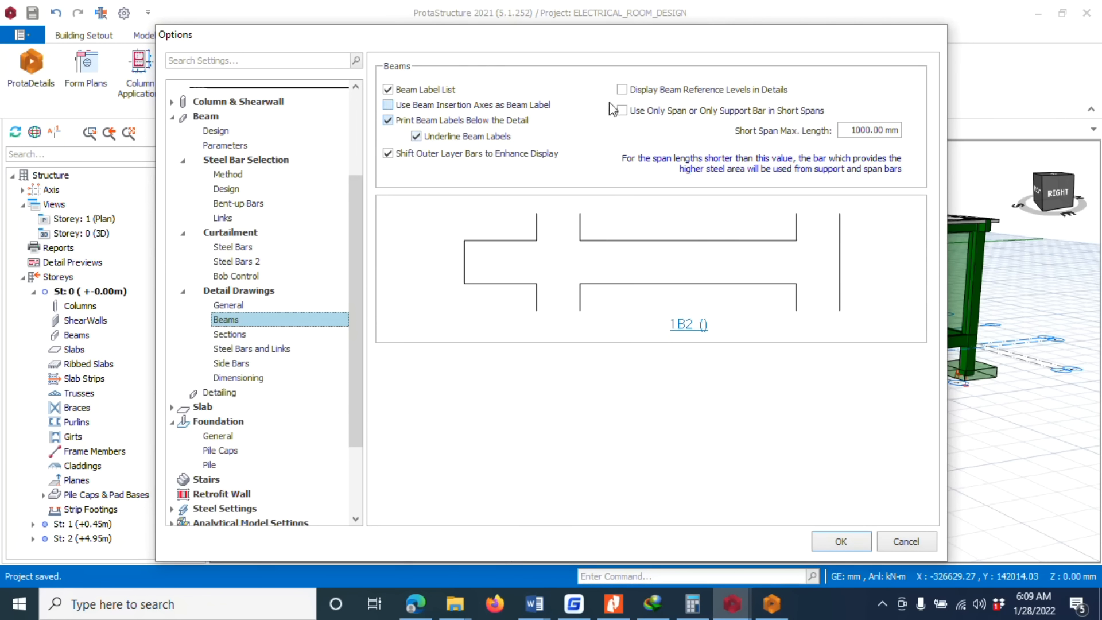
Step: Enable Display Beam Reference Levels in Details for the beam detail drawings and accept the options
click(622, 90)
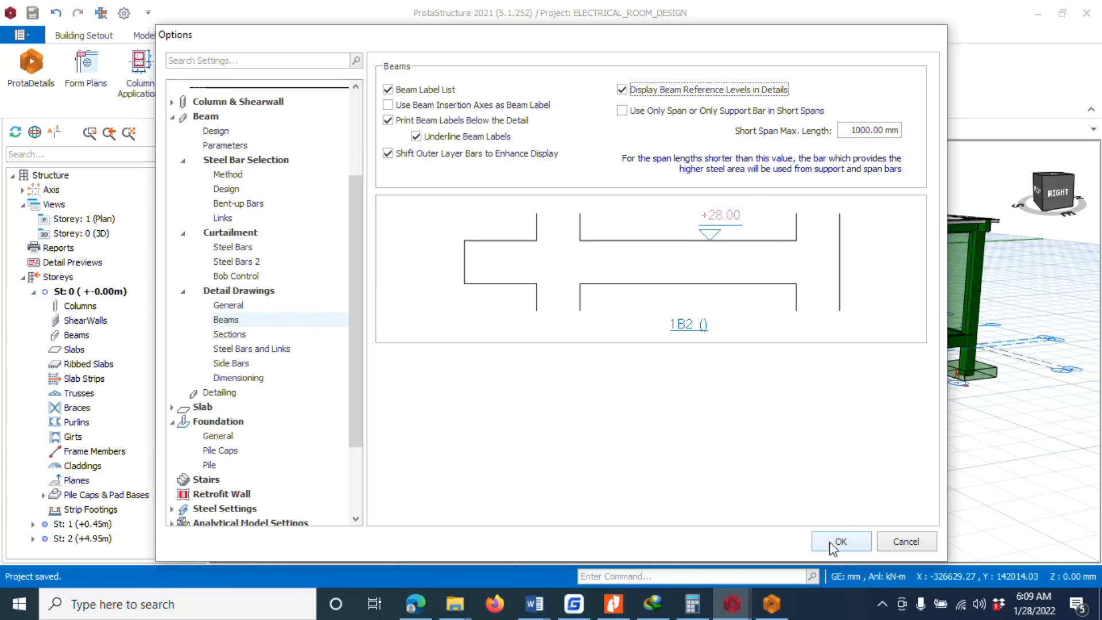
scroll(282, 255, down, 3)
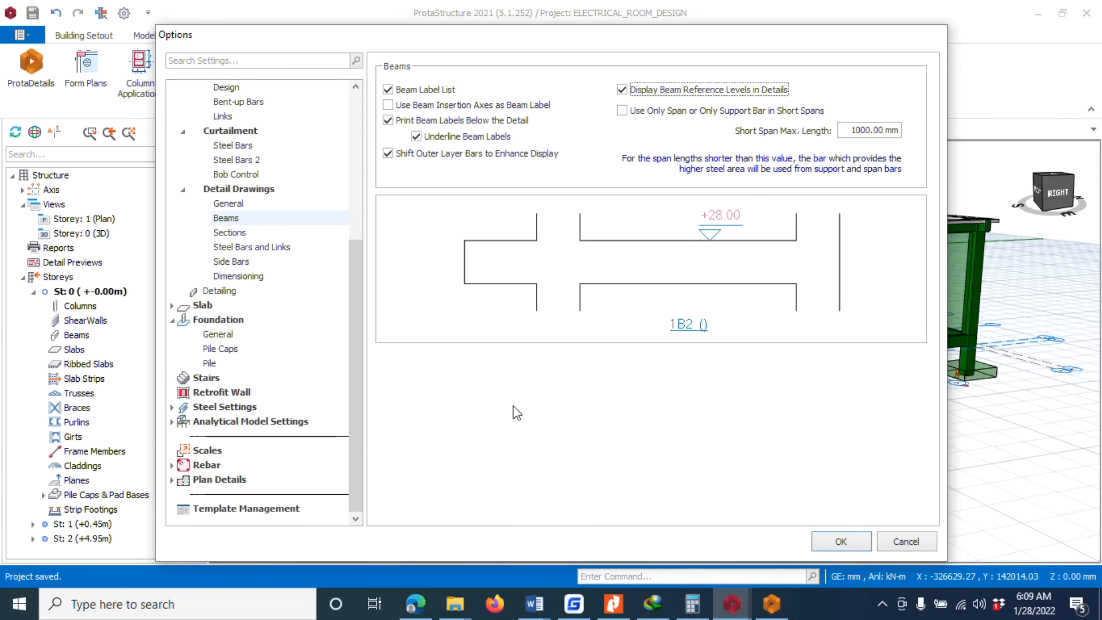
click(841, 541)
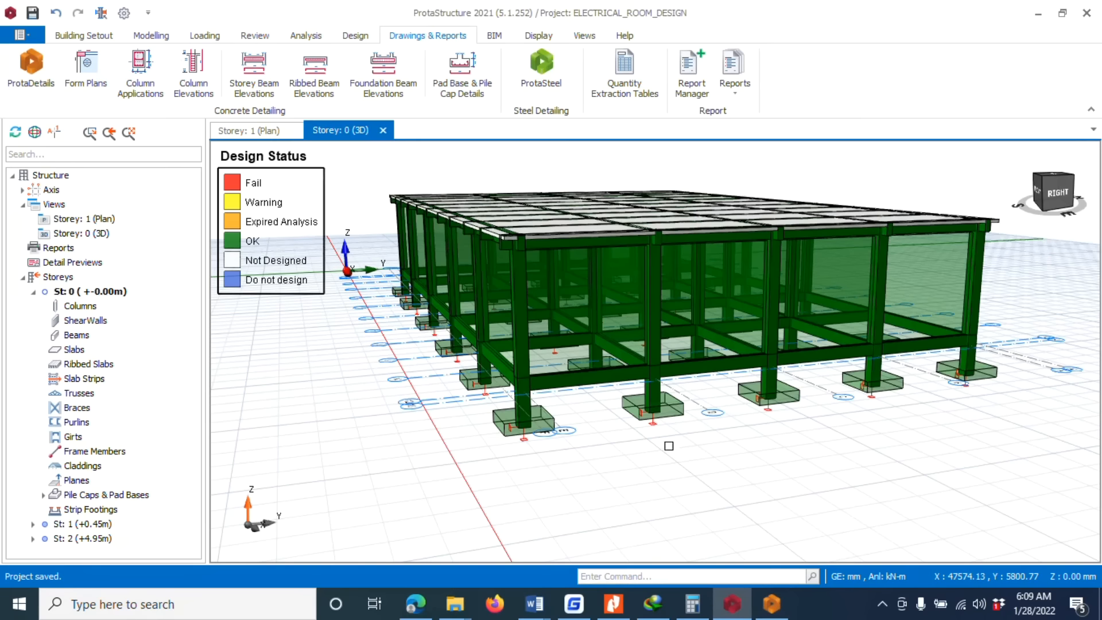
Step: Launch ProtaDetails for the current model and save the project changes
click(880, 604)
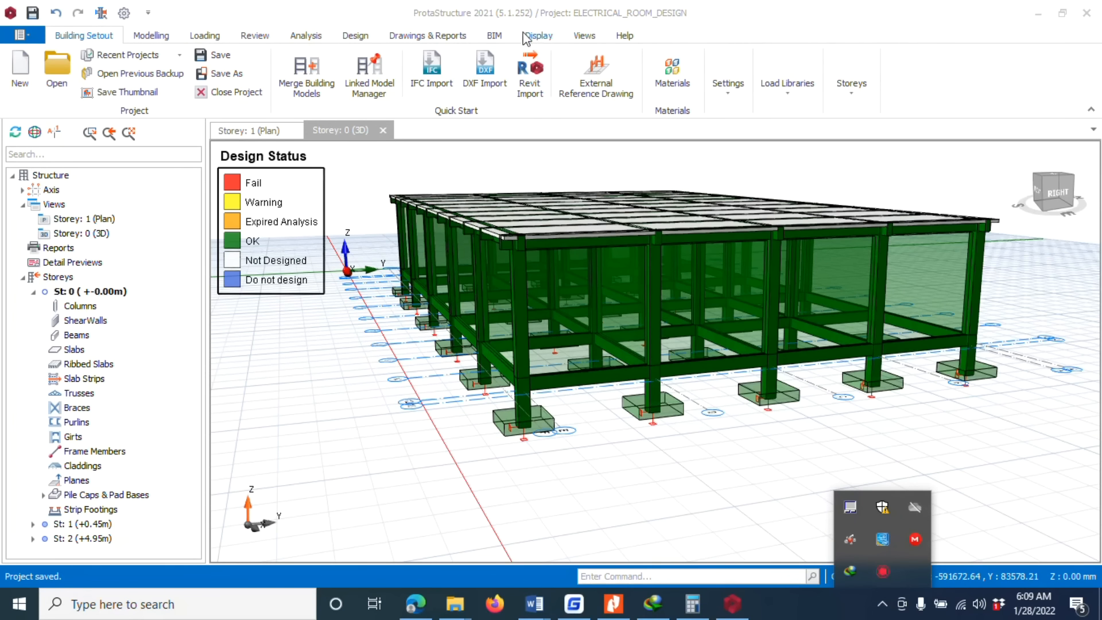
click(414, 35)
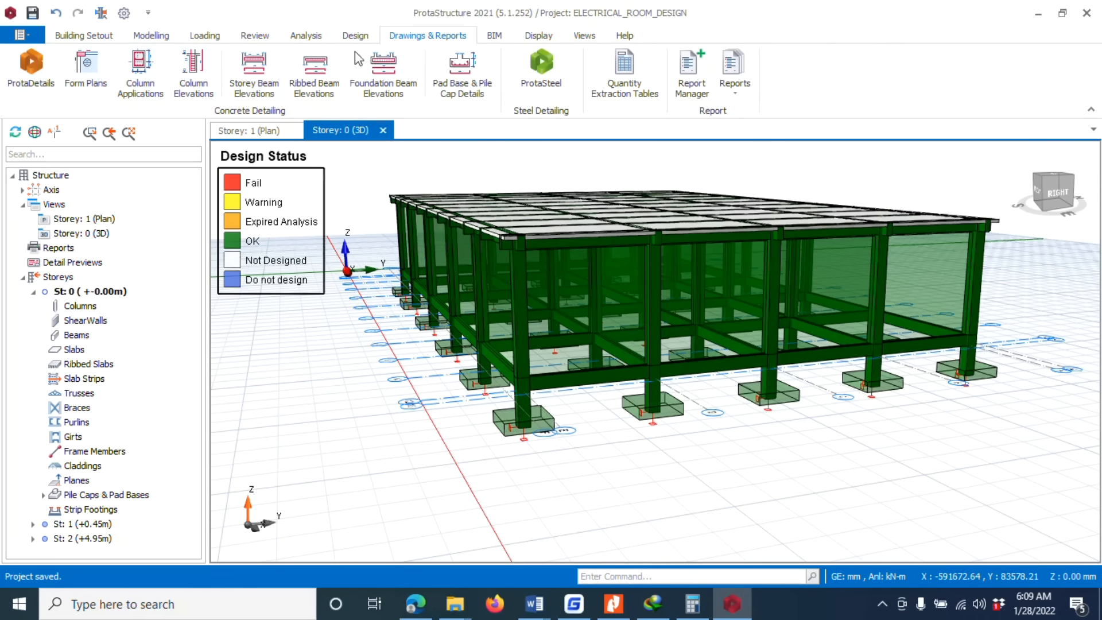
click(30, 63)
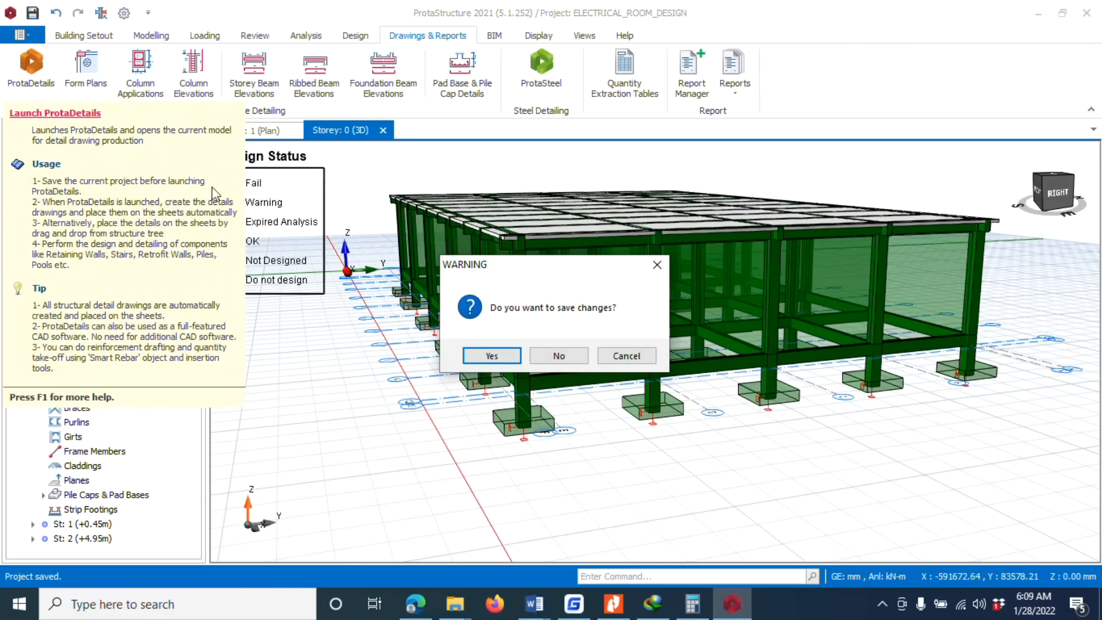
click(487, 360)
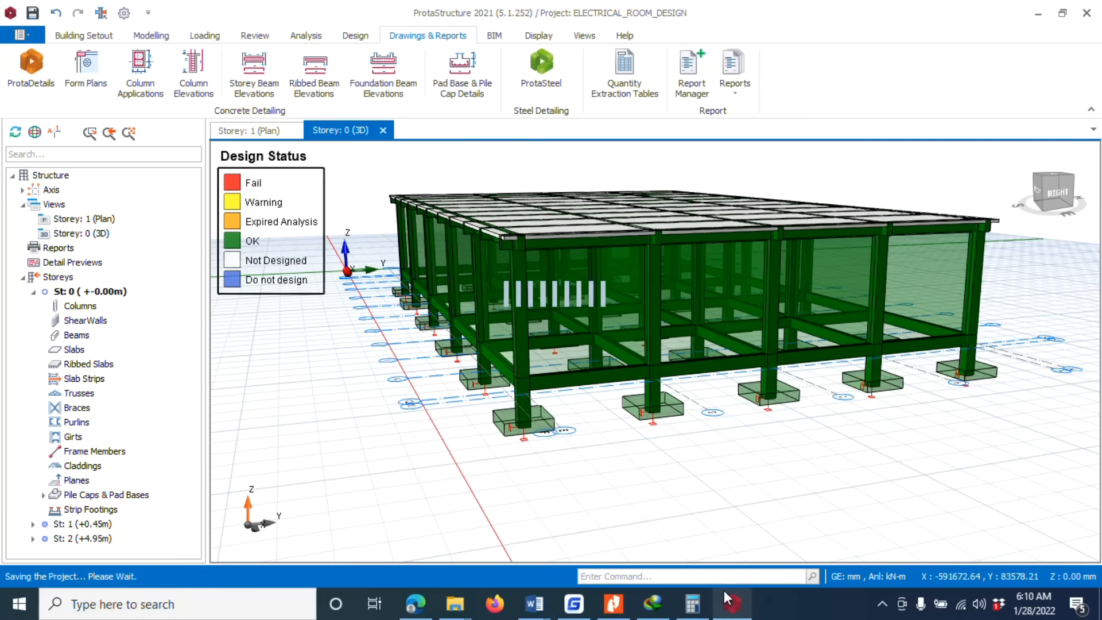
mouse_move(725, 593)
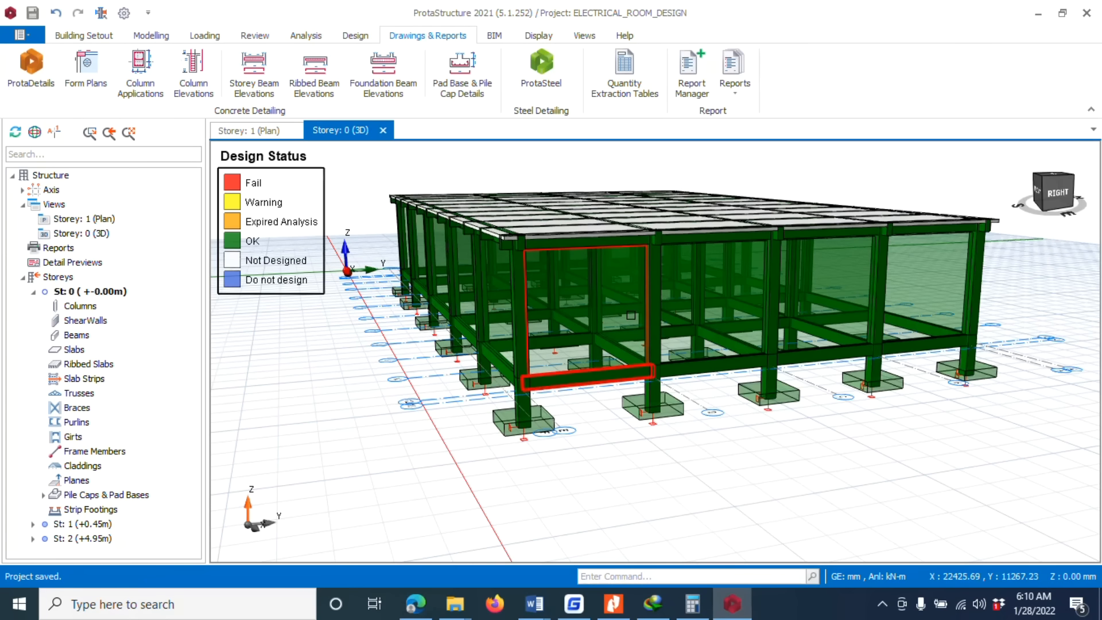
mouse_move(646, 315)
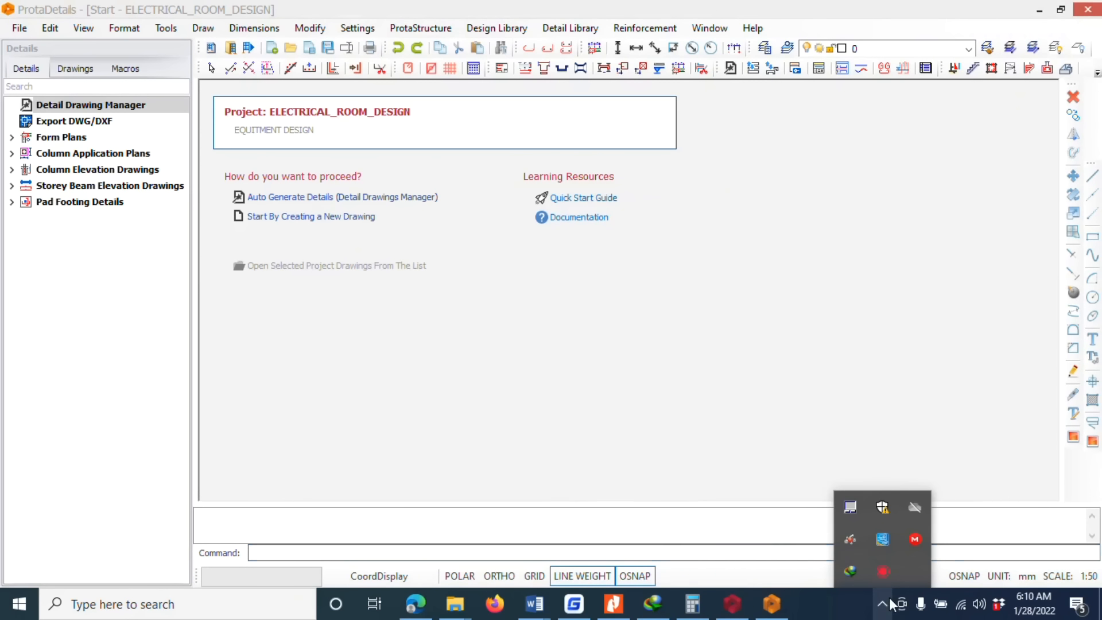
click(889, 597)
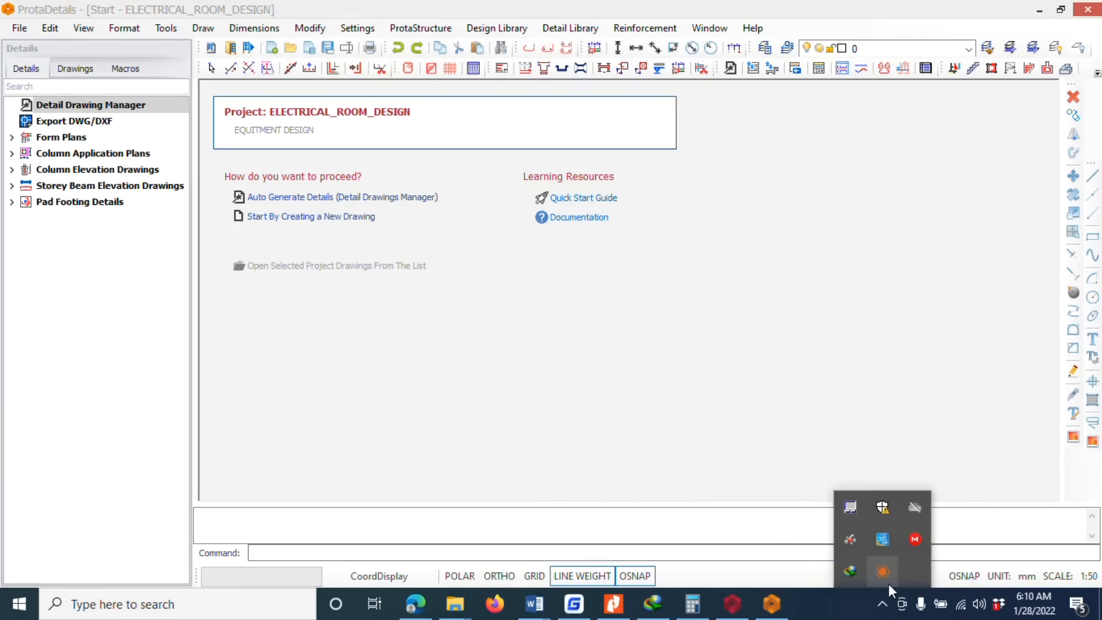
click(556, 275)
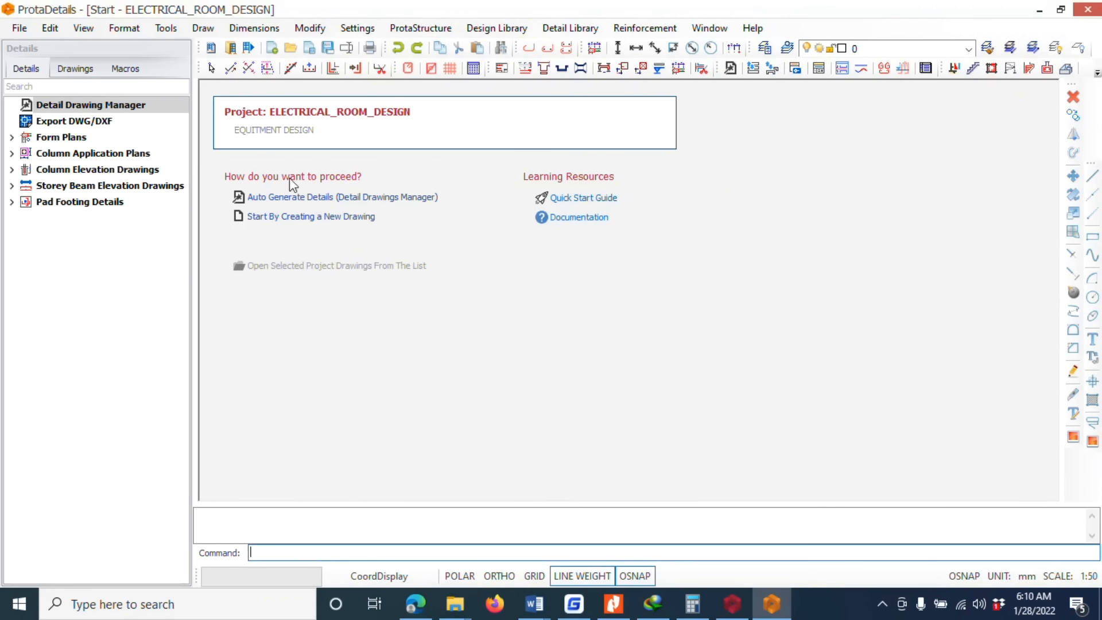
Step: Start a new drawing for the project details and set the form plan scale to 1/75
click(309, 216)
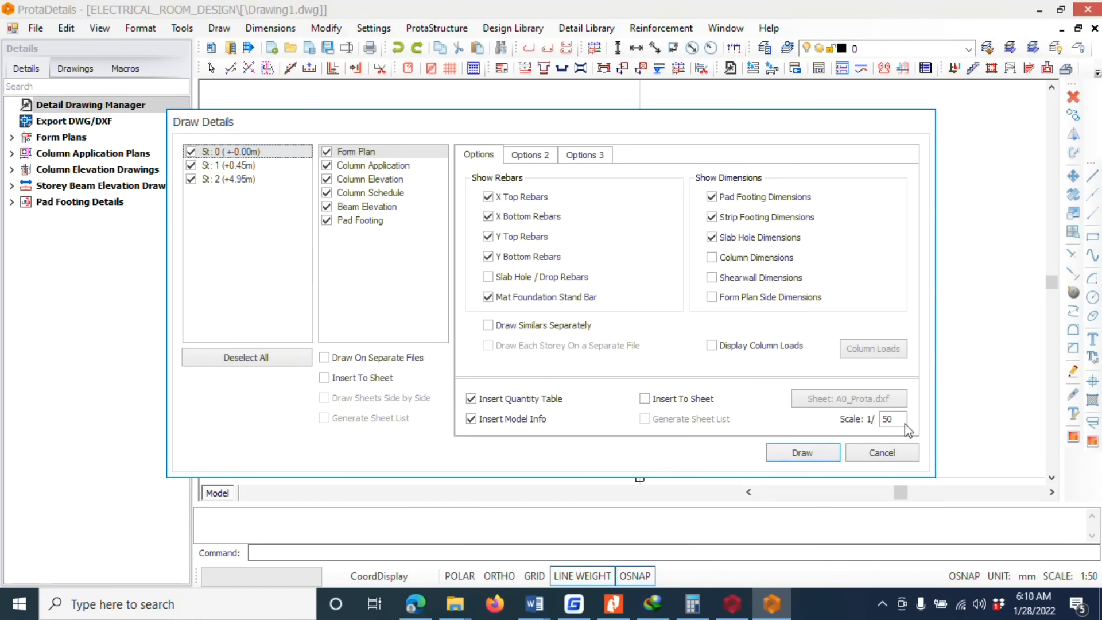
drag(898, 421, 871, 419)
text(75)
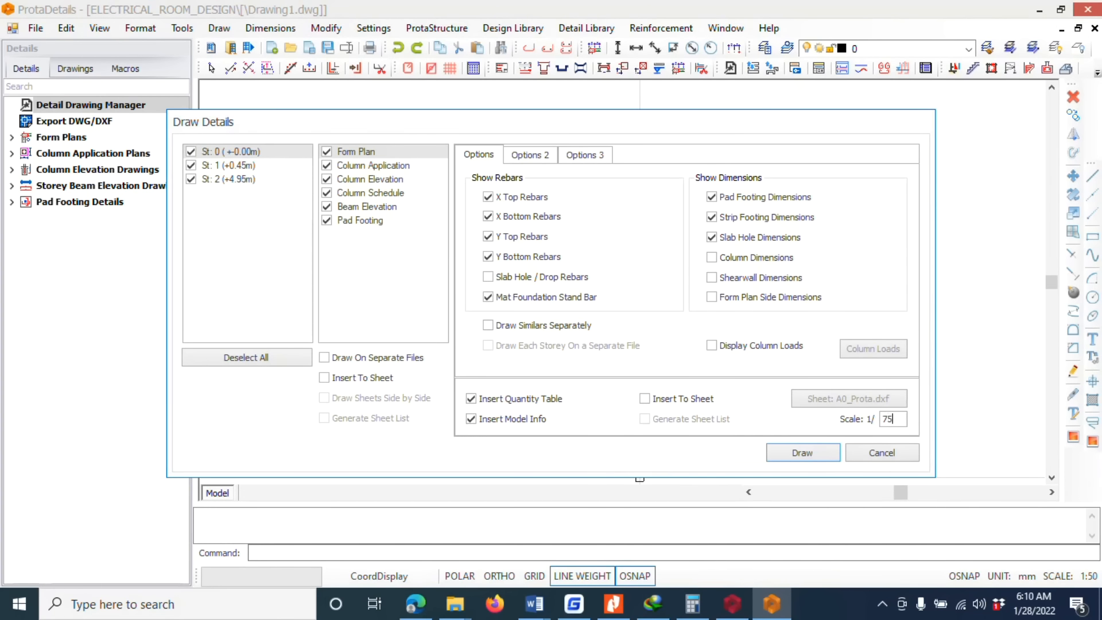
Step: Keep Show No. of Bars in Bar Label on, draw all detail types for the three storeys, and place them in the drawing
click(537, 156)
click(489, 257)
click(492, 258)
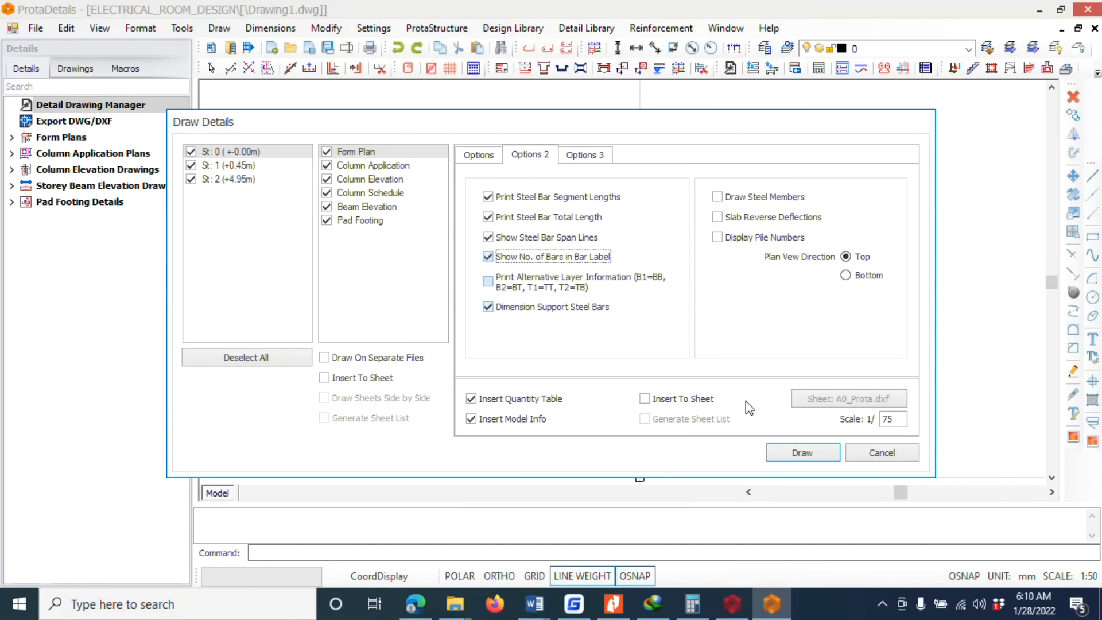
click(801, 454)
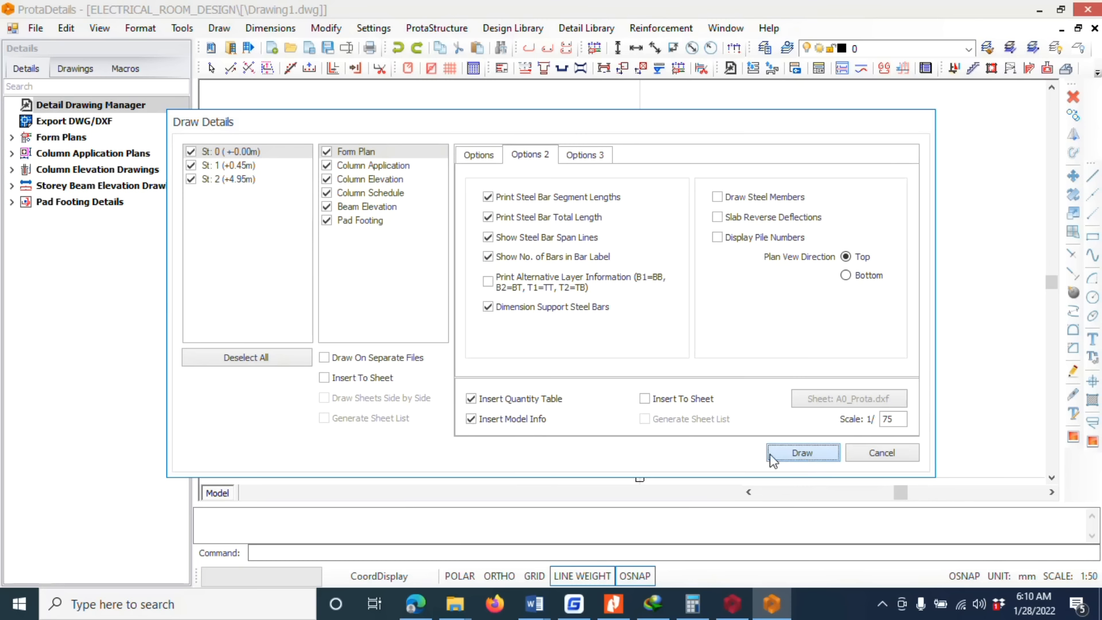
click(801, 455)
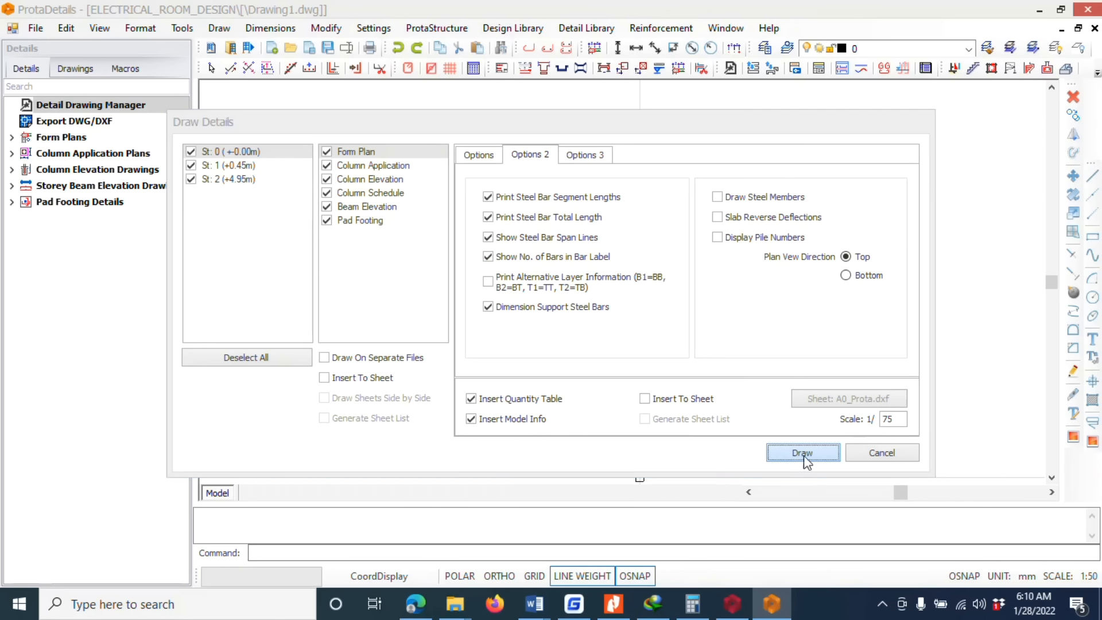
click(334, 192)
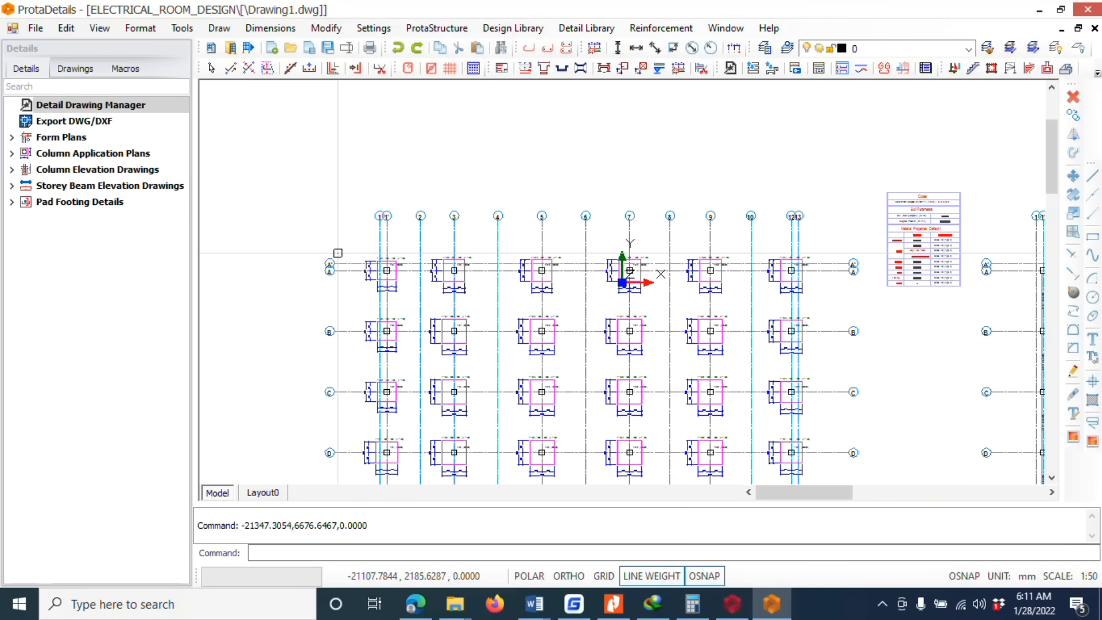
Step: Examine the generated form plans, column details, beam elevations and beam sections in the drawing
scroll(457, 352, down, 10)
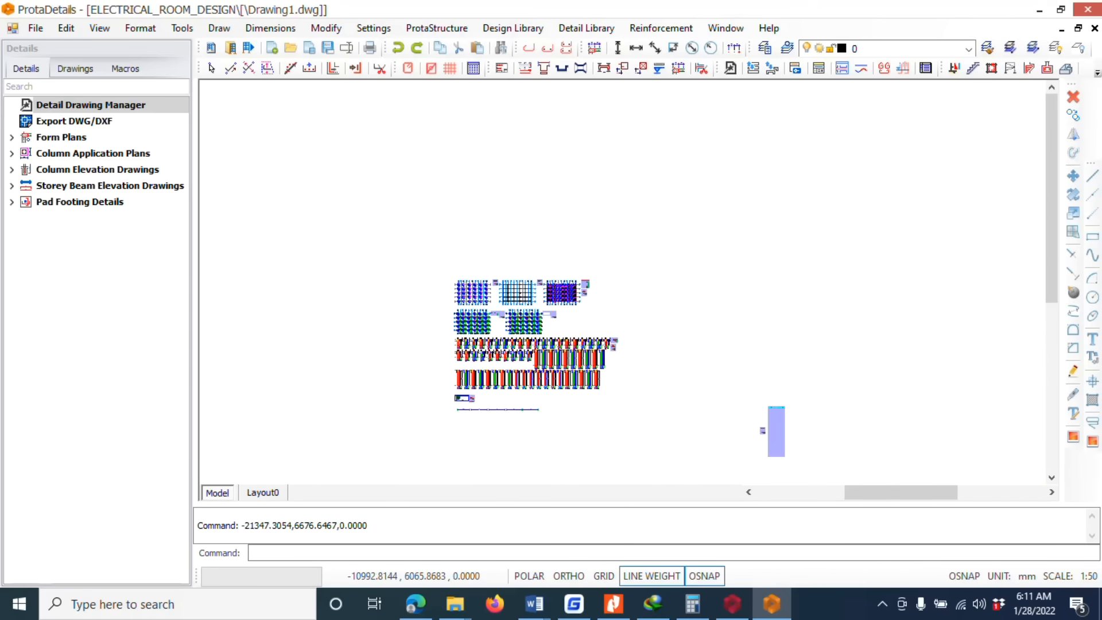
scroll(525, 413, up, 7)
scroll(592, 252, up, 8)
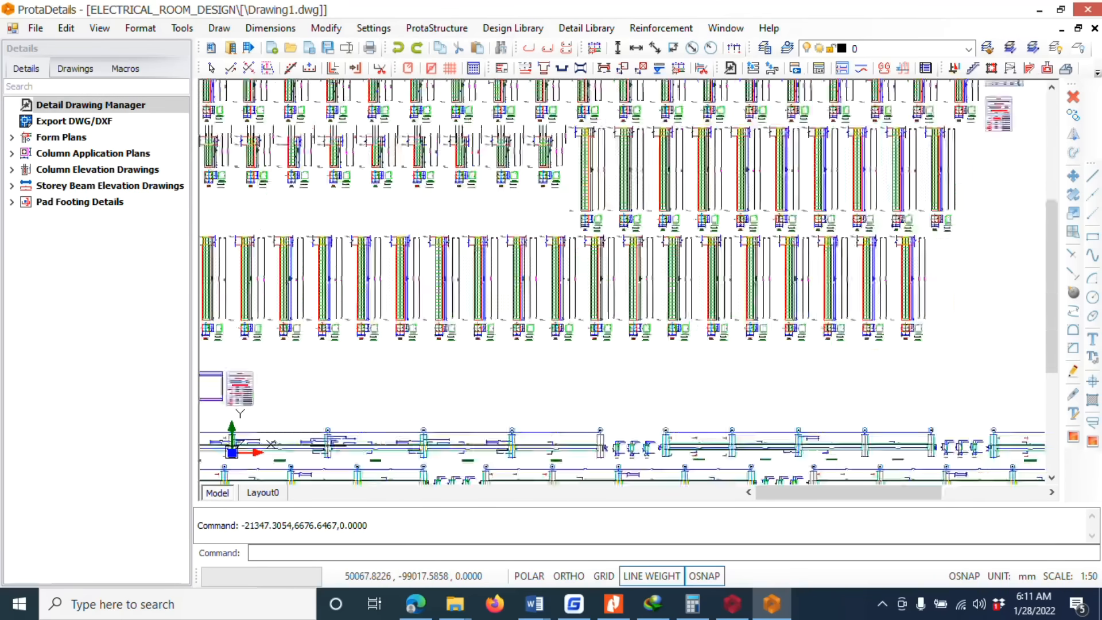
scroll(596, 172, up, 4)
scroll(531, 167, down, 4)
scroll(304, 345, up, 5)
scroll(371, 324, down, 6)
scroll(370, 324, up, 2)
scroll(631, 286, down, 3)
scroll(789, 339, up, 3)
scroll(642, 348, down, 6)
scroll(642, 348, up, 6)
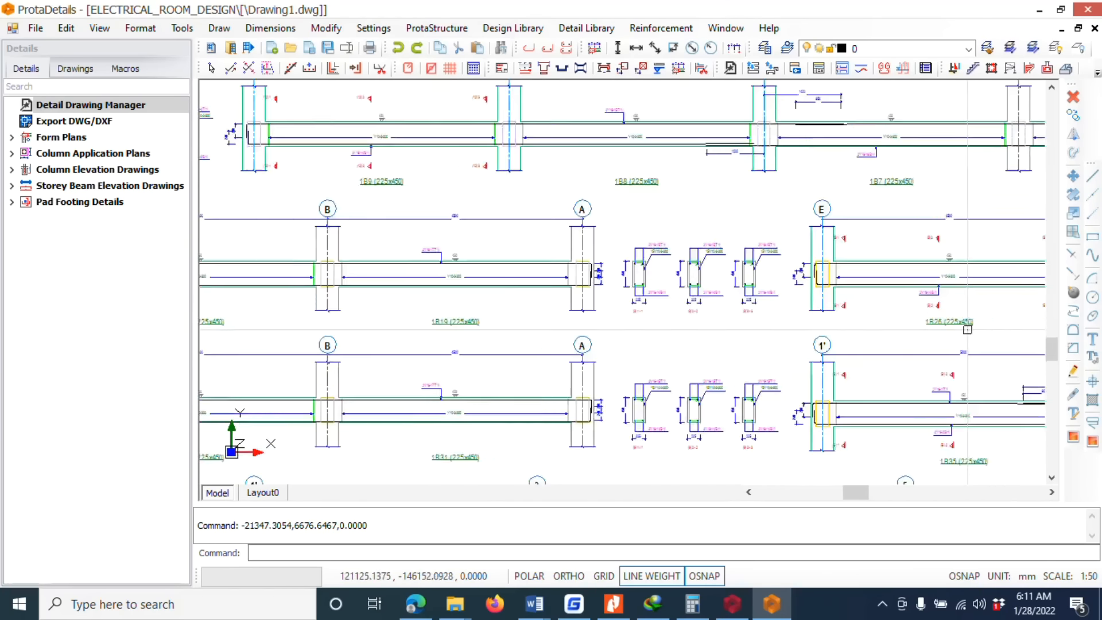
scroll(570, 308, down, 3)
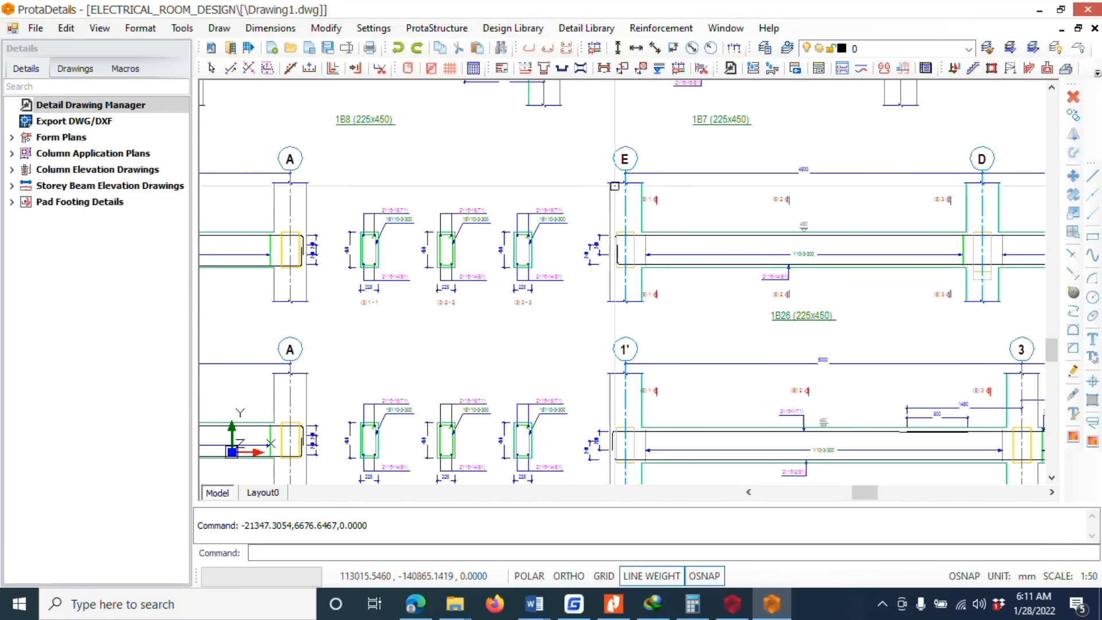
scroll(566, 309, down, 5)
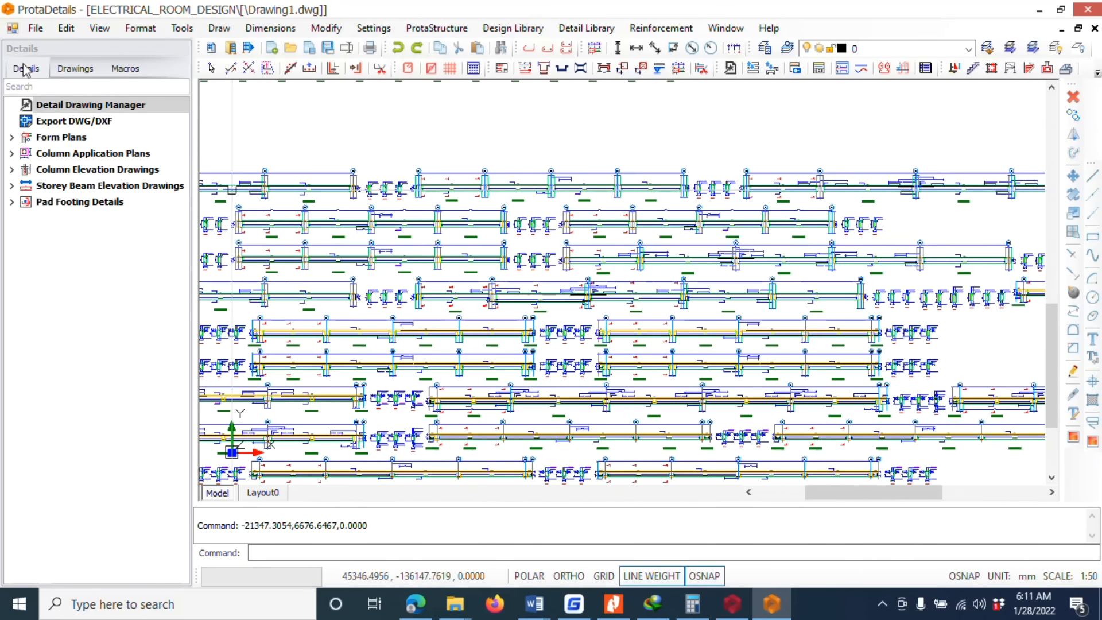
Step: Export Drawing1.dwg in DWG2010 format to the project's ExportedDrawings folder
click(36, 28)
mouse_move(149, 228)
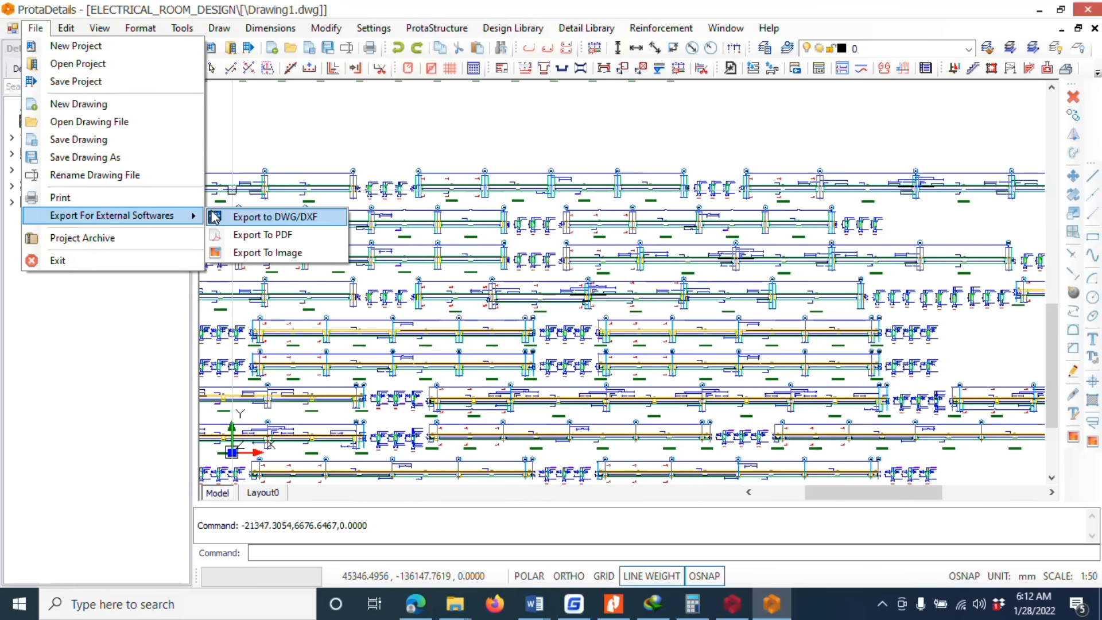
click(247, 221)
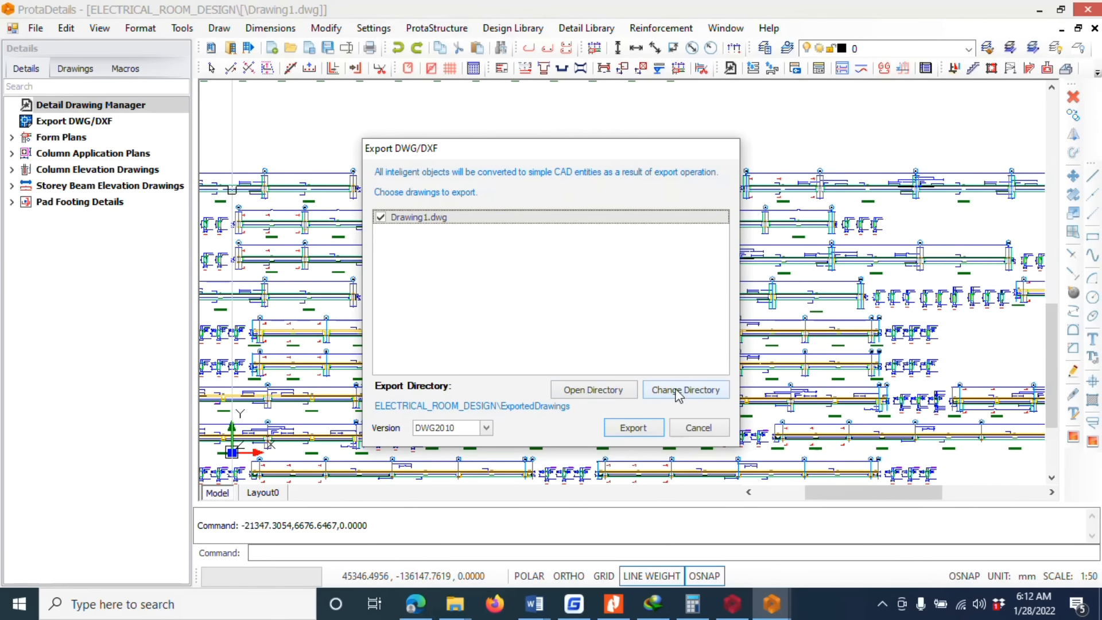
click(631, 431)
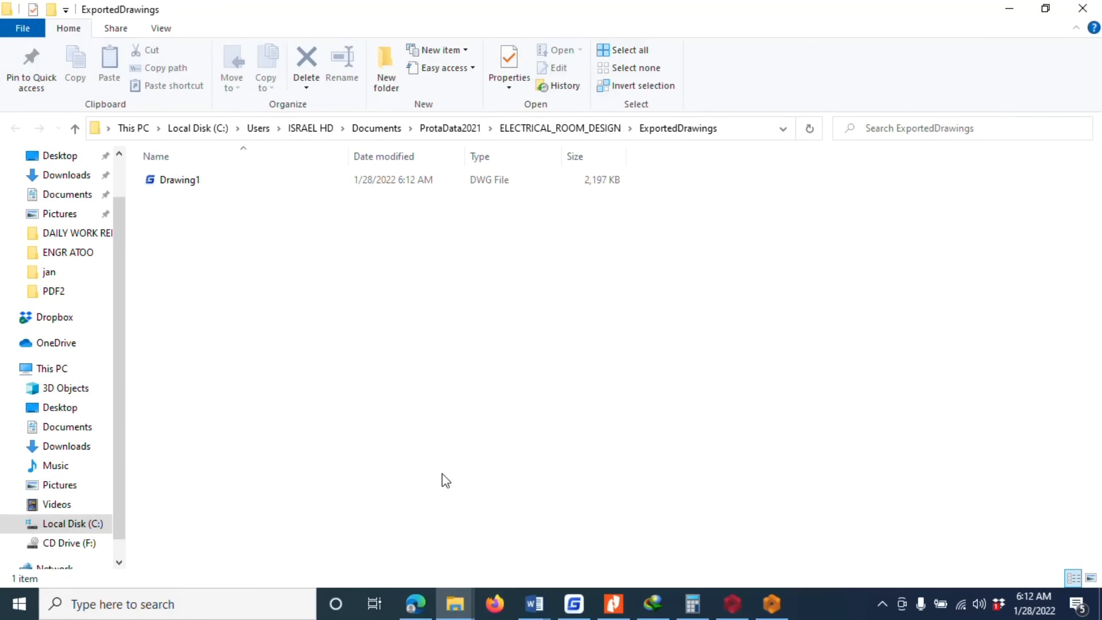
Step: Cut the exported Drawing1 file from the ExportedDrawings folder
click(254, 181)
right_click(252, 181)
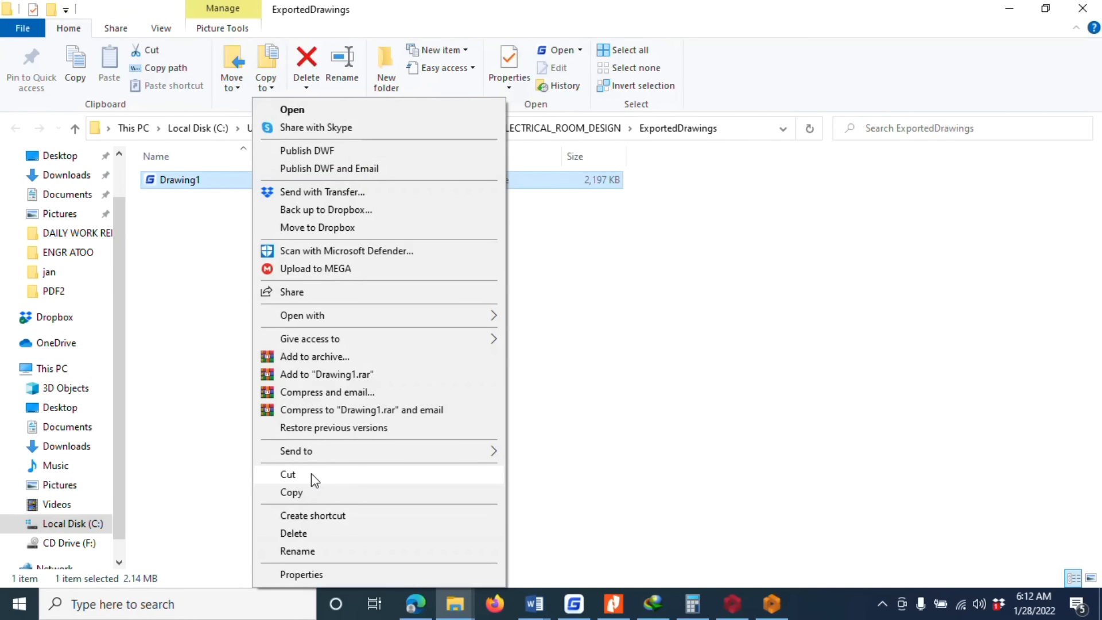
click(312, 474)
right_click(253, 189)
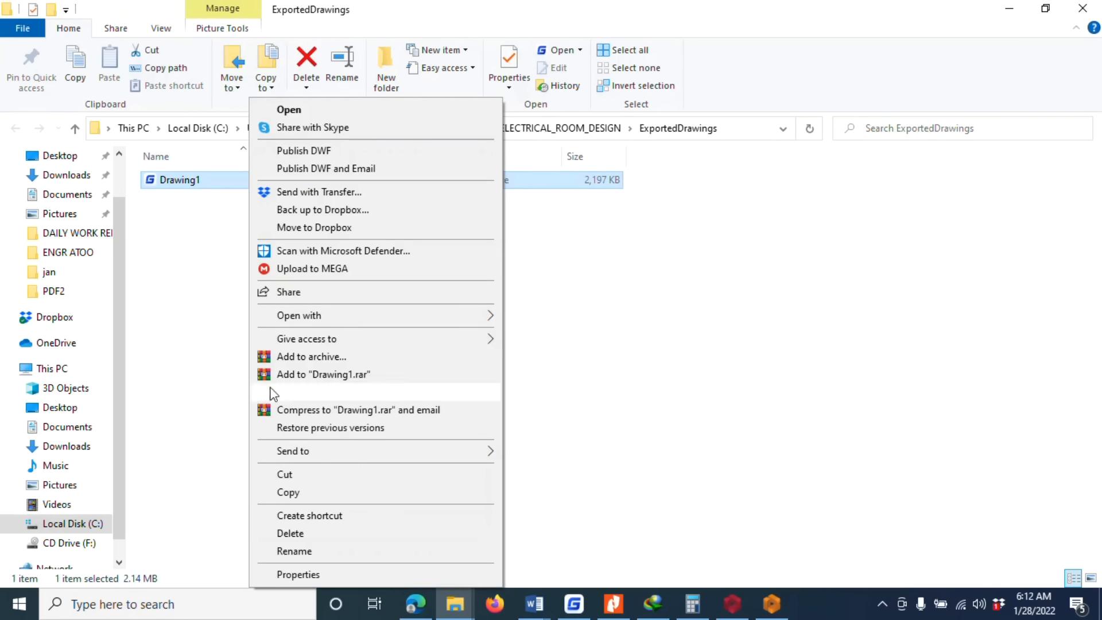
click(274, 471)
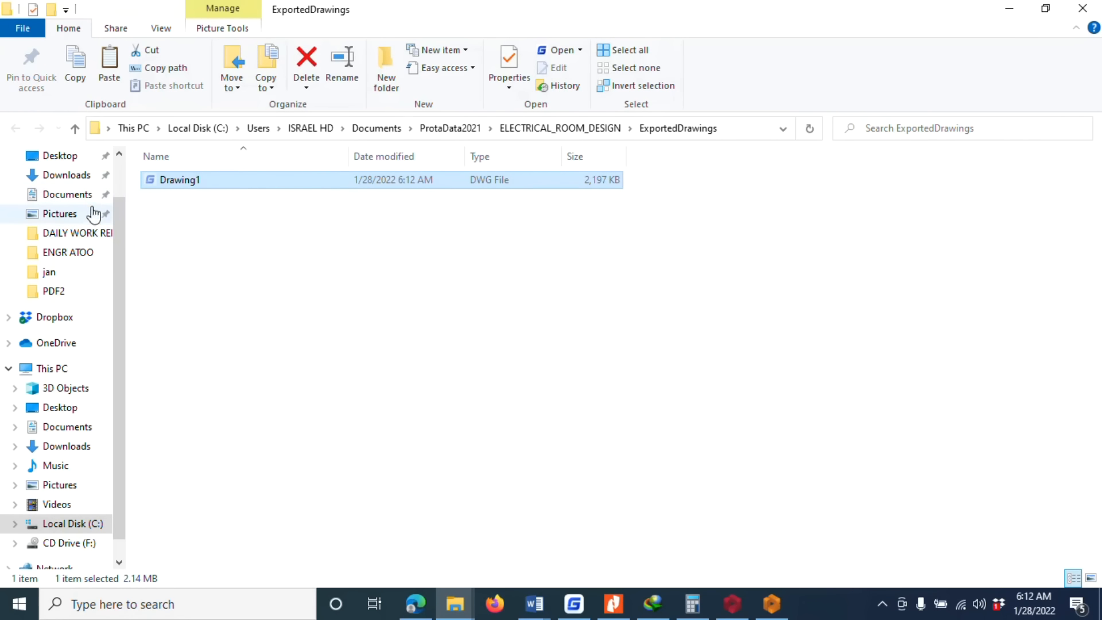
Step: Try to paste the cut Drawing1 file into the works > 2022 > sunny folder and return to ProtaDetails
click(66, 253)
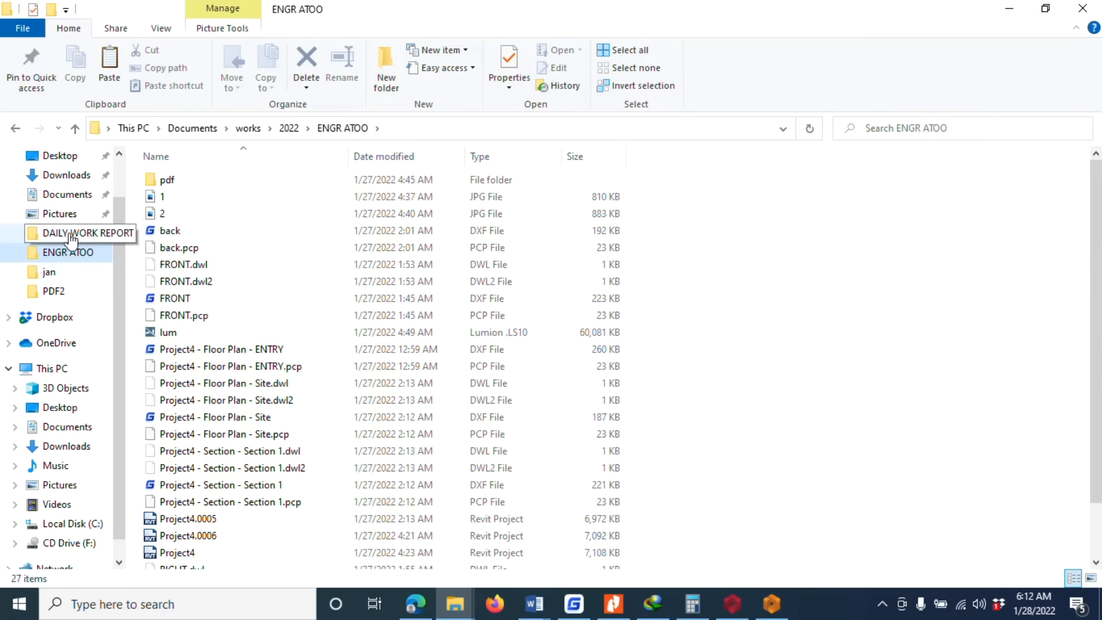
click(70, 234)
click(51, 290)
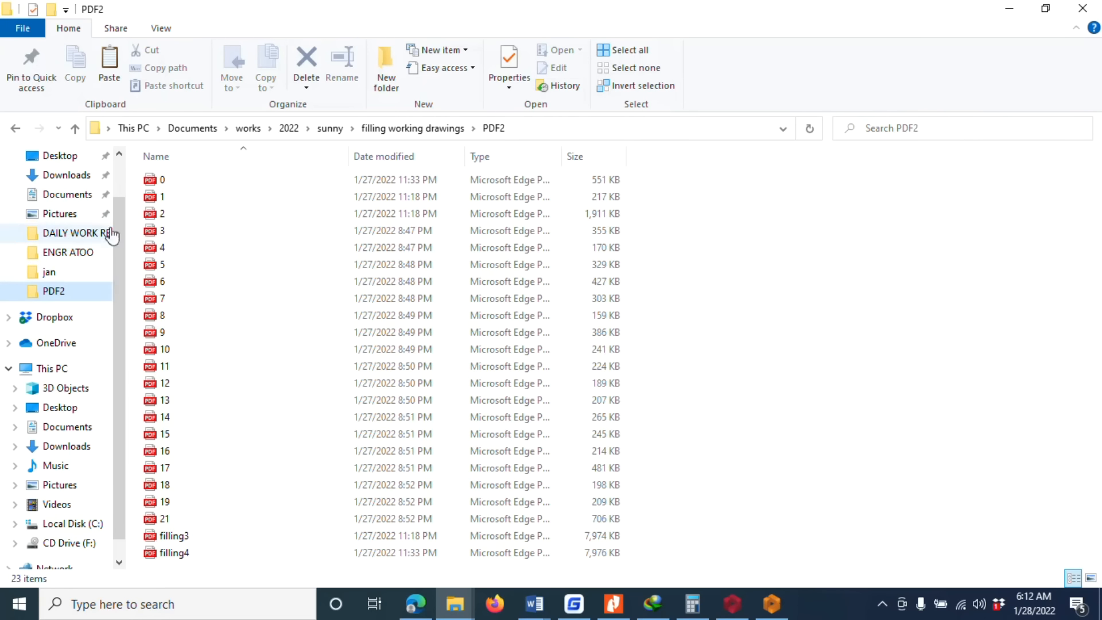
click(330, 128)
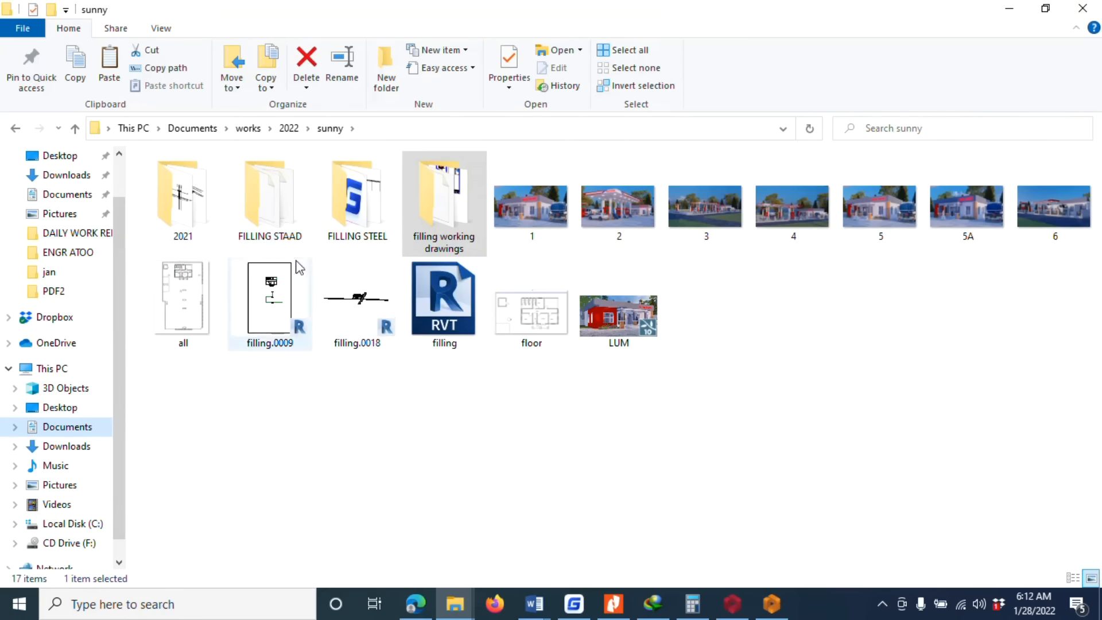
right_click(356, 459)
click(416, 310)
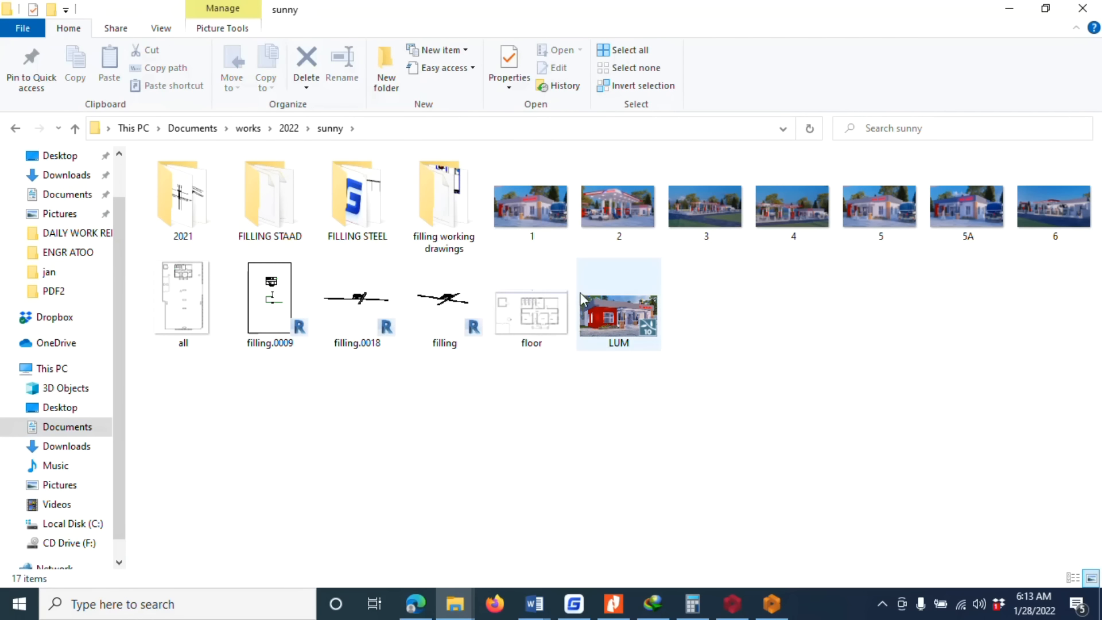
click(1008, 9)
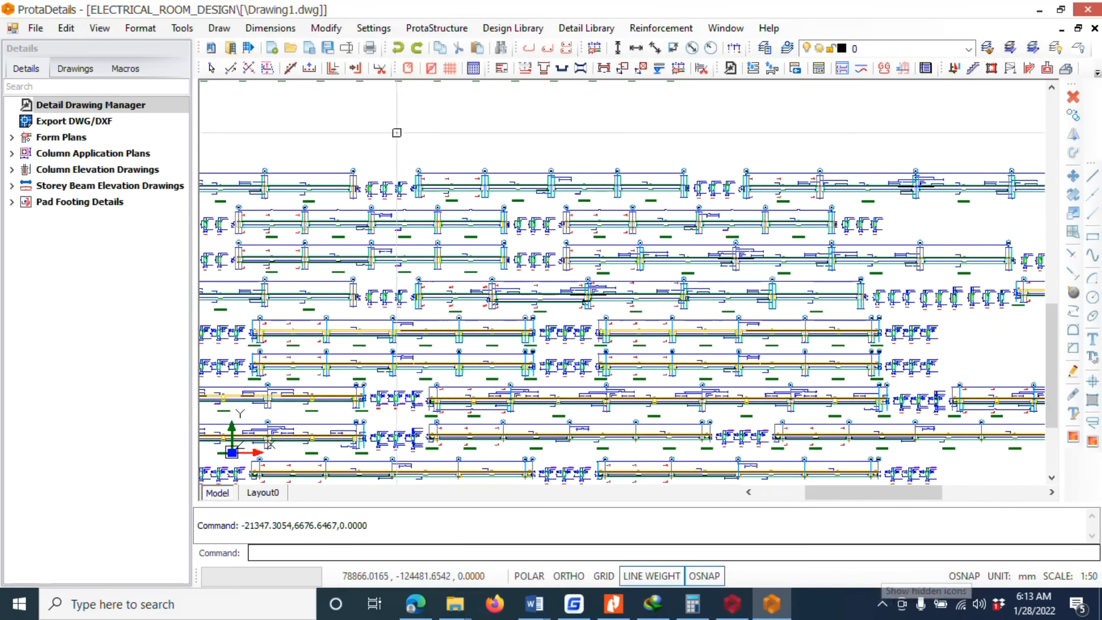
scroll(549, 219, up, 5)
scroll(609, 354, down, 3)
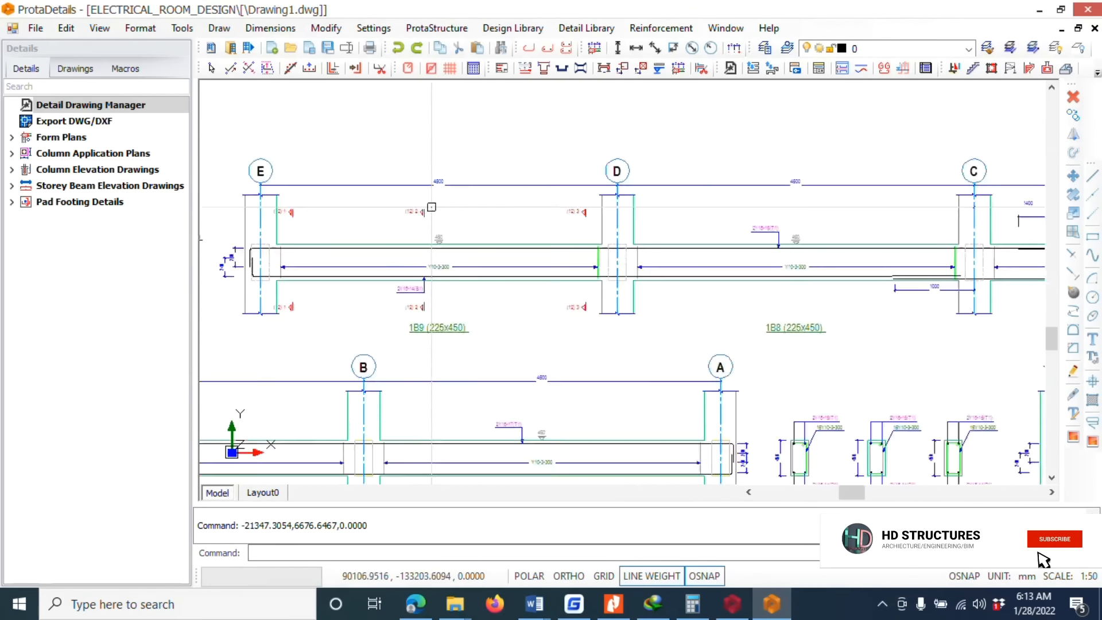
scroll(608, 354, down, 4)
click(882, 604)
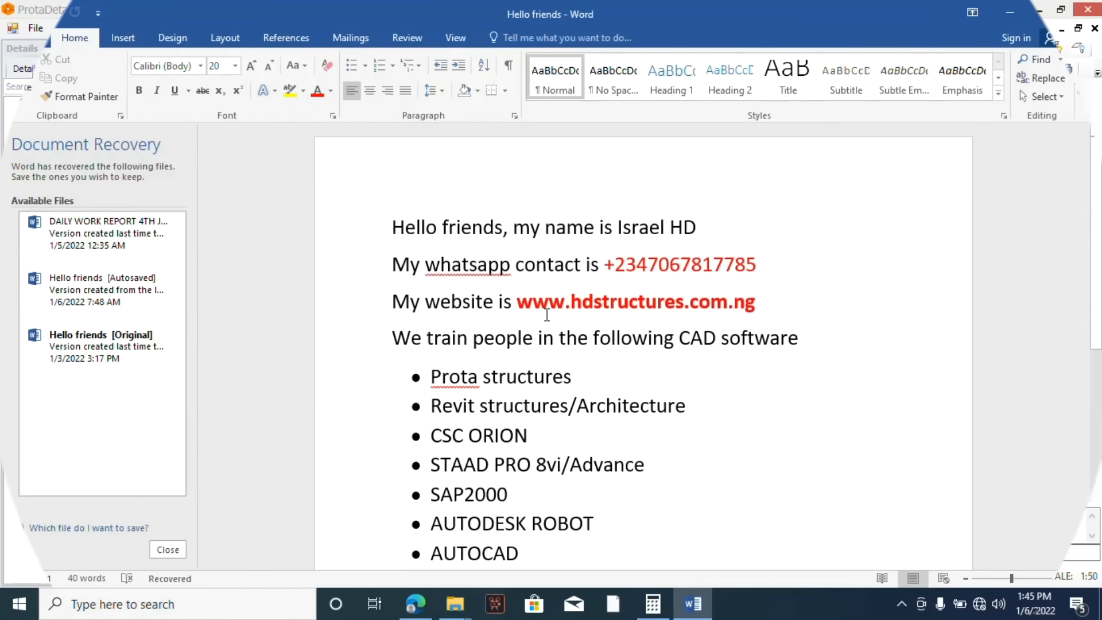
Step: Review the CAD training list in the Hello friends Word document and the HD Structures website's home page in the browser
scroll(459, 327, down, 1)
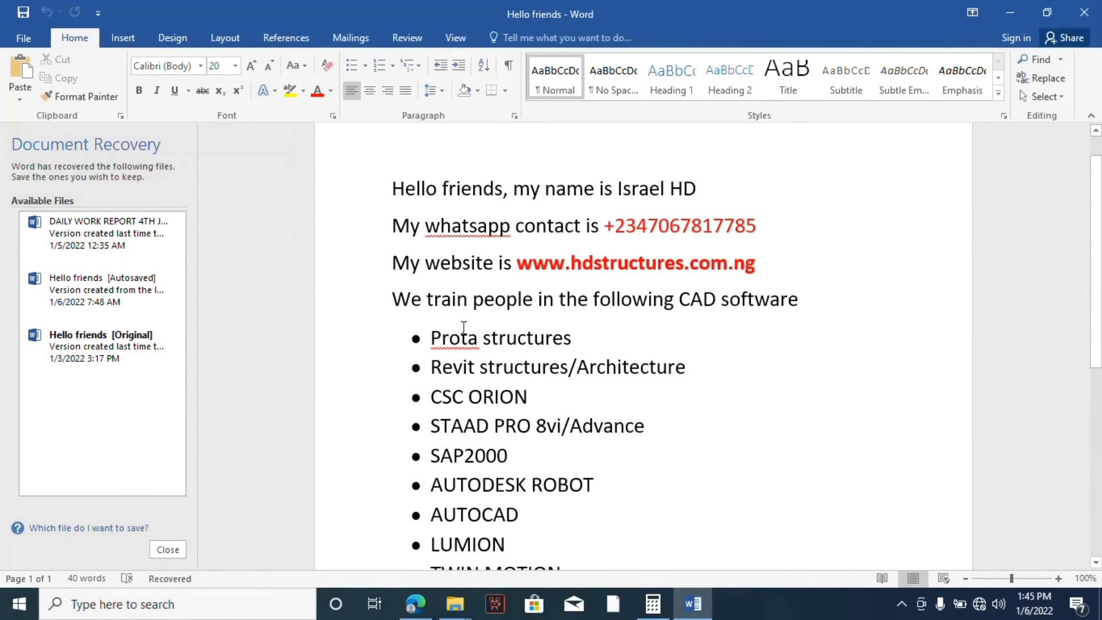
scroll(483, 526, down, 1)
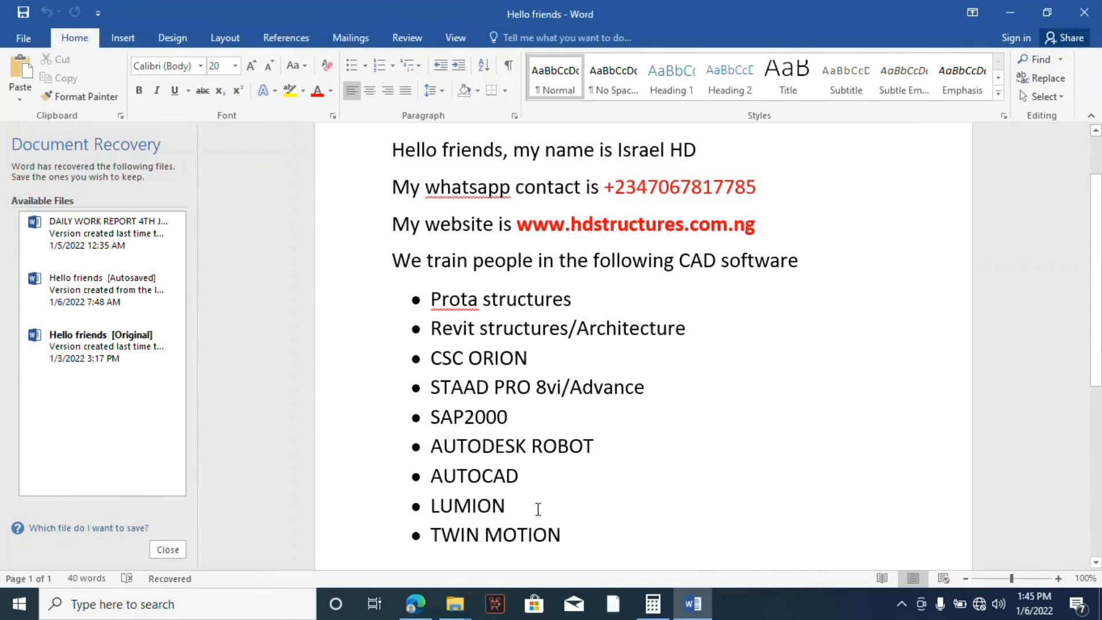
scroll(624, 267, up, 2)
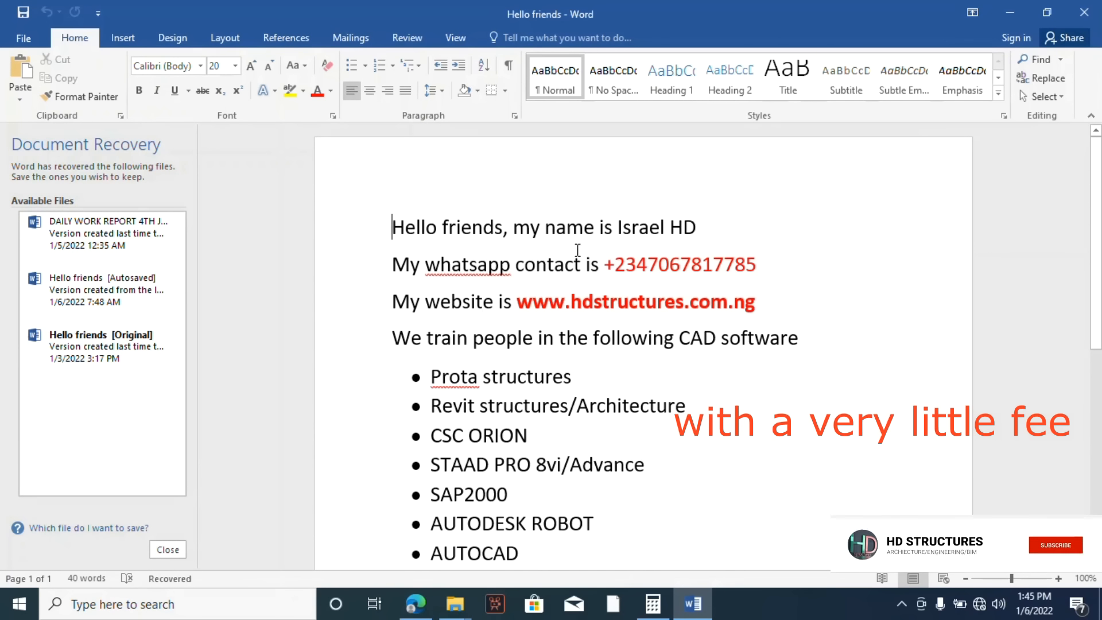
scroll(488, 406, down, 2)
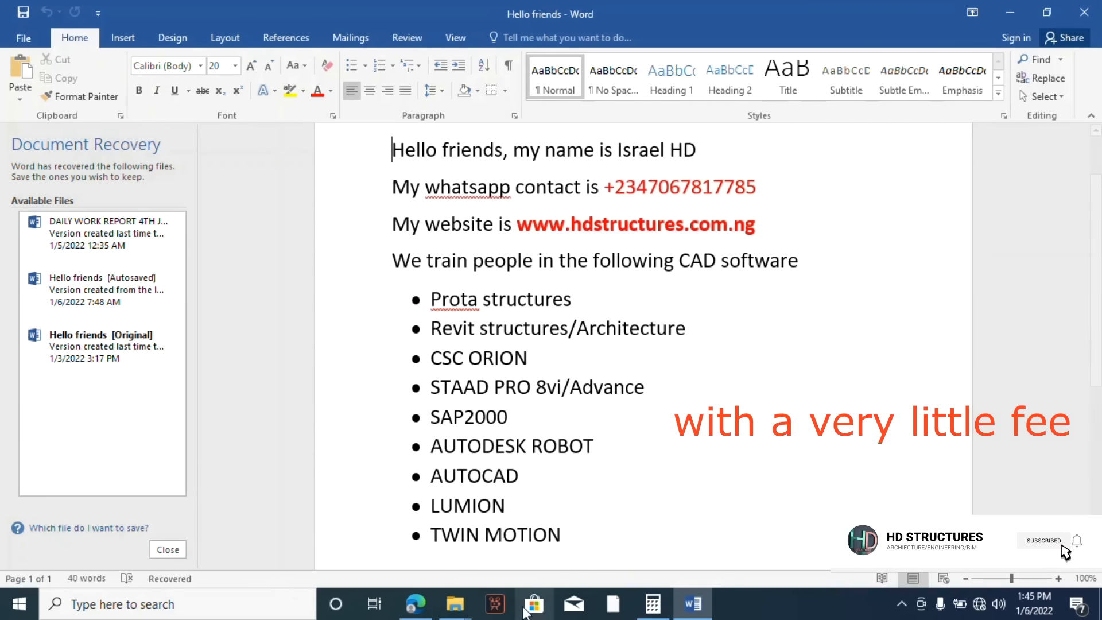
click(415, 603)
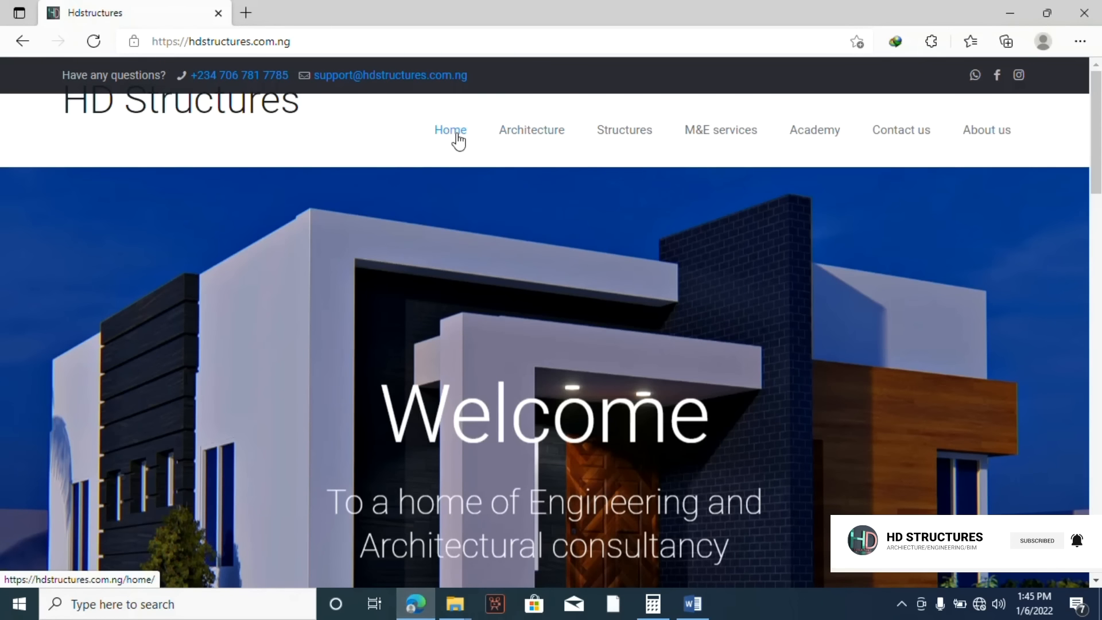
mouse_move(554, 143)
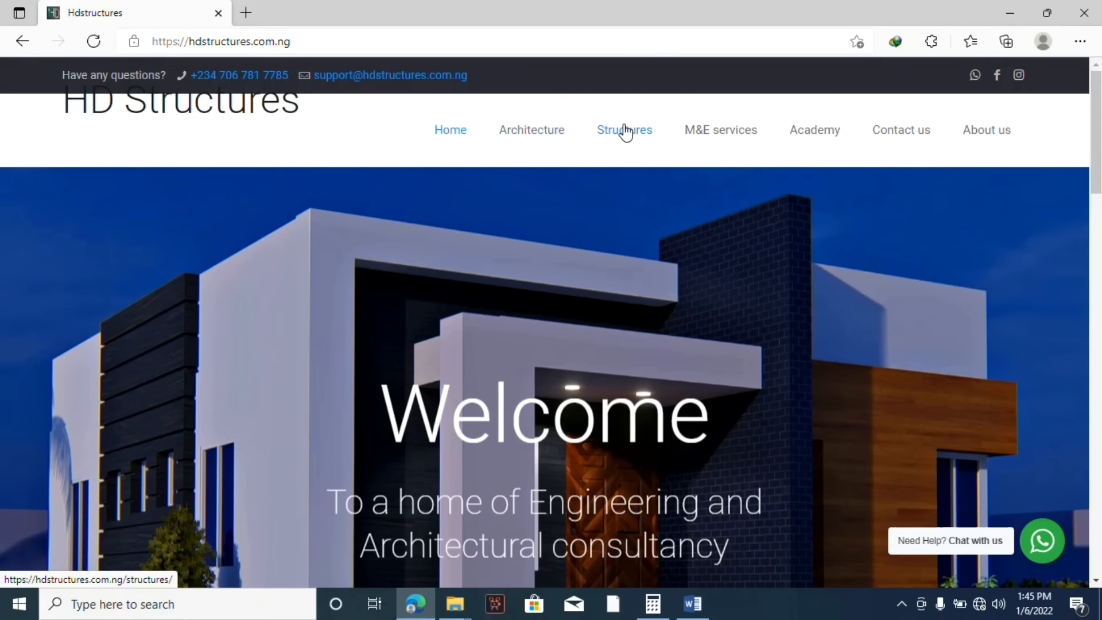
mouse_move(807, 139)
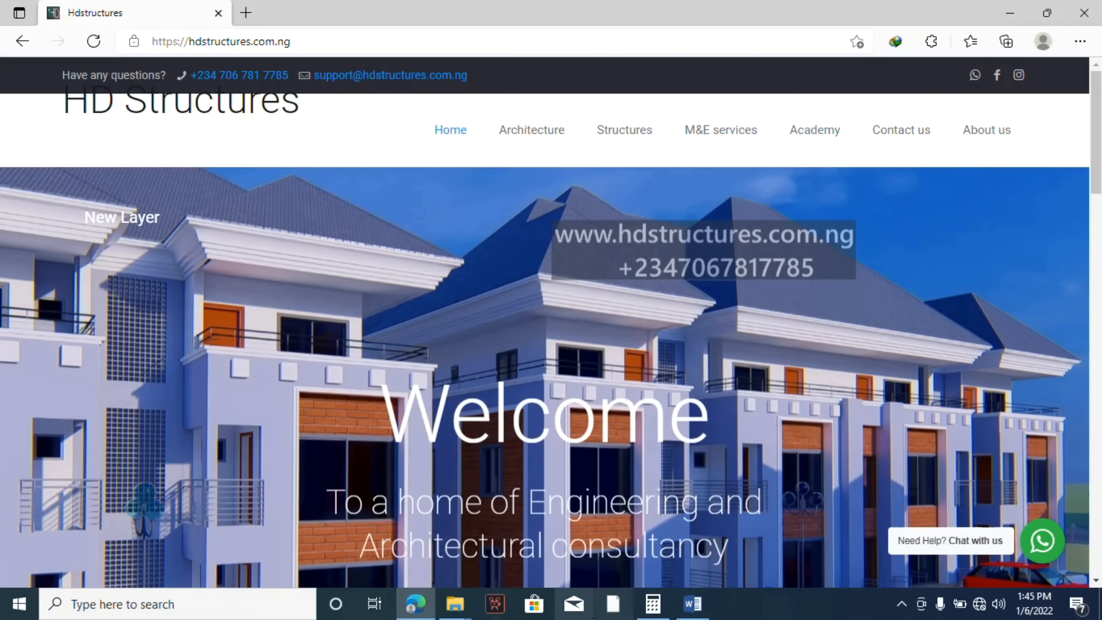
click(699, 537)
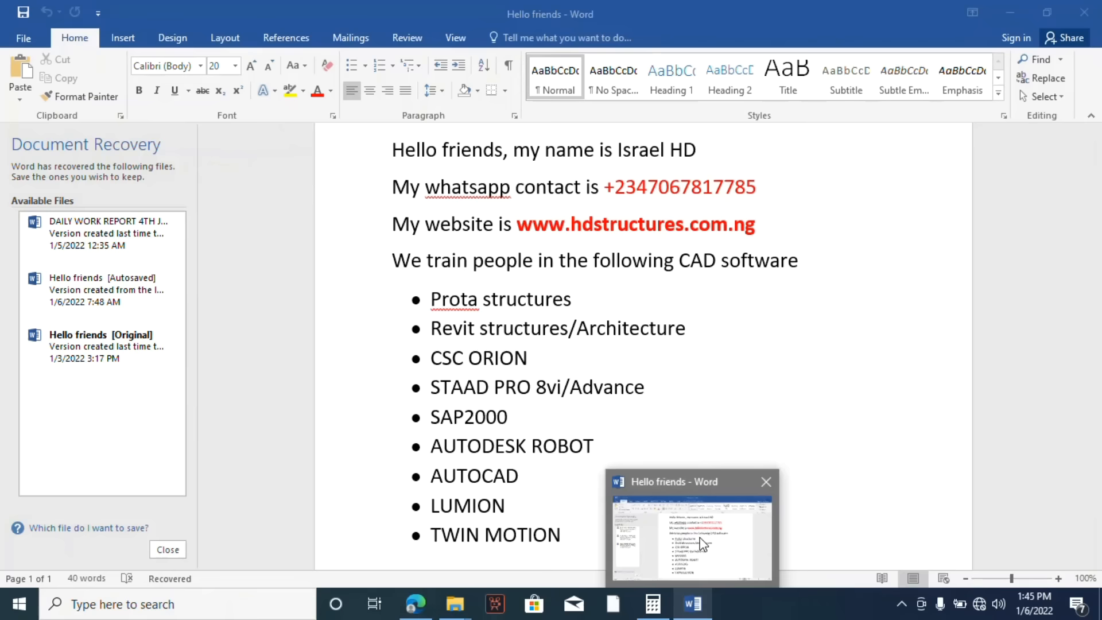